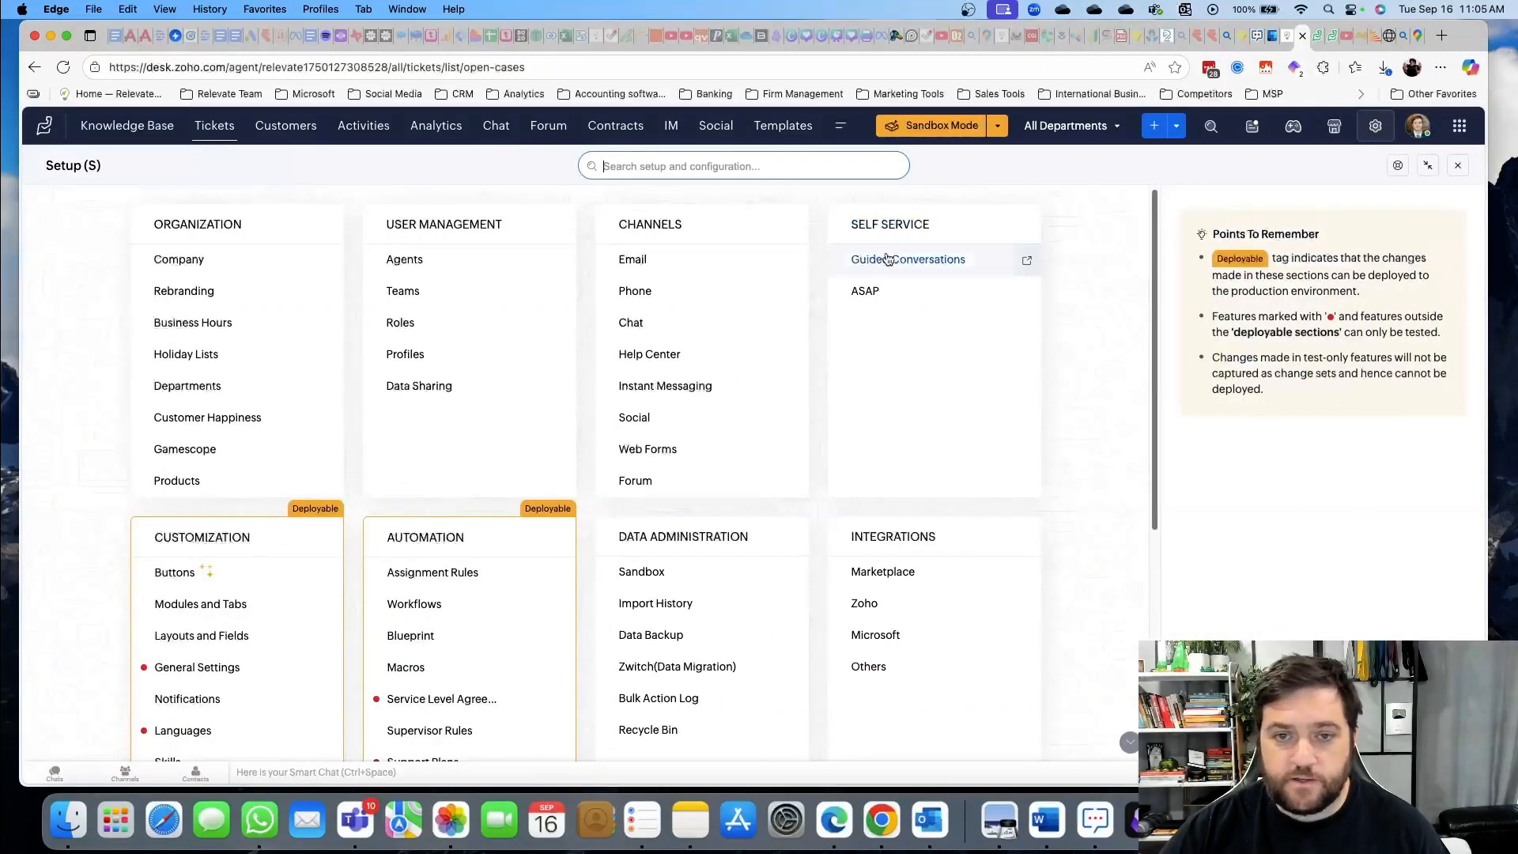
Open the Email channel settings to view 01 - Relevate IT's support address with fetching on
{"action": "left_click", "coordinate": [692, 257]}
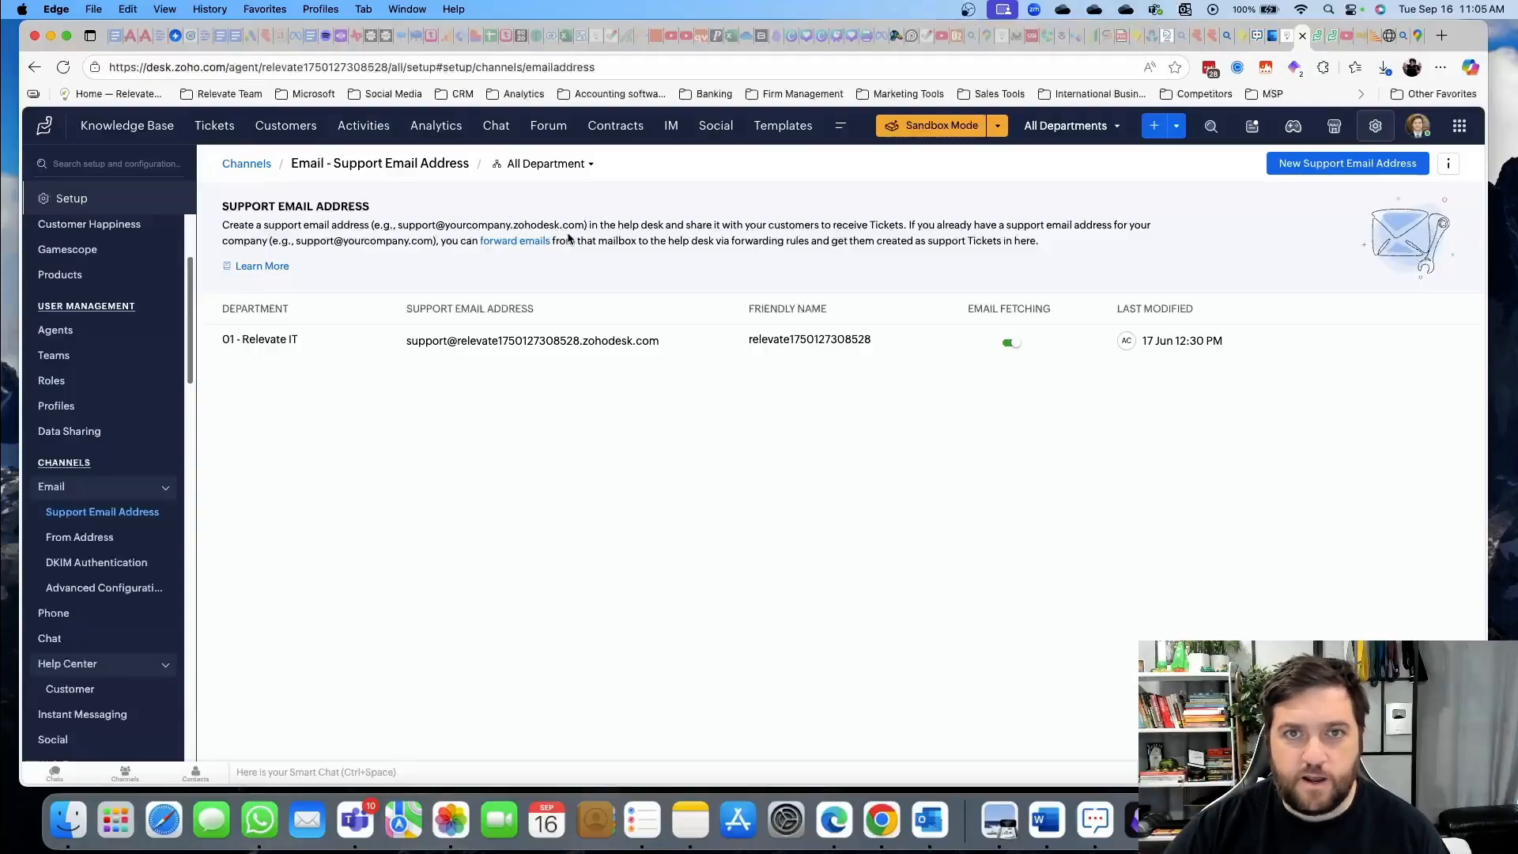
Highlight the example support address, then return to the Open Tickets list showing ticket 'test'
{"action": "left_click_drag", "start_coordinate": [399, 227], "coordinate": [584, 230]}
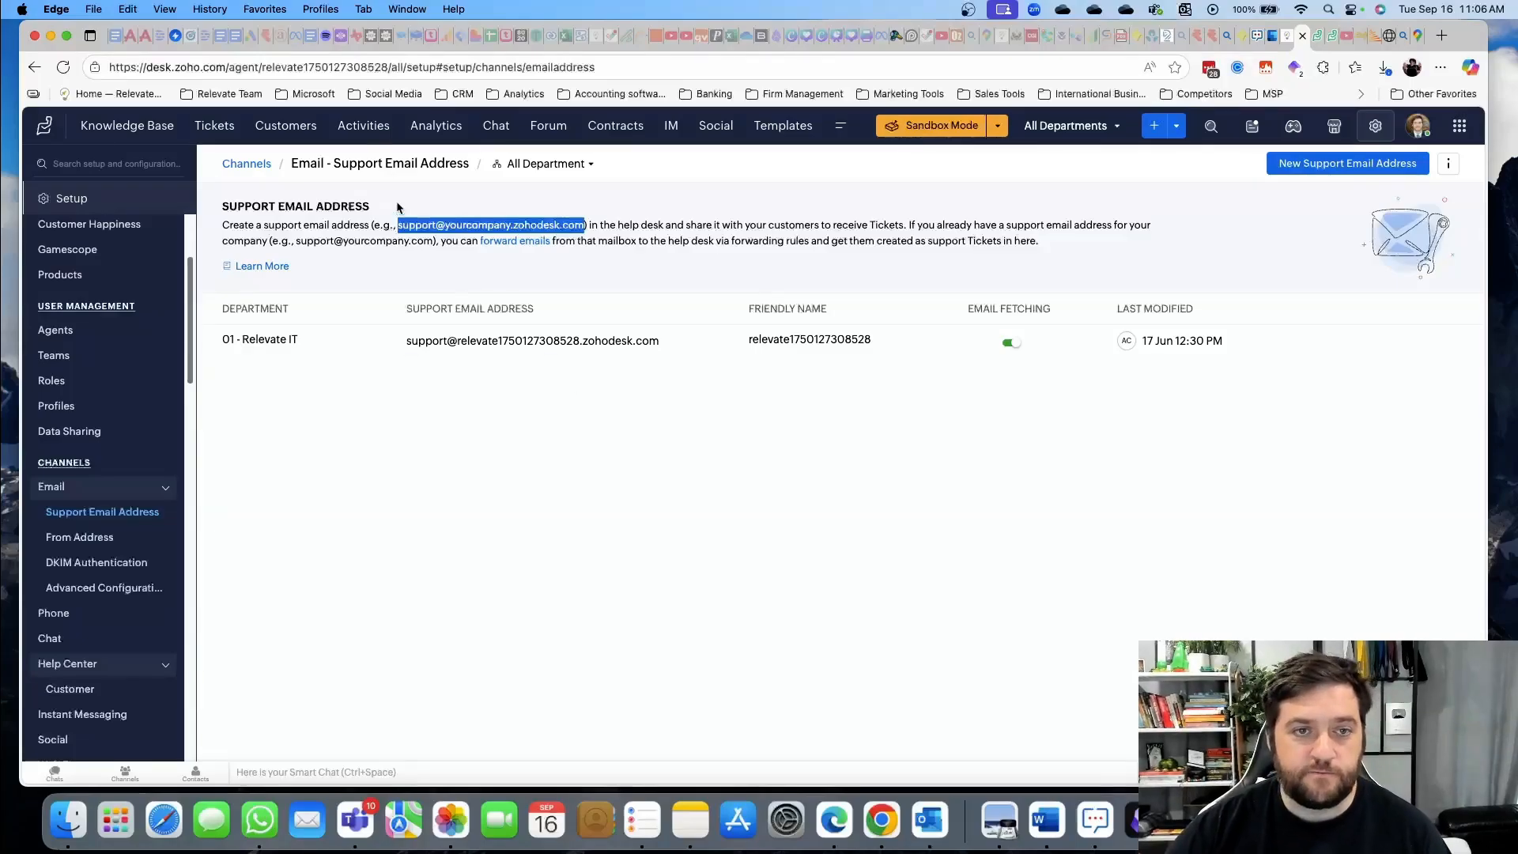
{"action": "left_click", "coordinate": [223, 134]}
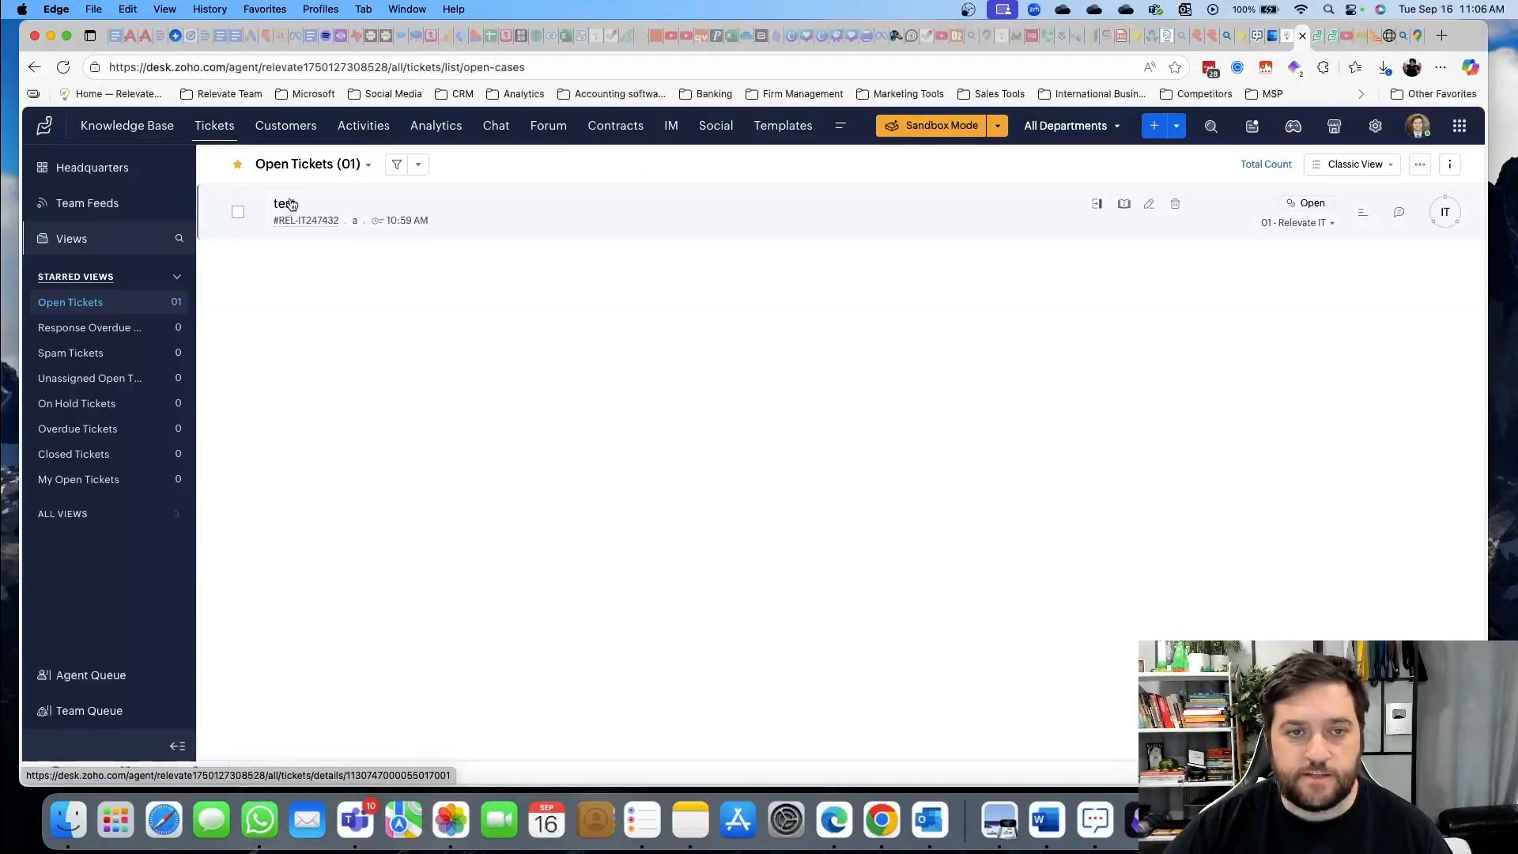
Start a new ticket and pick an existing contact found by searching 'test'
{"action": "left_click", "coordinate": [1154, 128]}
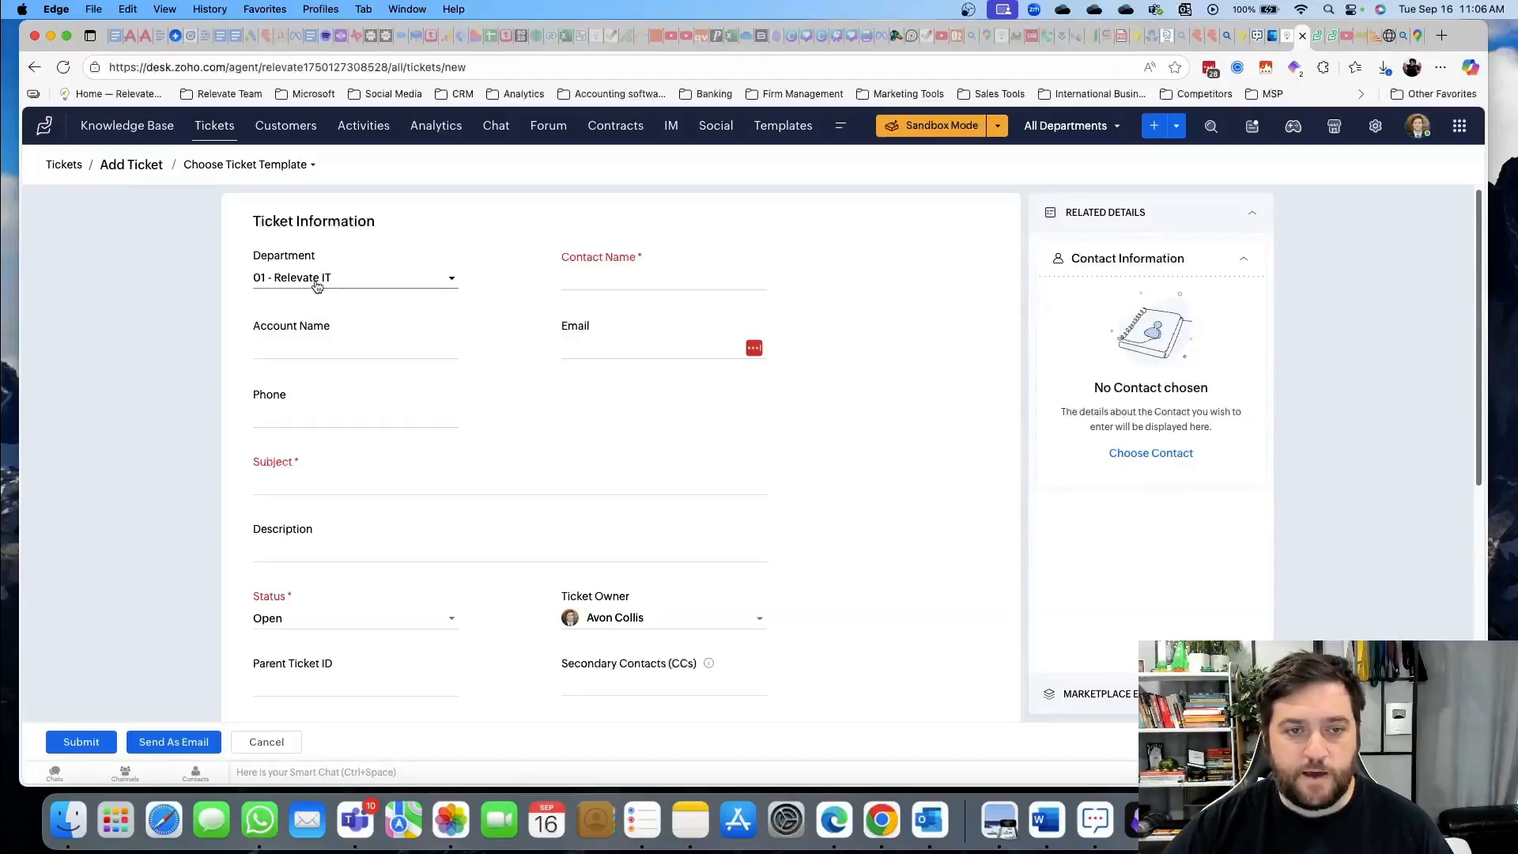
{"action": "left_click", "coordinate": [623, 277]}
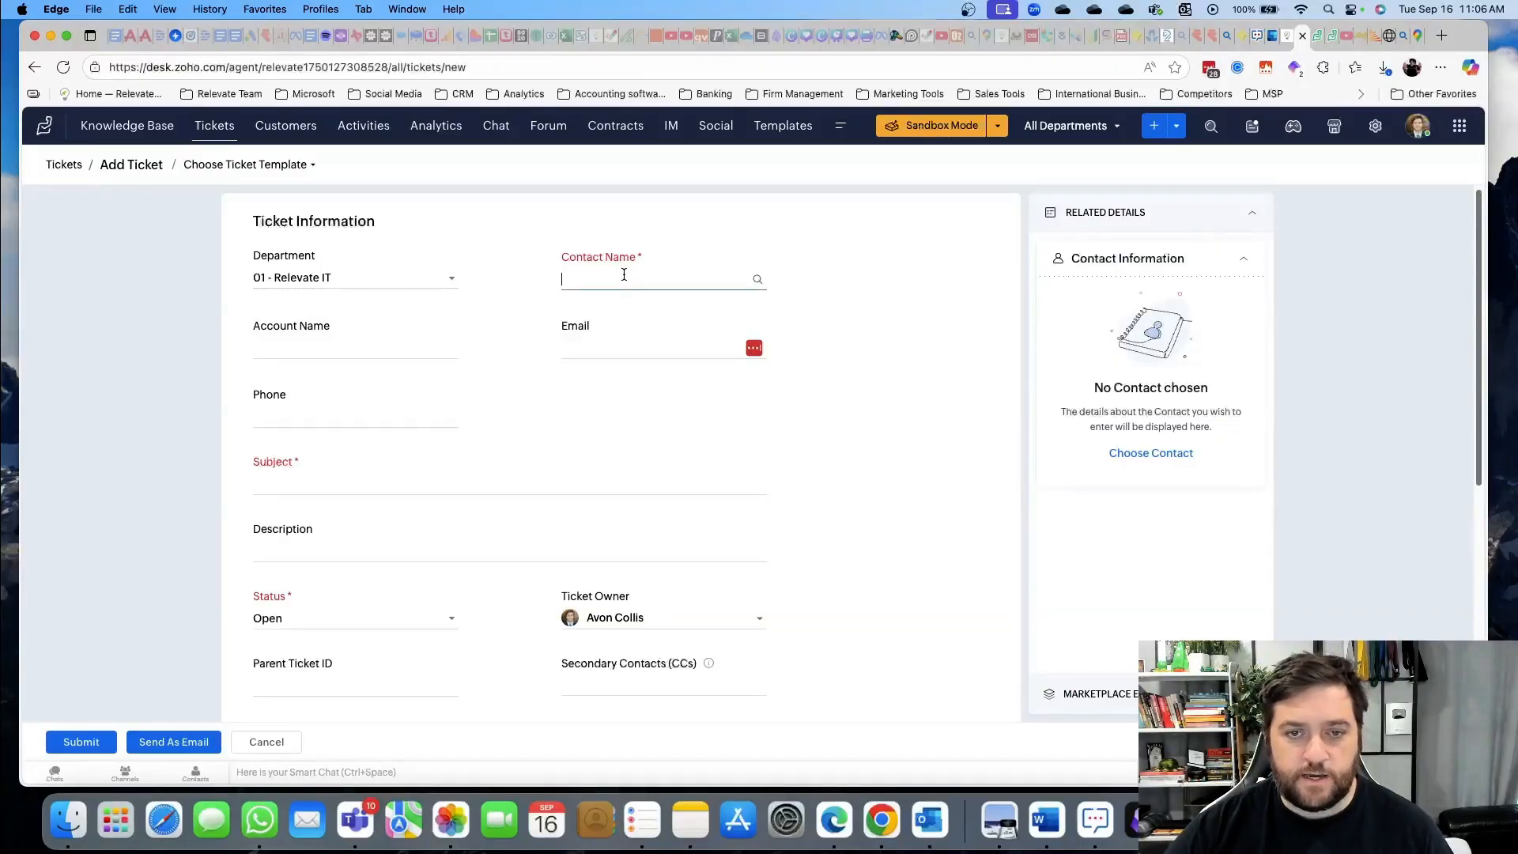
{"action": "type", "text": "test"}
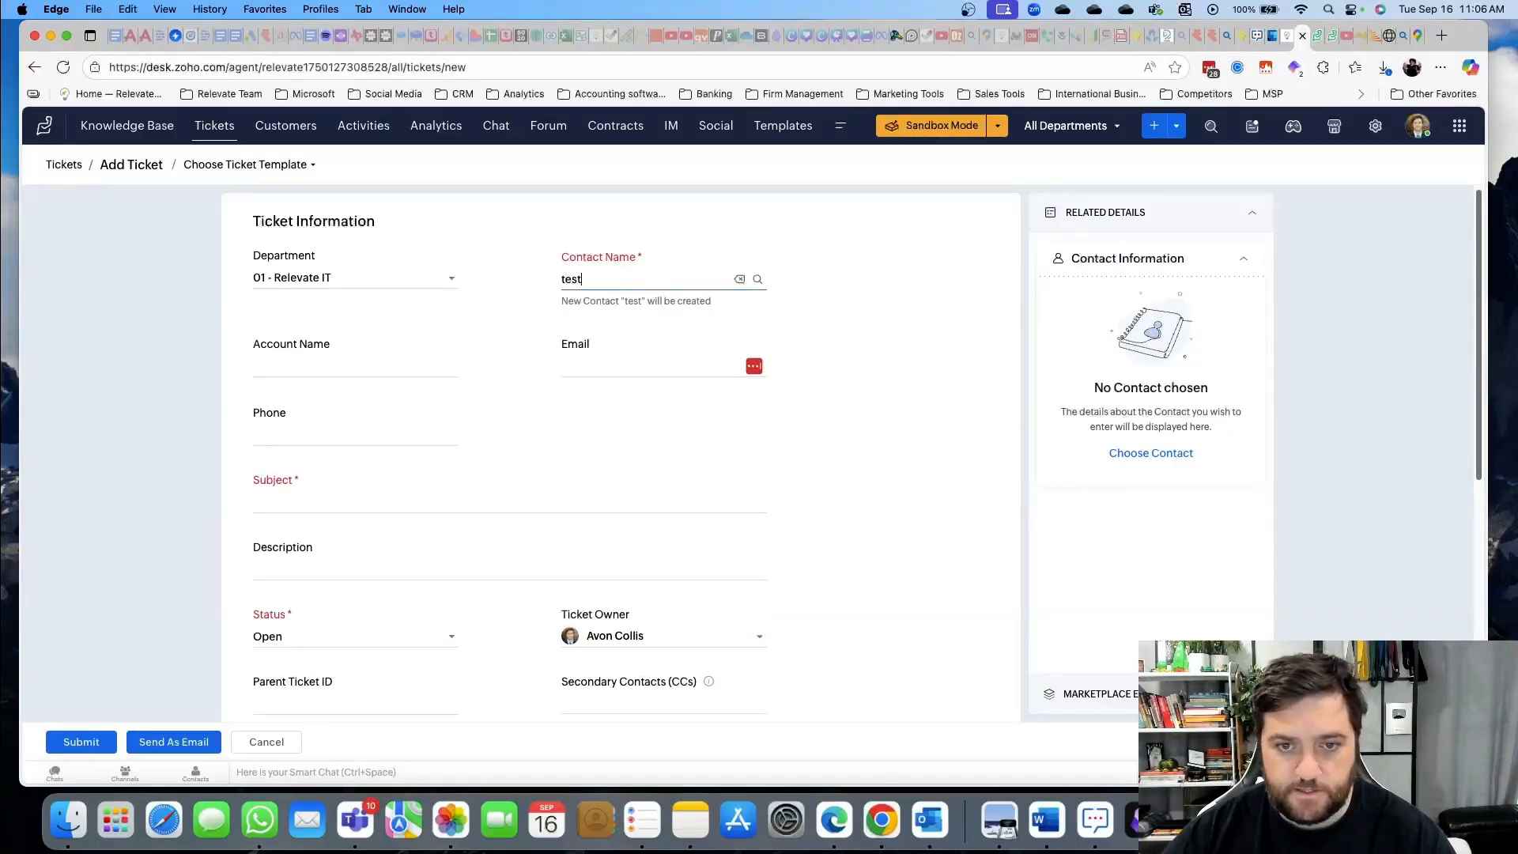
{"action": "left_click", "coordinate": [864, 348]}
{"action": "left_click", "coordinate": [631, 282]}
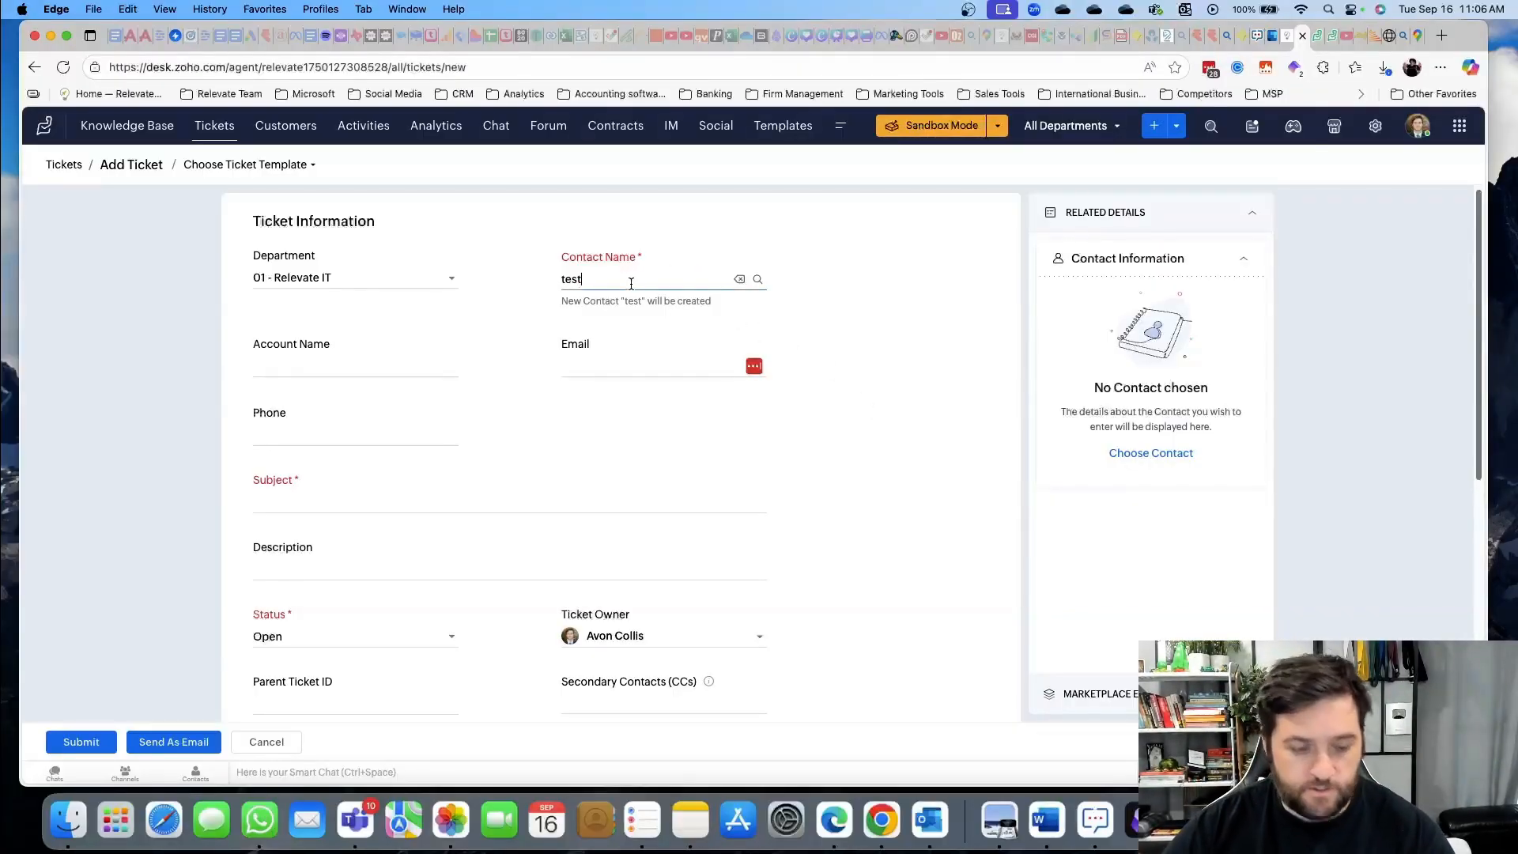
{"action": "left_click", "coordinate": [795, 413]}
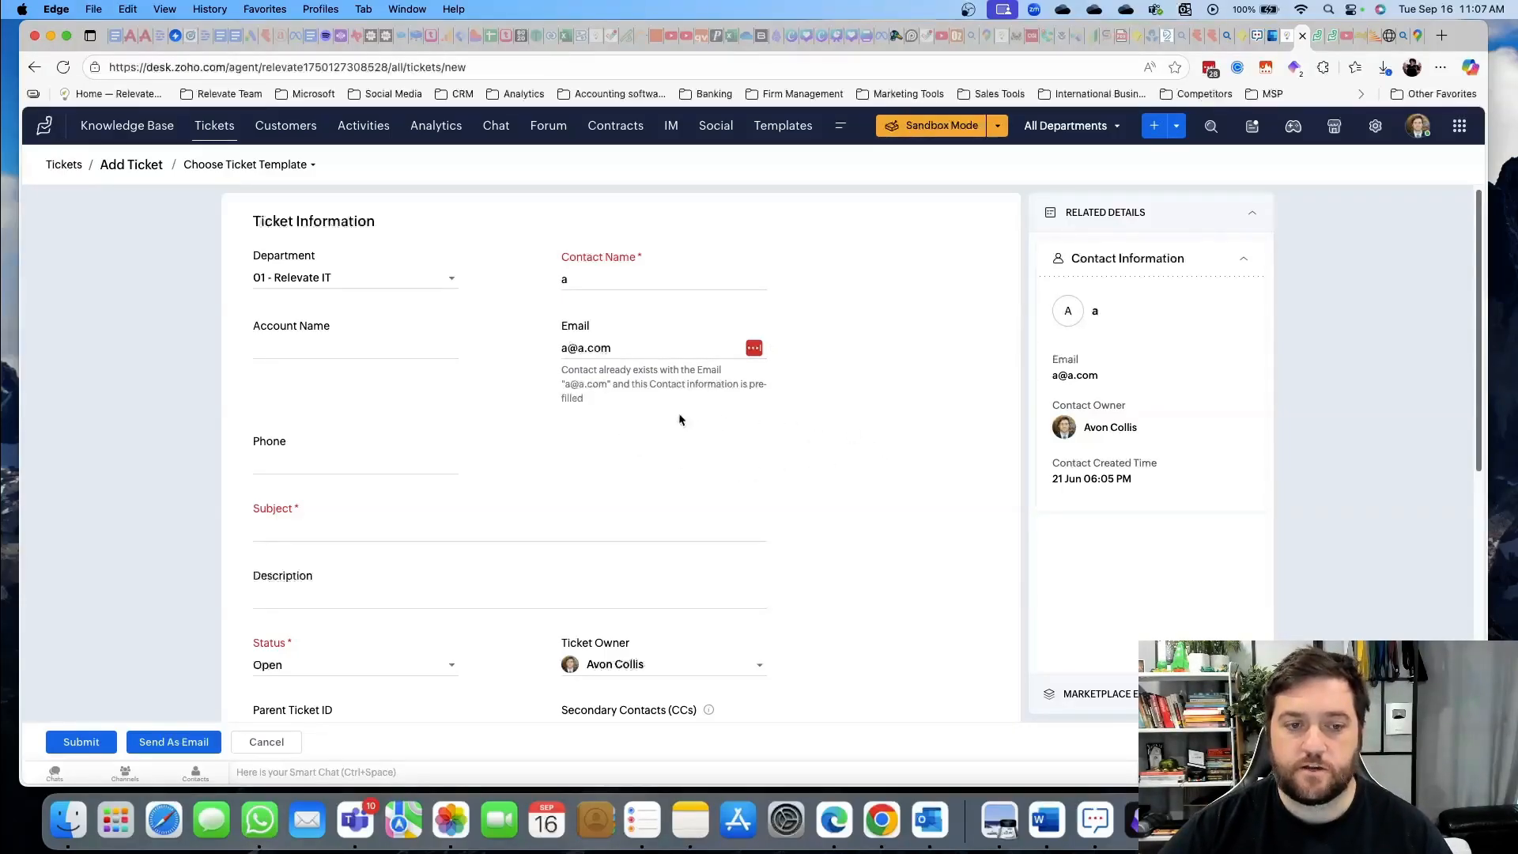
Enter 'test2' as the ticket subject and scroll down the form
{"action": "left_click", "coordinate": [361, 530]}
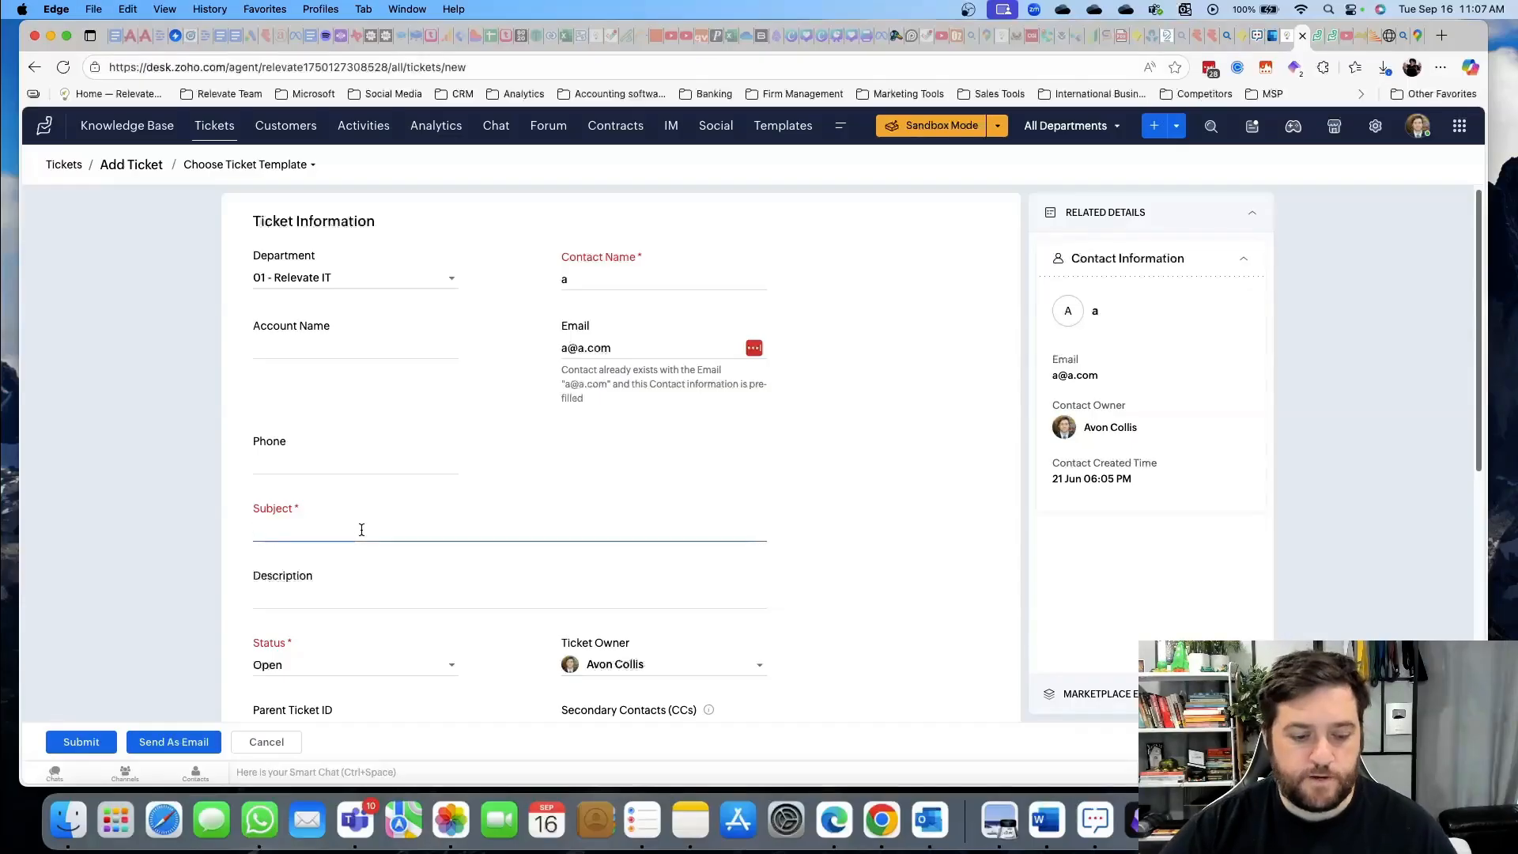
{"action": "type", "text": "test2"}
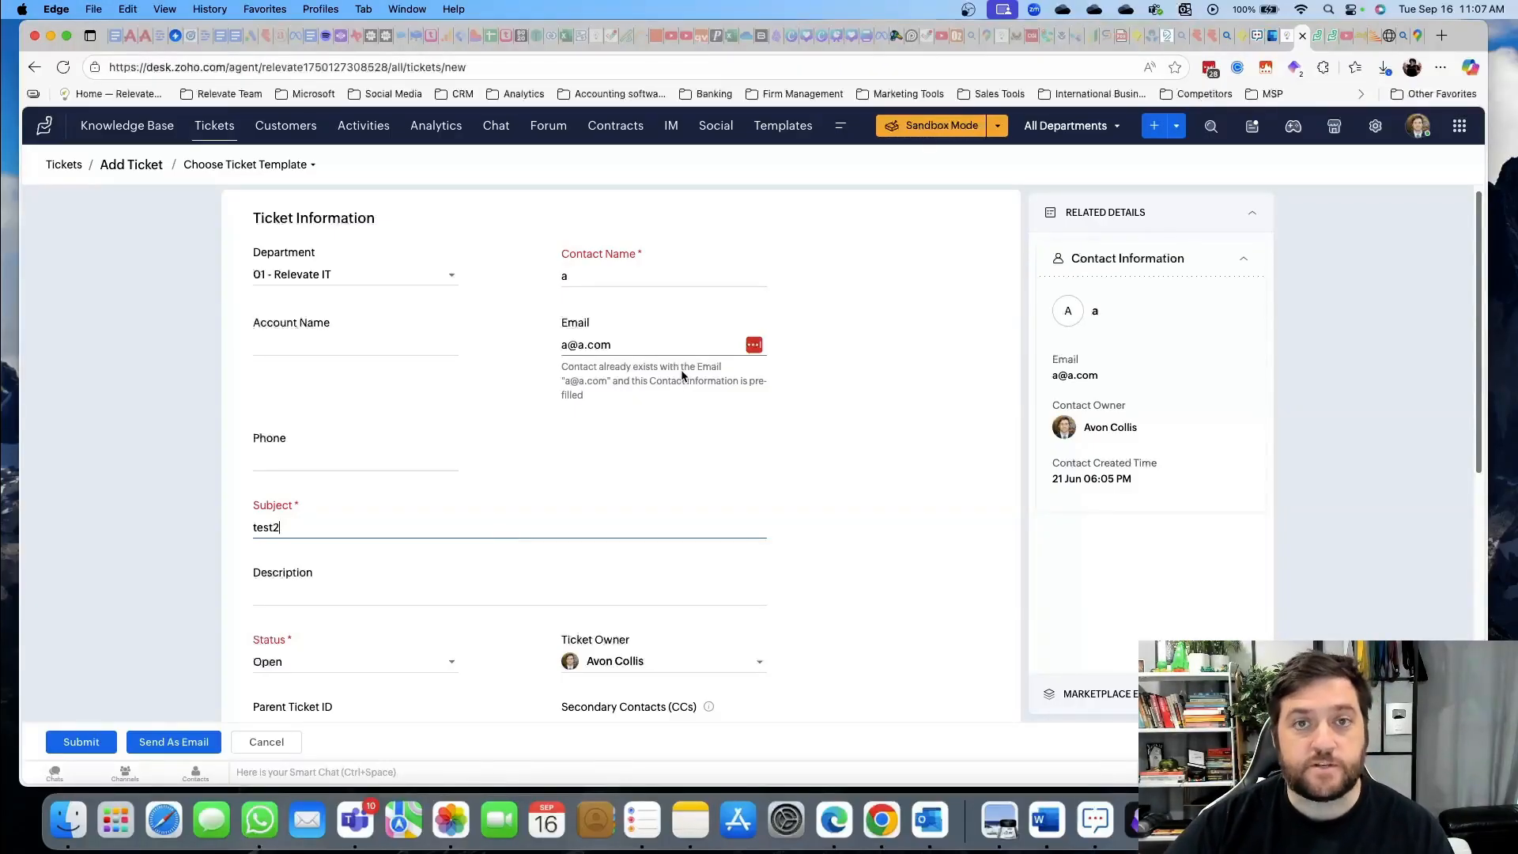
{"action": "scroll", "coordinate": [821, 498], "scroll_direction": "down", "scroll_amount": 1}
{"action": "scroll", "coordinate": [821, 496], "scroll_direction": "down", "scroll_amount": 6}
{"action": "scroll", "coordinate": [821, 495], "scroll_direction": "down", "scroll_amount": 5}
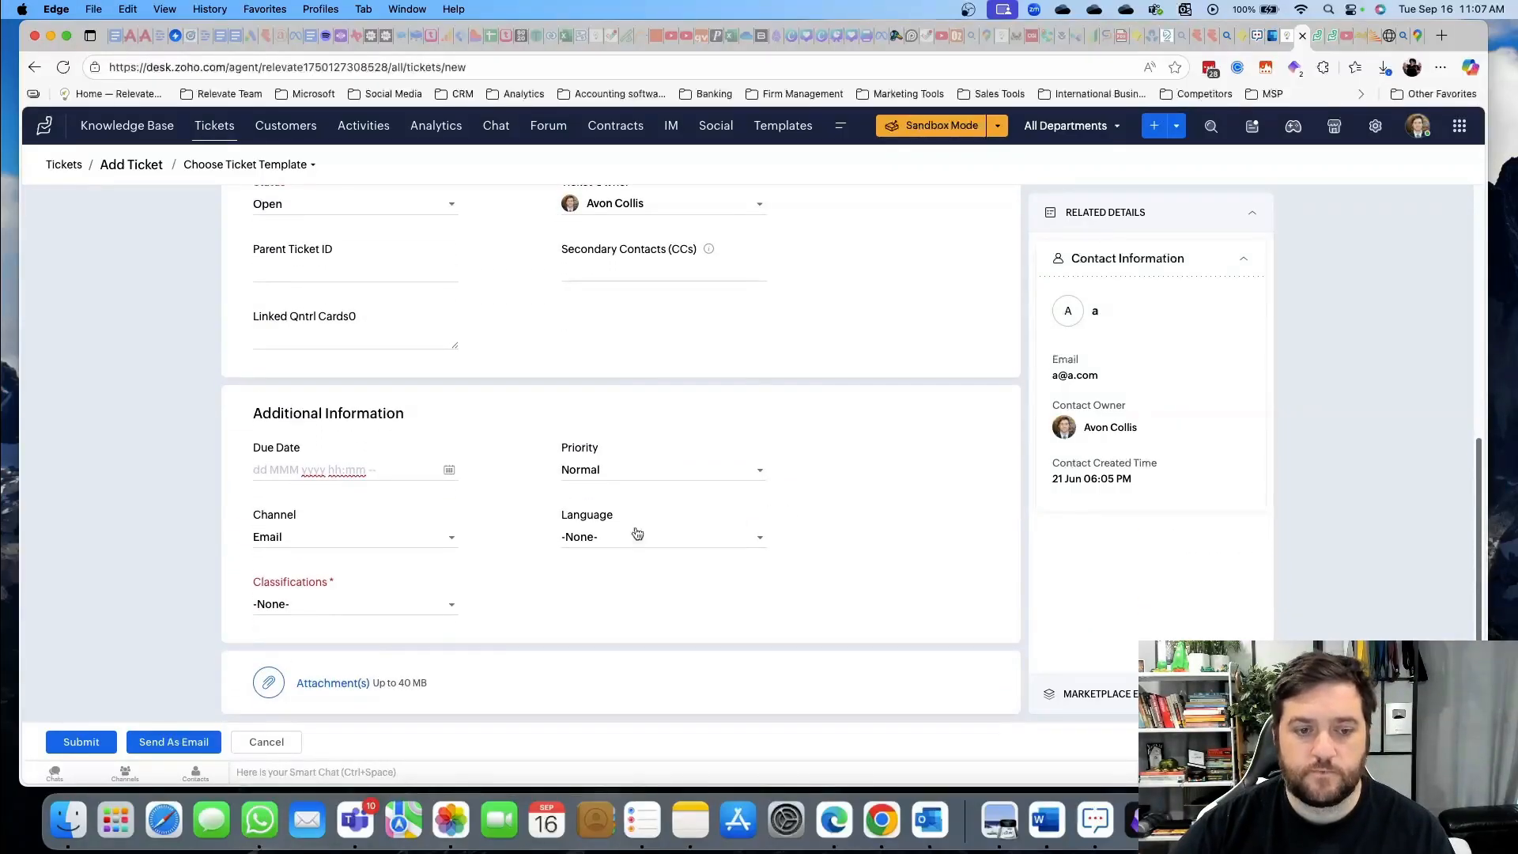
Set the classification to Question and submit ticket test2
{"action": "left_click", "coordinate": [360, 606]}
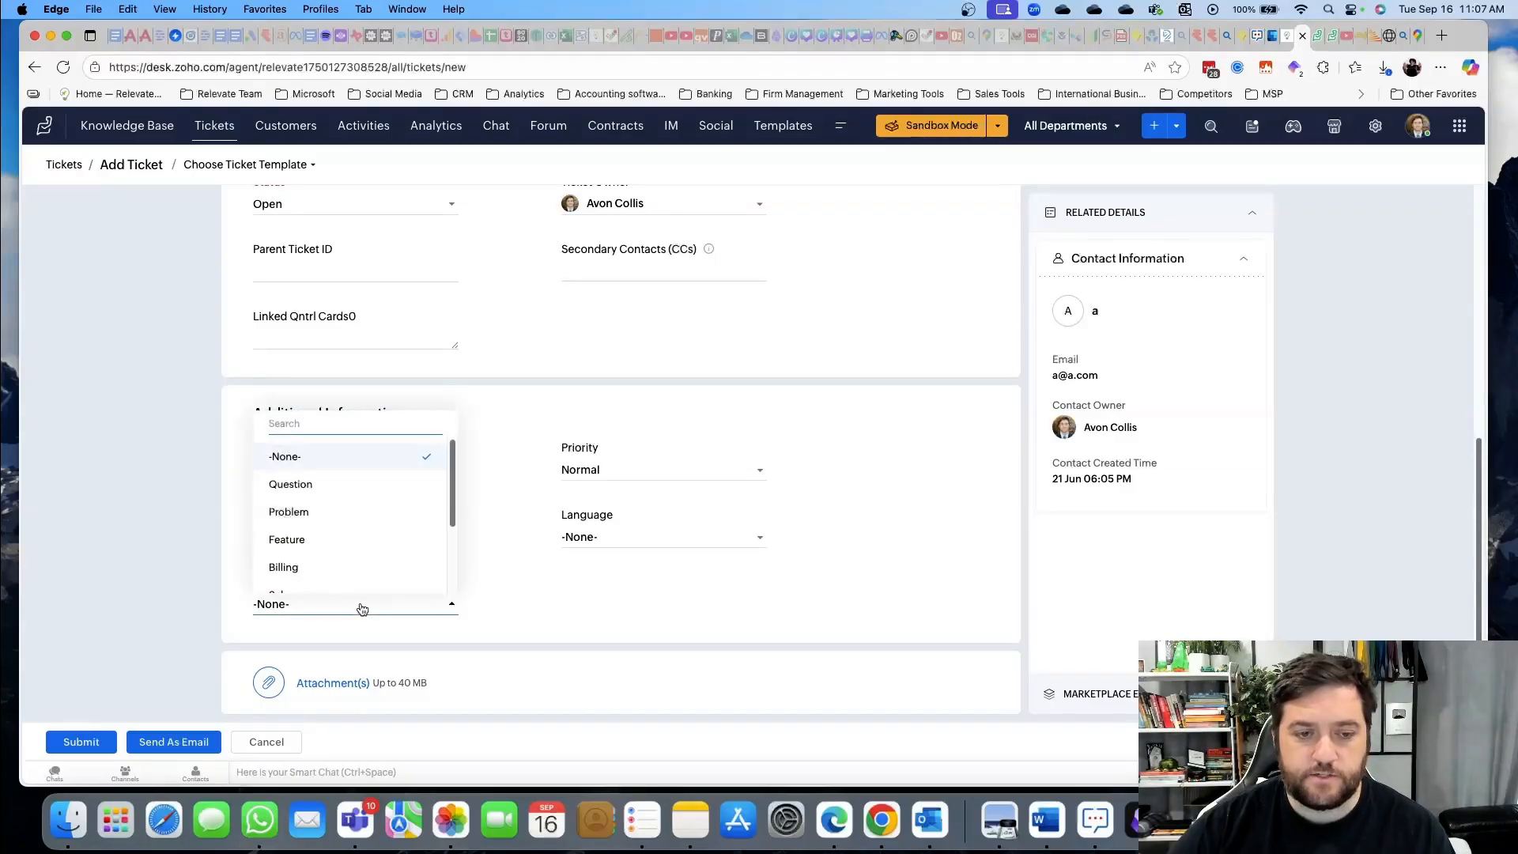
{"action": "scroll", "coordinate": [340, 553], "scroll_direction": "down", "scroll_amount": 1}
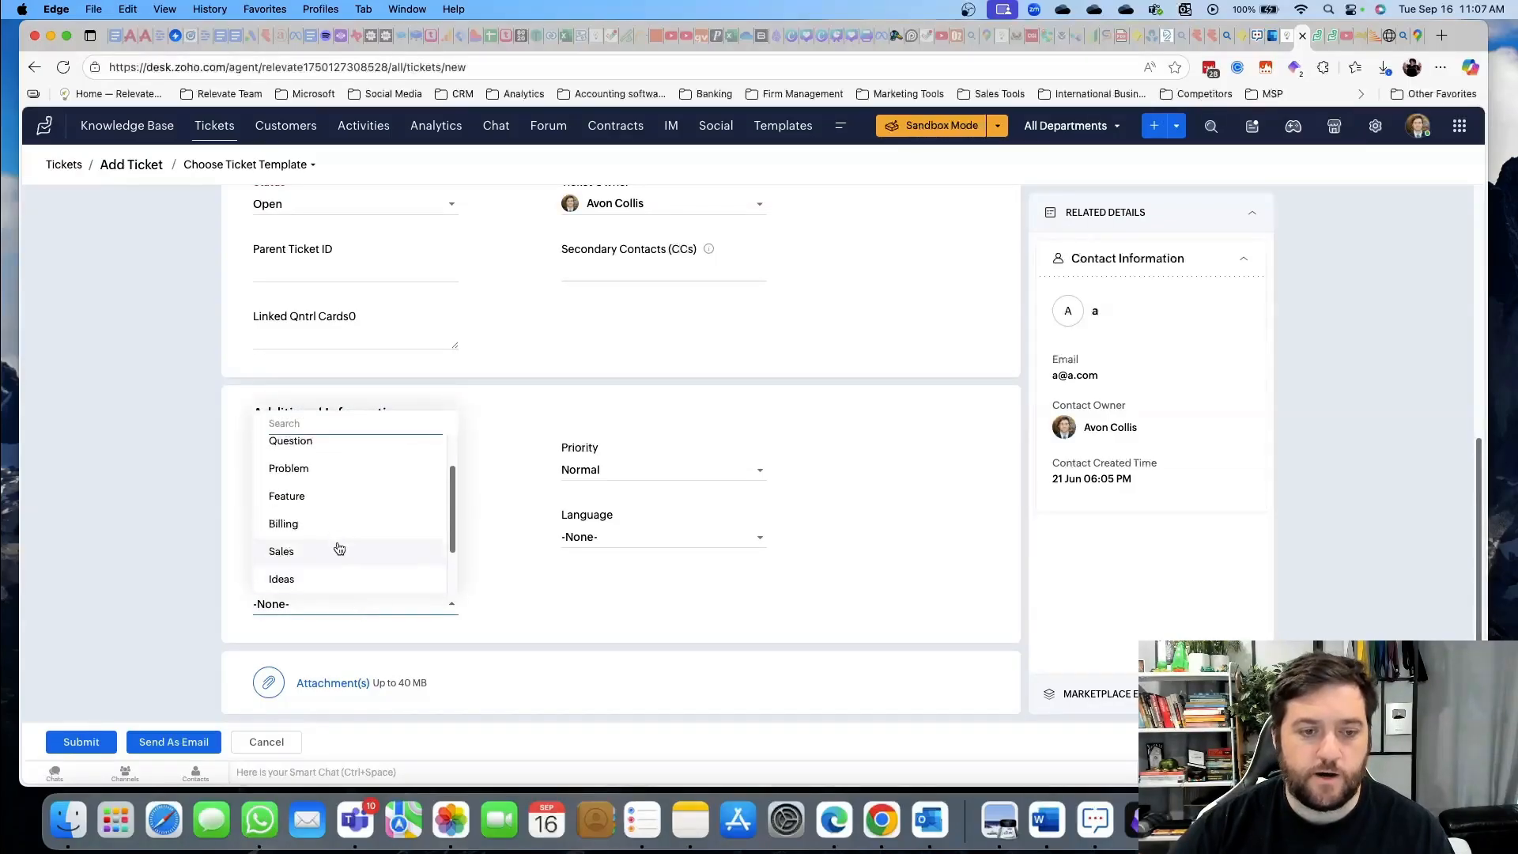
{"action": "left_click", "coordinate": [346, 455]}
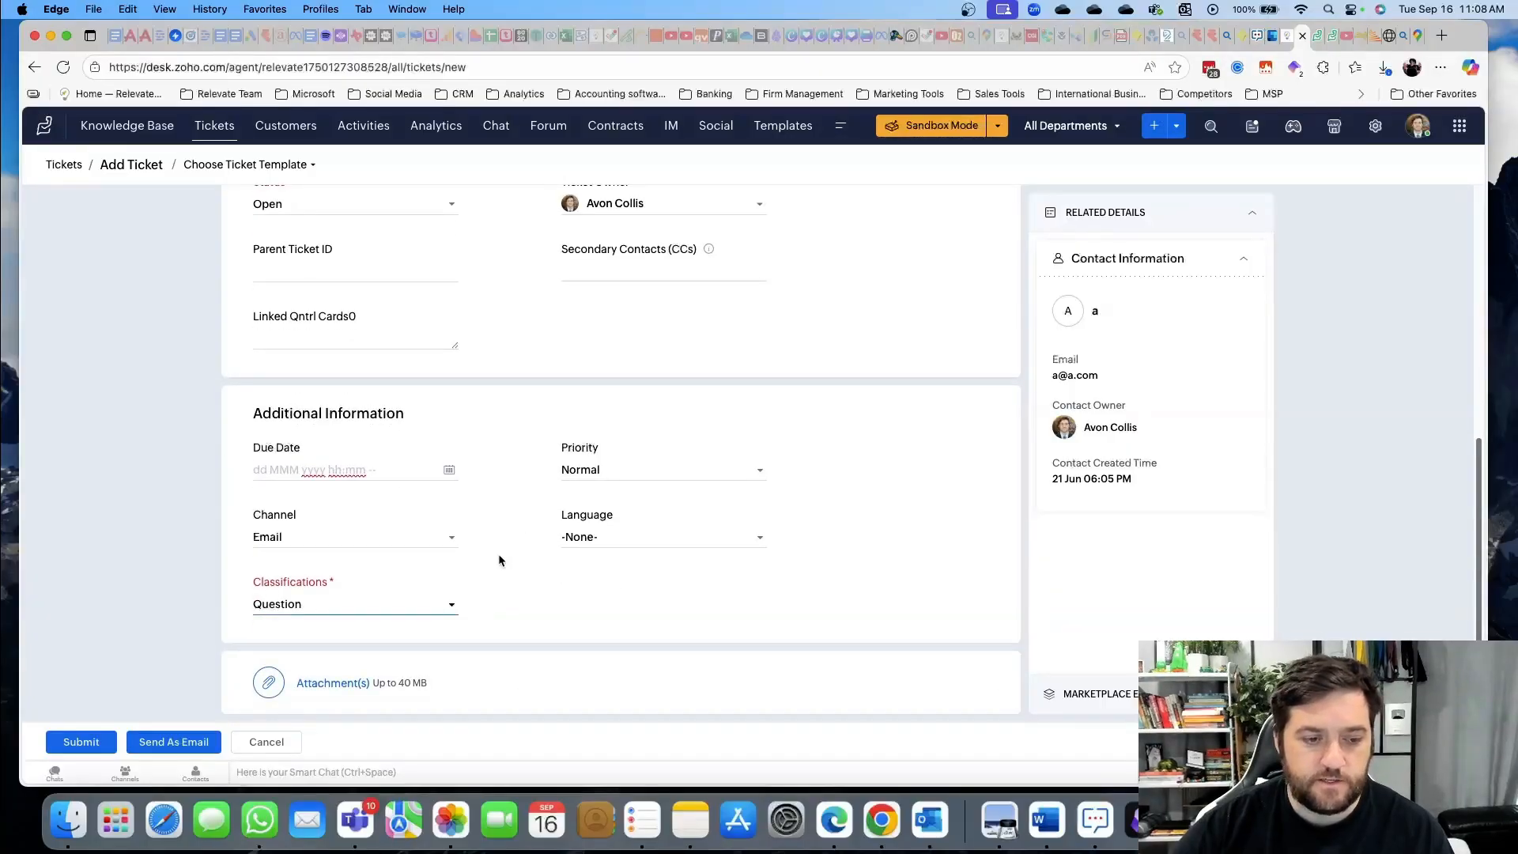
{"action": "mouse_move", "coordinate": [348, 688]}
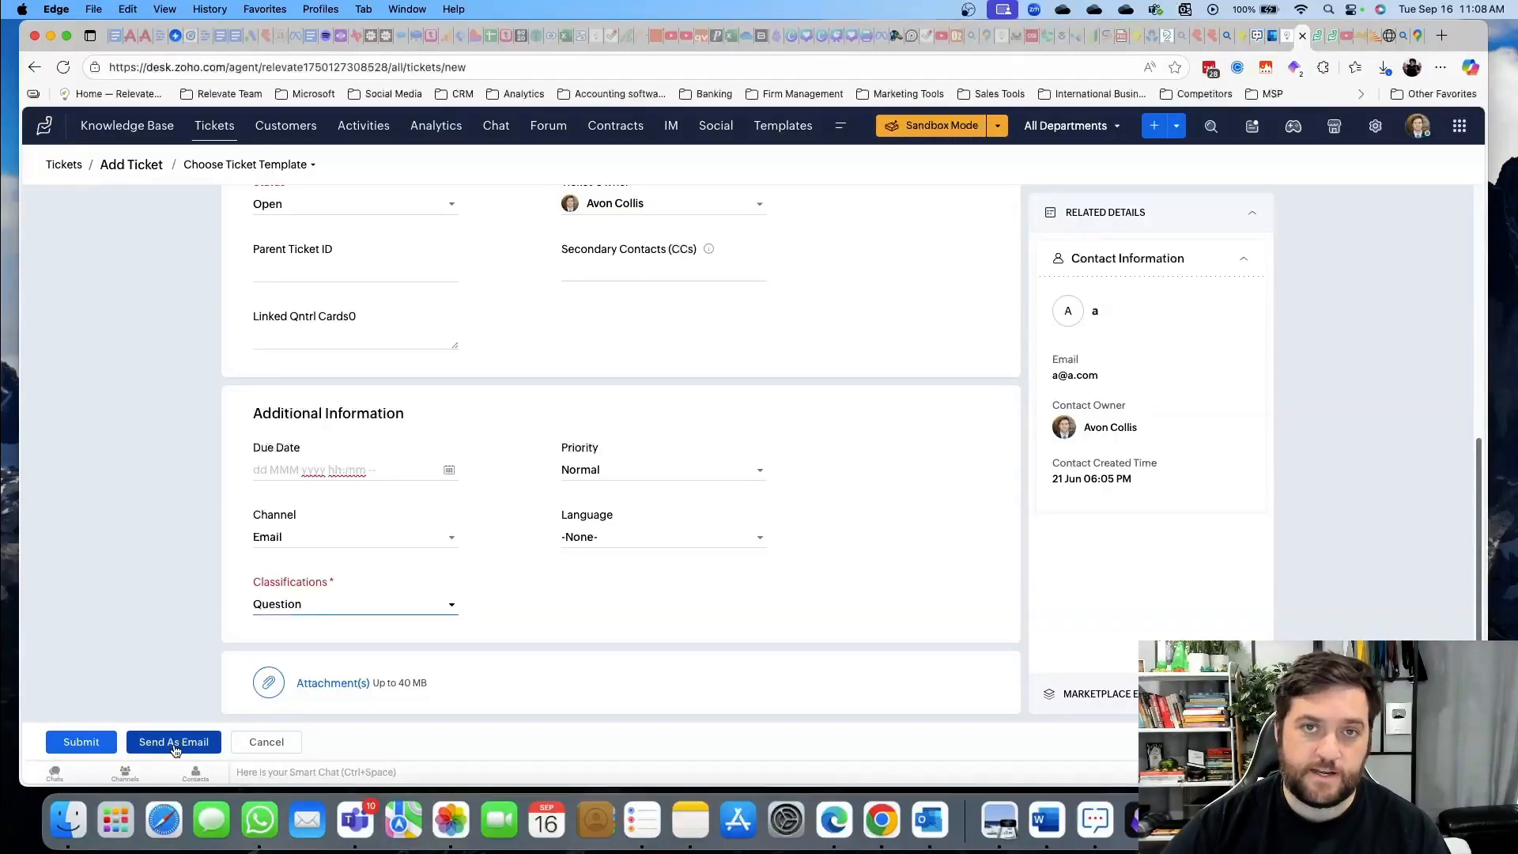
{"action": "left_click", "coordinate": [79, 743]}
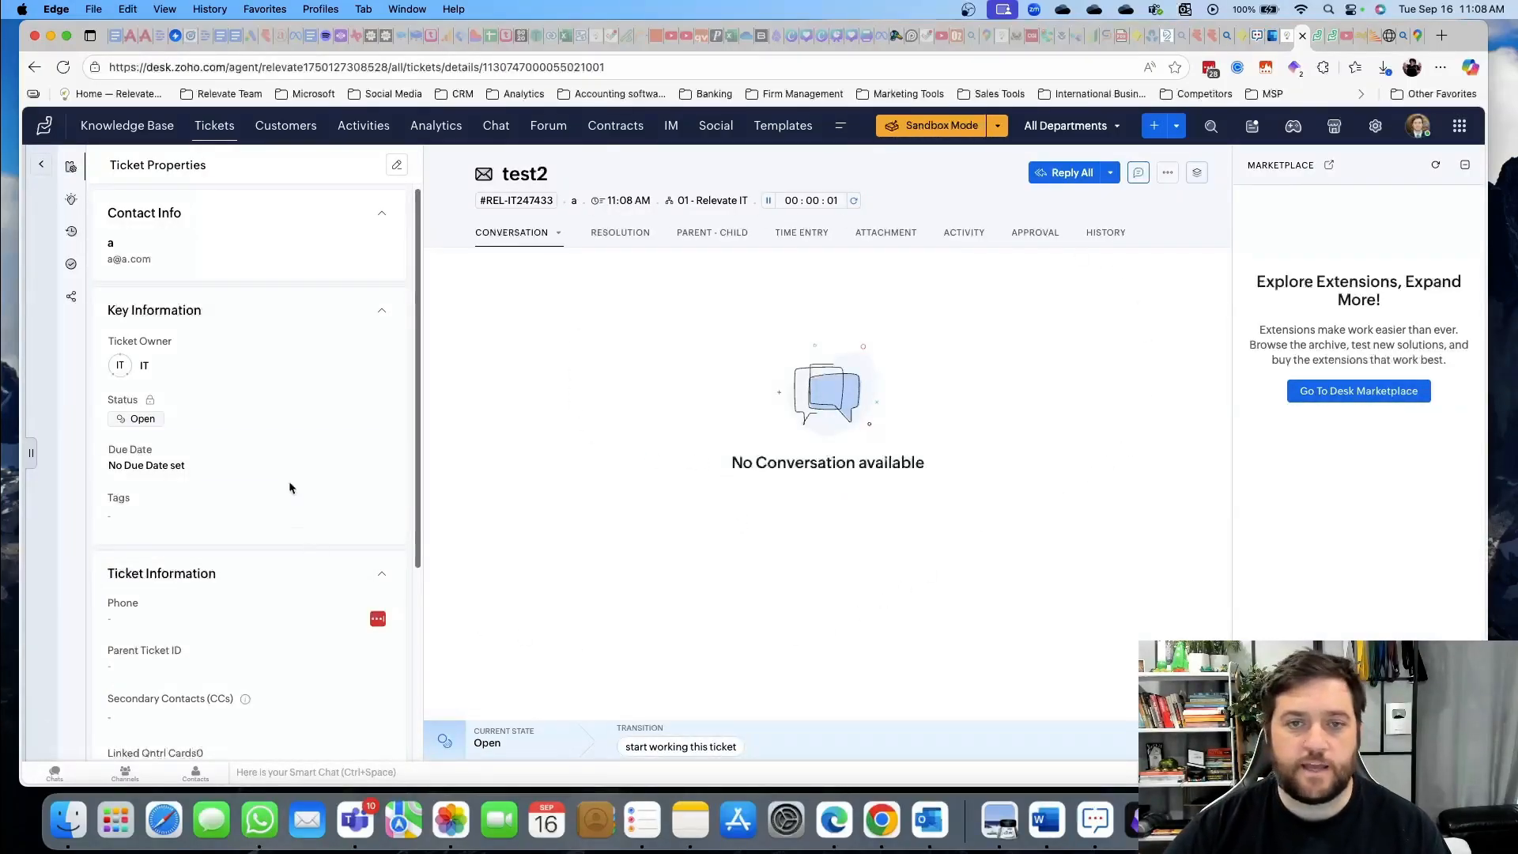
Return to Open Tickets, which now lists test2 and test
{"action": "left_click", "coordinate": [221, 132]}
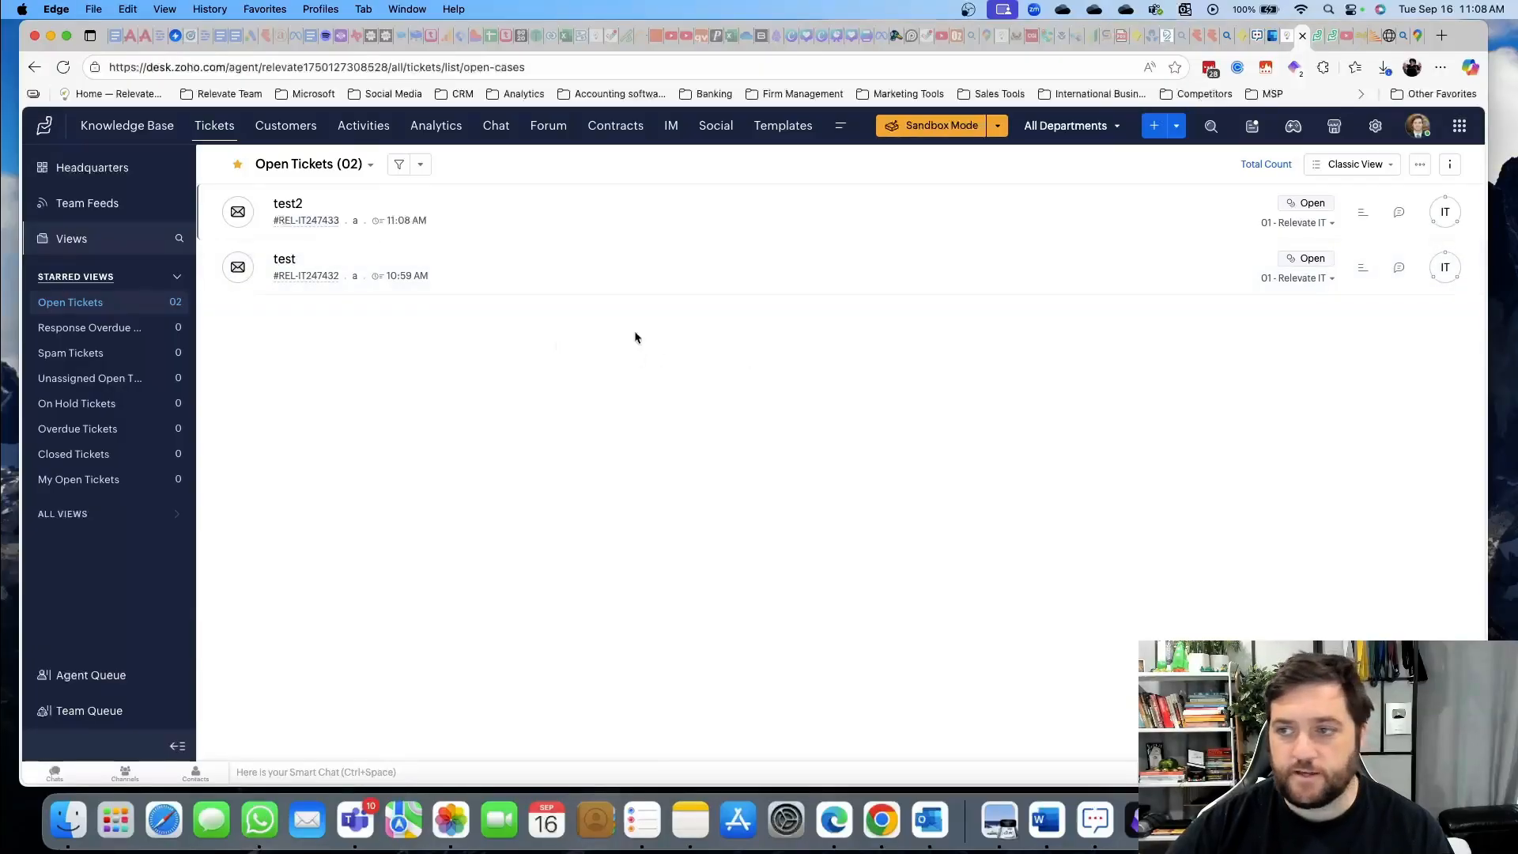
Look over the Classic View layout and work mode options, closing them unchanged
{"action": "left_click", "coordinate": [1376, 166]}
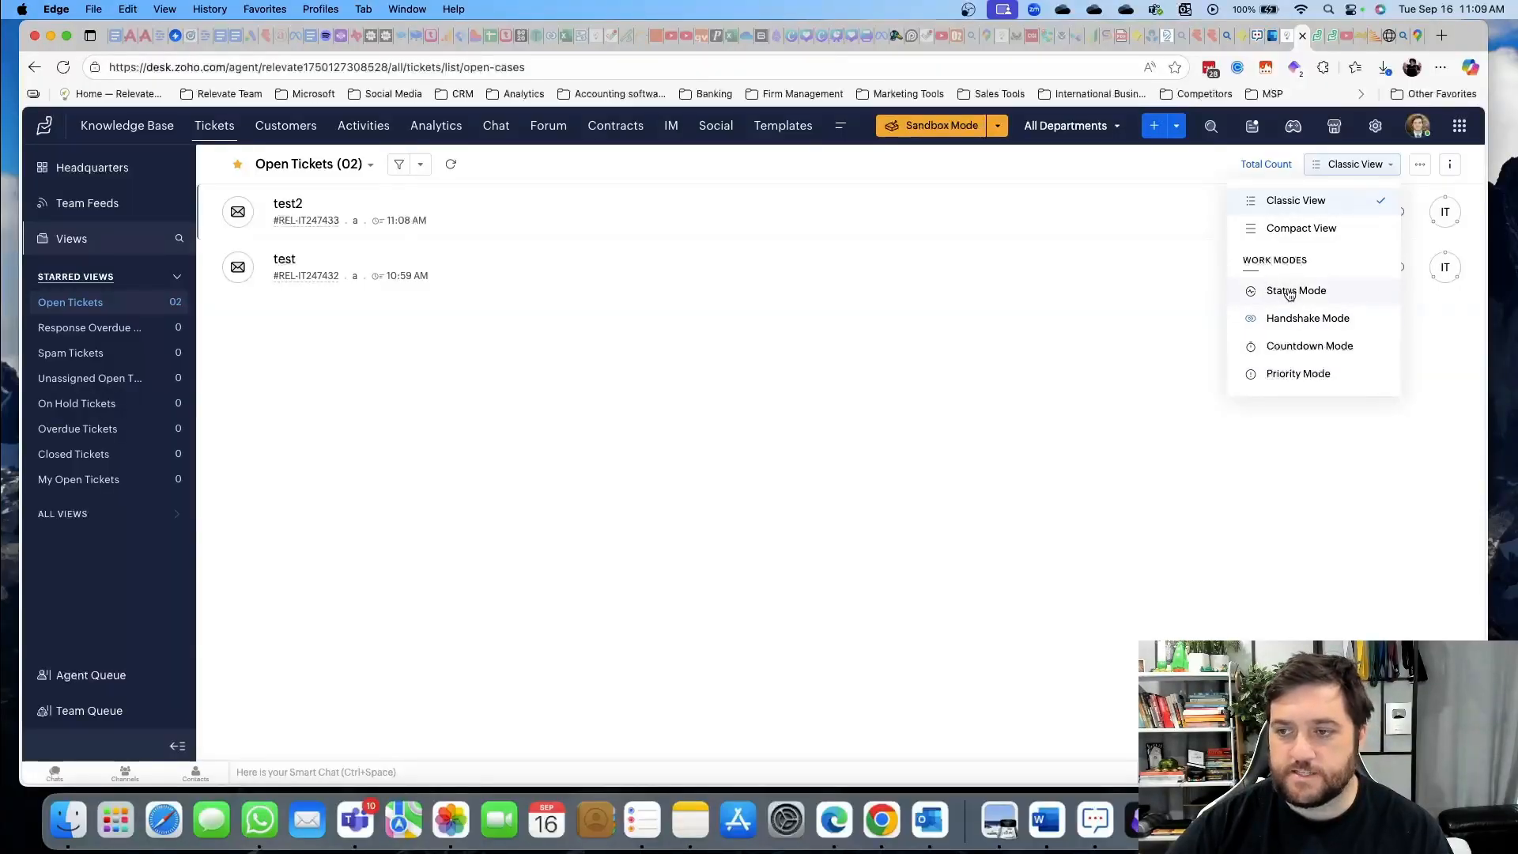
{"action": "left_click", "coordinate": [1036, 411]}
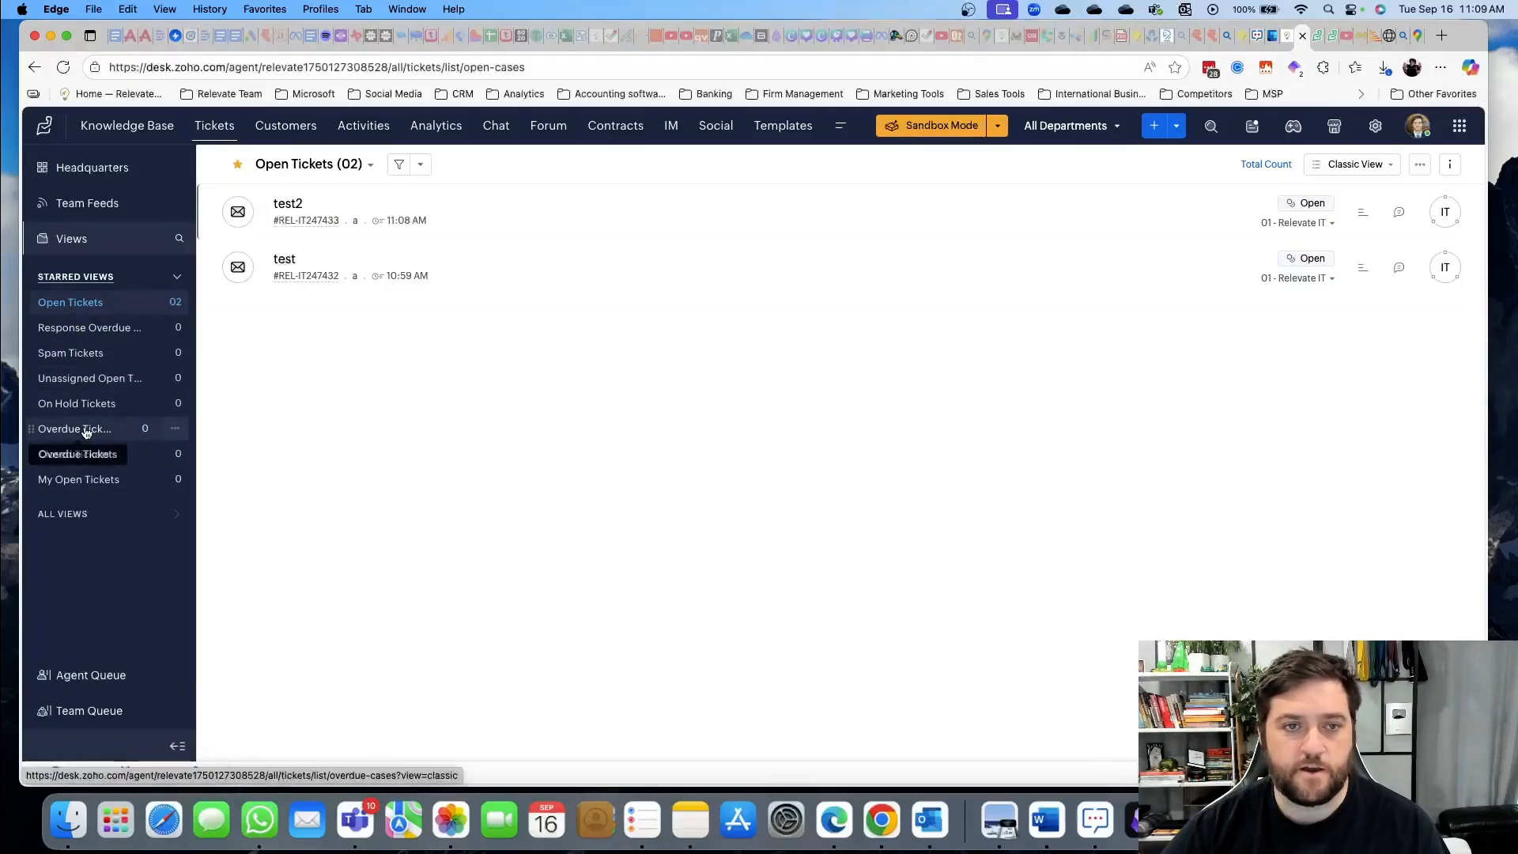
{"action": "left_click", "coordinate": [92, 305]}
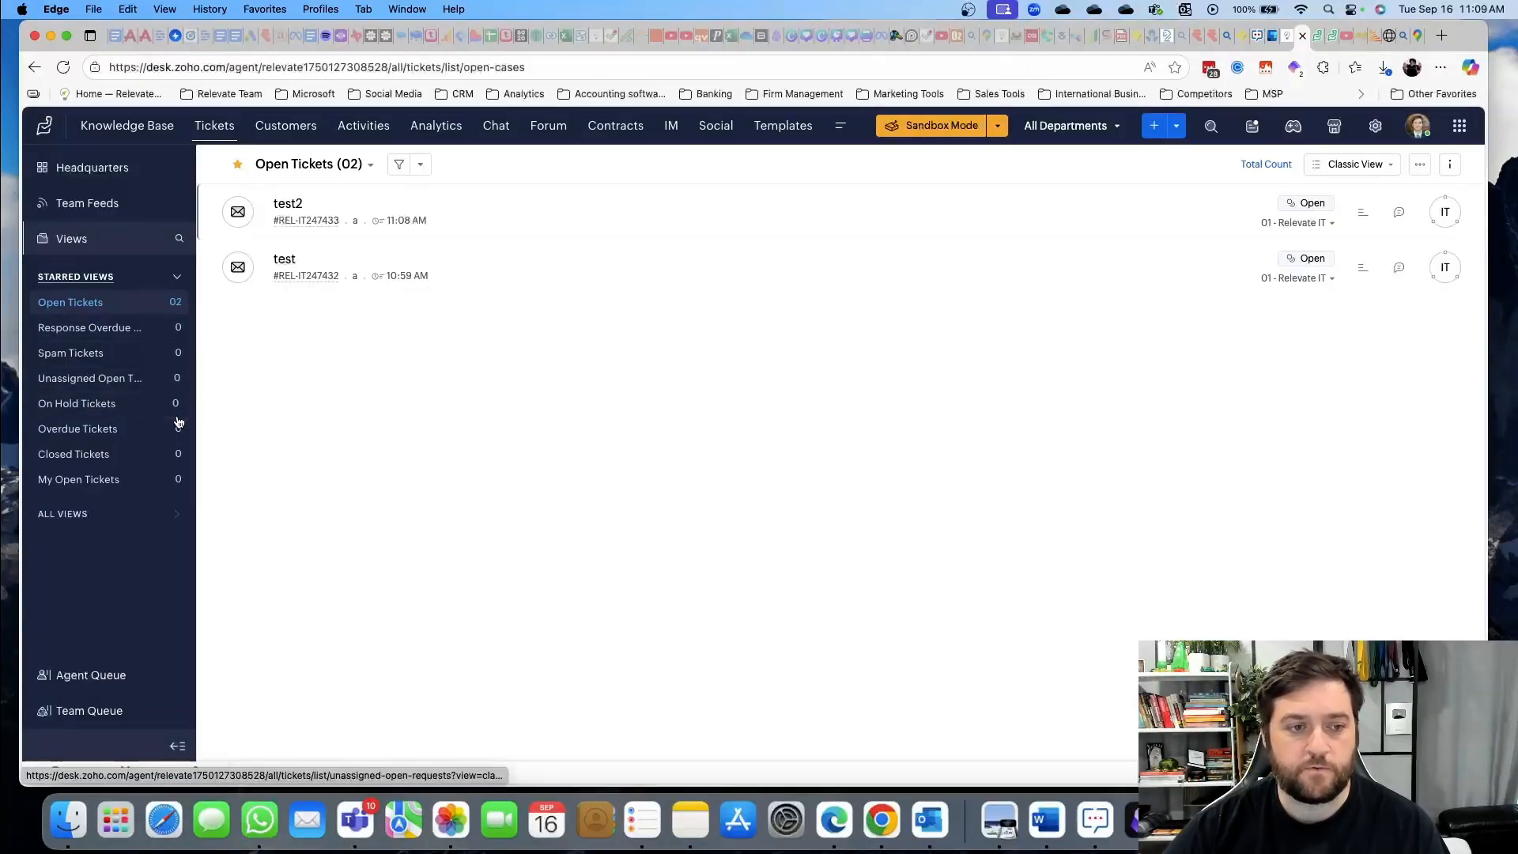
Browse the ticket views and My Saved Filters, then bring up the field filter panel
{"action": "left_click", "coordinate": [370, 166]}
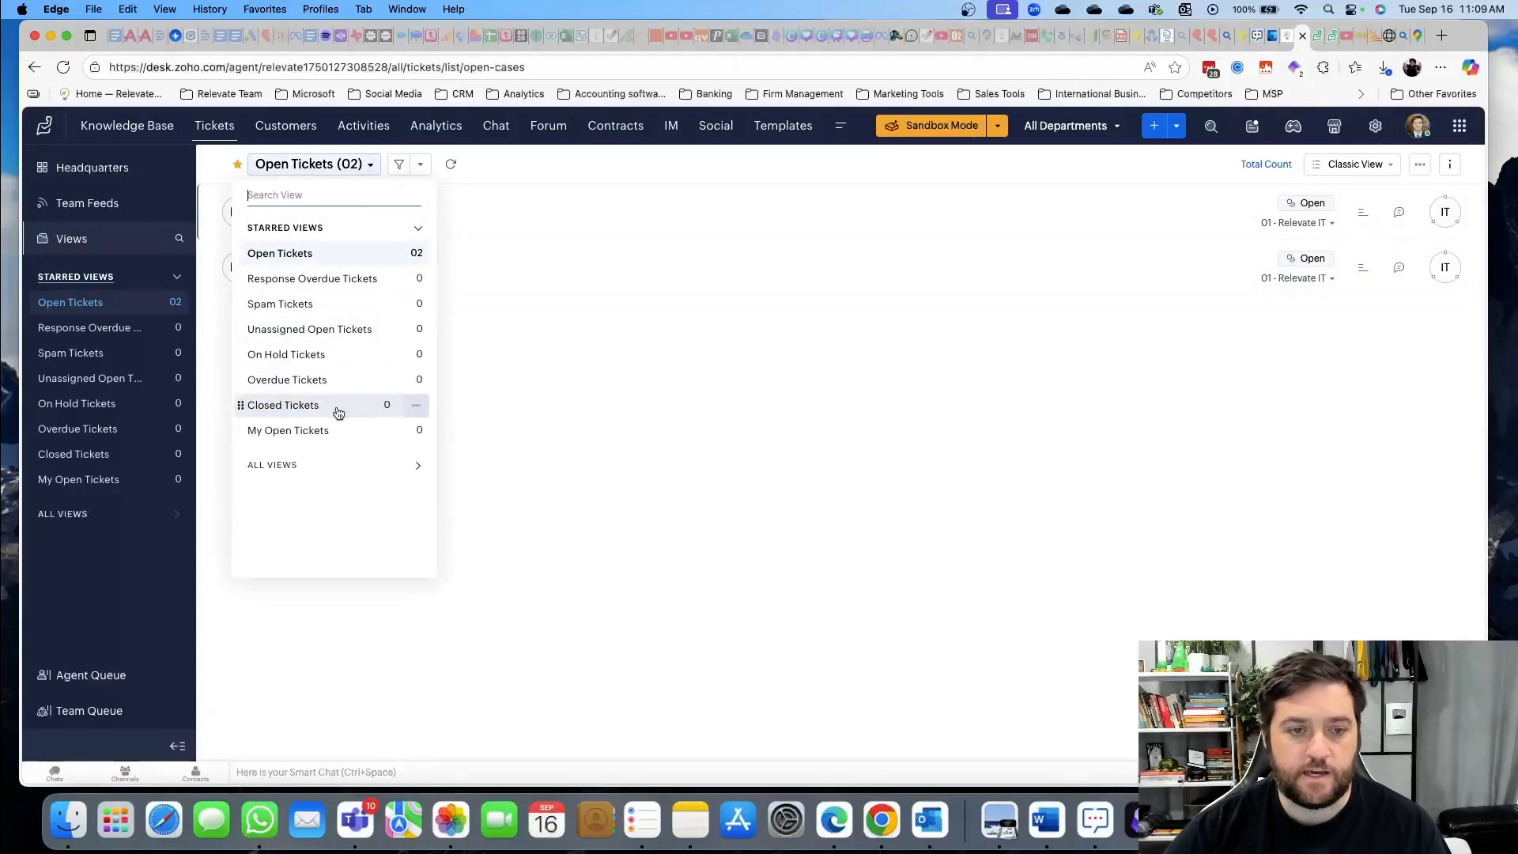
{"action": "left_click", "coordinate": [423, 169]}
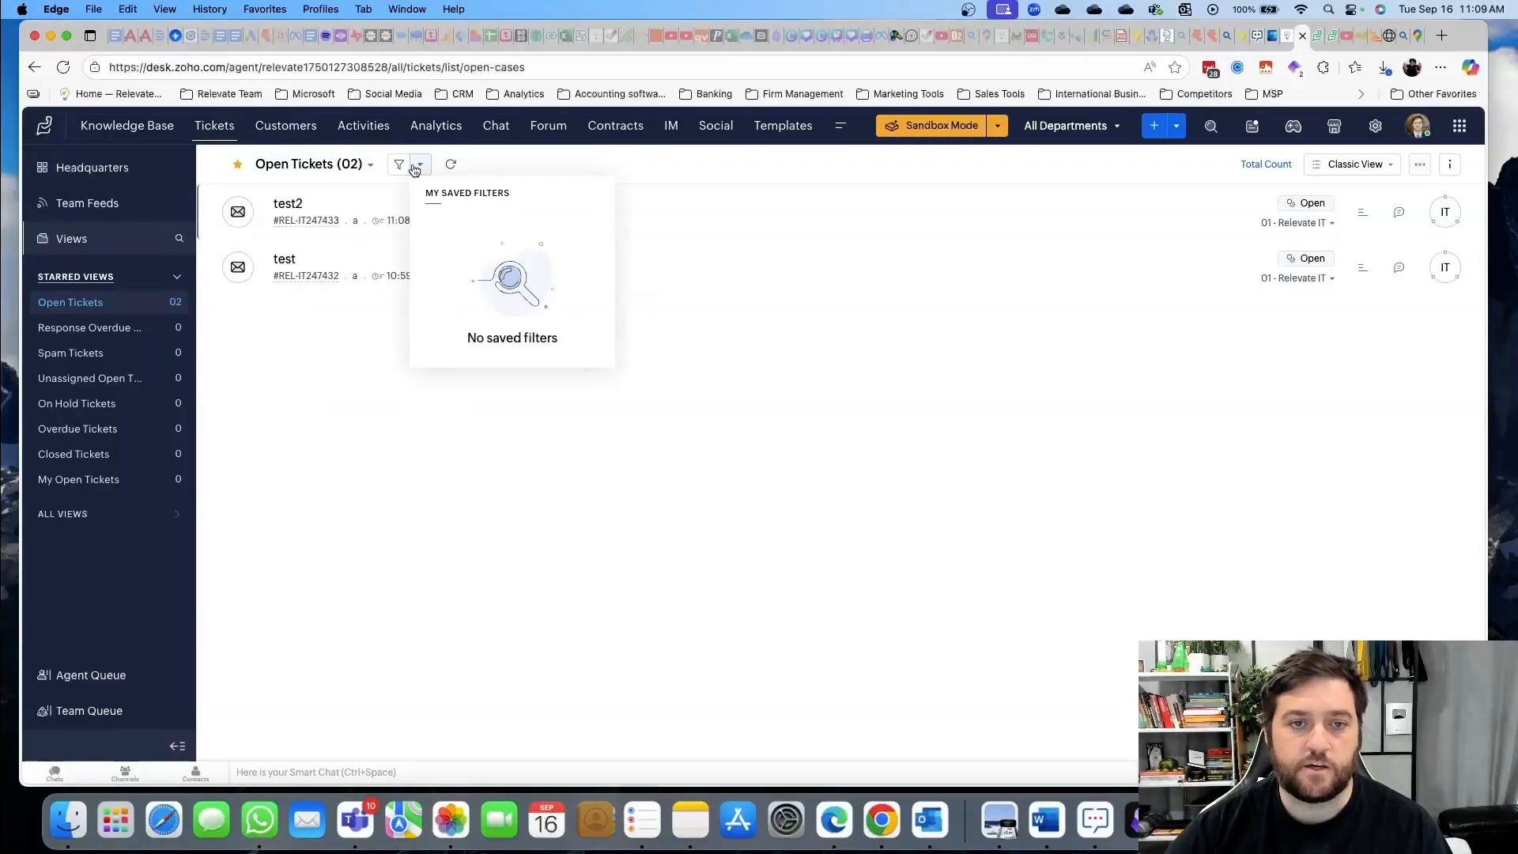
{"action": "left_click", "coordinate": [399, 164]}
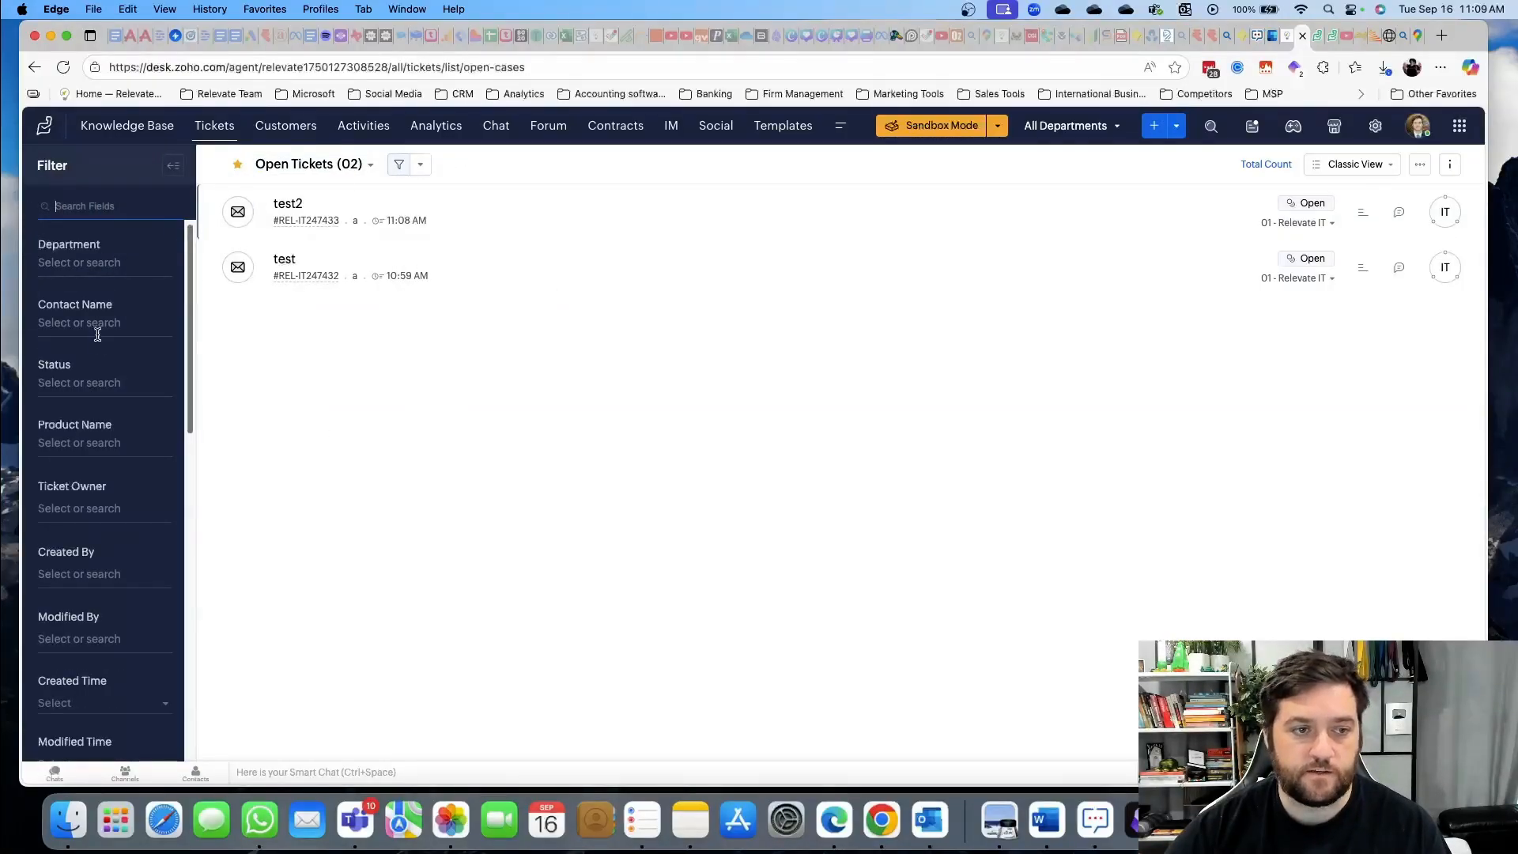
Scroll the filter panel, close it, and open ticket test2's details
{"action": "scroll", "coordinate": [89, 447], "scroll_direction": "down", "scroll_amount": 5}
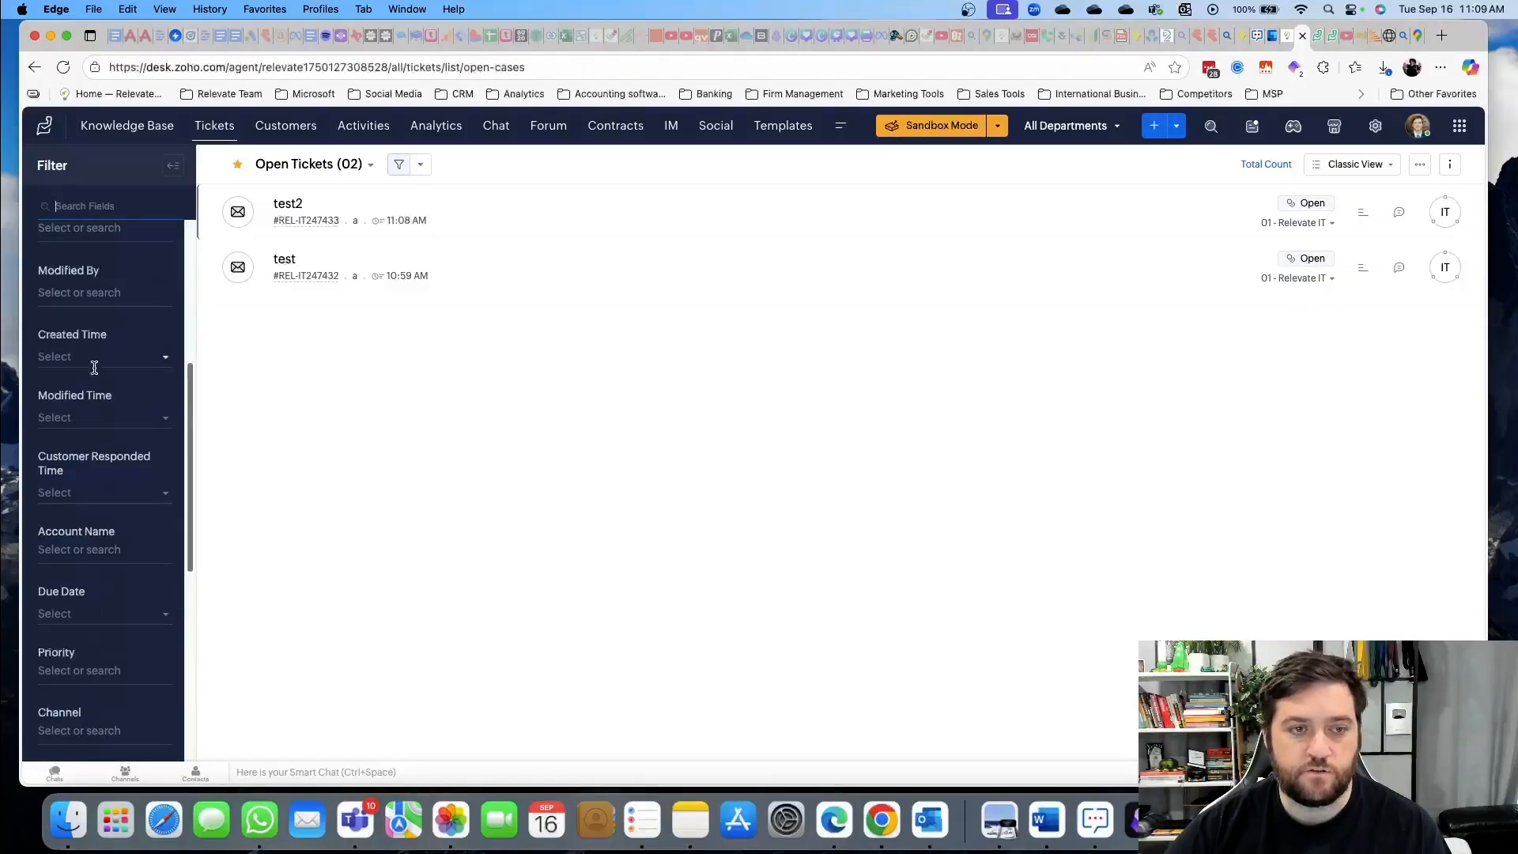
{"action": "left_click", "coordinate": [173, 166]}
{"action": "left_click", "coordinate": [278, 204]}
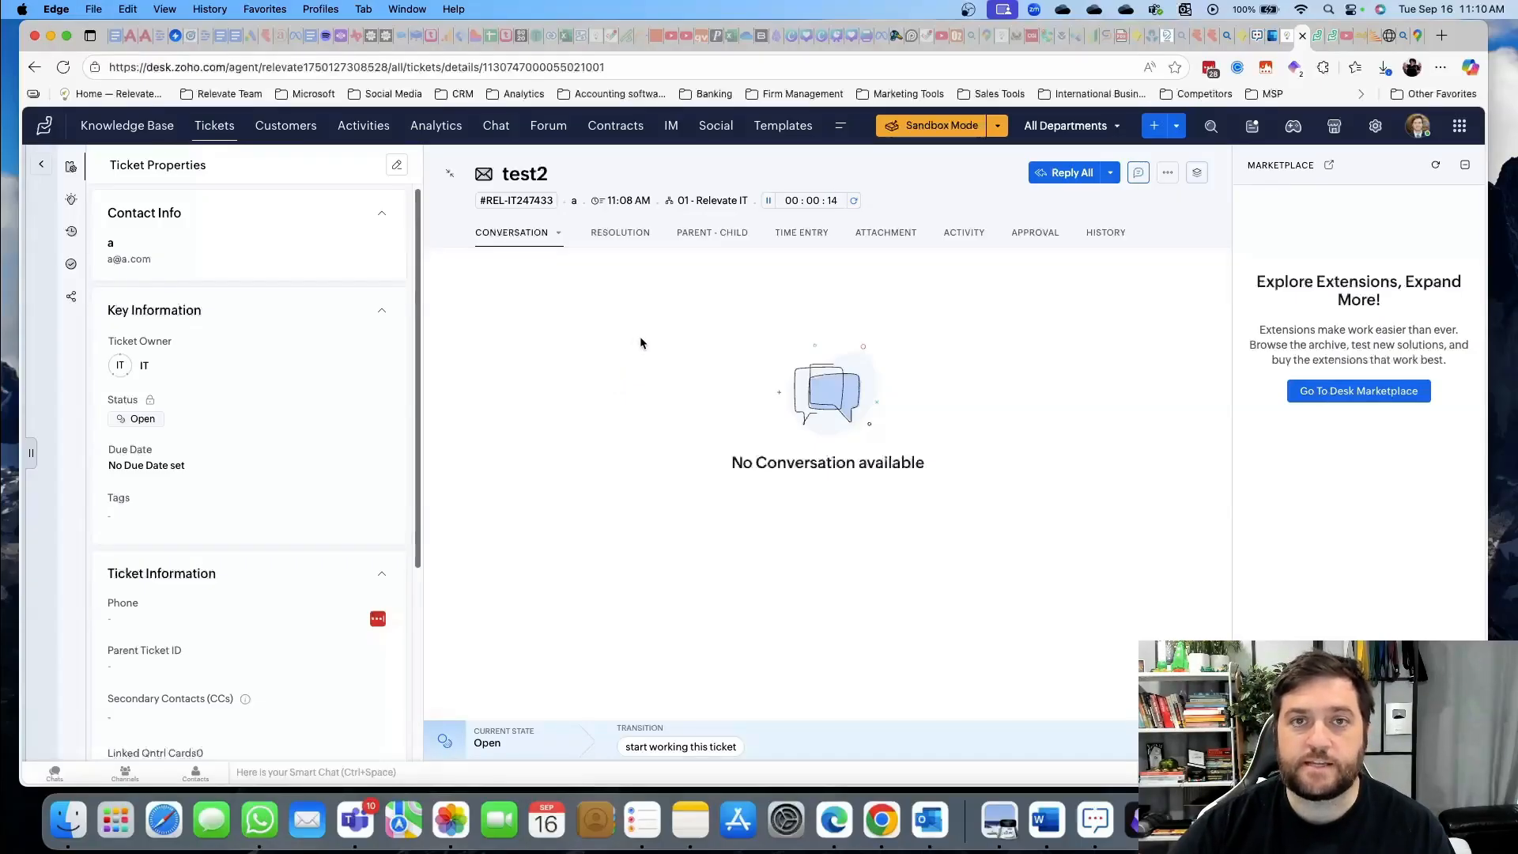
Start working on ticket test2
{"action": "mouse_move", "coordinate": [630, 206]}
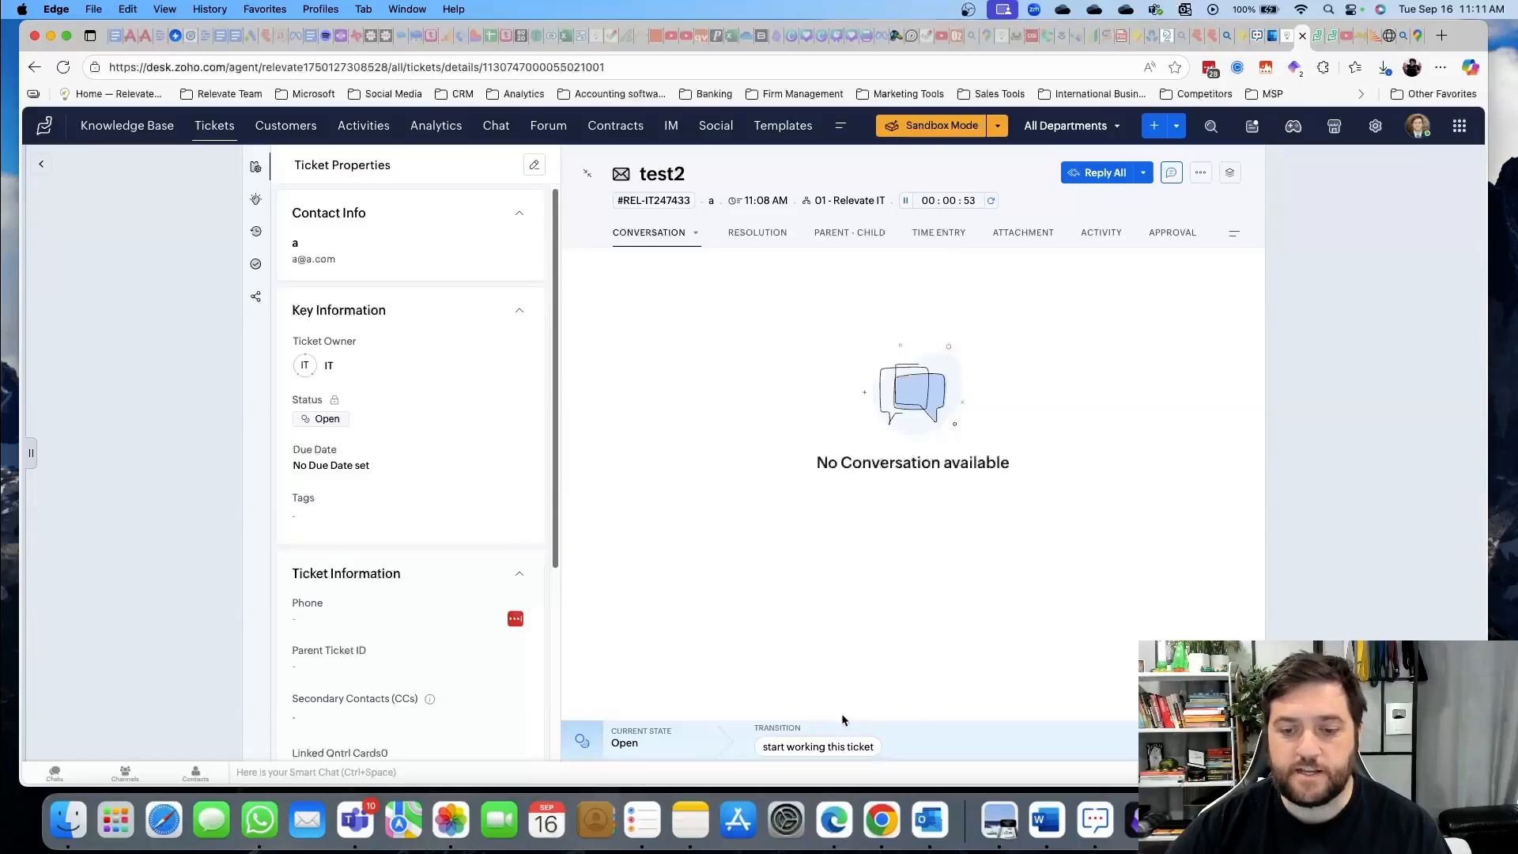
{"action": "left_click", "coordinate": [822, 746]}
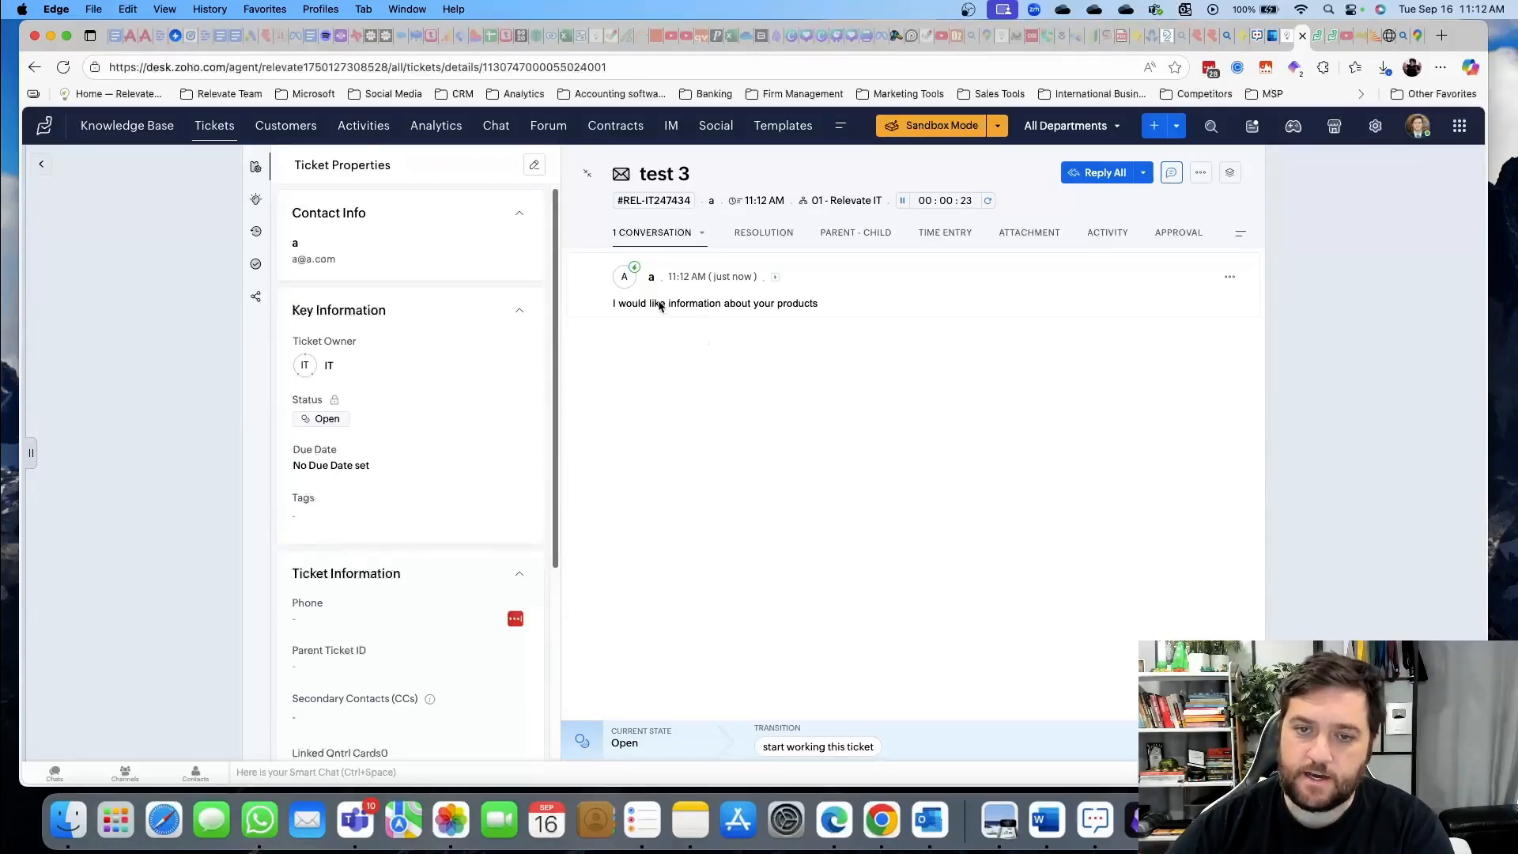
{"action": "left_click", "coordinate": [774, 278]}
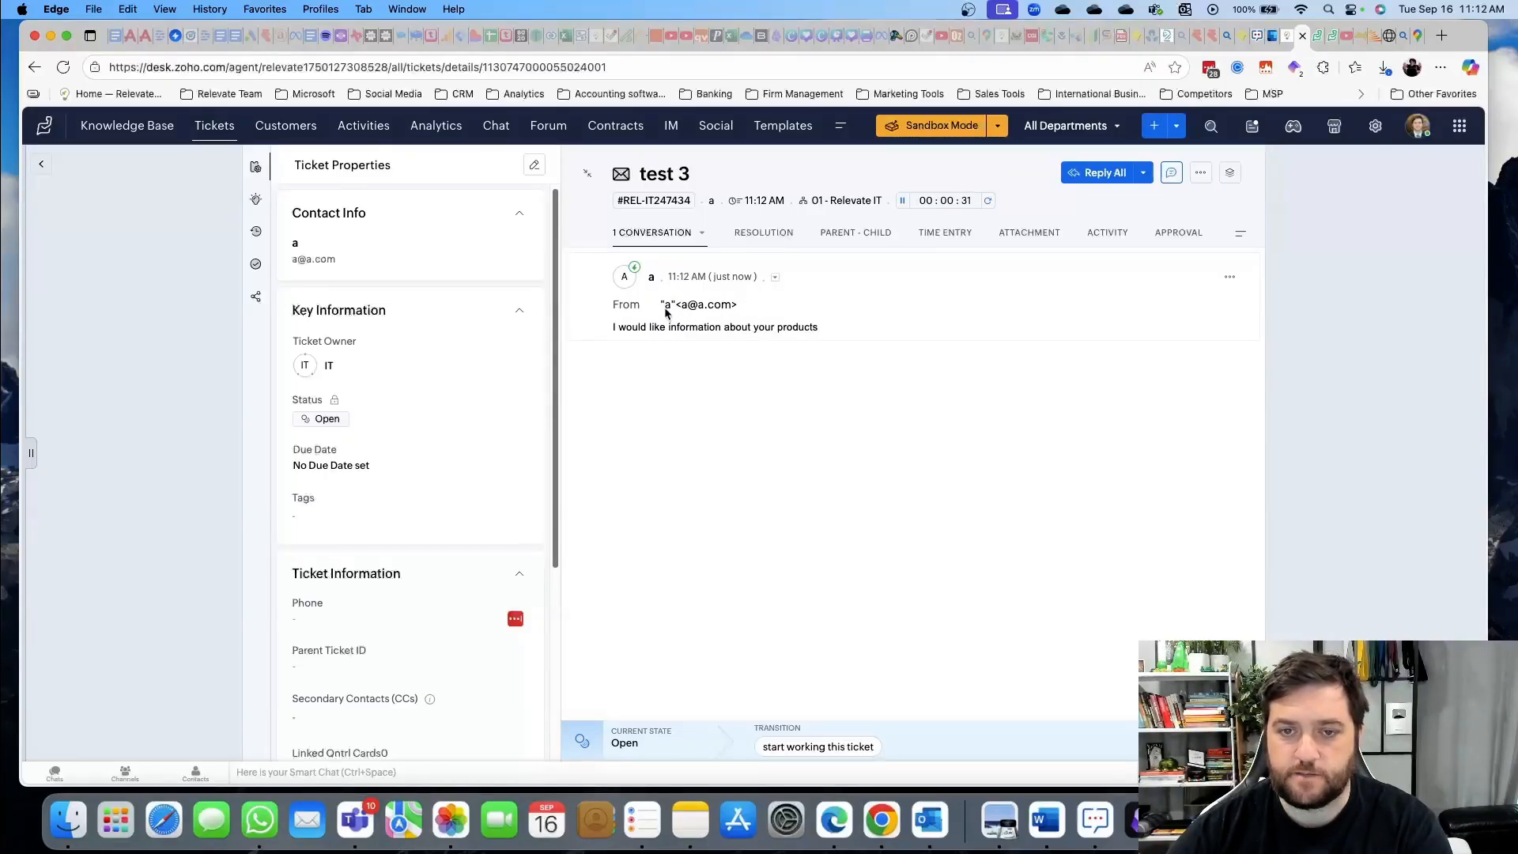
{"action": "left_click", "coordinate": [776, 279]}
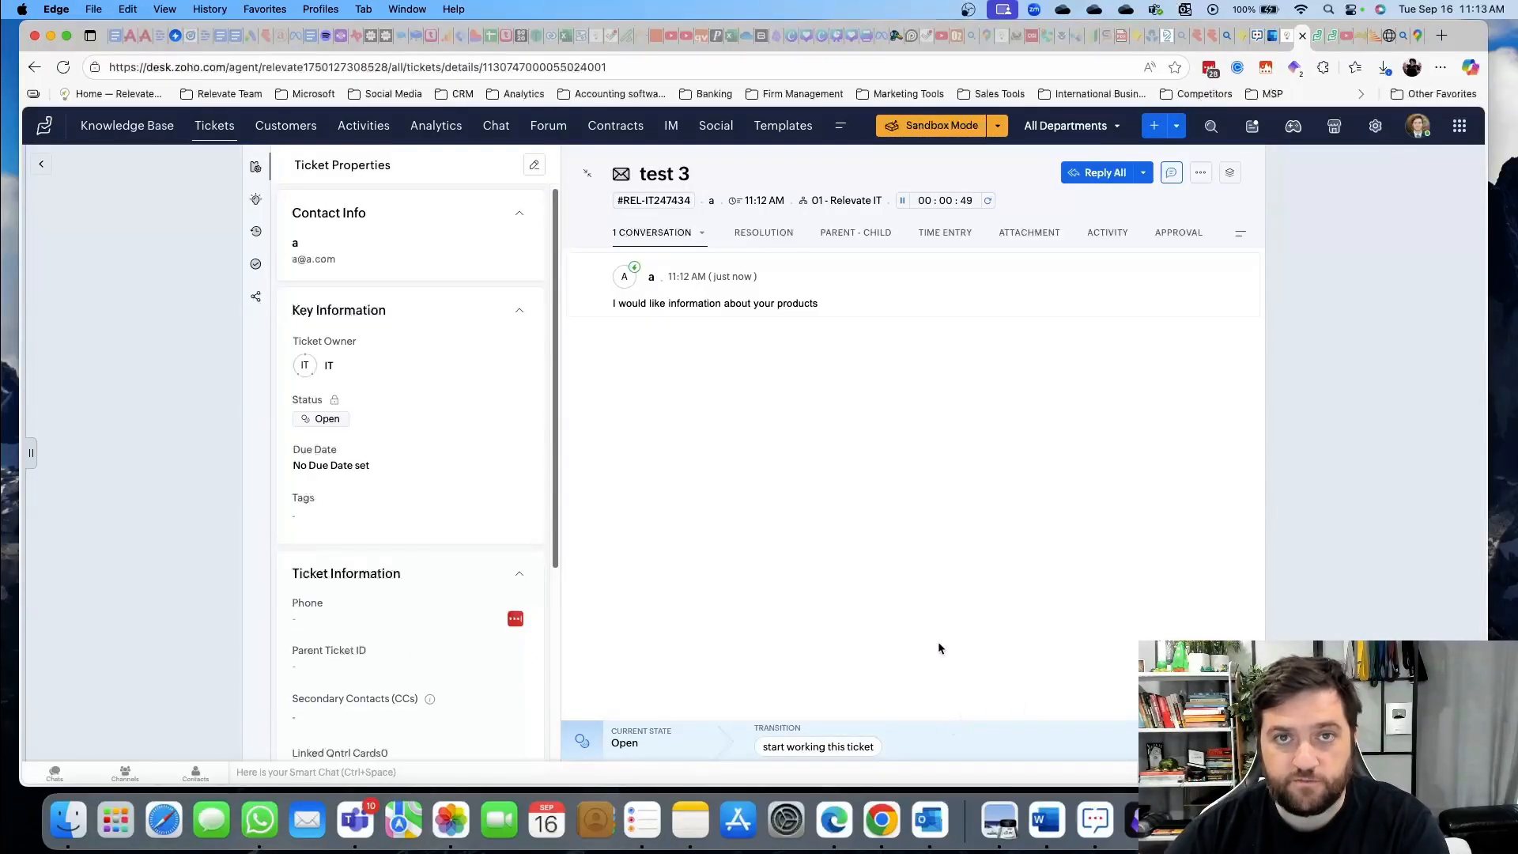
Revoke the blueprint on ticket test 3 via More actions and confirm
{"action": "left_click", "coordinate": [1200, 174]}
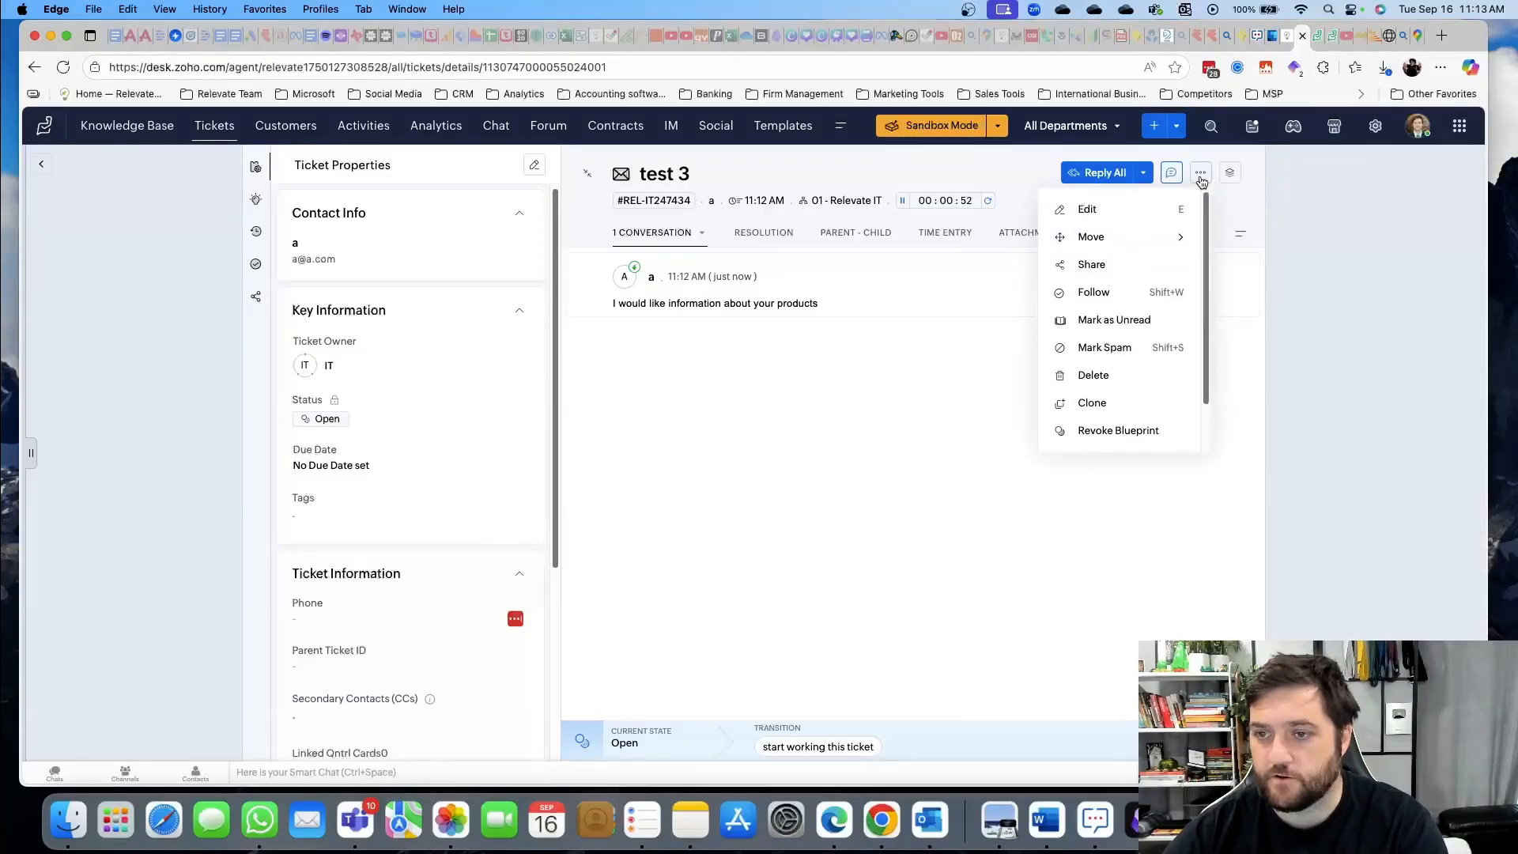
{"action": "left_click", "coordinate": [1130, 440]}
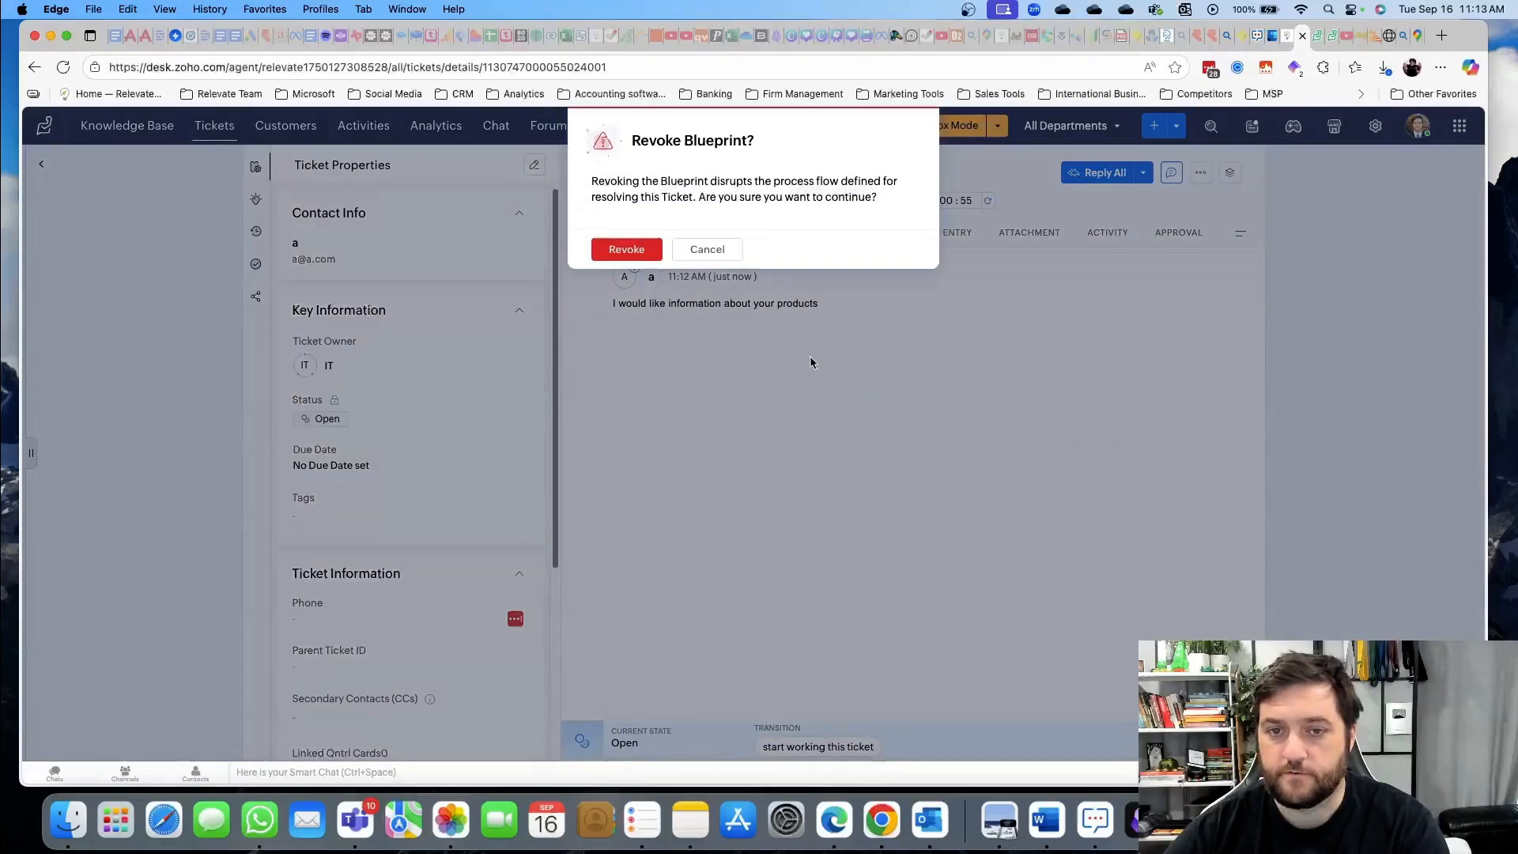
{"action": "left_click", "coordinate": [646, 256]}
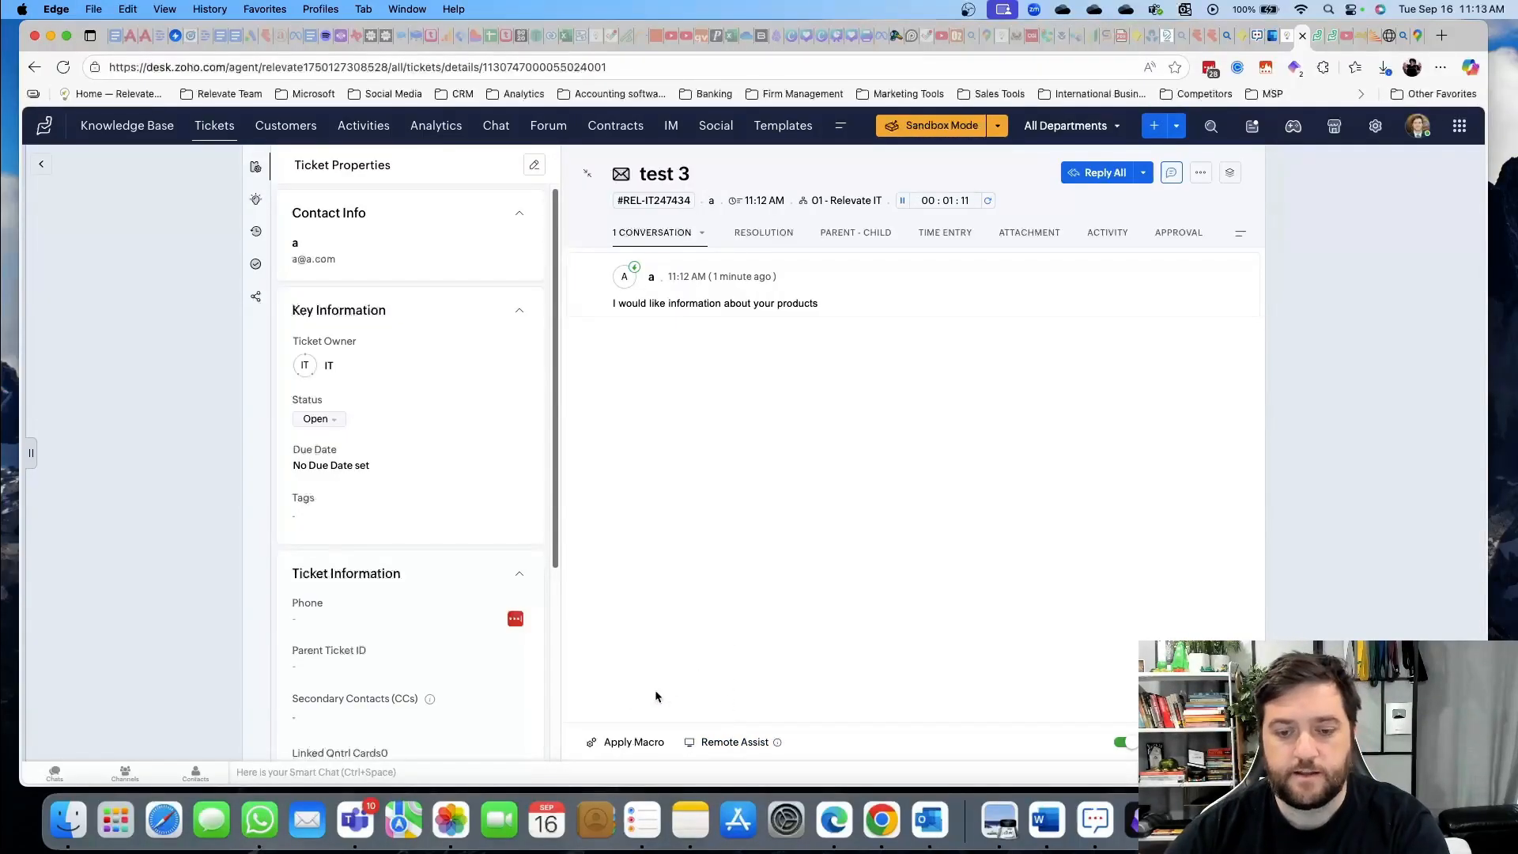
{"action": "left_click", "coordinate": [615, 743]}
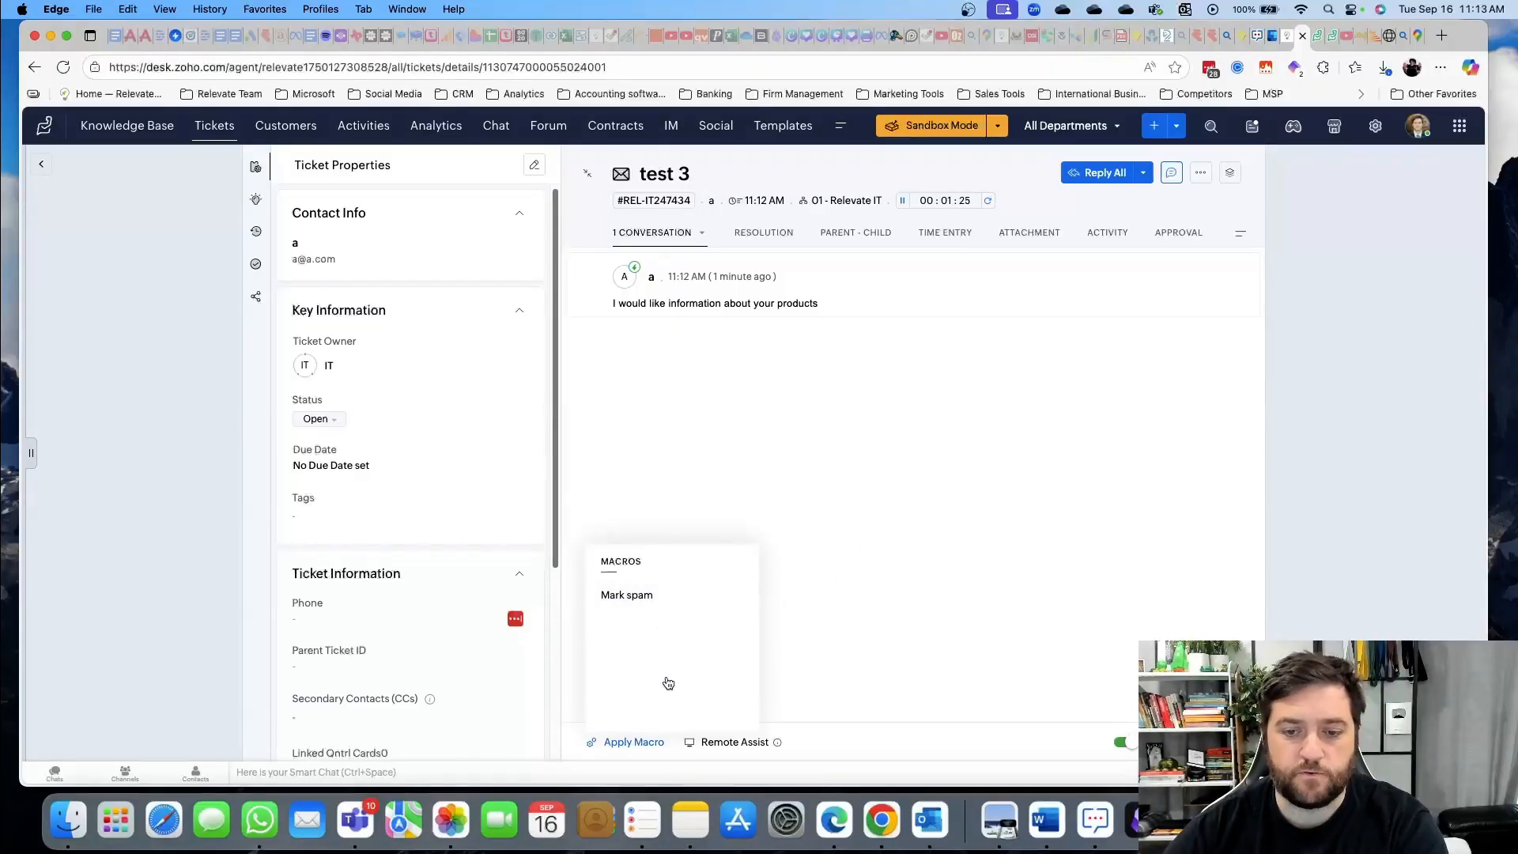
{"action": "left_click", "coordinate": [633, 743]}
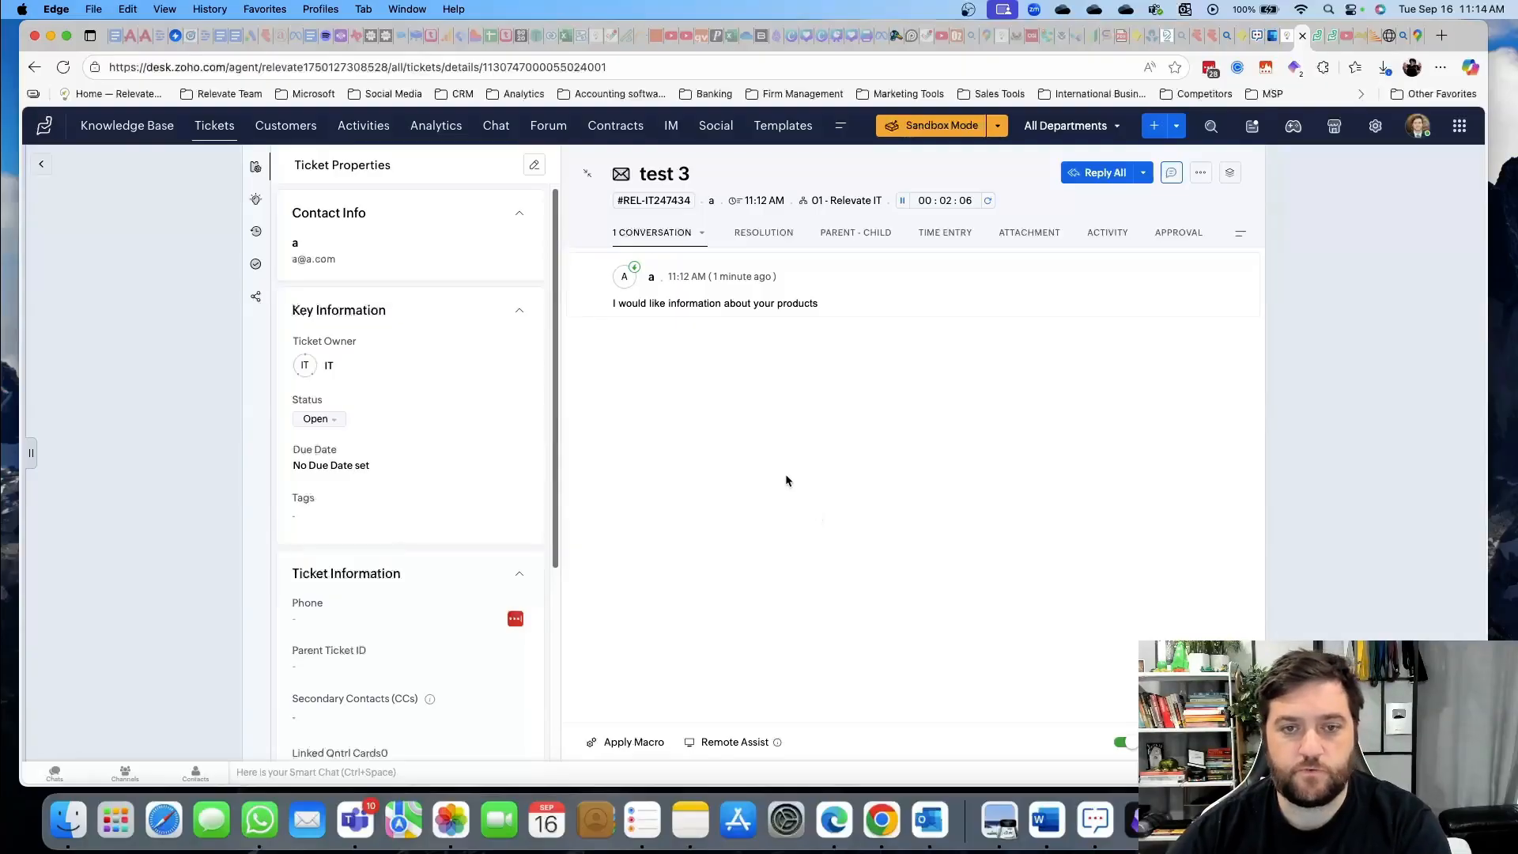
{"action": "left_click", "coordinate": [330, 222]}
{"action": "left_click", "coordinate": [332, 223]}
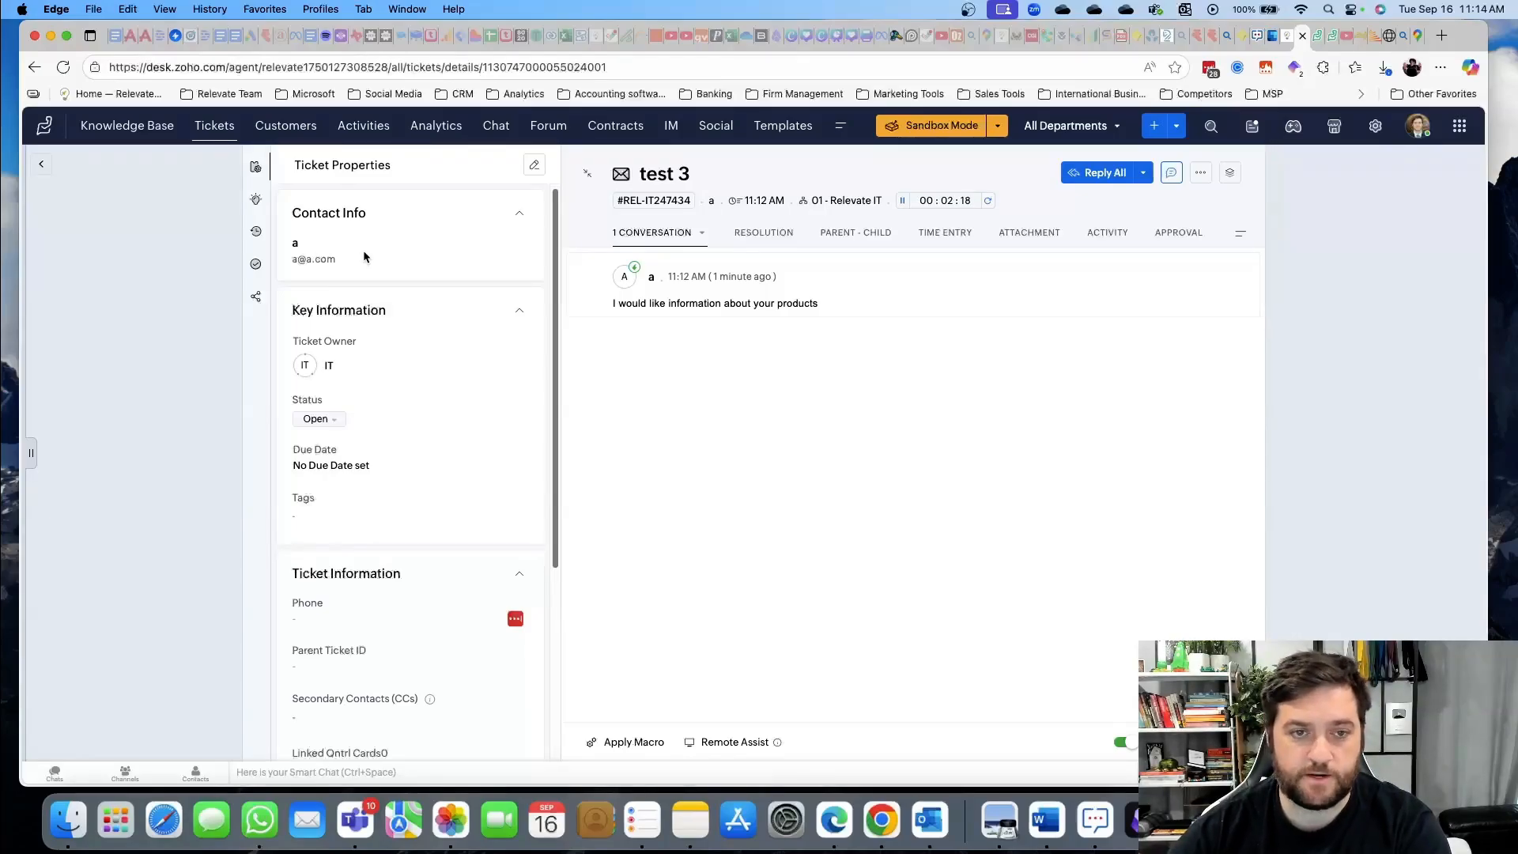
{"action": "scroll", "coordinate": [411, 356], "scroll_direction": "down", "scroll_amount": 1}
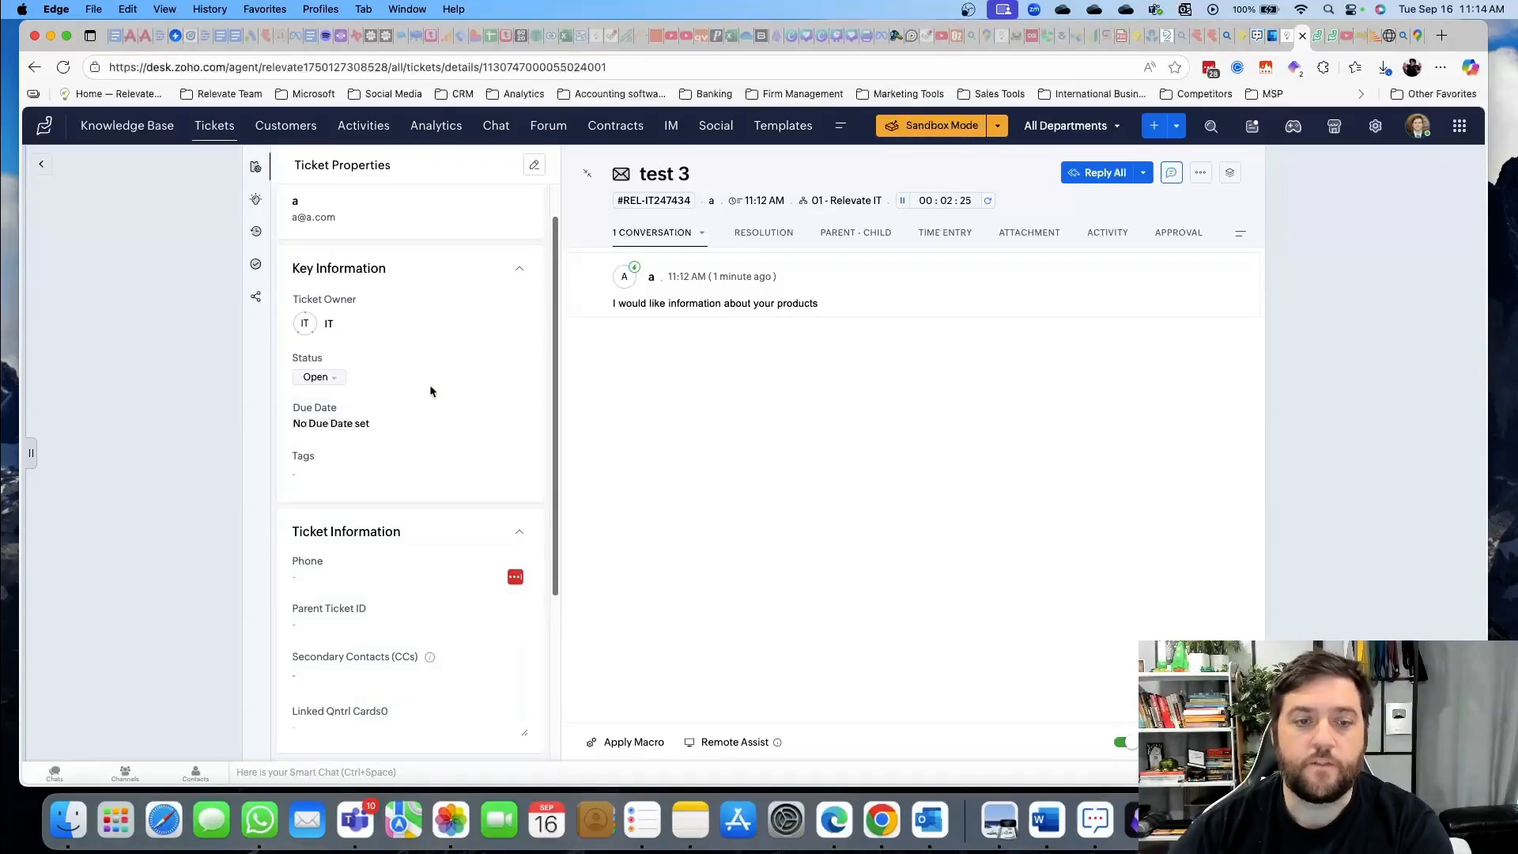
{"action": "left_click", "coordinate": [335, 324]}
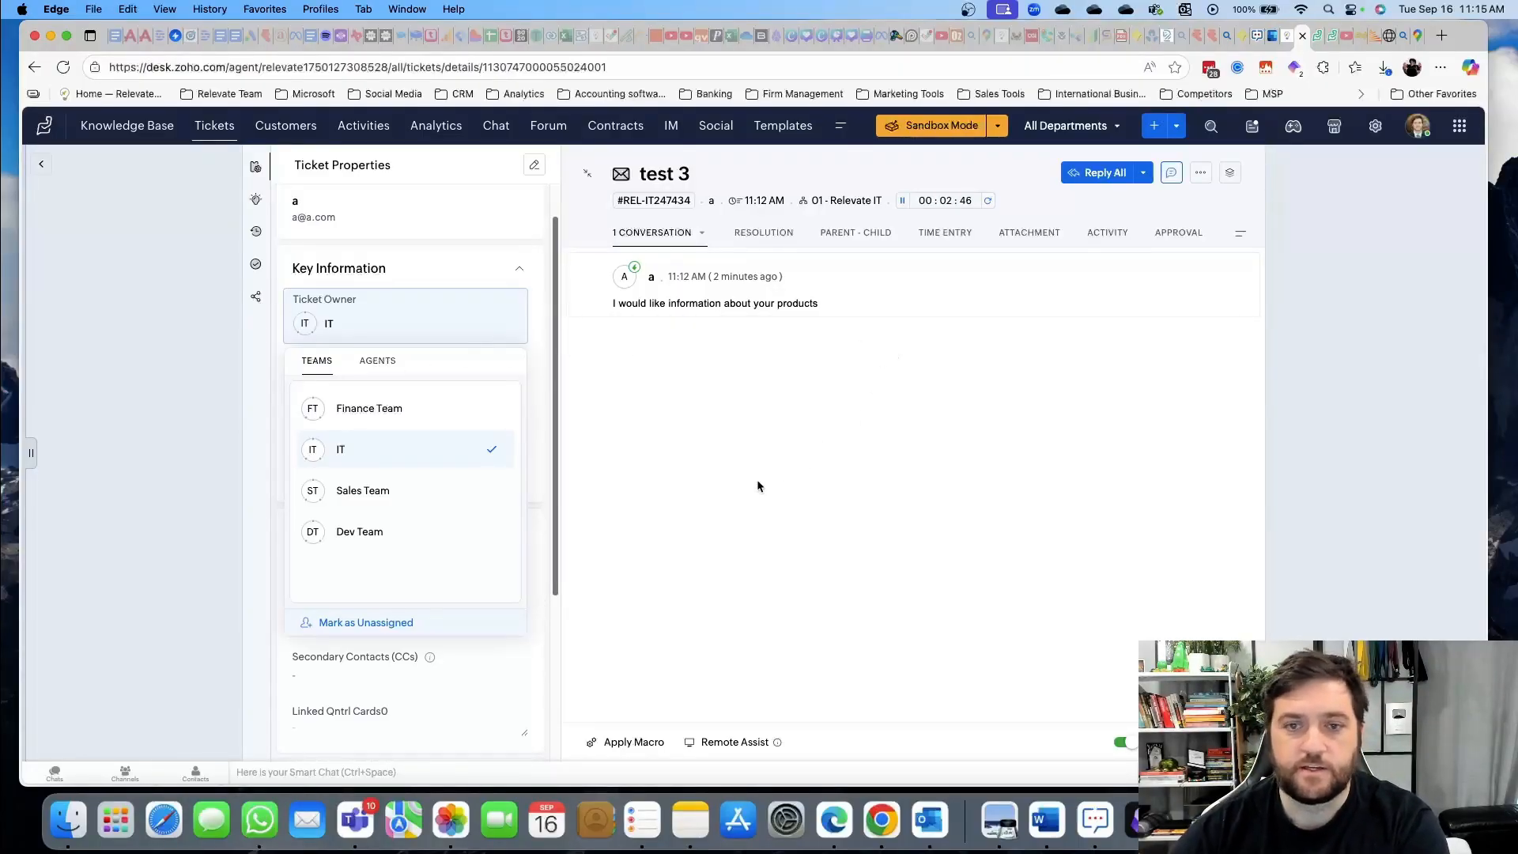
{"action": "left_click", "coordinate": [634, 471]}
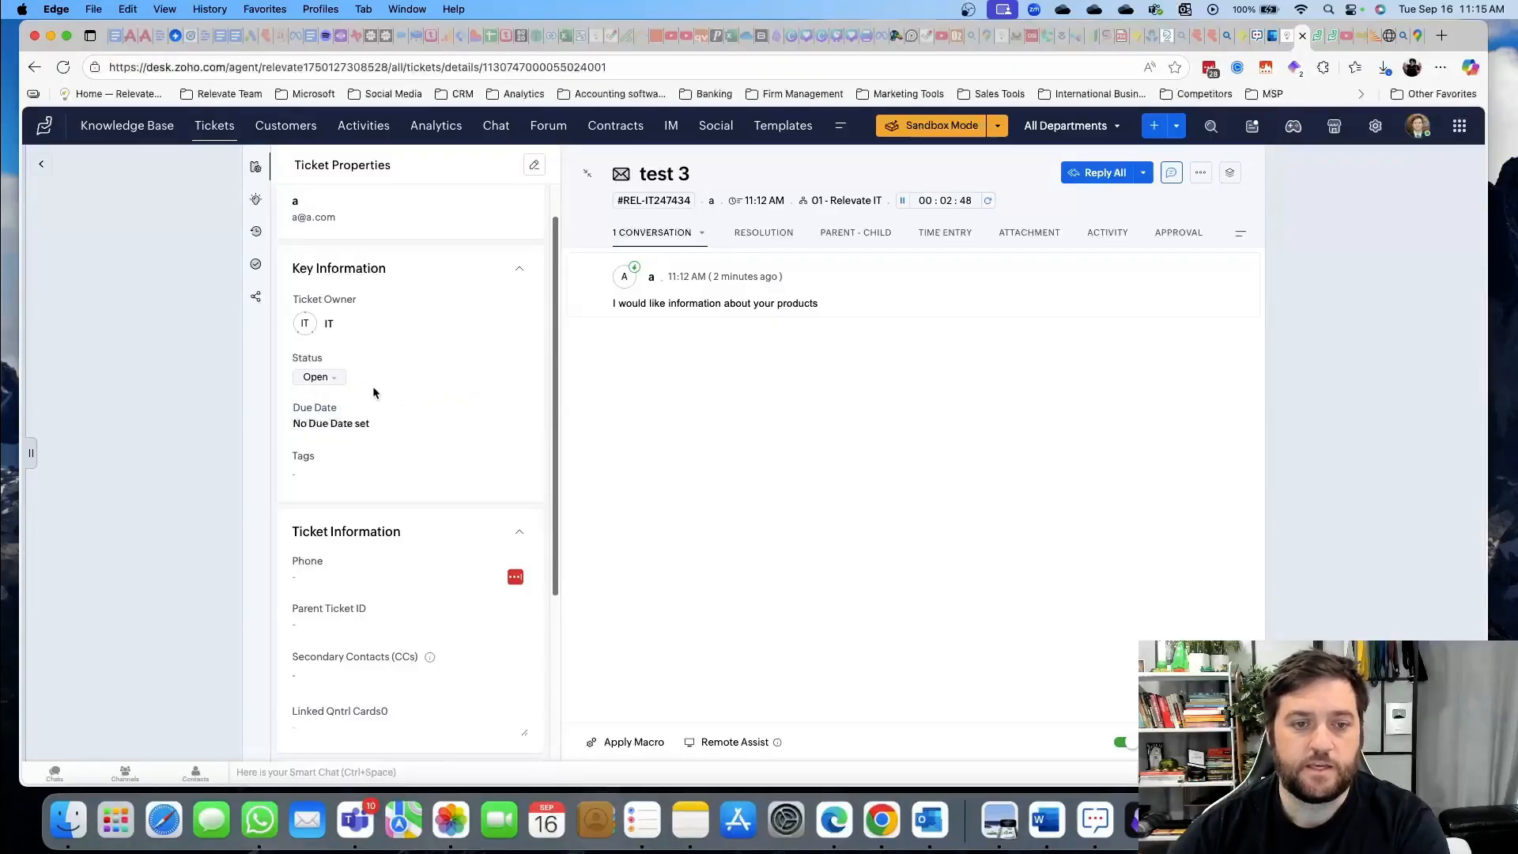
{"action": "left_click", "coordinate": [331, 380]}
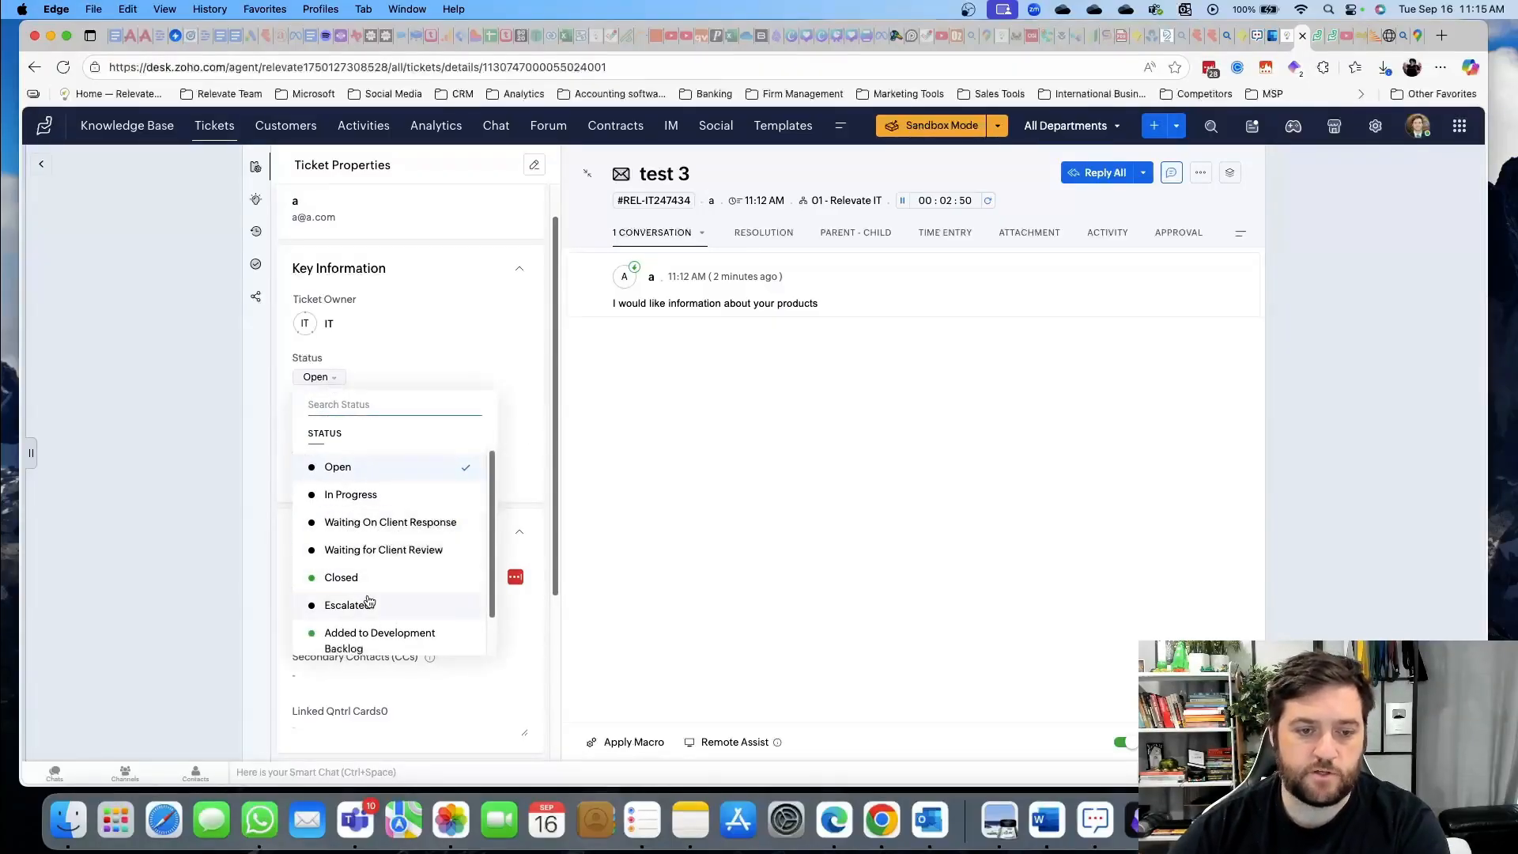
{"action": "scroll", "coordinate": [366, 604], "scroll_direction": "down", "scroll_amount": 2}
{"action": "scroll", "coordinate": [368, 601], "scroll_direction": "up", "scroll_amount": 1}
{"action": "left_click", "coordinate": [332, 424]}
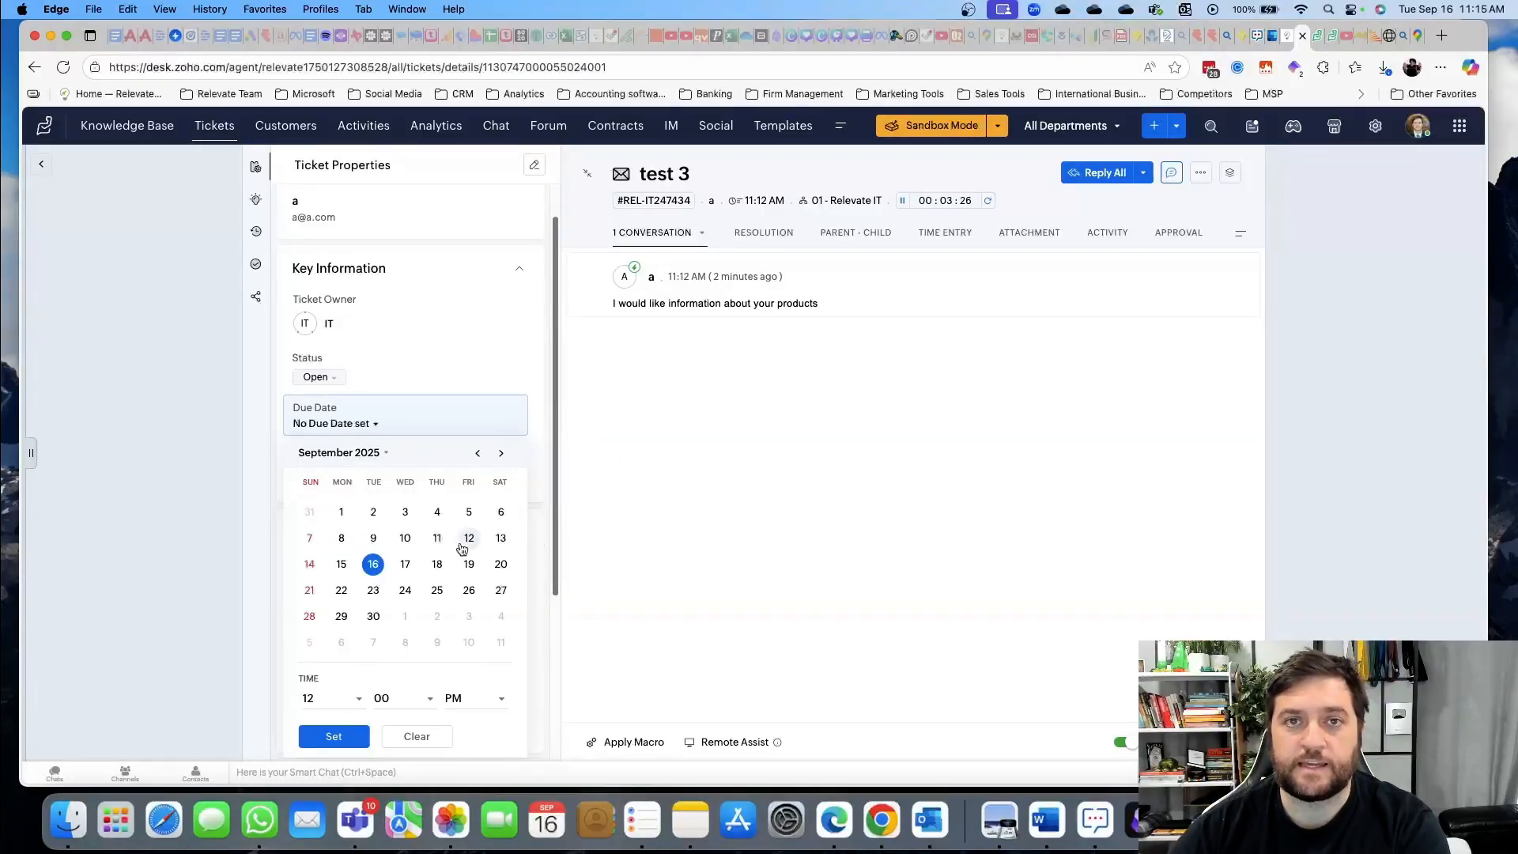
{"action": "left_click", "coordinate": [722, 514]}
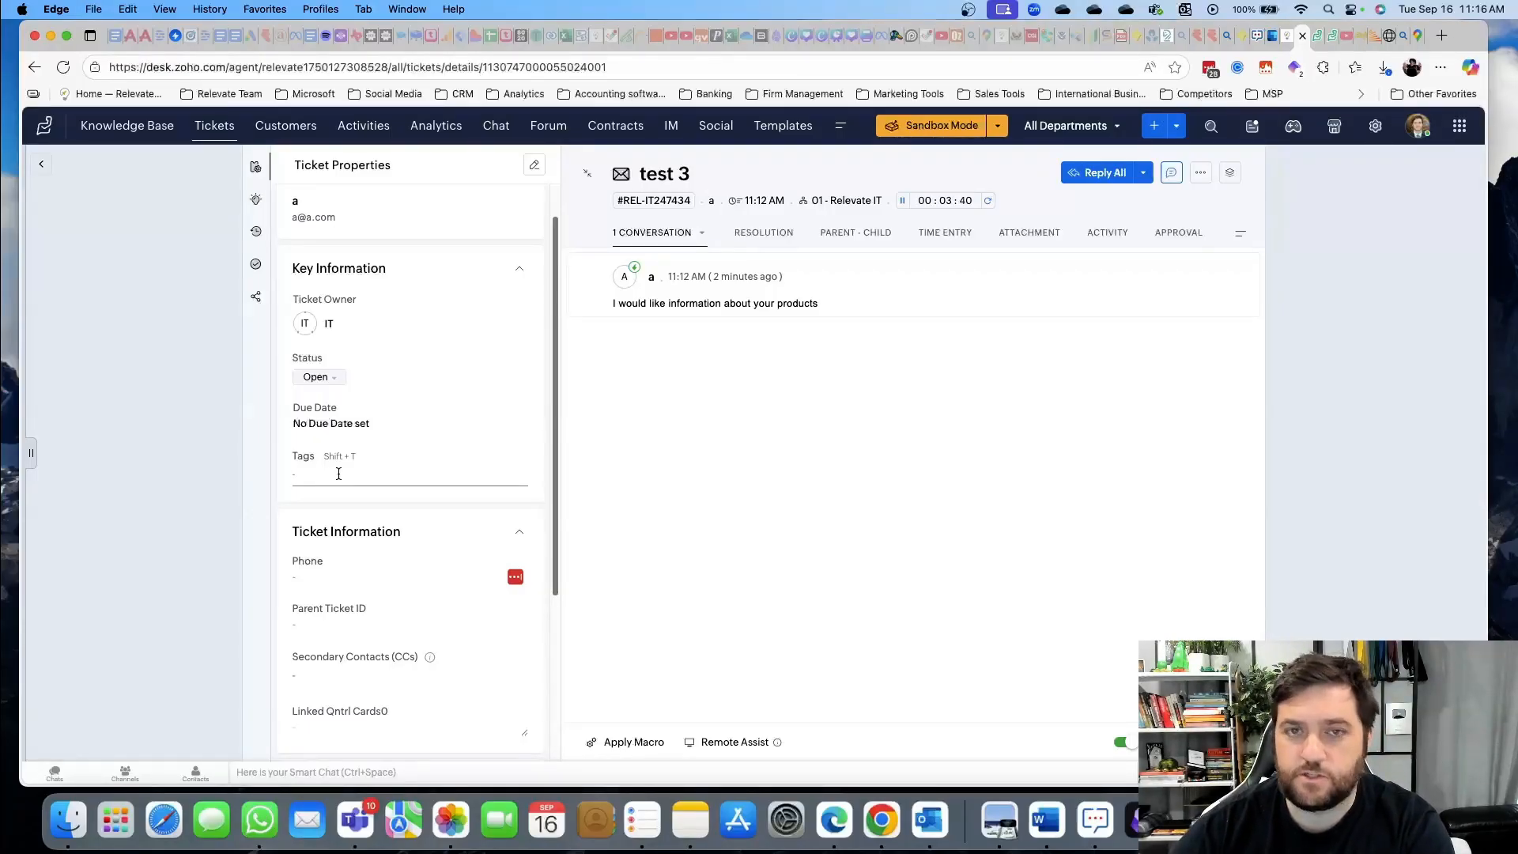
{"action": "scroll", "coordinate": [426, 522], "scroll_direction": "down", "scroll_amount": 3}
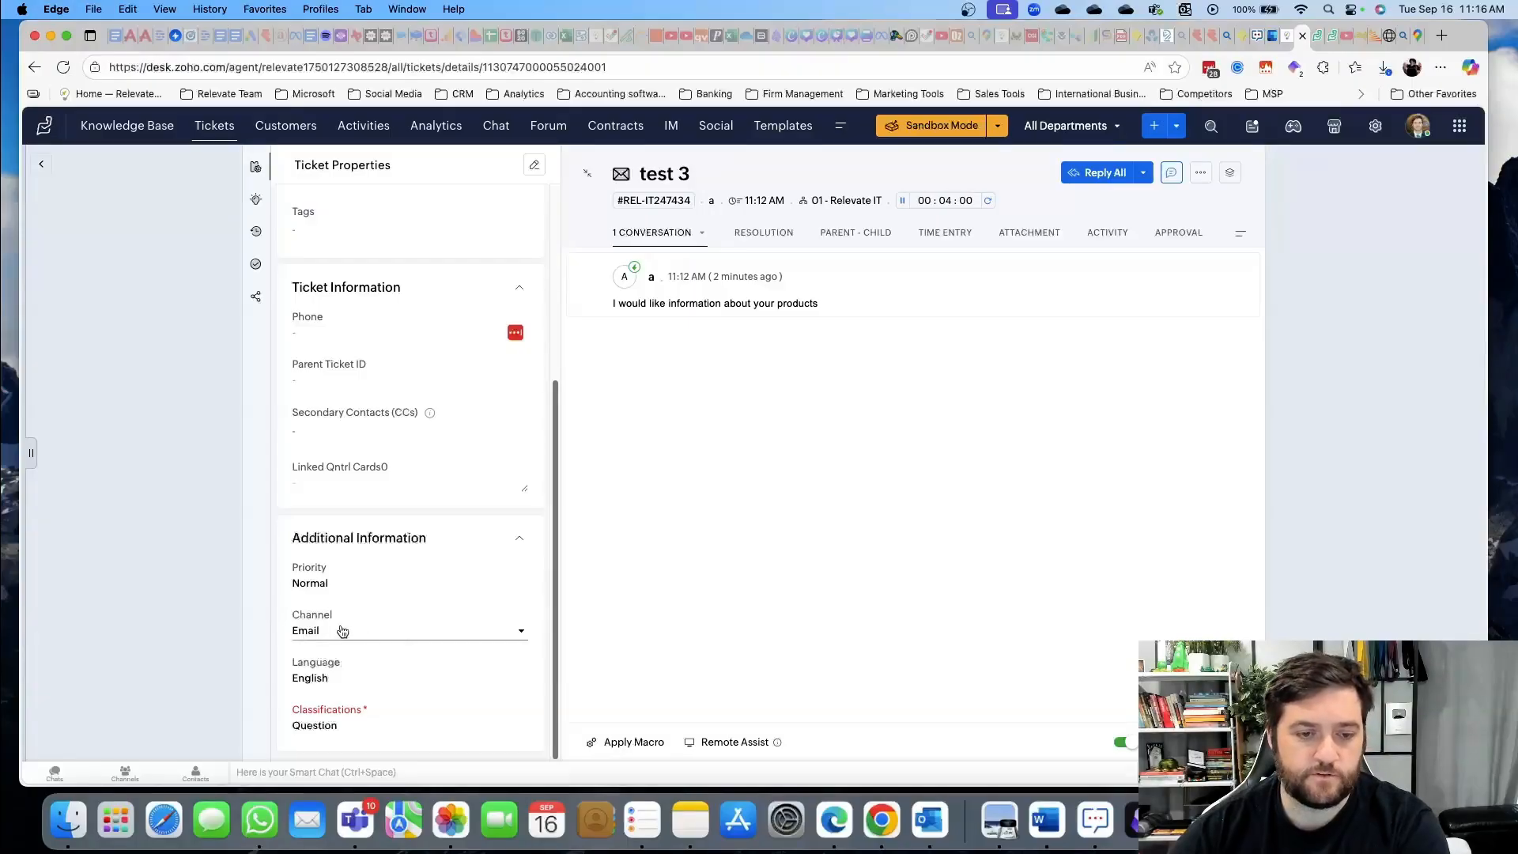
Browse the Channel and Classifications lists, leaving Email and Question unchanged
{"action": "left_click", "coordinate": [396, 630]}
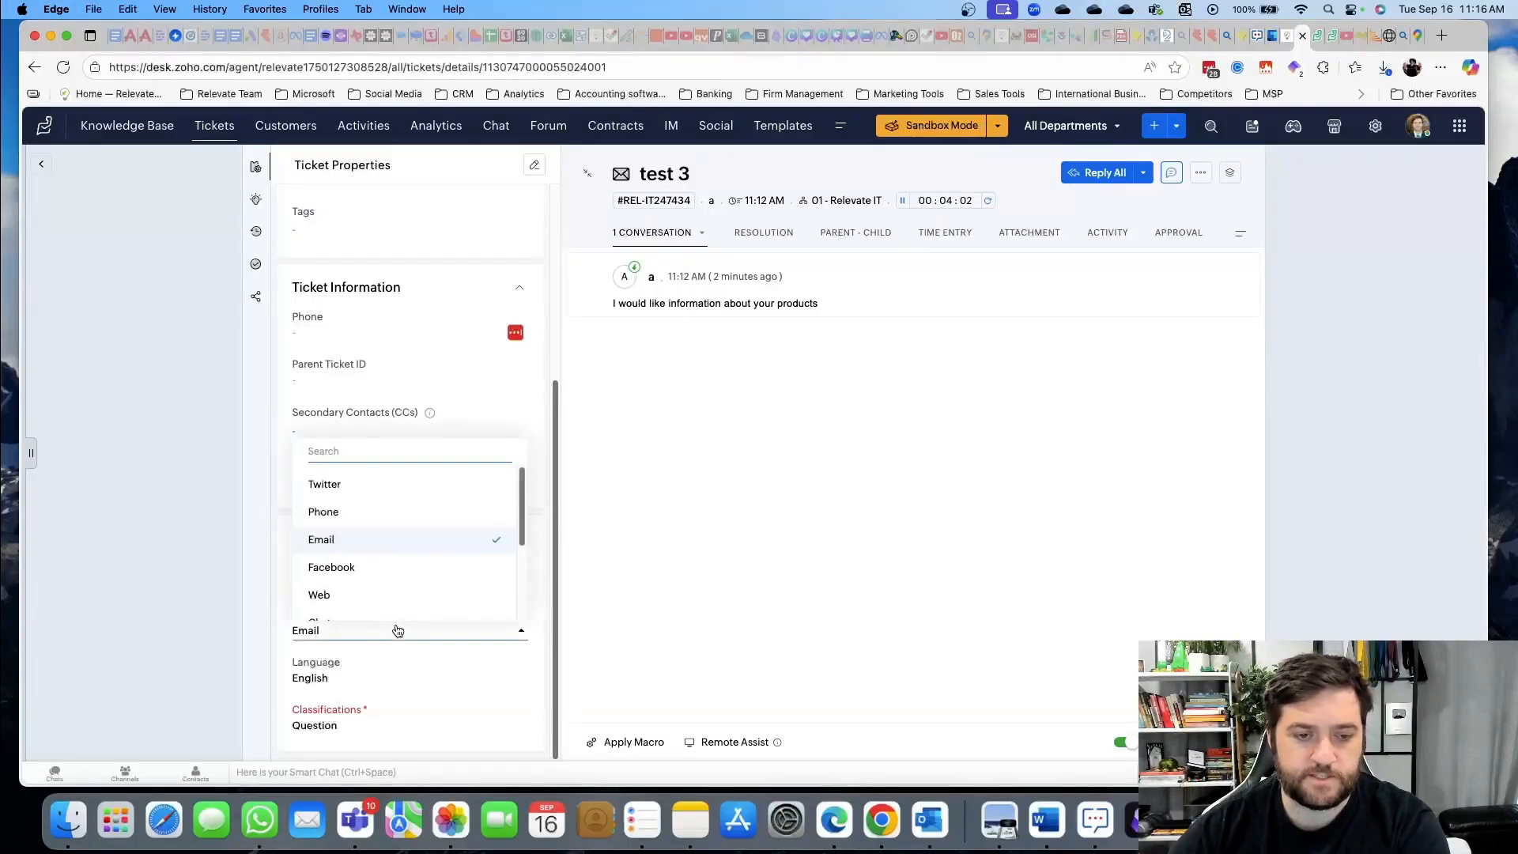
{"action": "scroll", "coordinate": [426, 510], "scroll_direction": "down", "scroll_amount": 3}
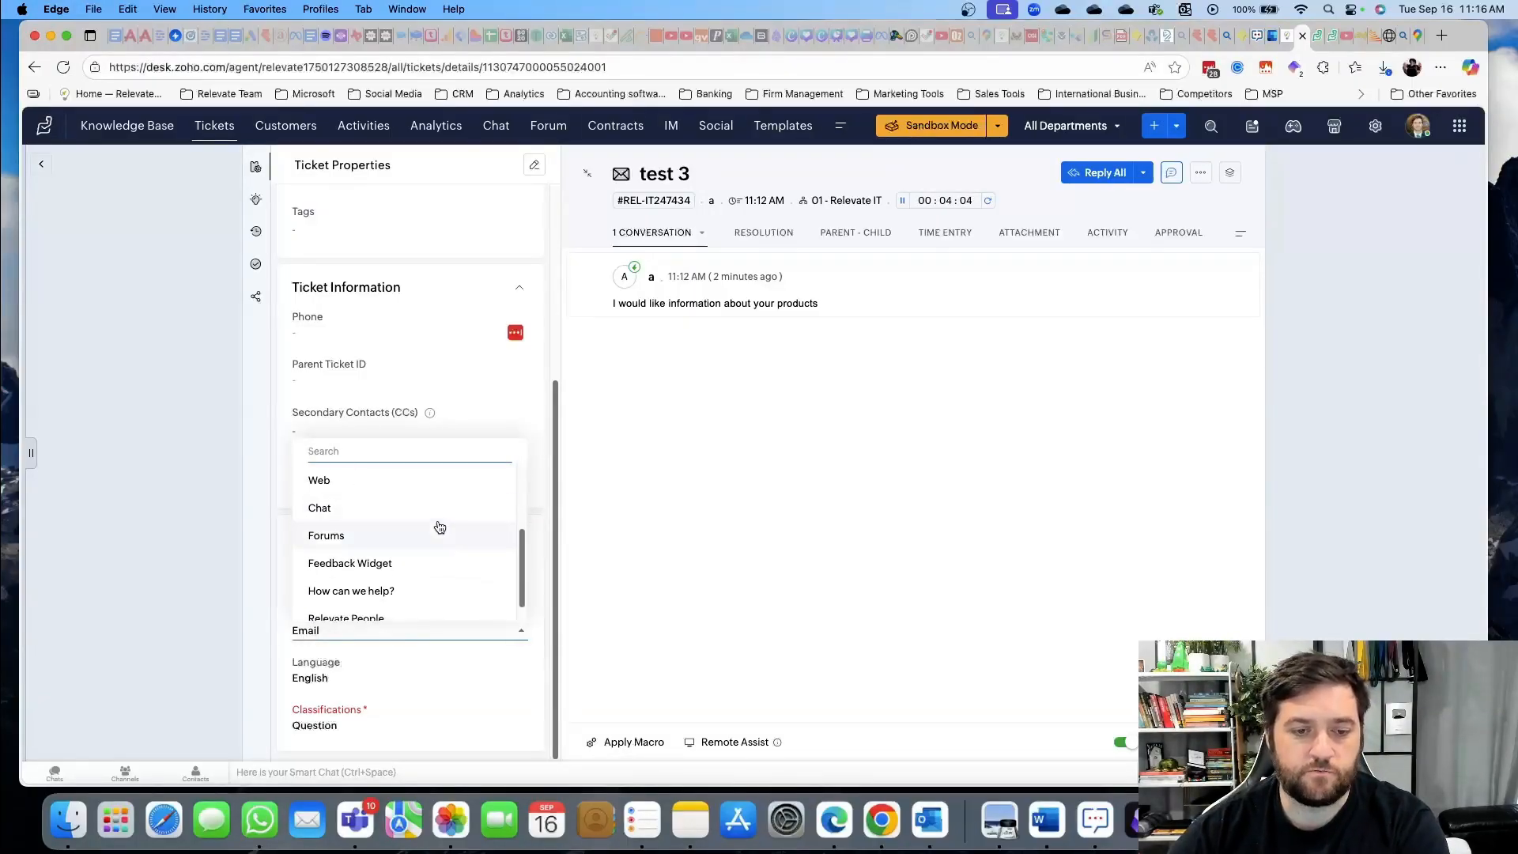
{"action": "scroll", "coordinate": [438, 526], "scroll_direction": "up", "scroll_amount": 3}
{"action": "left_click", "coordinate": [574, 598]}
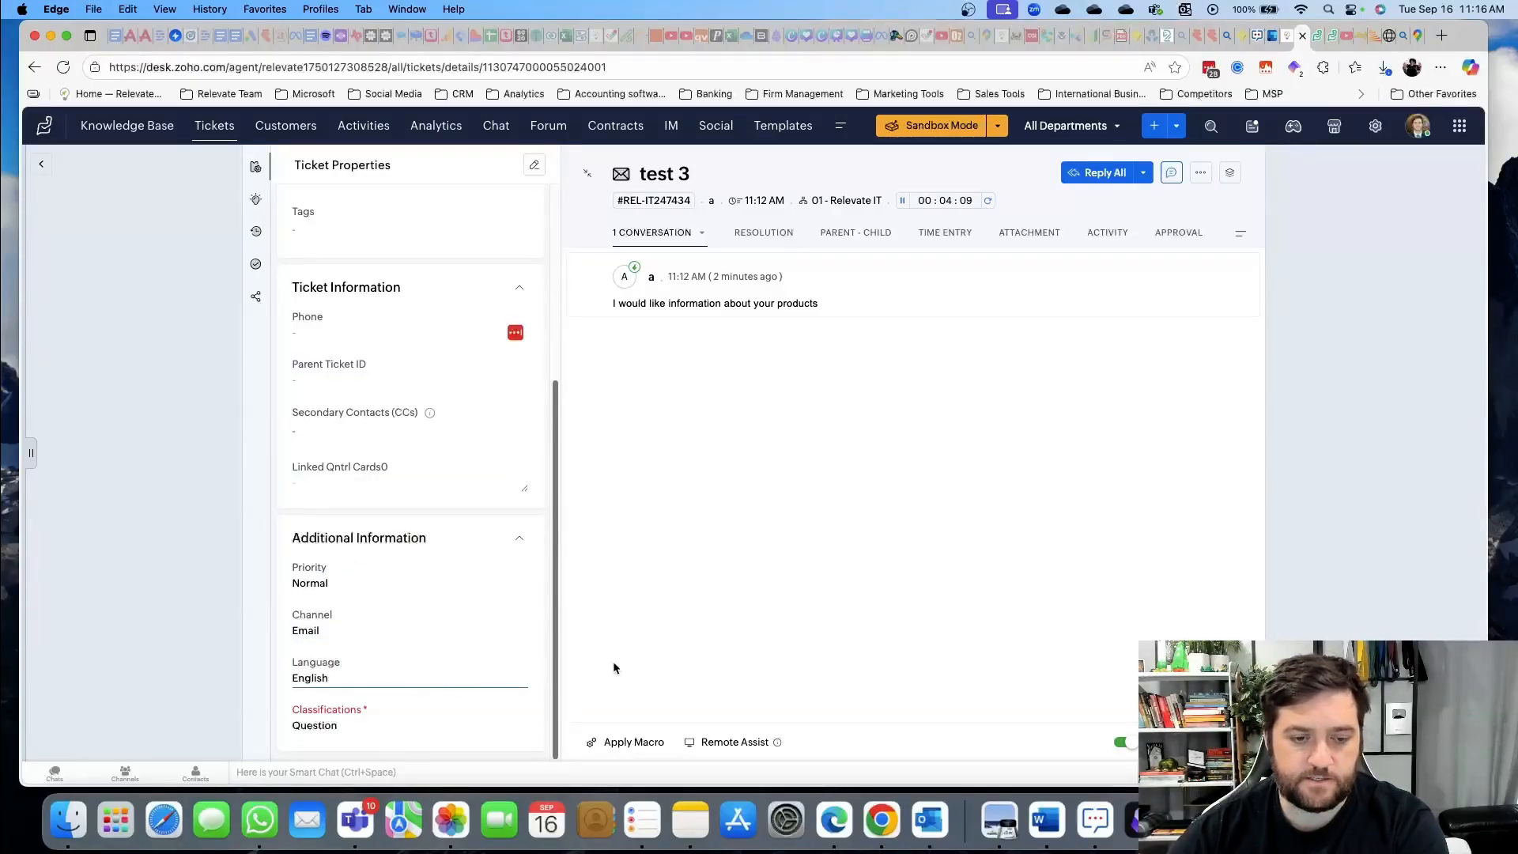
{"action": "left_click", "coordinate": [427, 726]}
{"action": "scroll", "coordinate": [417, 634], "scroll_direction": "down", "scroll_amount": 3}
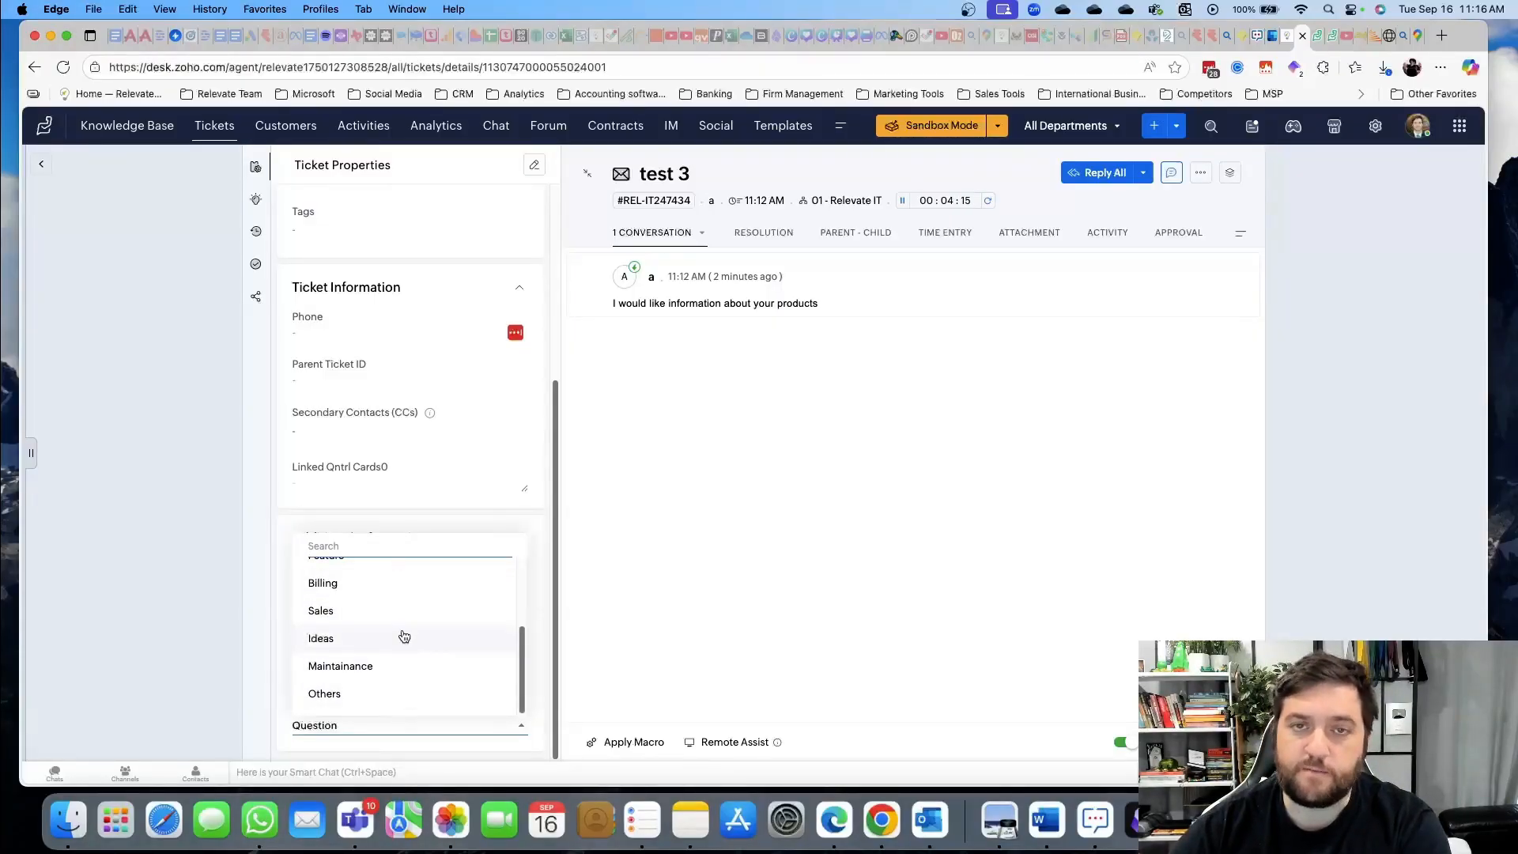
{"action": "scroll", "coordinate": [410, 649], "scroll_direction": "up", "scroll_amount": 3}
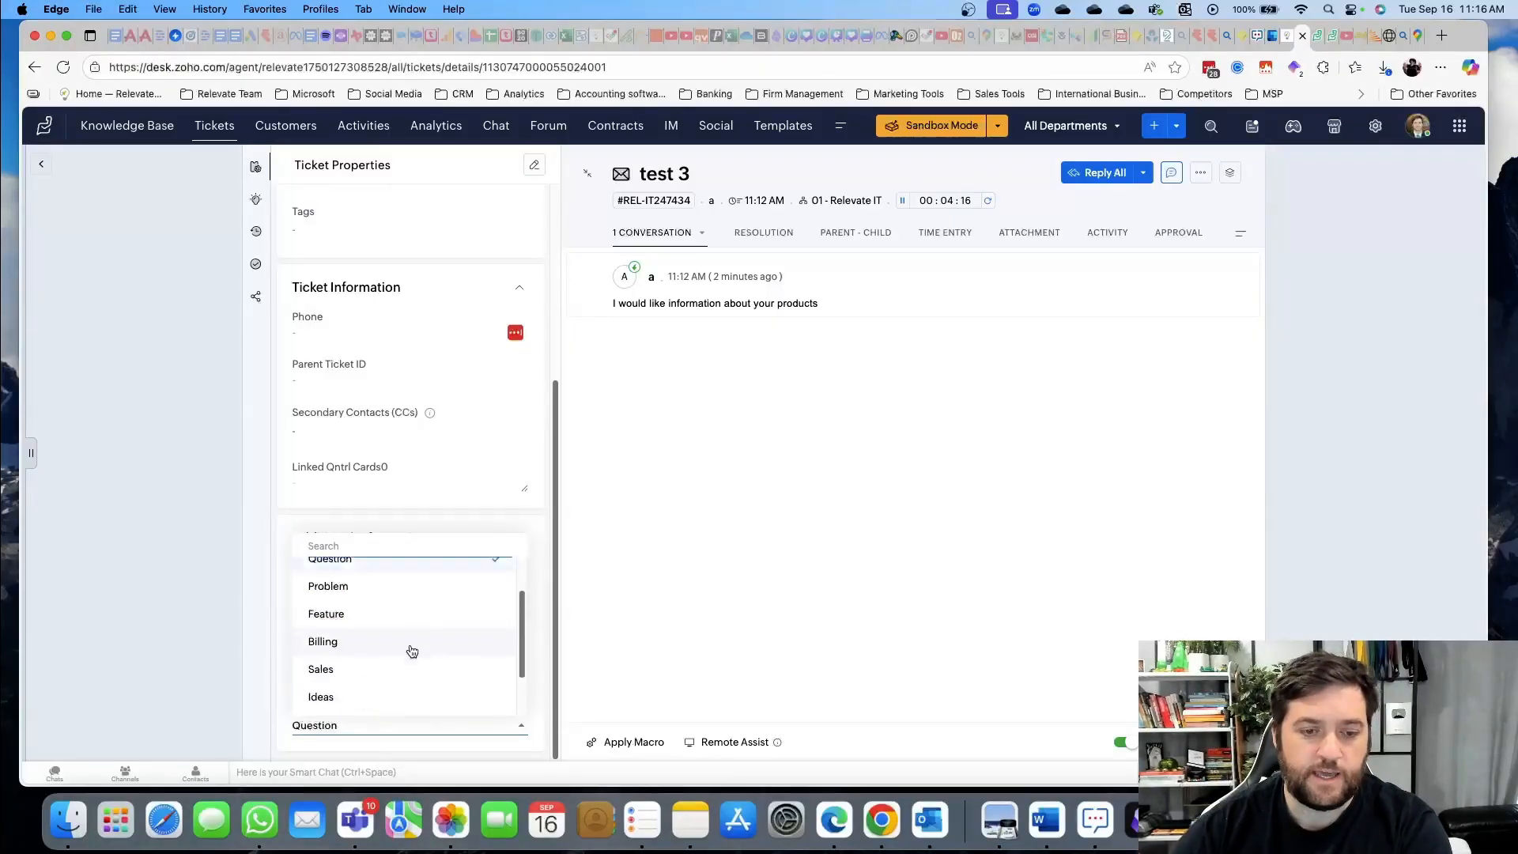
{"action": "left_click", "coordinate": [247, 638]}
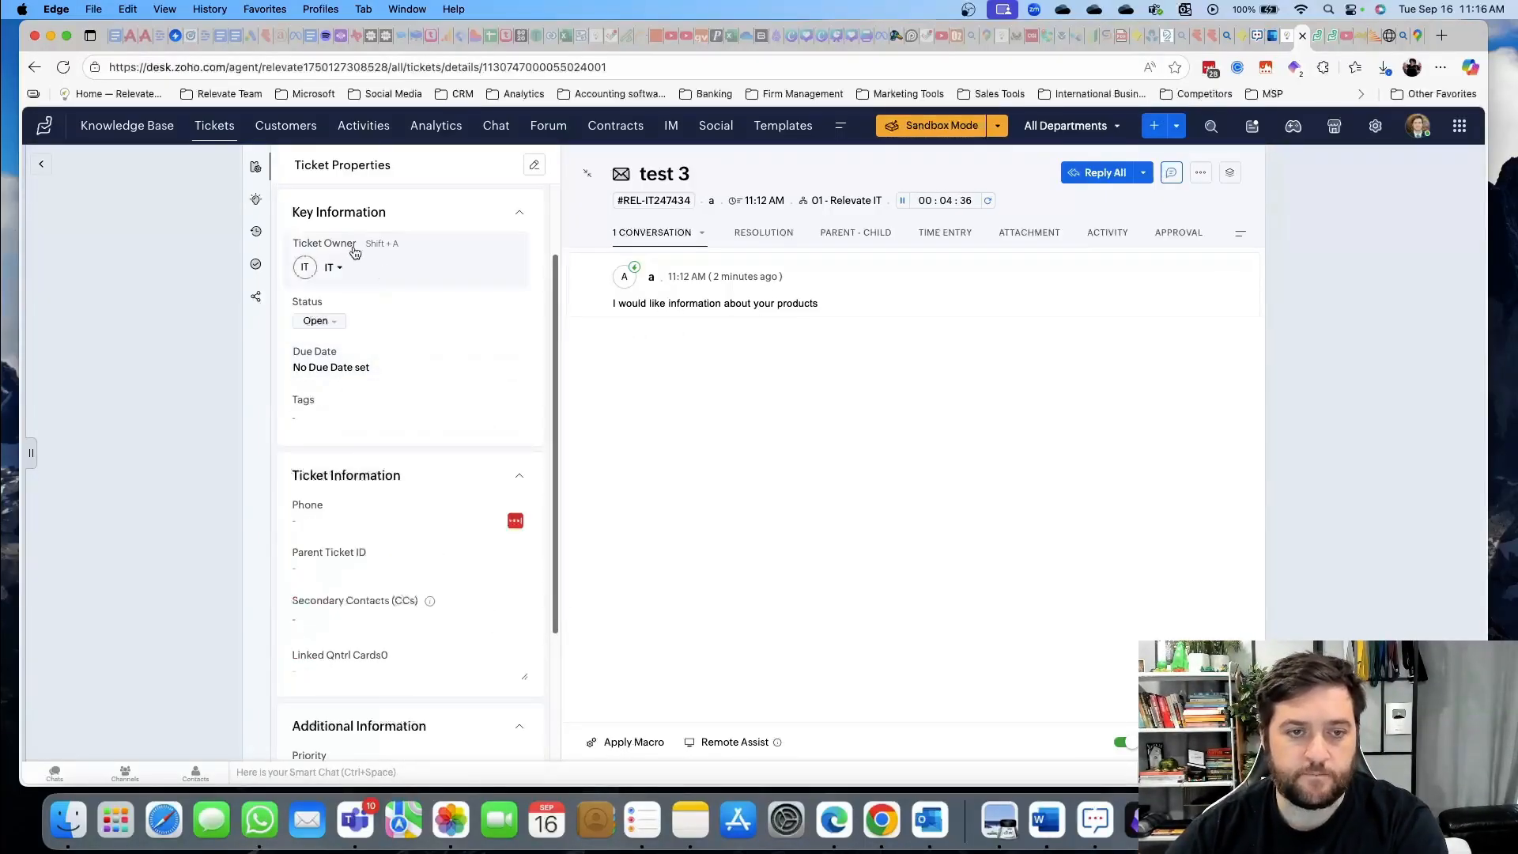
Assign Sales Team as ticket owner, set classification to Sales, and save
{"action": "left_click", "coordinate": [328, 269]}
{"action": "left_click", "coordinate": [365, 431]}
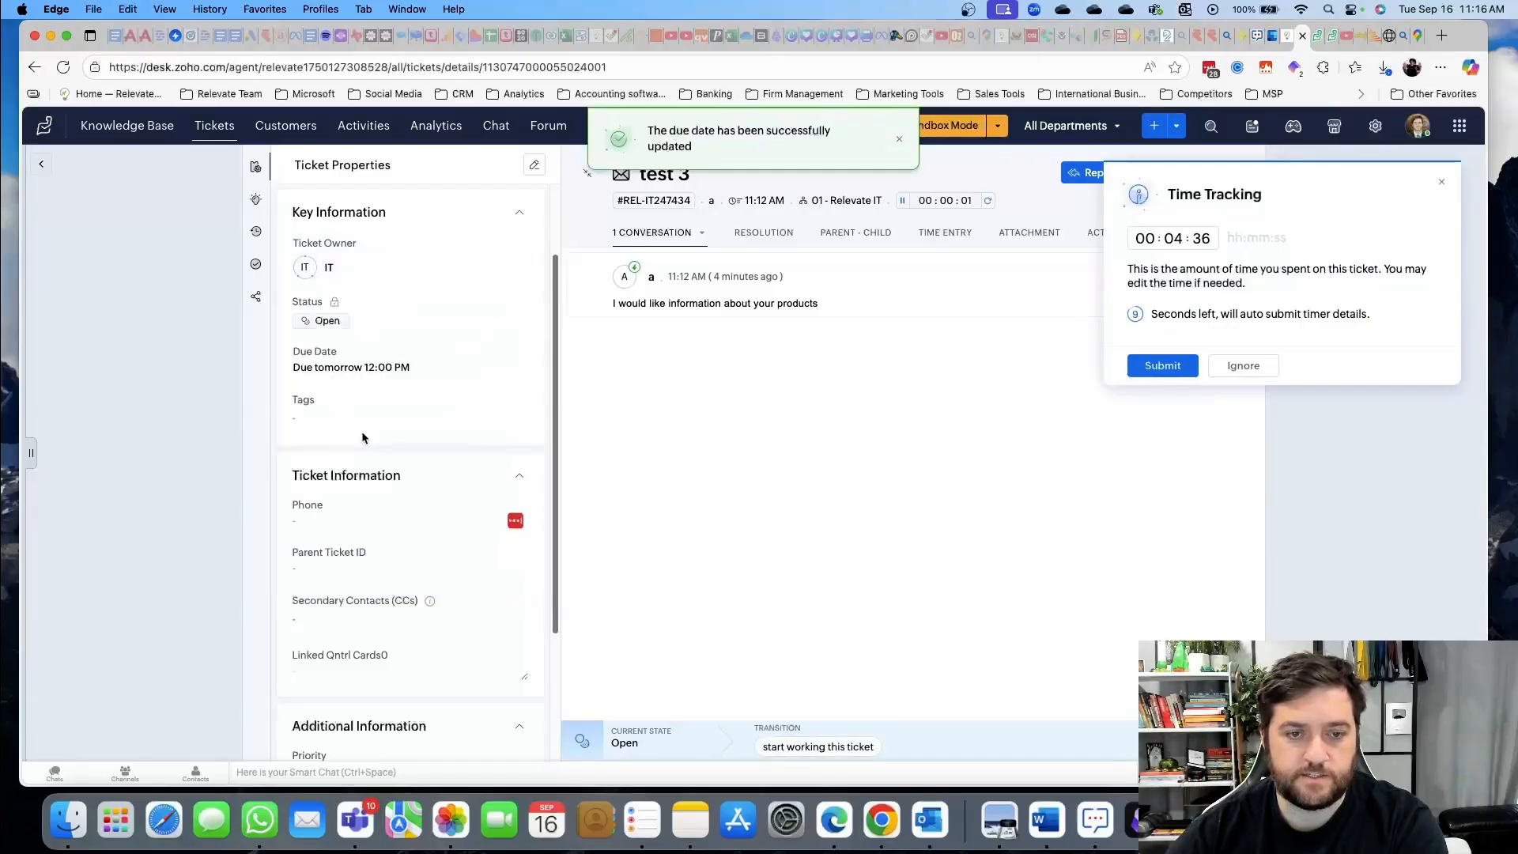
{"action": "scroll", "coordinate": [395, 483], "scroll_direction": "down", "scroll_amount": 2}
{"action": "scroll", "coordinate": [409, 504], "scroll_direction": "down", "scroll_amount": 2}
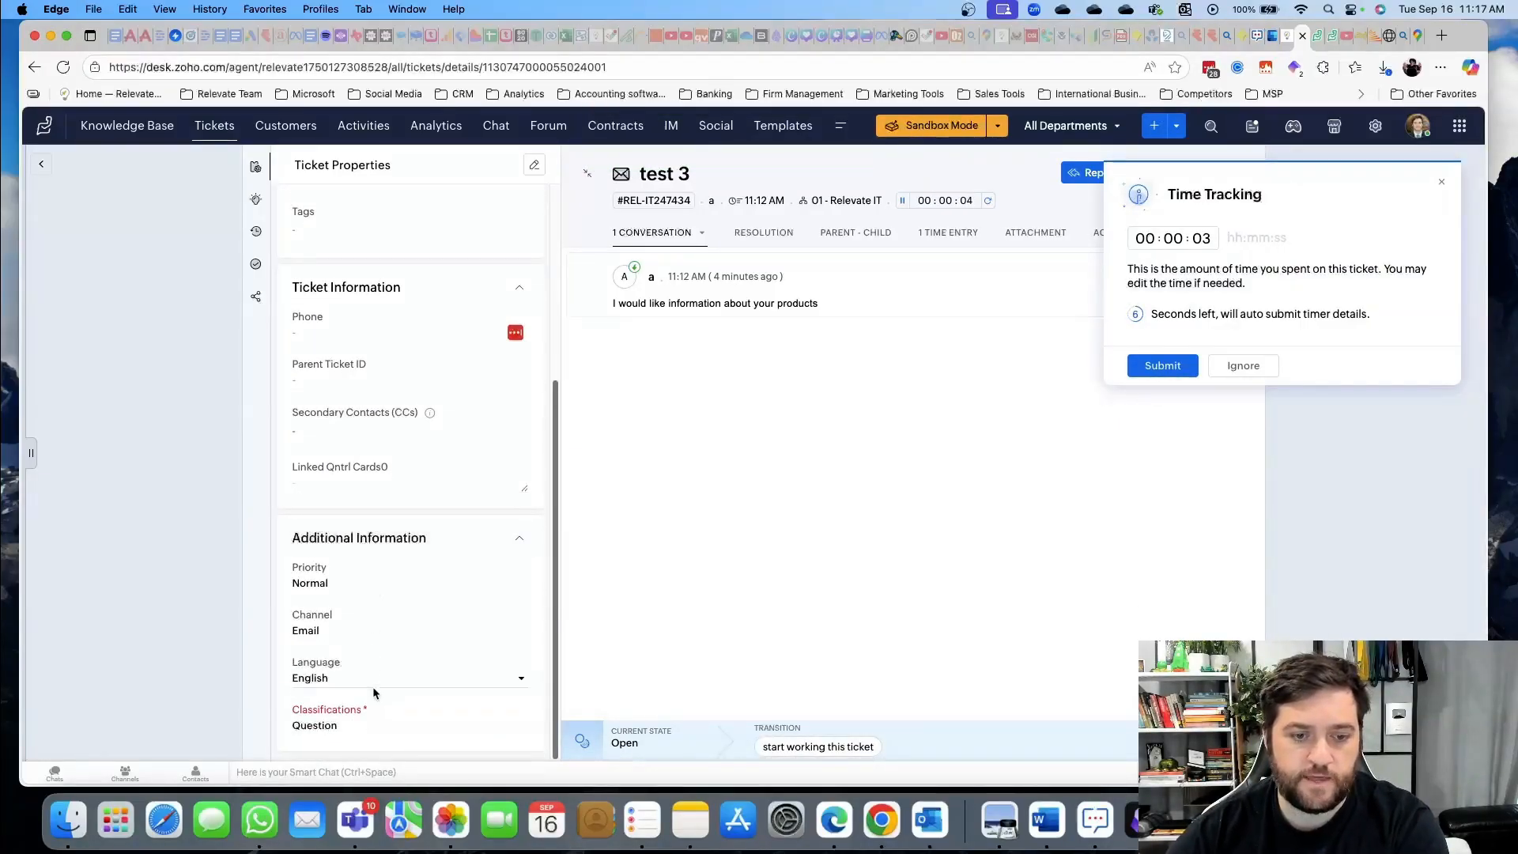
{"action": "left_click", "coordinate": [349, 726]}
{"action": "scroll", "coordinate": [353, 701], "scroll_direction": "down", "scroll_amount": 1}
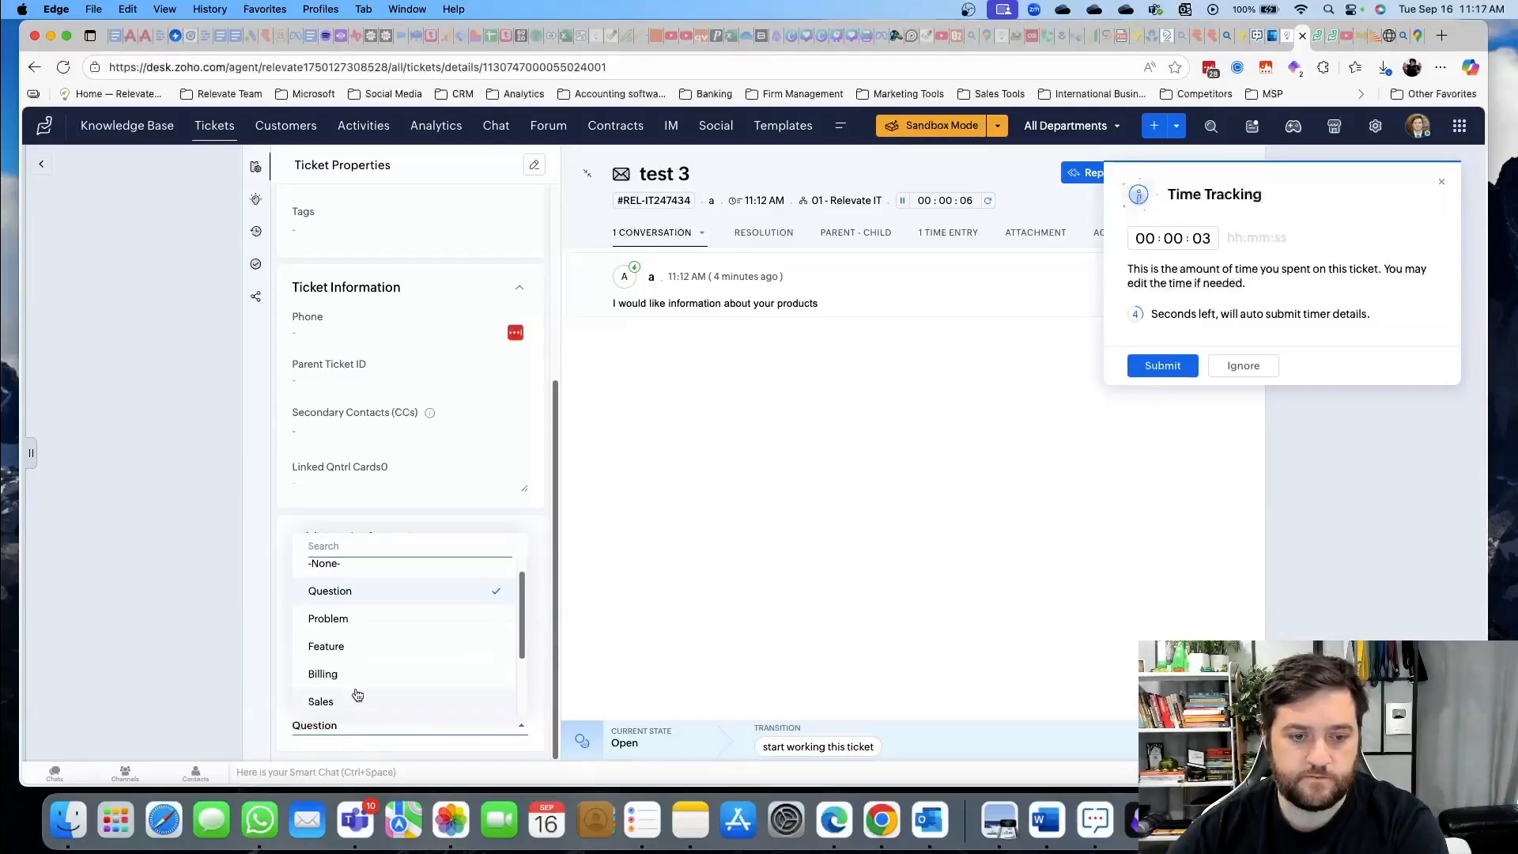
{"action": "left_click", "coordinate": [369, 702]}
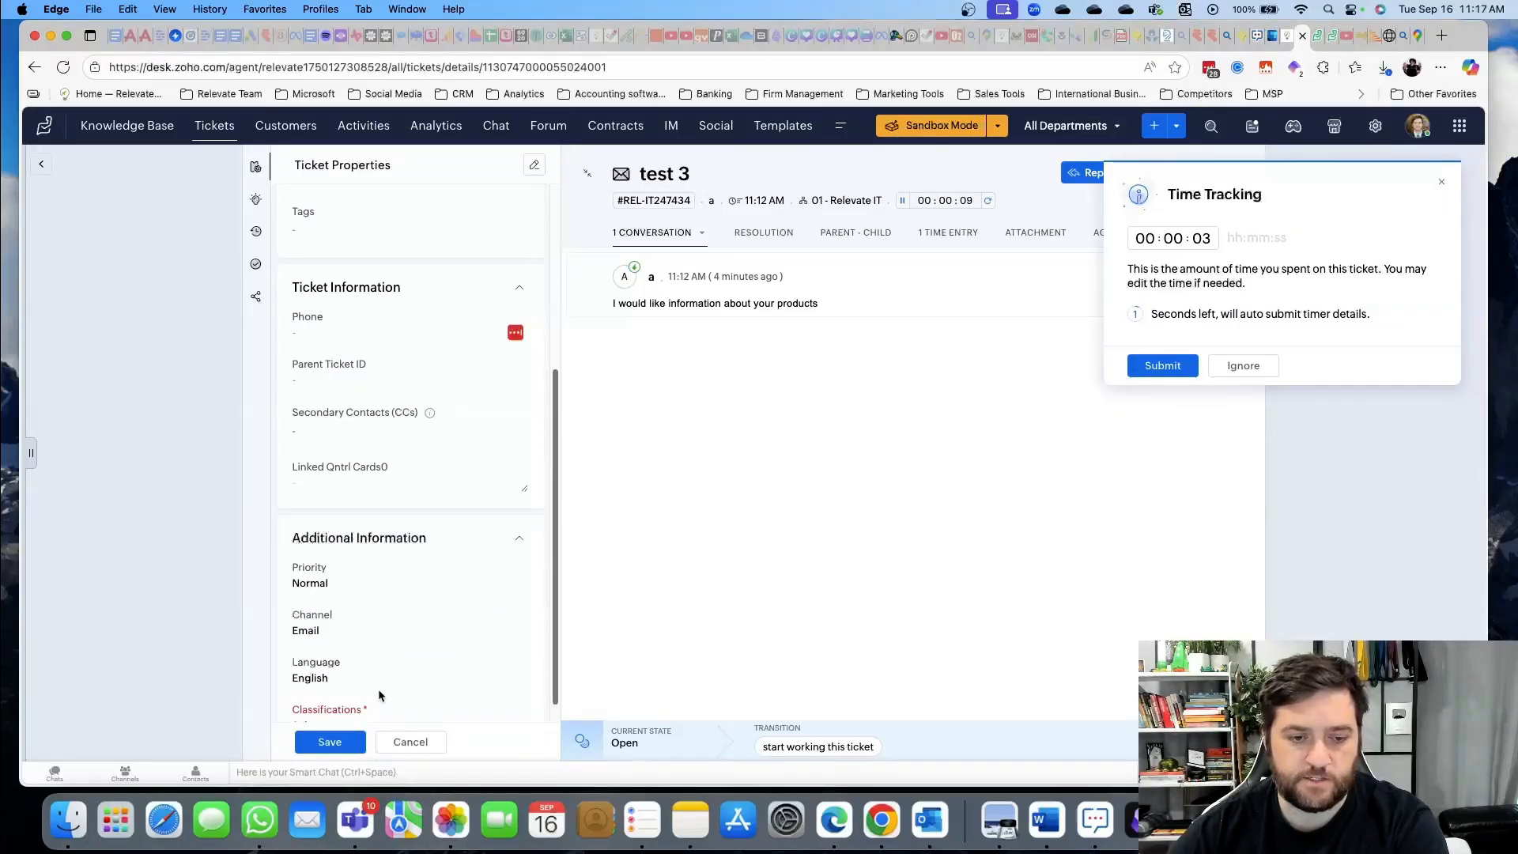
{"action": "left_click", "coordinate": [328, 743]}
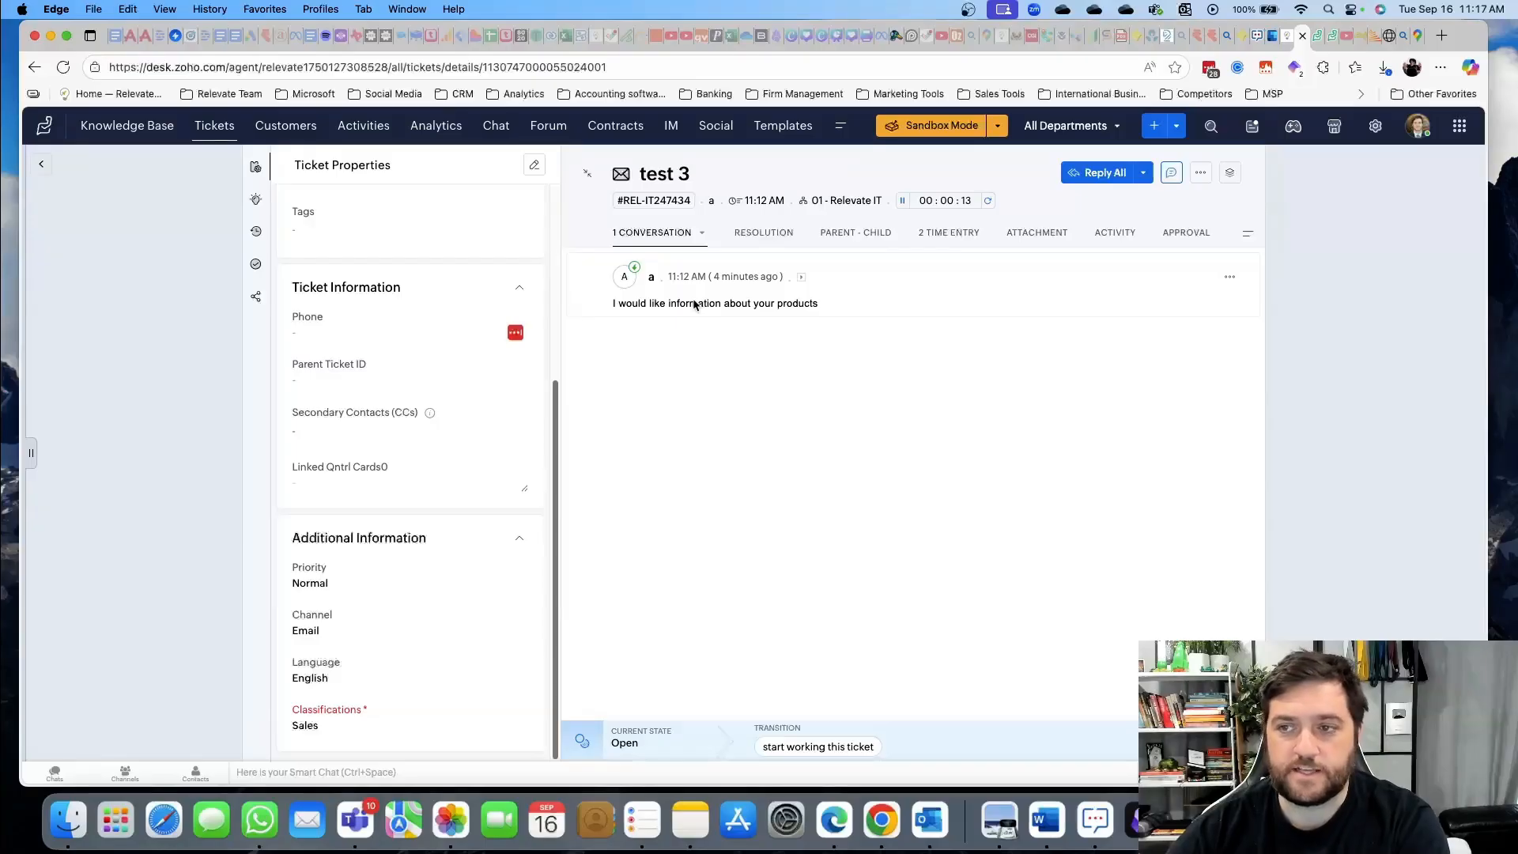
Add the private comment 'Please book a call.' to ticket test 3
{"action": "left_click", "coordinate": [1170, 174]}
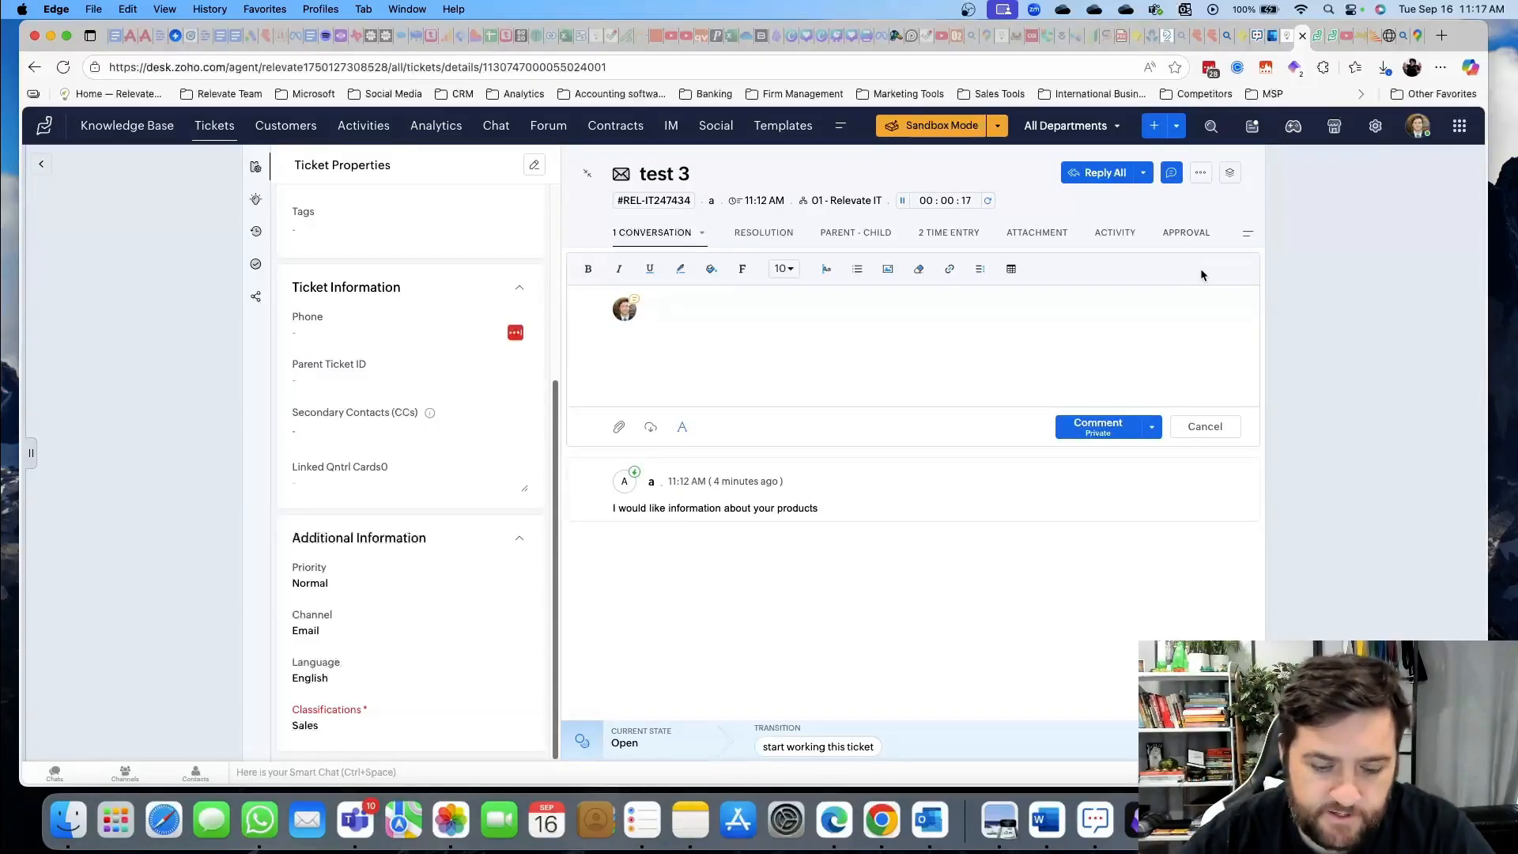
{"action": "type", "text": "Please"}
{"action": "type", "text": " book a"}
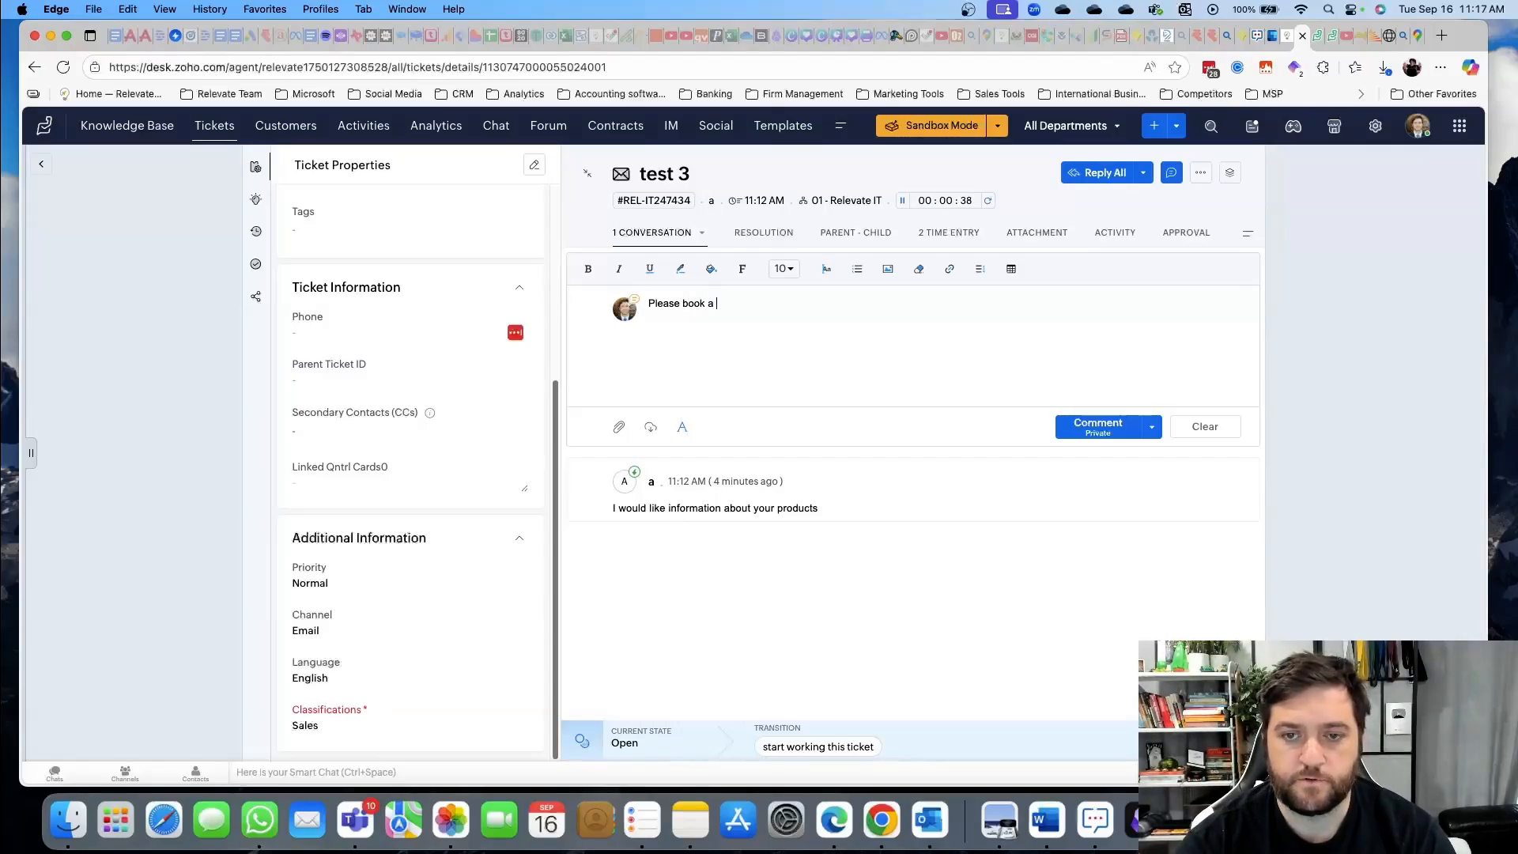
{"action": "type", "text": " call."}
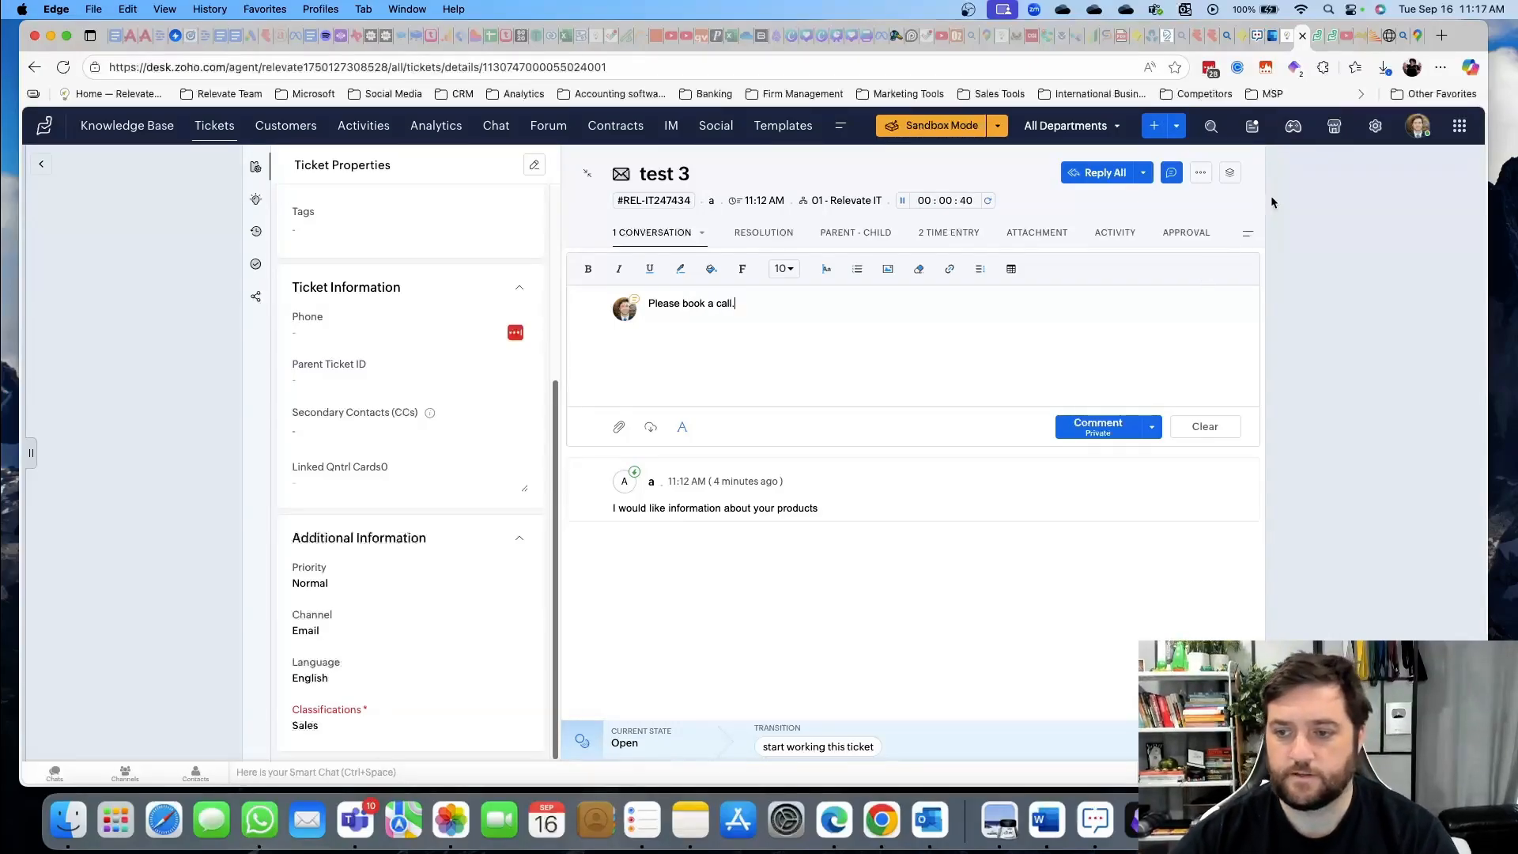
{"action": "left_click", "coordinate": [1096, 436]}
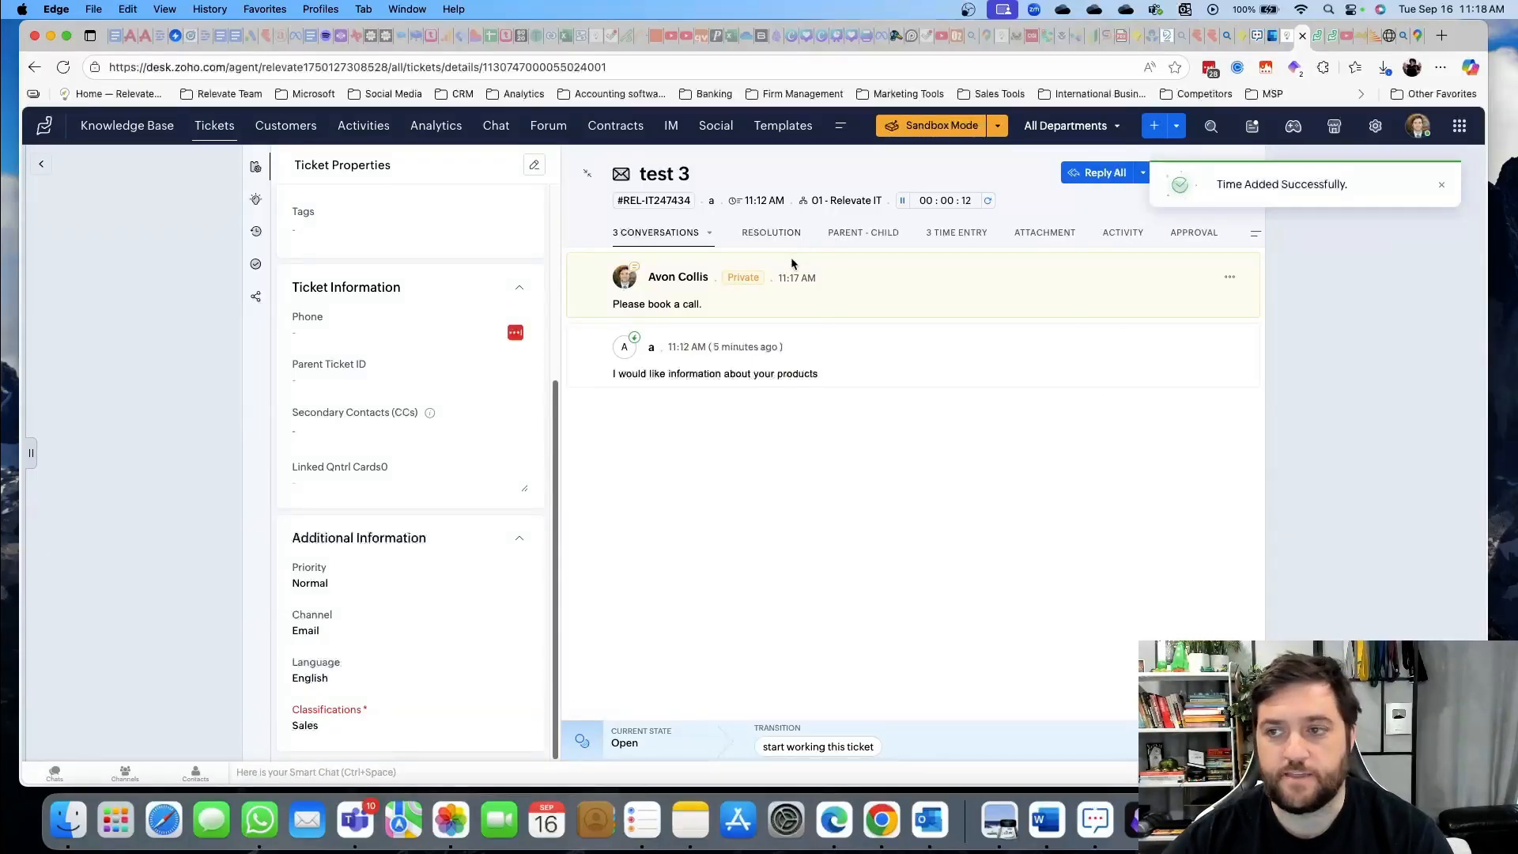
In the Help Center portal, search 'how to' and open the How to Browse Privately article
{"action": "left_click_drag", "start_coordinate": [1516, 298], "coordinate": [942, 3]}
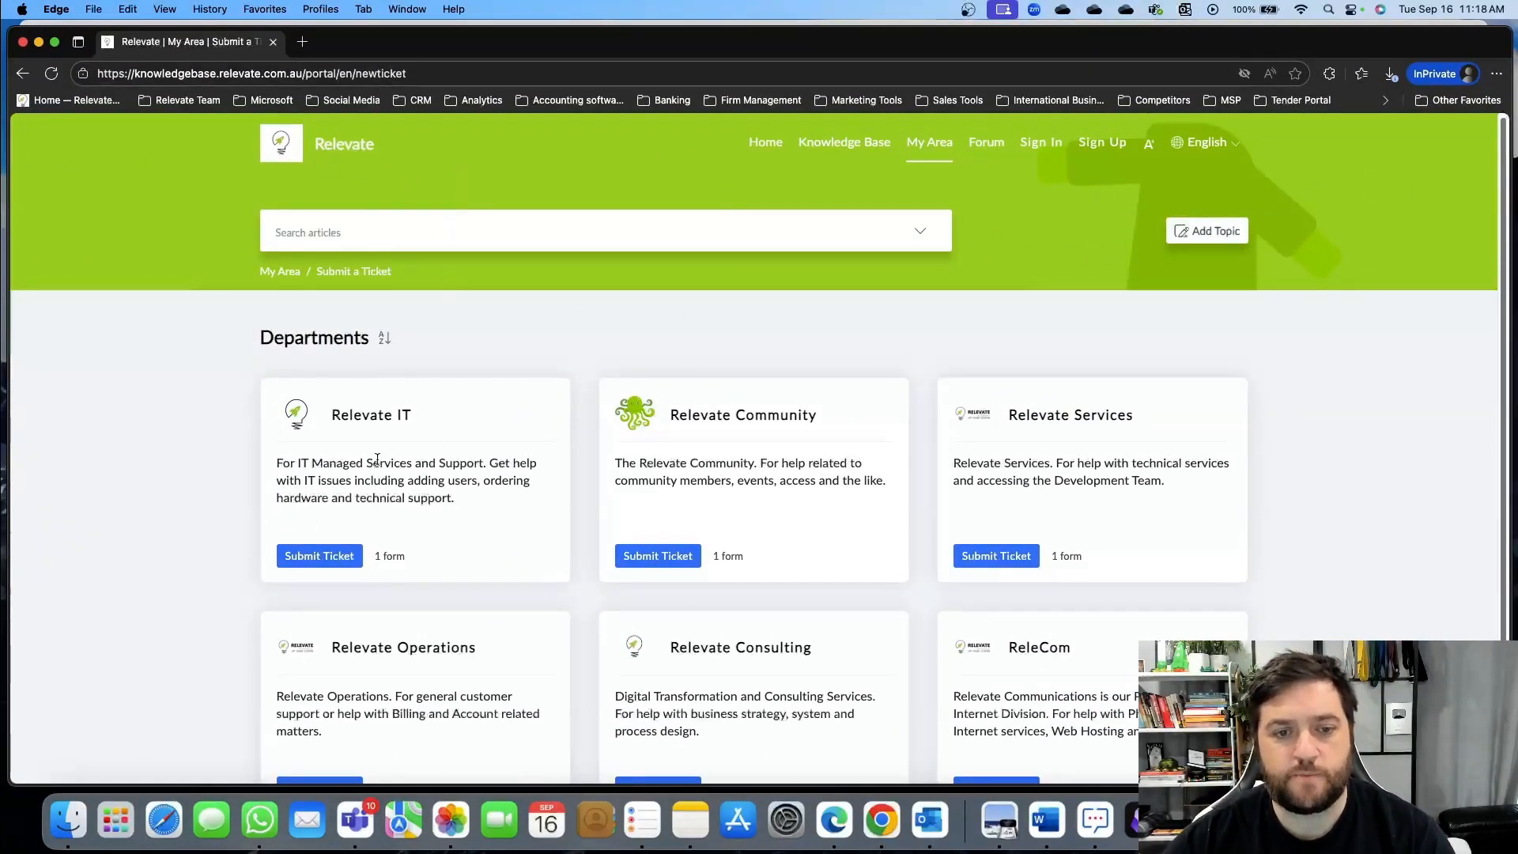
{"action": "scroll", "coordinate": [605, 492], "scroll_direction": "down", "scroll_amount": 3}
{"action": "scroll", "coordinate": [539, 569], "scroll_direction": "up", "scroll_amount": 3}
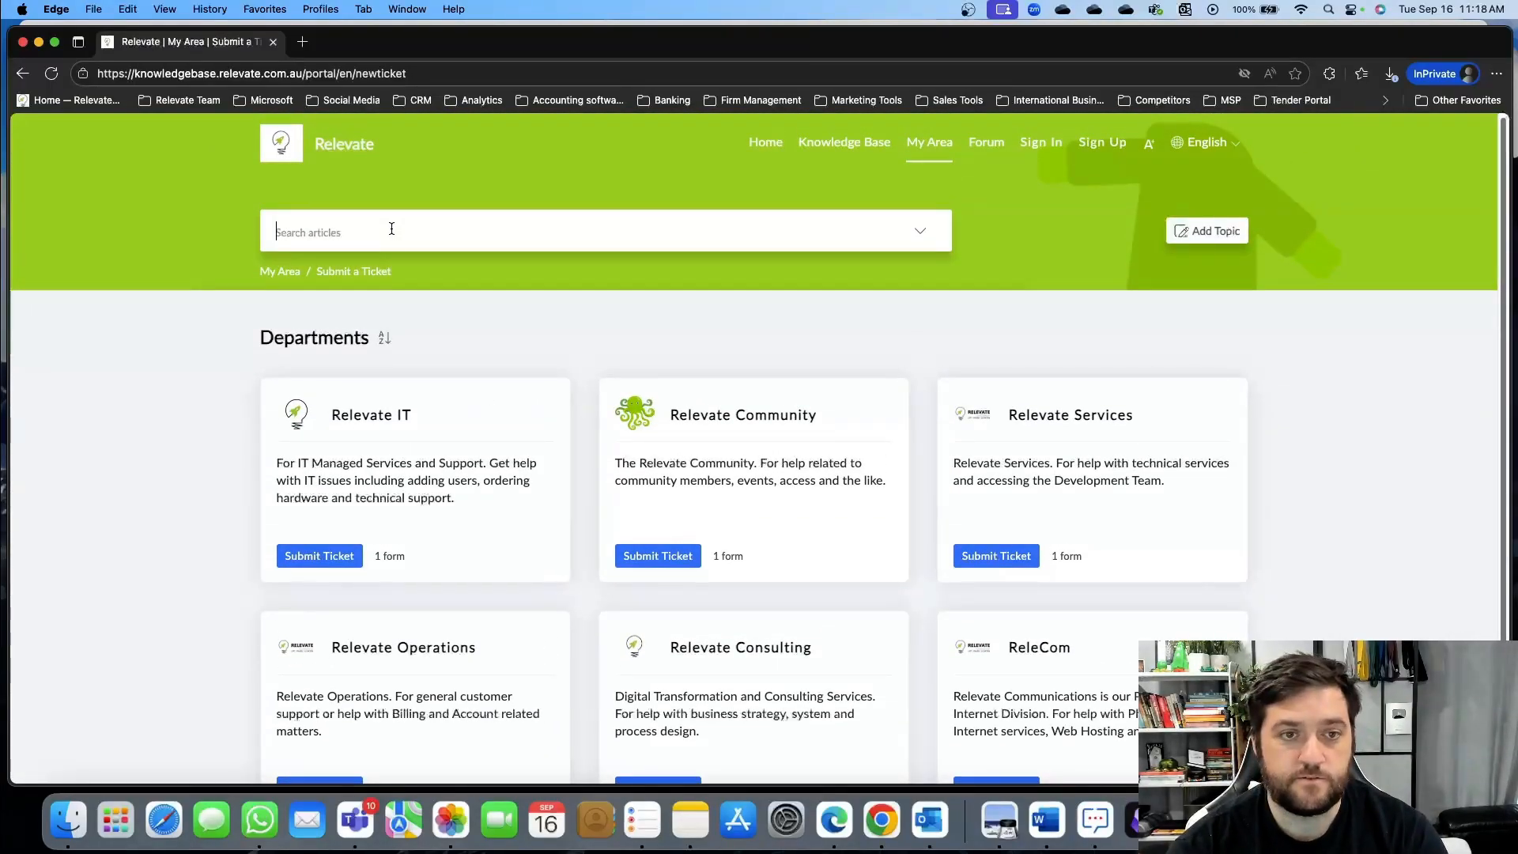
{"action": "type", "text": "how to"}
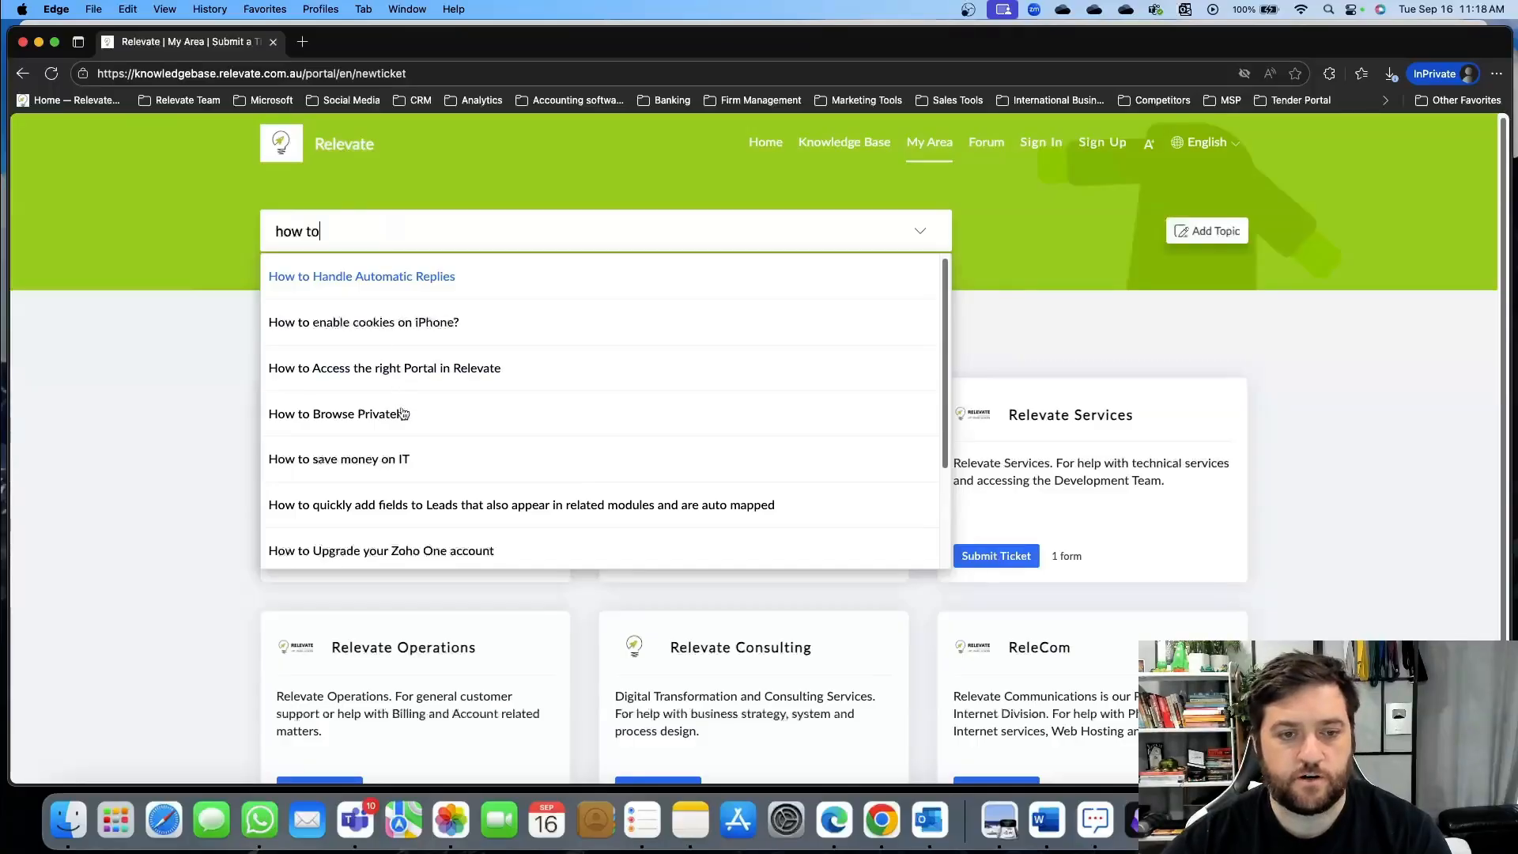
{"action": "left_click", "coordinate": [372, 416]}
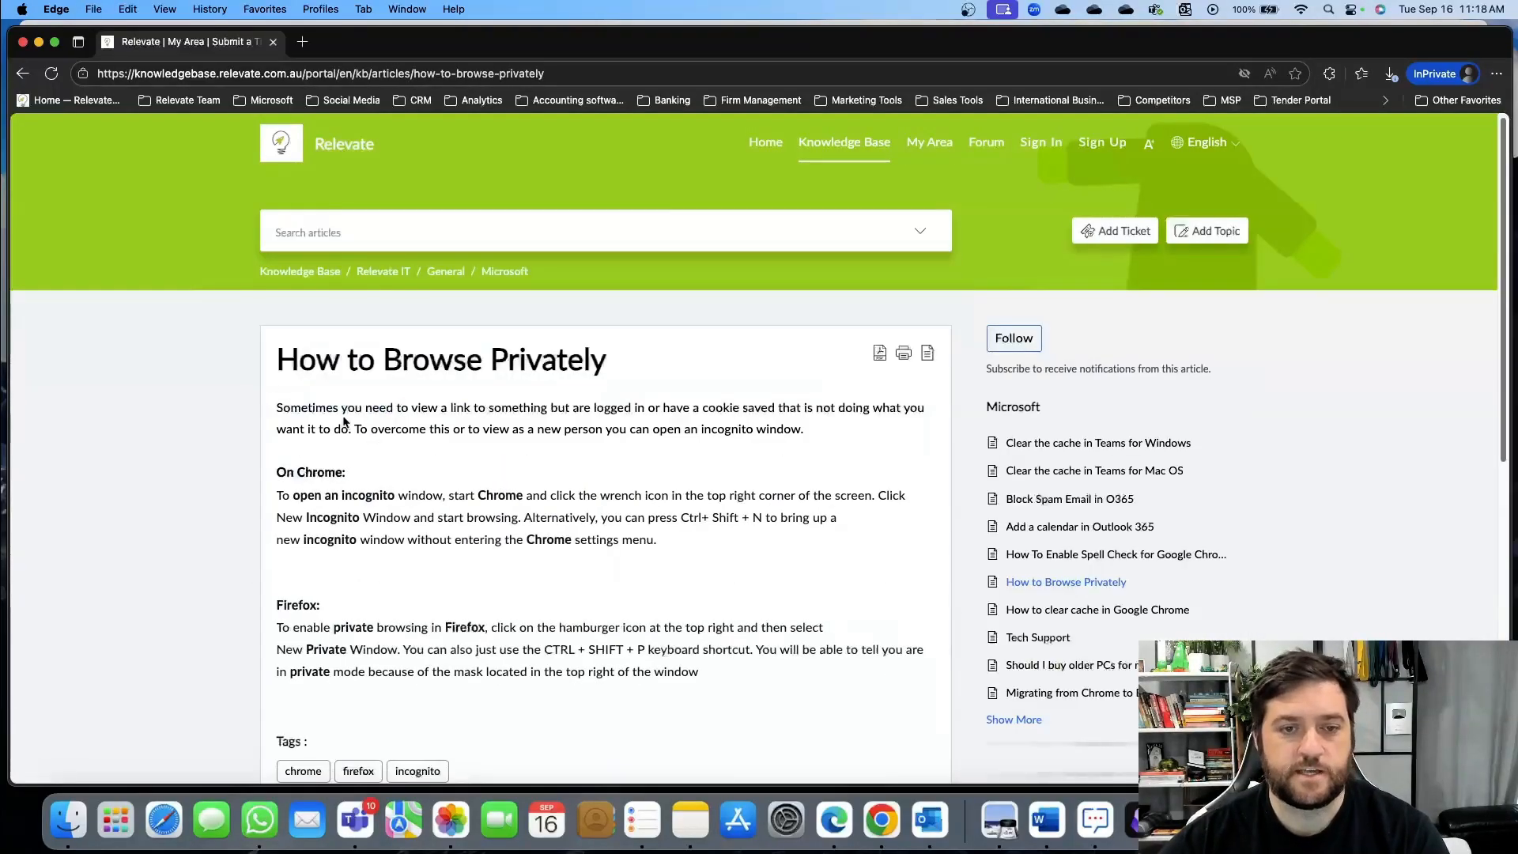
Scroll through the article, then move the portal window off screen to reveal ticket test 3
{"action": "scroll", "coordinate": [664, 483], "scroll_direction": "down", "scroll_amount": 5}
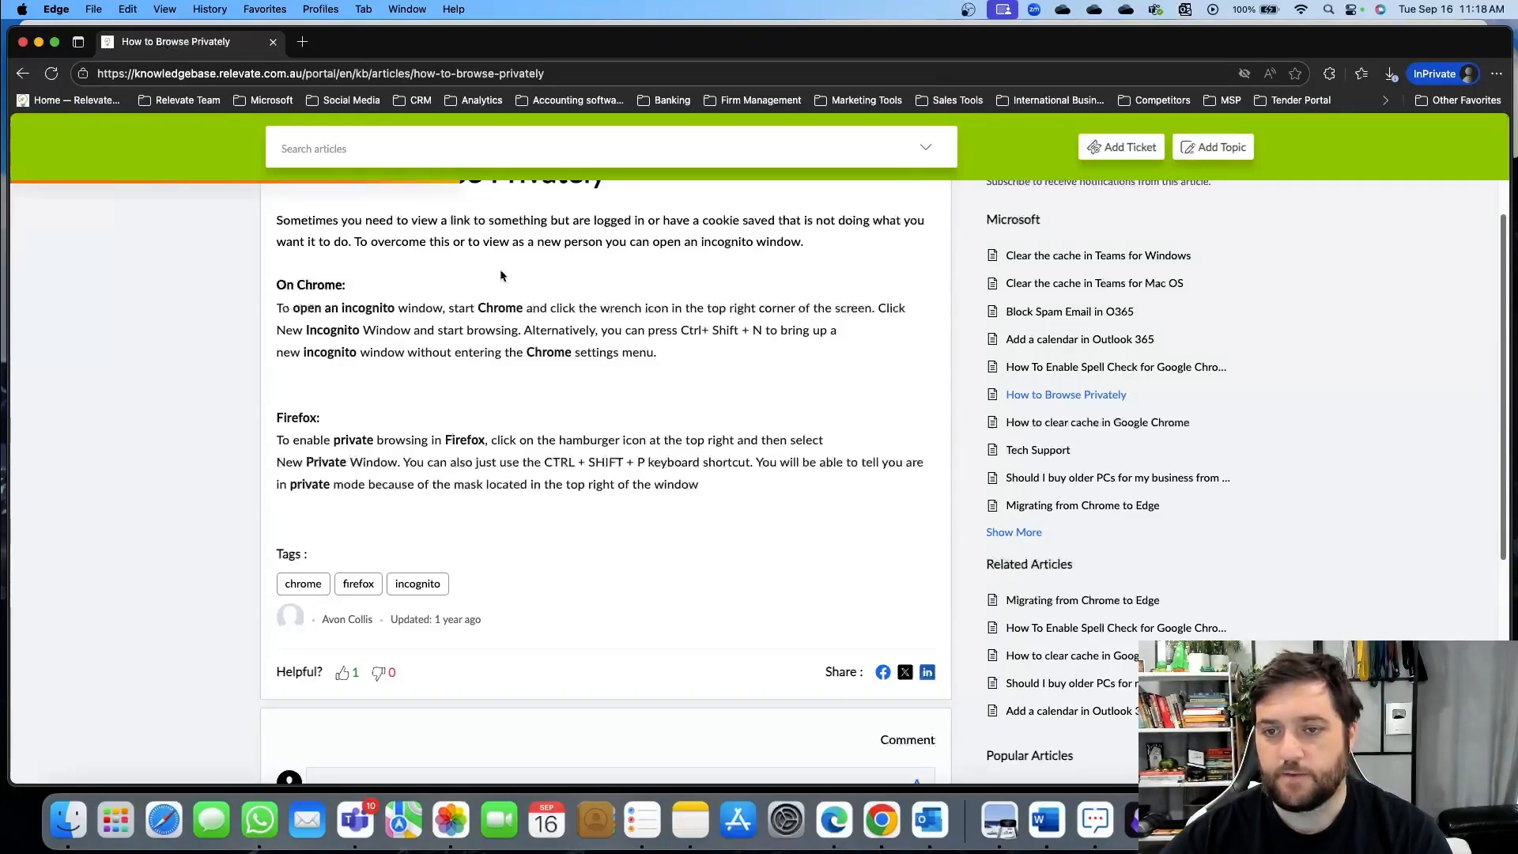
{"action": "scroll", "coordinate": [481, 290], "scroll_direction": "up", "scroll_amount": 2}
{"action": "scroll", "coordinate": [709, 455], "scroll_direction": "down", "scroll_amount": 8}
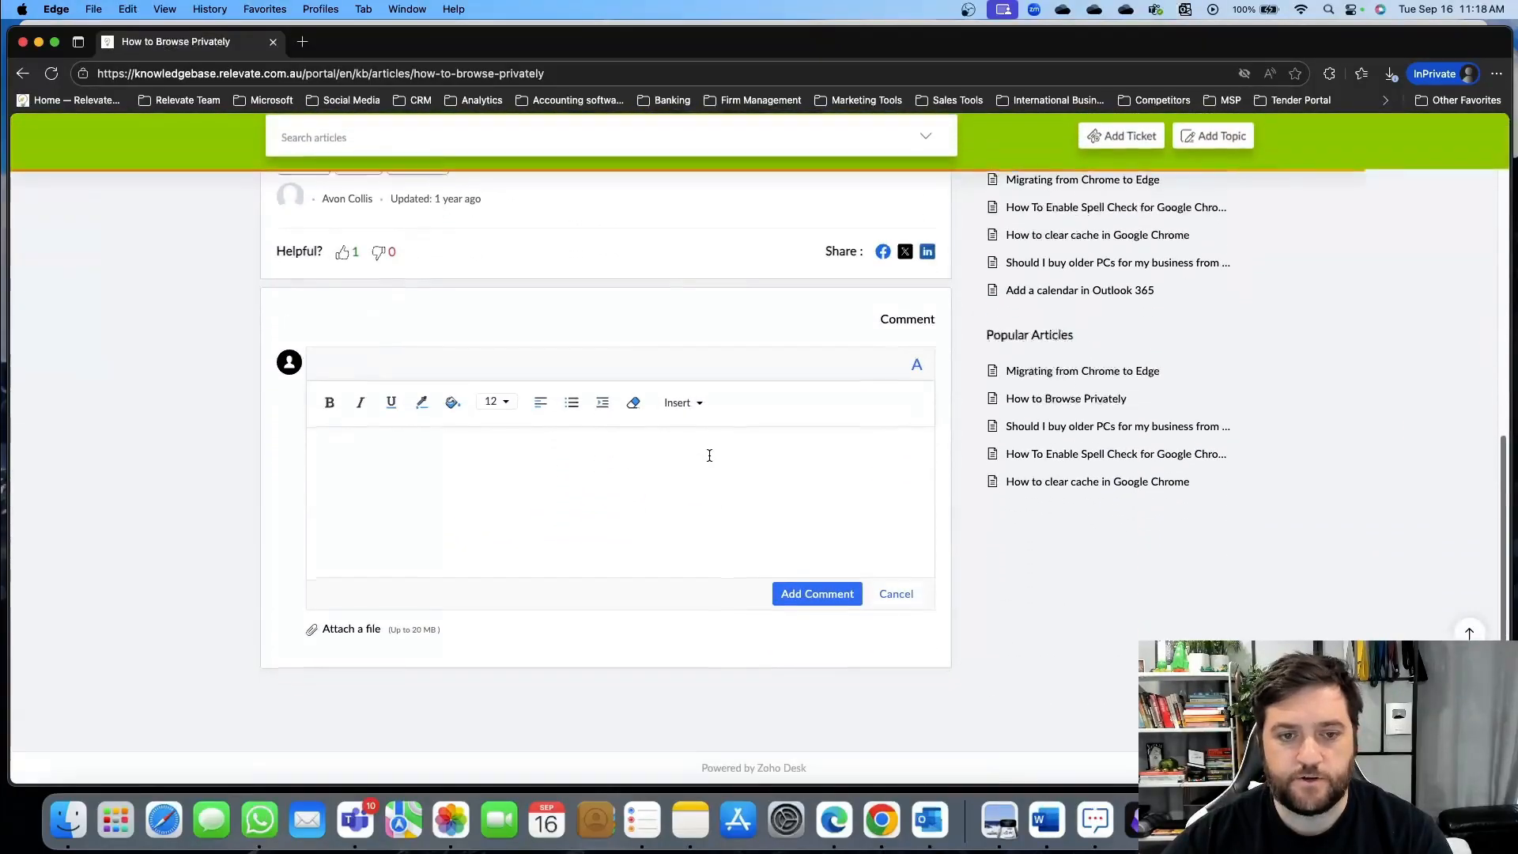
{"action": "scroll", "coordinate": [709, 455], "scroll_direction": "up", "scroll_amount": 10}
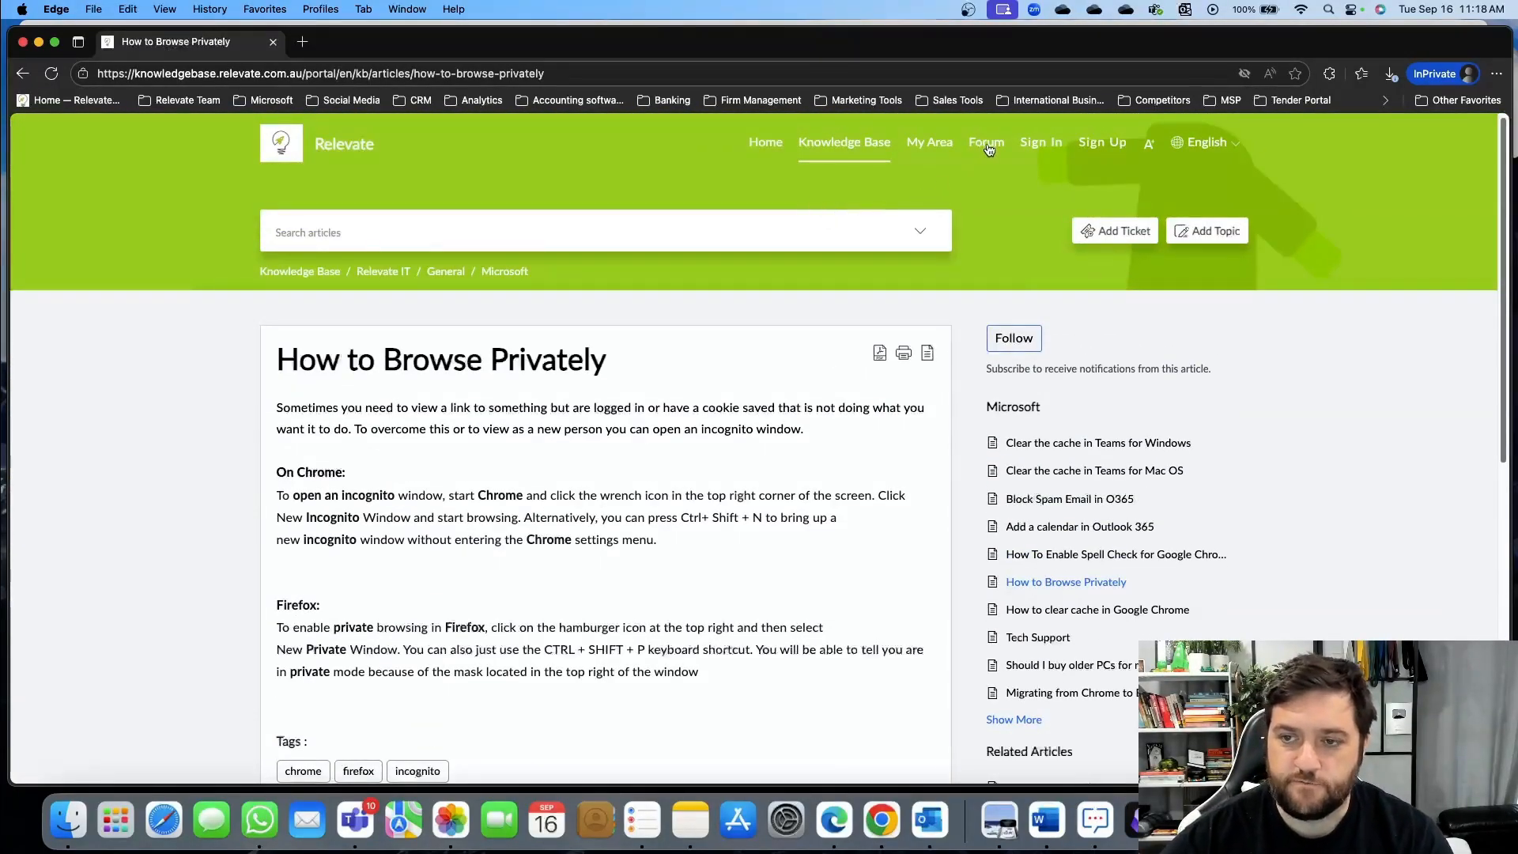
{"action": "scroll", "coordinate": [687, 340], "scroll_direction": "down", "scroll_amount": 6}
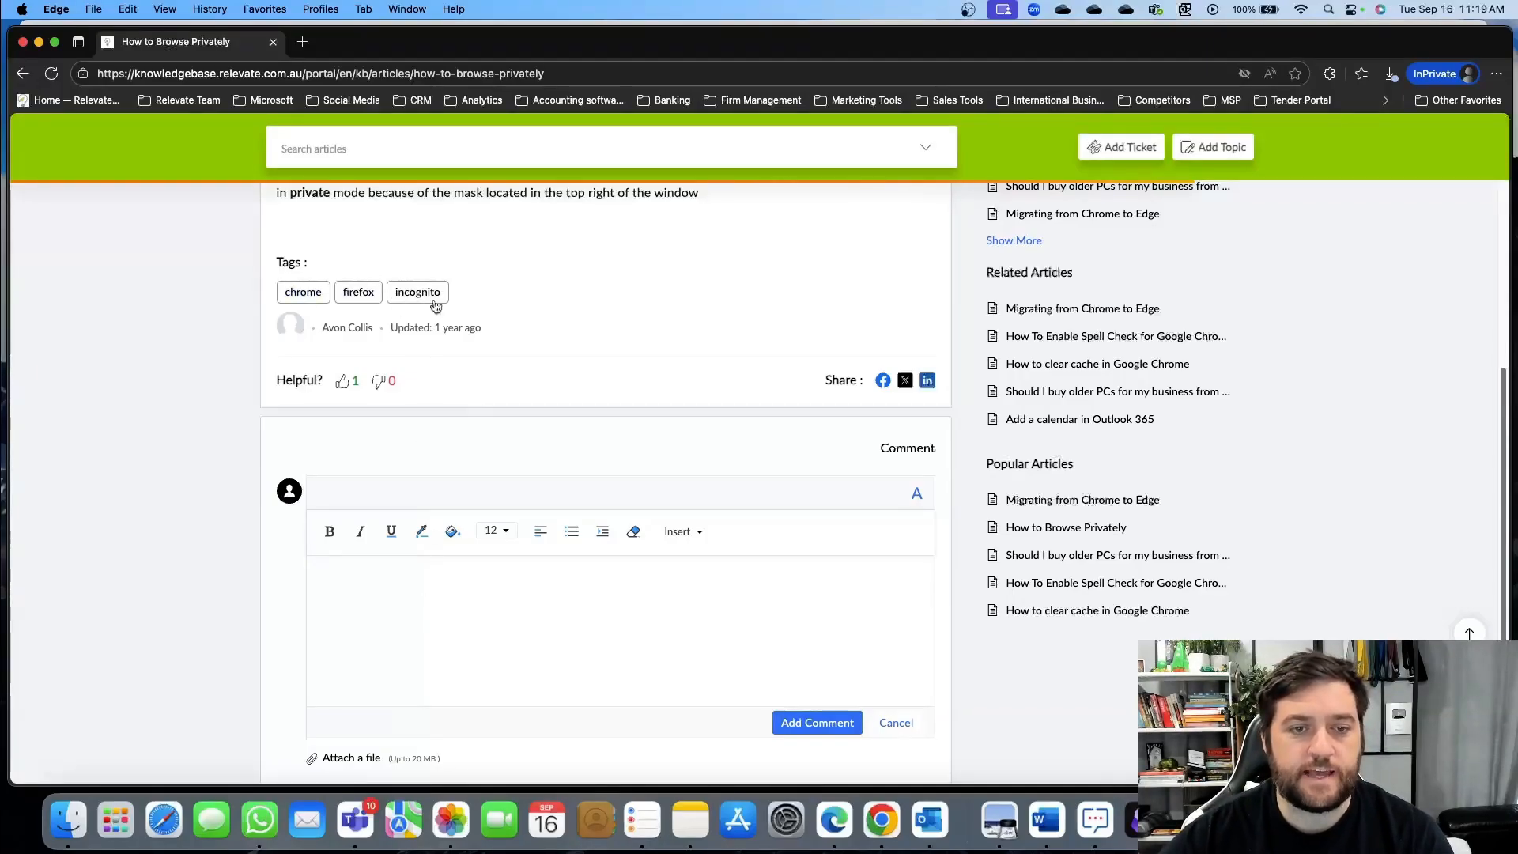
{"action": "scroll", "coordinate": [485, 480], "scroll_direction": "up", "scroll_amount": 2}
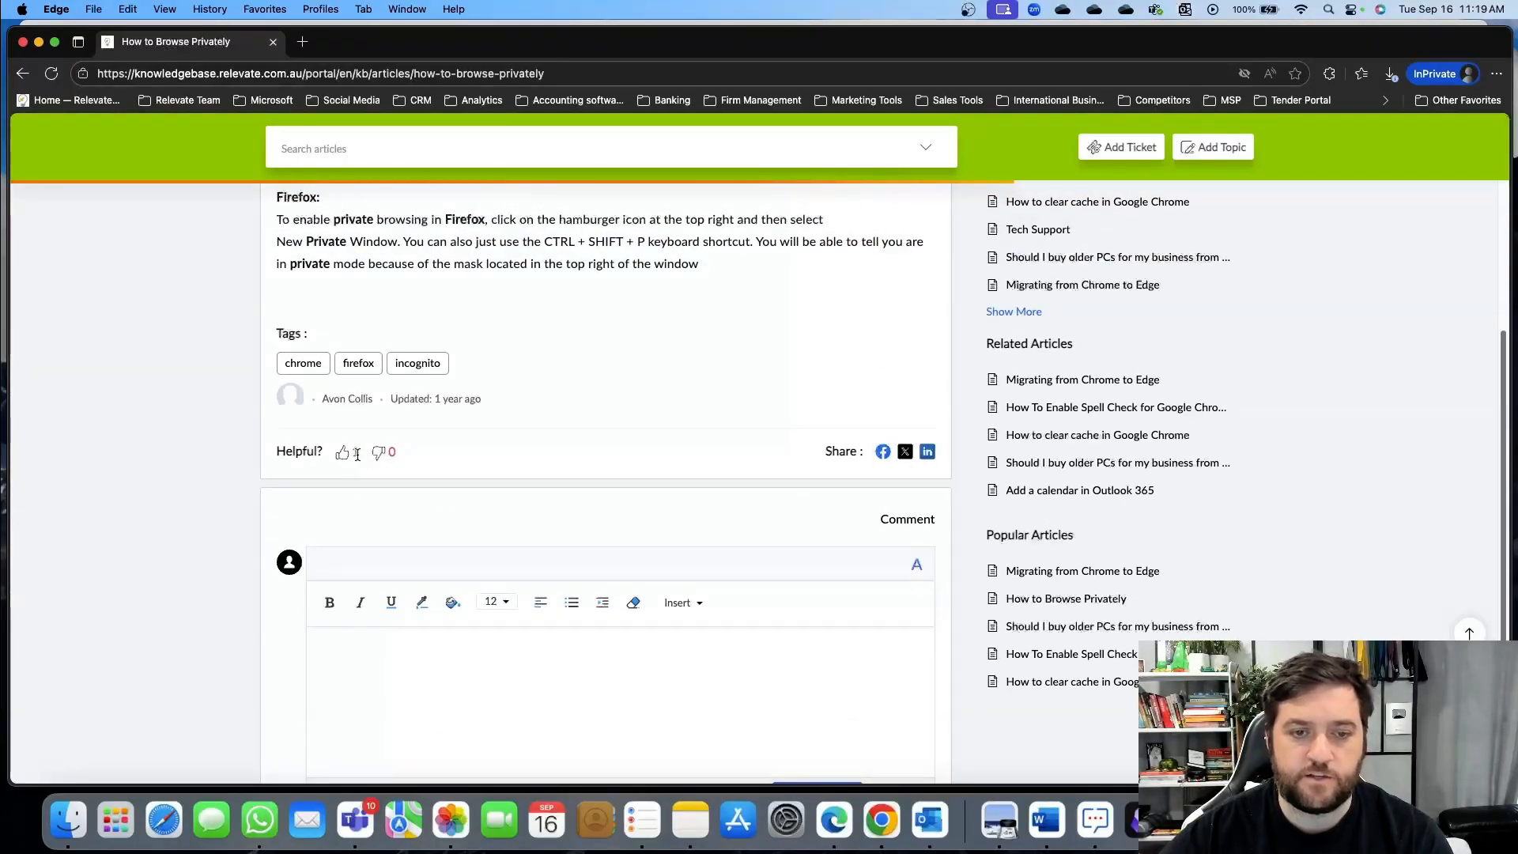
{"action": "scroll", "coordinate": [609, 426], "scroll_direction": "up", "scroll_amount": 5}
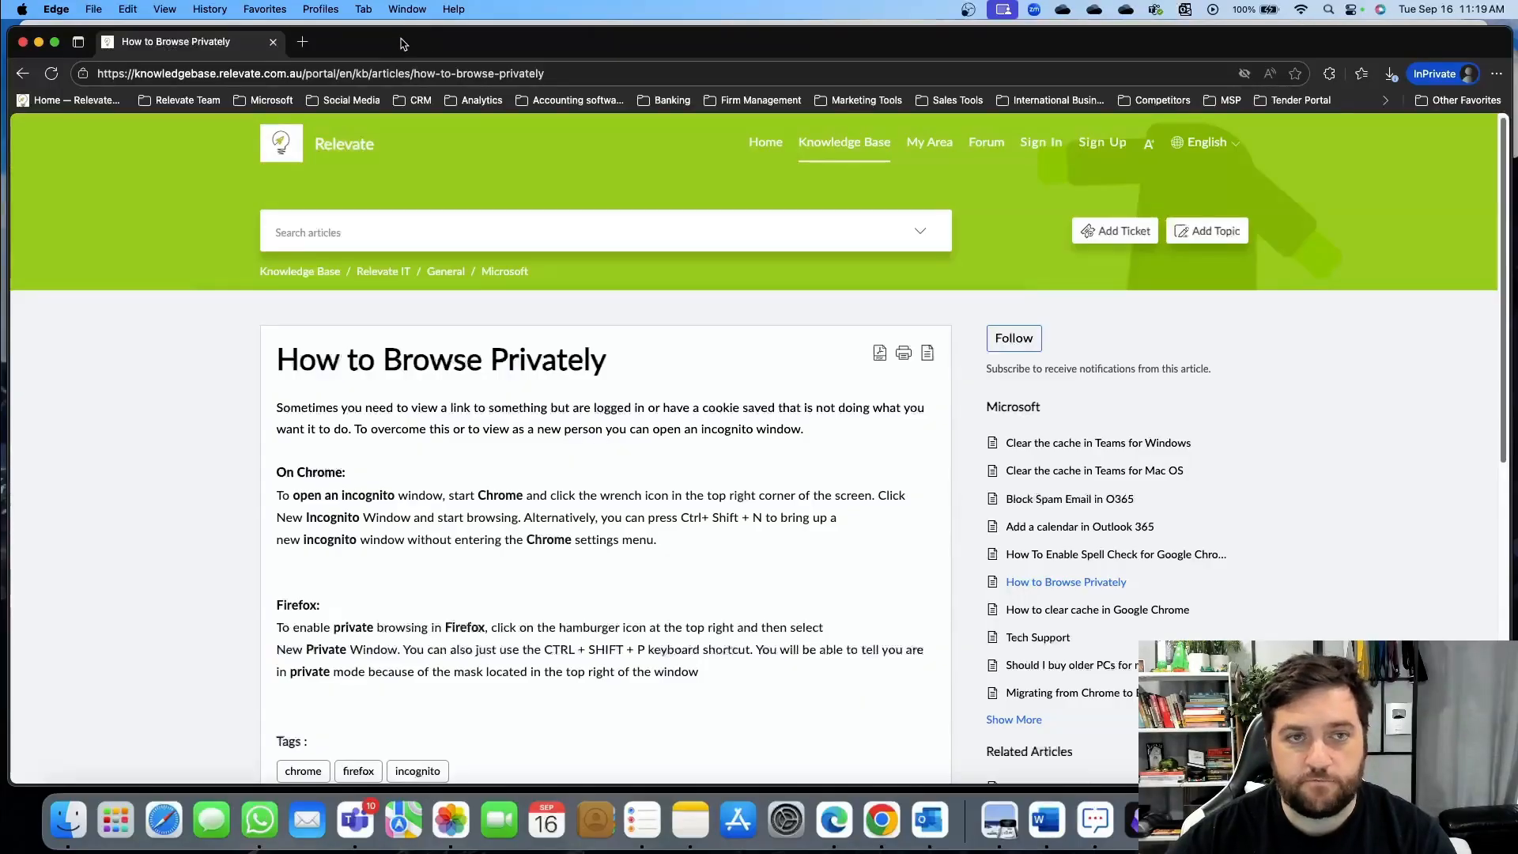
{"action": "left_click_drag", "start_coordinate": [404, 45], "coordinate": [404, 0]}
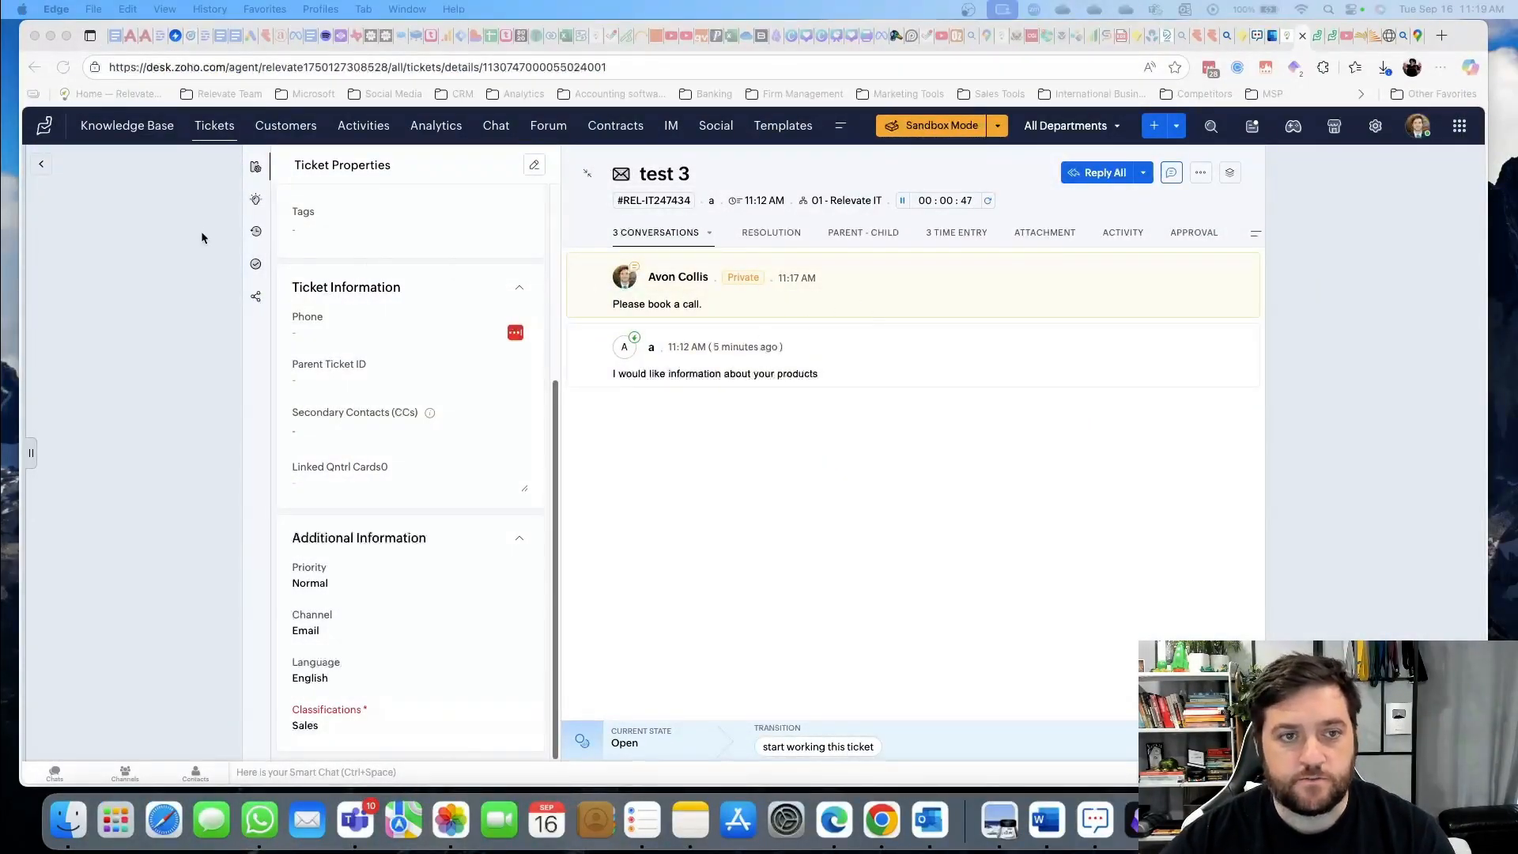
Show the suggested knowledge-base articles for ticket test 3
{"action": "left_click", "coordinate": [254, 169]}
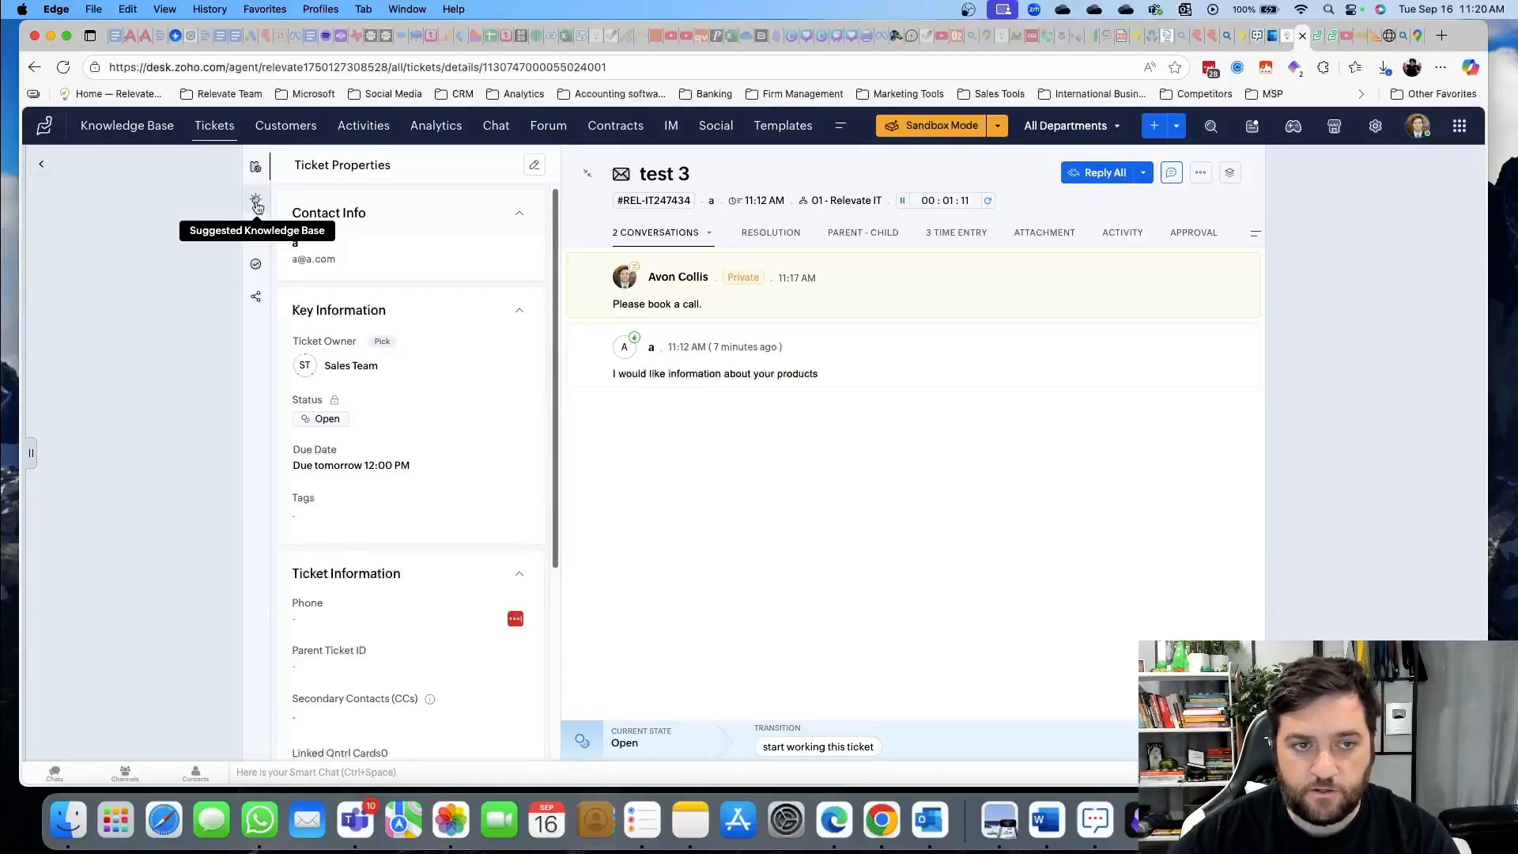
{"action": "left_click", "coordinate": [256, 203]}
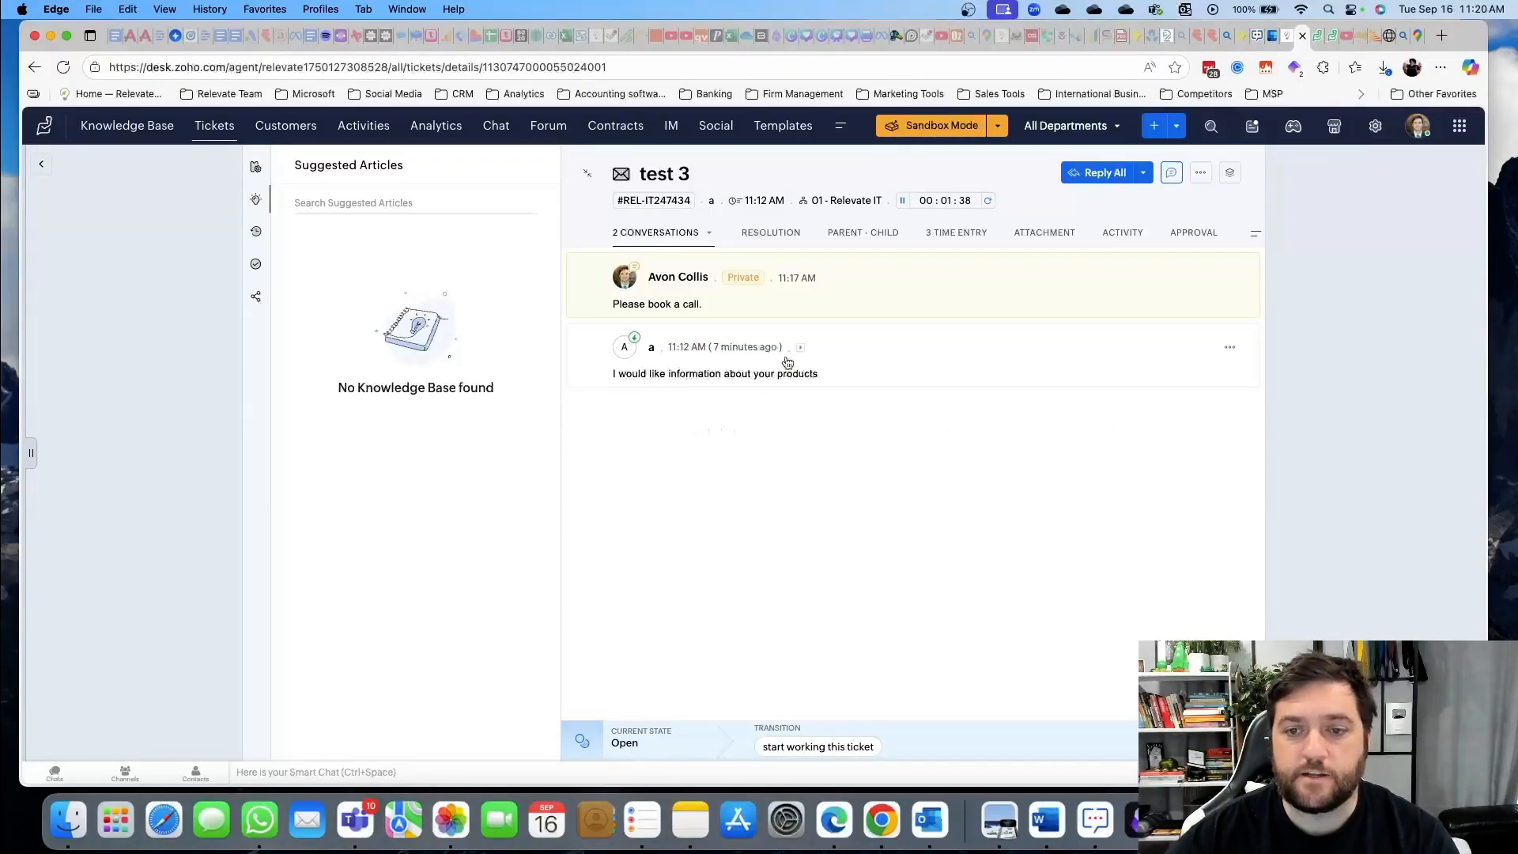
Save the resolution 'For new sales enquiries, book a call and send a product flyer.' and add it as an article
{"action": "left_click", "coordinate": [771, 234]}
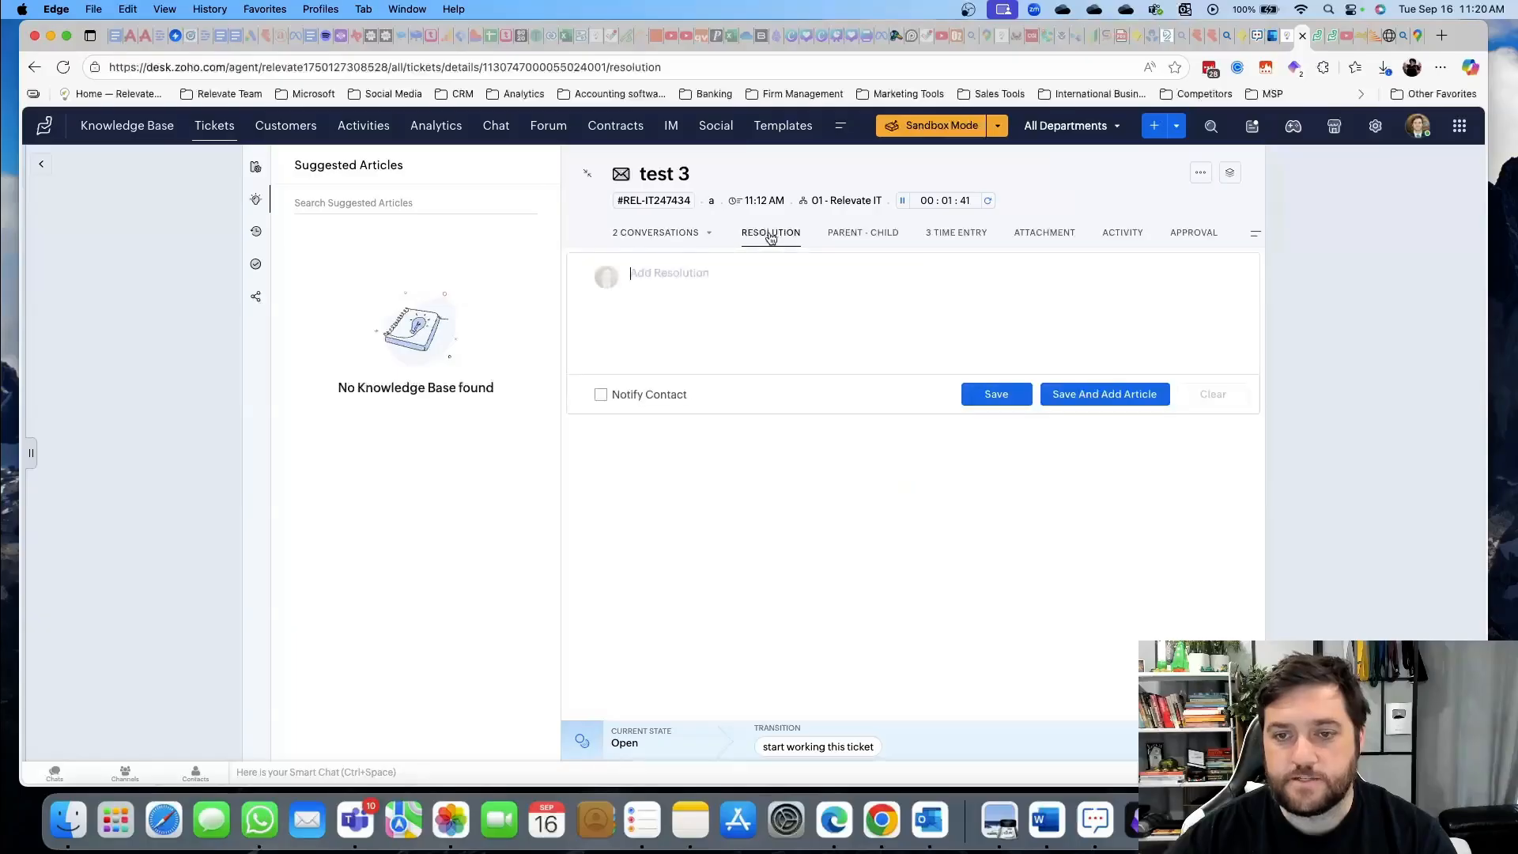
{"action": "left_click", "coordinate": [712, 275]}
{"action": "type", "text": "For new sales enquiries, book a call and send"}
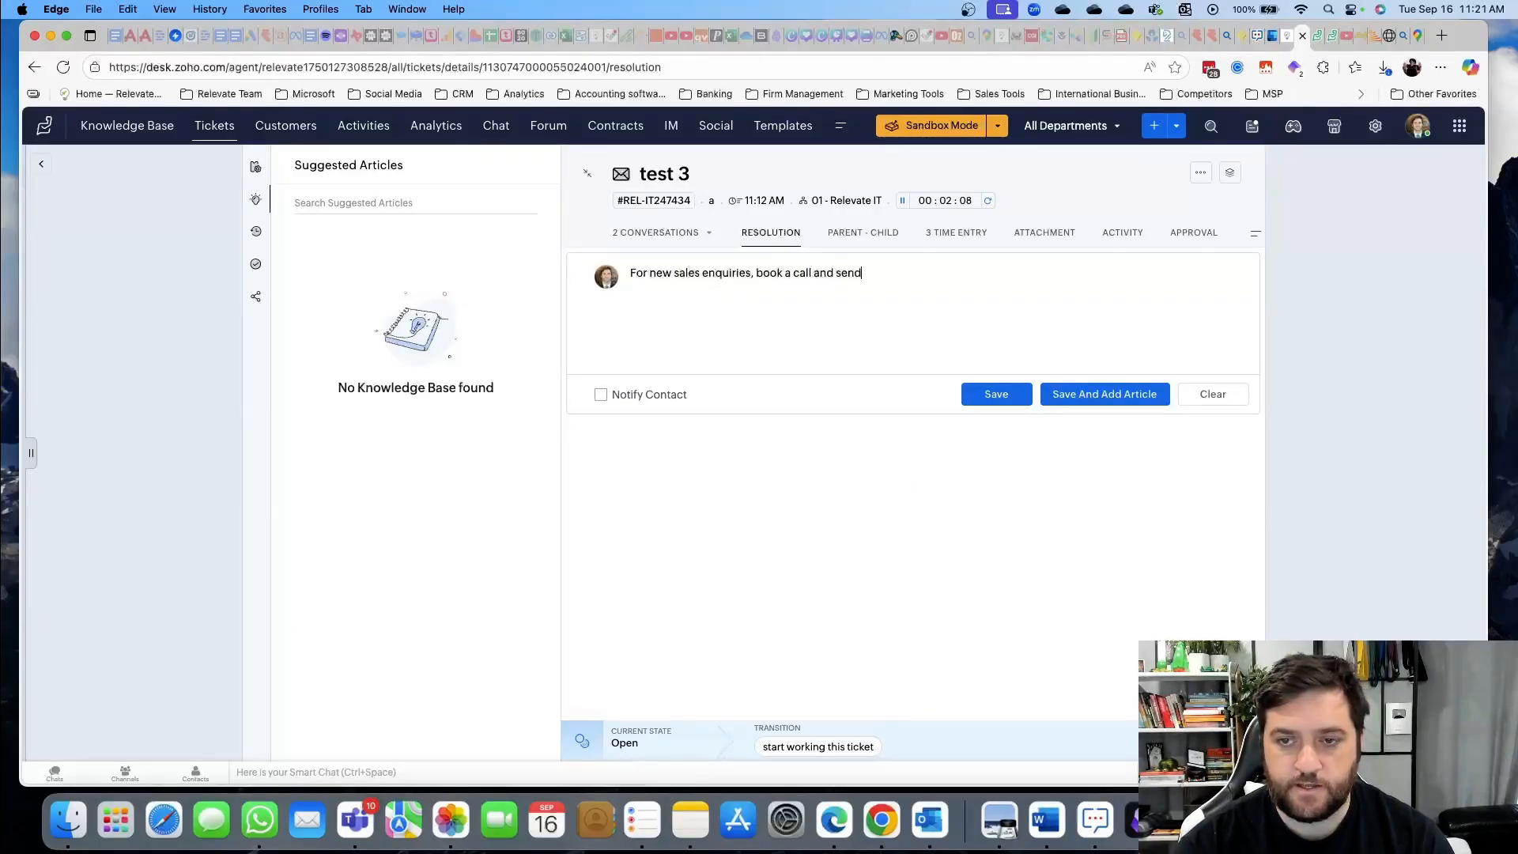
{"action": "type", "text": " a product flyer."}
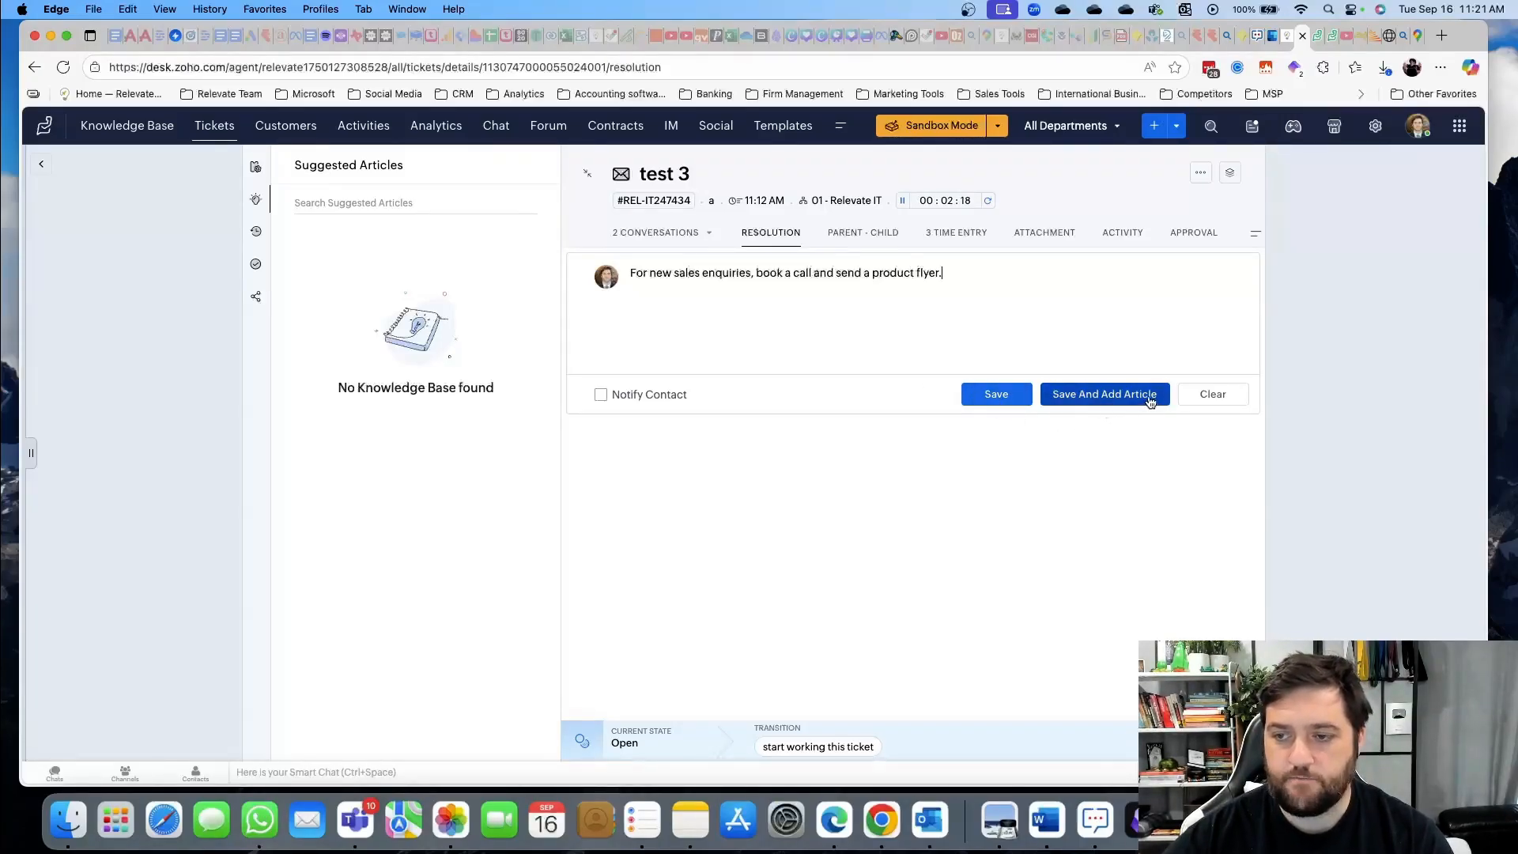
{"action": "left_click", "coordinate": [1097, 402]}
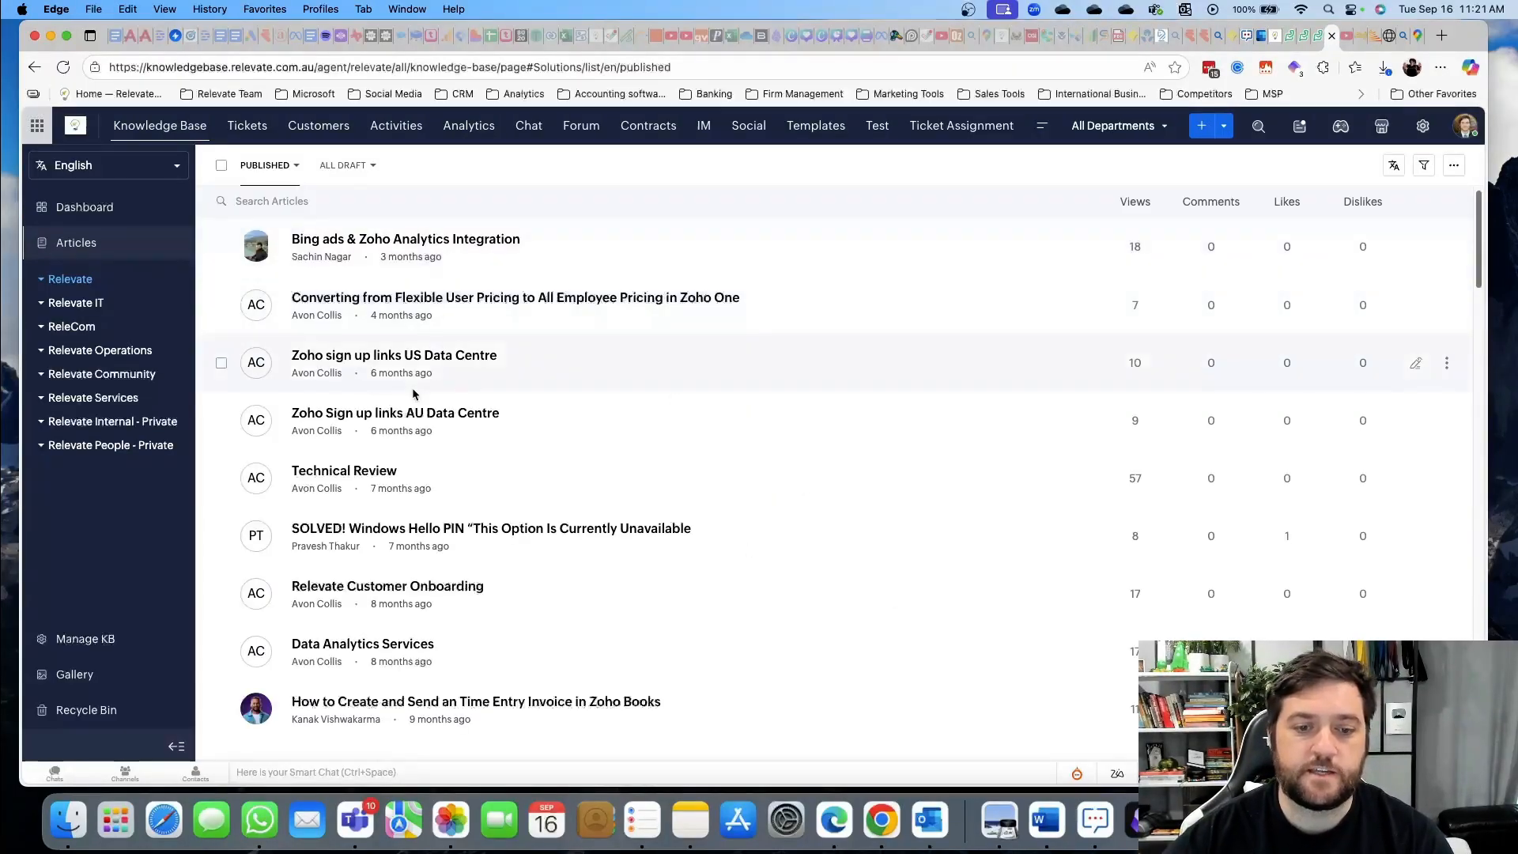
{"action": "scroll", "coordinate": [413, 393], "scroll_direction": "down", "scroll_amount": 4}
{"action": "scroll", "coordinate": [412, 393], "scroll_direction": "down", "scroll_amount": 4}
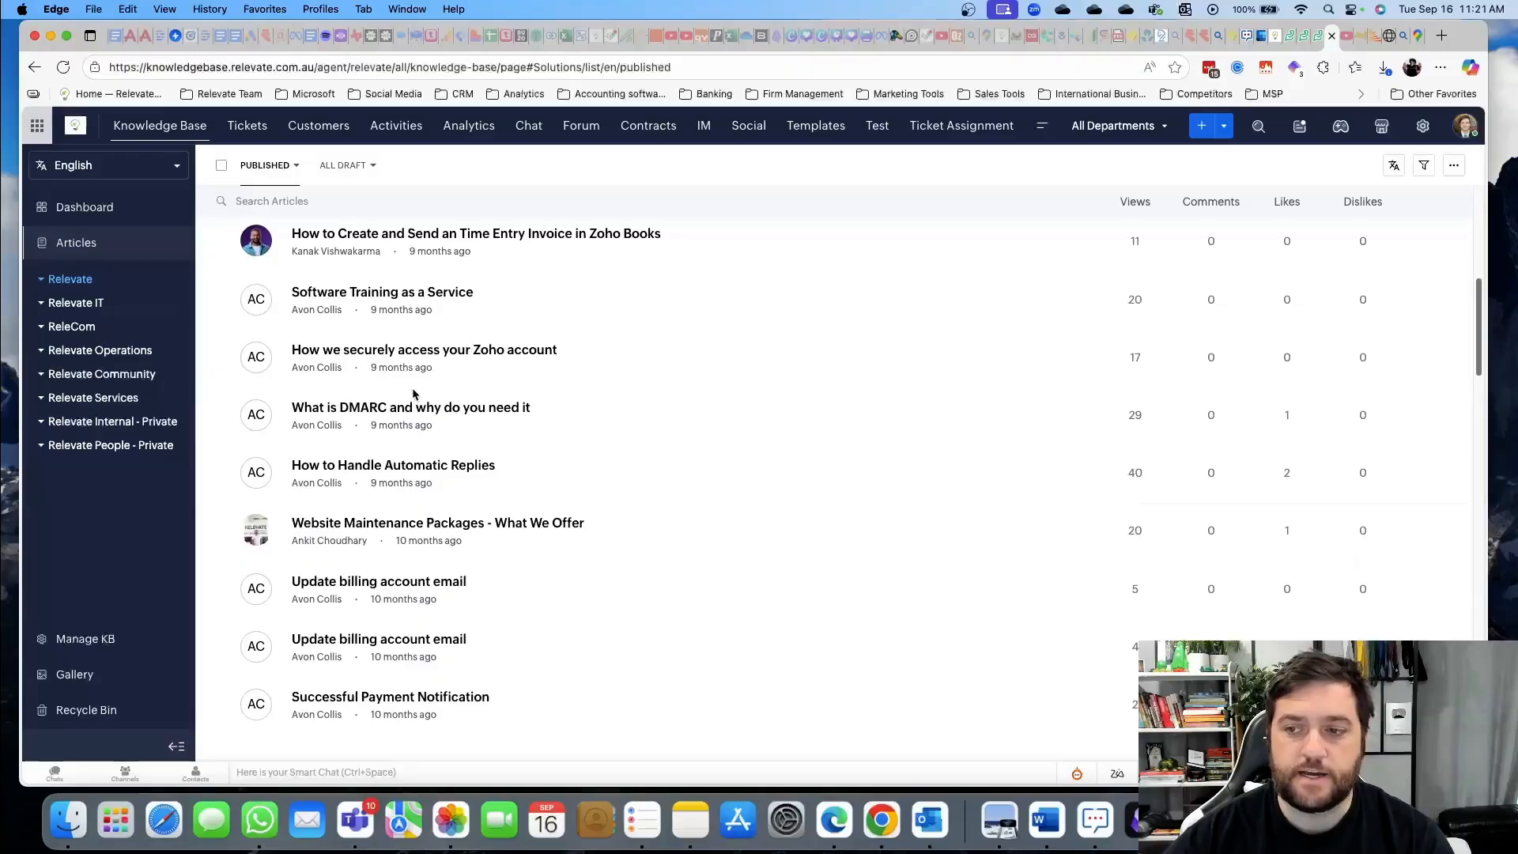
{"action": "scroll", "coordinate": [844, 336], "scroll_direction": "up", "scroll_amount": 8}
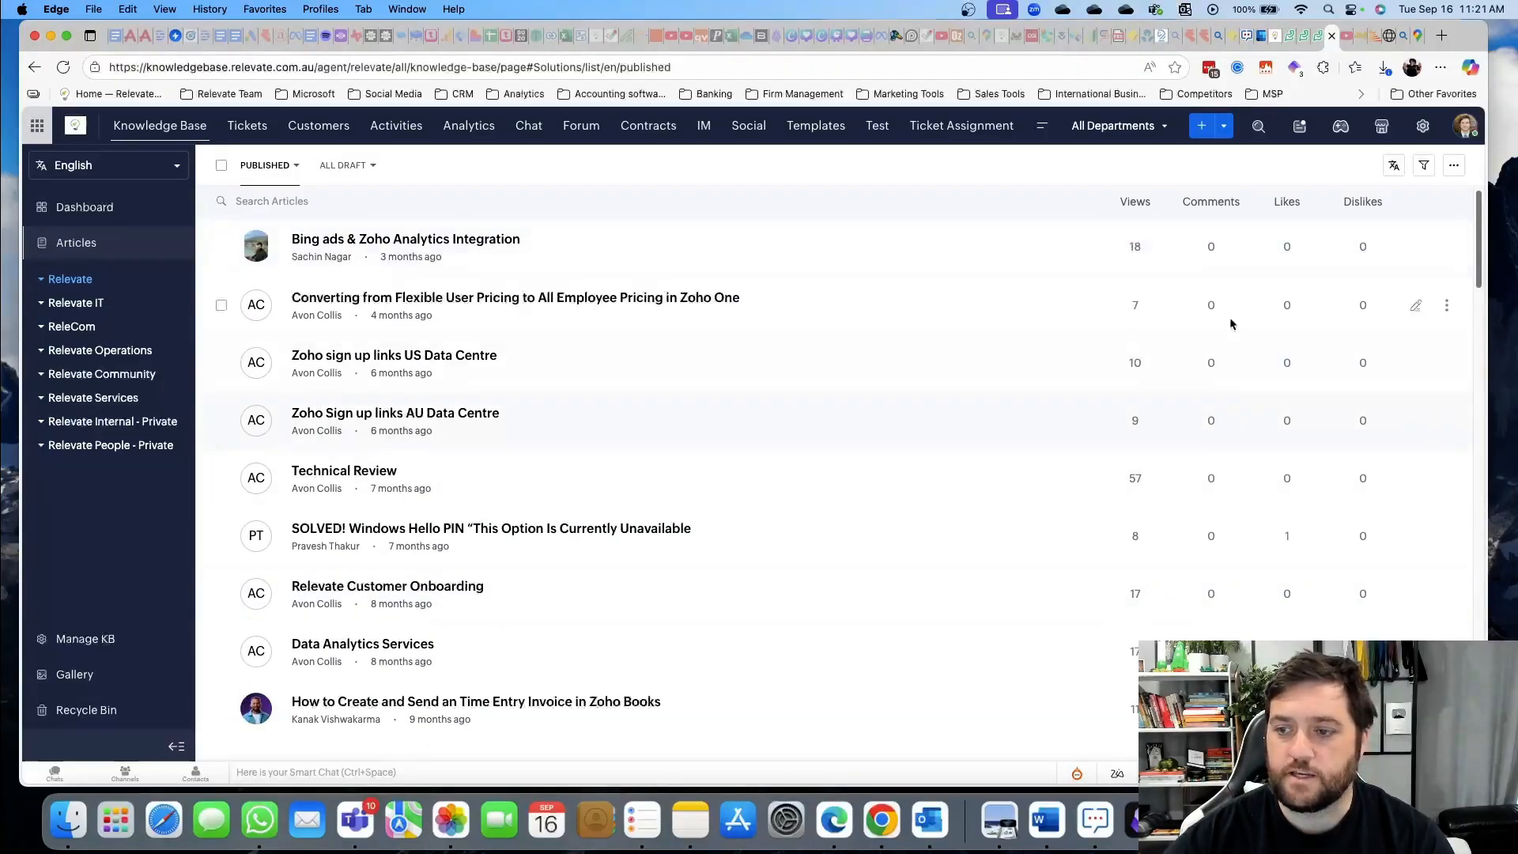
{"action": "scroll", "coordinate": [523, 366], "scroll_direction": "down", "scroll_amount": 1}
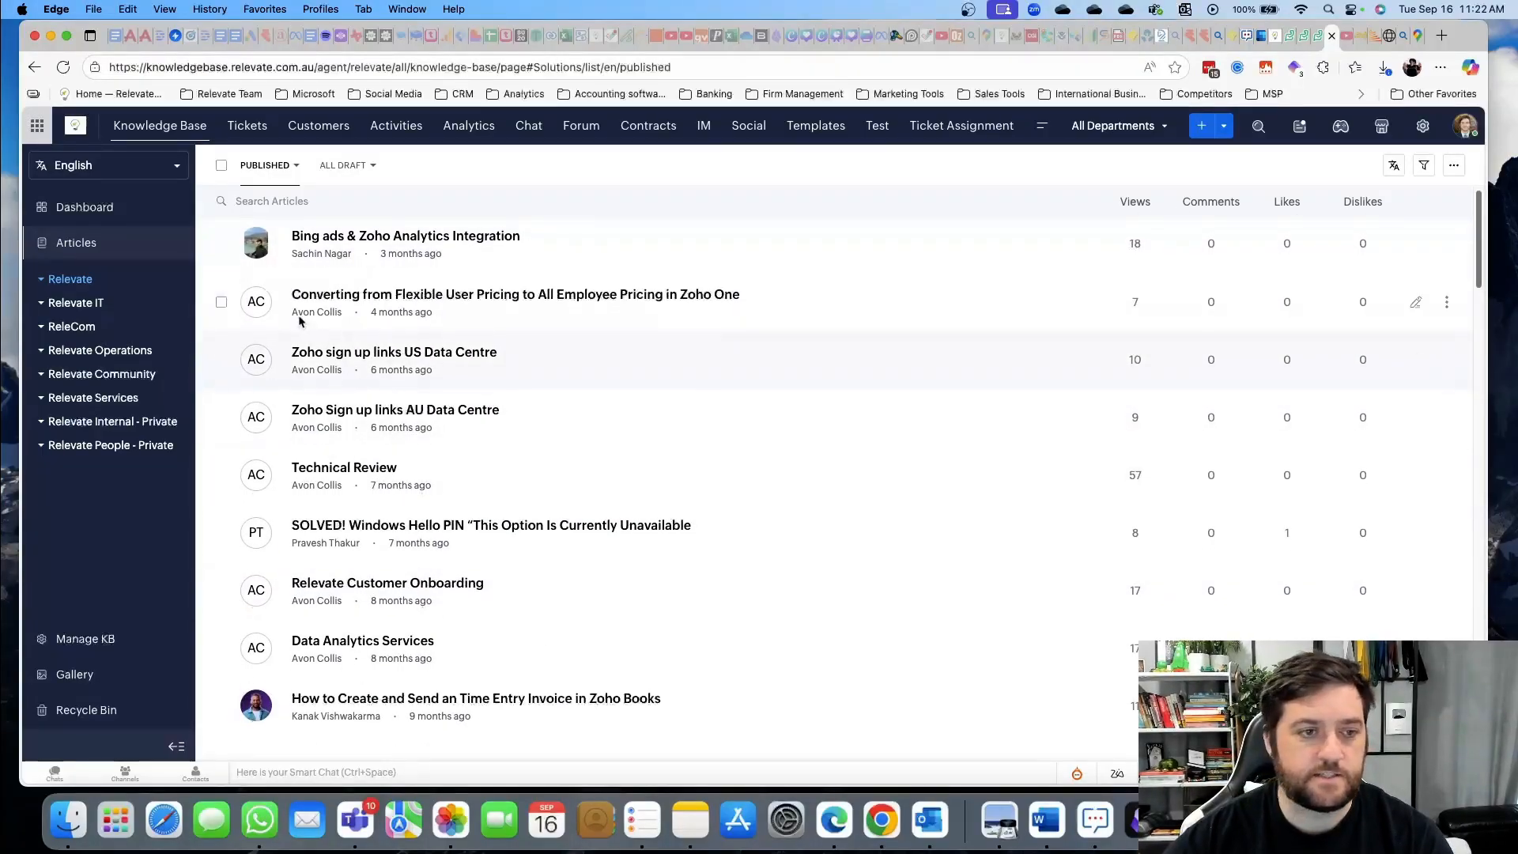
Show the knowledge-base Overview Dashboard for the Last 365 days and review its statistics
{"action": "left_click", "coordinate": [89, 208]}
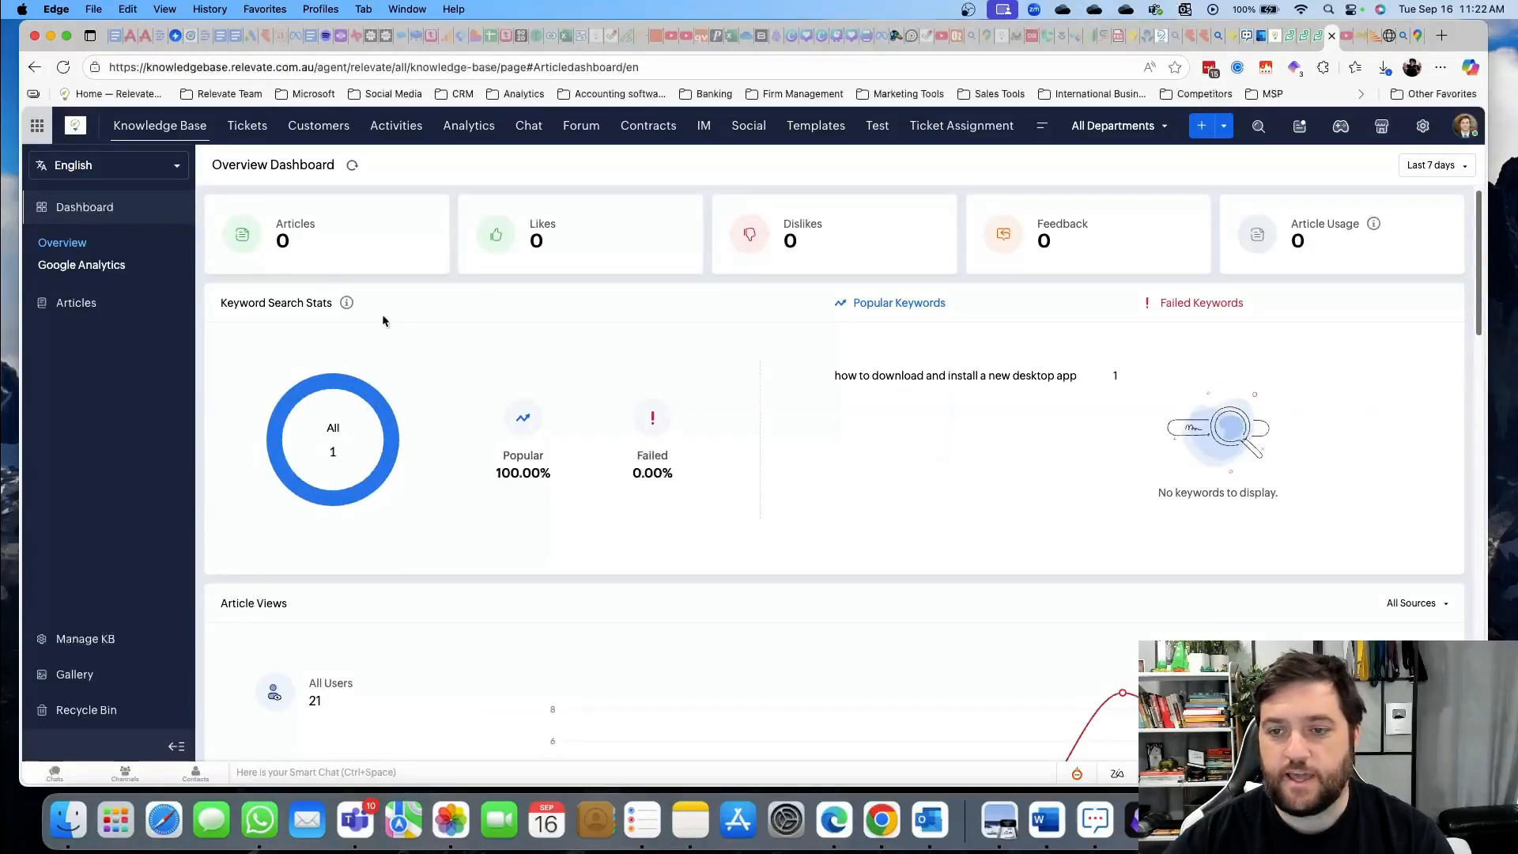
{"action": "scroll", "coordinate": [437, 415], "scroll_direction": "down", "scroll_amount": 5}
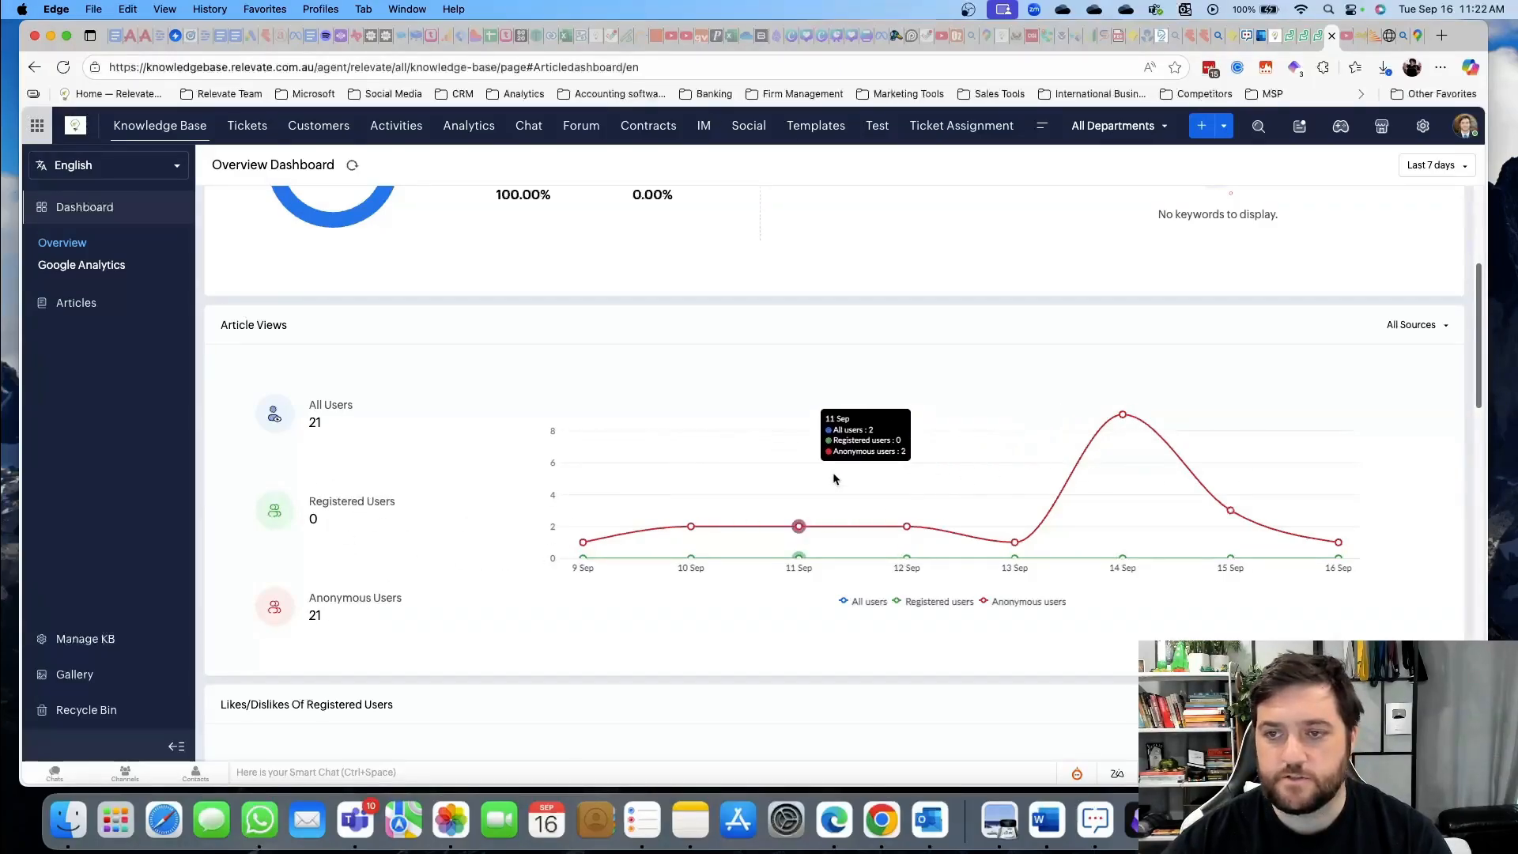
{"action": "scroll", "coordinate": [888, 475], "scroll_direction": "up", "scroll_amount": 5}
{"action": "left_click", "coordinate": [1428, 170]}
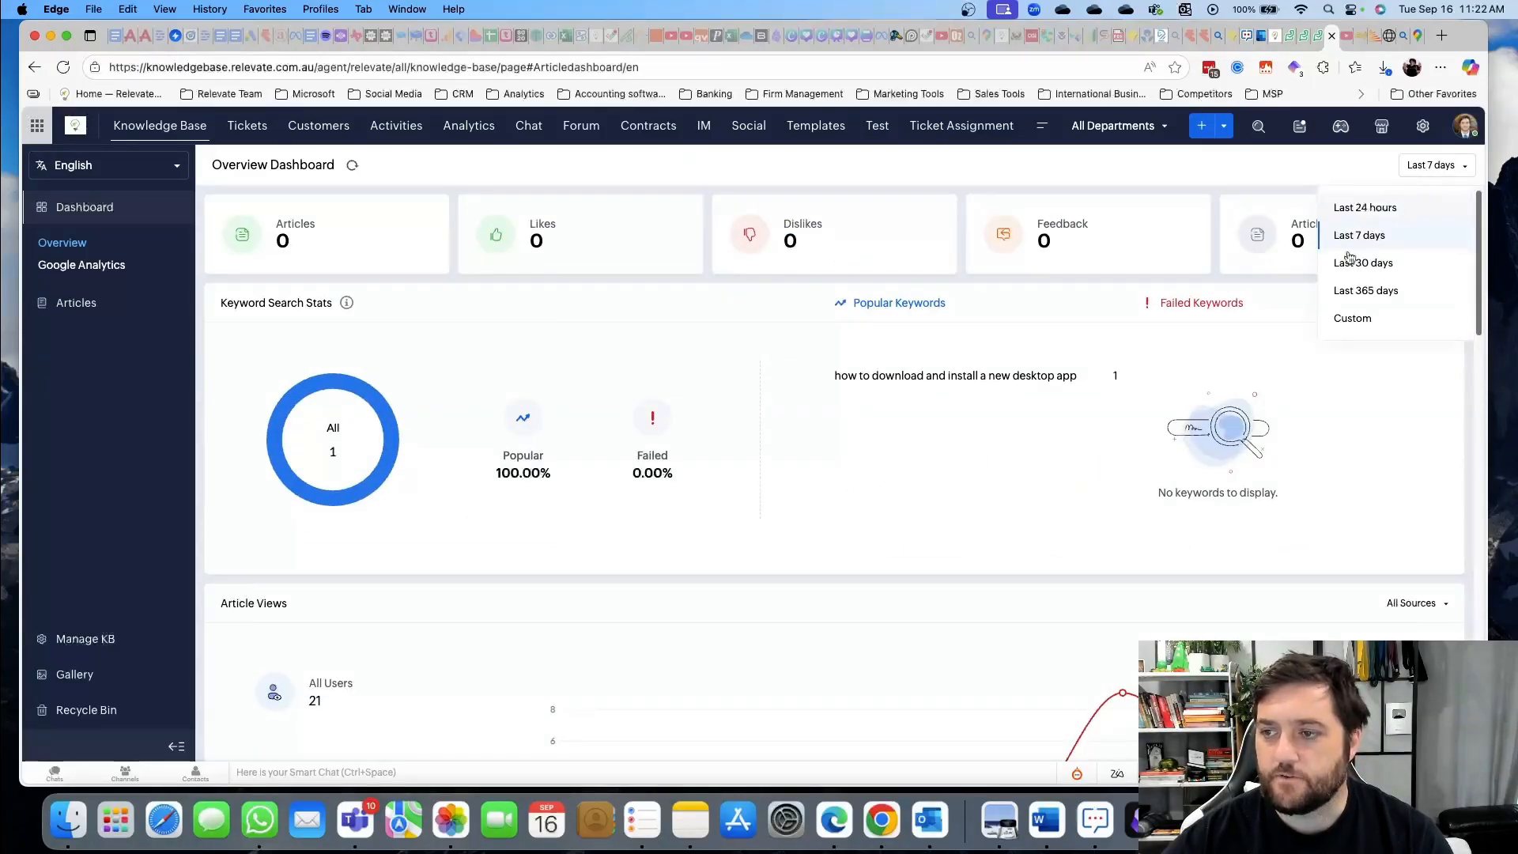
{"action": "left_click", "coordinate": [1364, 292]}
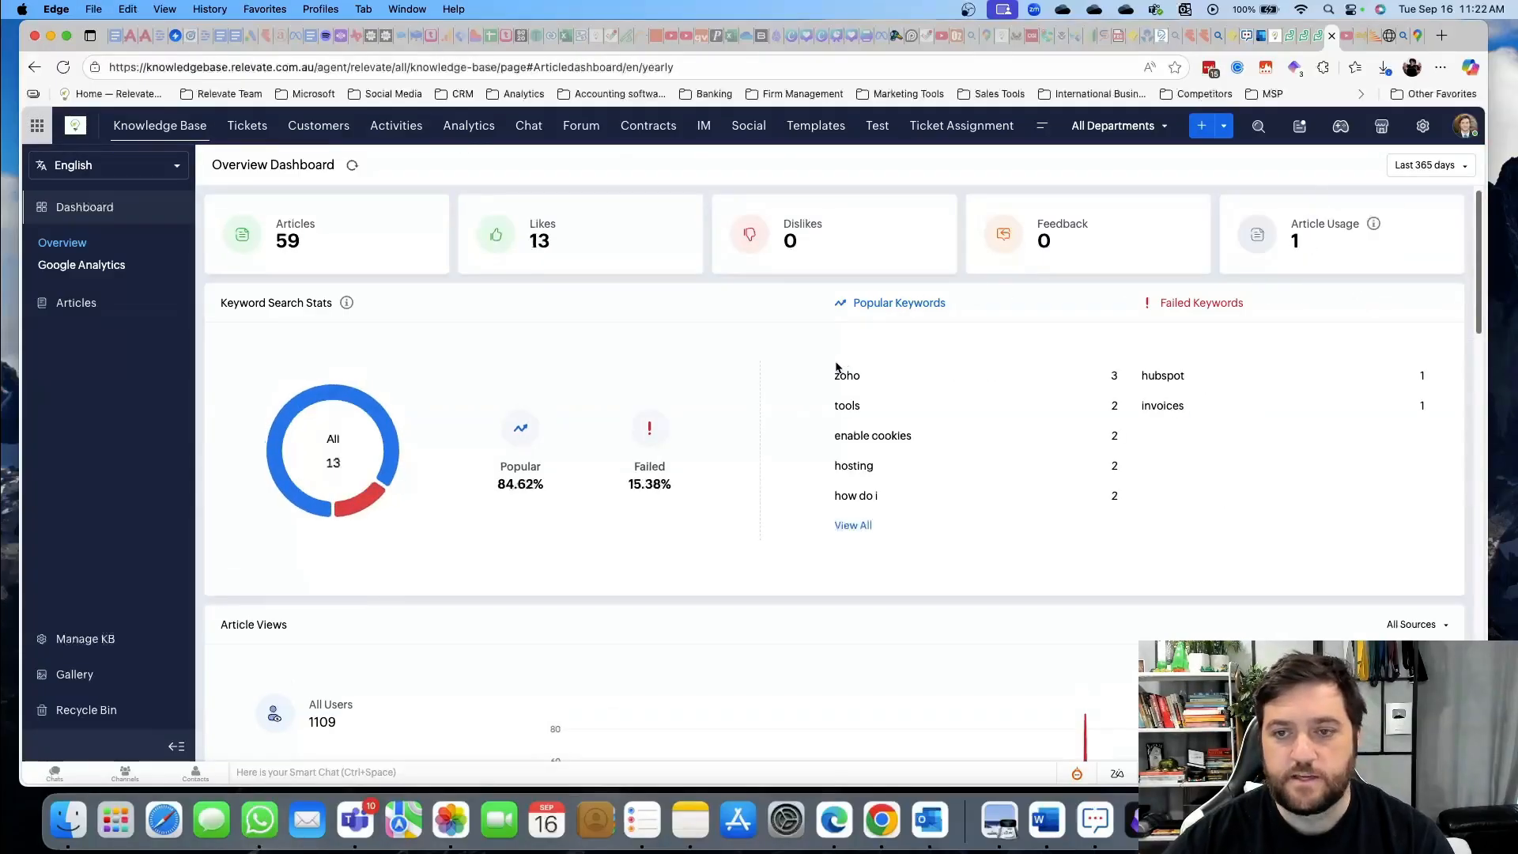
{"action": "scroll", "coordinate": [699, 367], "scroll_direction": "down", "scroll_amount": 5}
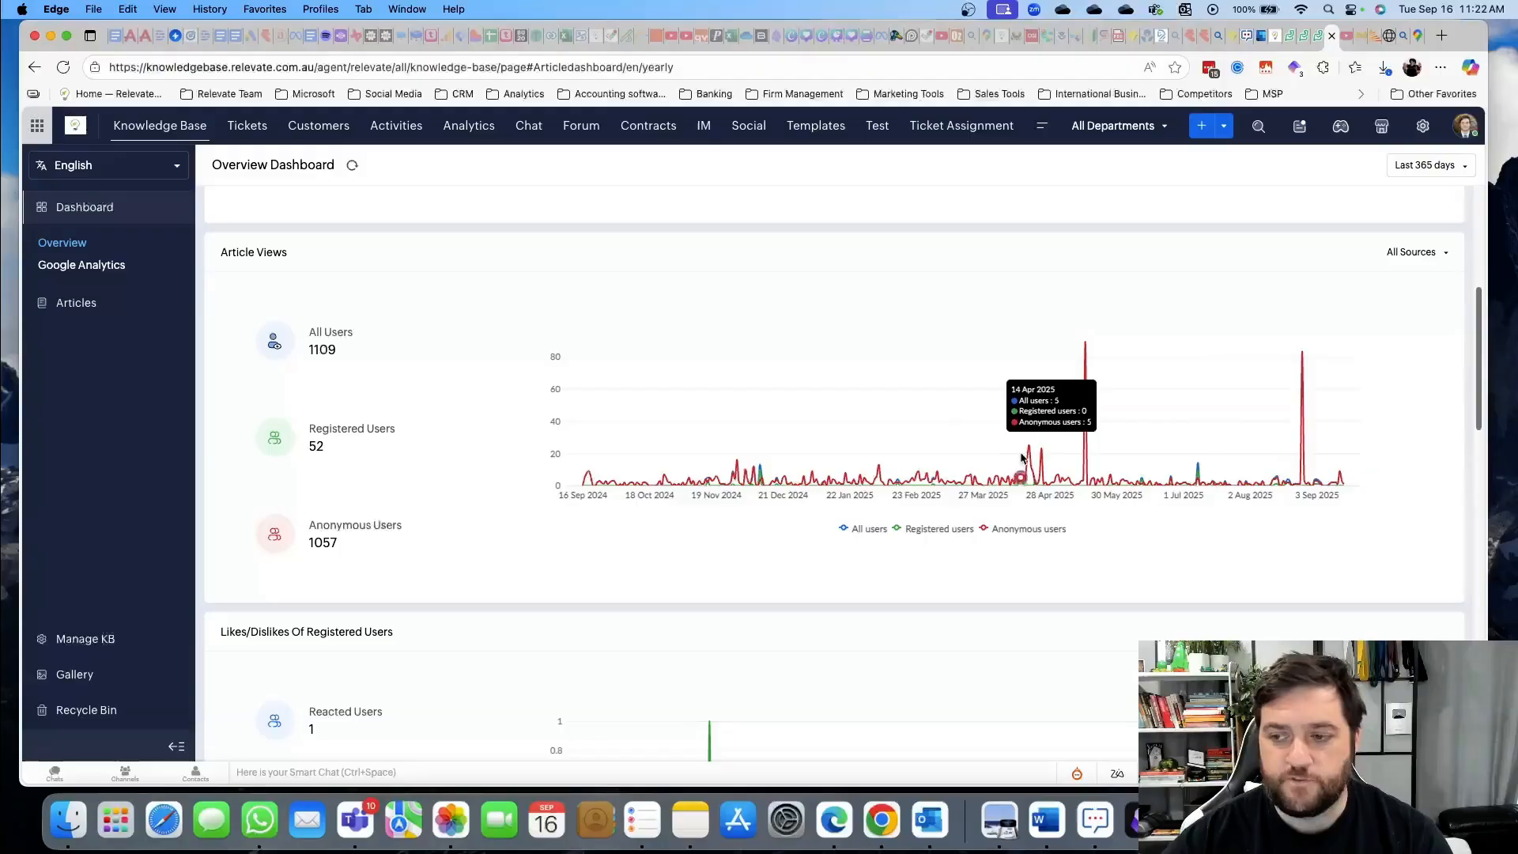
{"action": "scroll", "coordinate": [654, 451], "scroll_direction": "down", "scroll_amount": 3}
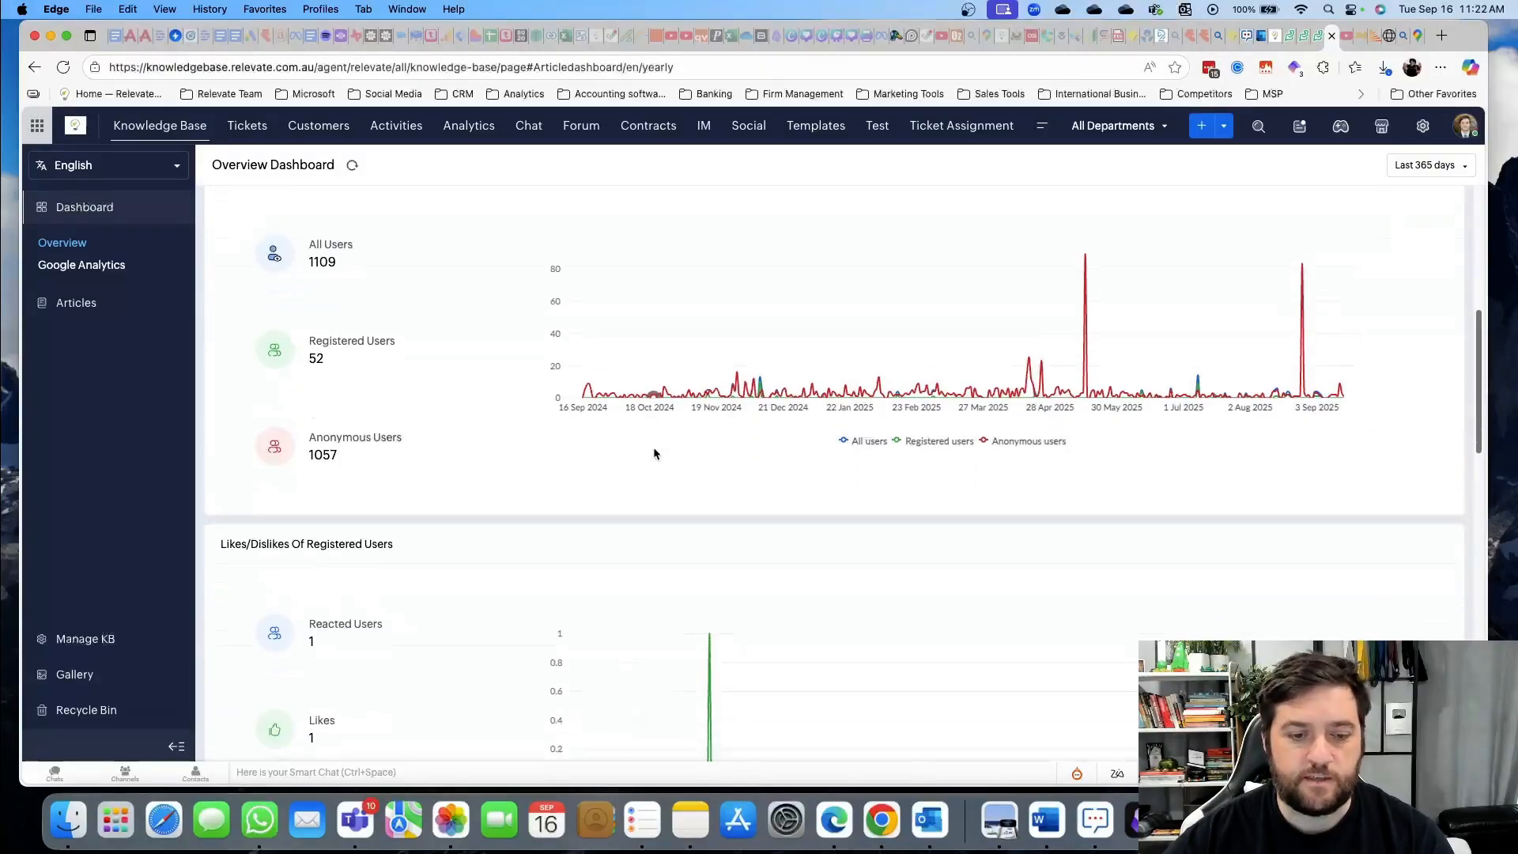
{"action": "scroll", "coordinate": [752, 520], "scroll_direction": "down", "scroll_amount": 6}
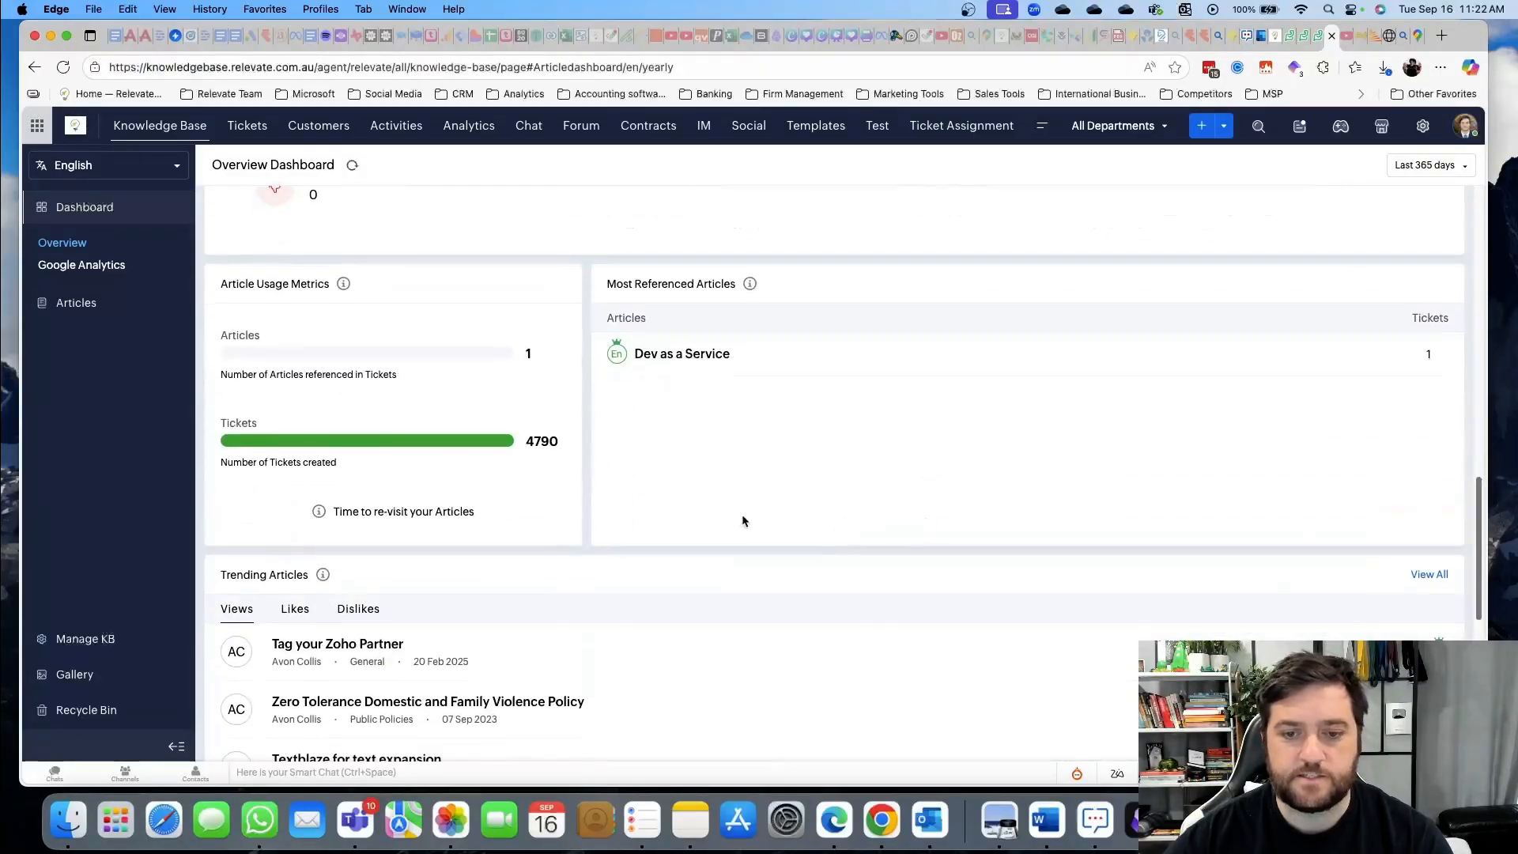
{"action": "scroll", "coordinate": [443, 478], "scroll_direction": "down", "scroll_amount": 6}
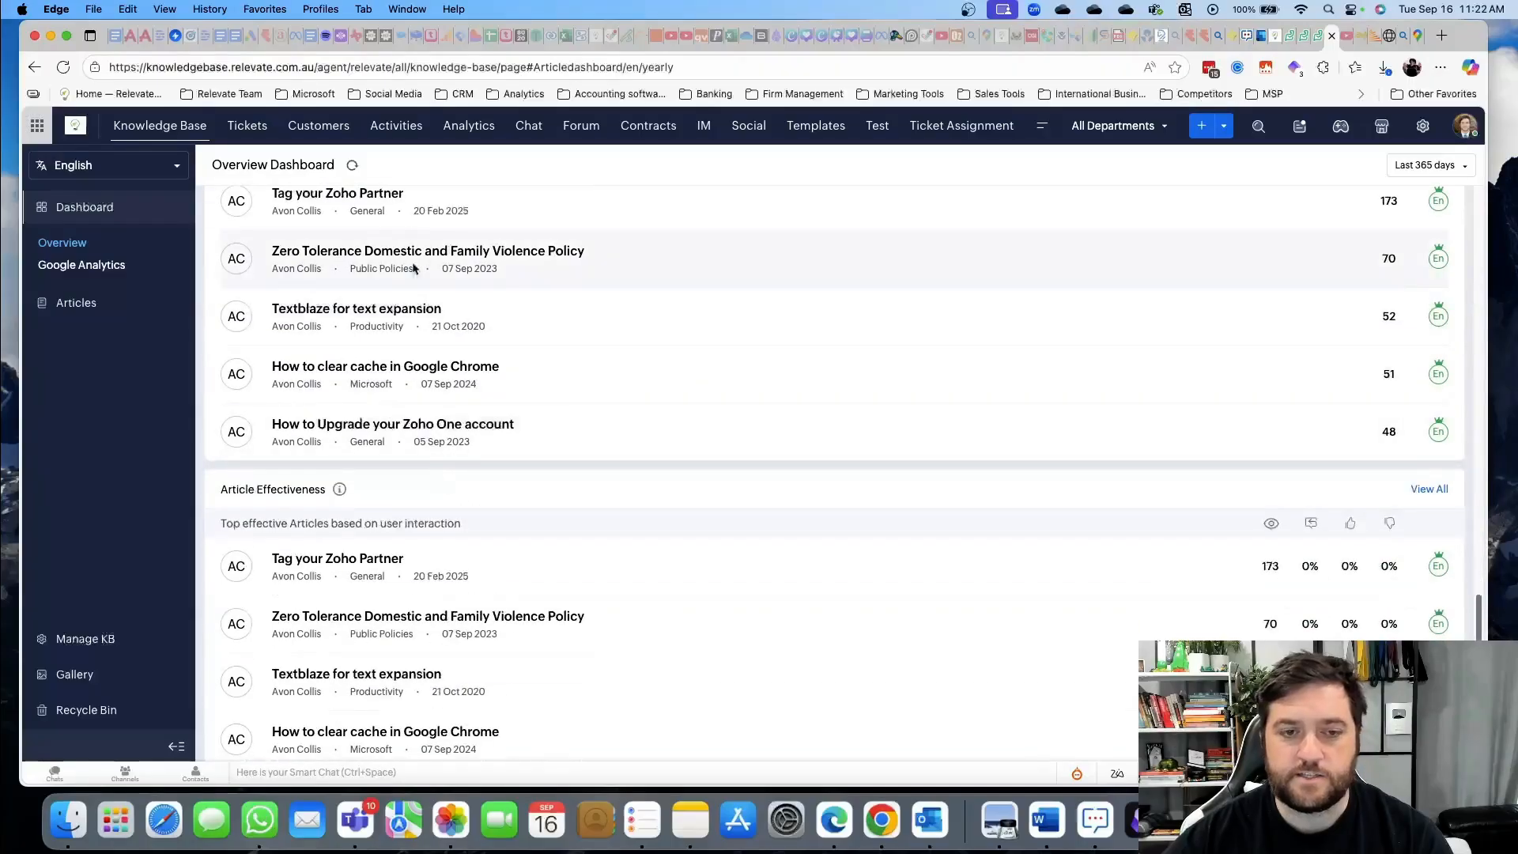
{"action": "scroll", "coordinate": [408, 393], "scroll_direction": "up", "scroll_amount": 2}
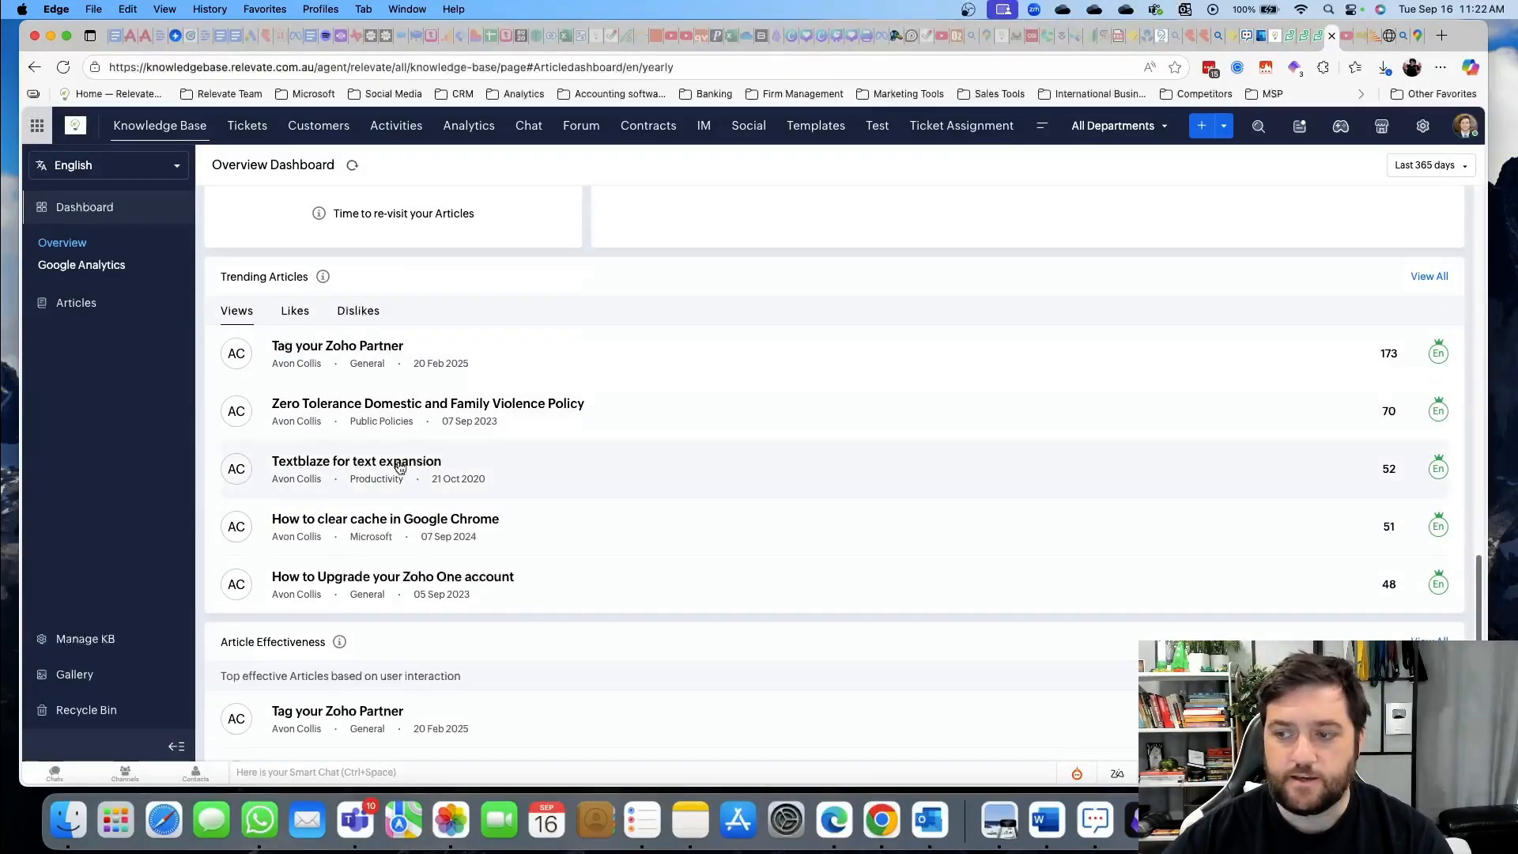
{"action": "scroll", "coordinate": [370, 435], "scroll_direction": "down", "scroll_amount": 3}
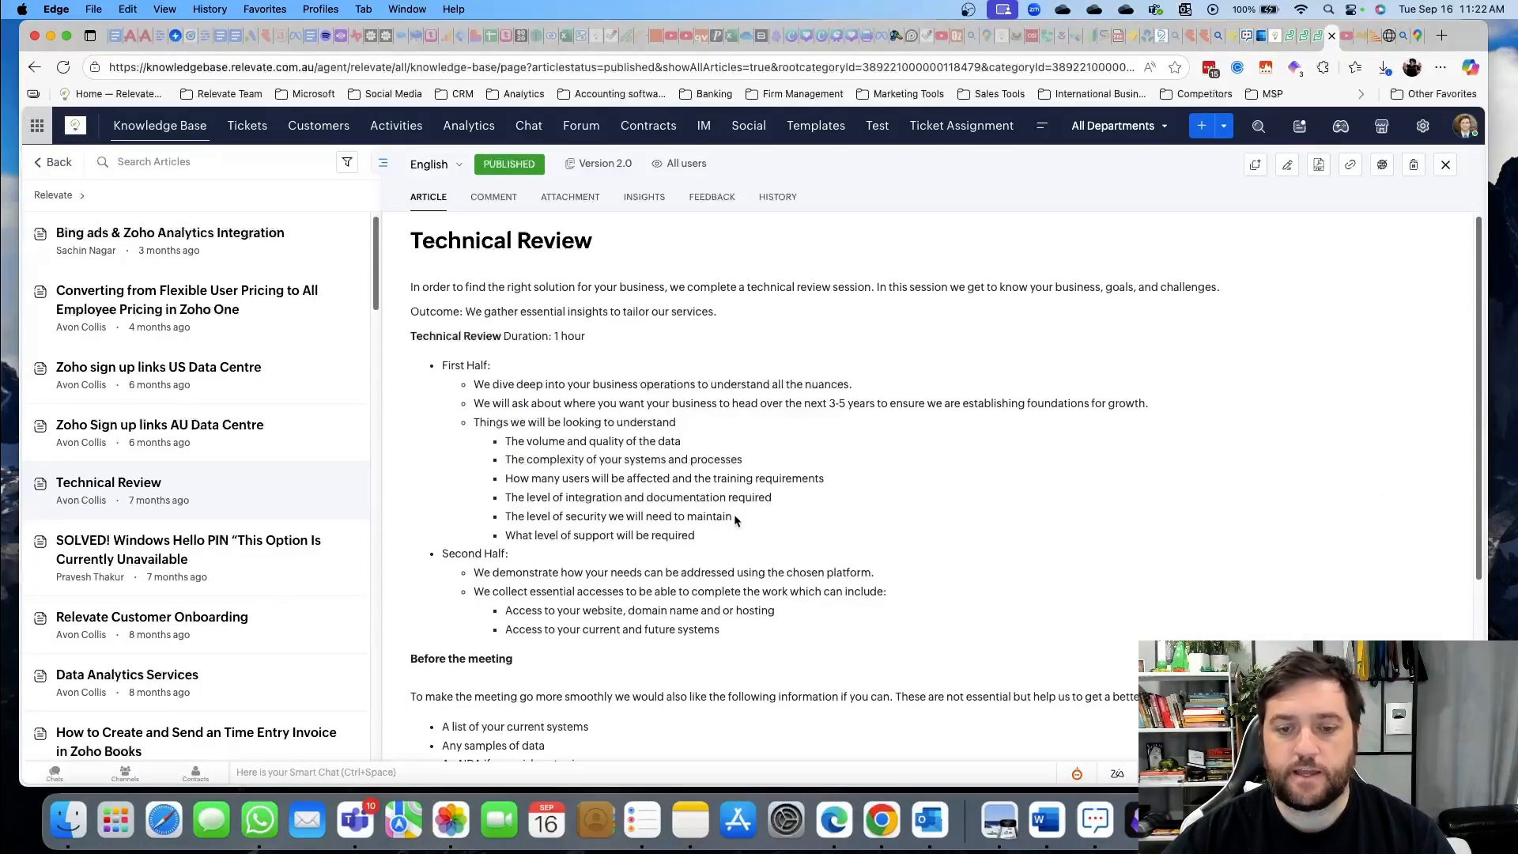
Open the Technical Review article for editing and look through its settings panel
{"action": "scroll", "coordinate": [735, 523], "scroll_direction": "down", "scroll_amount": 3}
{"action": "scroll", "coordinate": [733, 518], "scroll_direction": "up", "scroll_amount": 3}
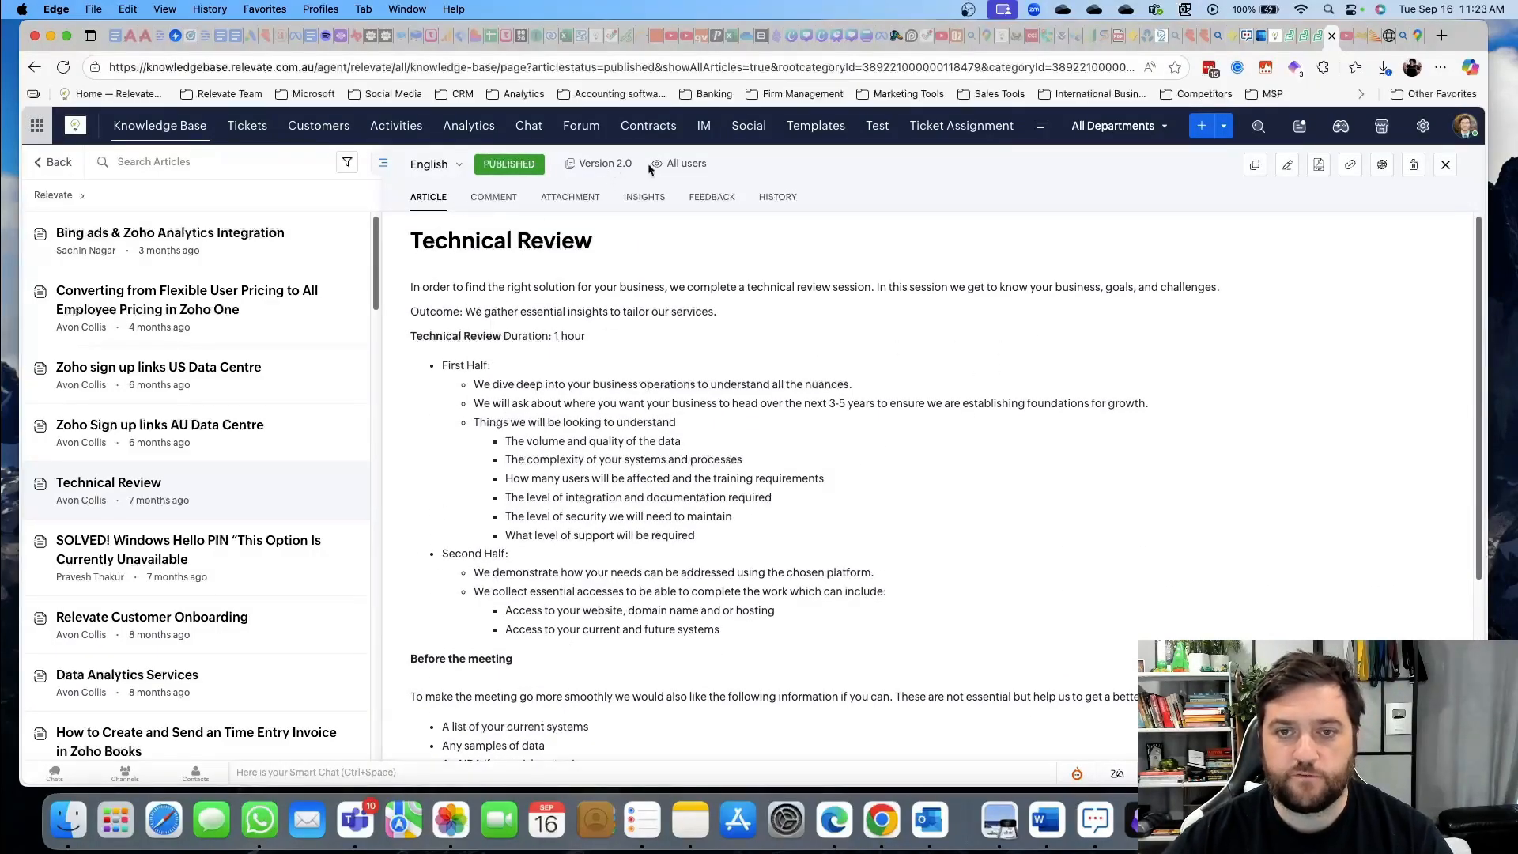
{"action": "left_click_drag", "start_coordinate": [714, 165], "coordinate": [661, 166]}
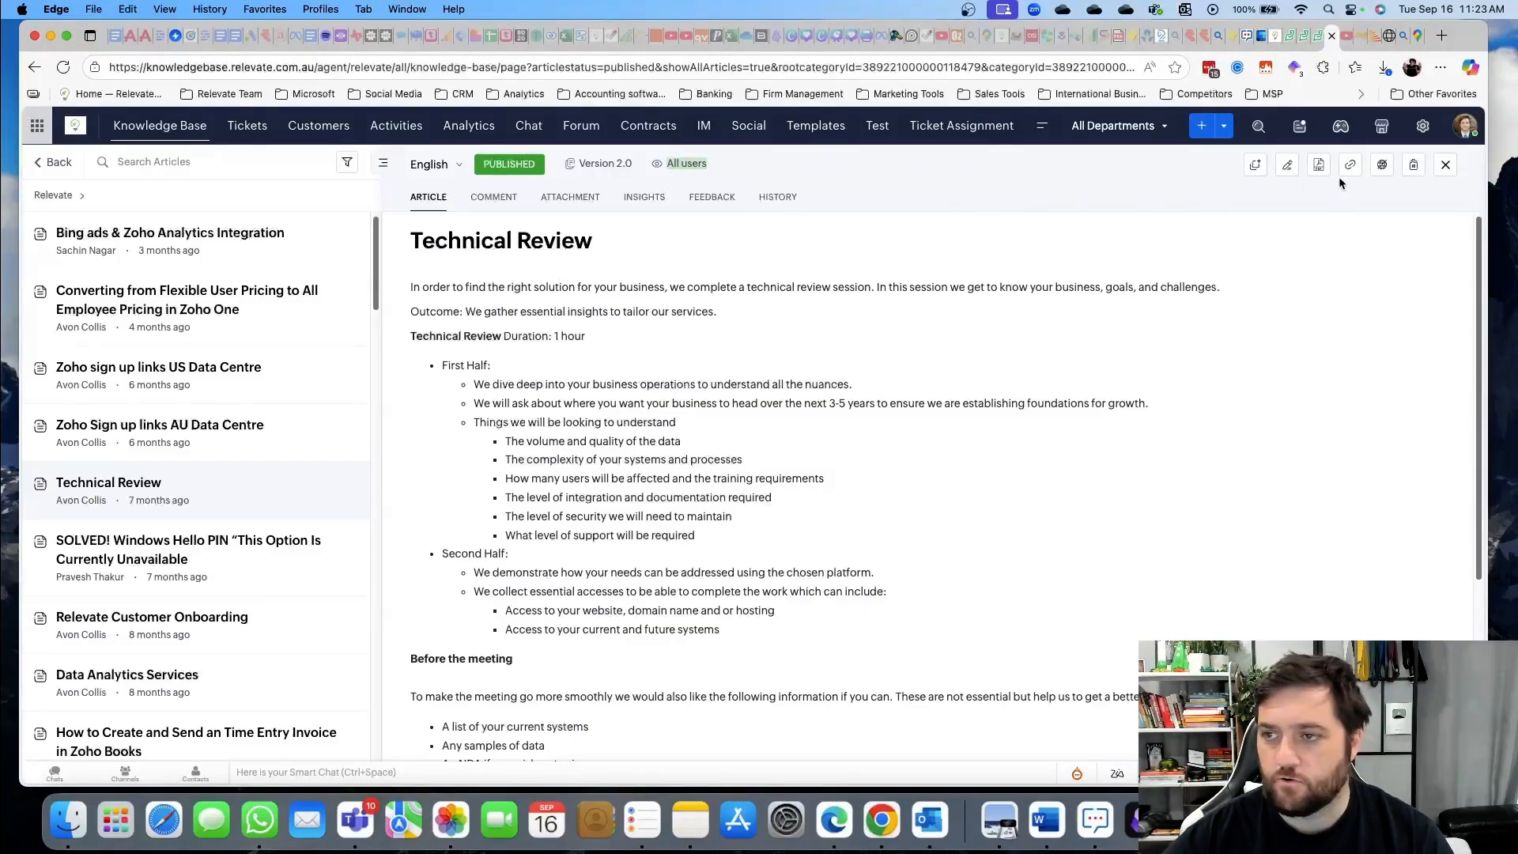
{"action": "left_click", "coordinate": [1286, 168]}
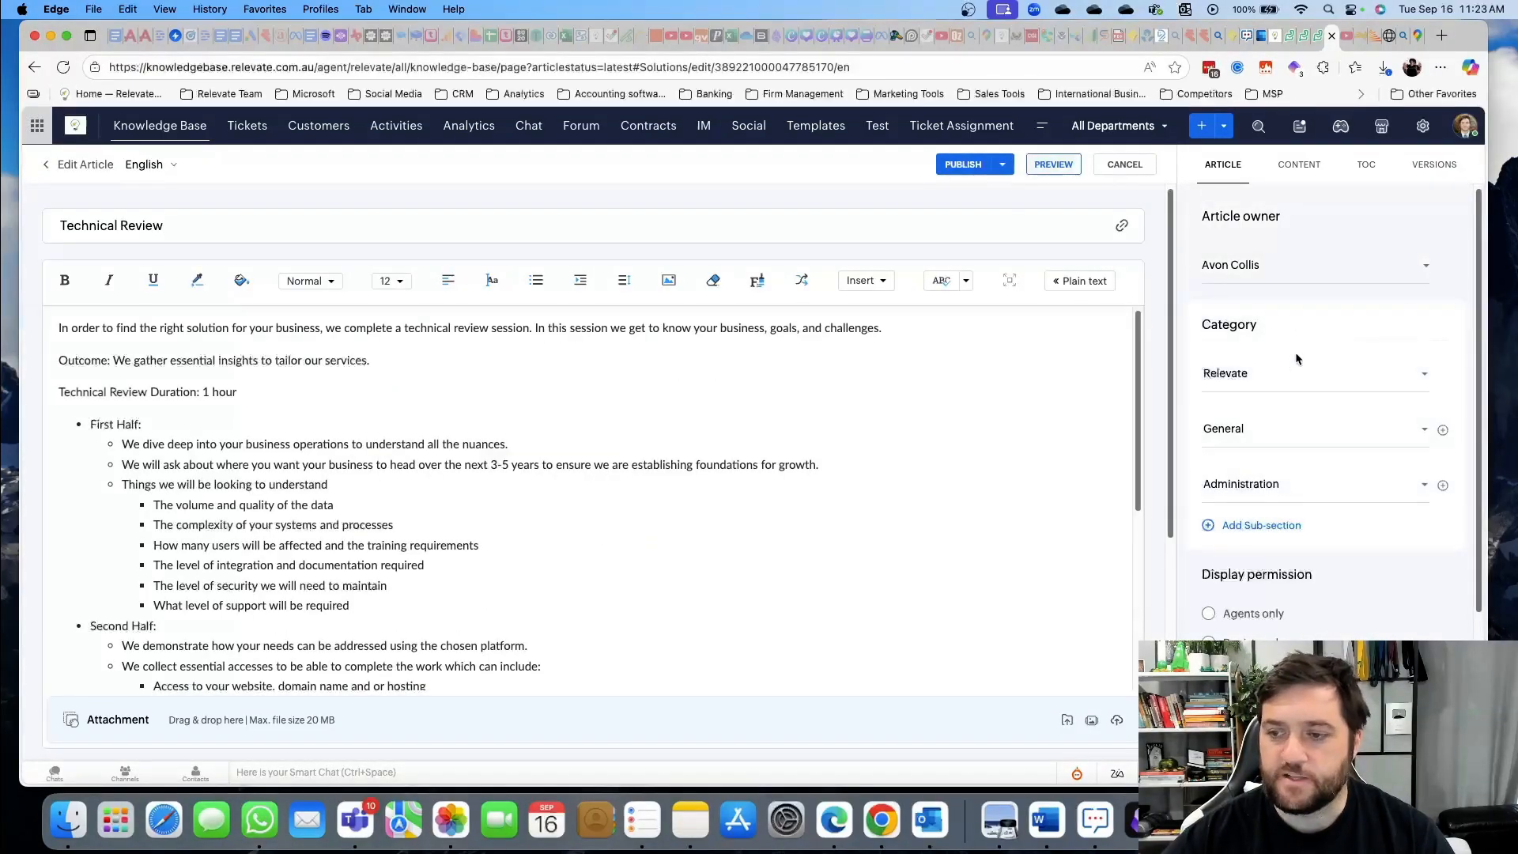
{"action": "scroll", "coordinate": [1292, 509], "scroll_direction": "down", "scroll_amount": 1}
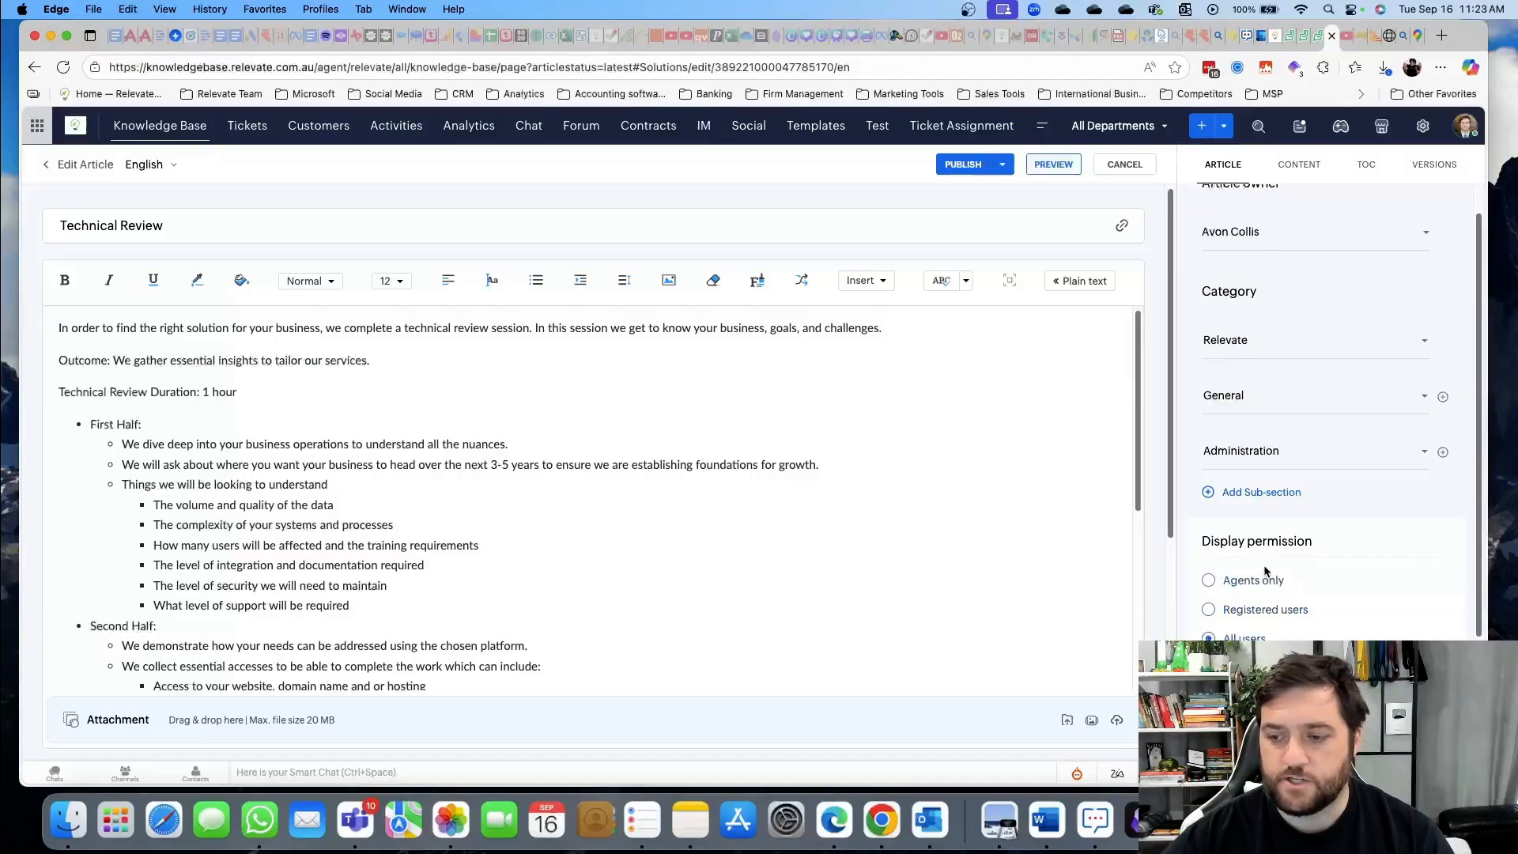
{"action": "scroll", "coordinate": [1249, 572], "scroll_direction": "down", "scroll_amount": 5}
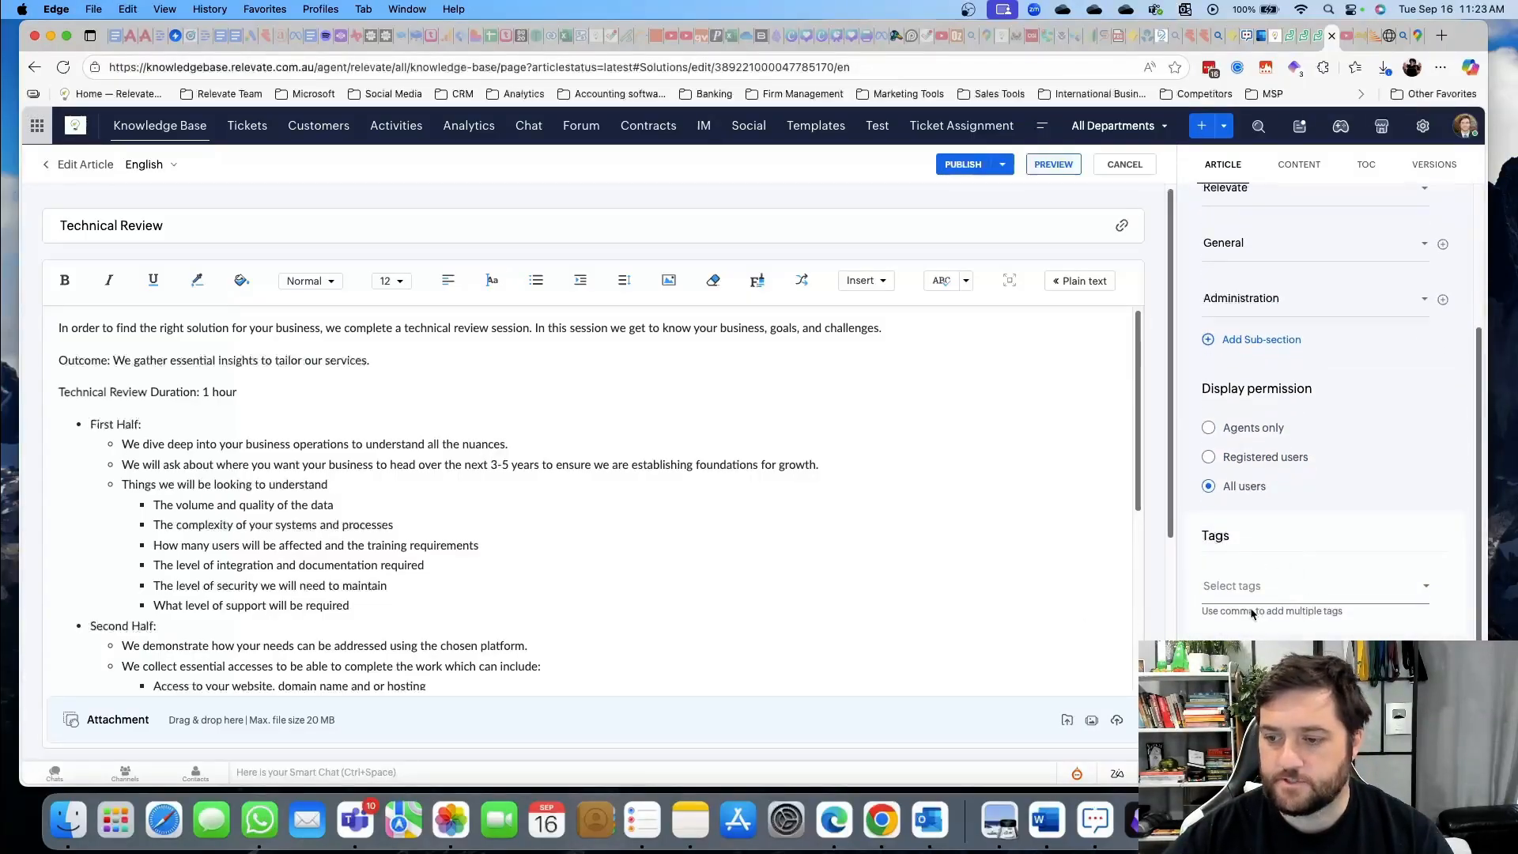
{"action": "scroll", "coordinate": [1226, 592], "scroll_direction": "down", "scroll_amount": 1}
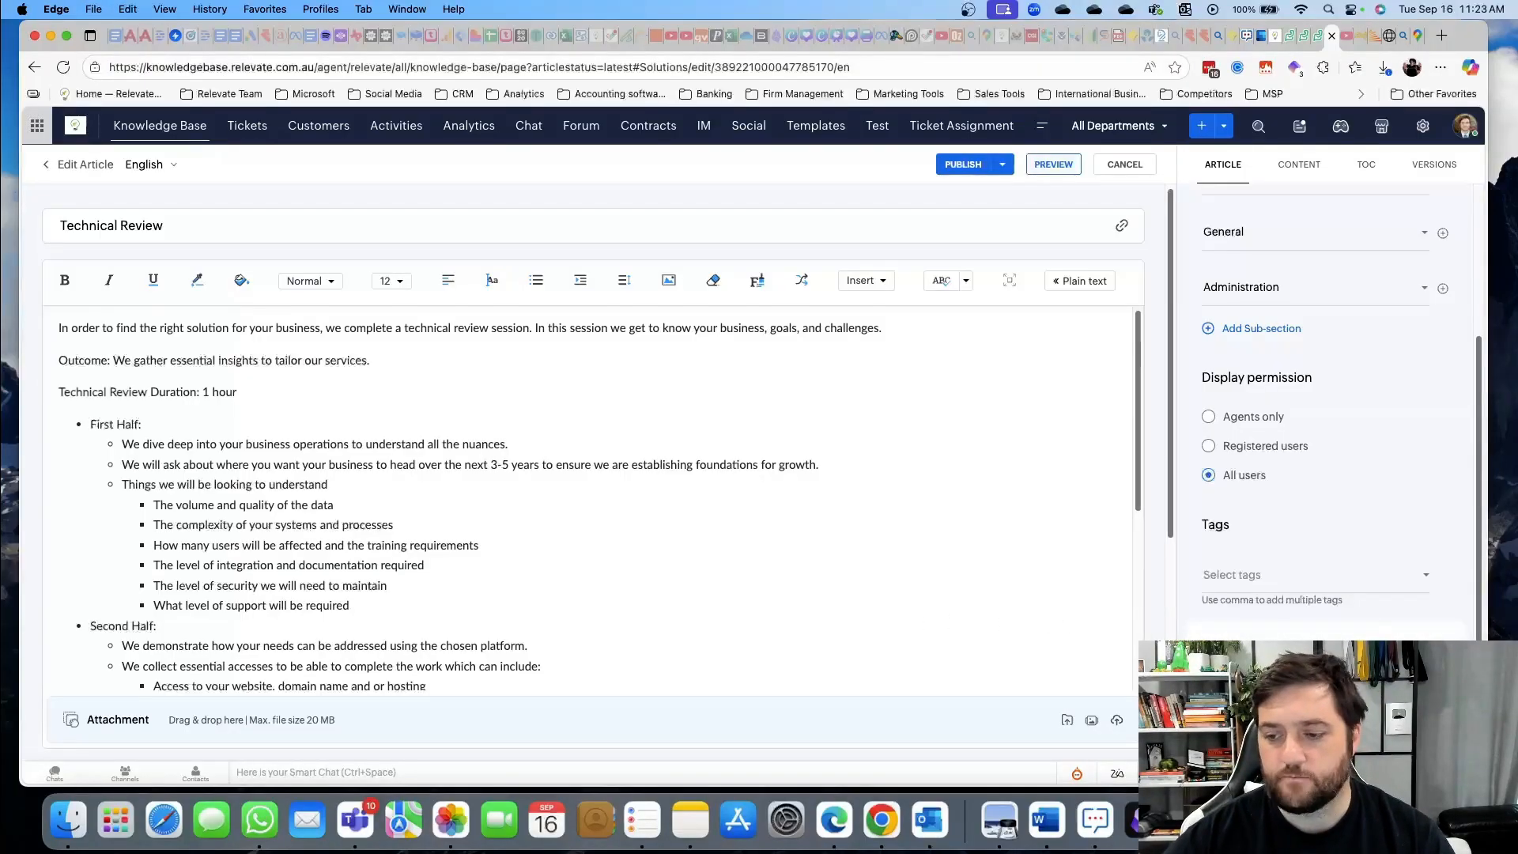
{"action": "scroll", "coordinate": [1315, 474], "scroll_direction": "up", "scroll_amount": 3}
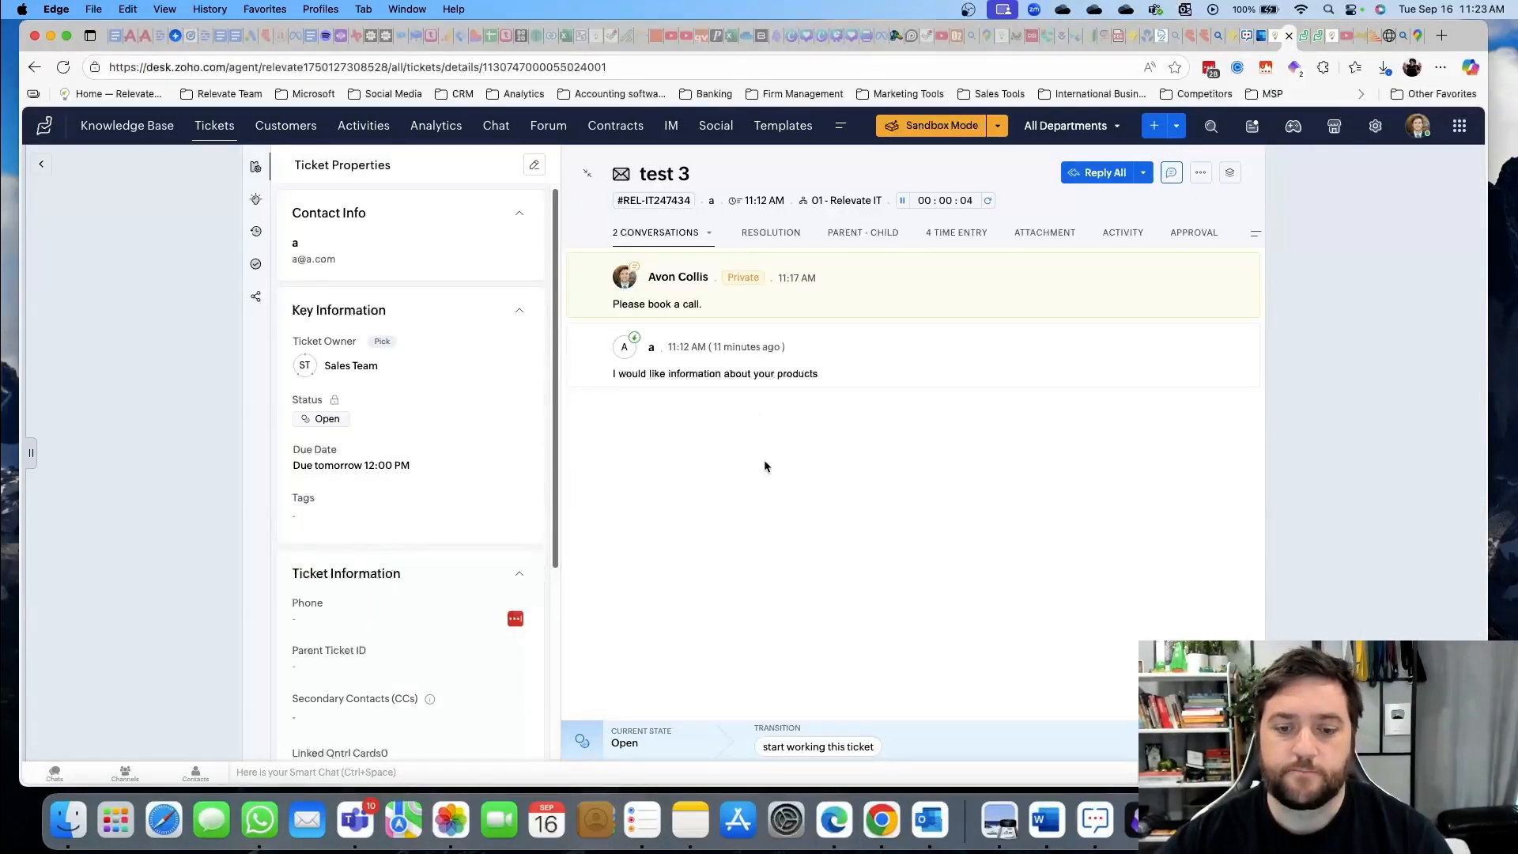
Draft a Reply All opening with 'Hi, thanks for your enquiry here is the booking link: <link>' and select that line
{"action": "left_click", "coordinate": [1108, 174]}
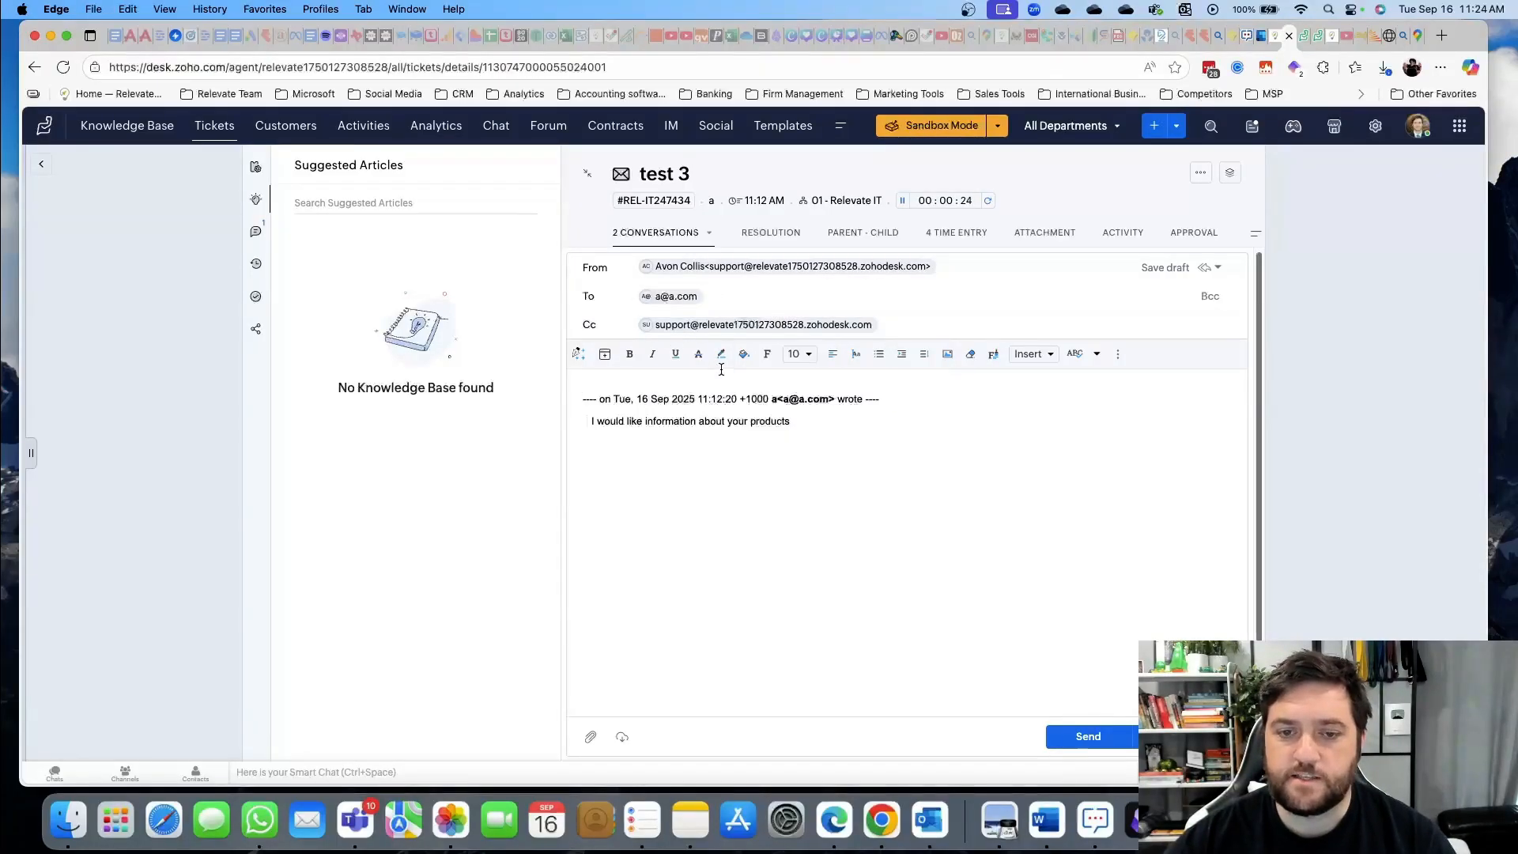
{"action": "key", "text": "Return"}
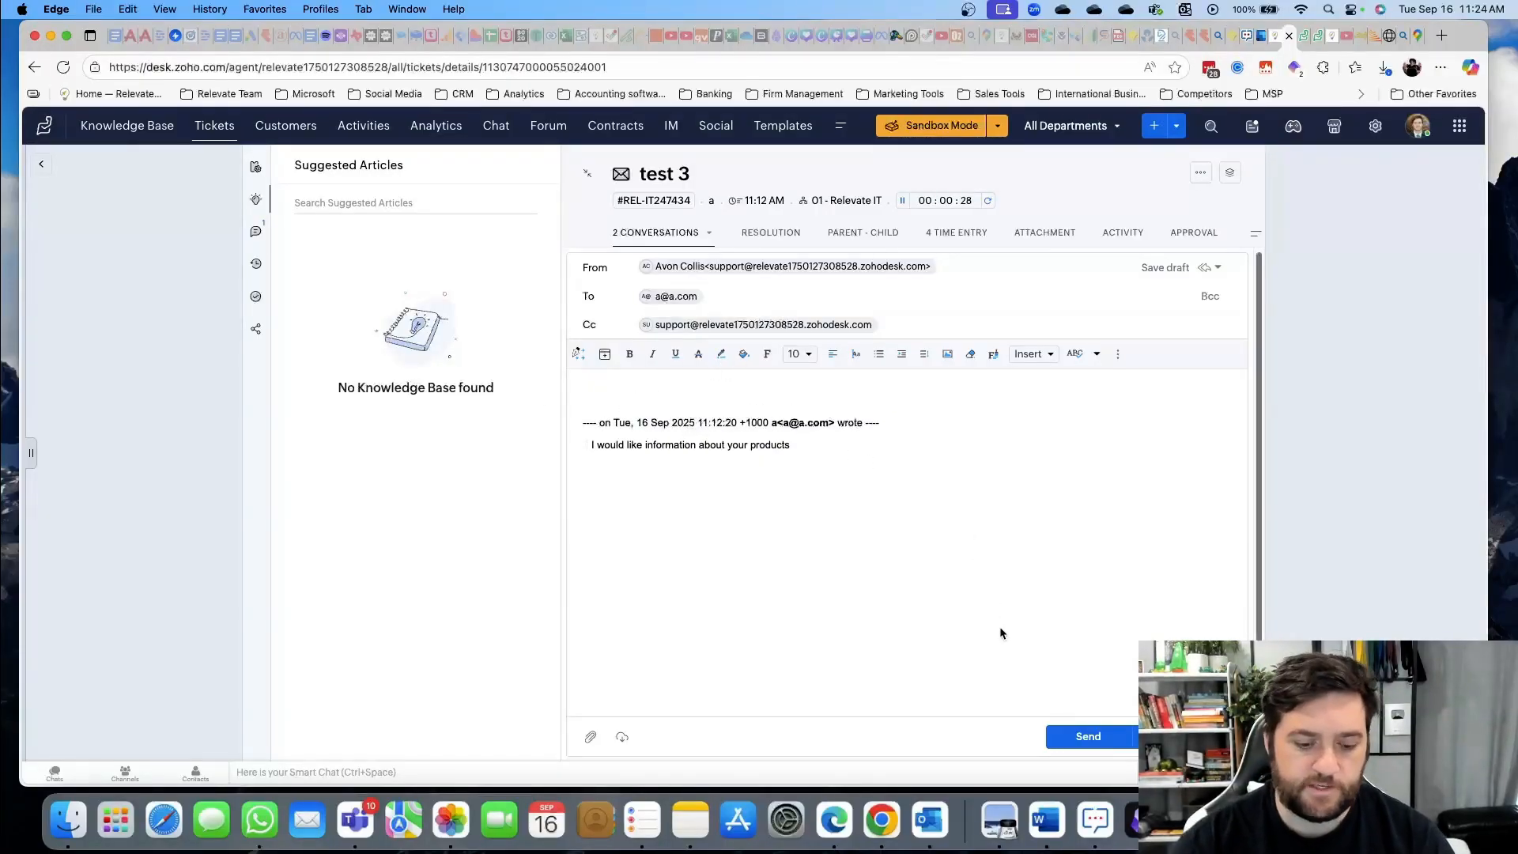
{"action": "type", "text": "Hi, thanks for your en"}
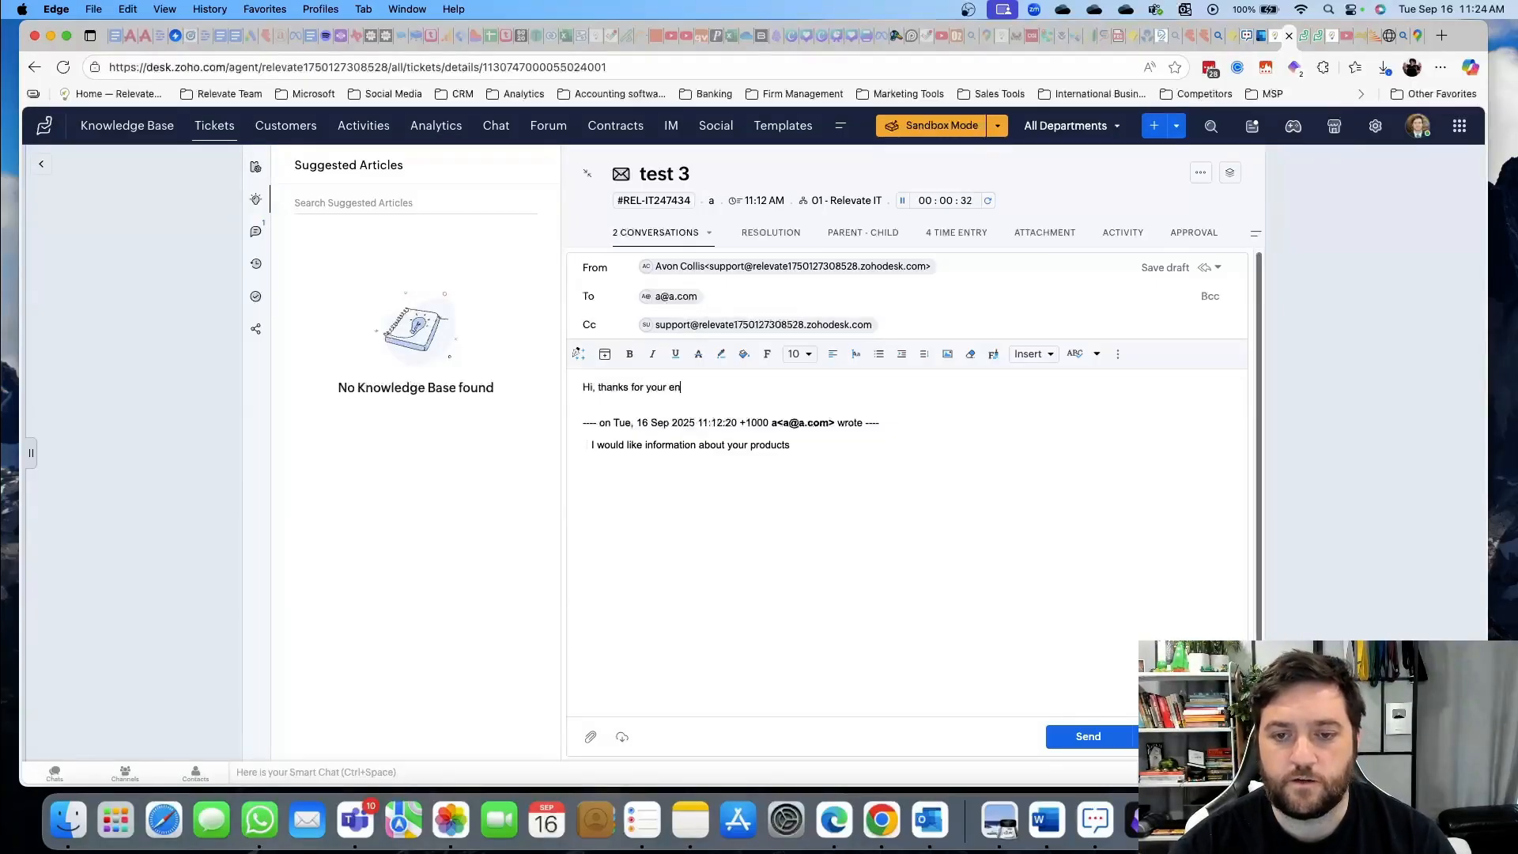
{"action": "type", "text": "quiry her"}
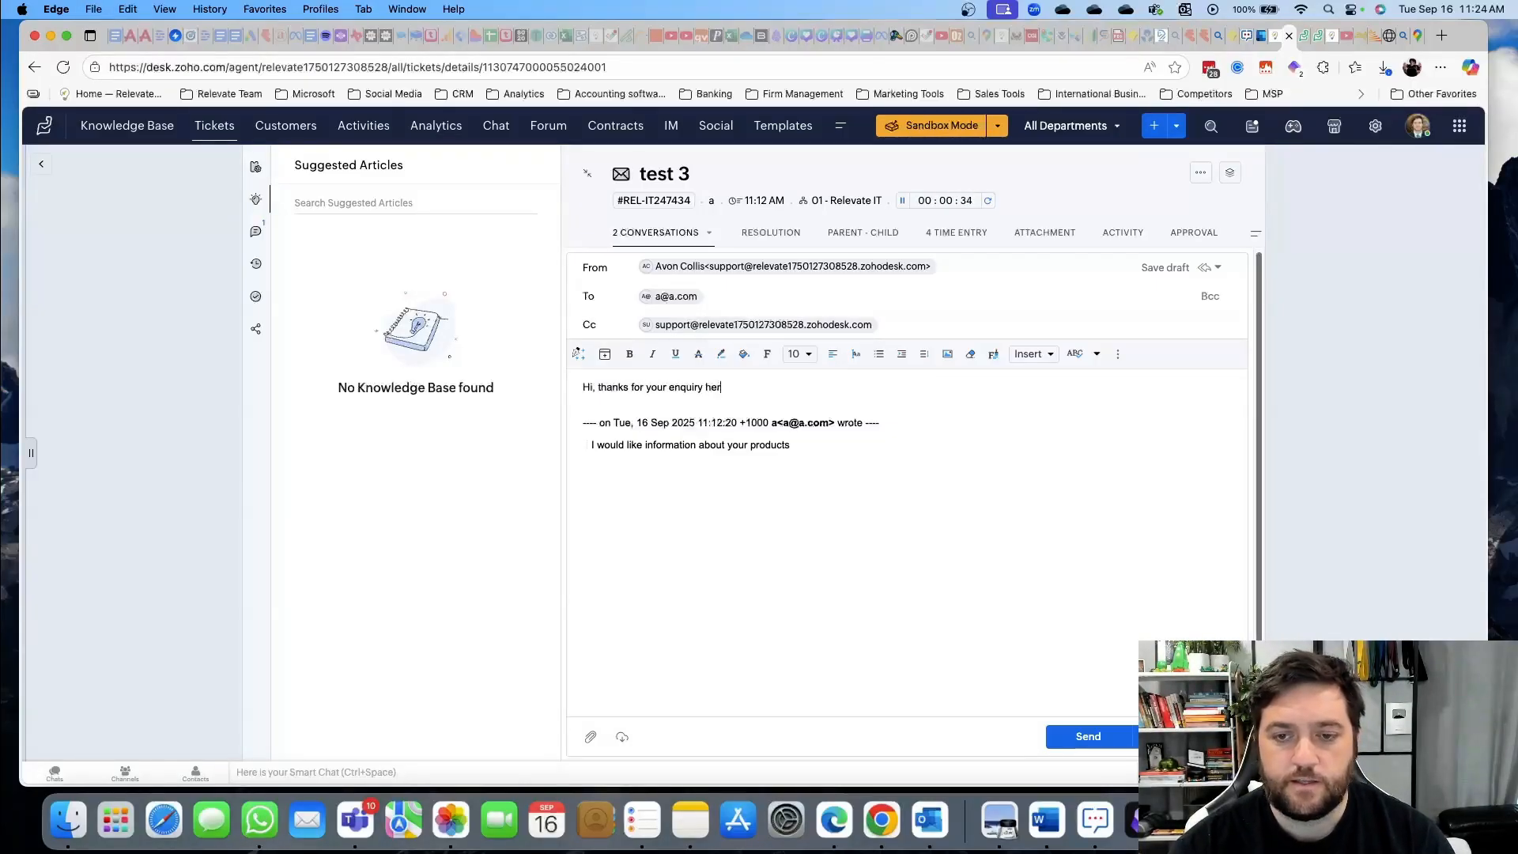
{"action": "type", "text": "e is the booking link"}
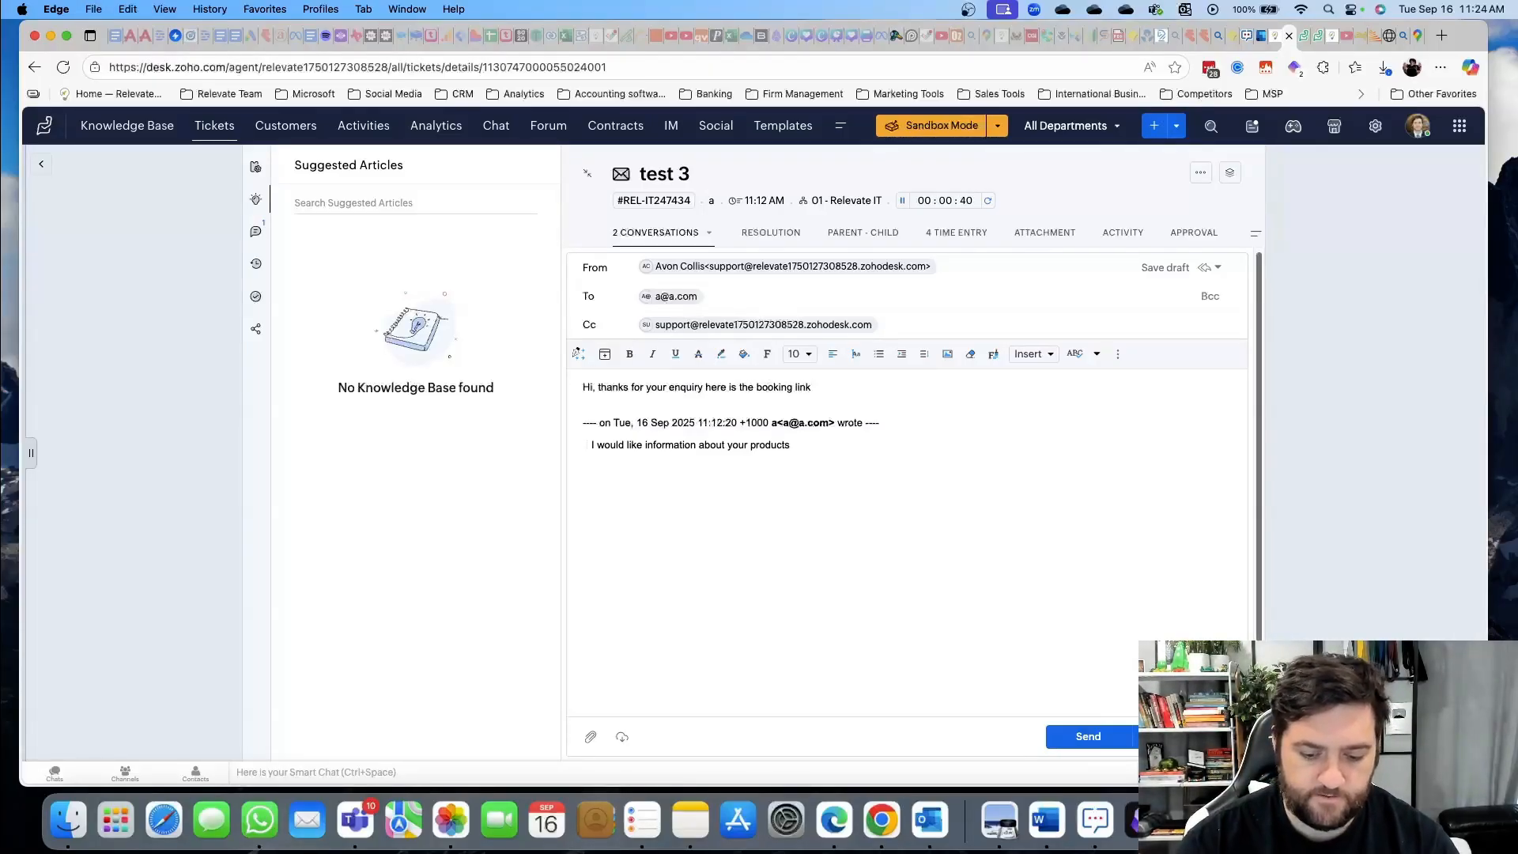
{"action": "type", "text": ":  <link>"}
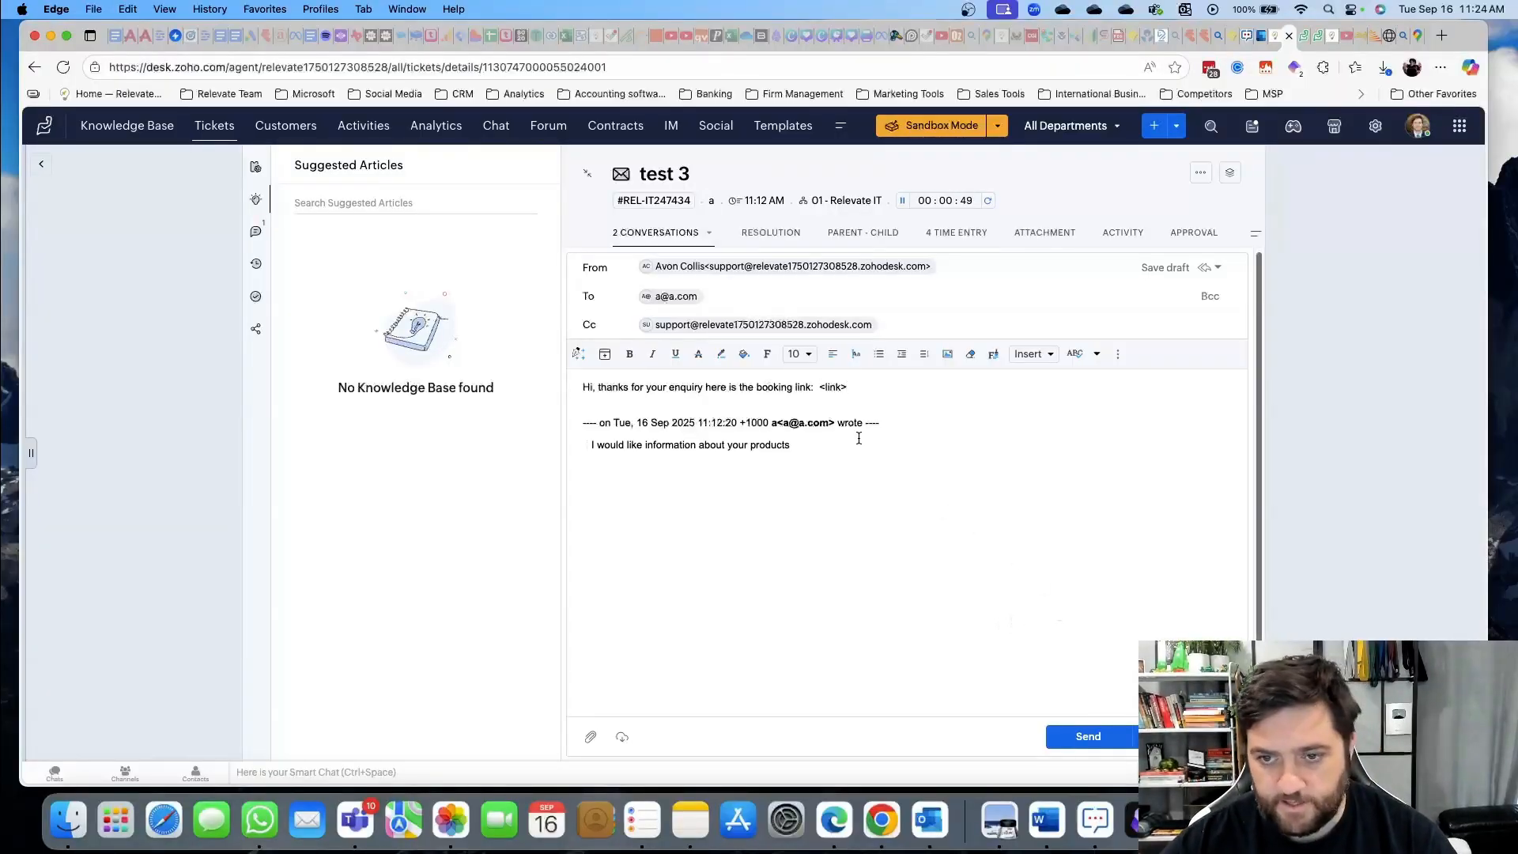
{"action": "left_click_drag", "start_coordinate": [863, 387], "coordinate": [582, 385]}
{"action": "key", "text": "super+c"}
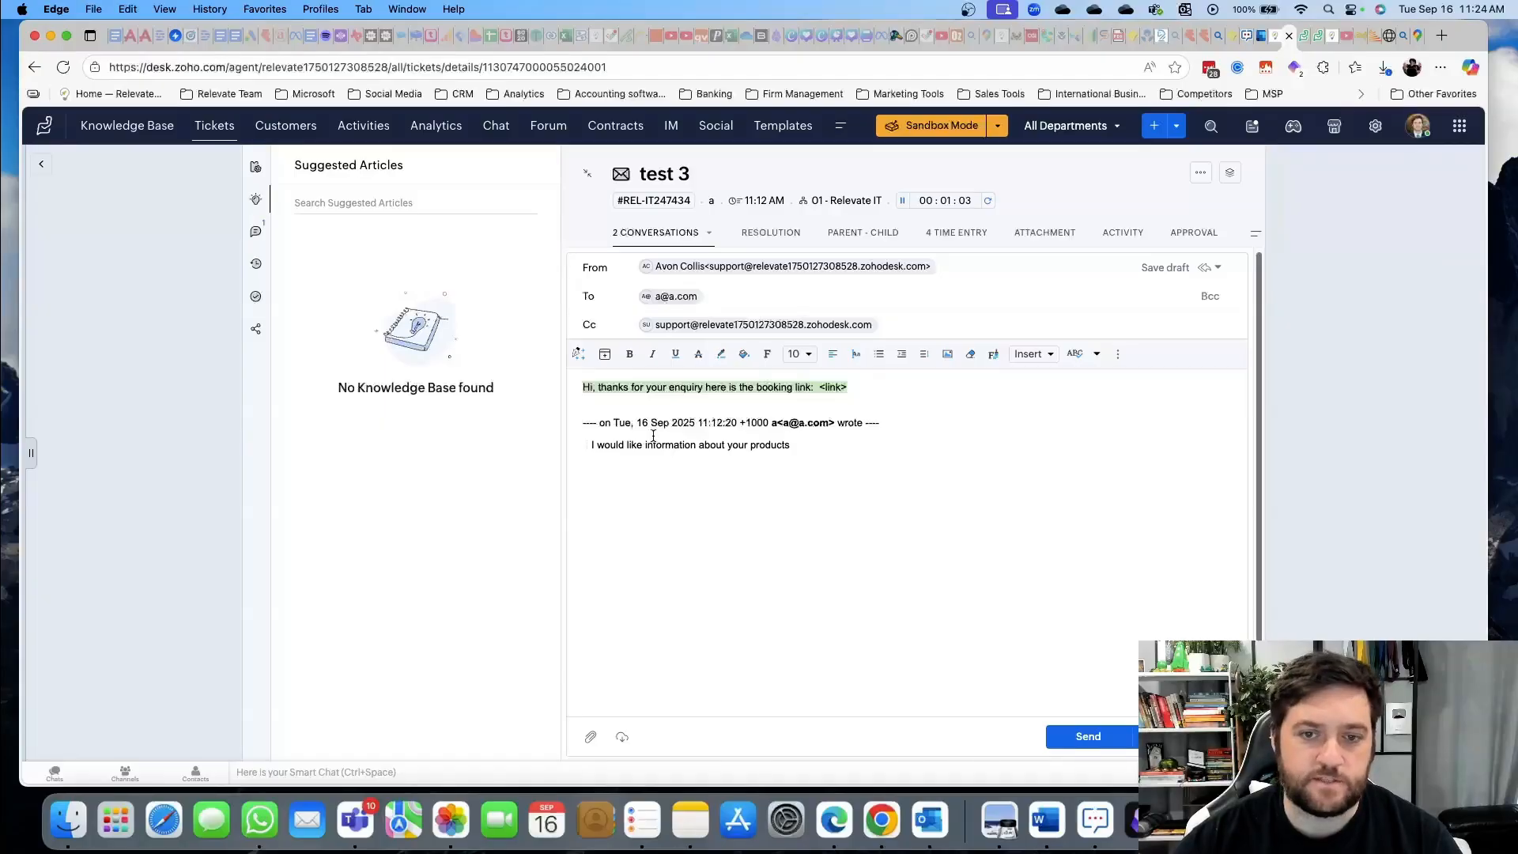
{"action": "mouse_move", "coordinate": [579, 360]}
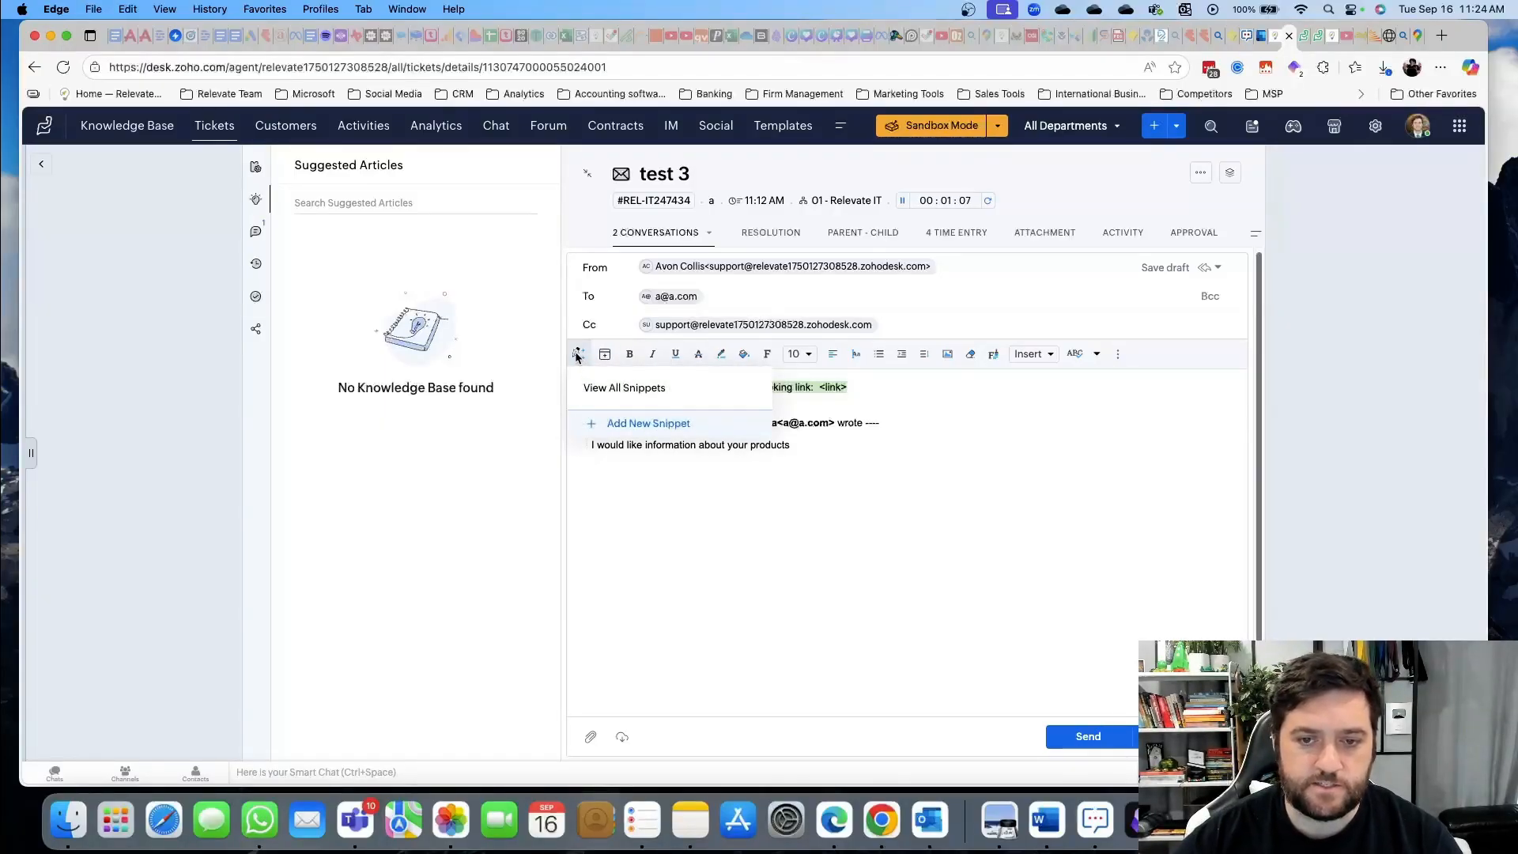
Save the booking-link line as a personal snippet named Book-a-meeting, then select the reply's first line
{"action": "left_click", "coordinate": [576, 355]}
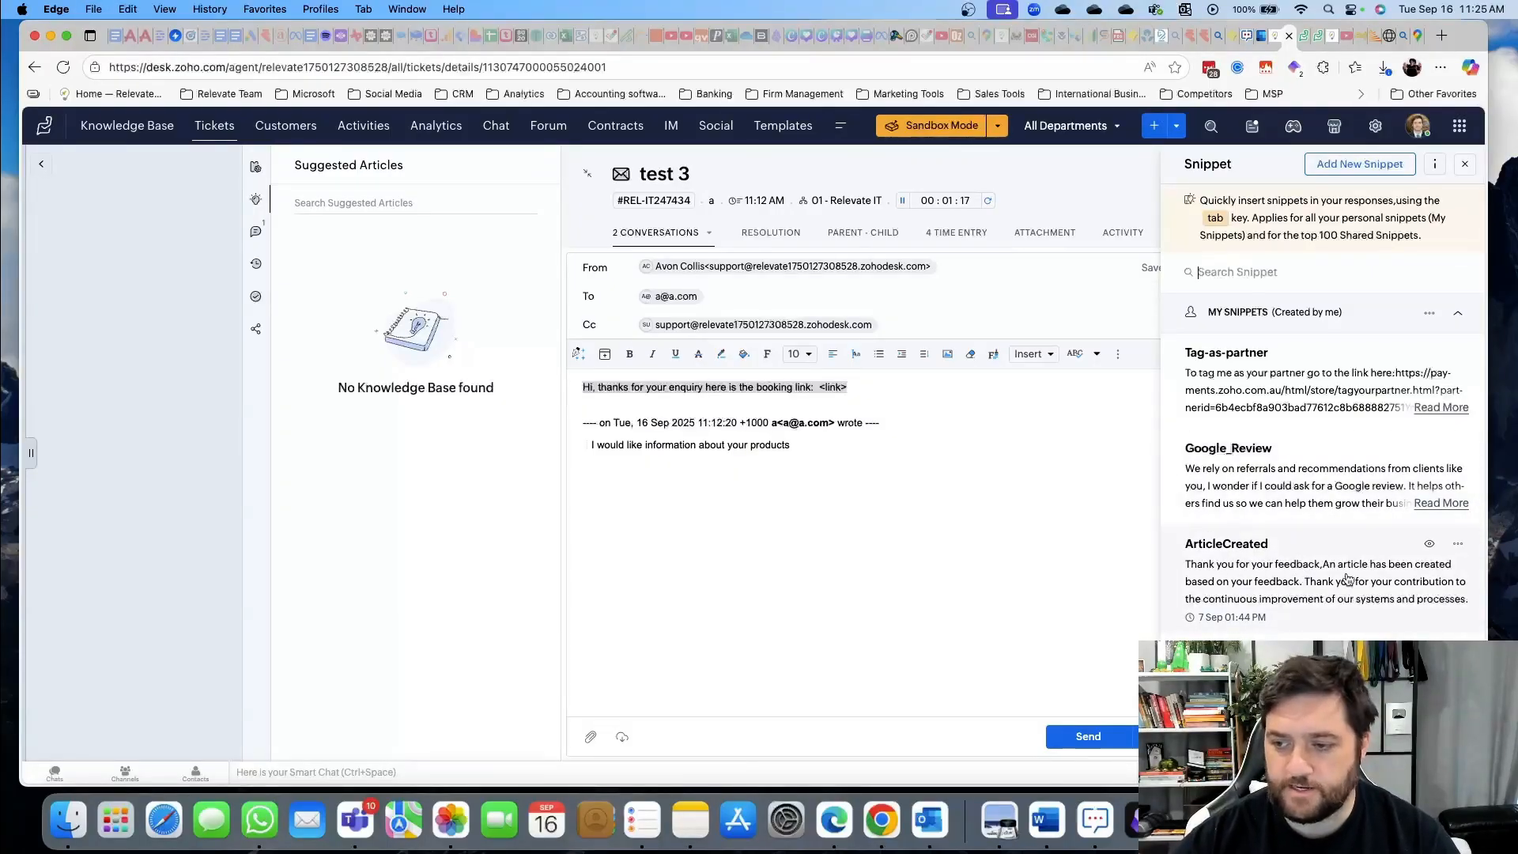
{"action": "left_click", "coordinate": [796, 494]}
{"action": "left_click", "coordinate": [578, 326]}
{"action": "left_click", "coordinate": [578, 326]}
{"action": "left_click", "coordinate": [578, 325]}
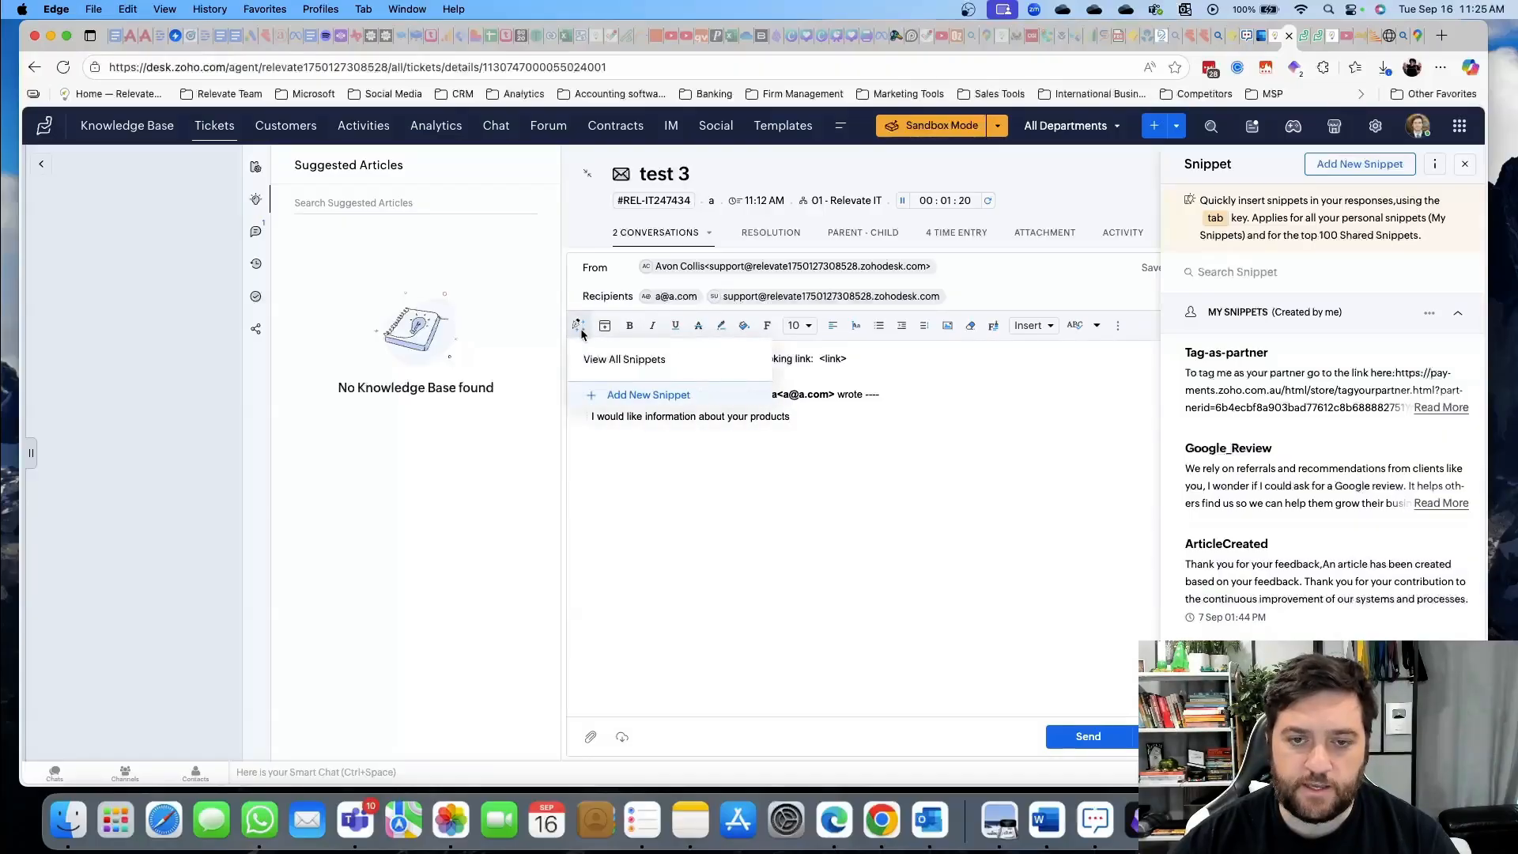
{"action": "left_click", "coordinate": [632, 393]}
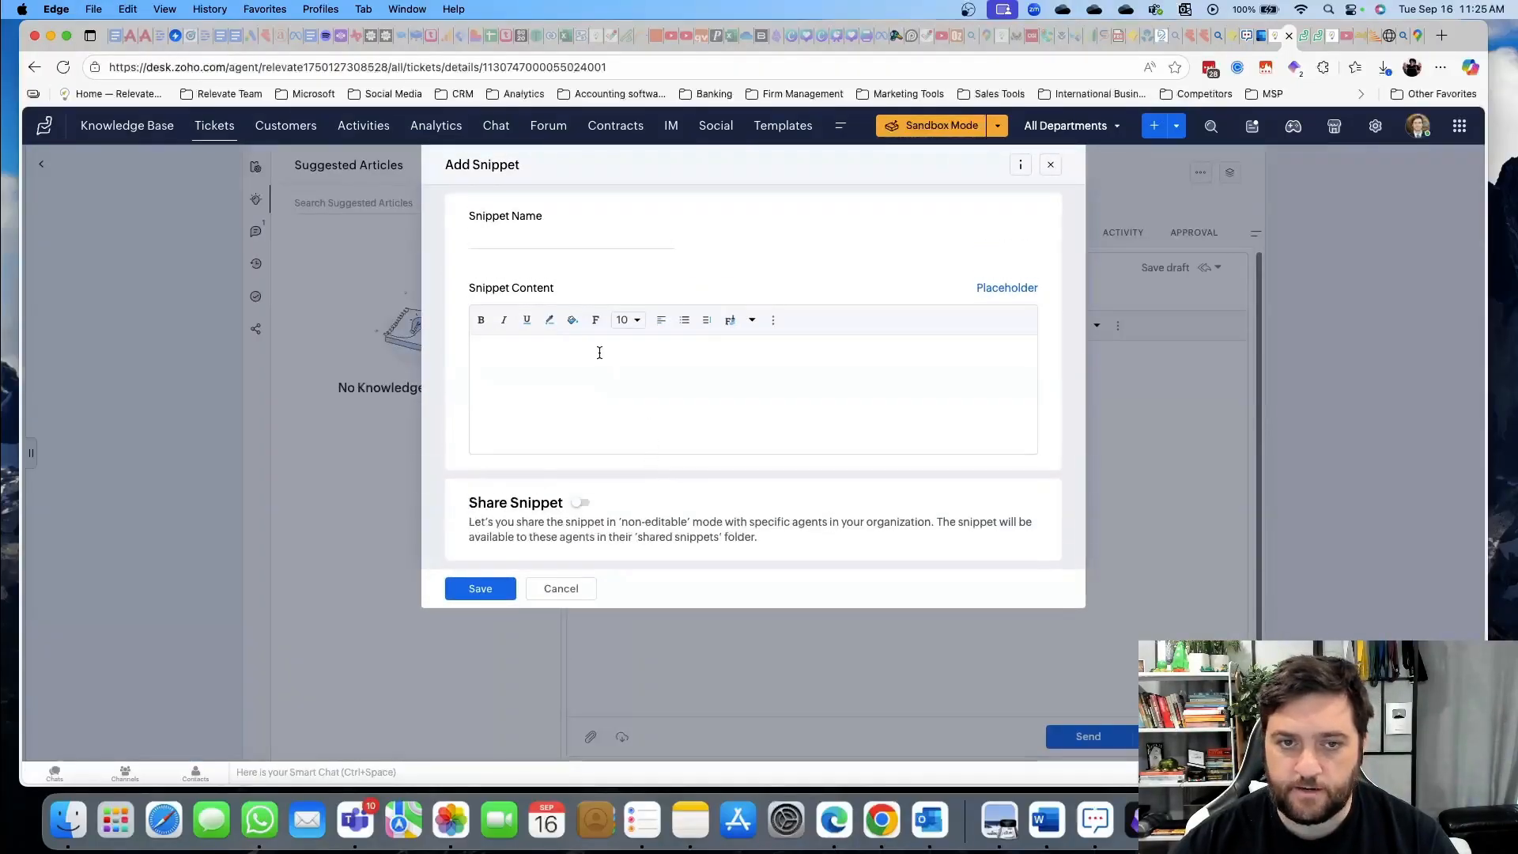
{"action": "key", "text": "super+v"}
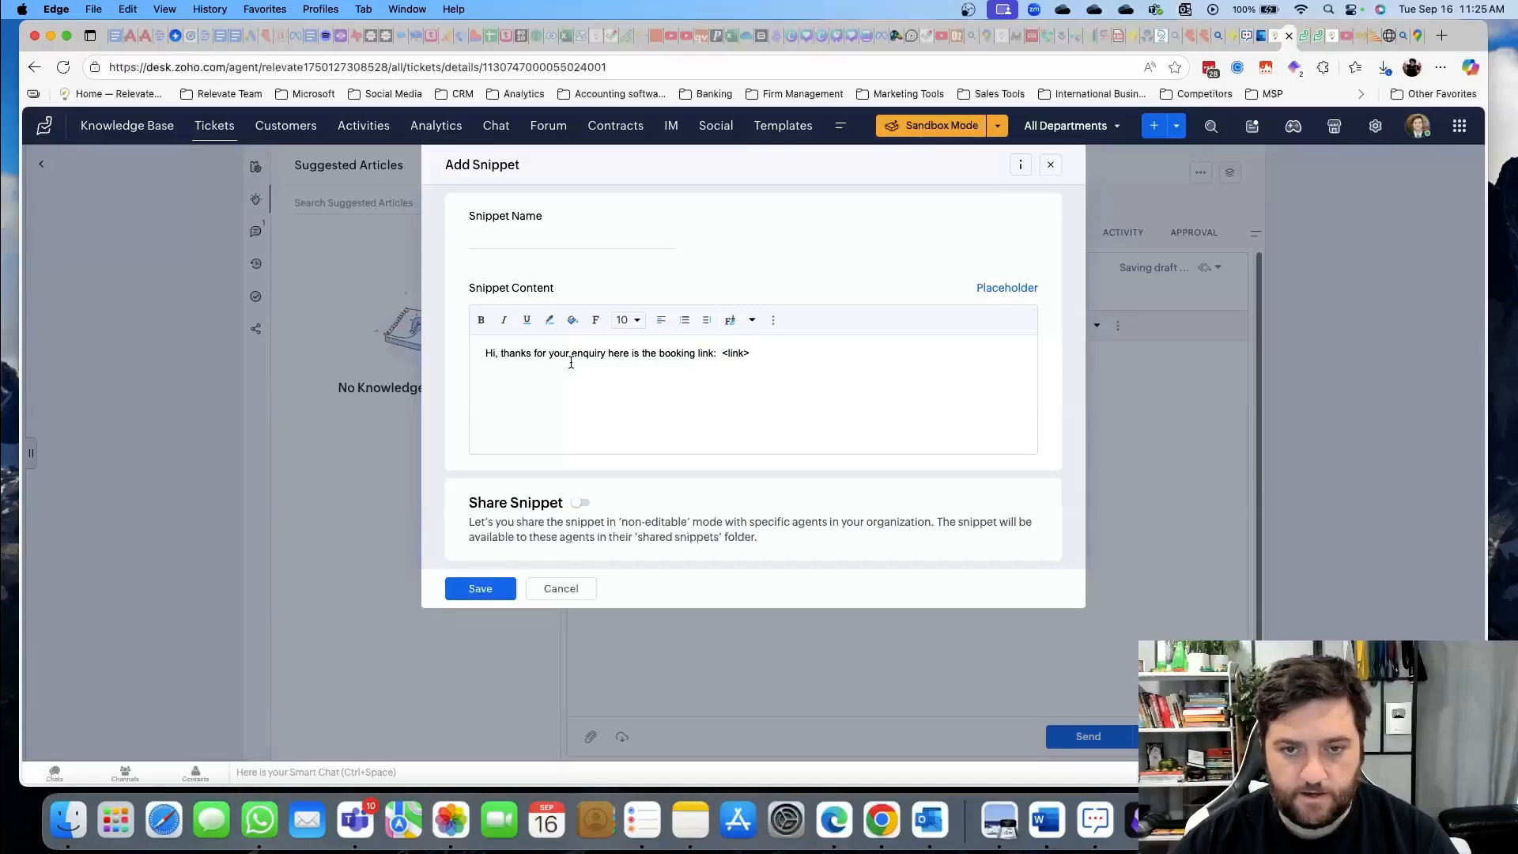
{"action": "left_click", "coordinate": [568, 247]}
{"action": "type", "text": "Book-a-meeting"}
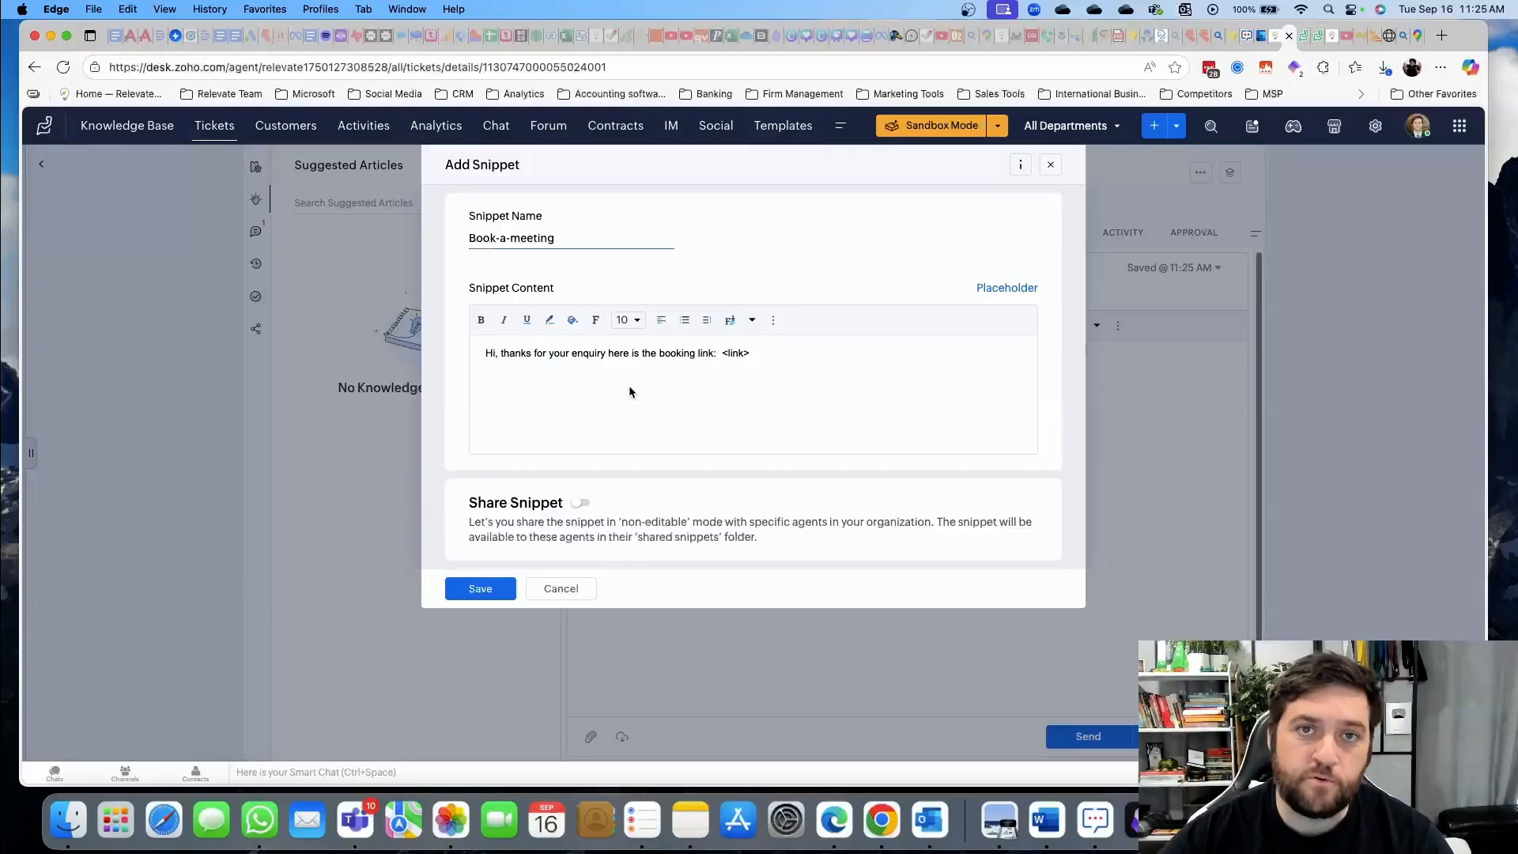
{"action": "left_click", "coordinate": [478, 593]}
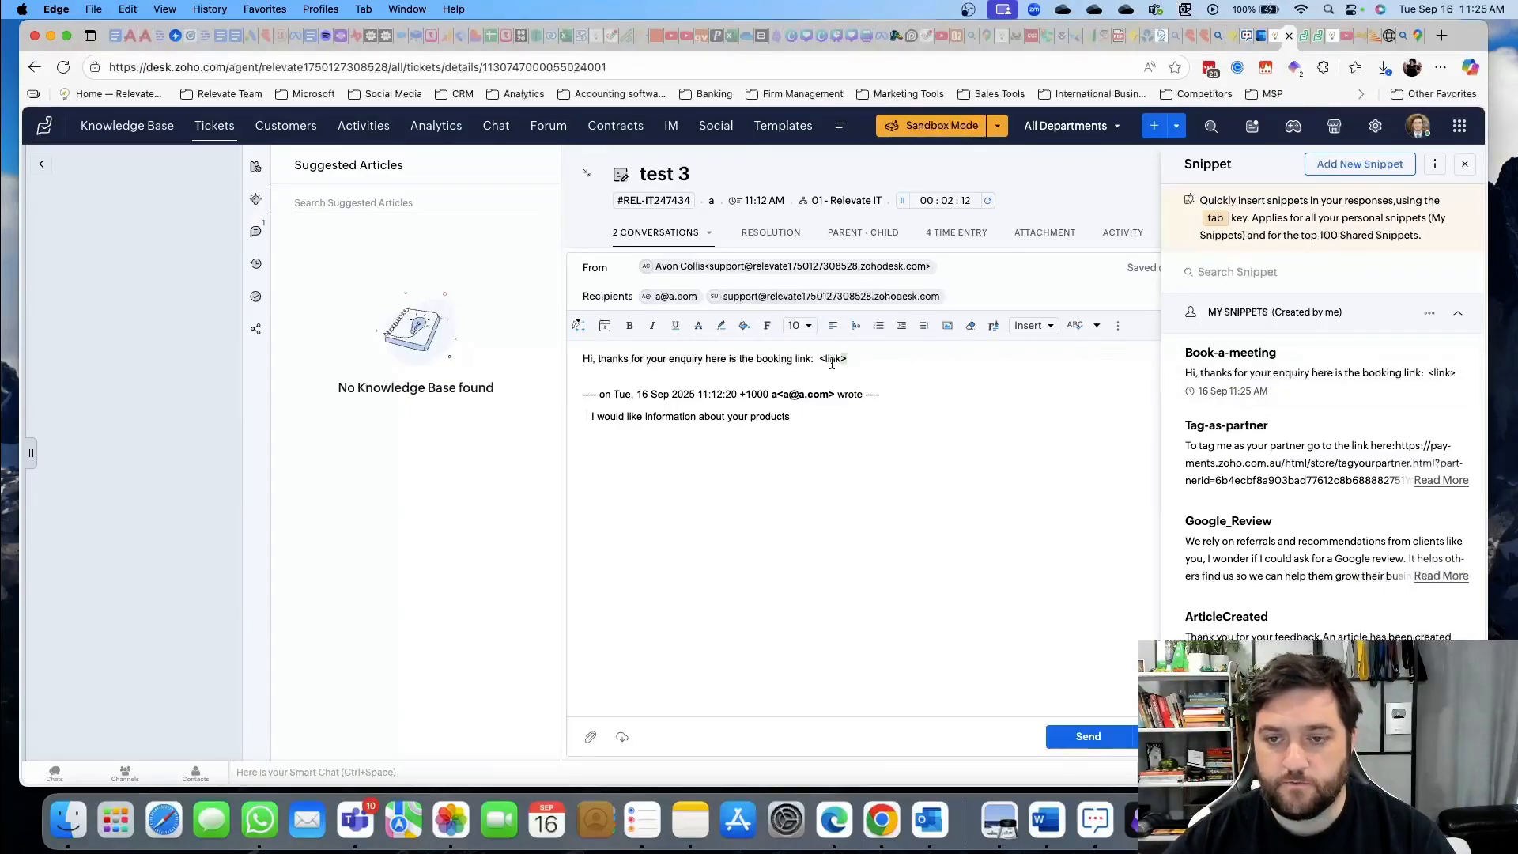
{"action": "triple_click", "coordinate": [578, 360]}
Replace the reply's first line with the Book-a-meeting snippet
{"action": "key", "text": "BackSpace"}
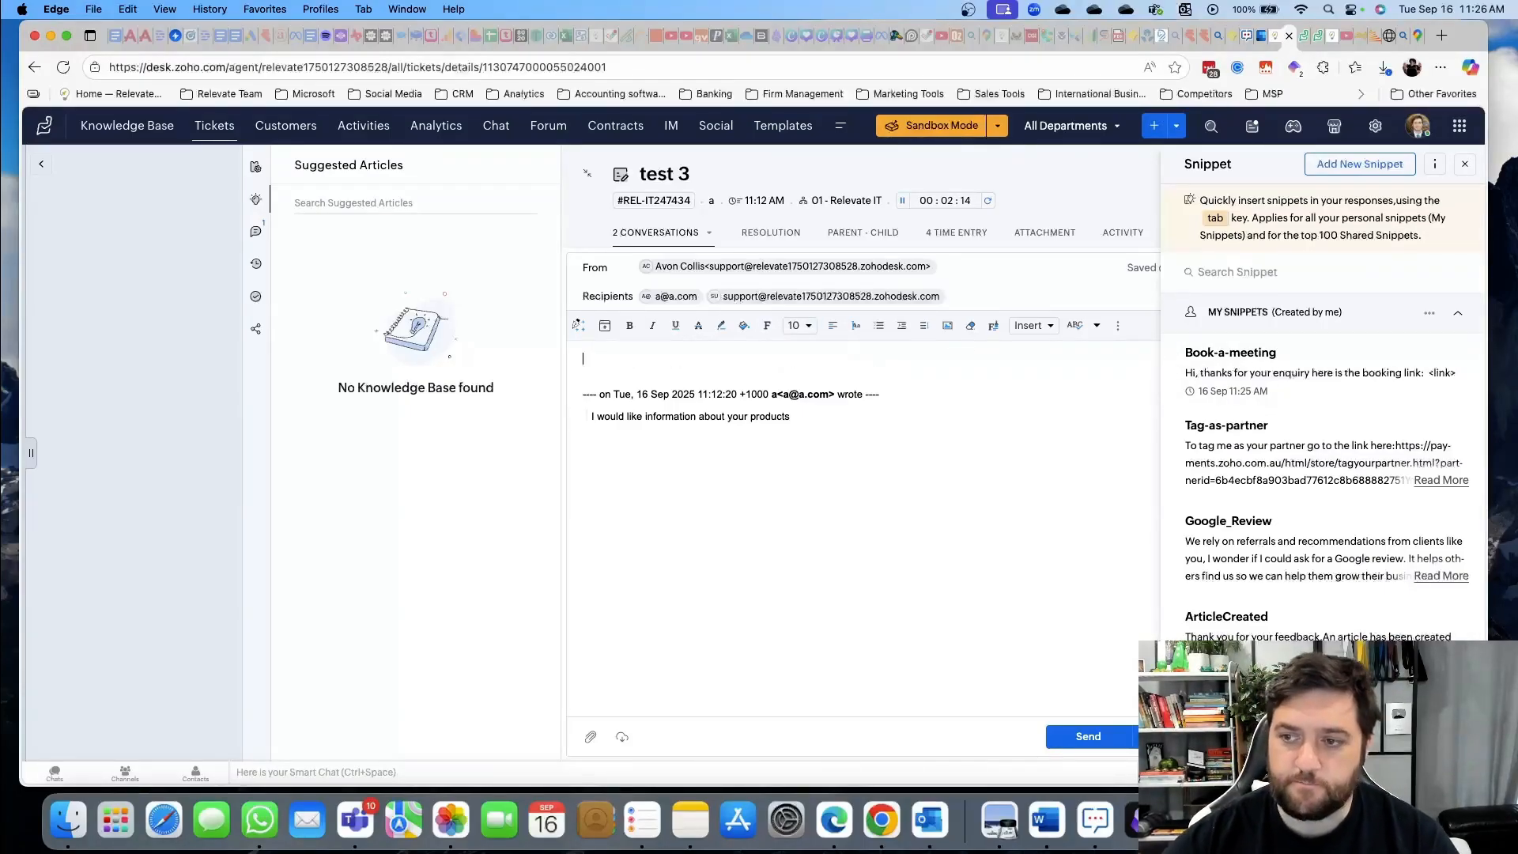
{"action": "left_click", "coordinate": [1349, 383]}
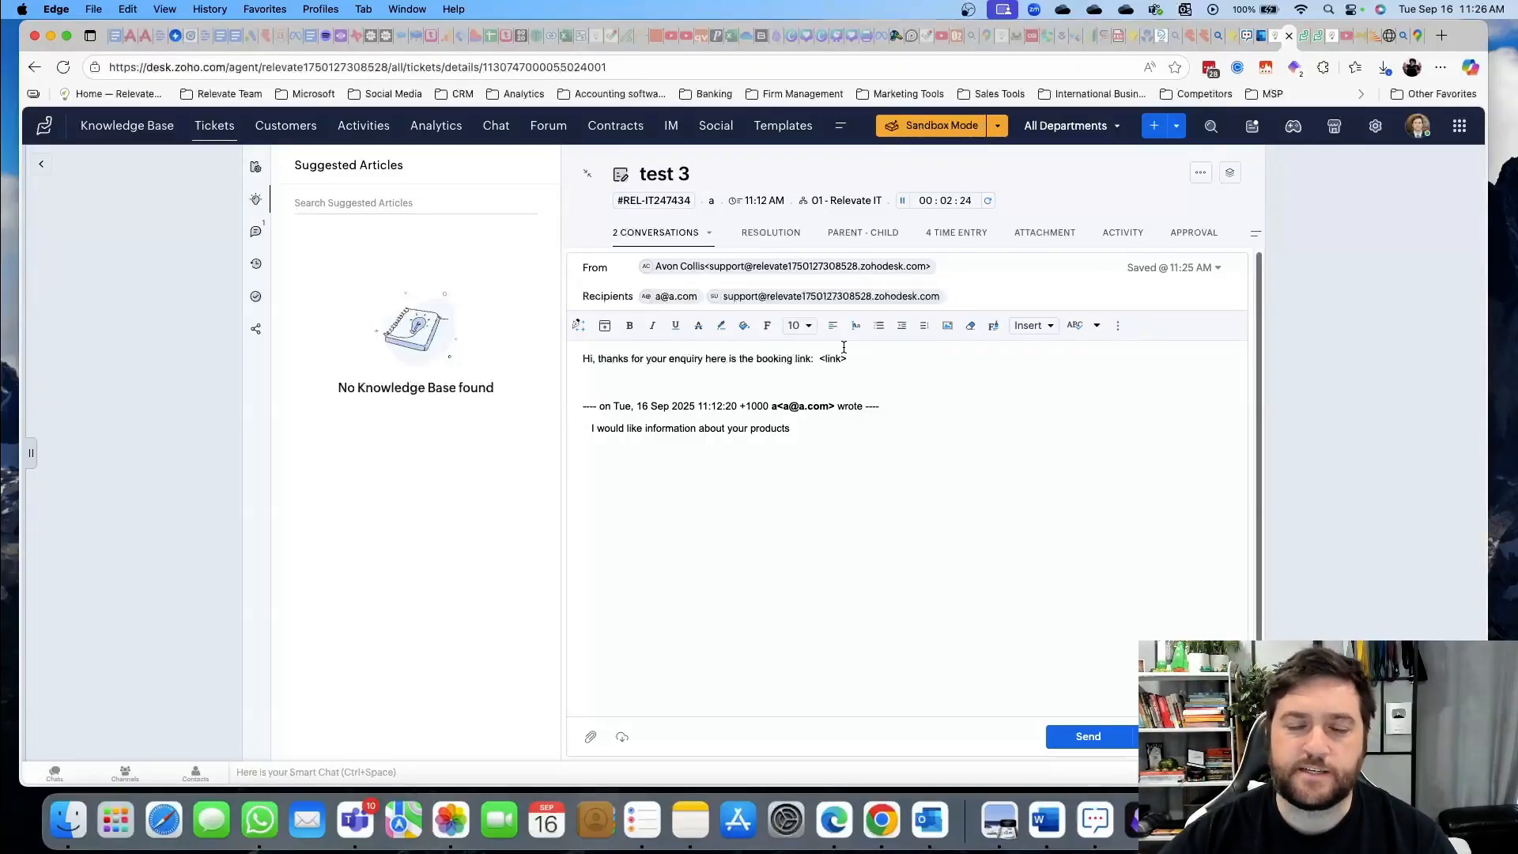
Insert the Review Request template from Common Templates into the reply, then select its top greeting lines
{"action": "left_click", "coordinate": [605, 327]}
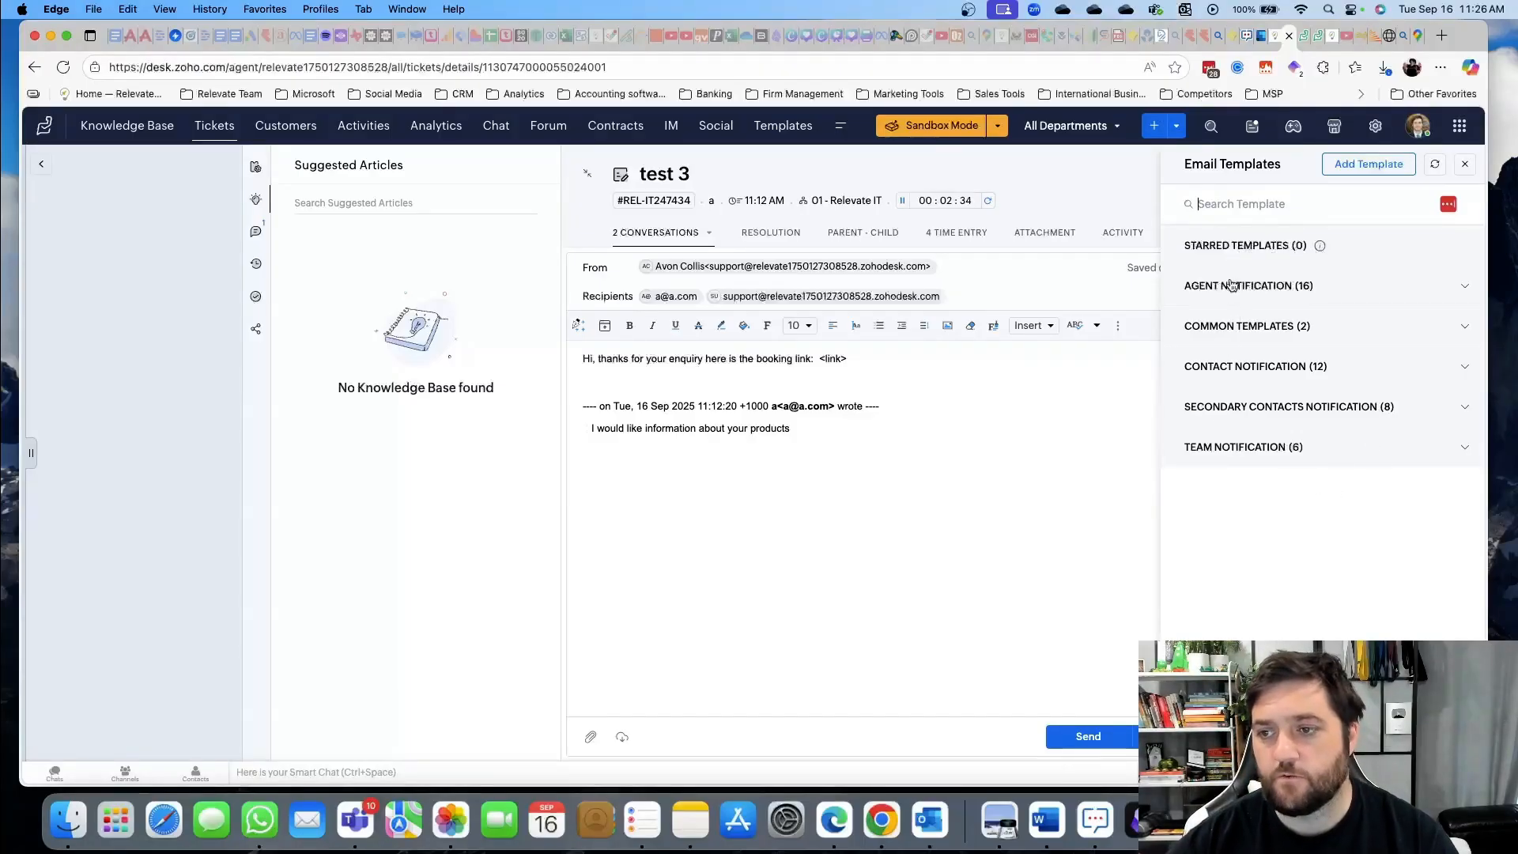
{"action": "left_click", "coordinate": [1467, 287]}
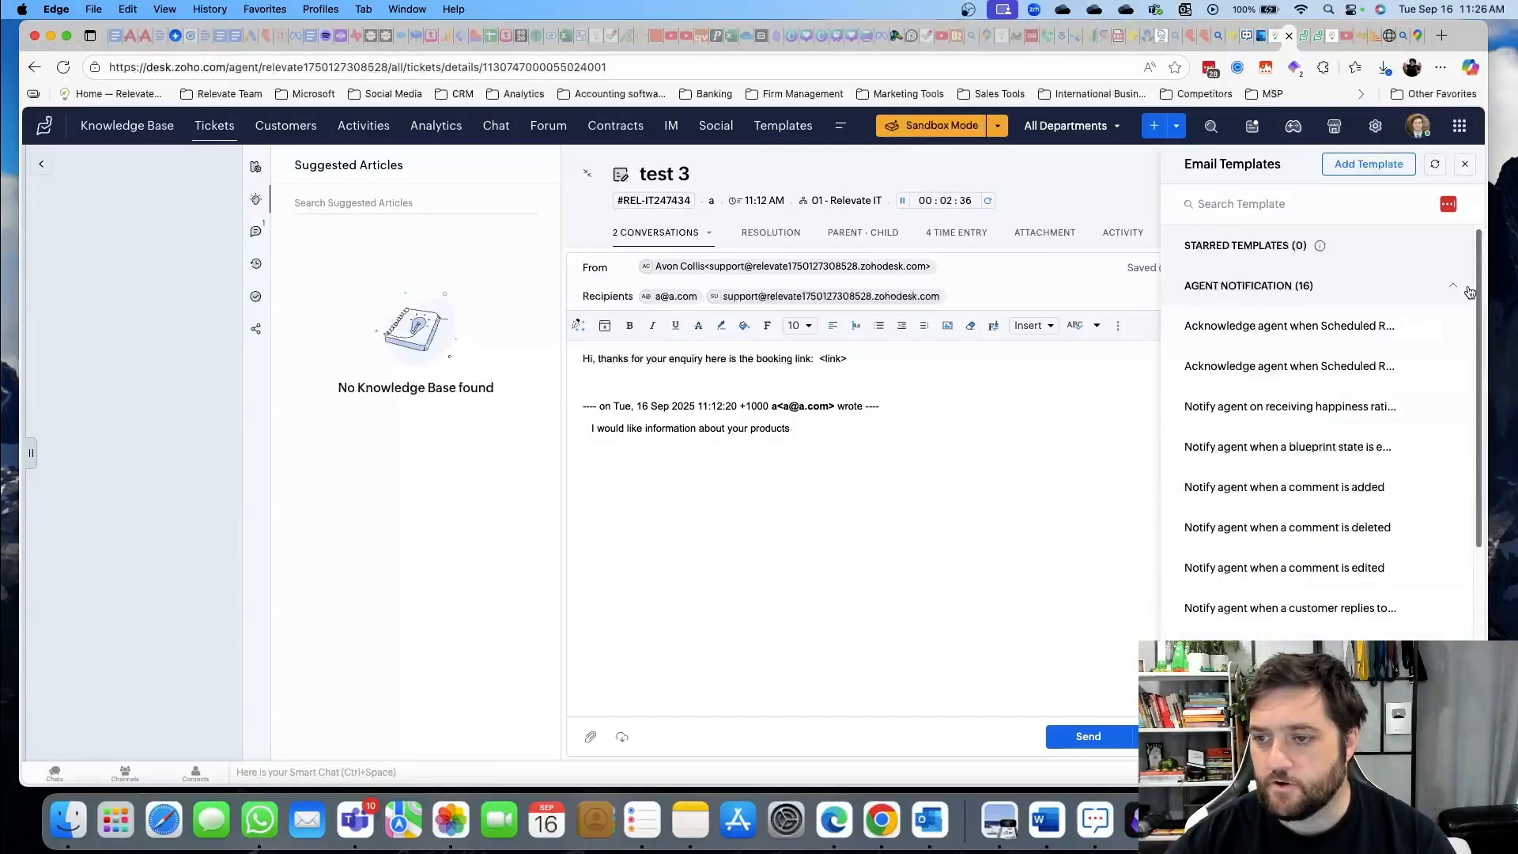
{"action": "scroll", "coordinate": [1320, 503], "scroll_direction": "down", "scroll_amount": 5}
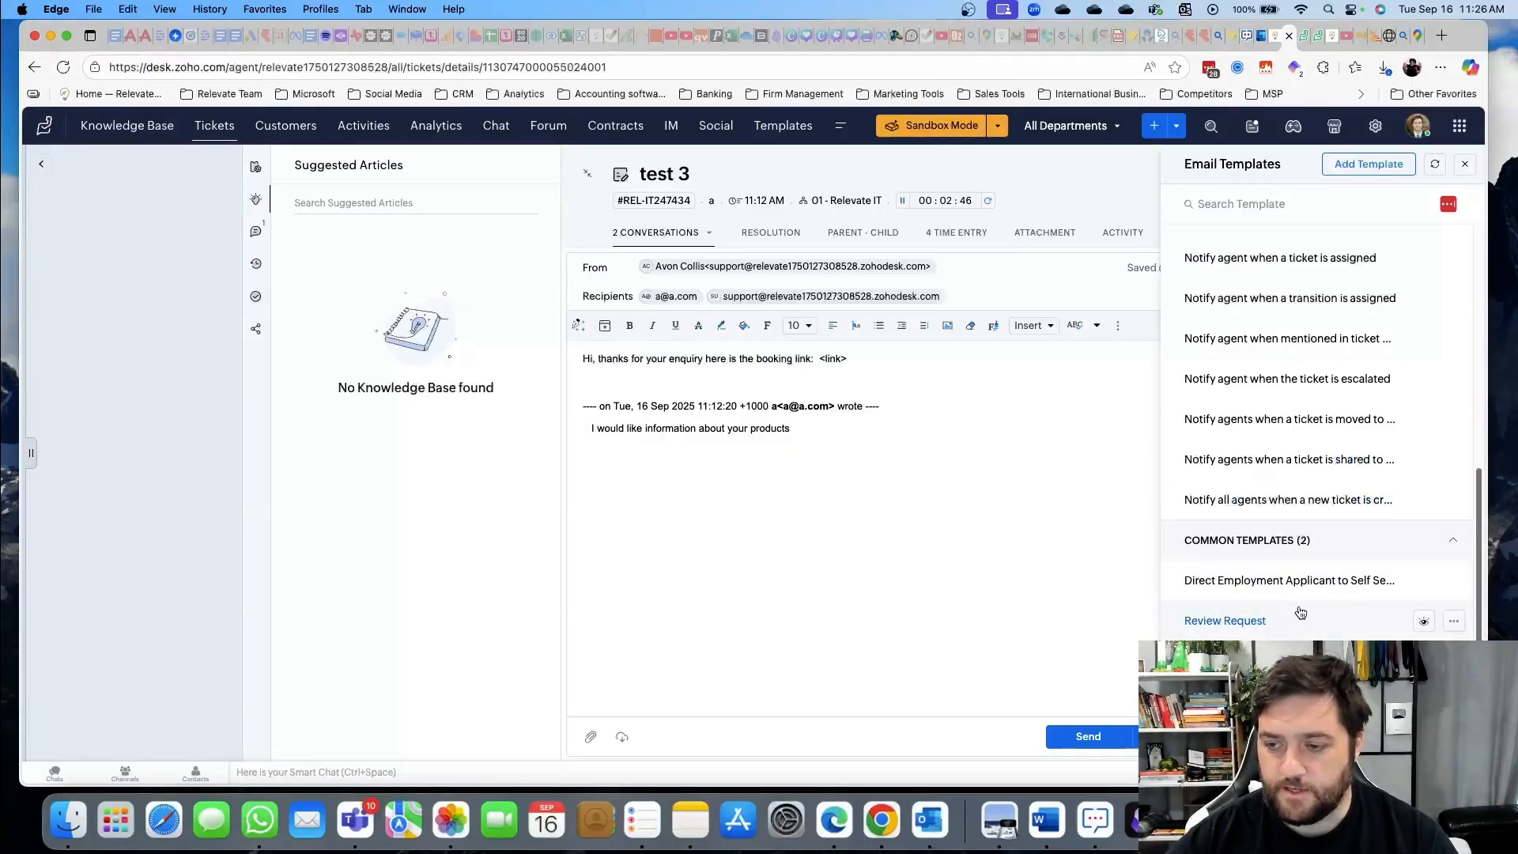
{"action": "left_click", "coordinate": [1239, 628]}
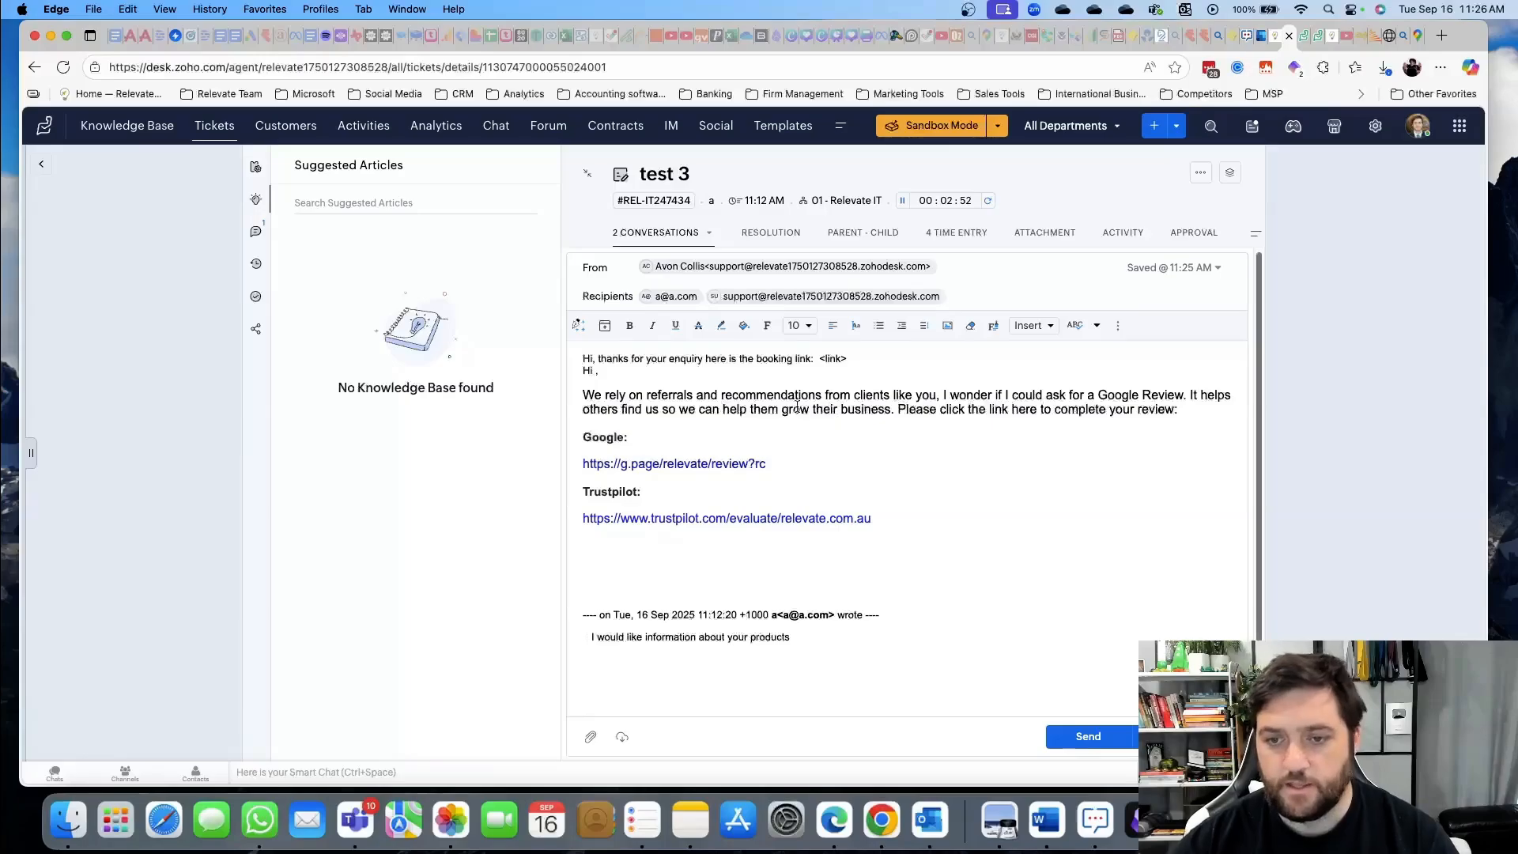
{"action": "left_click_drag", "start_coordinate": [585, 390], "coordinate": [924, 529]}
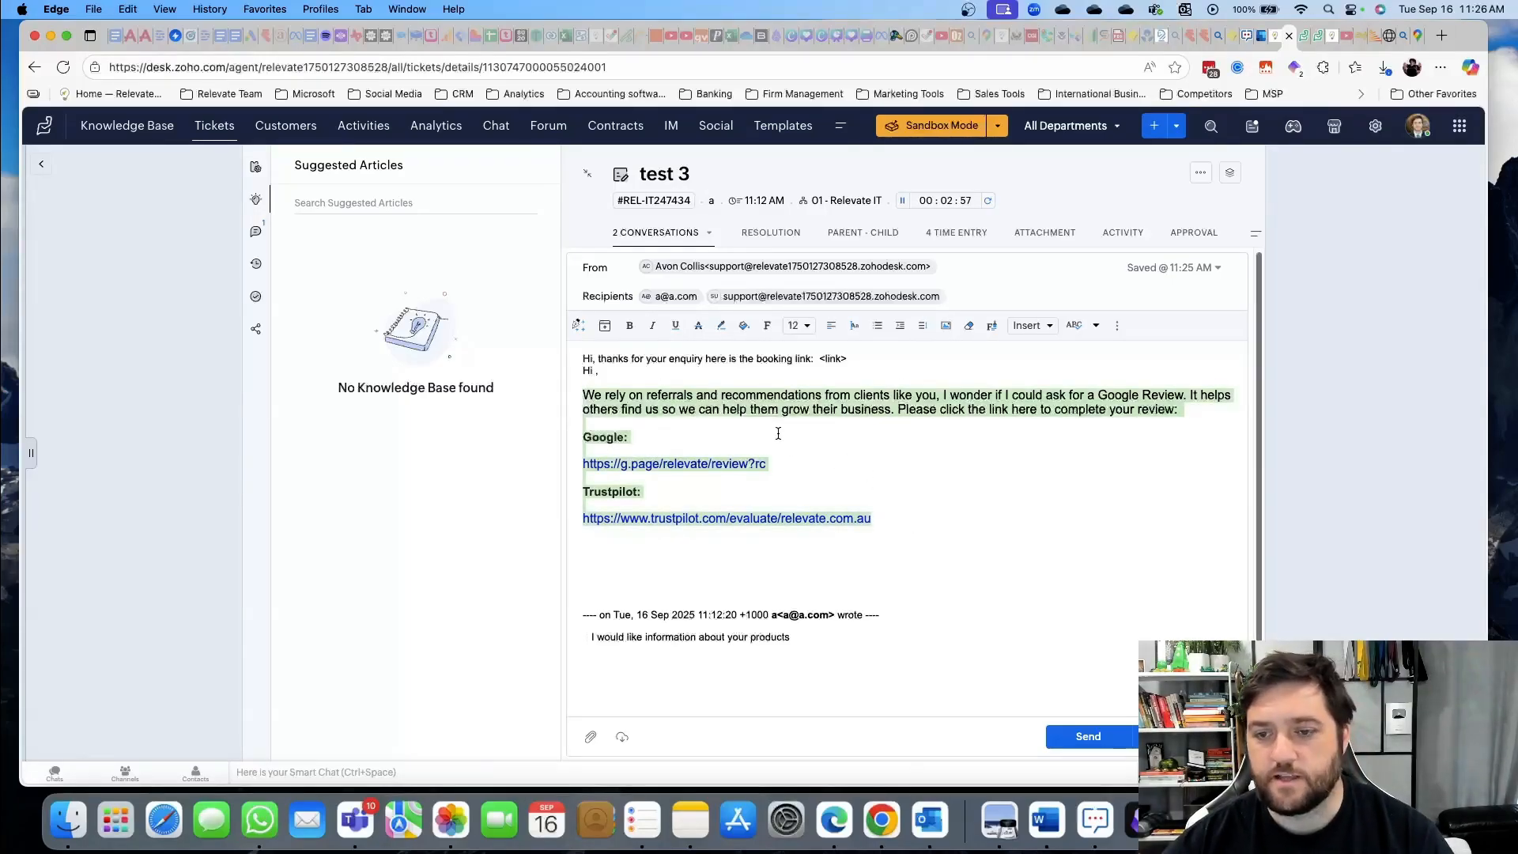
{"action": "left_click", "coordinate": [860, 417]}
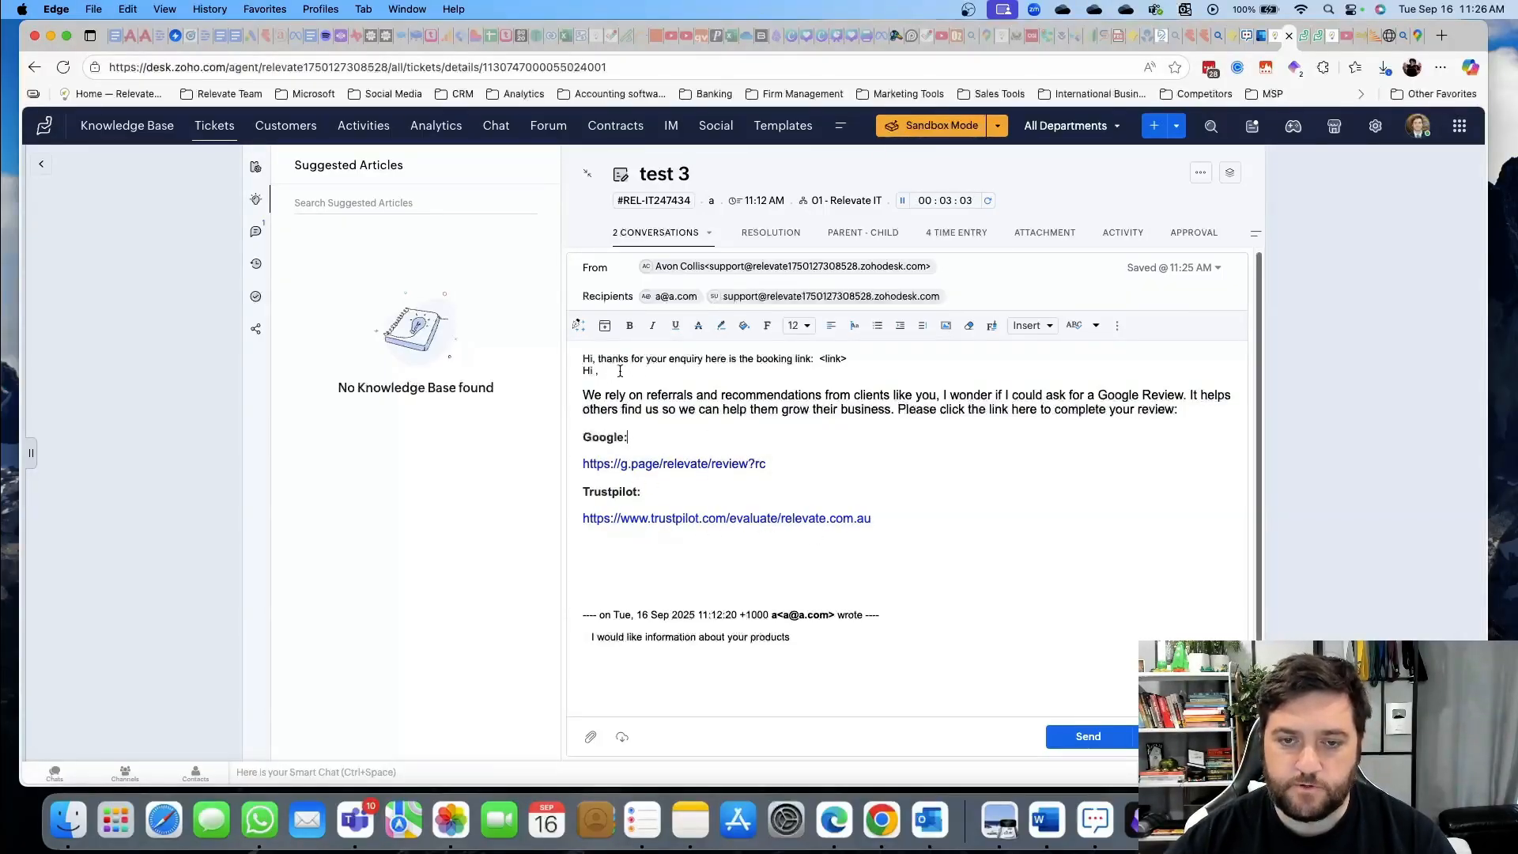
{"action": "left_click_drag", "start_coordinate": [621, 370], "coordinate": [576, 361]}
Delete the greeting lines from the review-request reply and send it on ticket test 3
{"action": "key", "text": "BackSpace"}
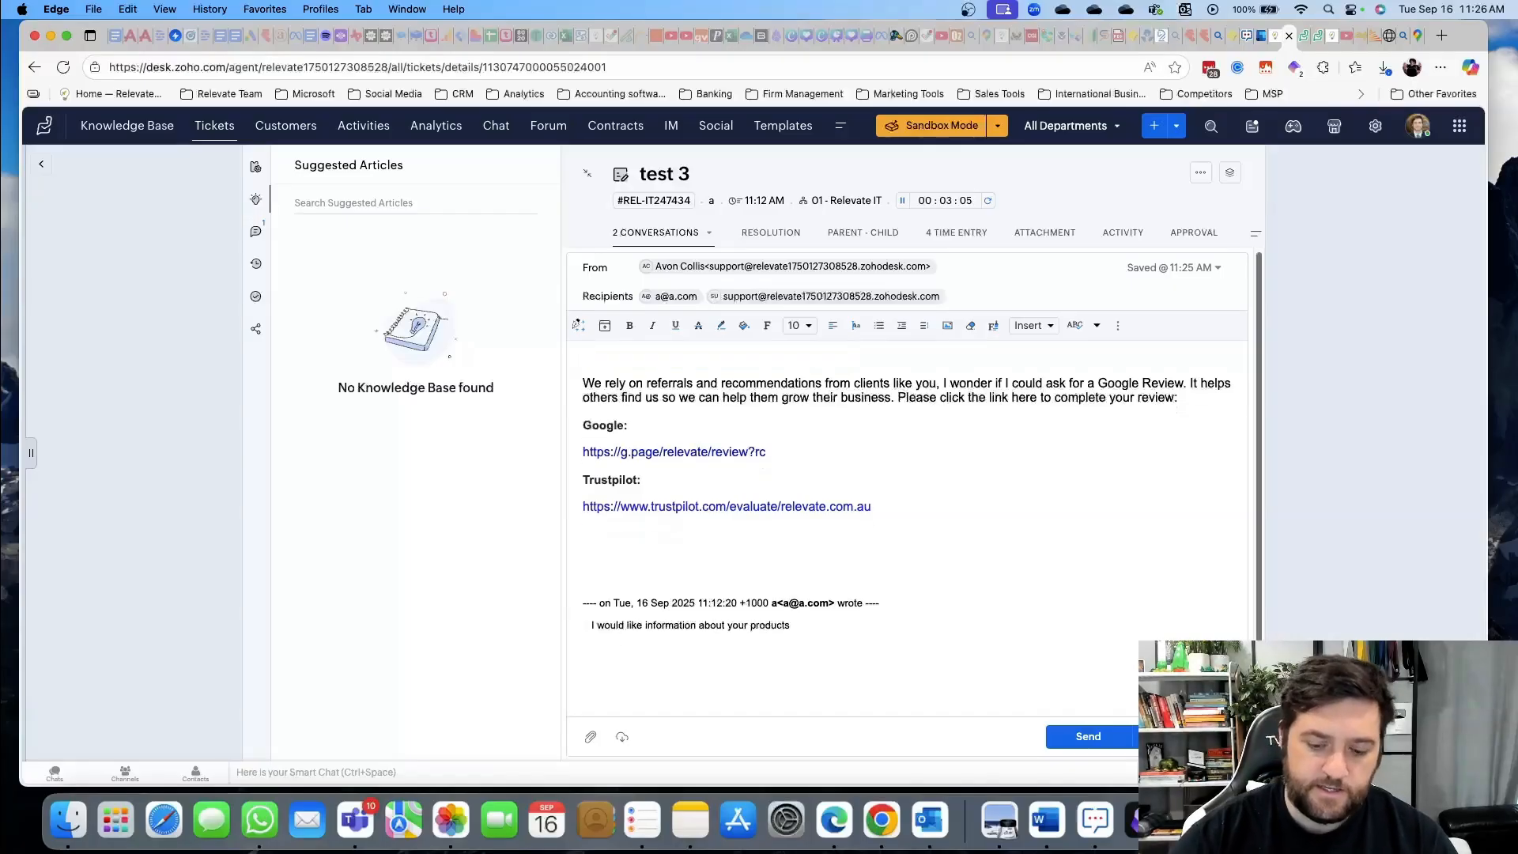
{"action": "key", "text": "BackSpace"}
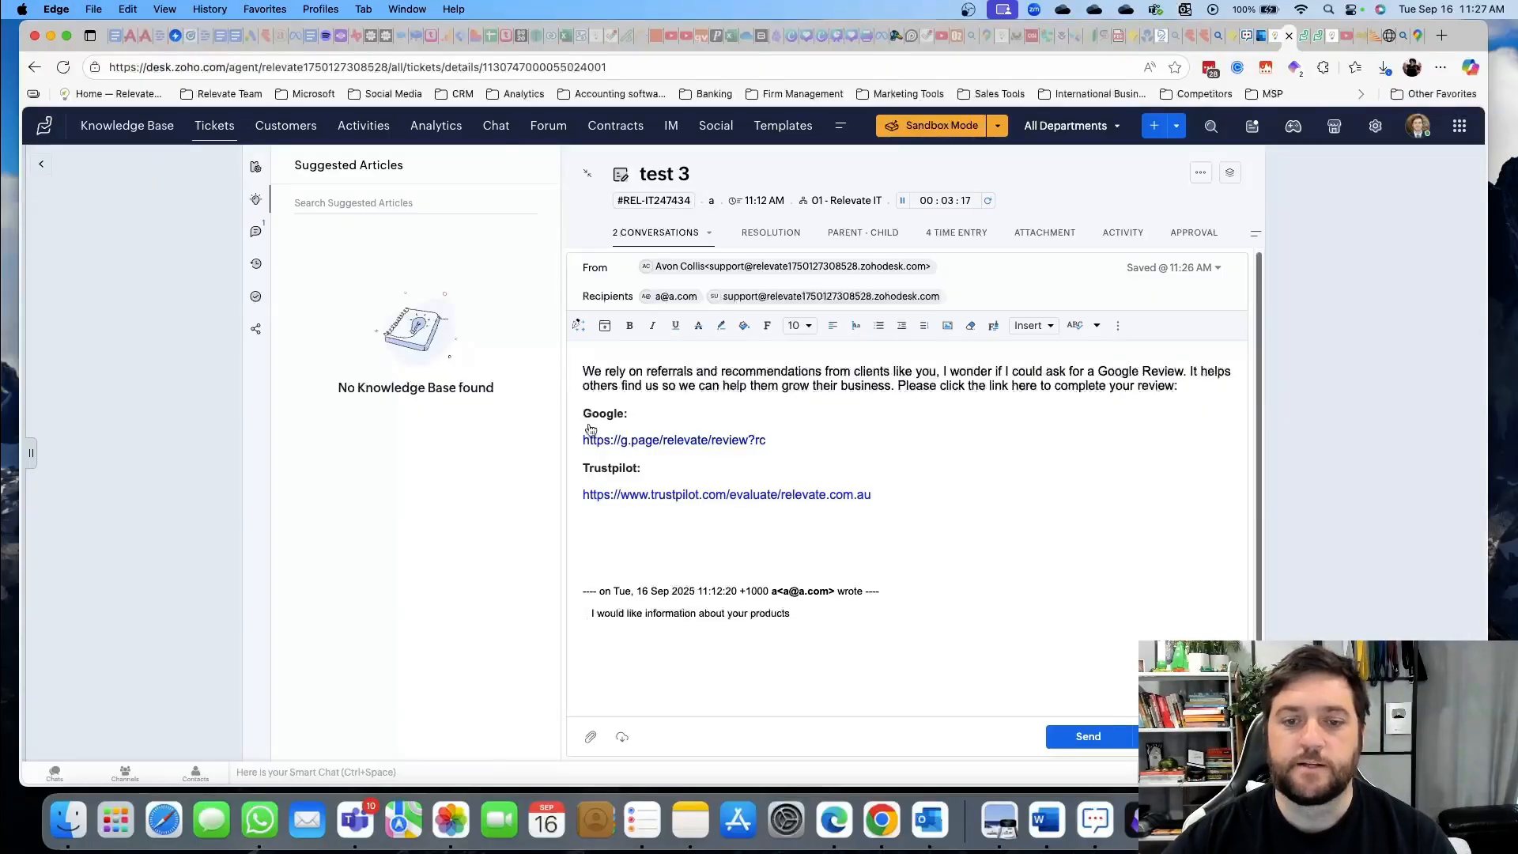
{"action": "left_click", "coordinate": [635, 421]}
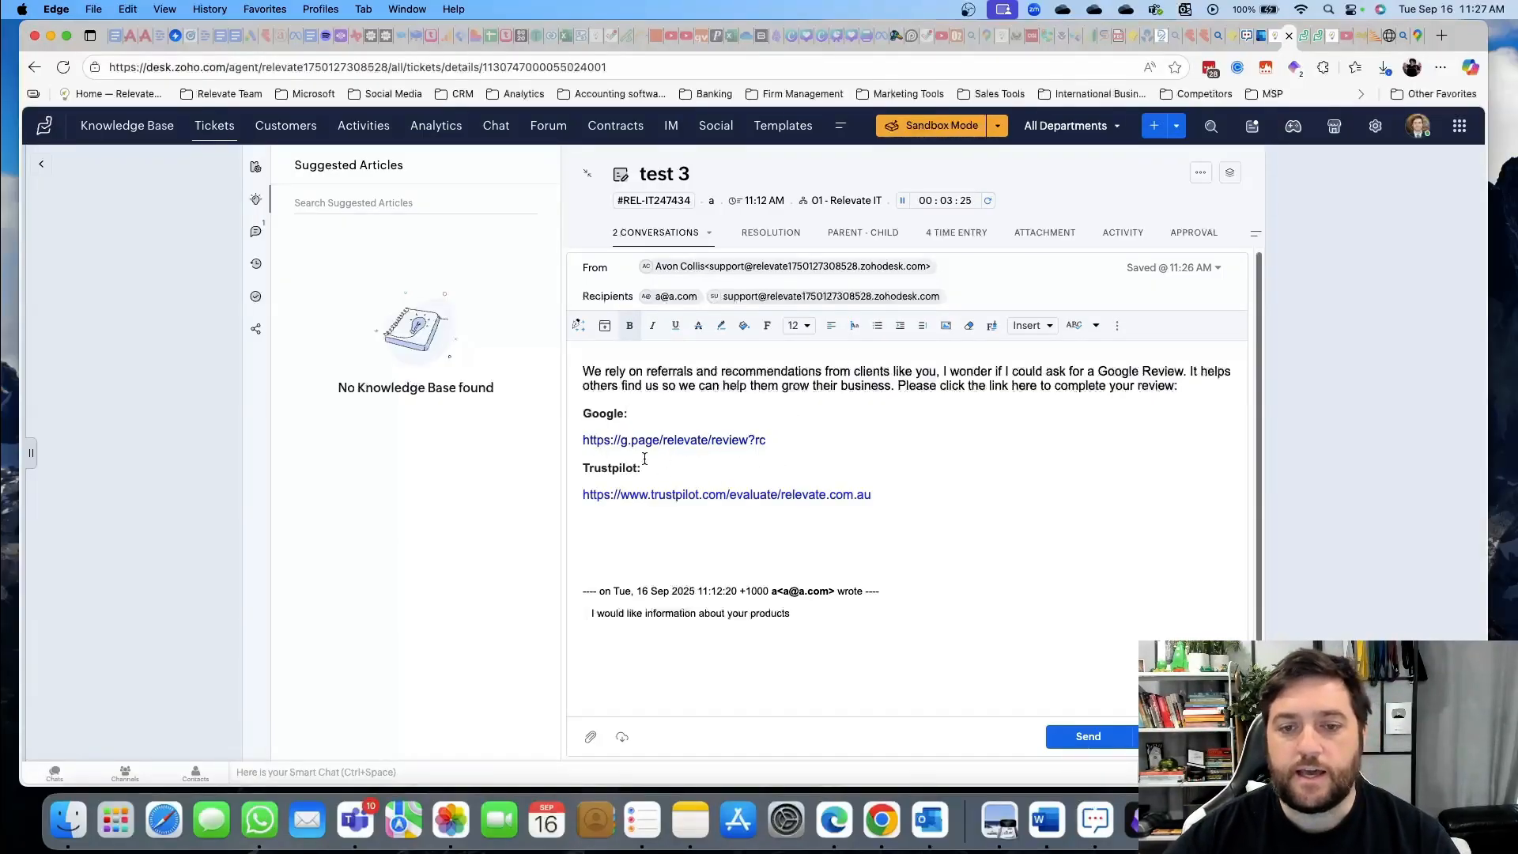
{"action": "left_click", "coordinate": [580, 326]}
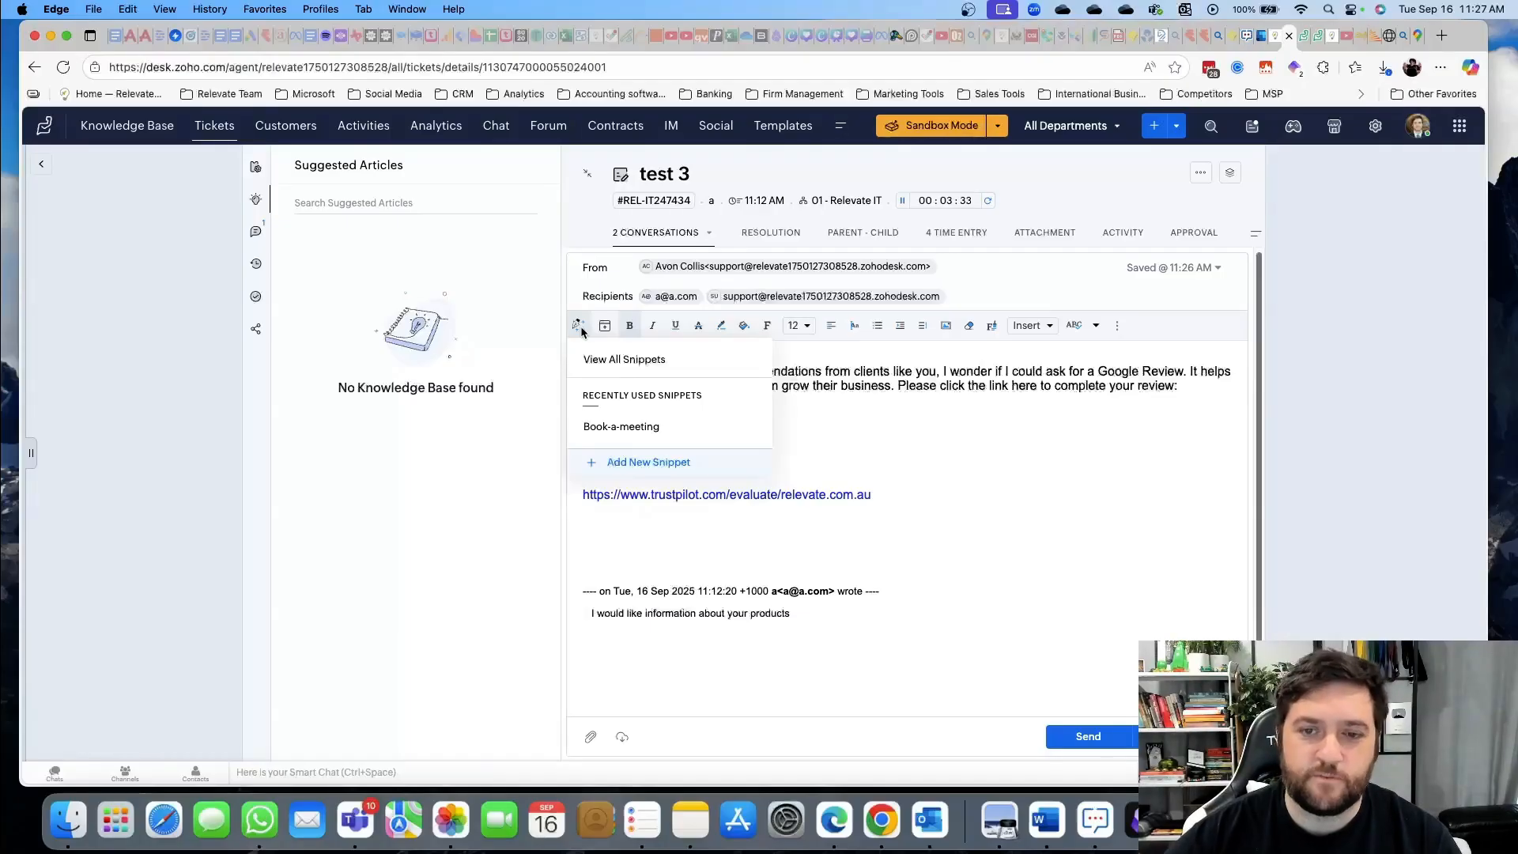
{"action": "left_click", "coordinate": [581, 330]}
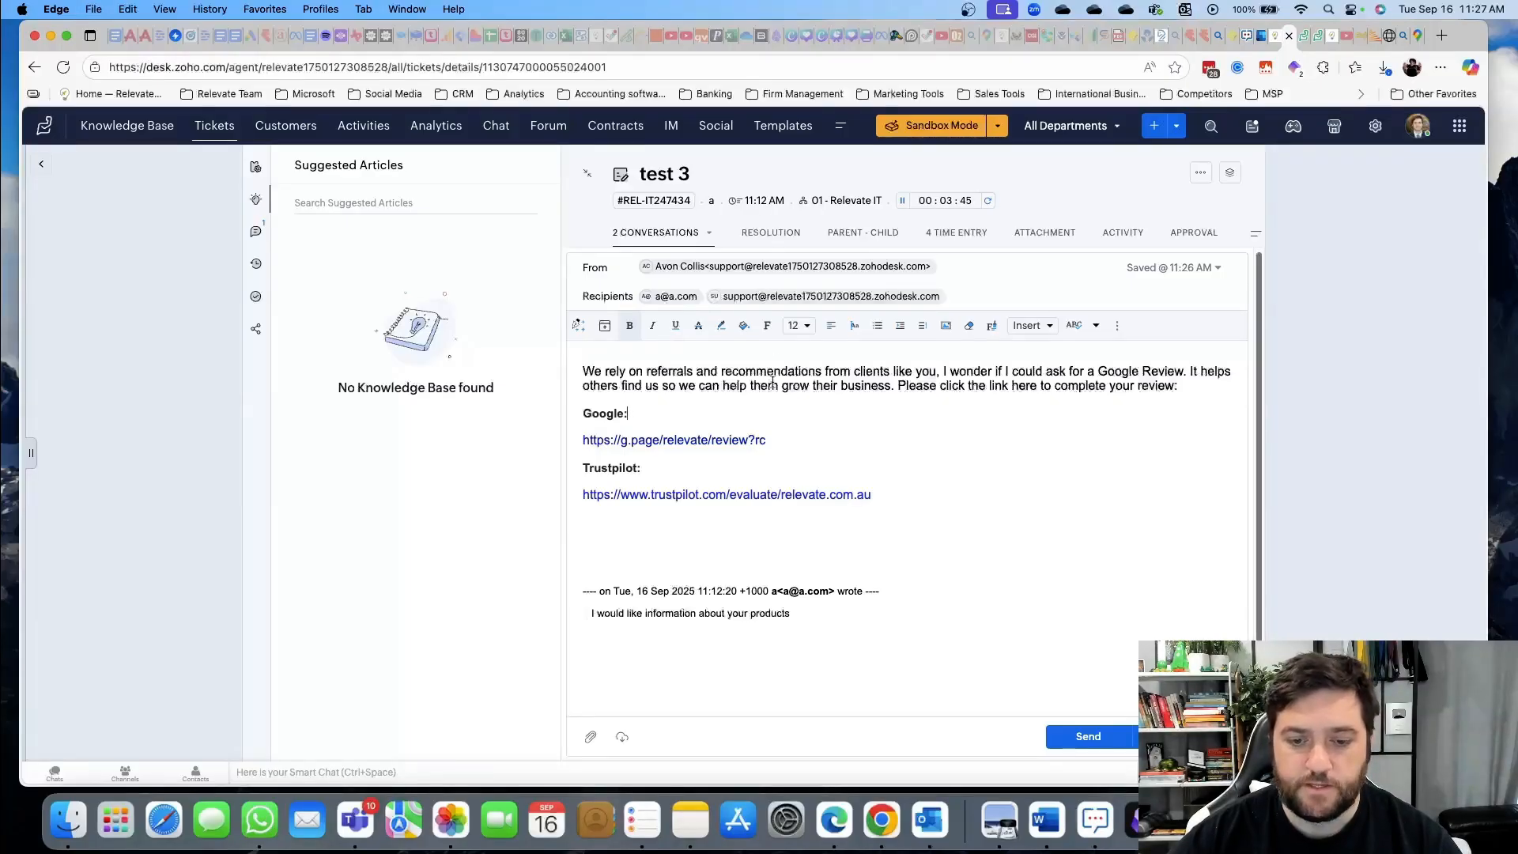
{"action": "left_click", "coordinate": [1087, 737]}
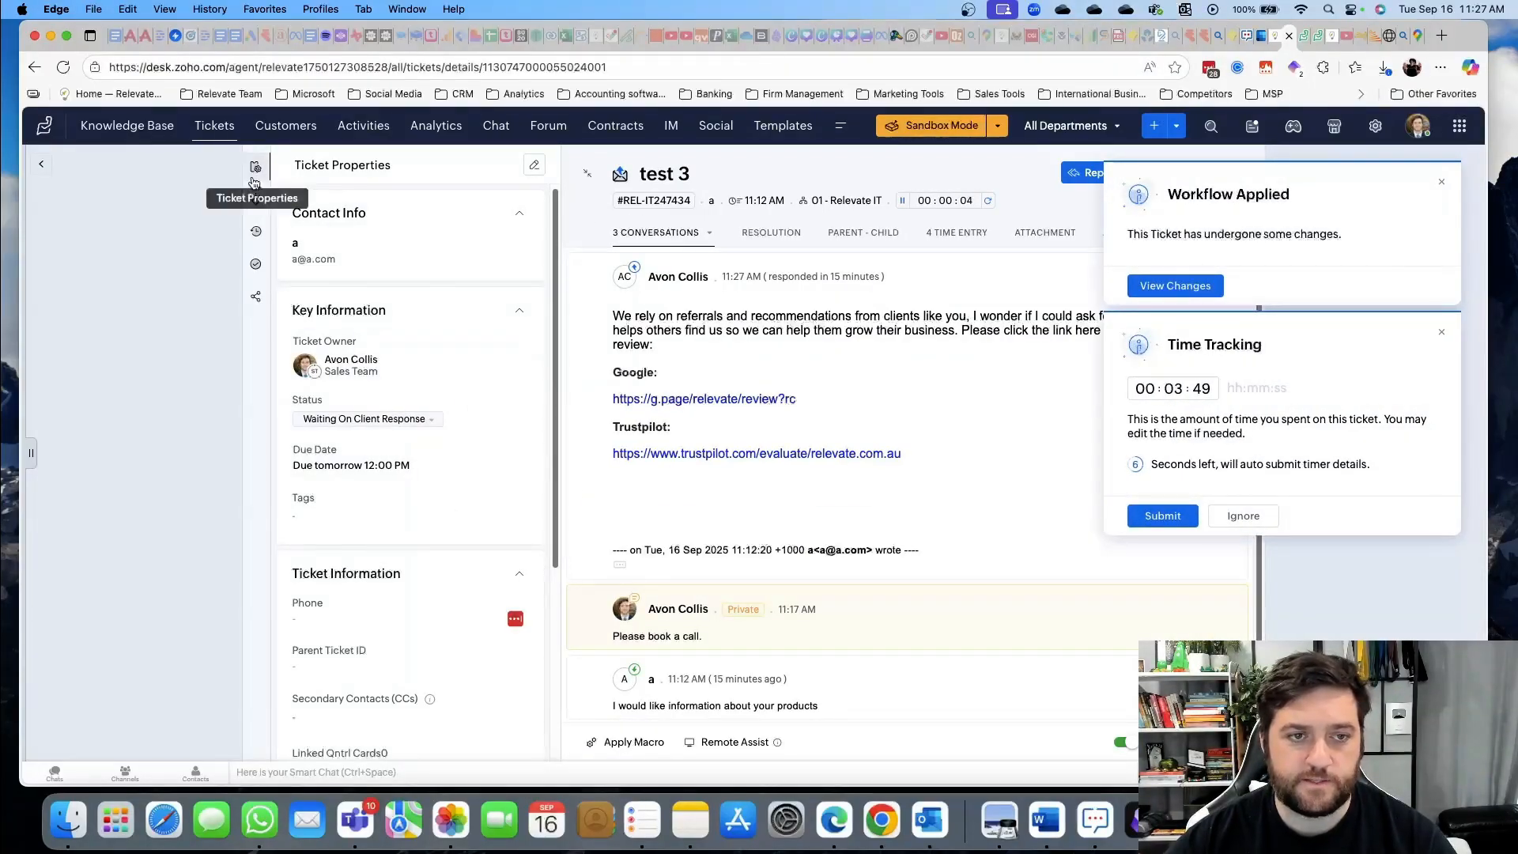
{"action": "left_click", "coordinate": [255, 231]}
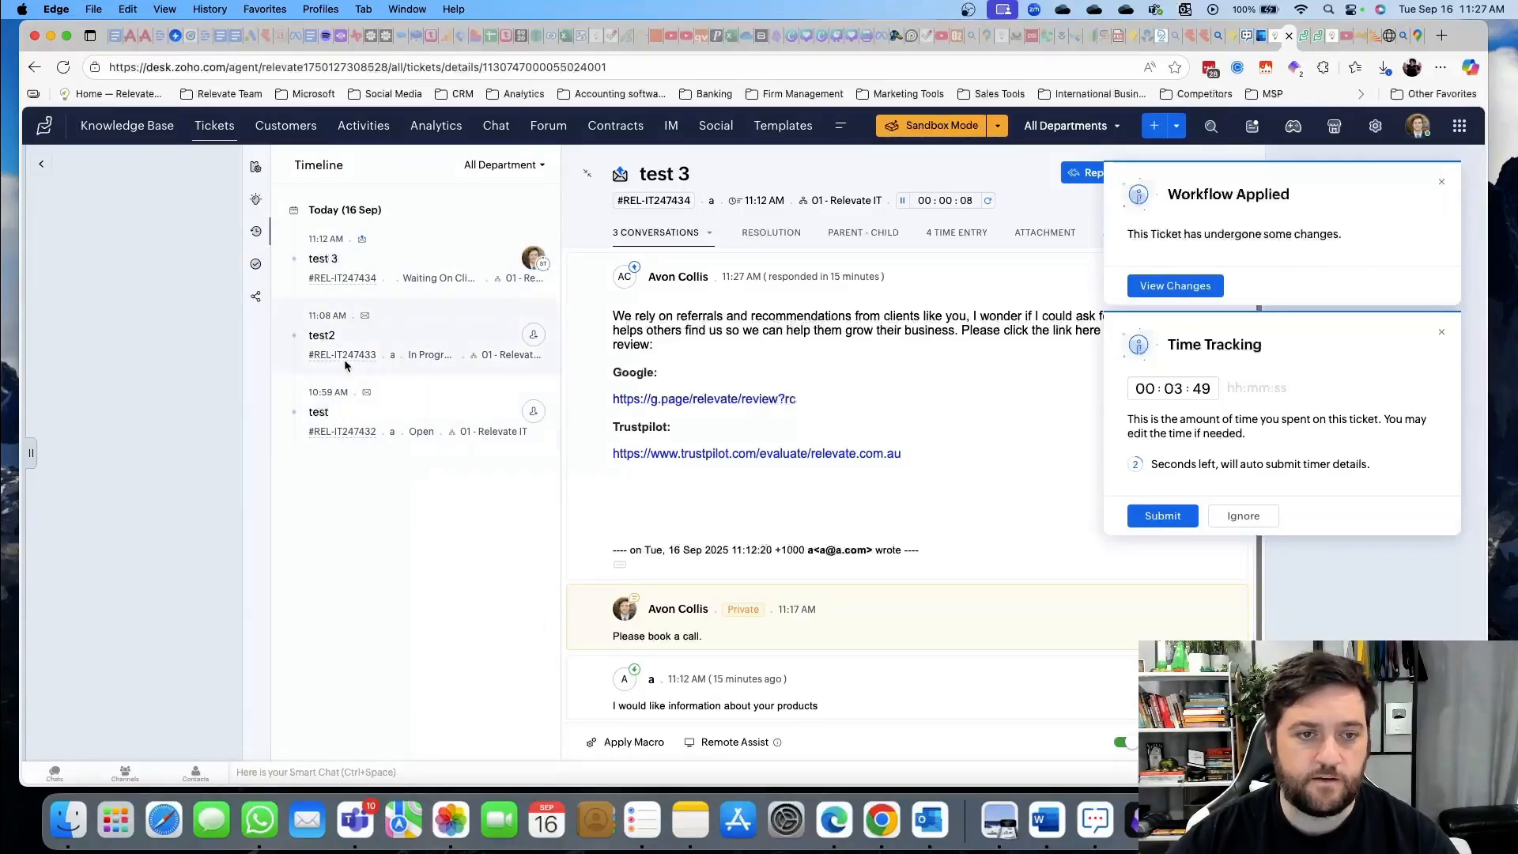
{"action": "left_click", "coordinate": [256, 268]}
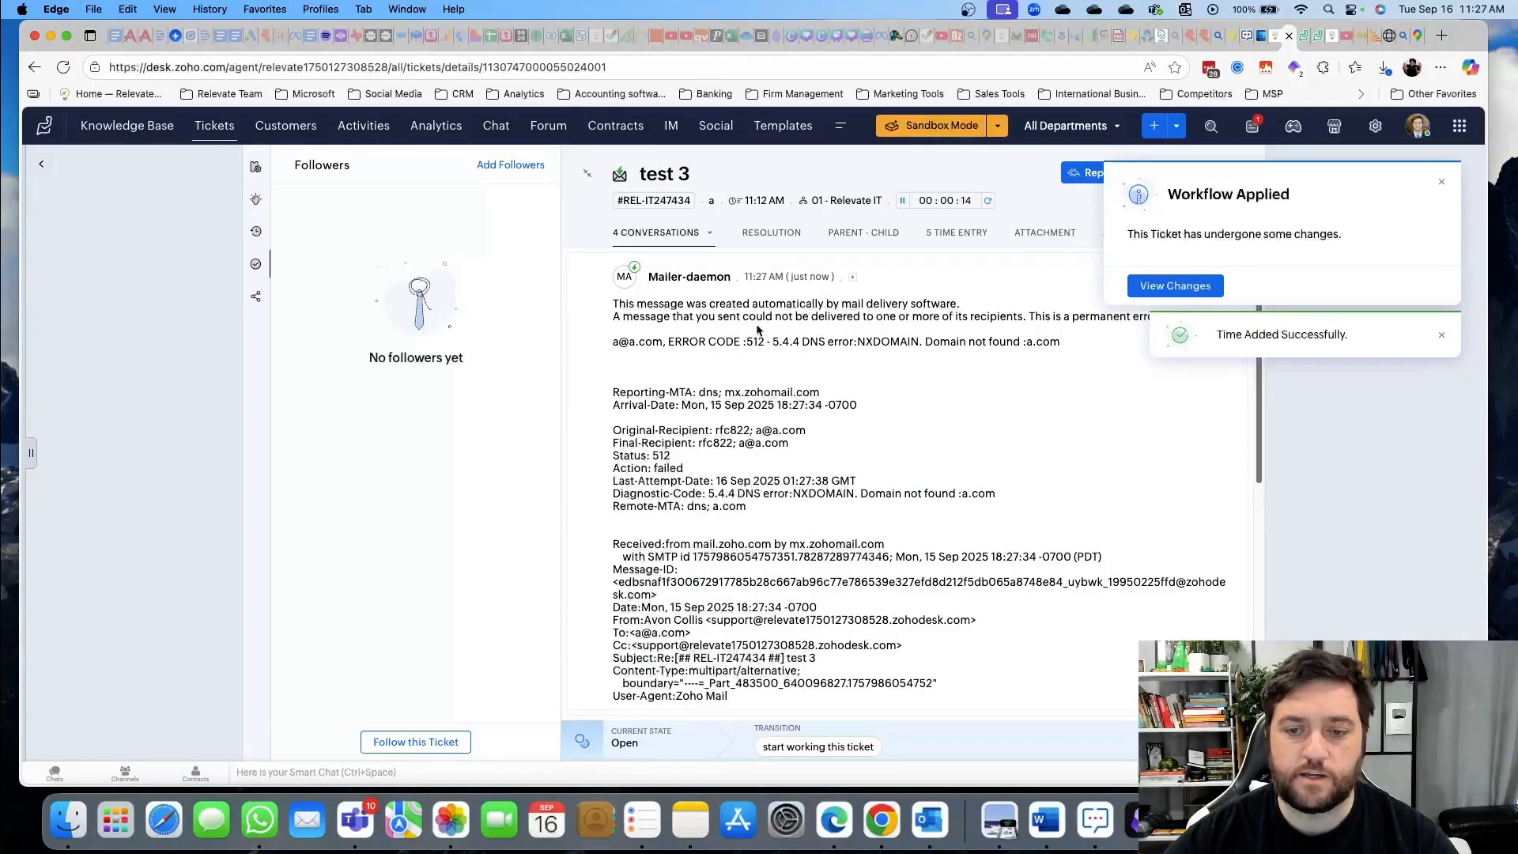
{"action": "scroll", "coordinate": [774, 518], "scroll_direction": "down", "scroll_amount": 10}
{"action": "scroll", "coordinate": [774, 519], "scroll_direction": "up", "scroll_amount": 10}
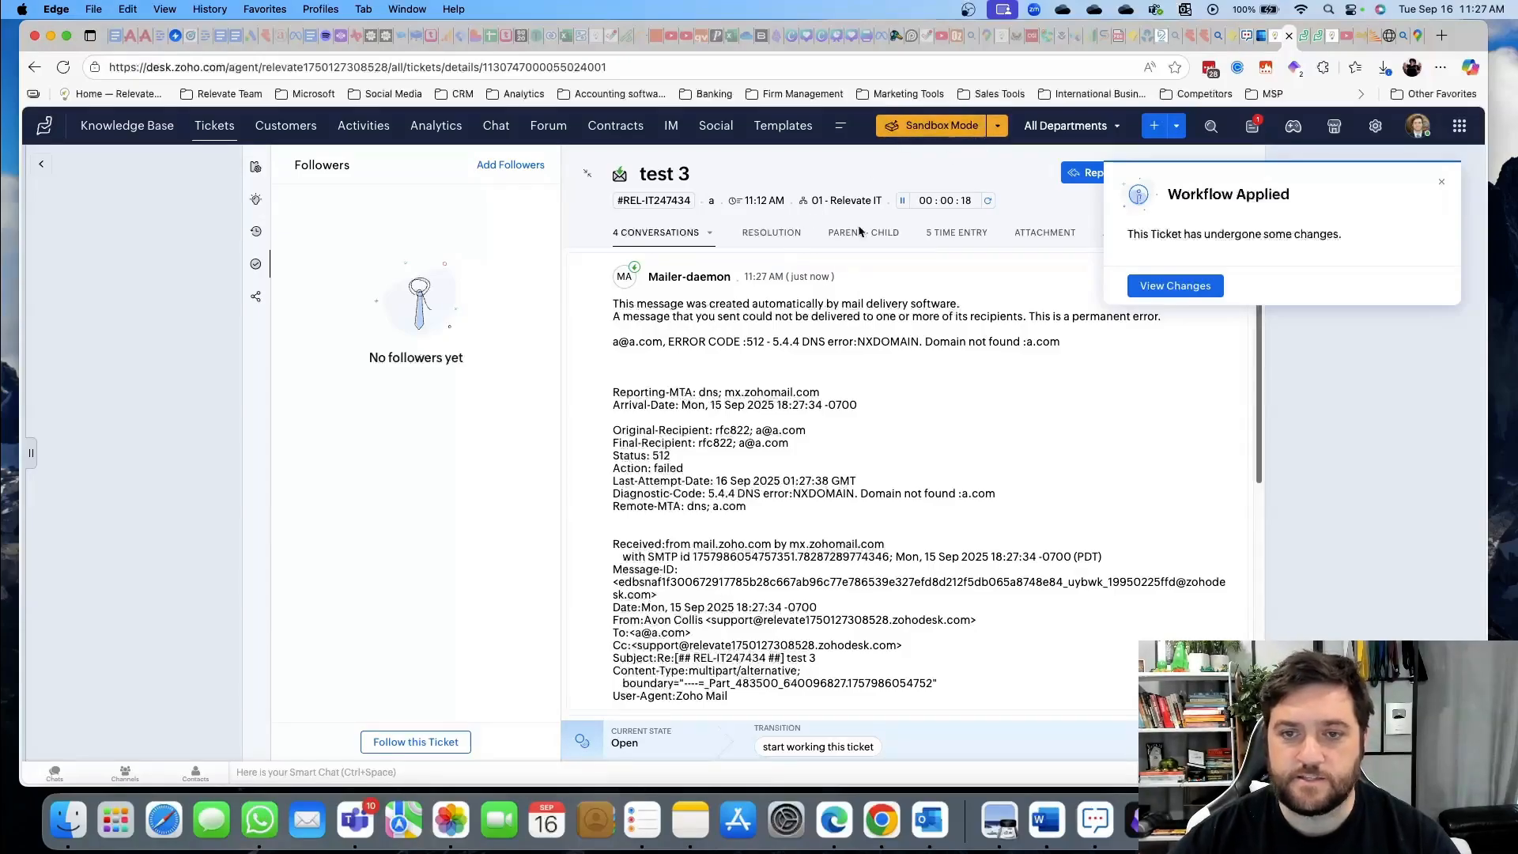
{"action": "scroll", "coordinate": [718, 514], "scroll_direction": "down", "scroll_amount": 3}
{"action": "scroll", "coordinate": [718, 514], "scroll_direction": "up", "scroll_amount": 3}
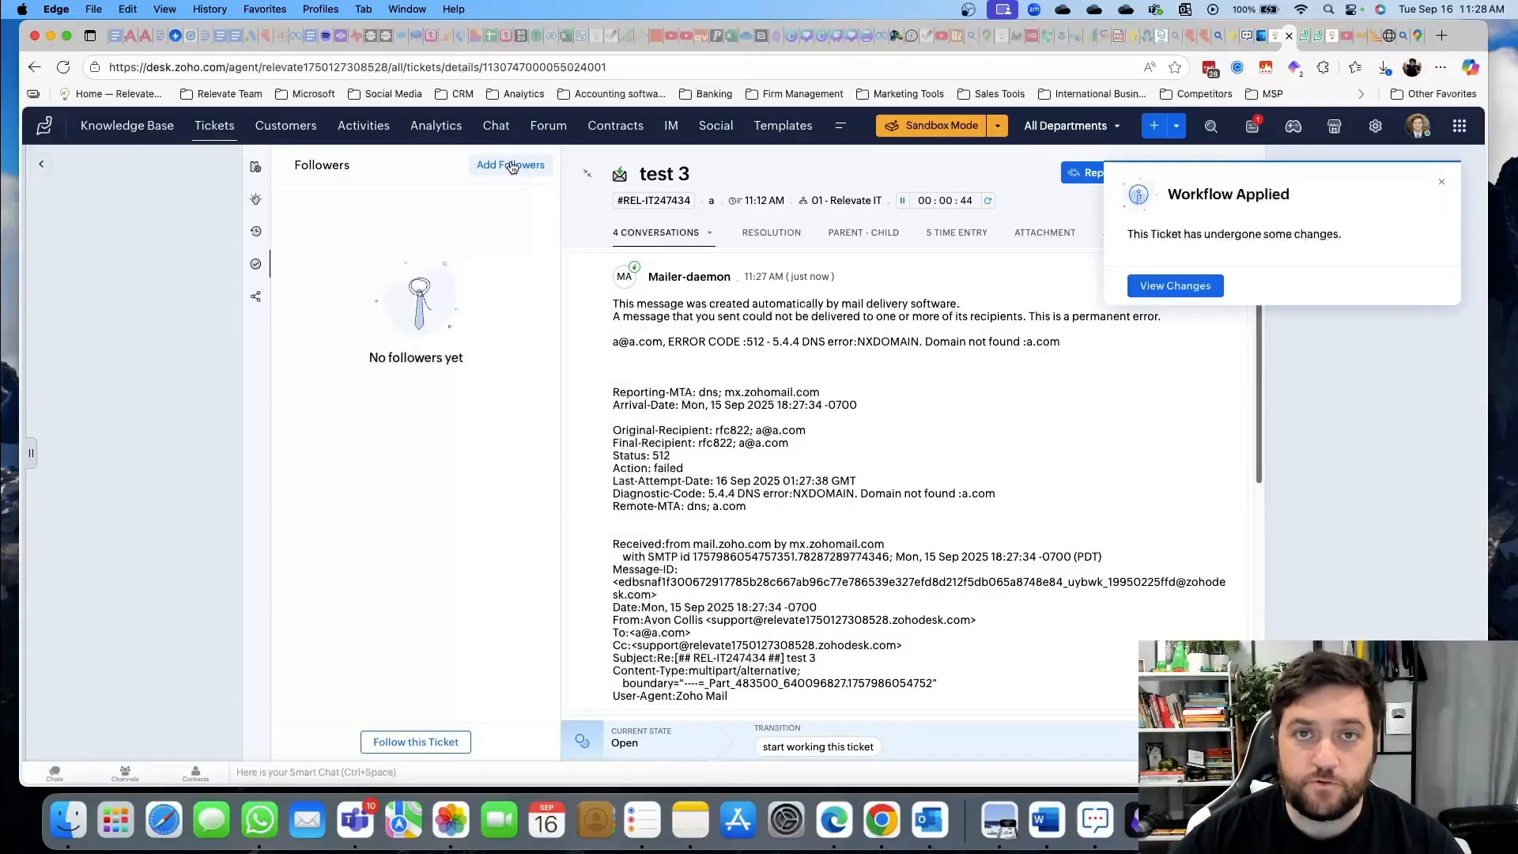
{"action": "left_click", "coordinate": [258, 301]}
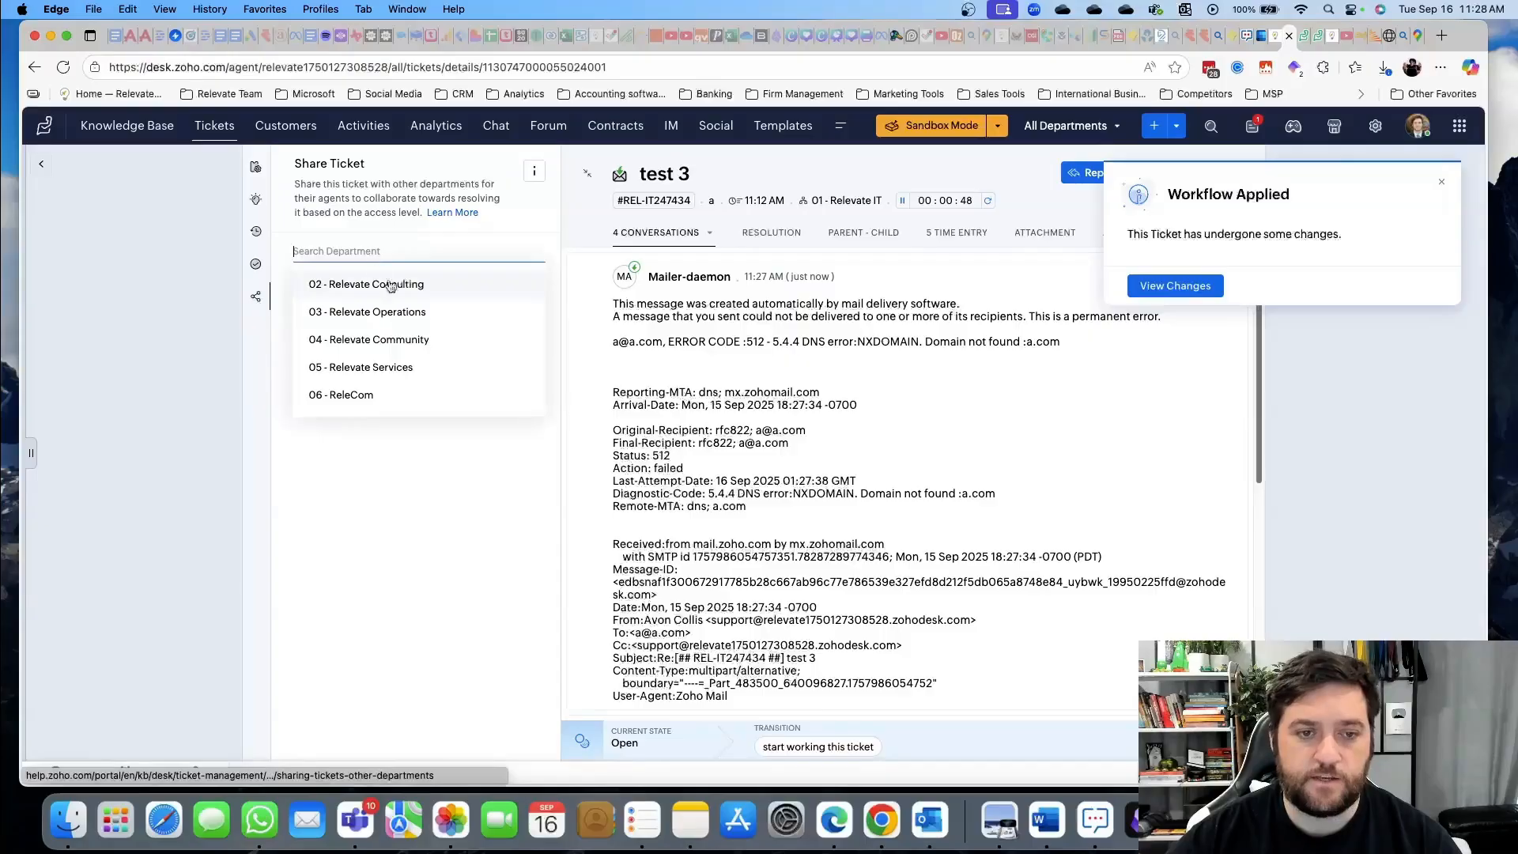
{"action": "left_click", "coordinate": [433, 490]}
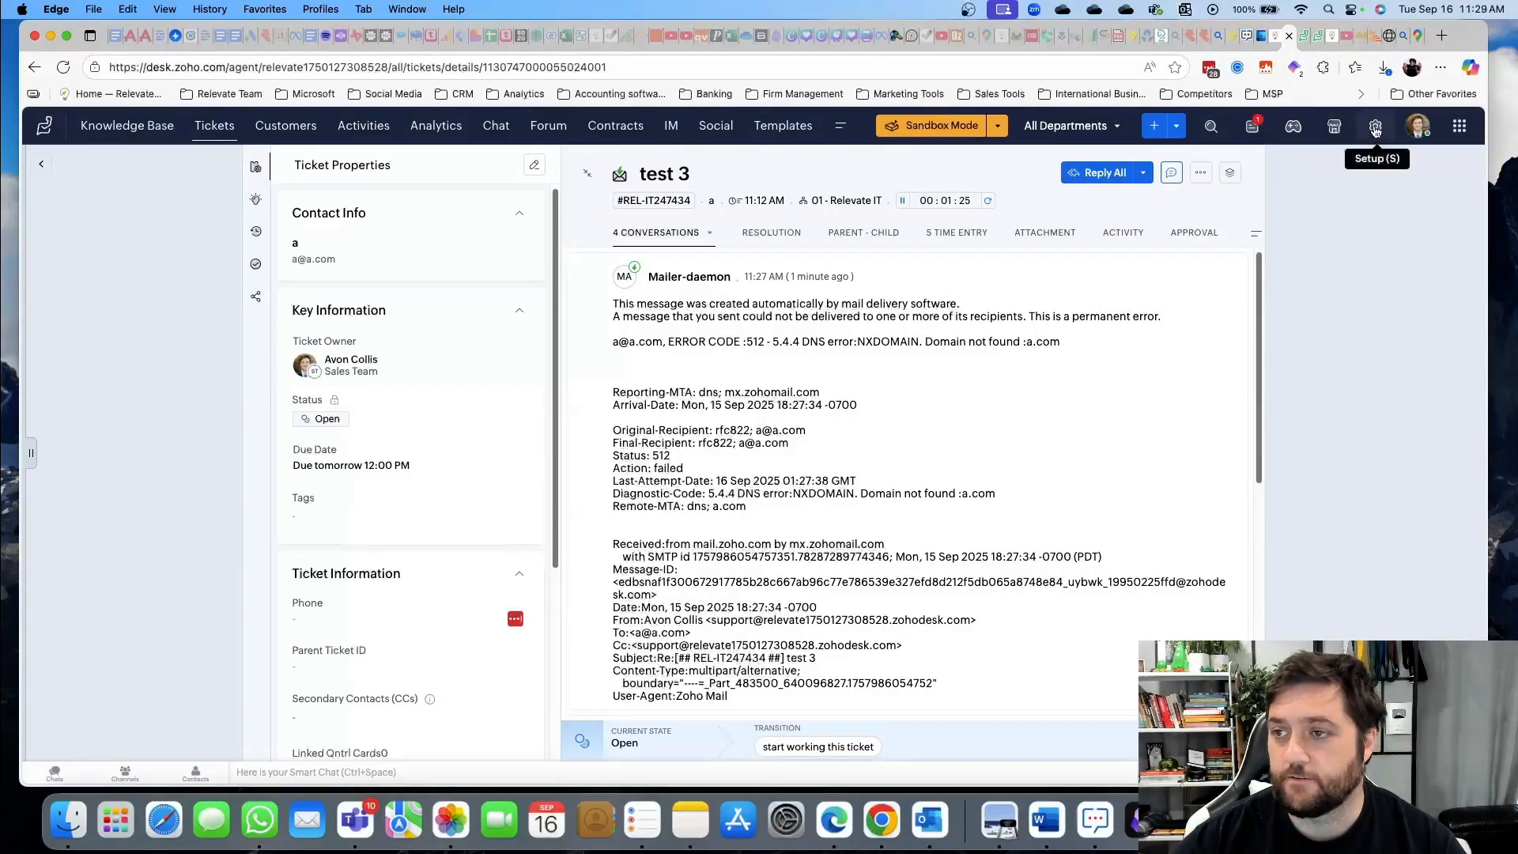
{"action": "left_click", "coordinate": [1375, 128]}
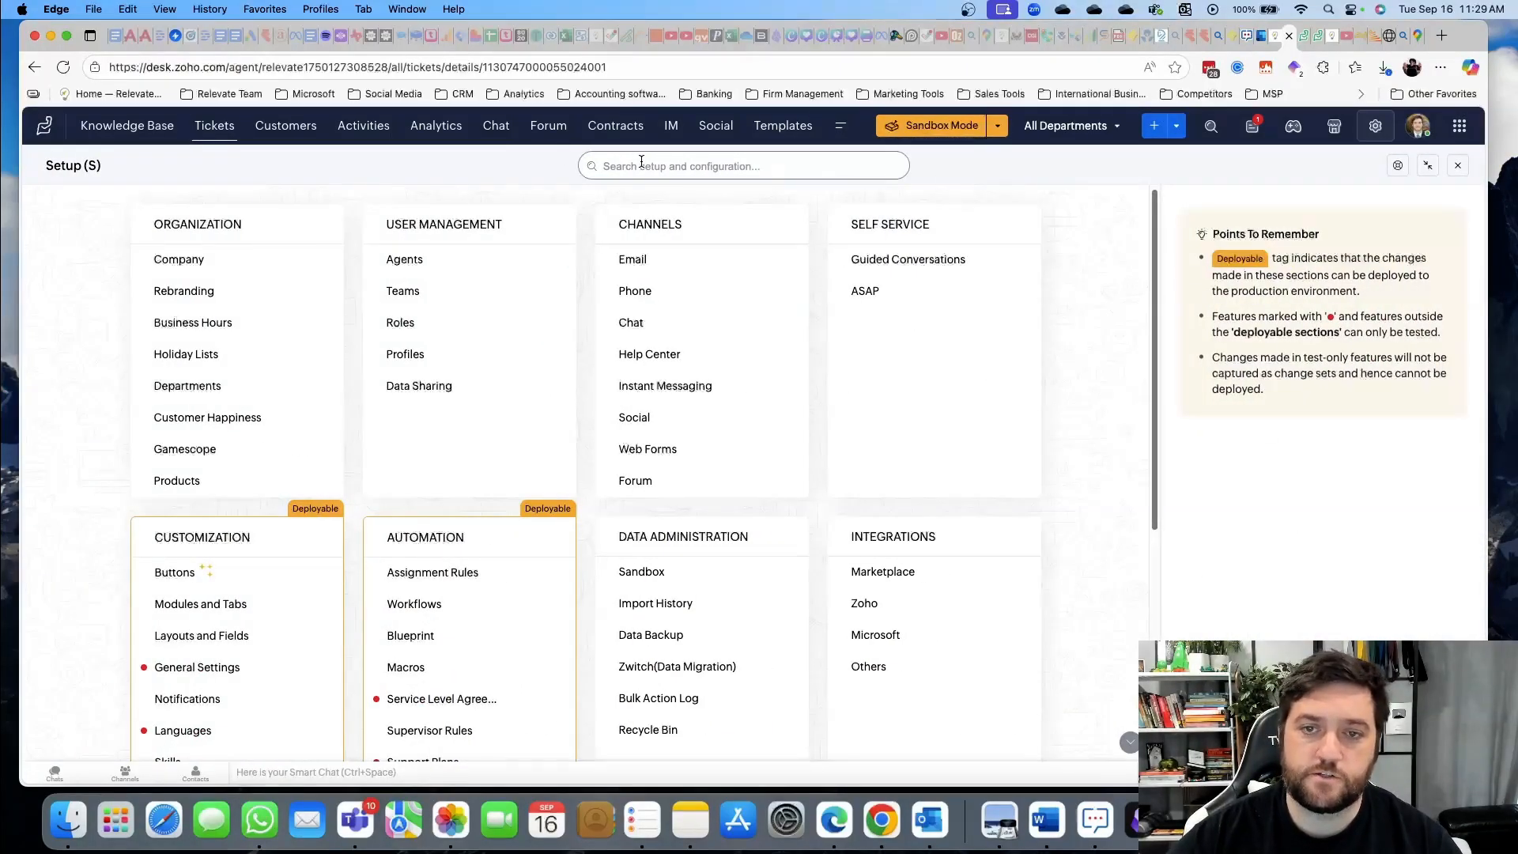
{"action": "scroll", "coordinate": [819, 311], "scroll_direction": "down", "scroll_amount": 5}
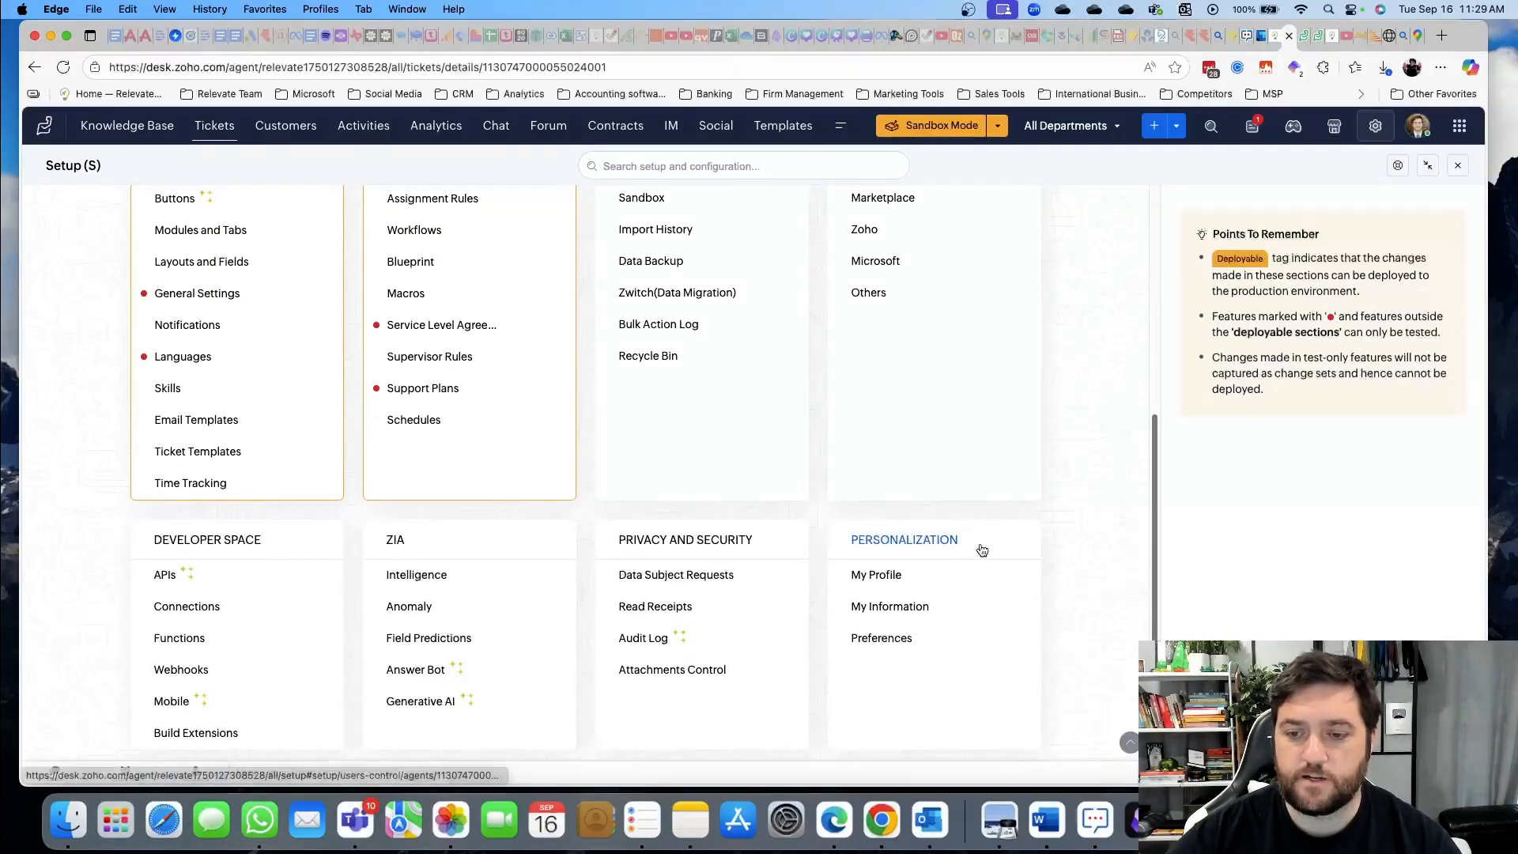
{"action": "left_click", "coordinate": [883, 640]}
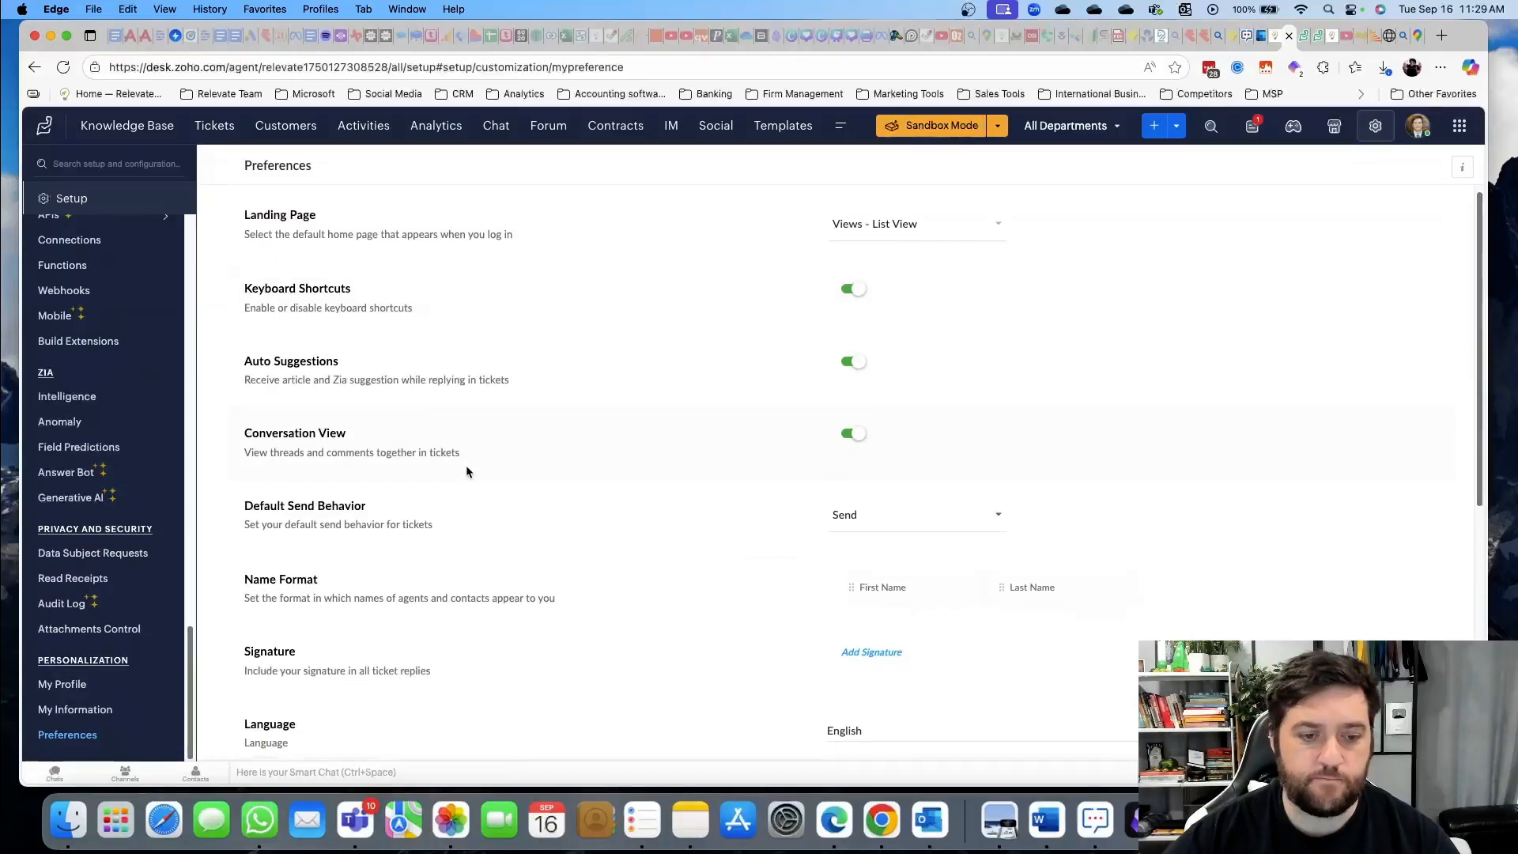
{"action": "scroll", "coordinate": [466, 466], "scroll_direction": "down", "scroll_amount": 4}
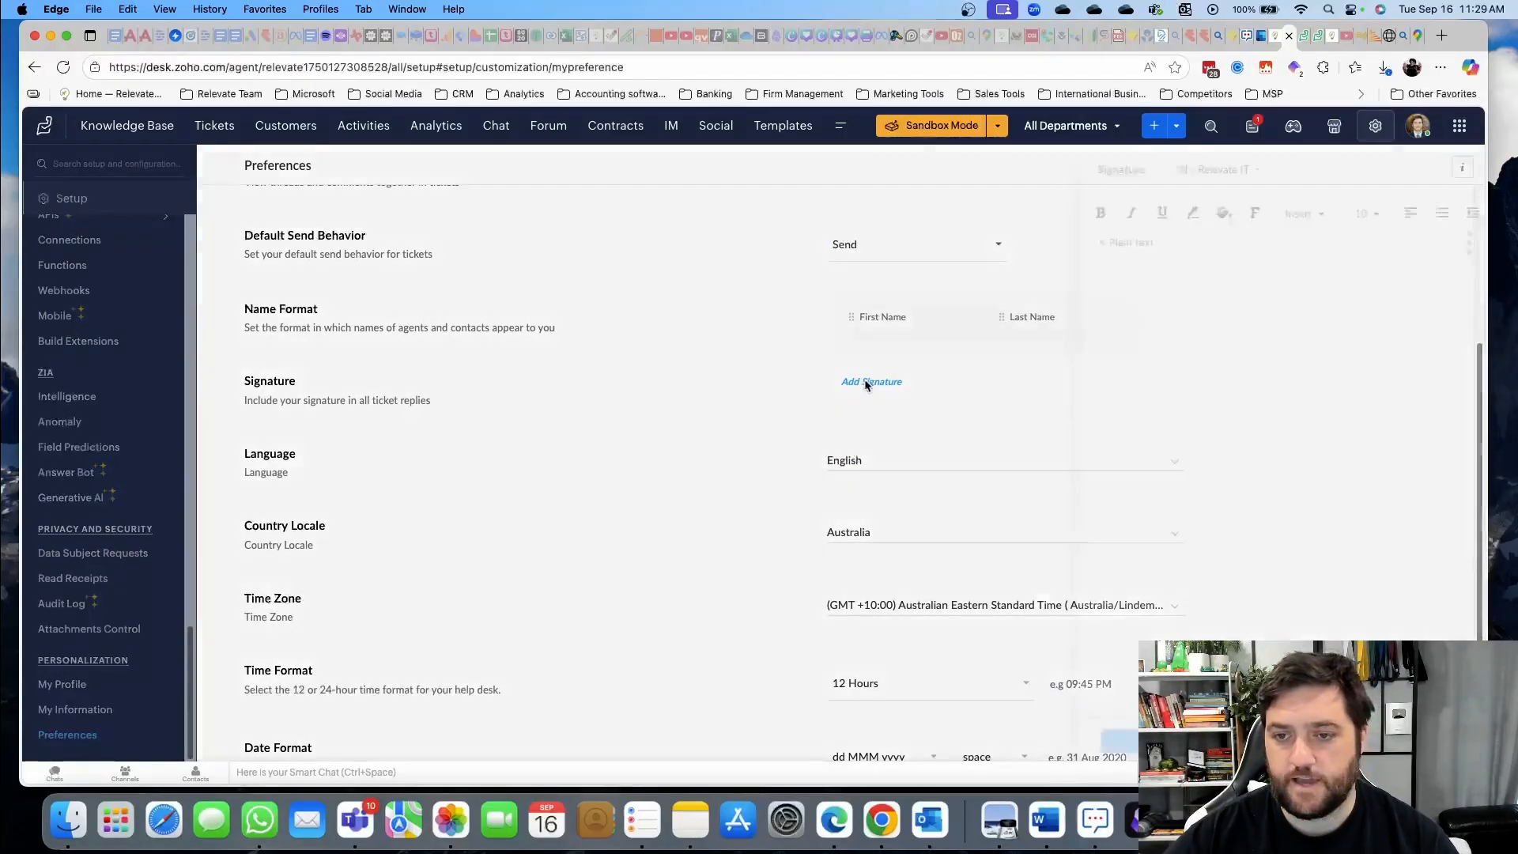
{"action": "left_click", "coordinate": [867, 383]}
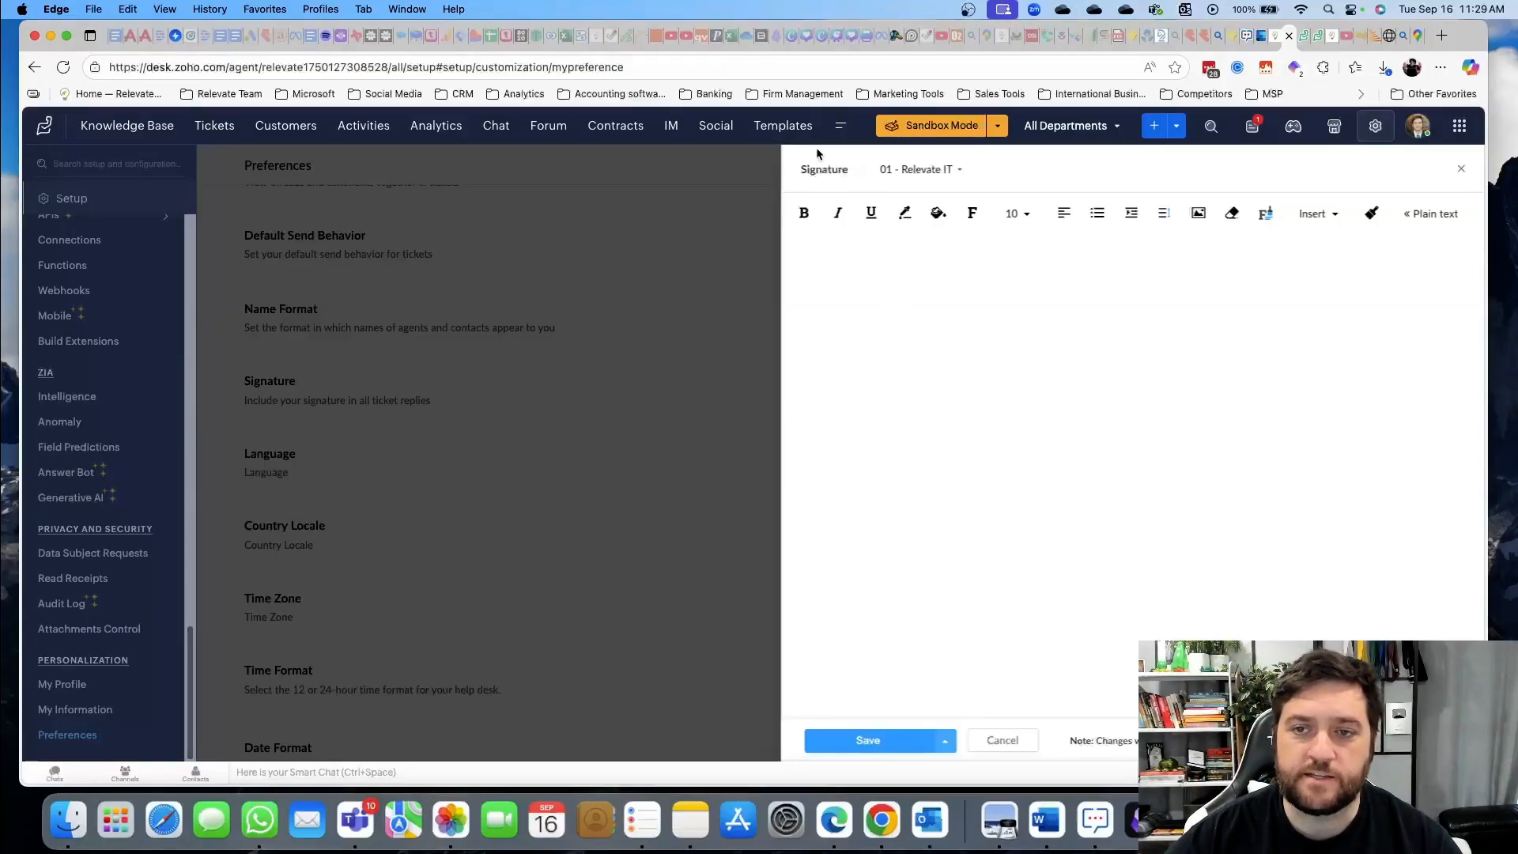
{"action": "left_click", "coordinate": [920, 171]}
{"action": "left_click", "coordinate": [920, 174]}
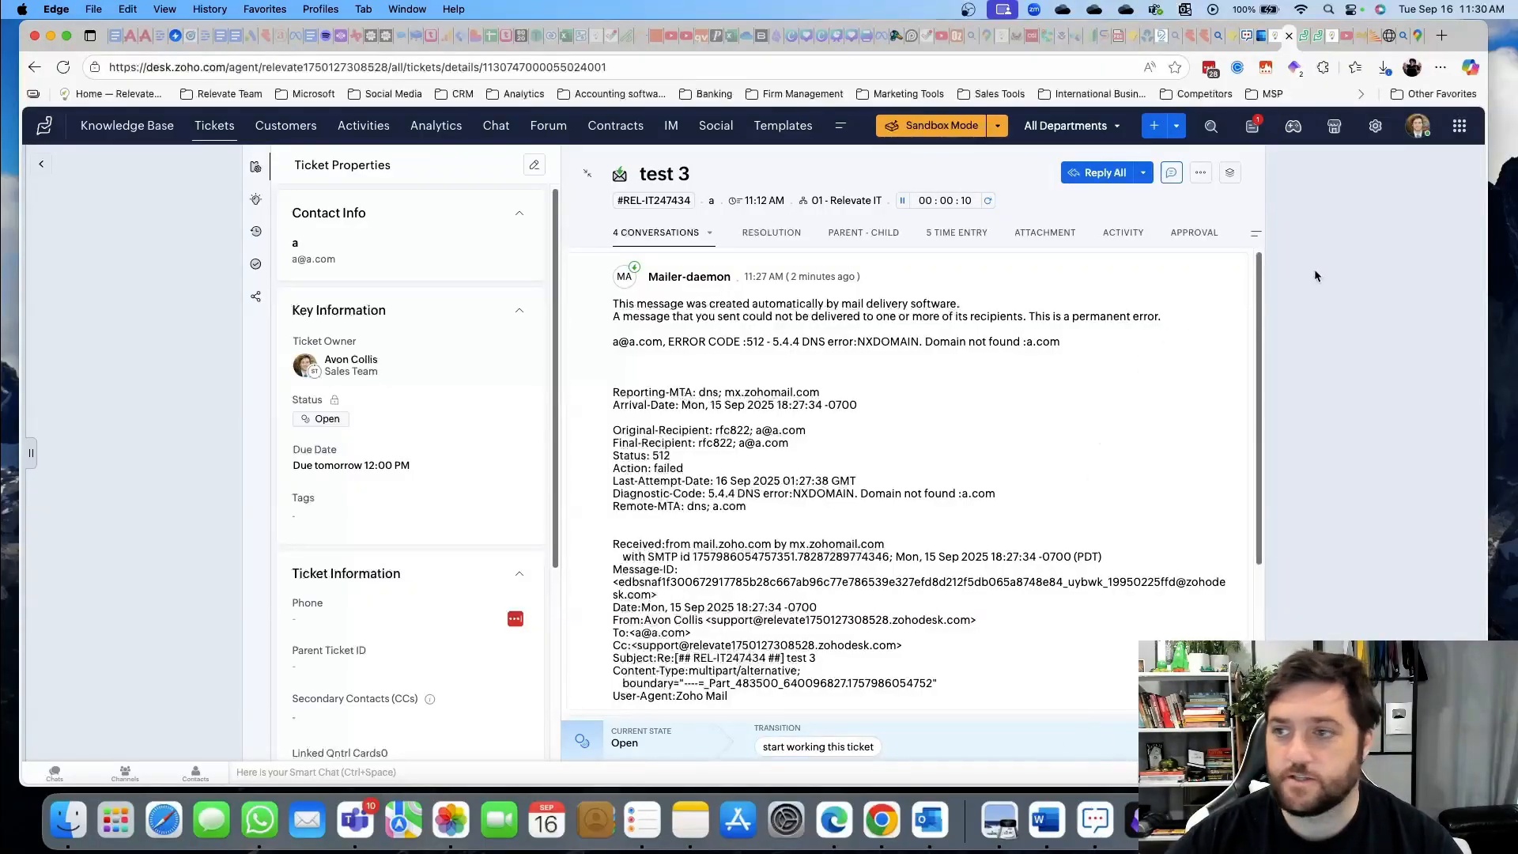
Go to Setup > Automation > Blueprint and open the 'test' blueprint for editing
{"action": "left_click", "coordinate": [1374, 126]}
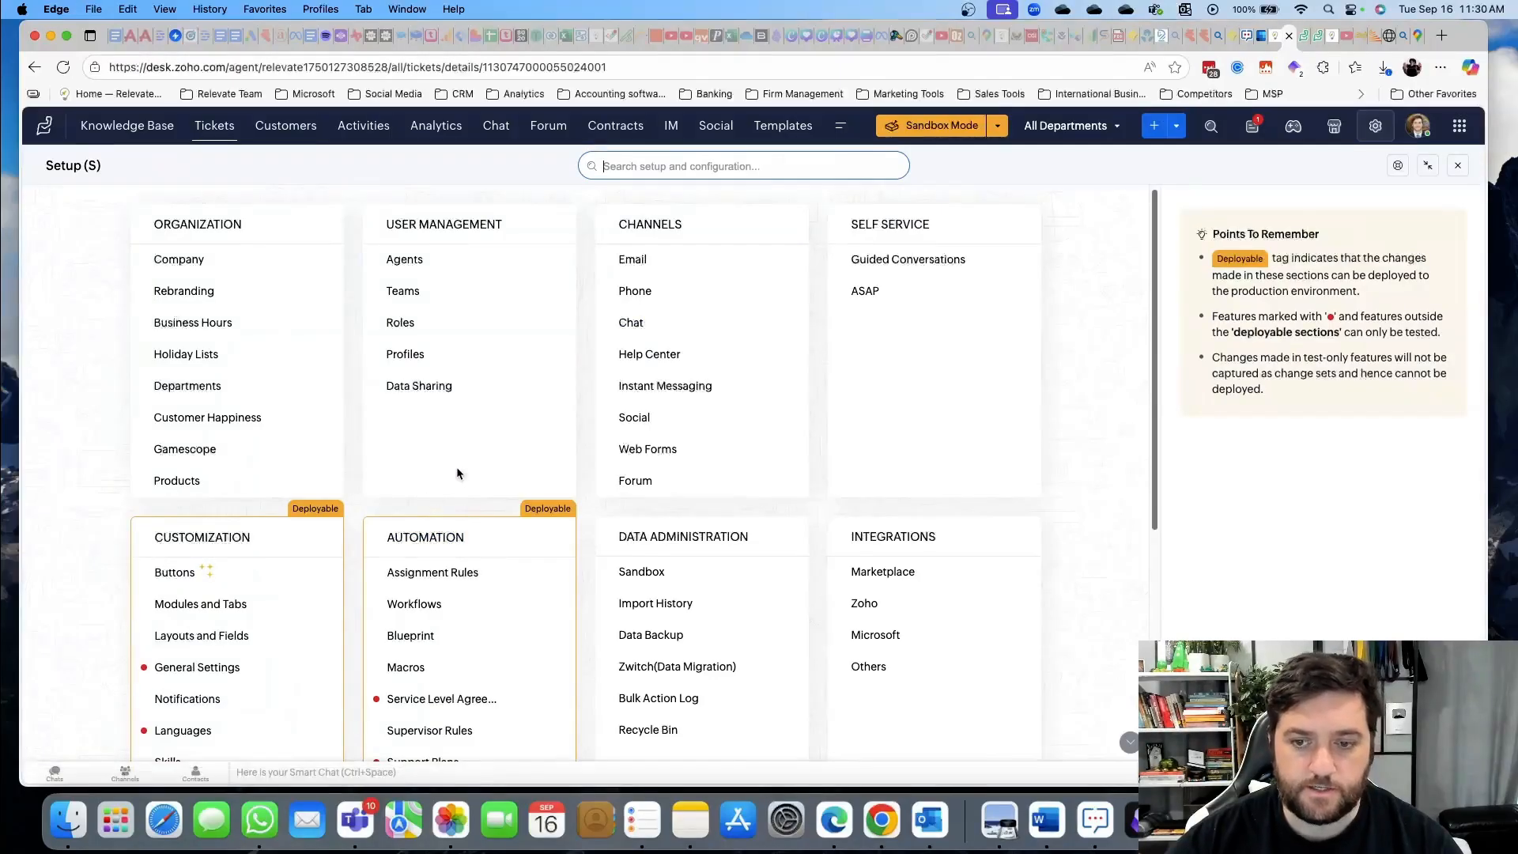
{"action": "scroll", "coordinate": [241, 467], "scroll_direction": "down", "scroll_amount": 3}
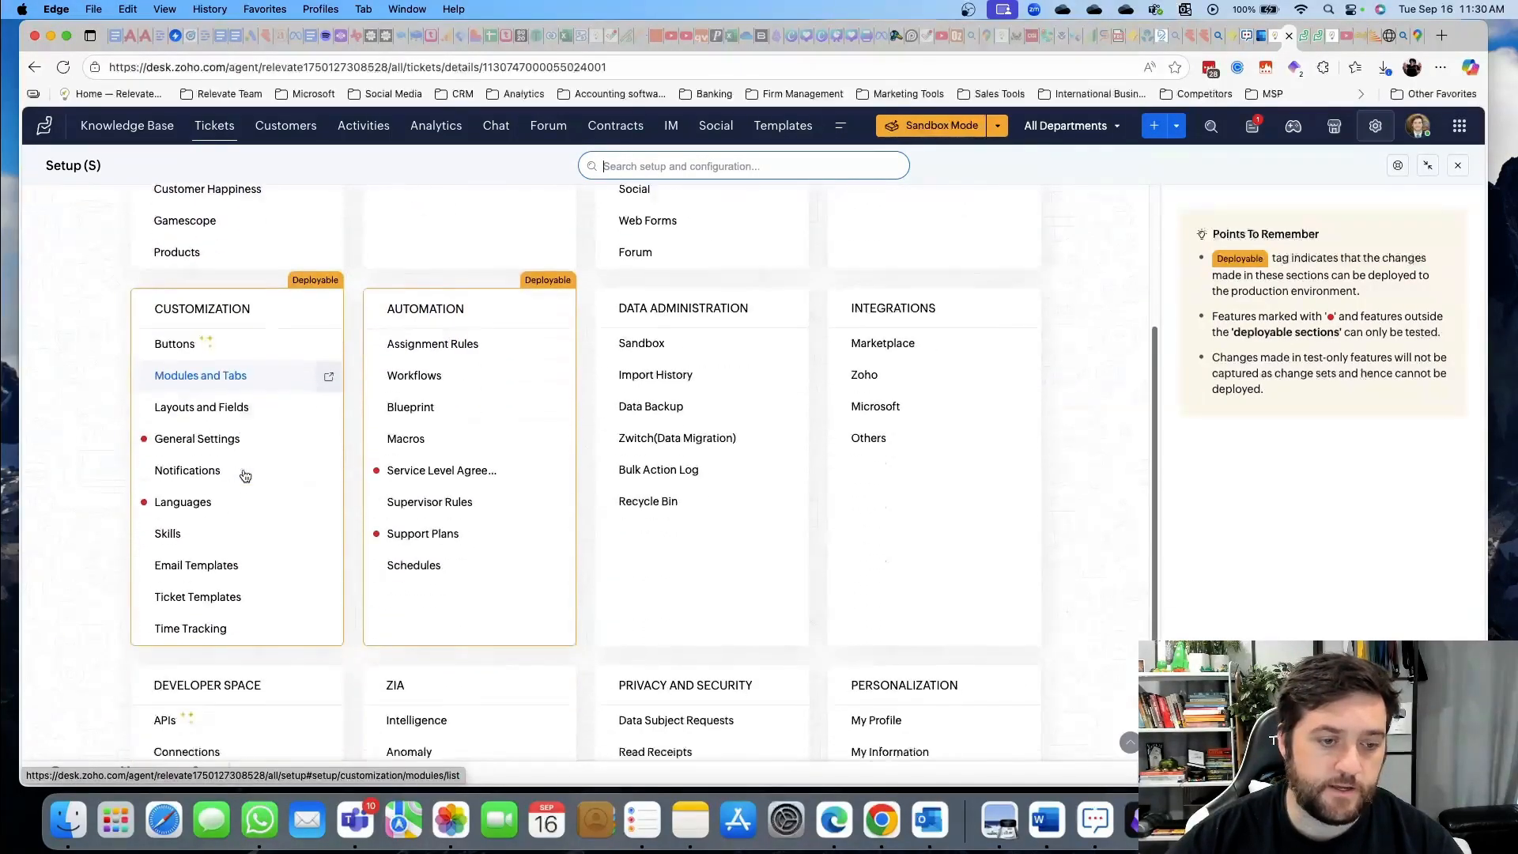
{"action": "left_click", "coordinate": [406, 347]}
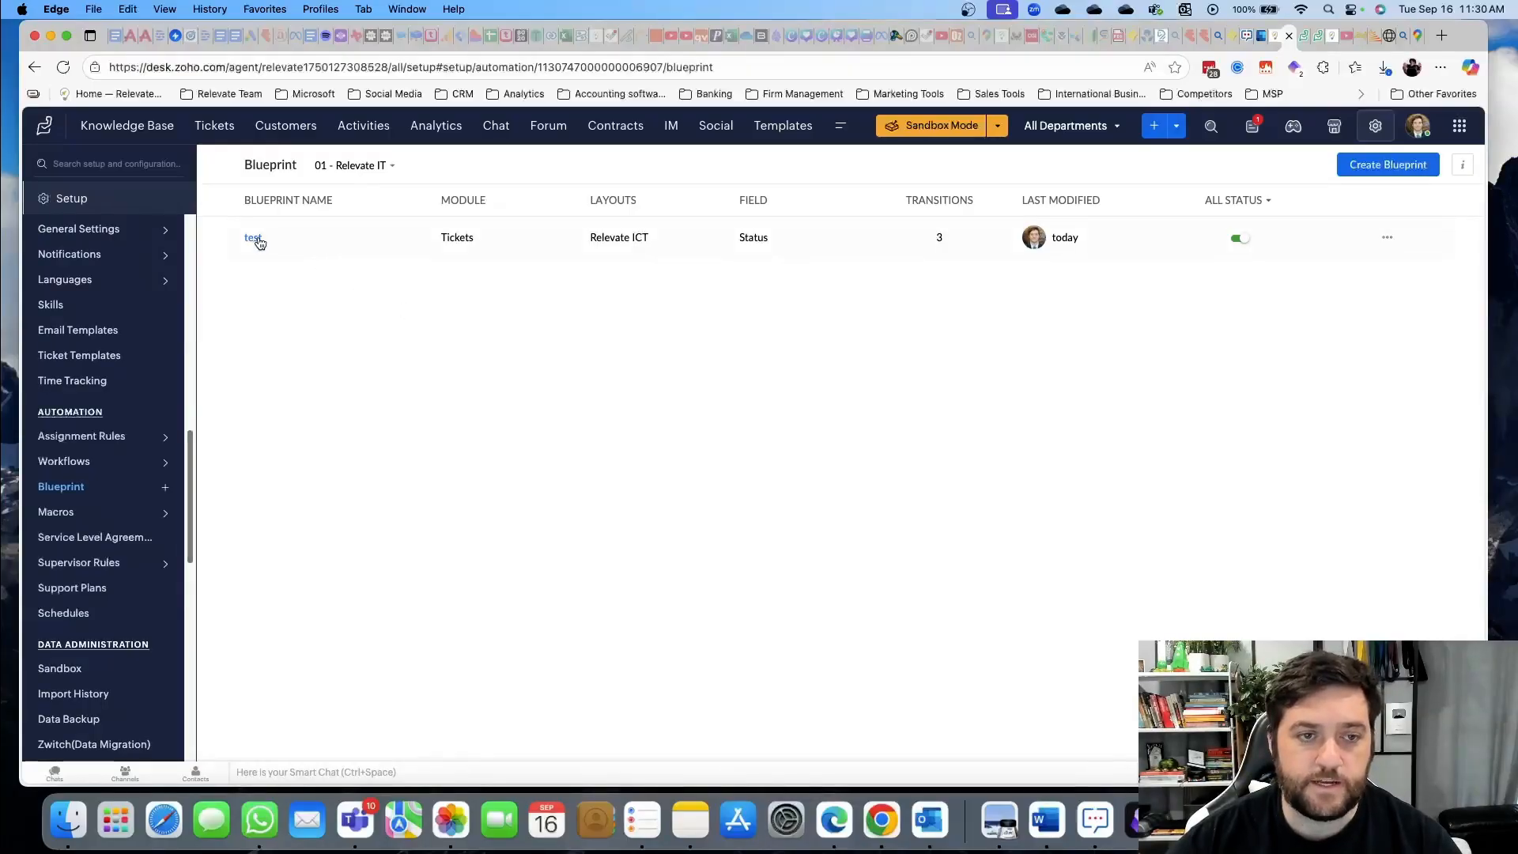
{"action": "left_click", "coordinate": [253, 238]}
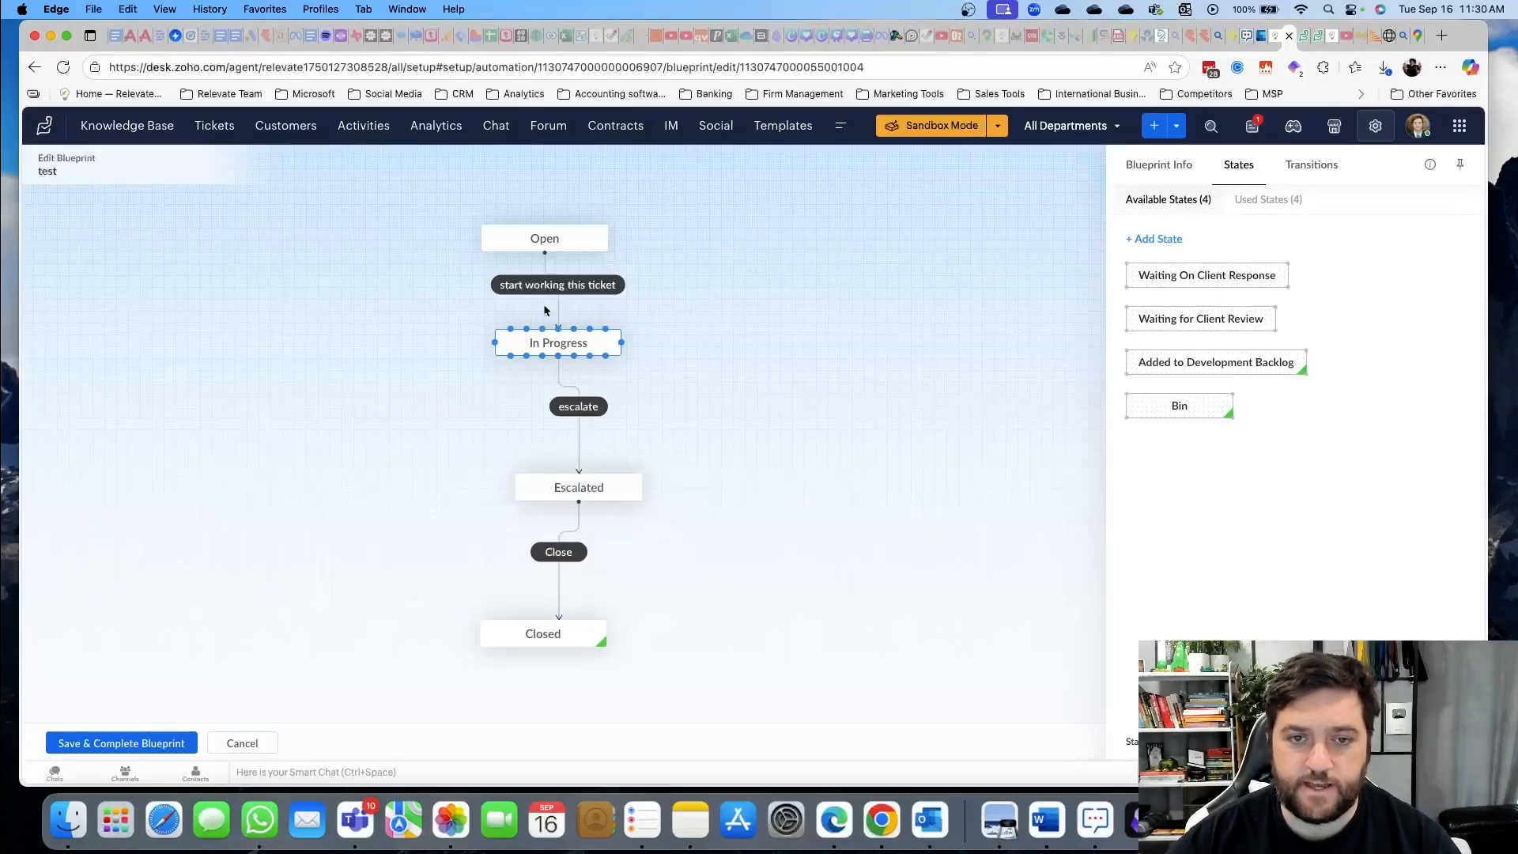
Add Ticket Owner as a required field during the 'start working this ticket' transition
{"action": "left_click", "coordinate": [553, 284]}
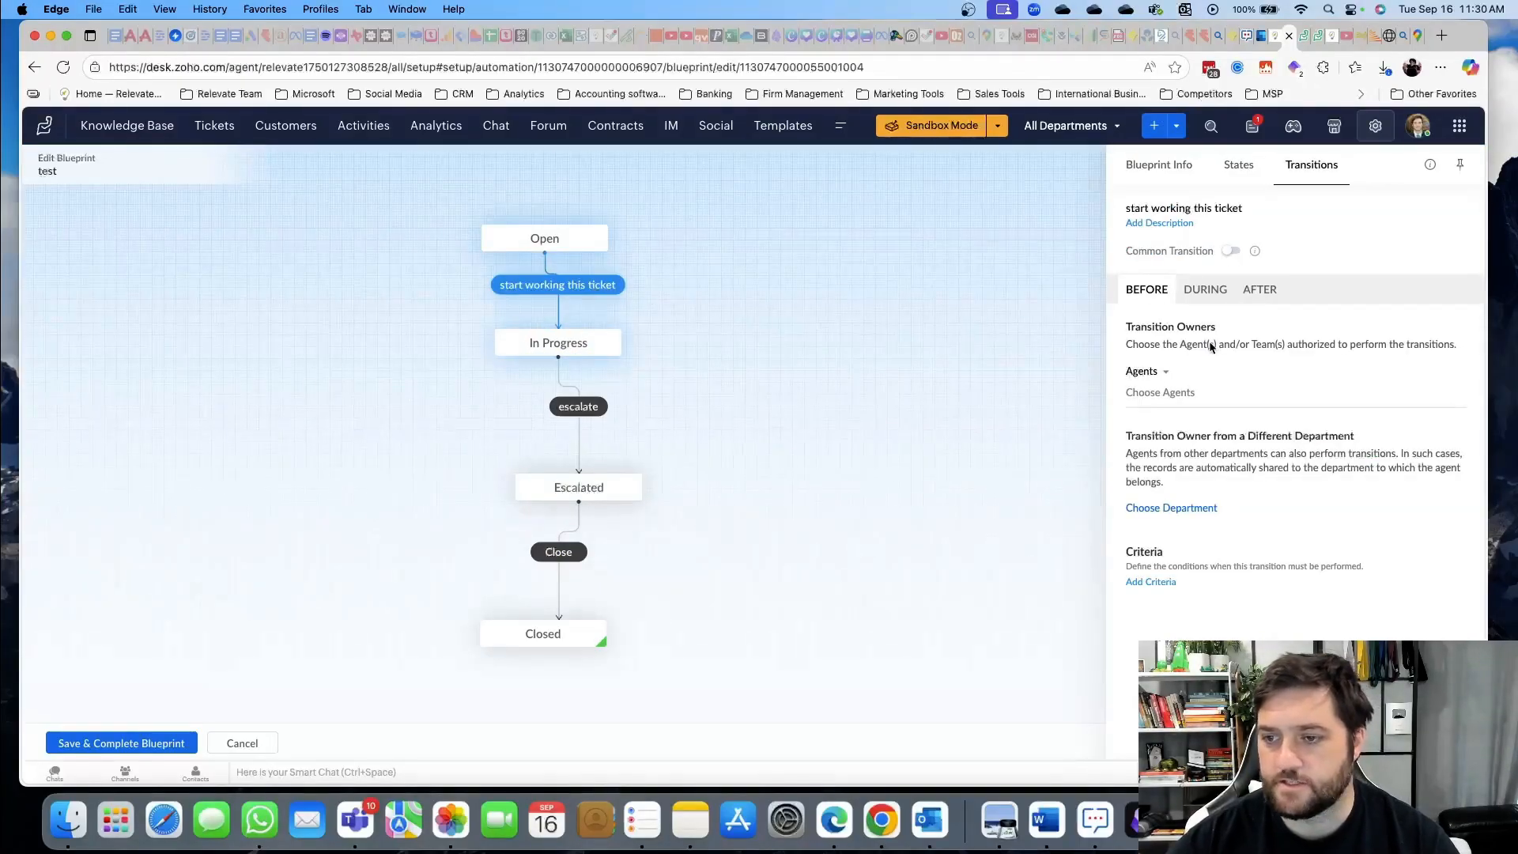
{"action": "left_click", "coordinate": [1204, 290]}
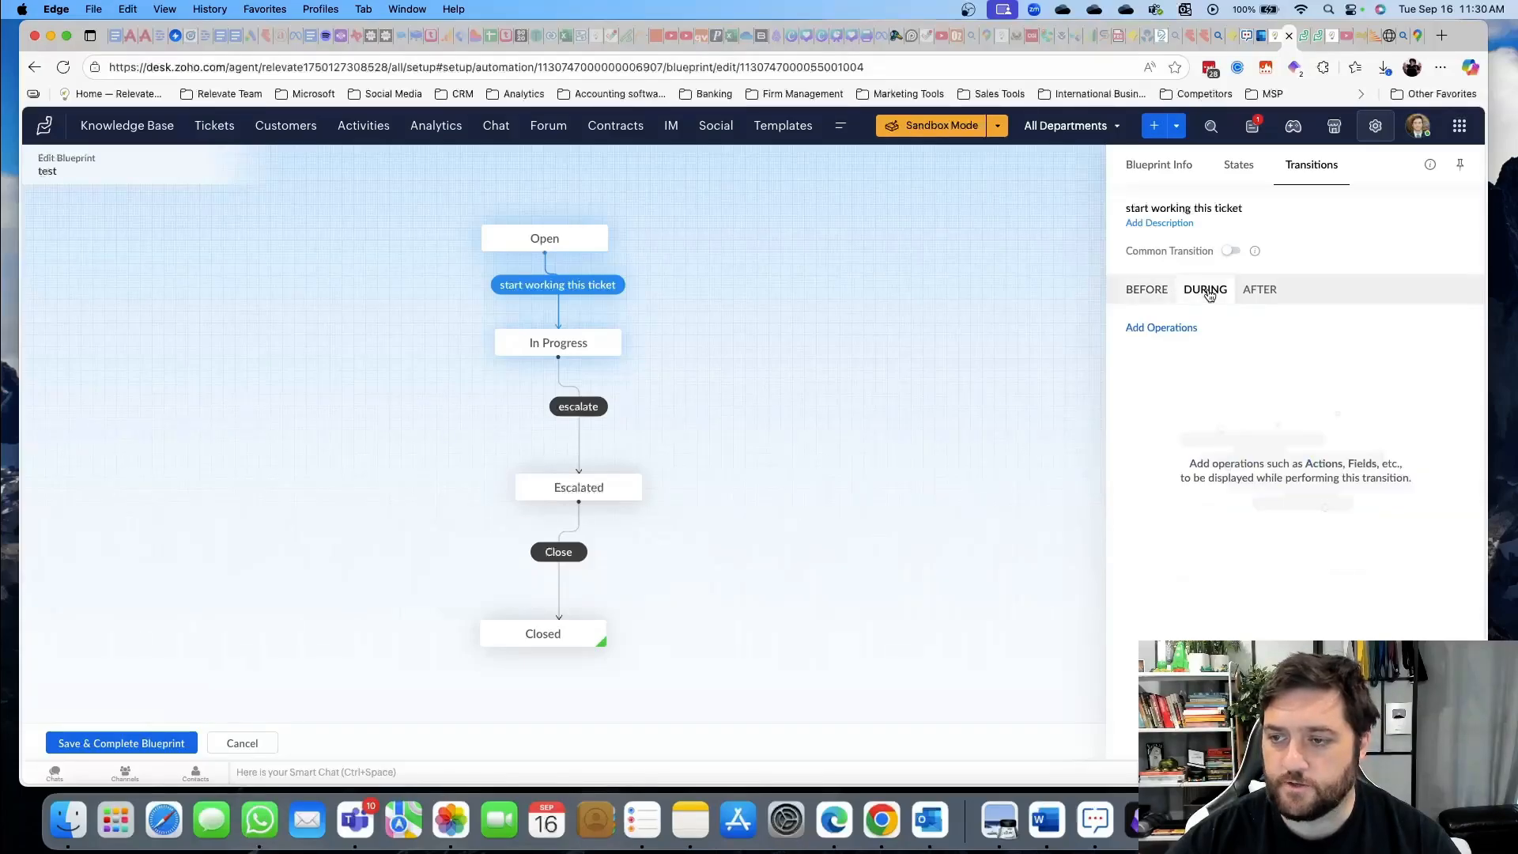
{"action": "left_click", "coordinate": [1146, 290]}
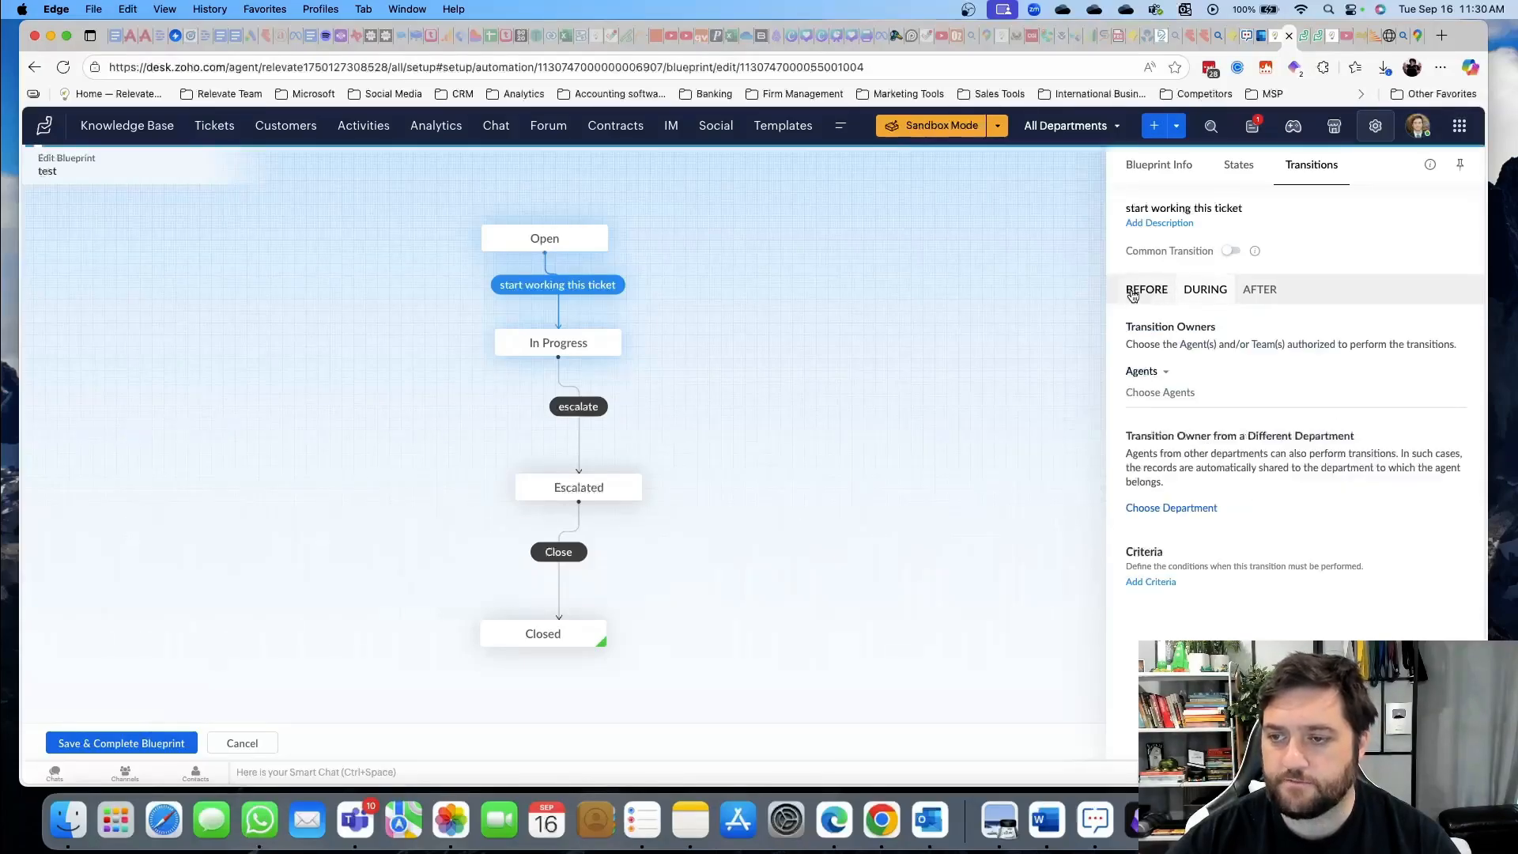
{"action": "left_click", "coordinate": [1205, 290]}
{"action": "left_click", "coordinate": [1148, 328]}
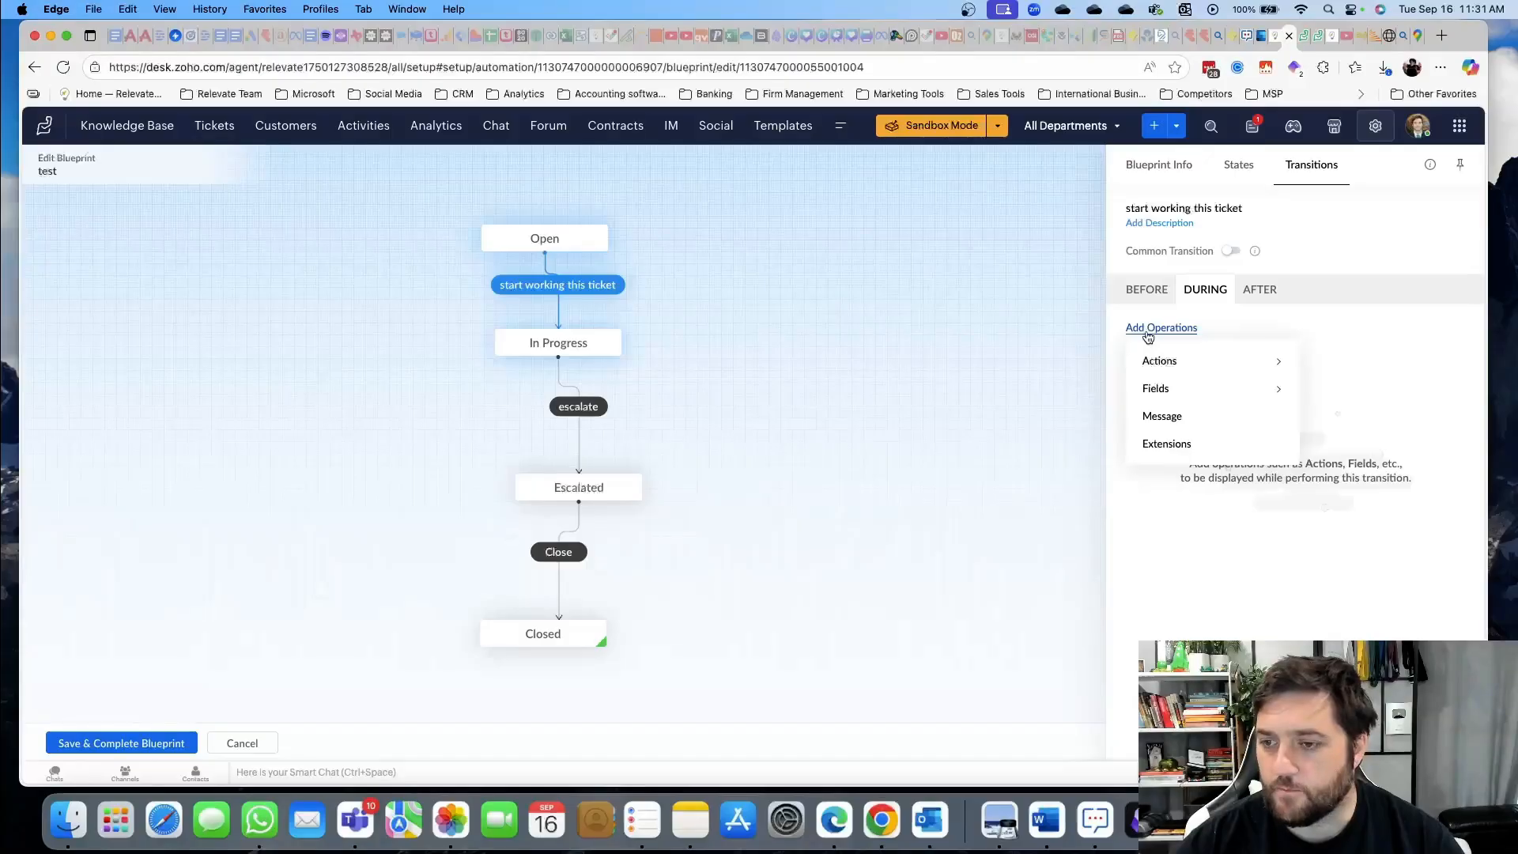
{"action": "left_click", "coordinate": [1191, 388]}
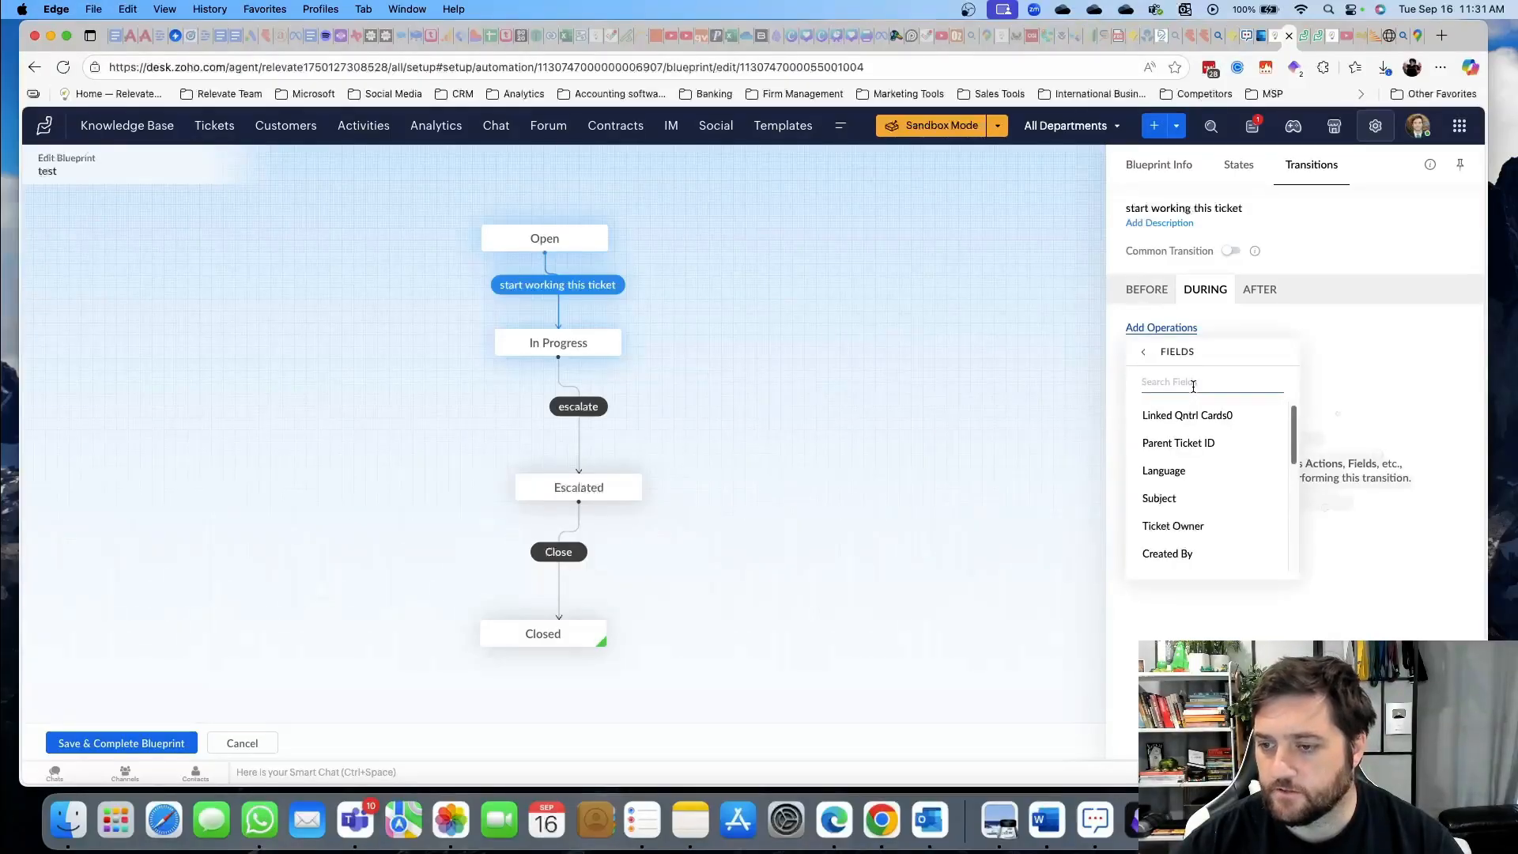
{"action": "left_click", "coordinate": [1193, 524]}
{"action": "left_click", "coordinate": [1380, 423]}
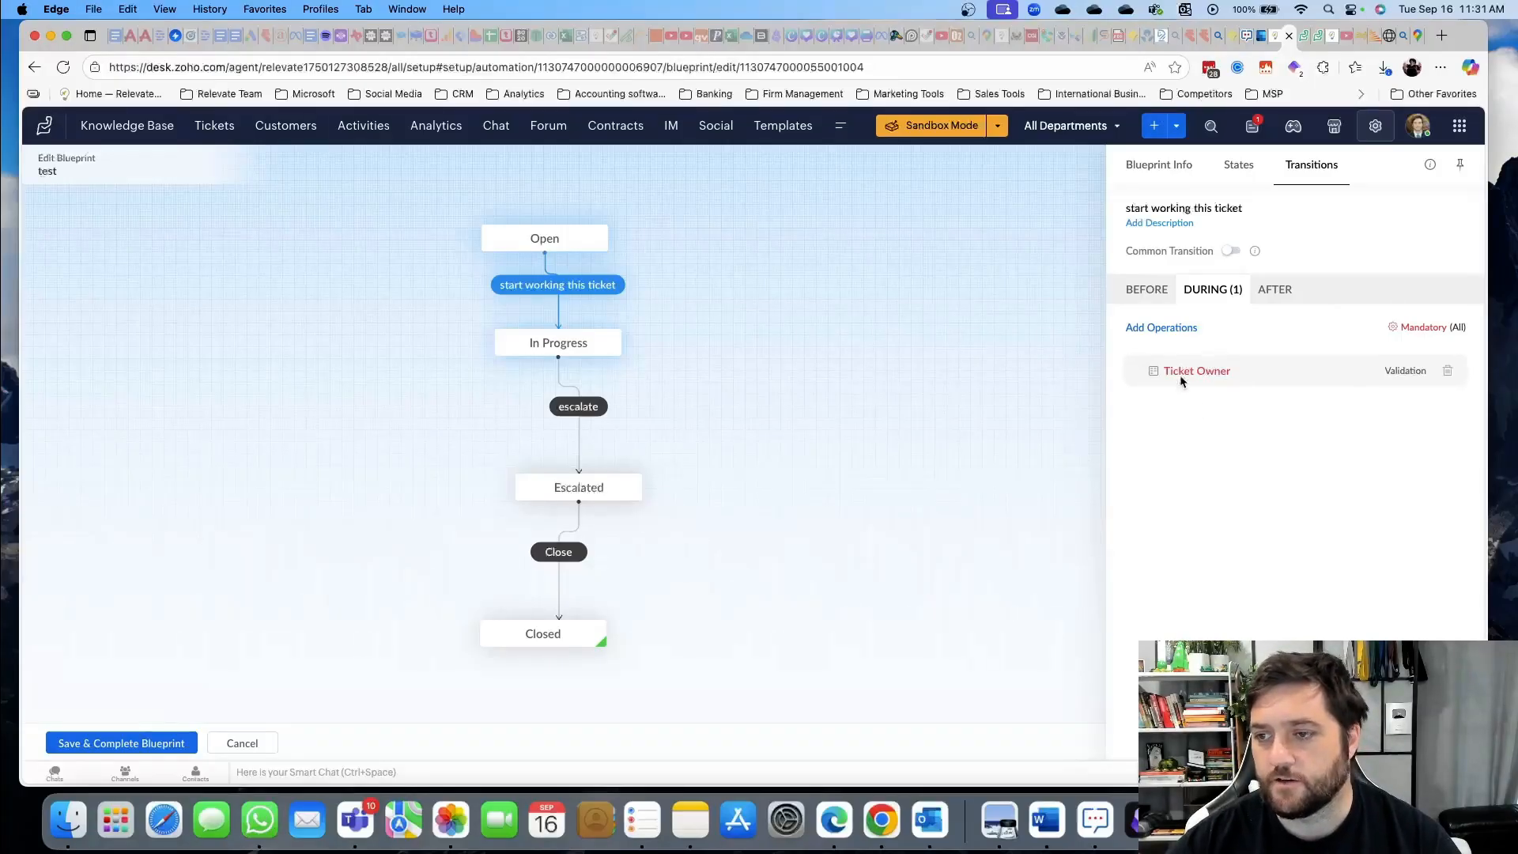
Require a mandatory Comment for All during the escalate transition and view its AFTER actions
{"action": "left_click", "coordinate": [588, 415]}
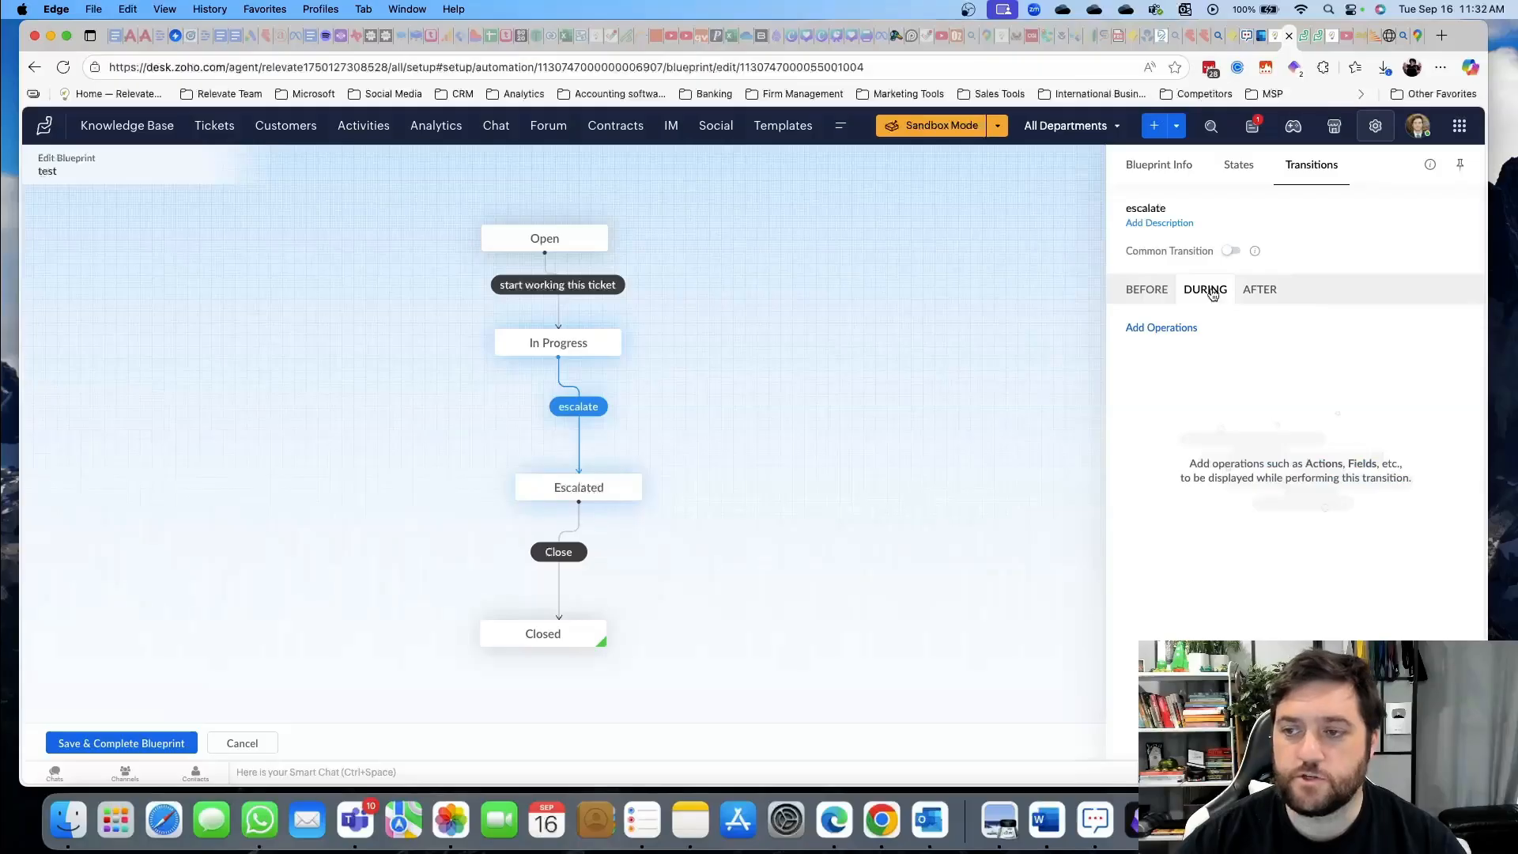
{"action": "left_click", "coordinate": [1161, 328]}
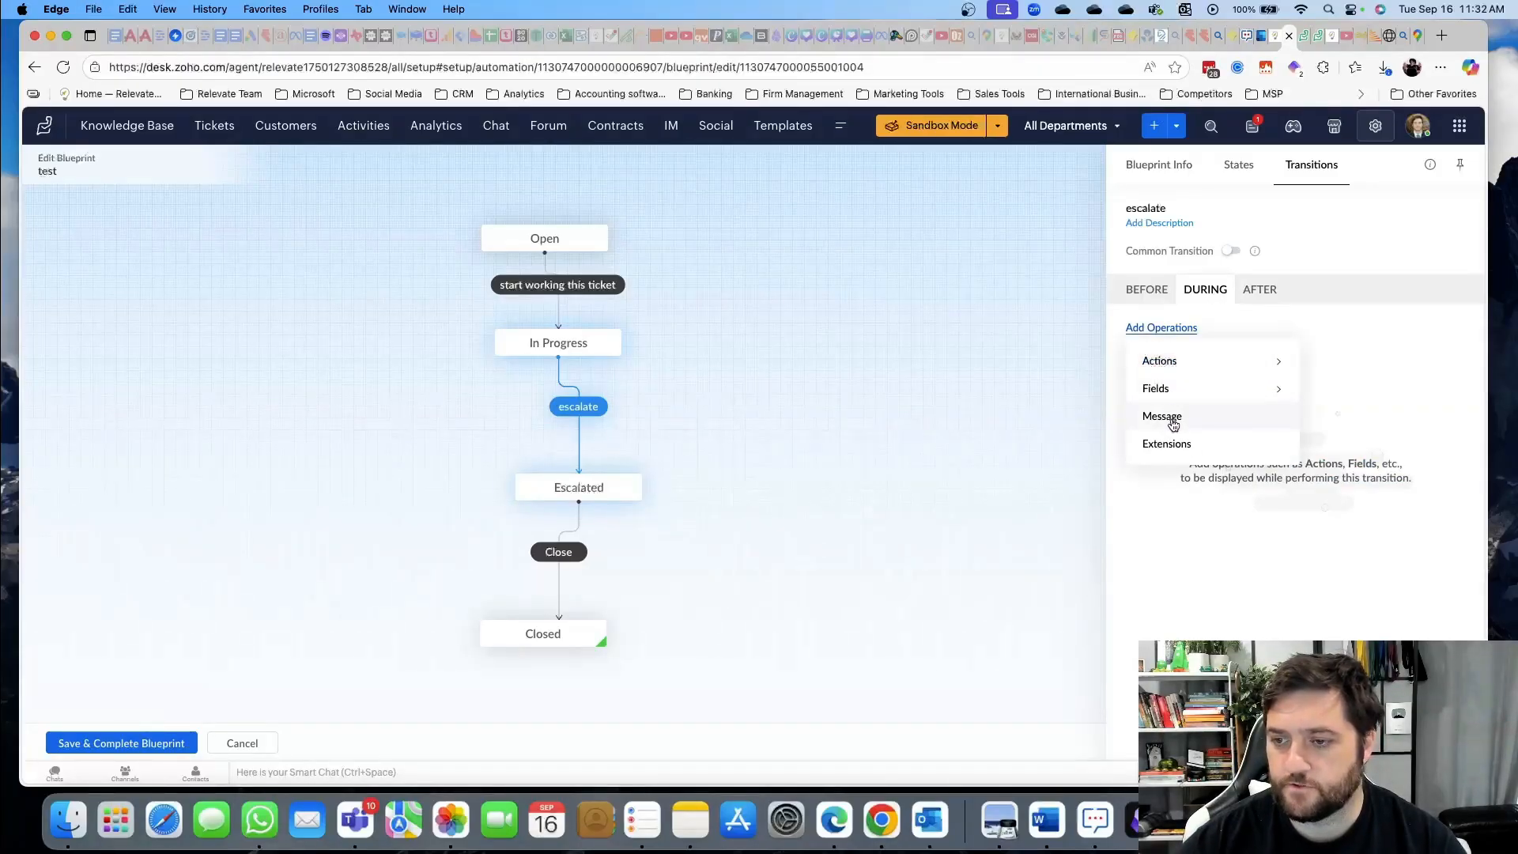
{"action": "left_click", "coordinate": [1163, 363]}
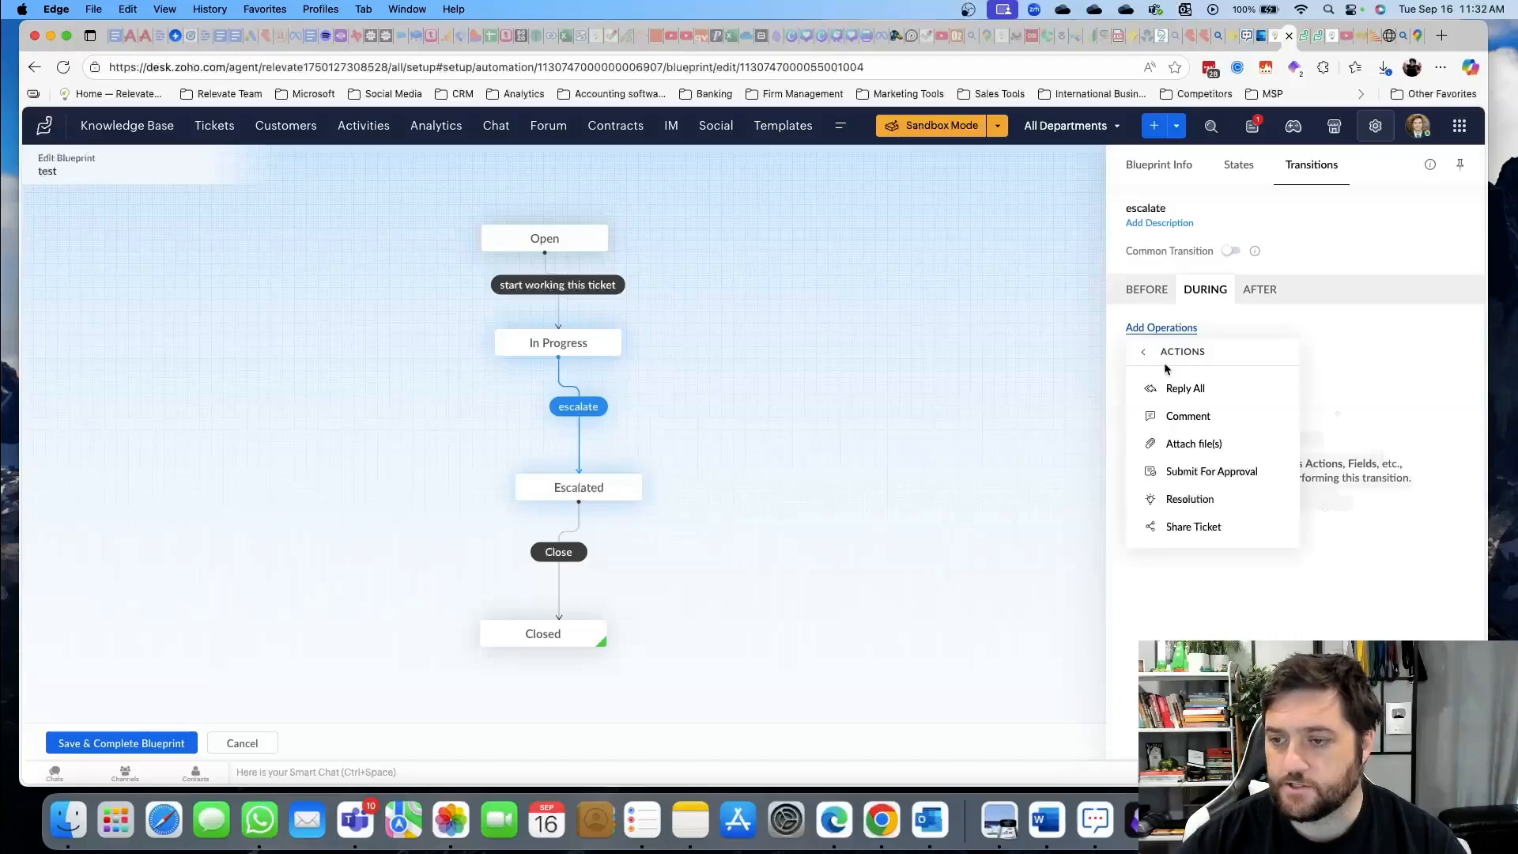
{"action": "left_click", "coordinate": [1194, 416]}
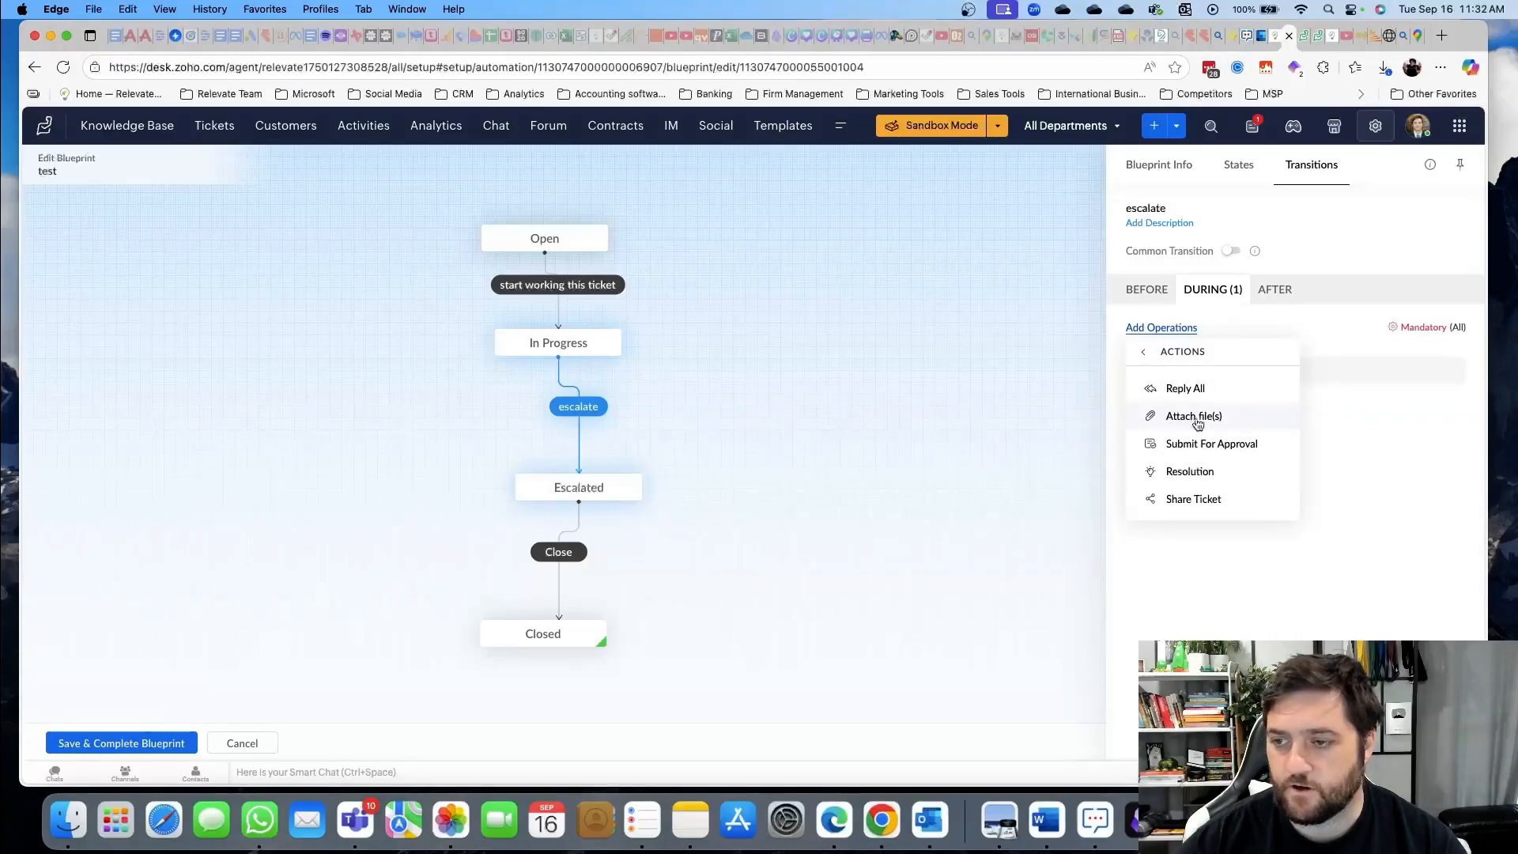
{"action": "left_click", "coordinate": [1339, 348]}
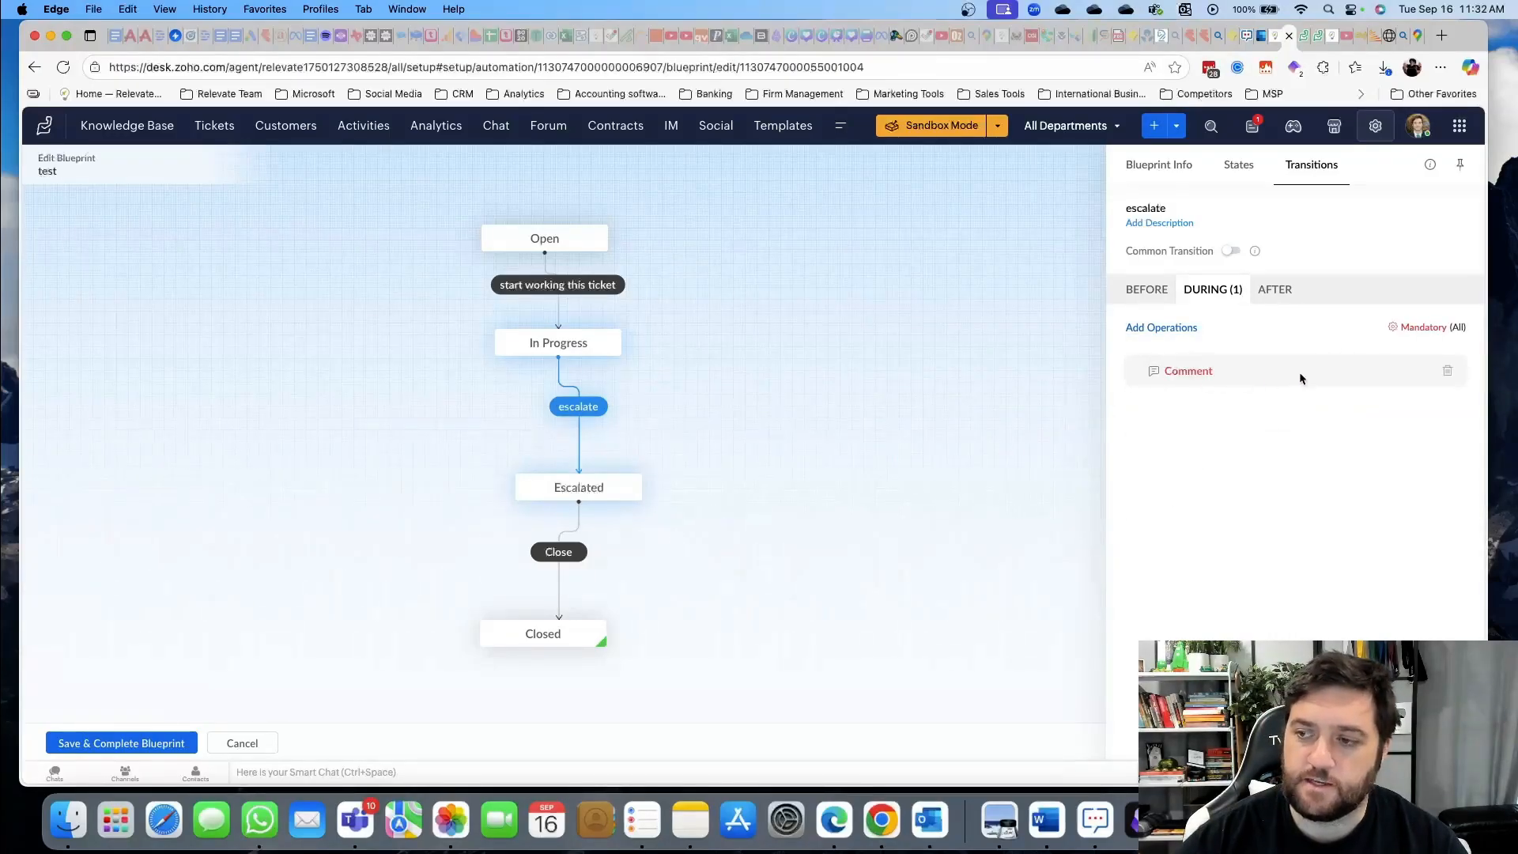
{"action": "left_click", "coordinate": [1396, 328]}
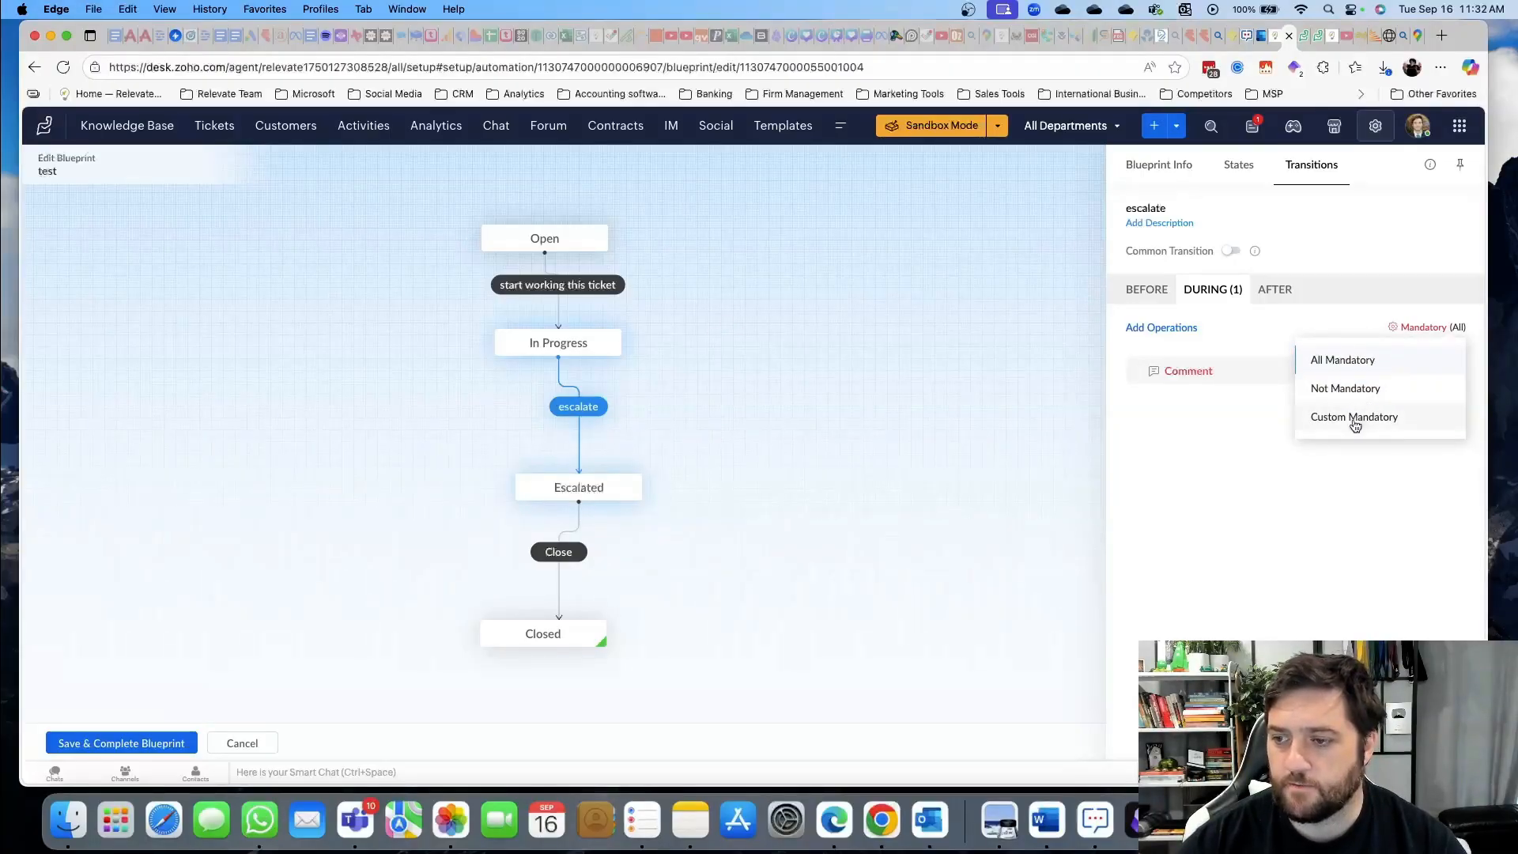
{"action": "left_click", "coordinate": [1202, 491]}
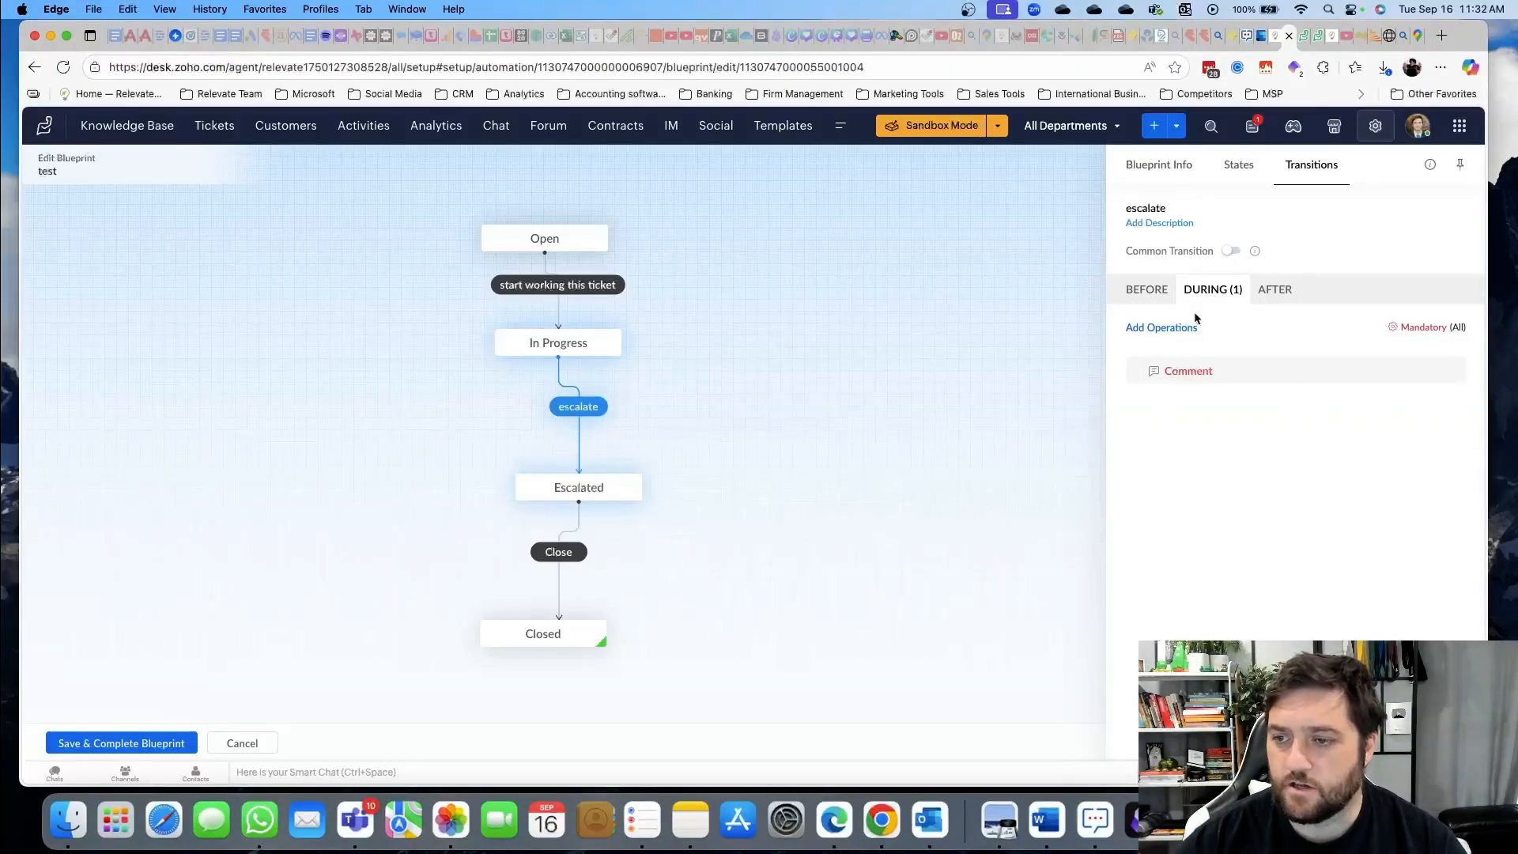
{"action": "left_click", "coordinate": [1274, 293]}
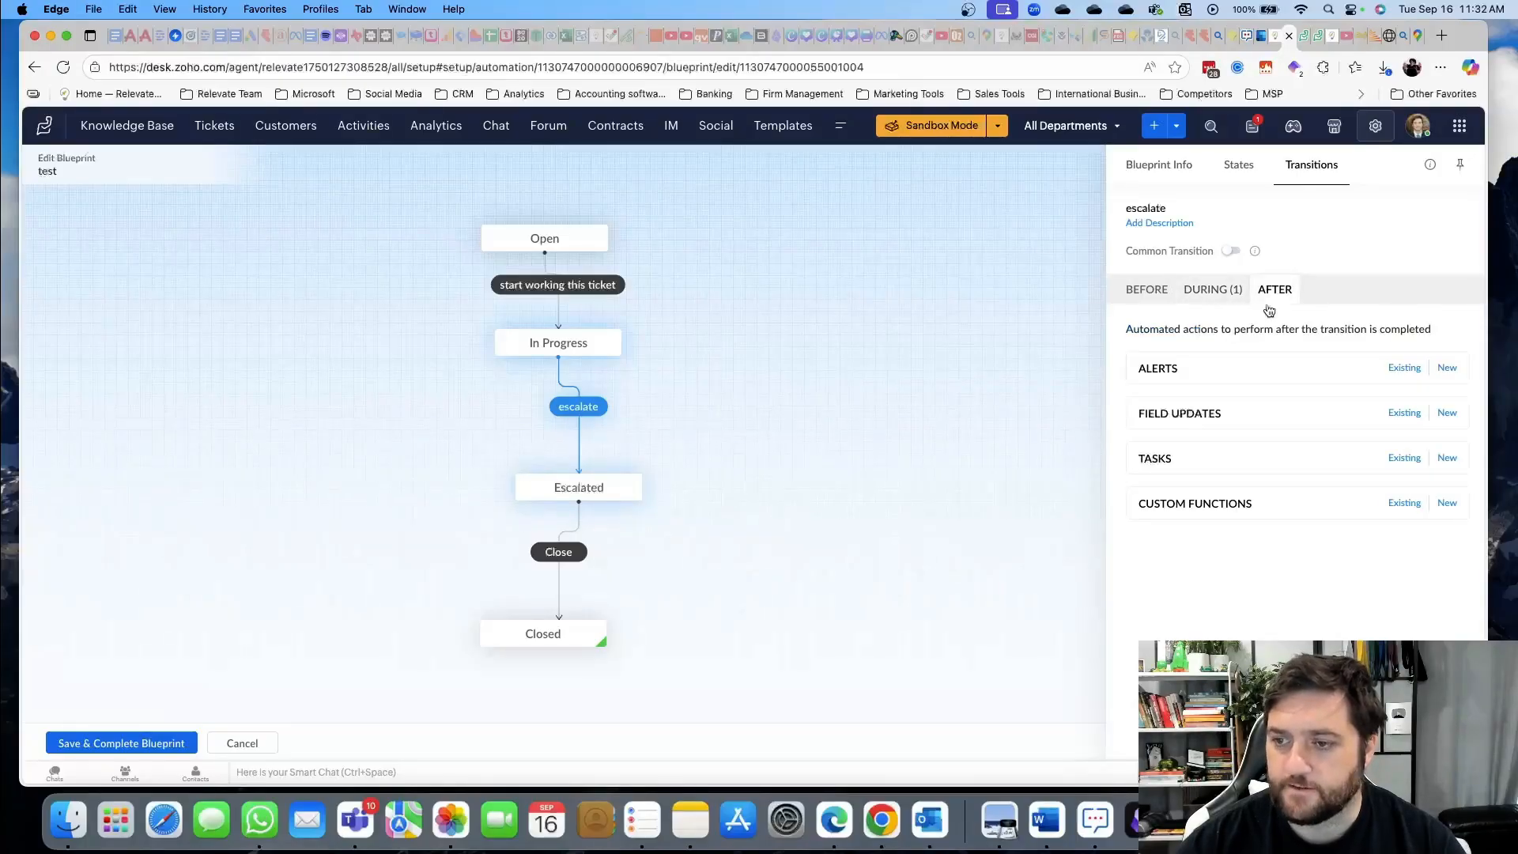
Add an 'escalate' alert notifying the Record Owner and contact, then save and complete the blueprint
{"action": "left_click", "coordinate": [1442, 369]}
{"action": "left_click", "coordinate": [1172, 224]}
{"action": "type", "text": "escalate"}
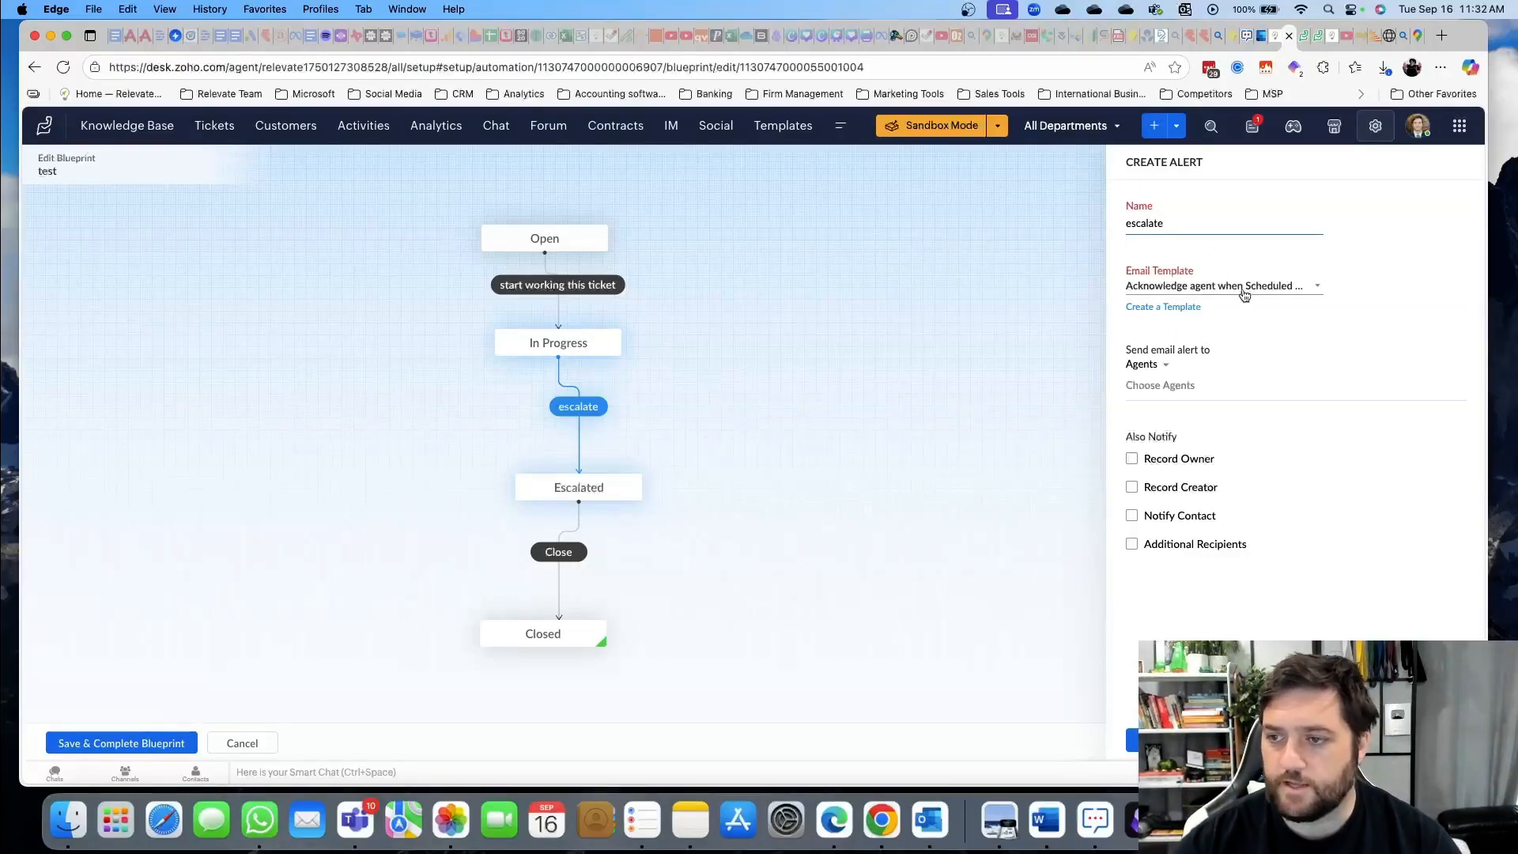
{"action": "left_click", "coordinate": [1217, 286]}
{"action": "scroll", "coordinate": [1245, 399], "scroll_direction": "down", "scroll_amount": 5}
{"action": "scroll", "coordinate": [1244, 400], "scroll_direction": "up", "scroll_amount": 5}
{"action": "left_click", "coordinate": [1194, 356]}
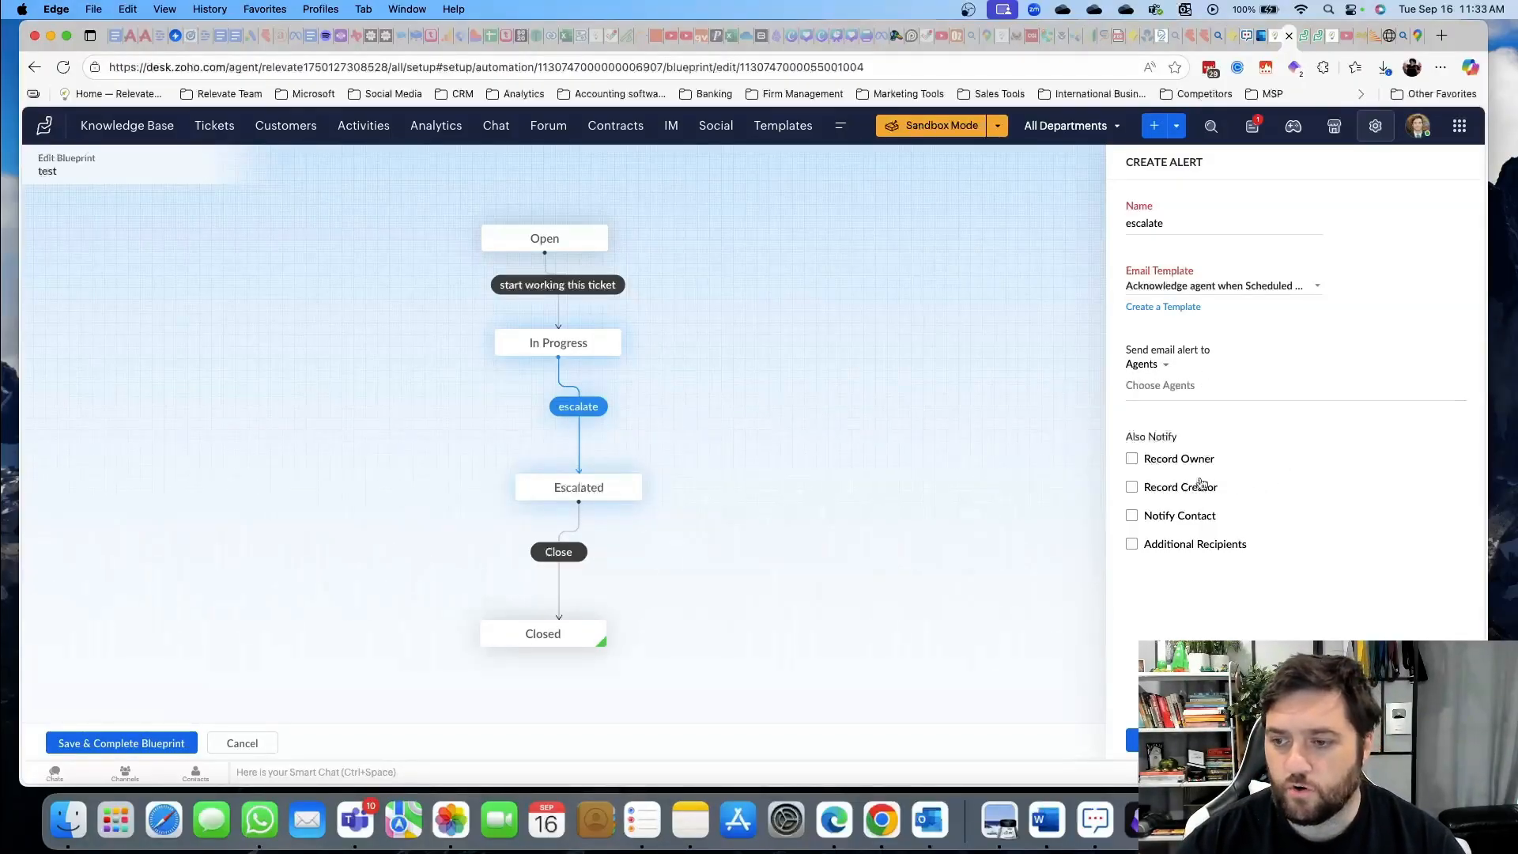
{"action": "left_click", "coordinate": [1133, 462]}
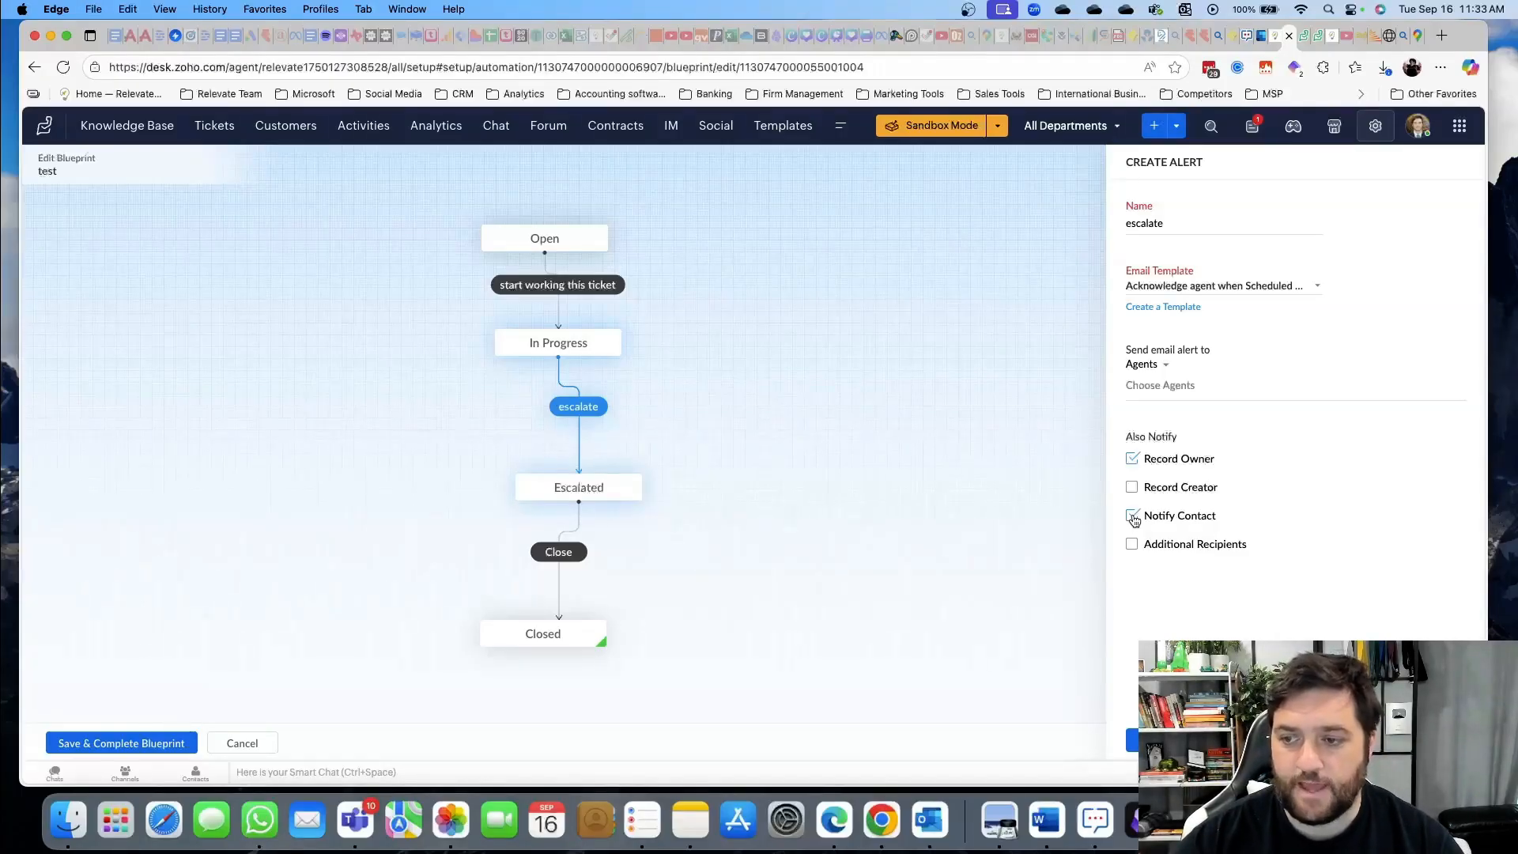
{"action": "left_click", "coordinate": [1132, 517]}
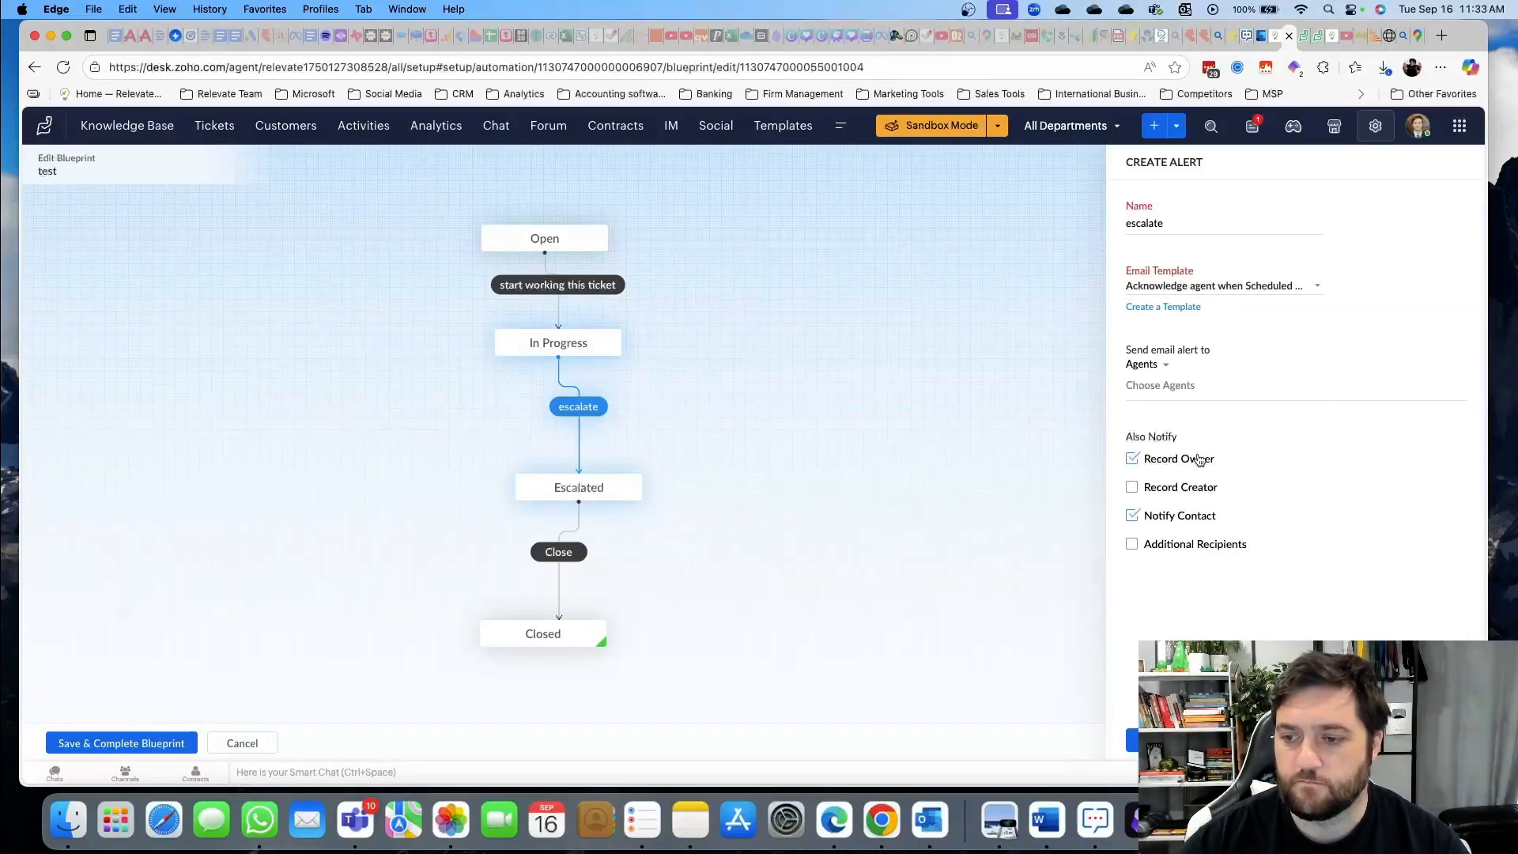
{"action": "left_click", "coordinate": [1132, 740]}
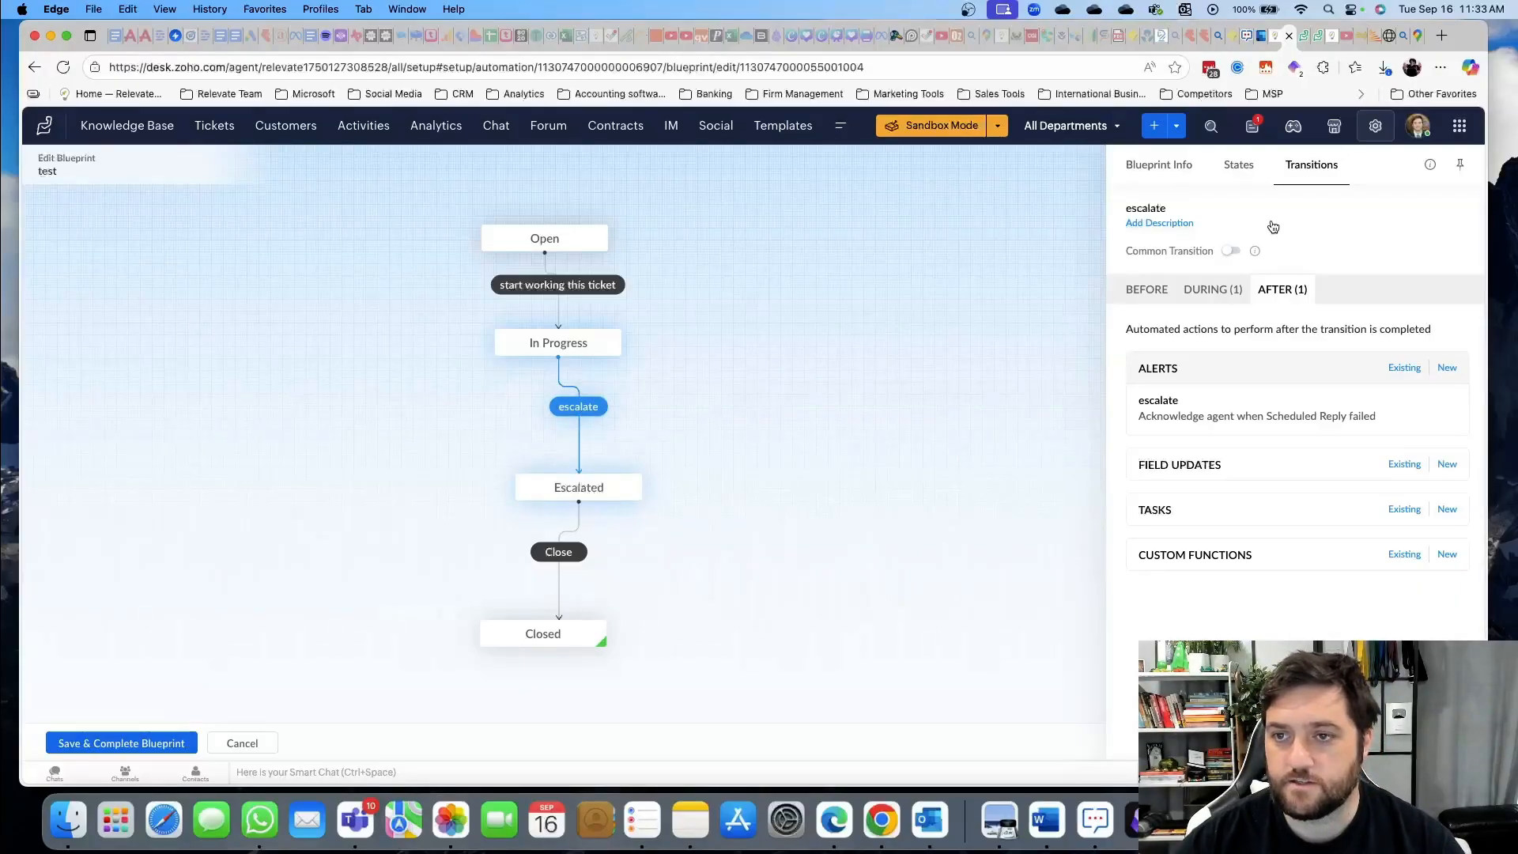
{"action": "left_click", "coordinate": [131, 741]}
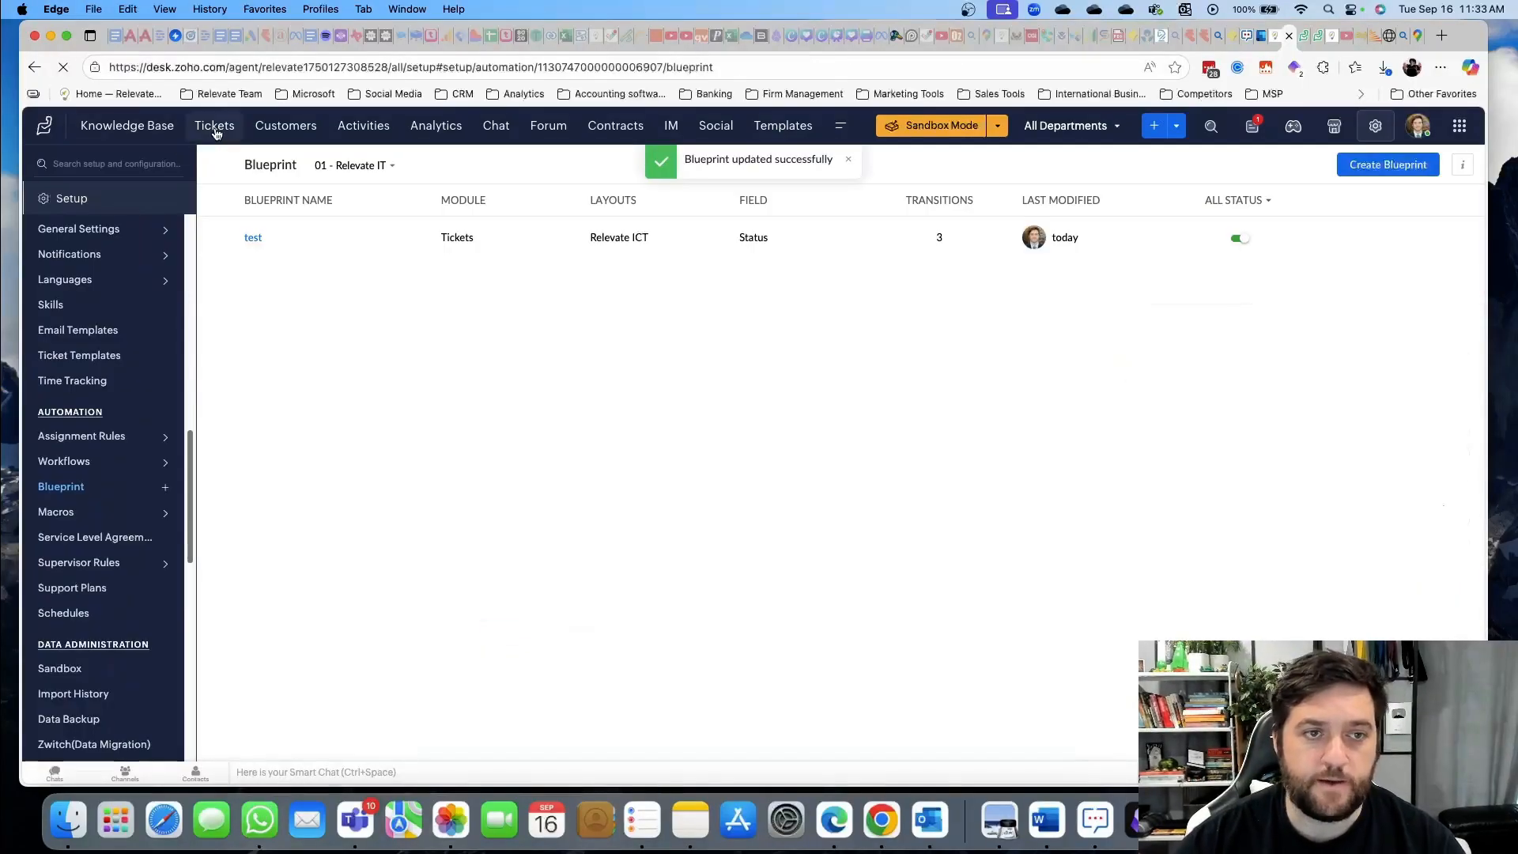
Move ticket Test 4 to In Progress via 'start working this ticket', keeping owner IT
{"action": "left_click", "coordinate": [212, 127]}
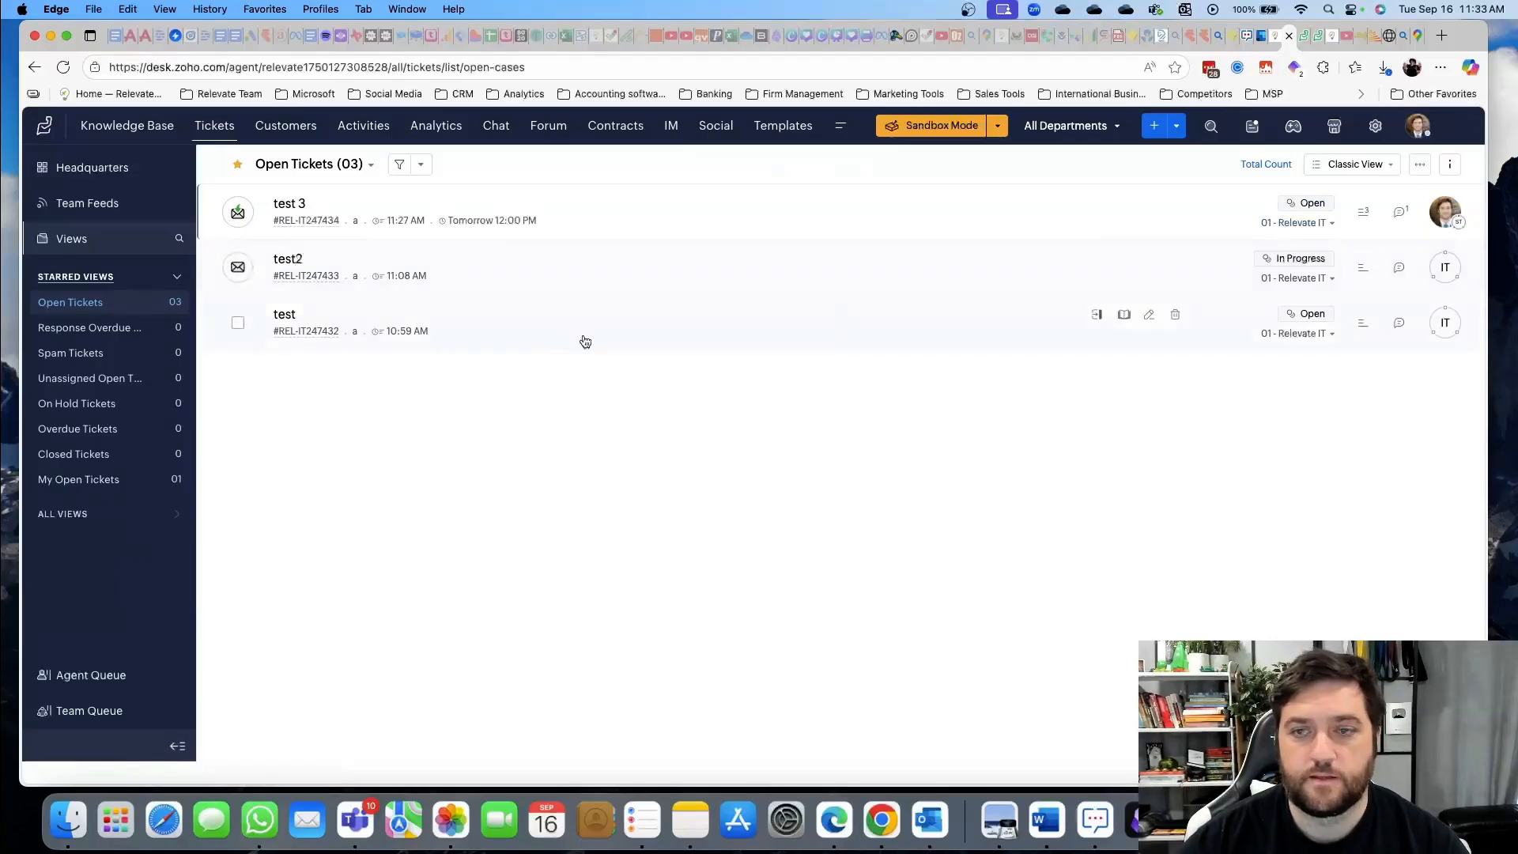
{"action": "left_click", "coordinate": [1175, 133]}
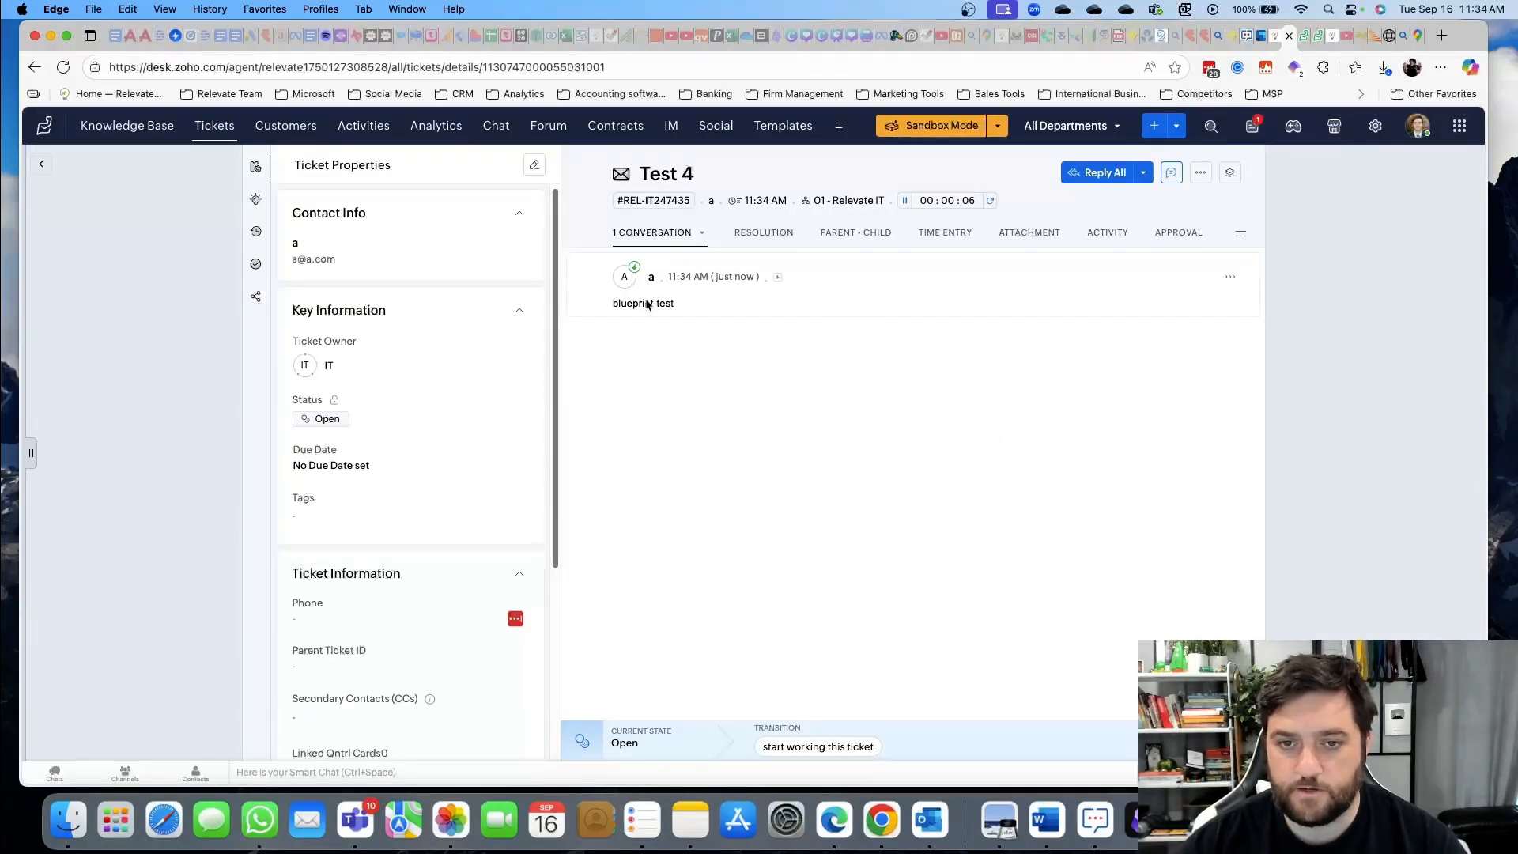
{"action": "left_click", "coordinate": [819, 747]}
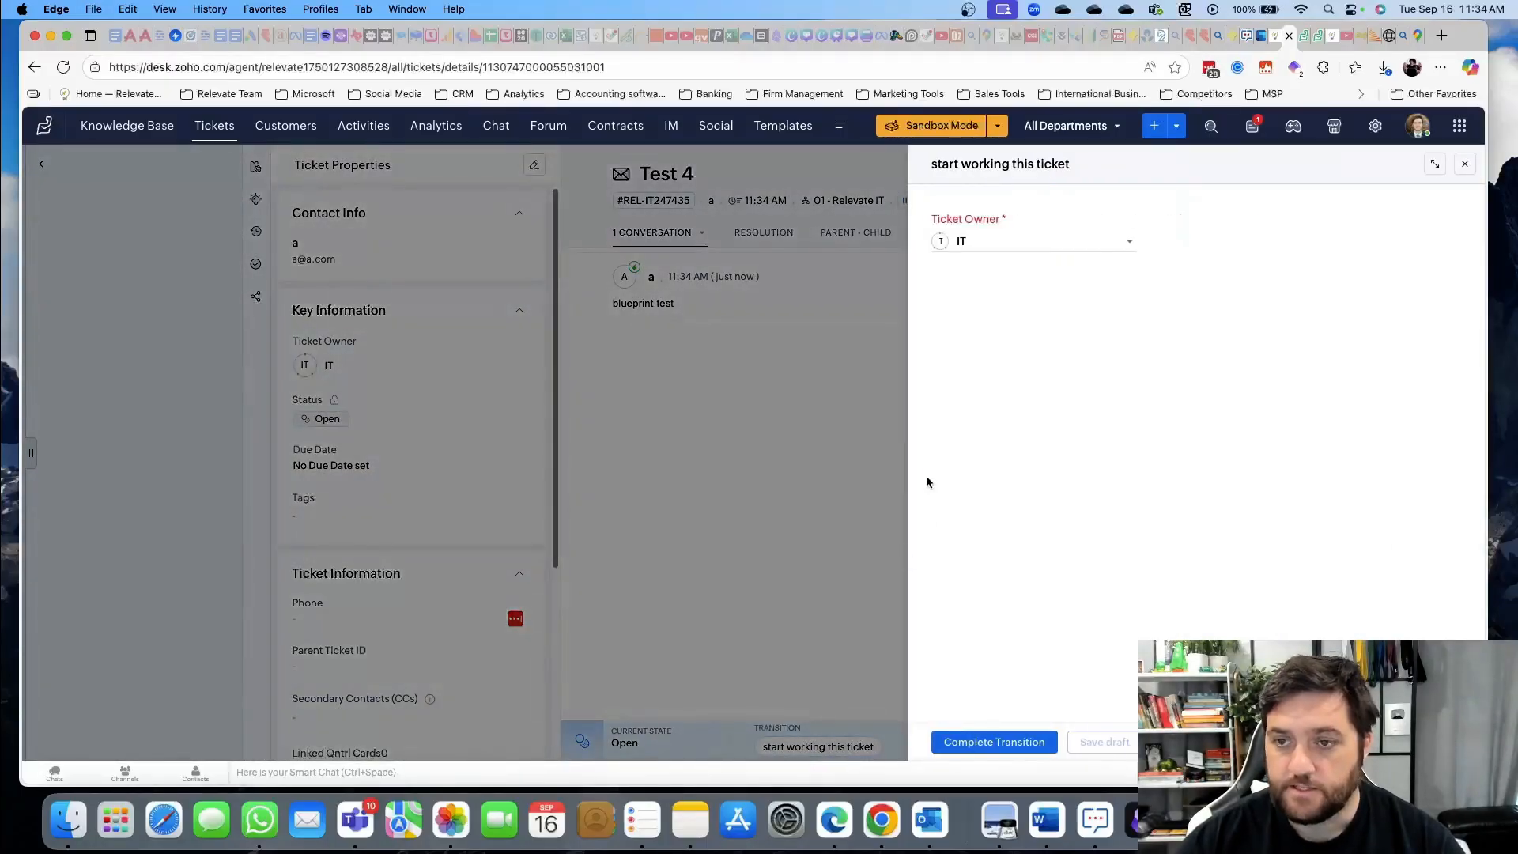
{"action": "left_click", "coordinate": [1025, 252]}
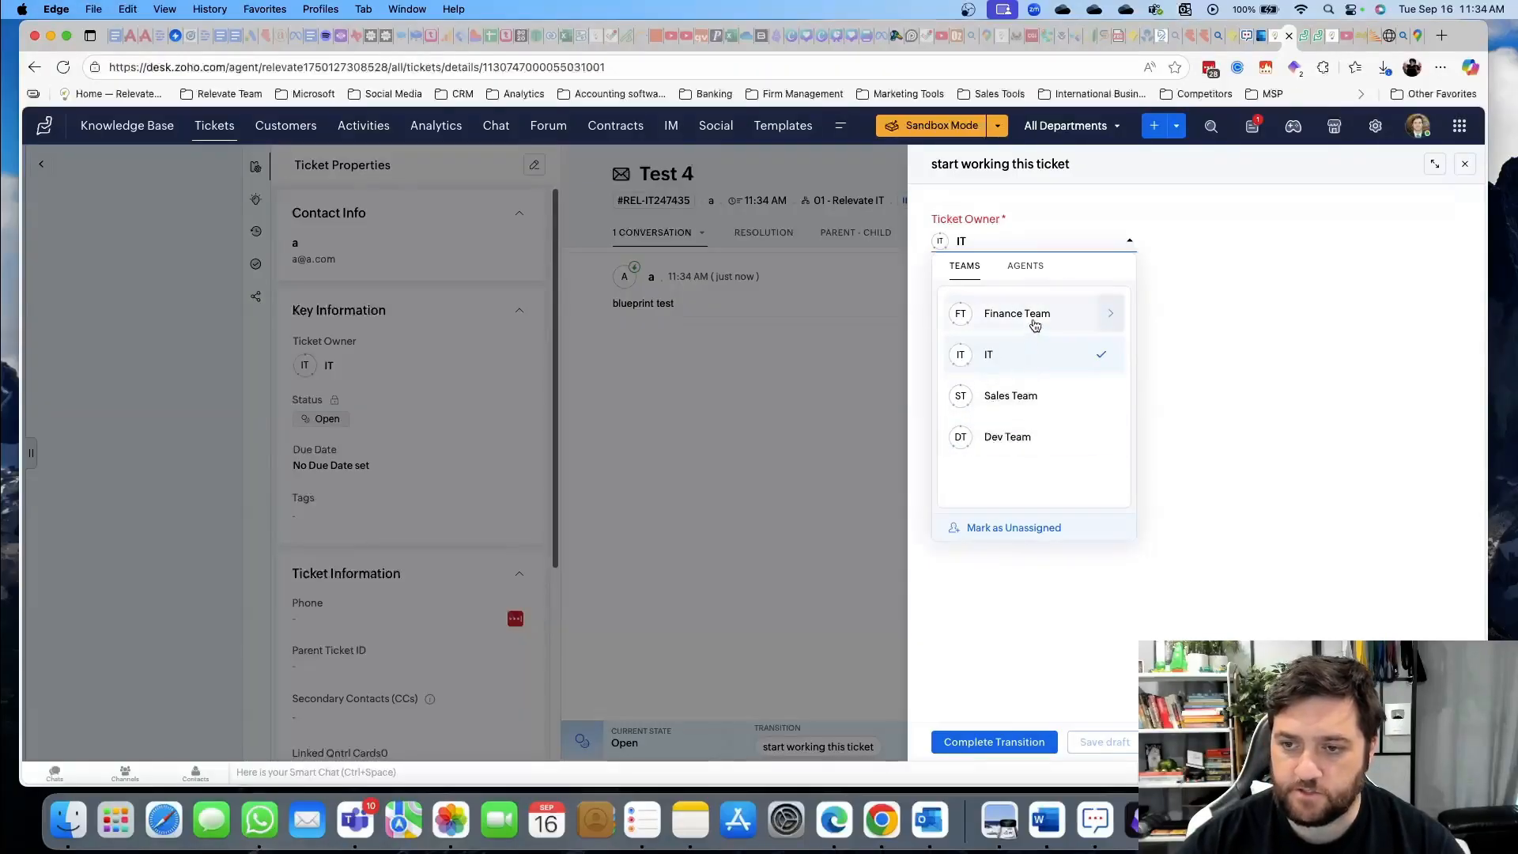
{"action": "left_click", "coordinate": [1069, 243]}
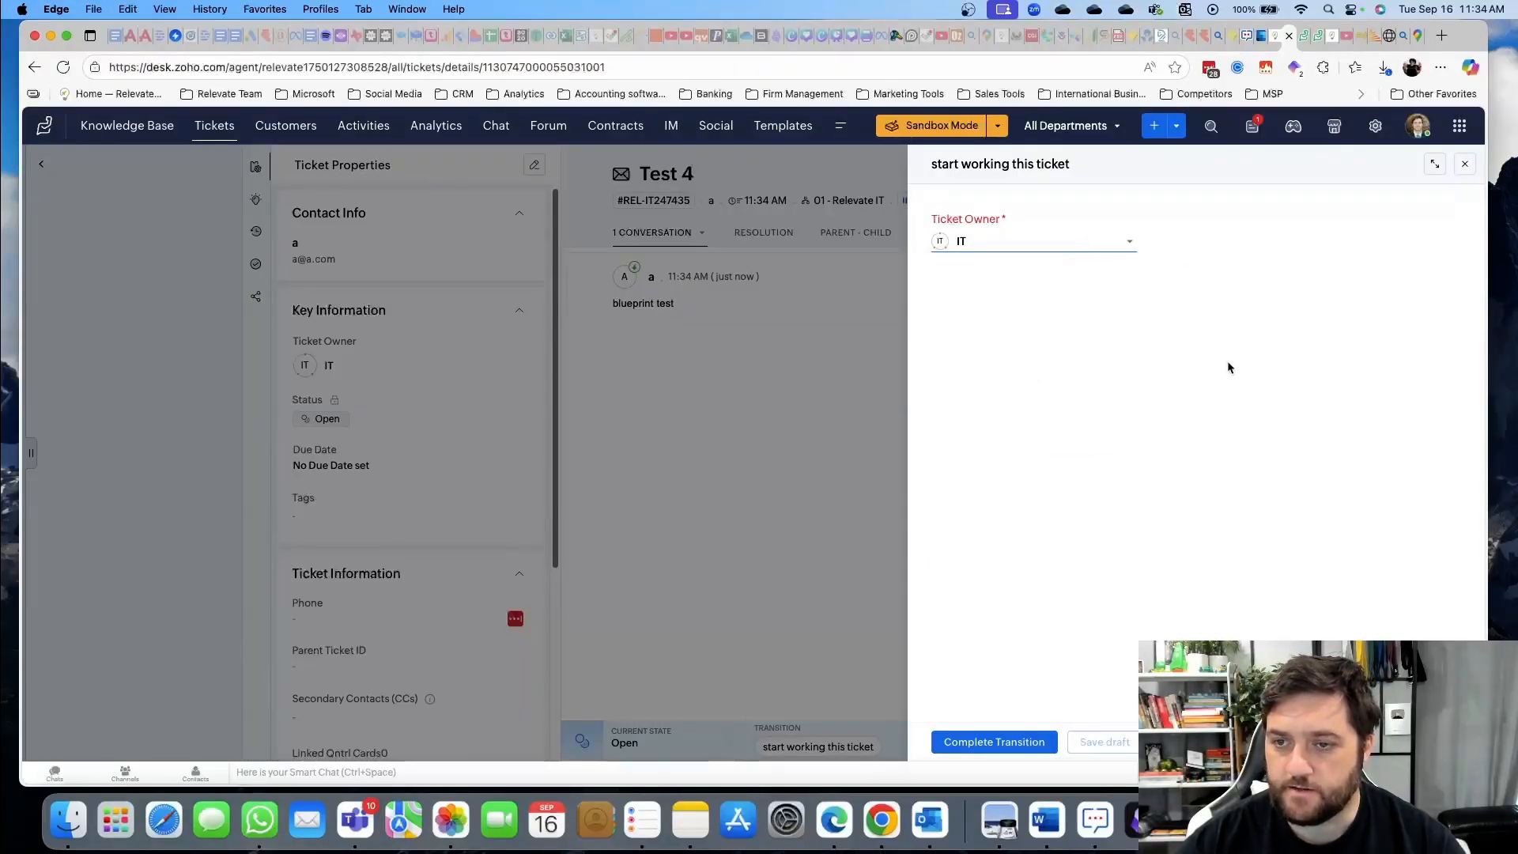
{"action": "left_click", "coordinate": [984, 743]}
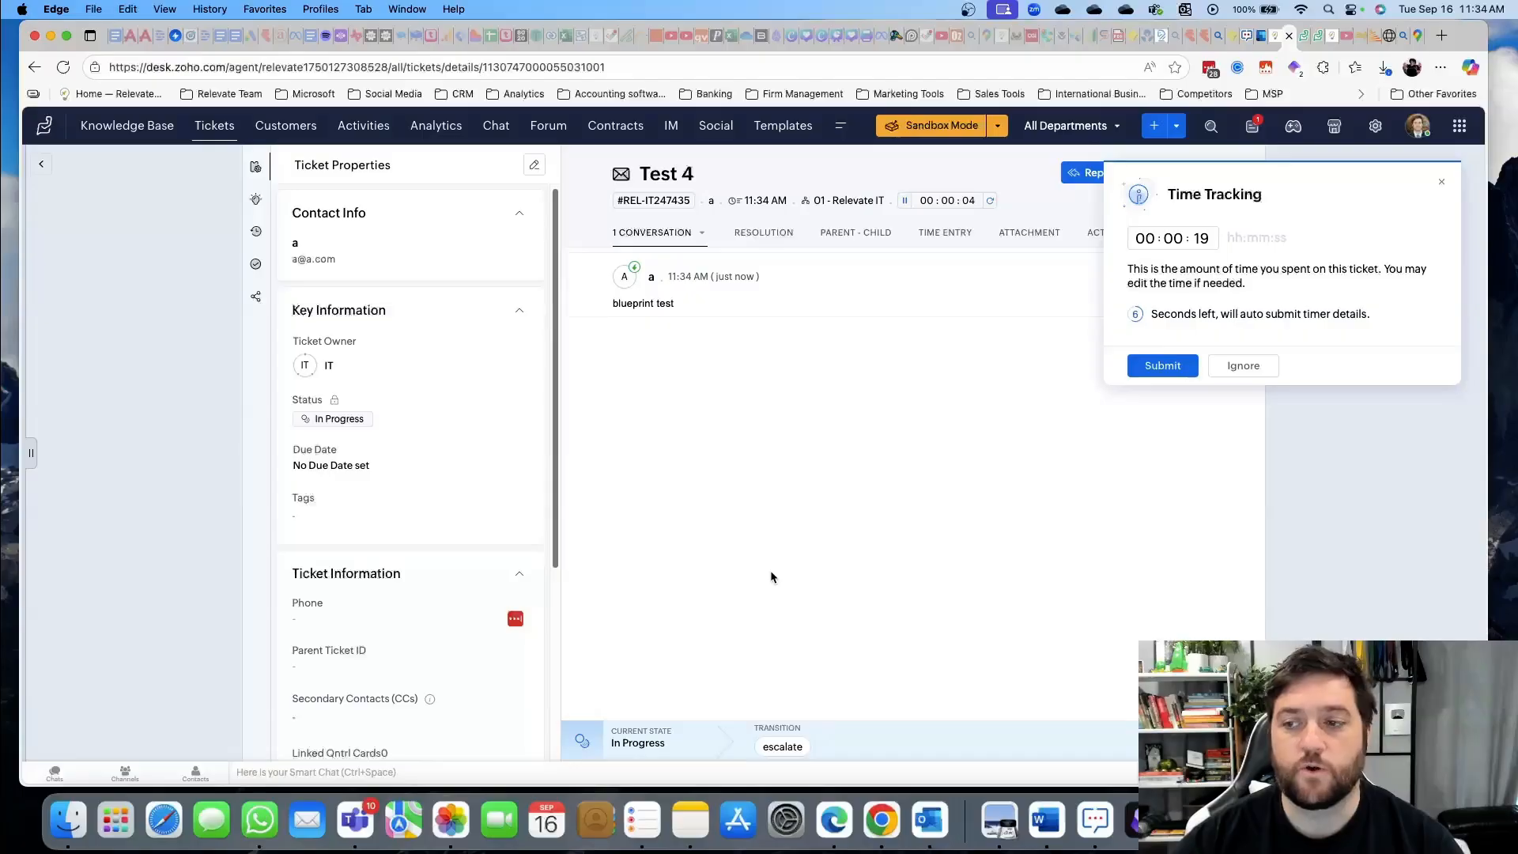
Escalate Test 4 with the private comment 'This is urgent'
{"action": "left_click", "coordinate": [782, 747]}
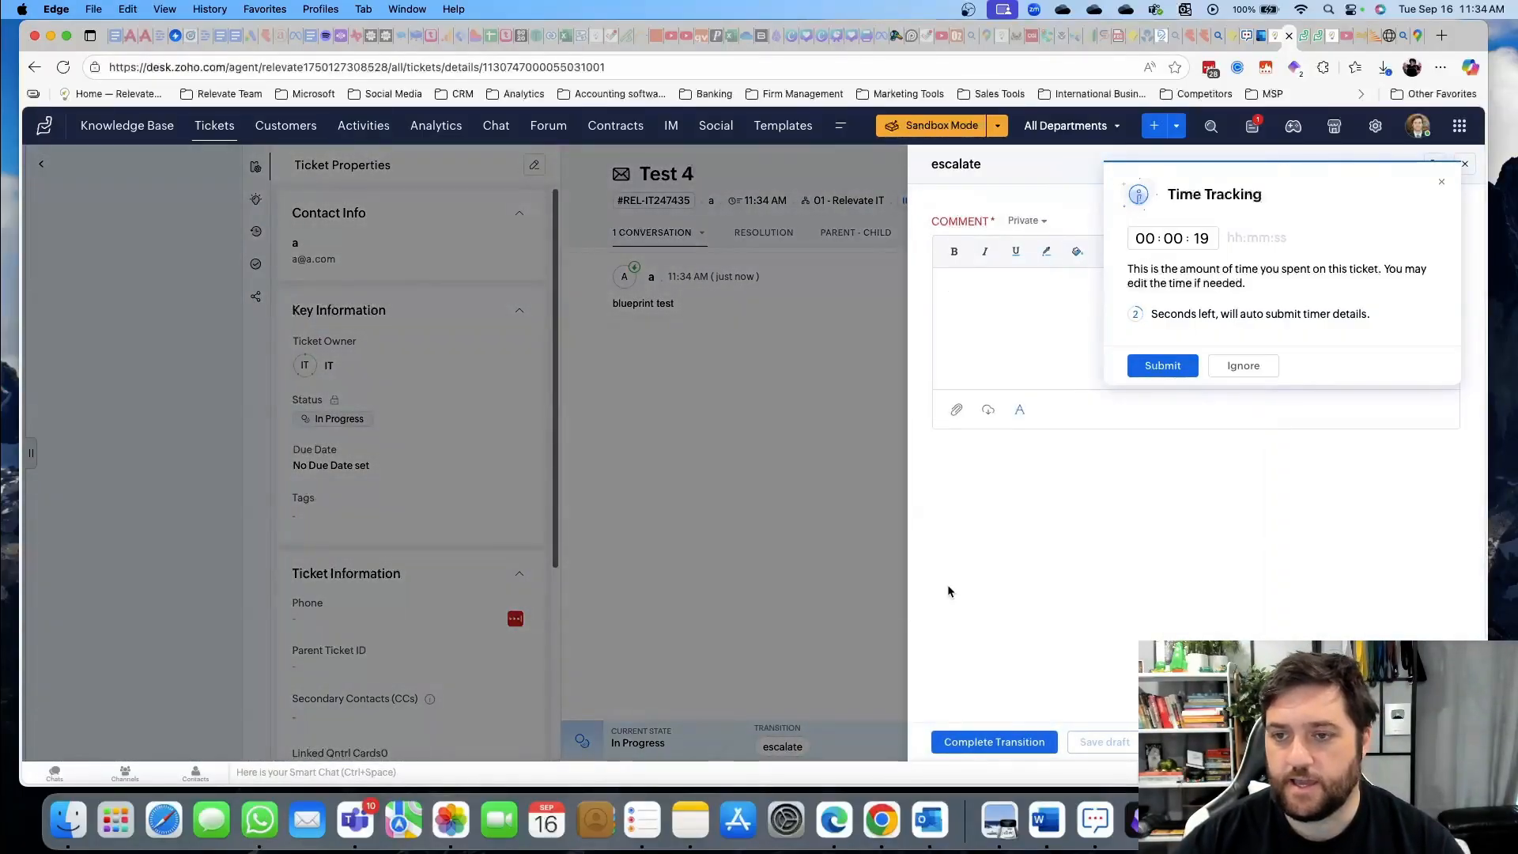
{"action": "left_click", "coordinate": [1441, 183]}
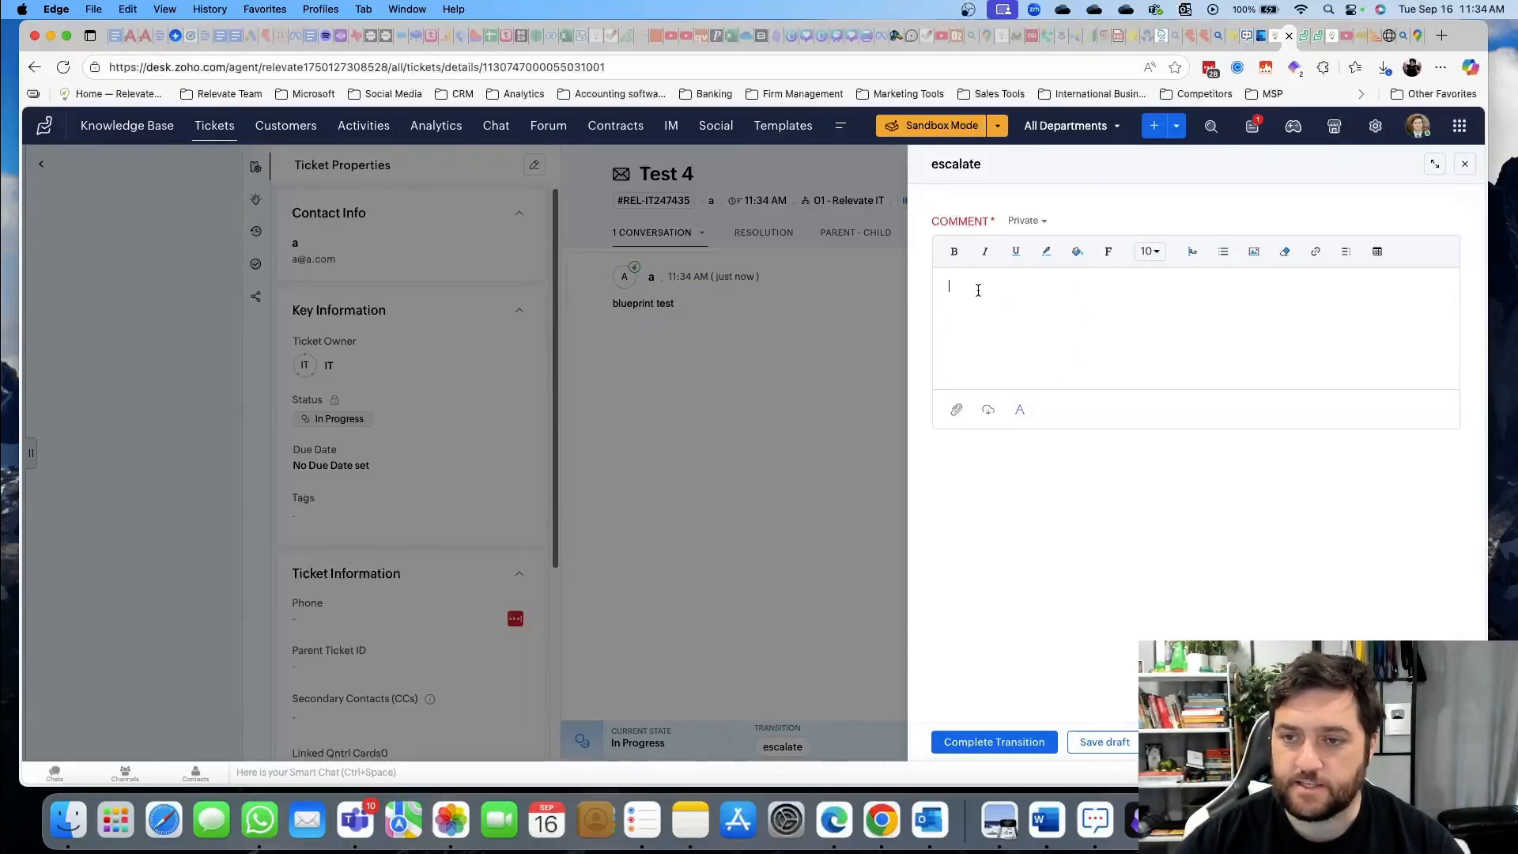
{"action": "type", "text": "This is urgent"}
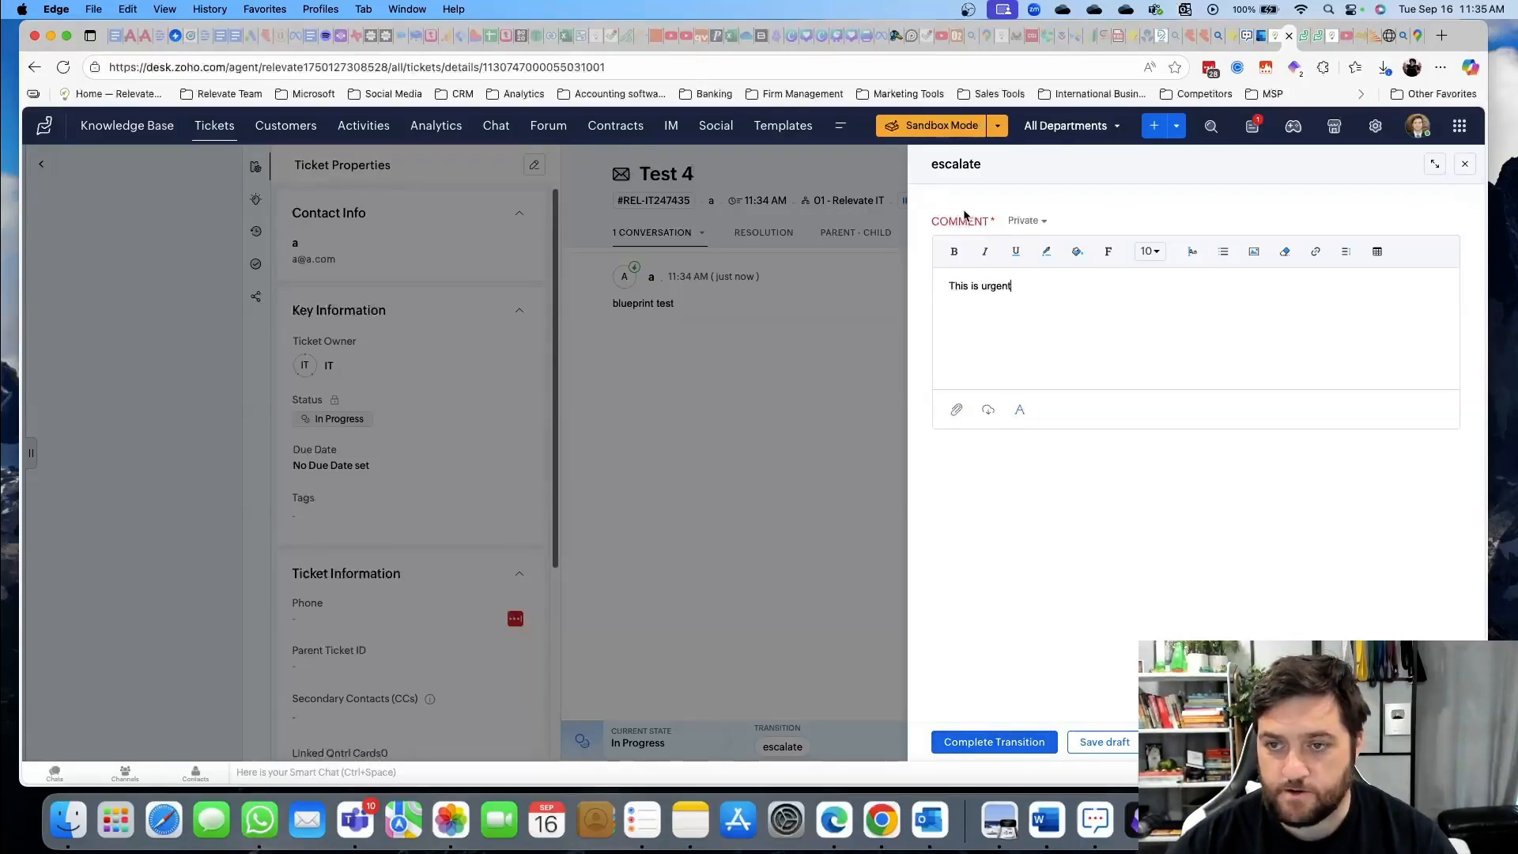
{"action": "left_click", "coordinate": [1027, 220]}
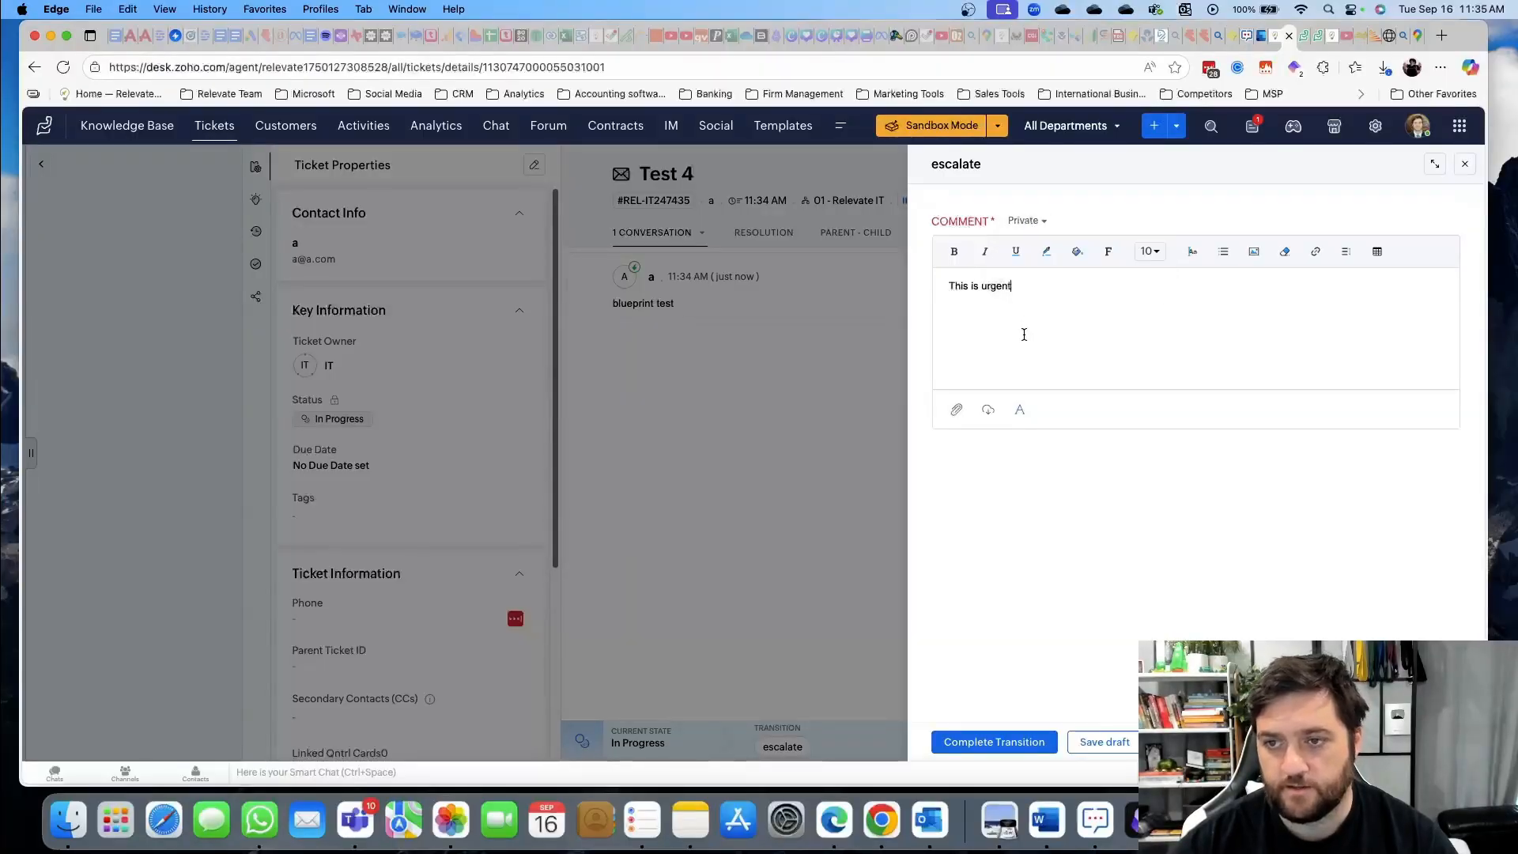
{"action": "left_click", "coordinate": [992, 742]}
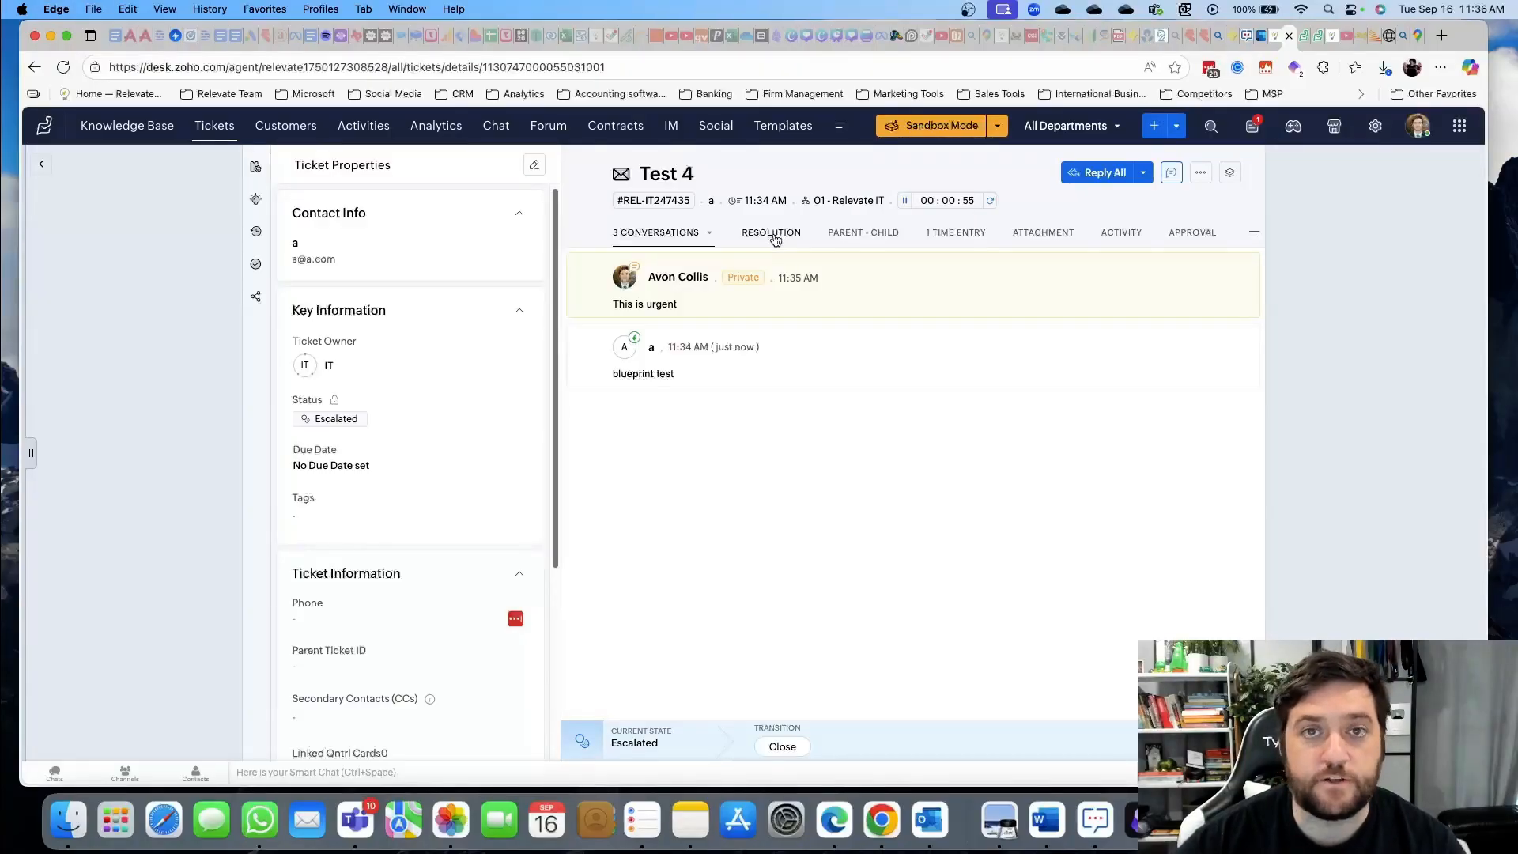
{"action": "left_click", "coordinate": [863, 233]}
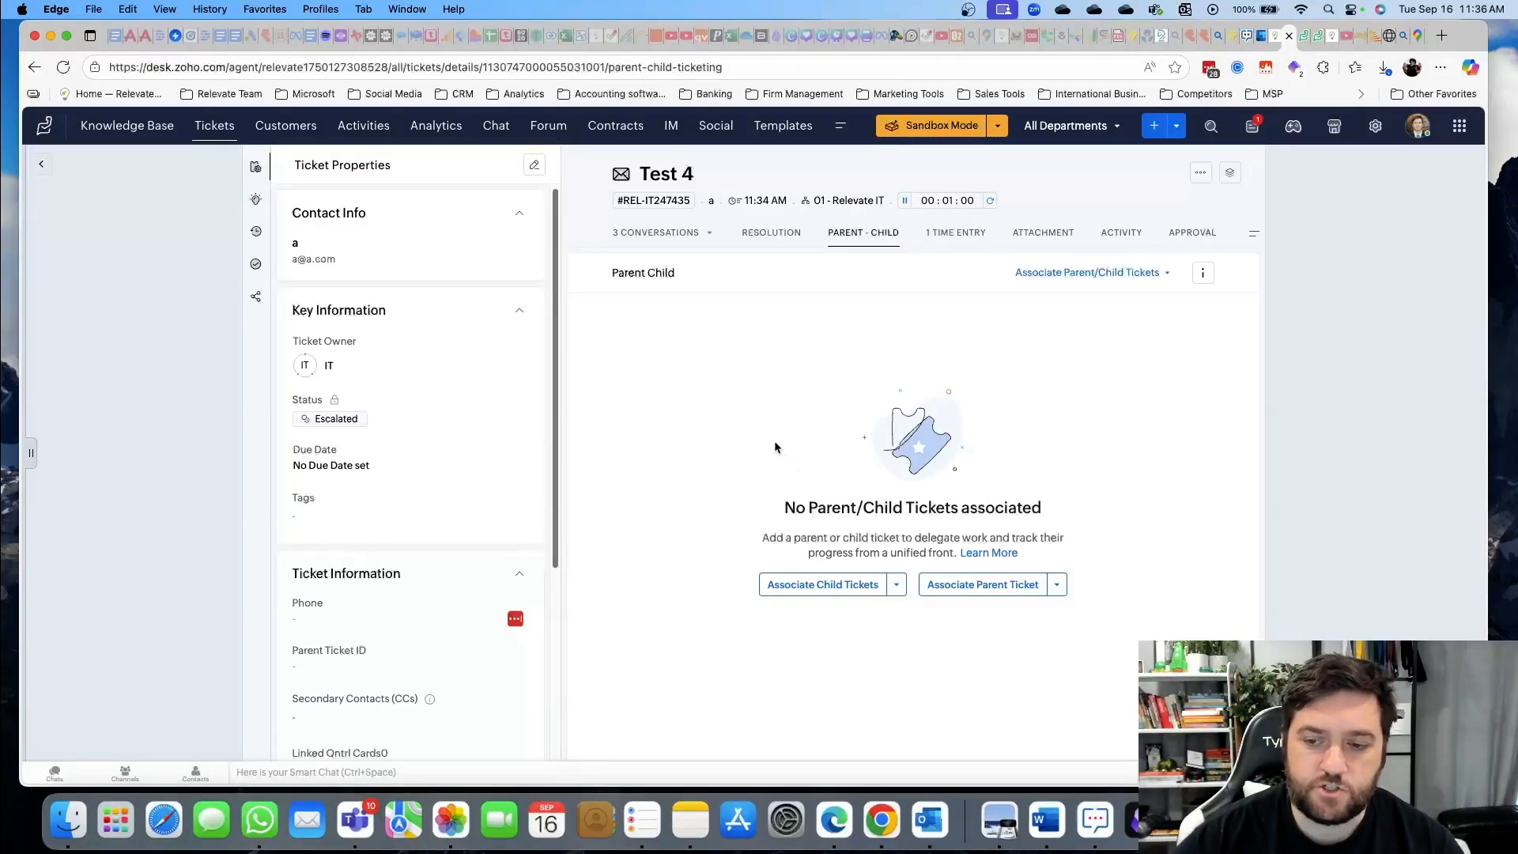
Try creating a child ticket for Test 4, then start a new approval request instead
{"action": "left_click", "coordinate": [799, 591]}
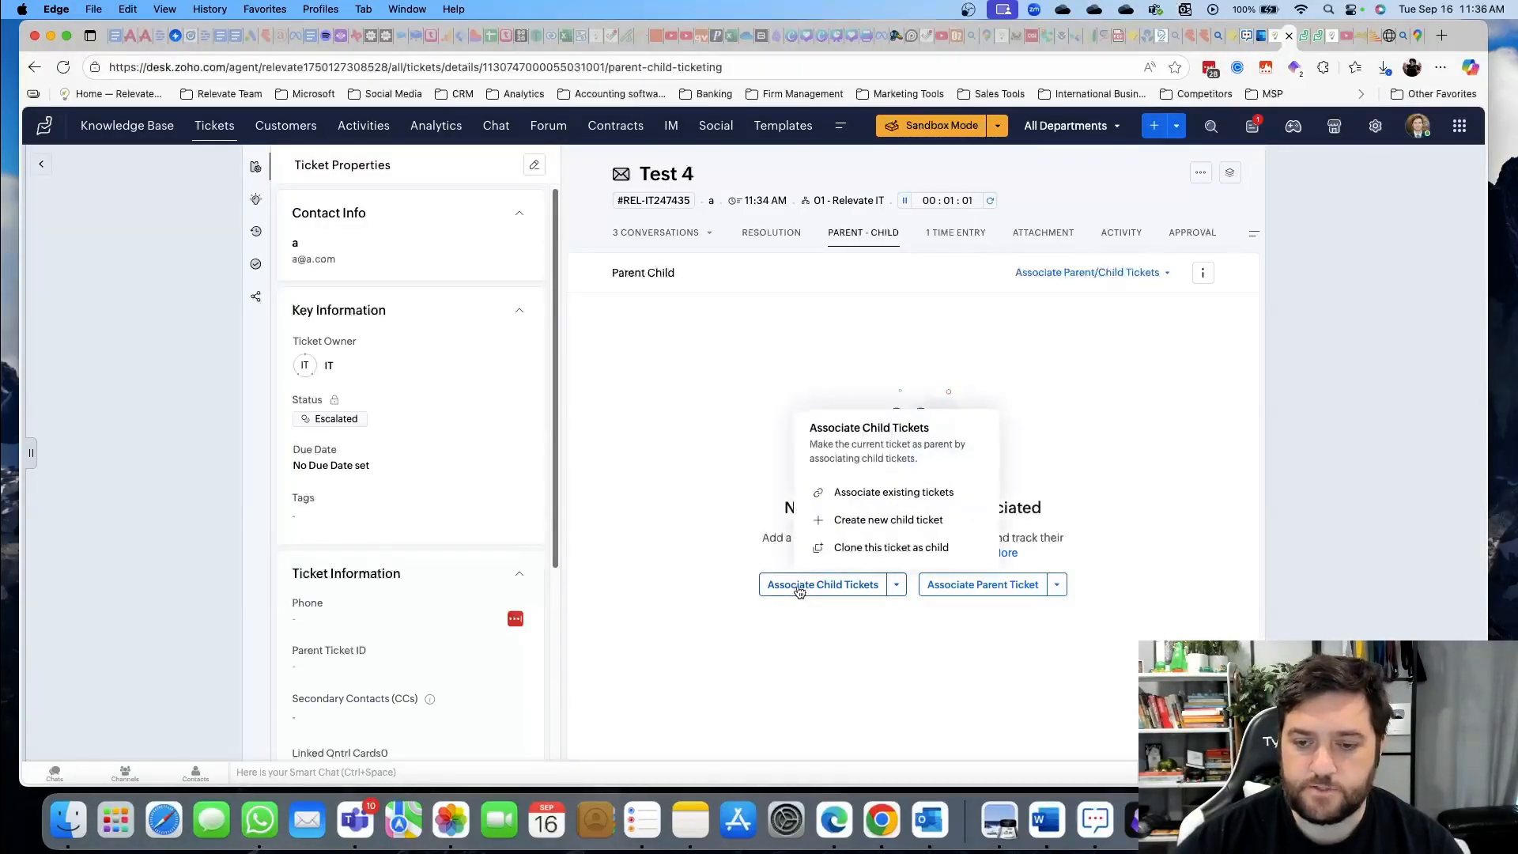
{"action": "left_click", "coordinate": [892, 520]}
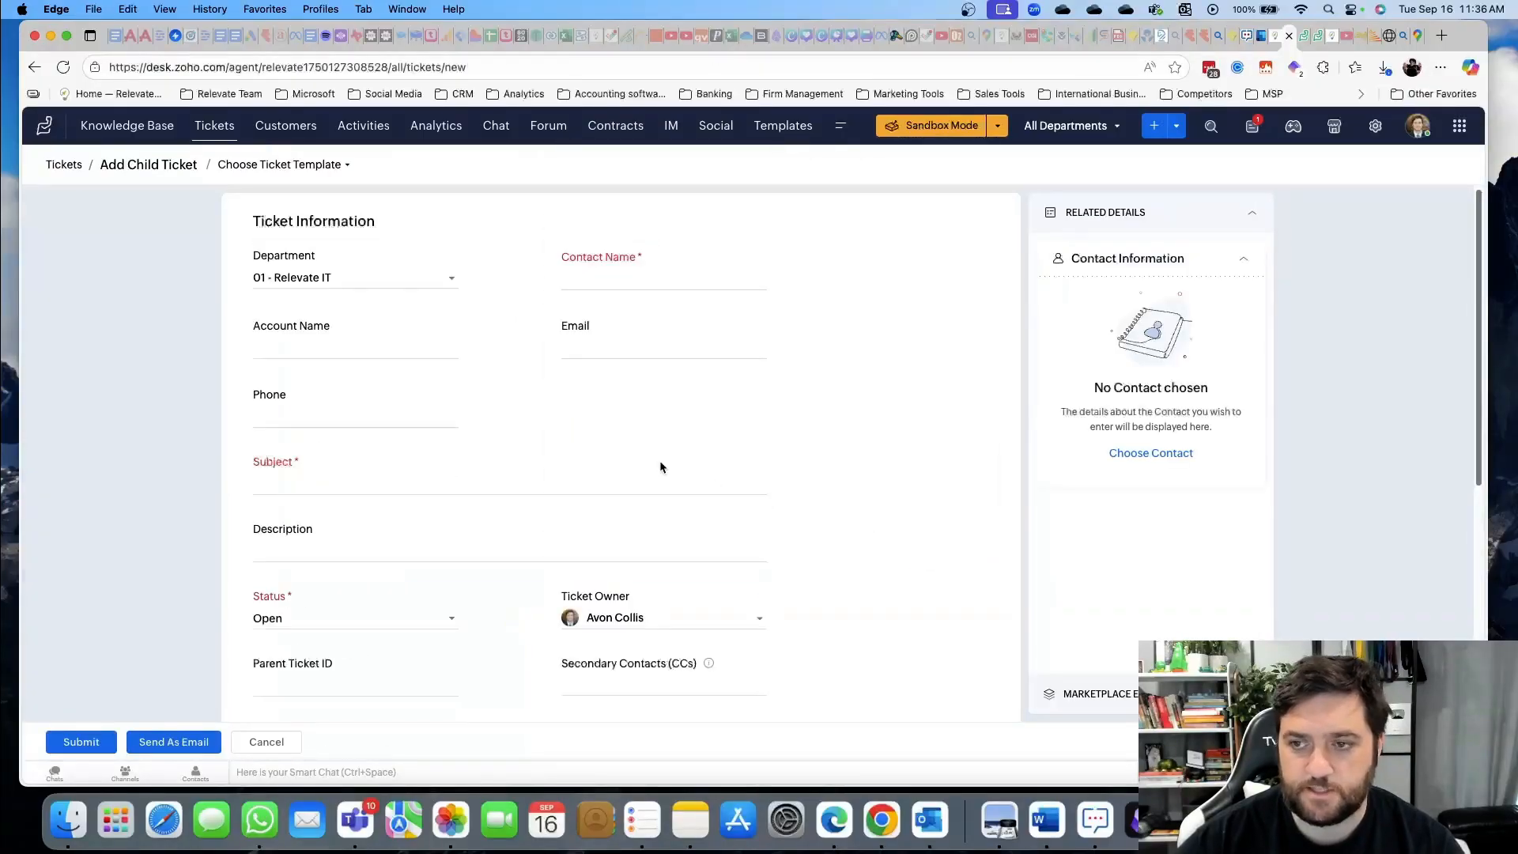
{"action": "scroll", "coordinate": [542, 536], "scroll_direction": "down", "scroll_amount": 5}
{"action": "scroll", "coordinate": [632, 449], "scroll_direction": "up", "scroll_amount": 5}
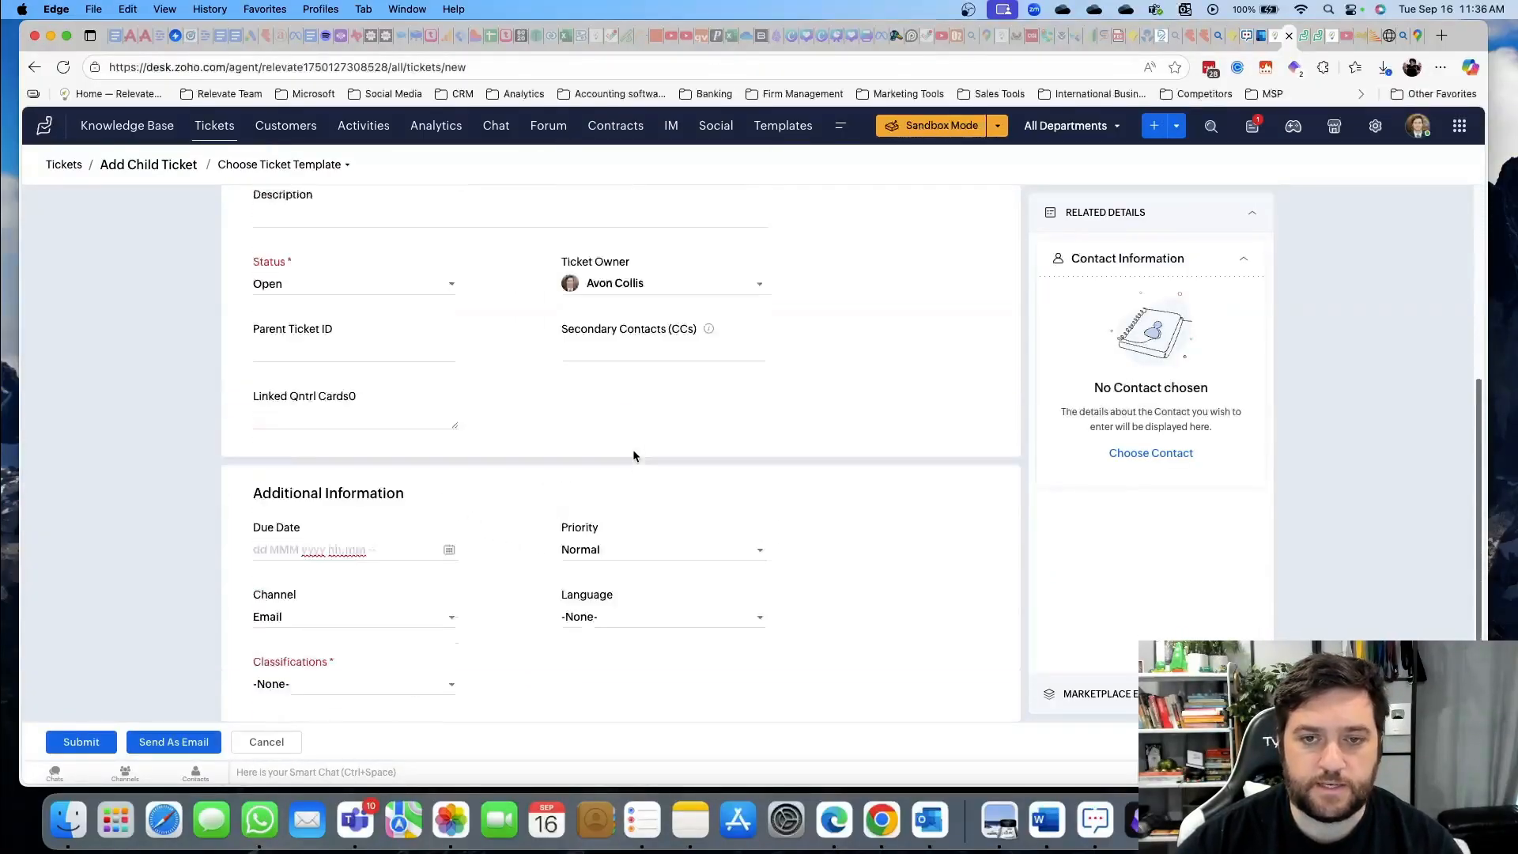
{"action": "scroll", "coordinate": [656, 493], "scroll_direction": "down", "scroll_amount": 5}
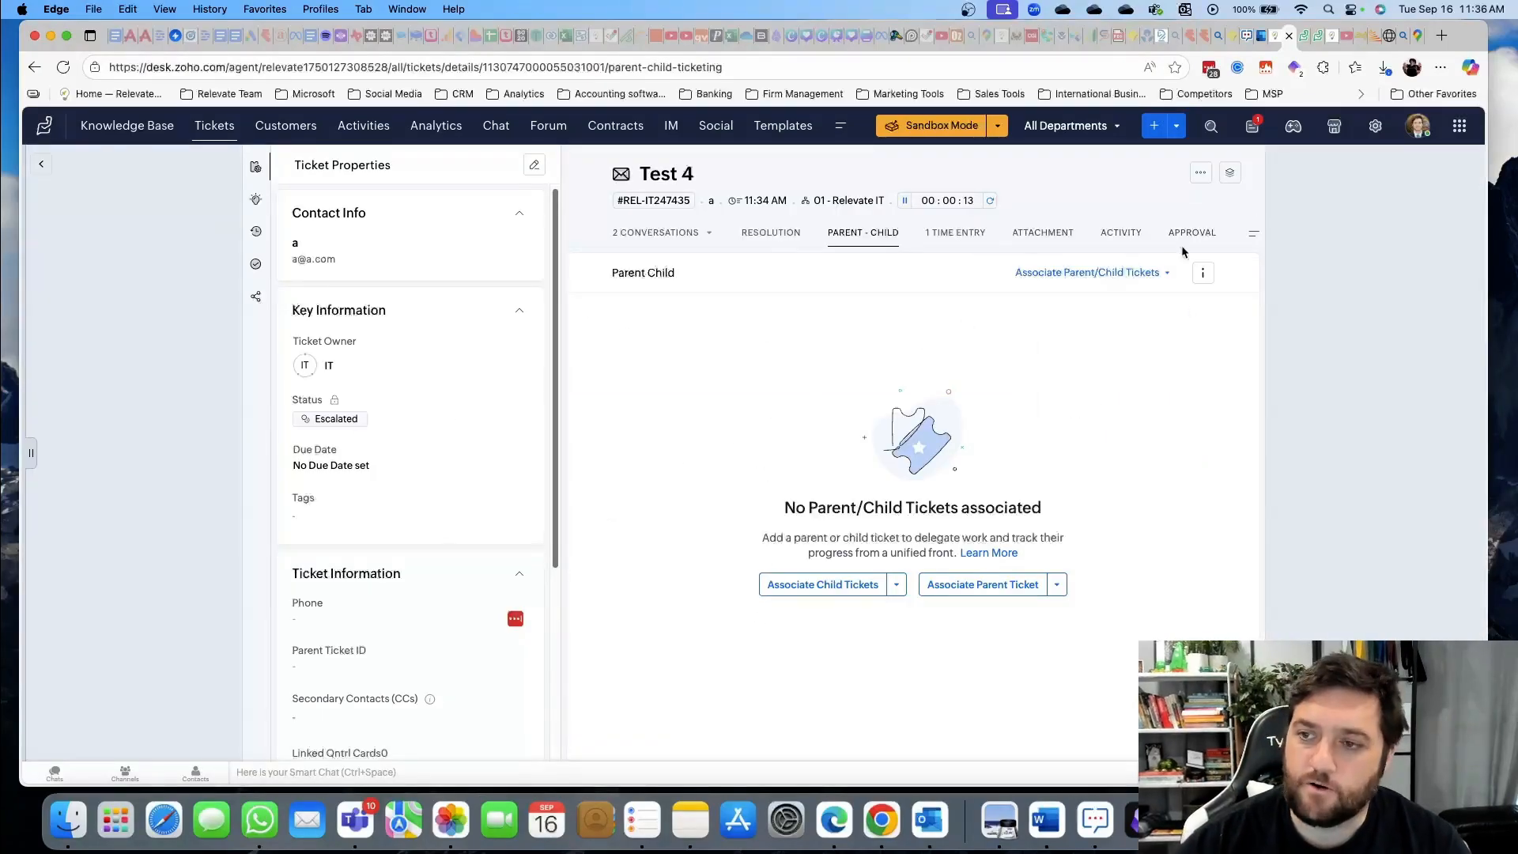
{"action": "left_click", "coordinate": [1187, 234]}
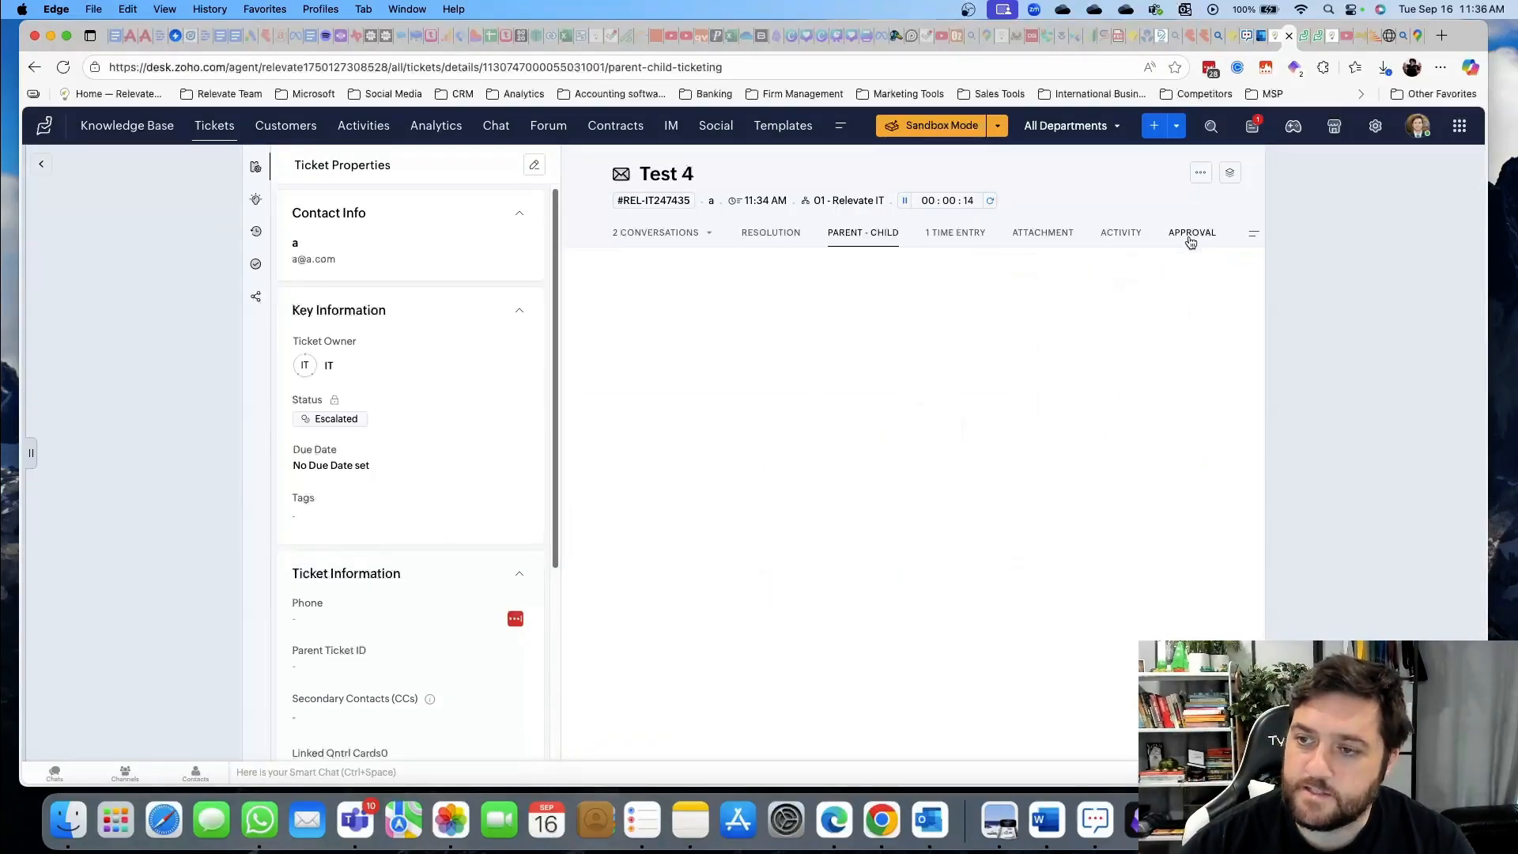
{"action": "left_click", "coordinate": [924, 537]}
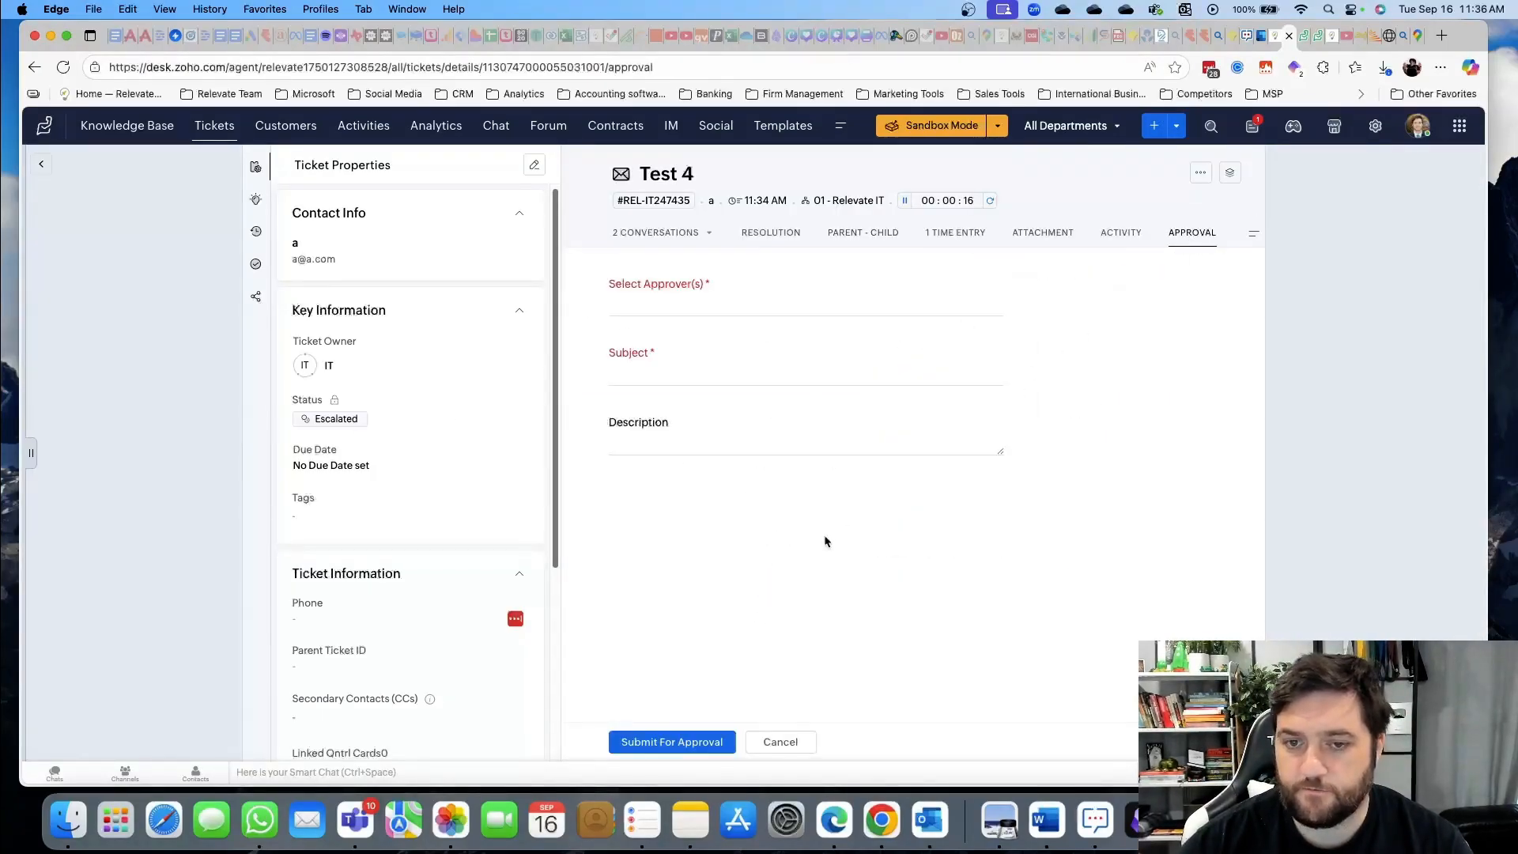
Fill the approval with subject 'Need tto approve a discount of 20%' and description 'ASDFADWF', then attempt submitting
{"action": "left_click", "coordinate": [713, 301]}
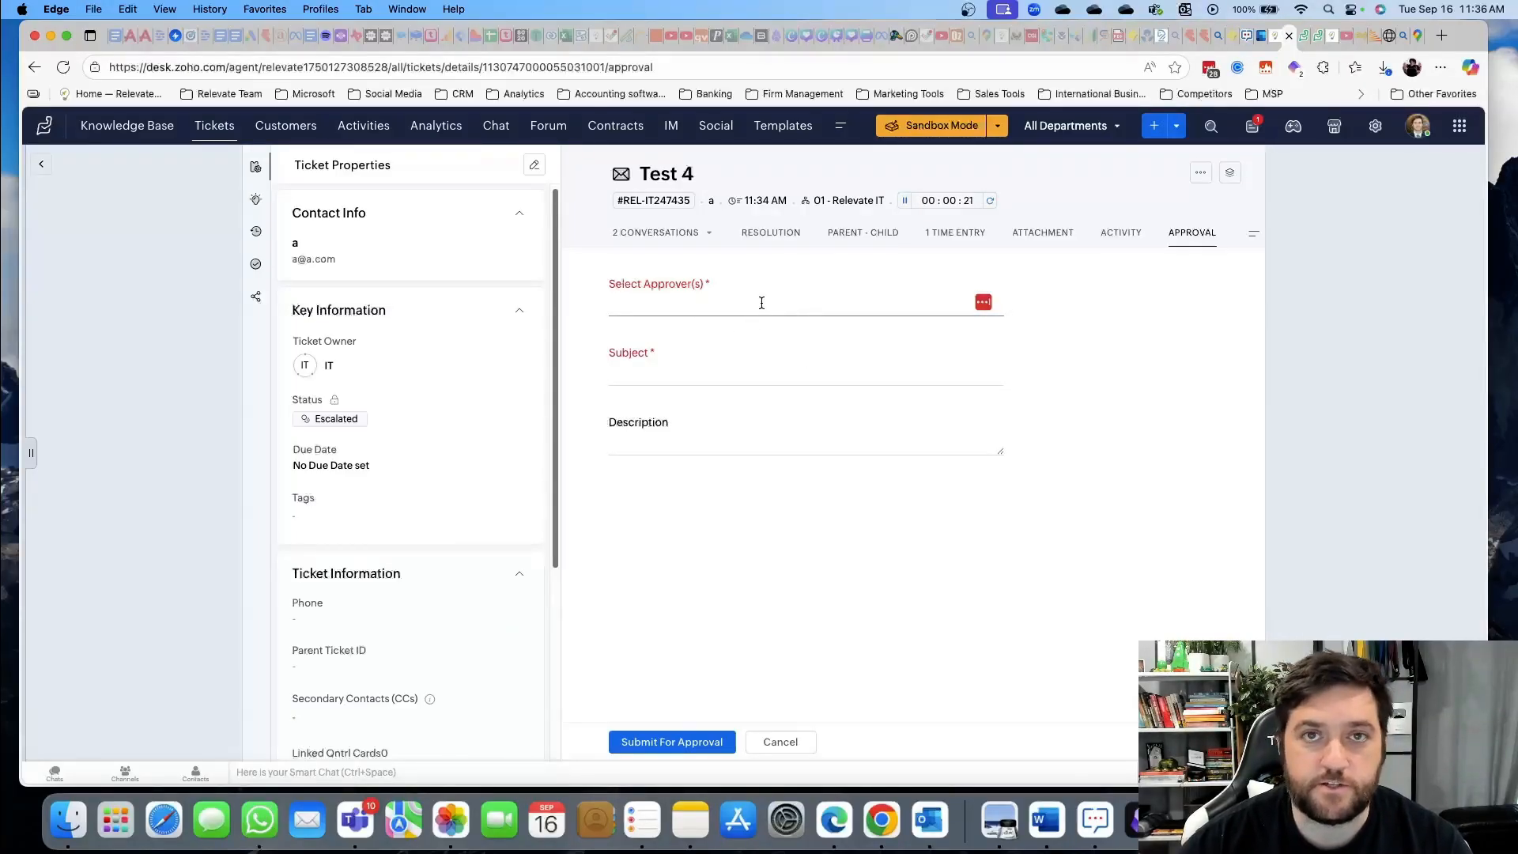
{"action": "left_click", "coordinate": [670, 375]}
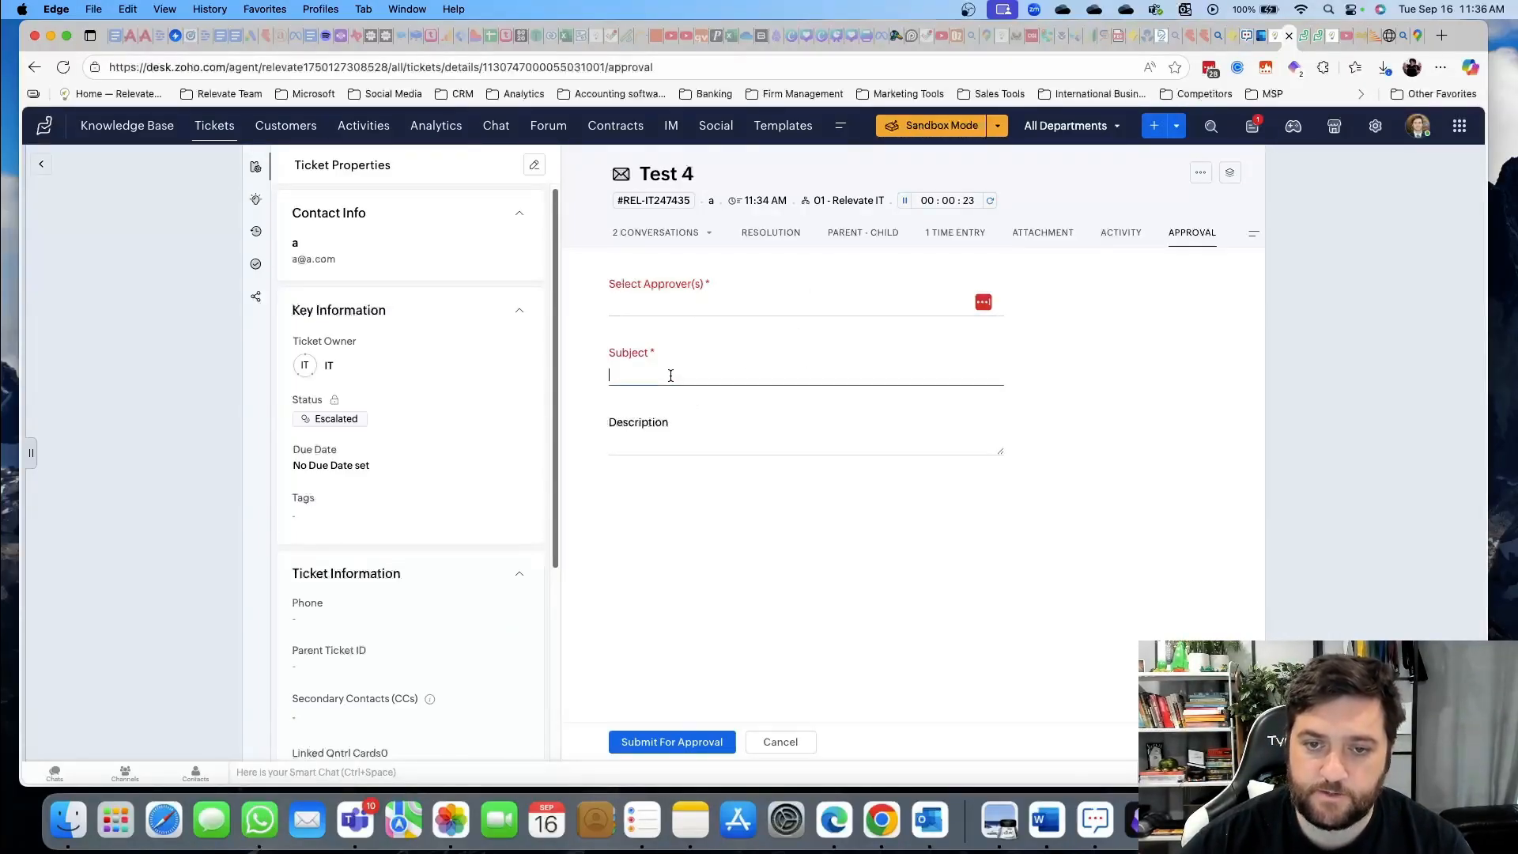
{"action": "type", "text": "Need t"}
{"action": "type", "text": "to"}
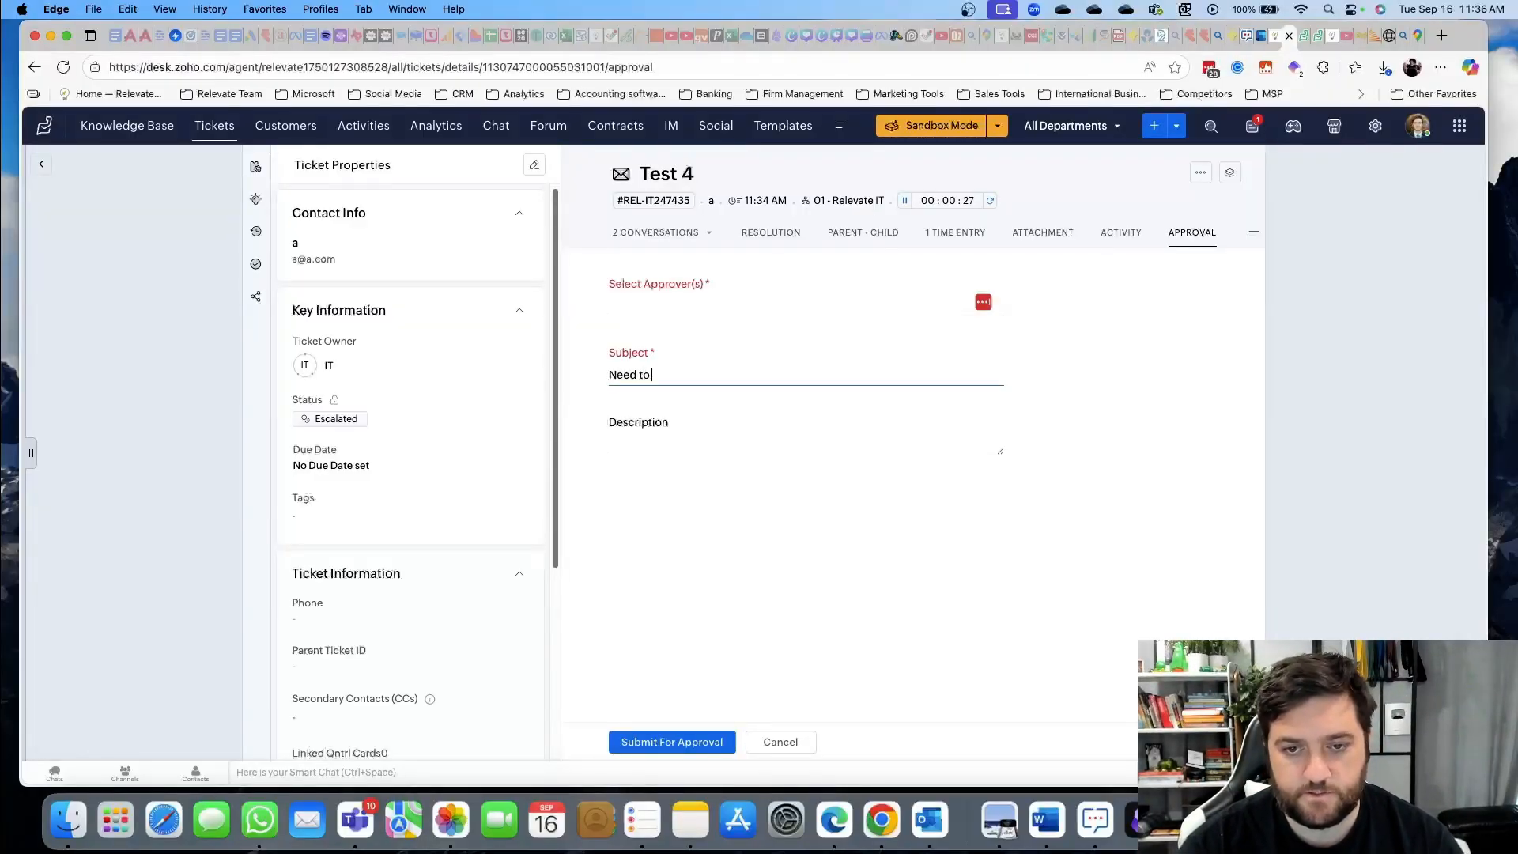
{"action": "type", "text": " approve a discount of 20%"}
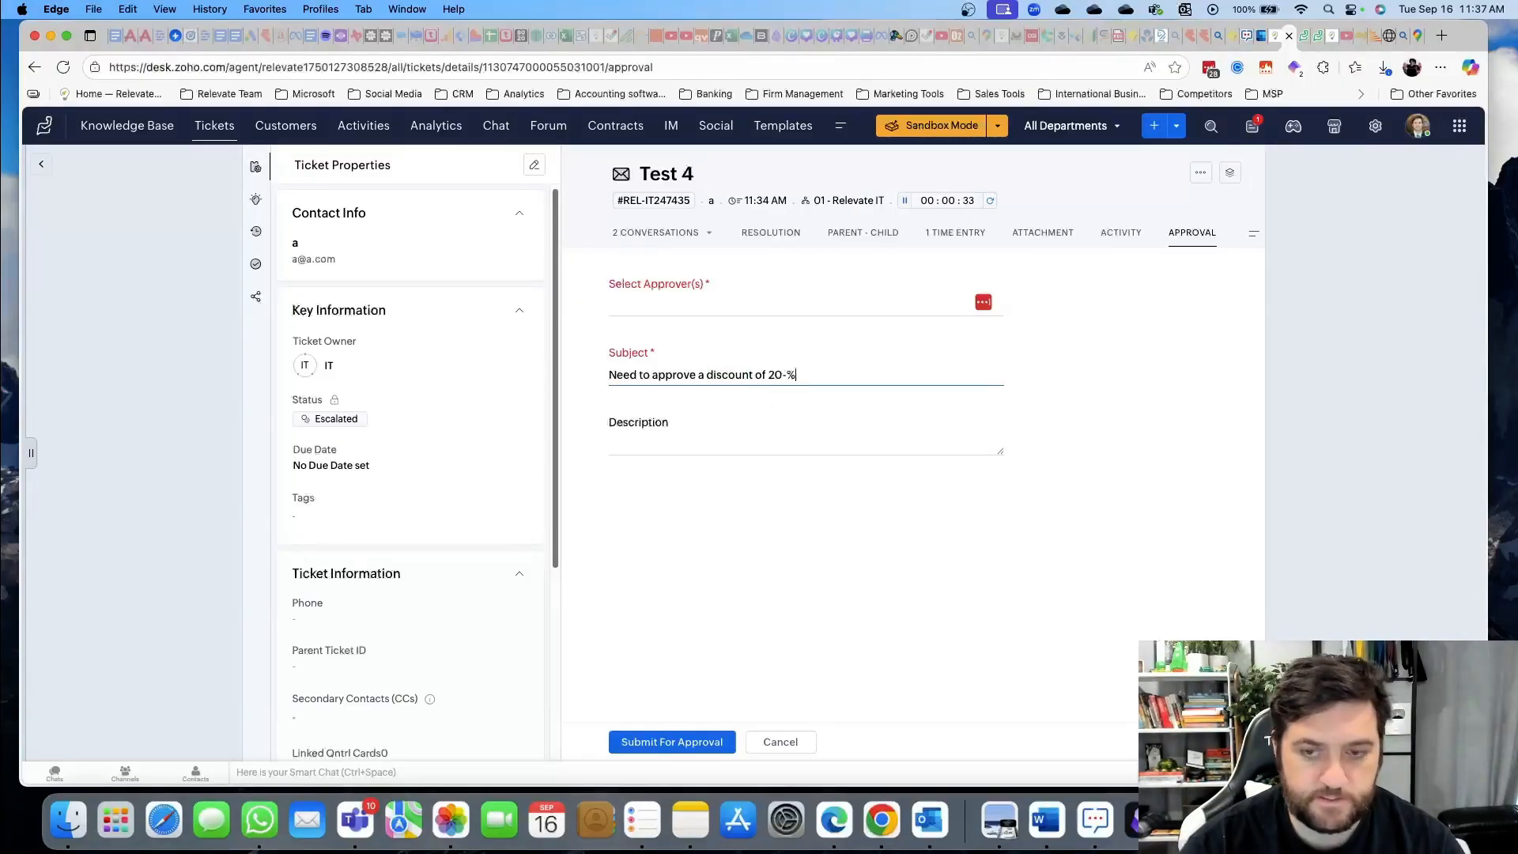
{"action": "left_click", "coordinate": [677, 448]}
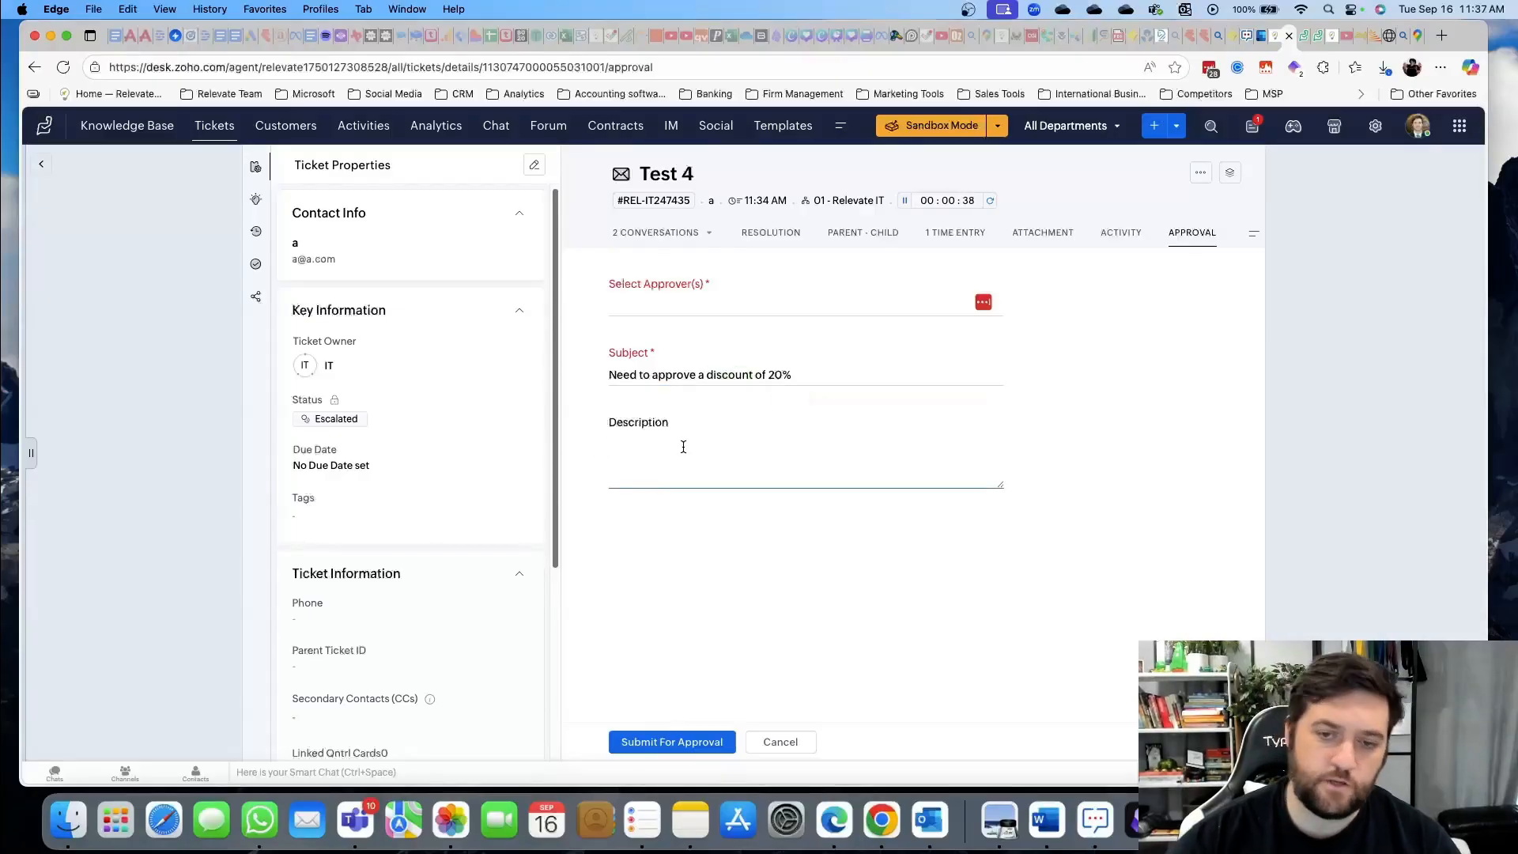
{"action": "type", "text": "ASDFADWF"}
{"action": "left_click", "coordinate": [674, 740]}
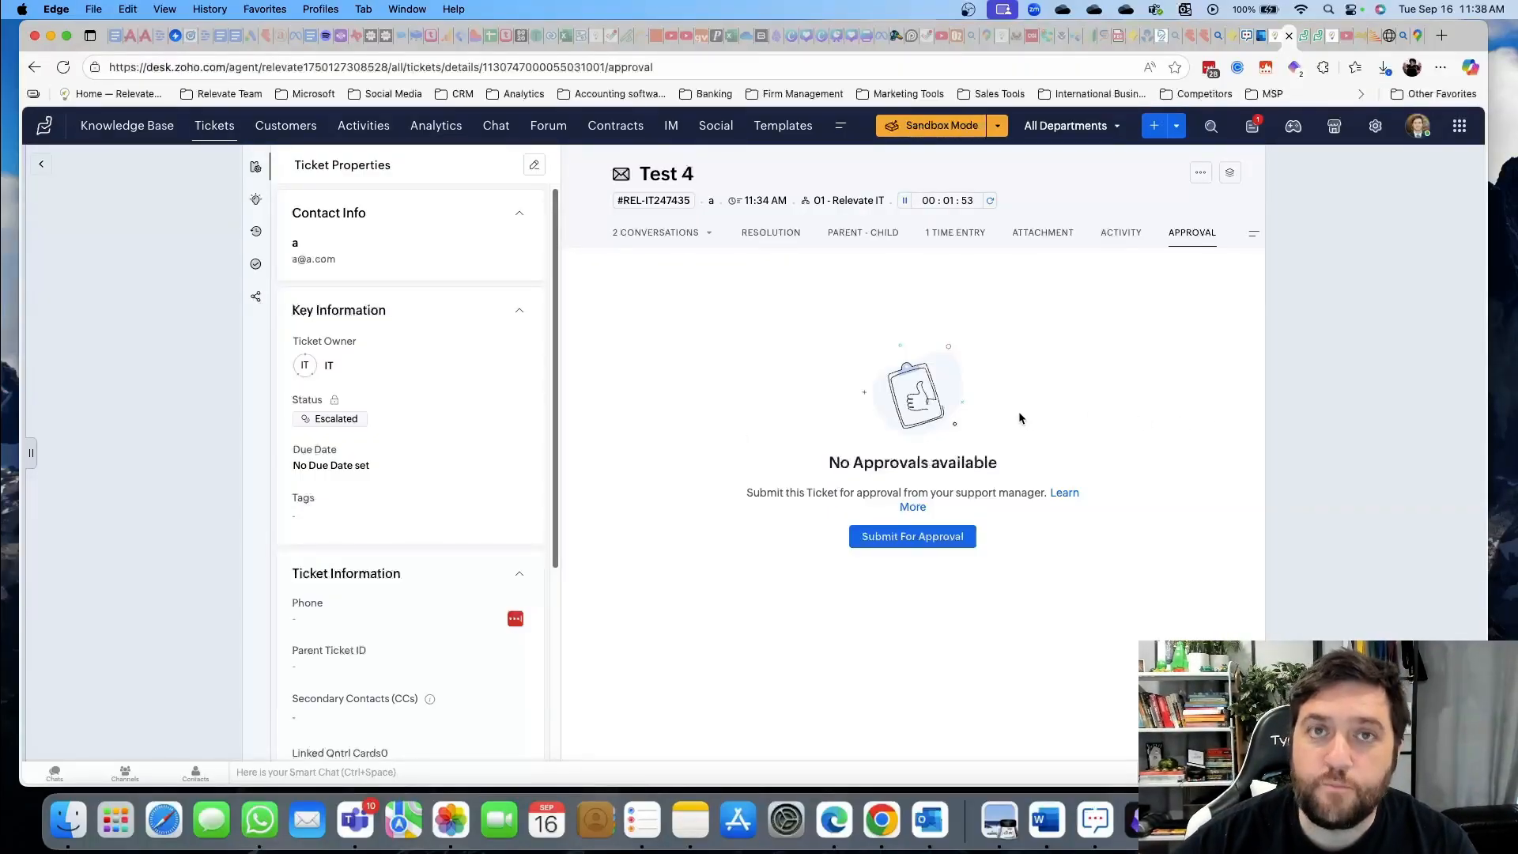
Copy Test 4's ticket ID and return to the Open Tickets list of four tickets
{"action": "left_click", "coordinate": [671, 203]}
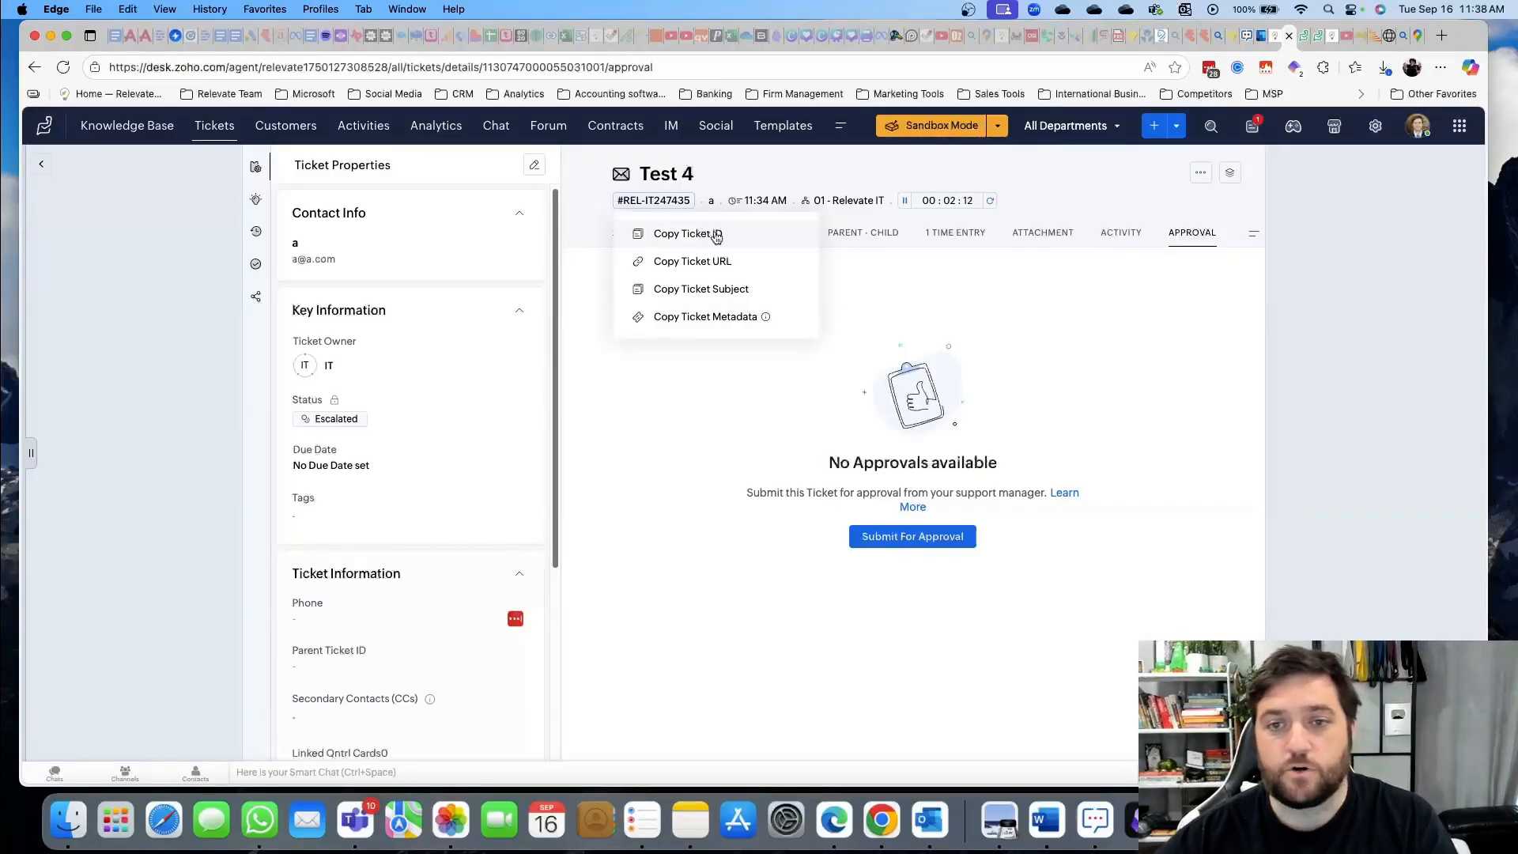
{"action": "left_click", "coordinate": [687, 234]}
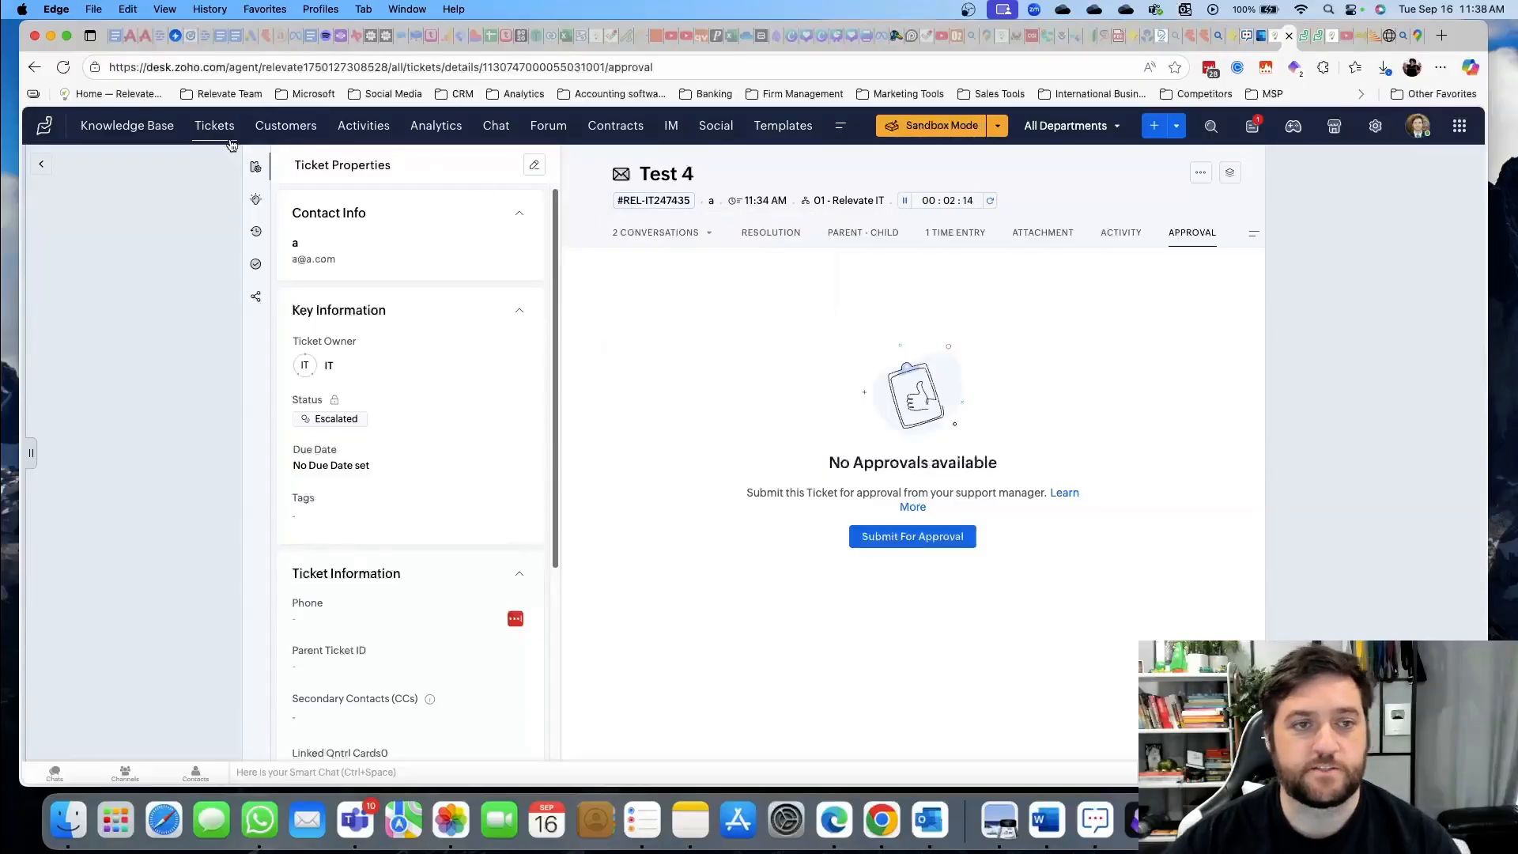
{"action": "left_click", "coordinate": [216, 128]}
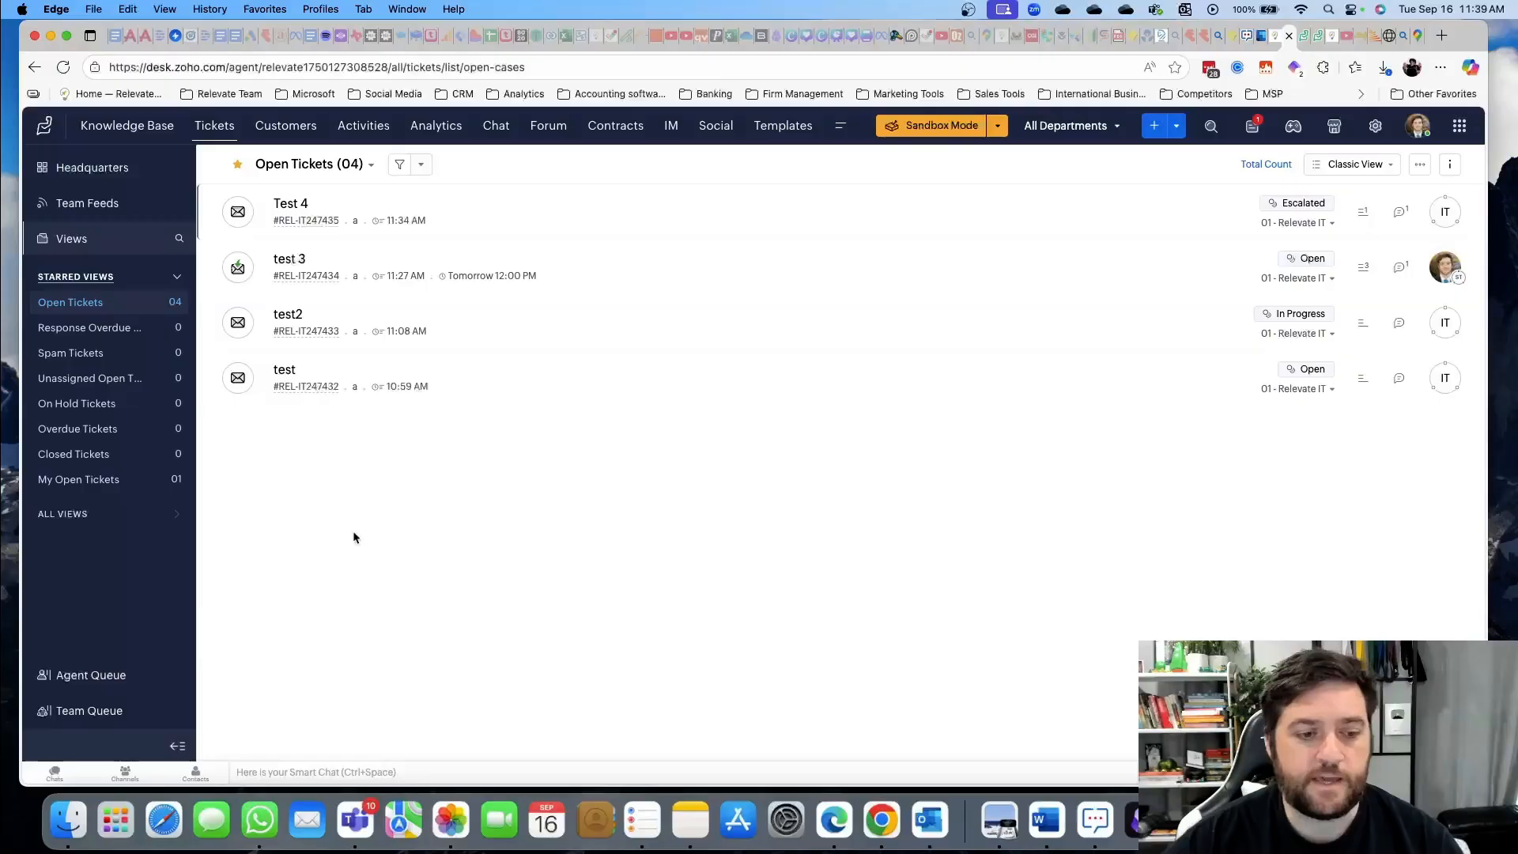
{"action": "left_click", "coordinate": [103, 677]}
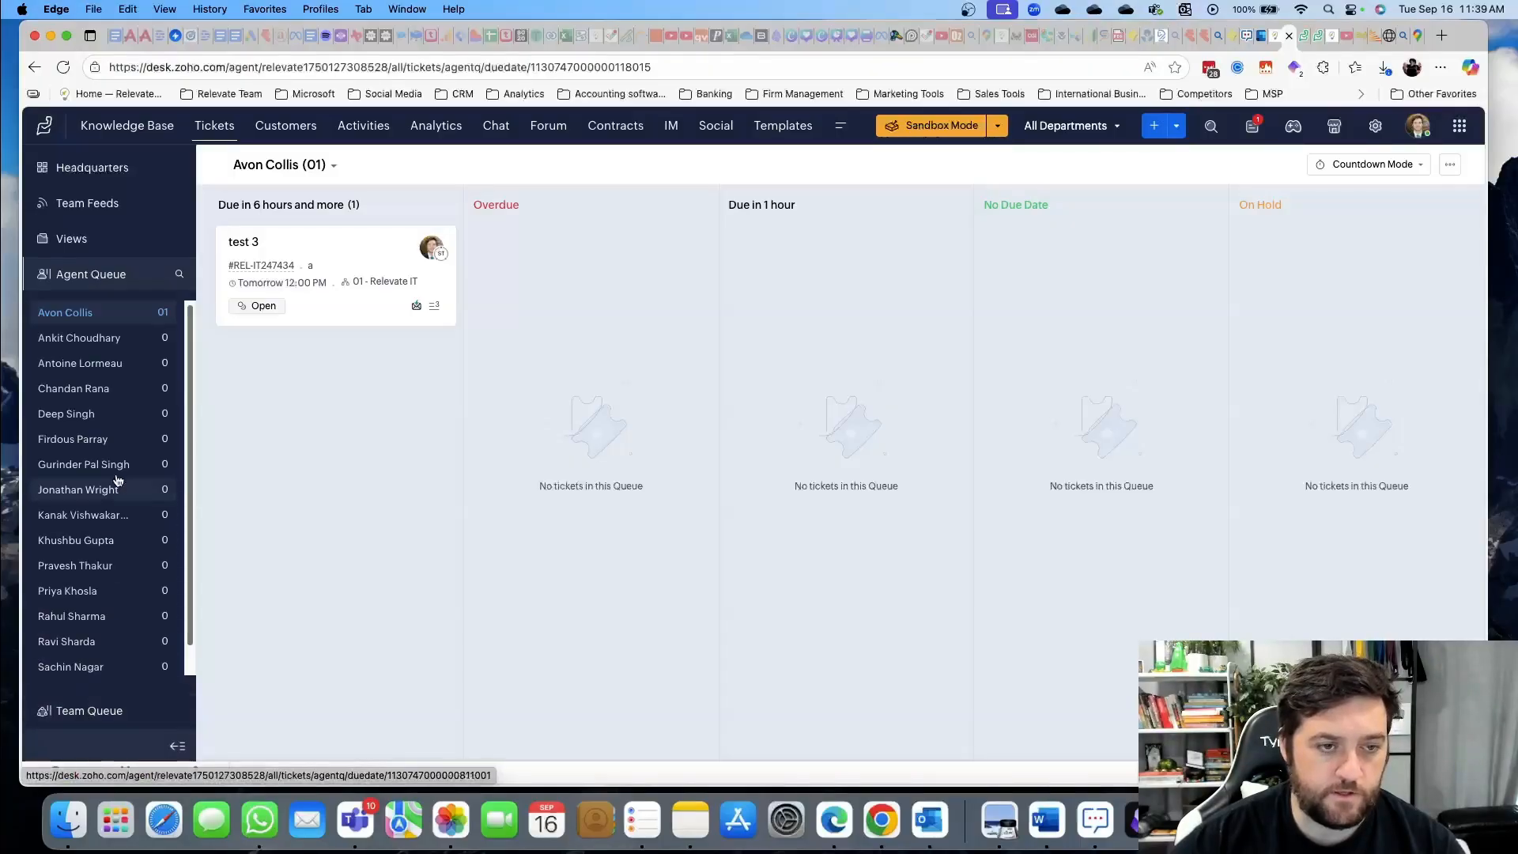
{"action": "left_click", "coordinate": [85, 712]}
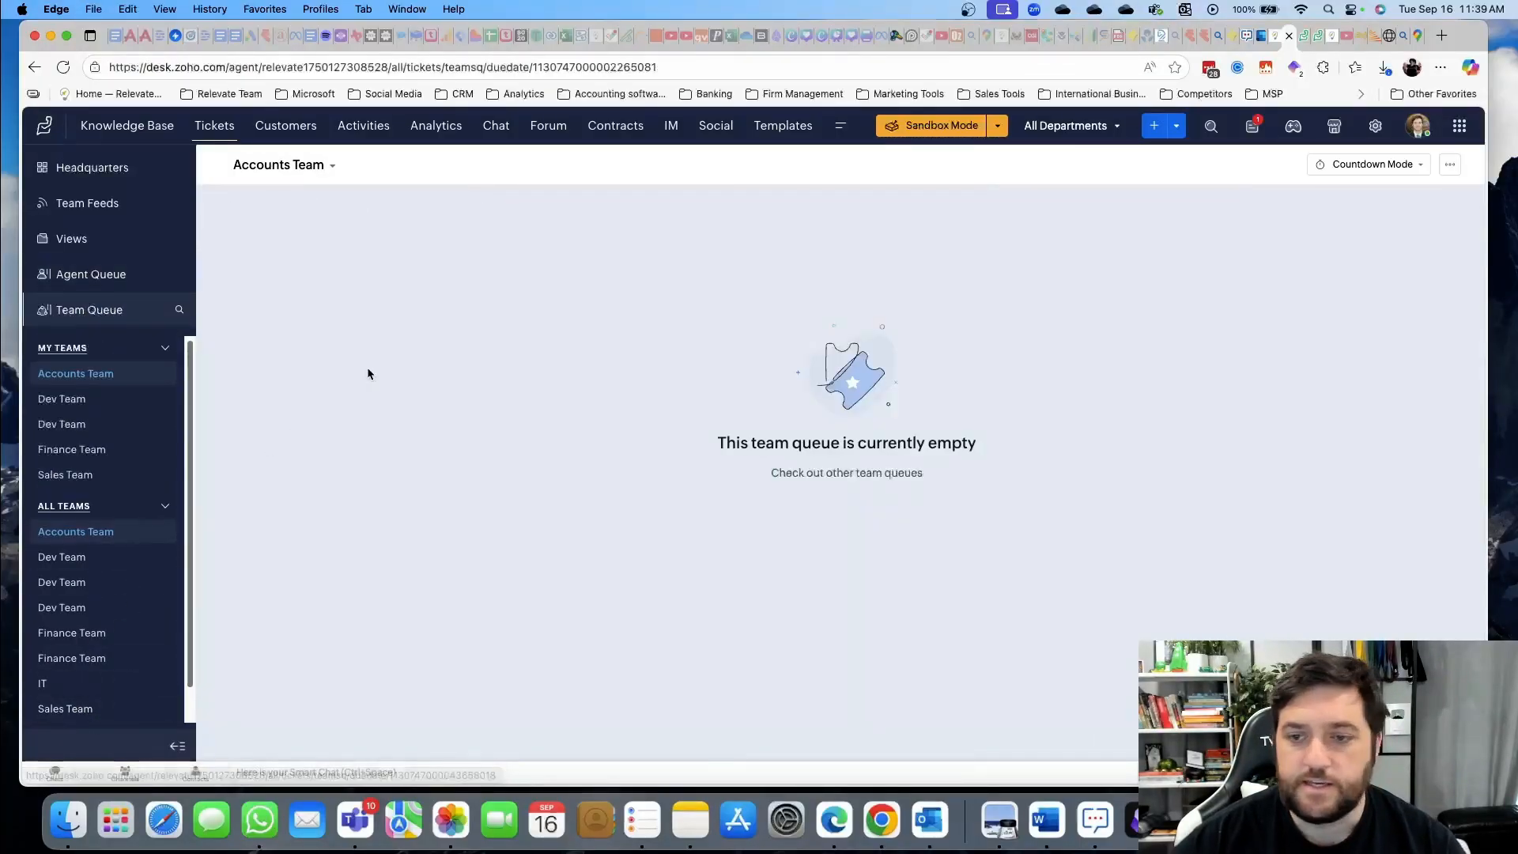
{"action": "left_click", "coordinate": [305, 167]}
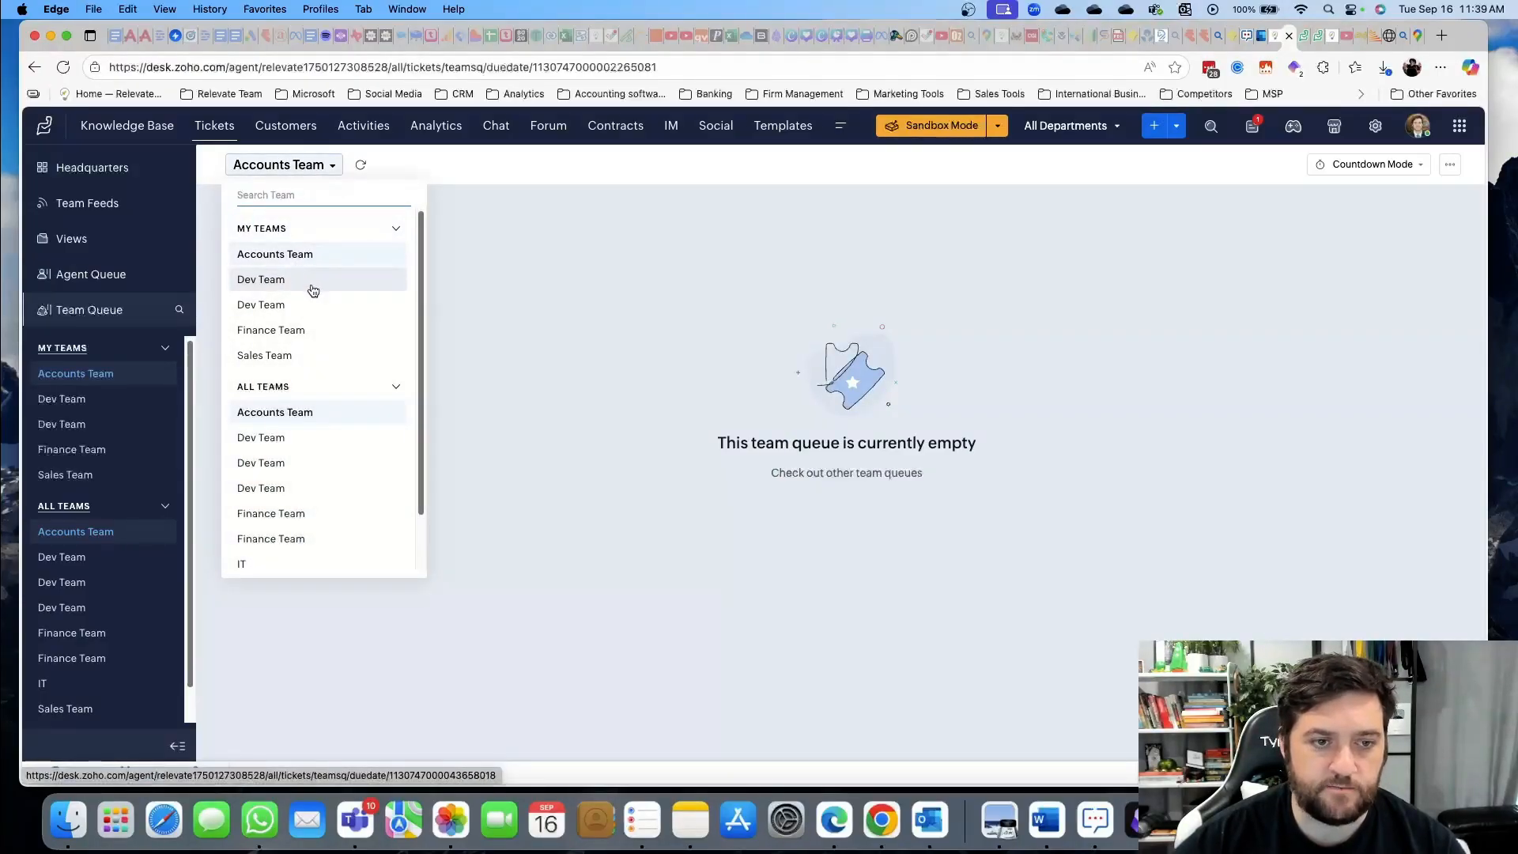
{"action": "left_click", "coordinate": [556, 411]}
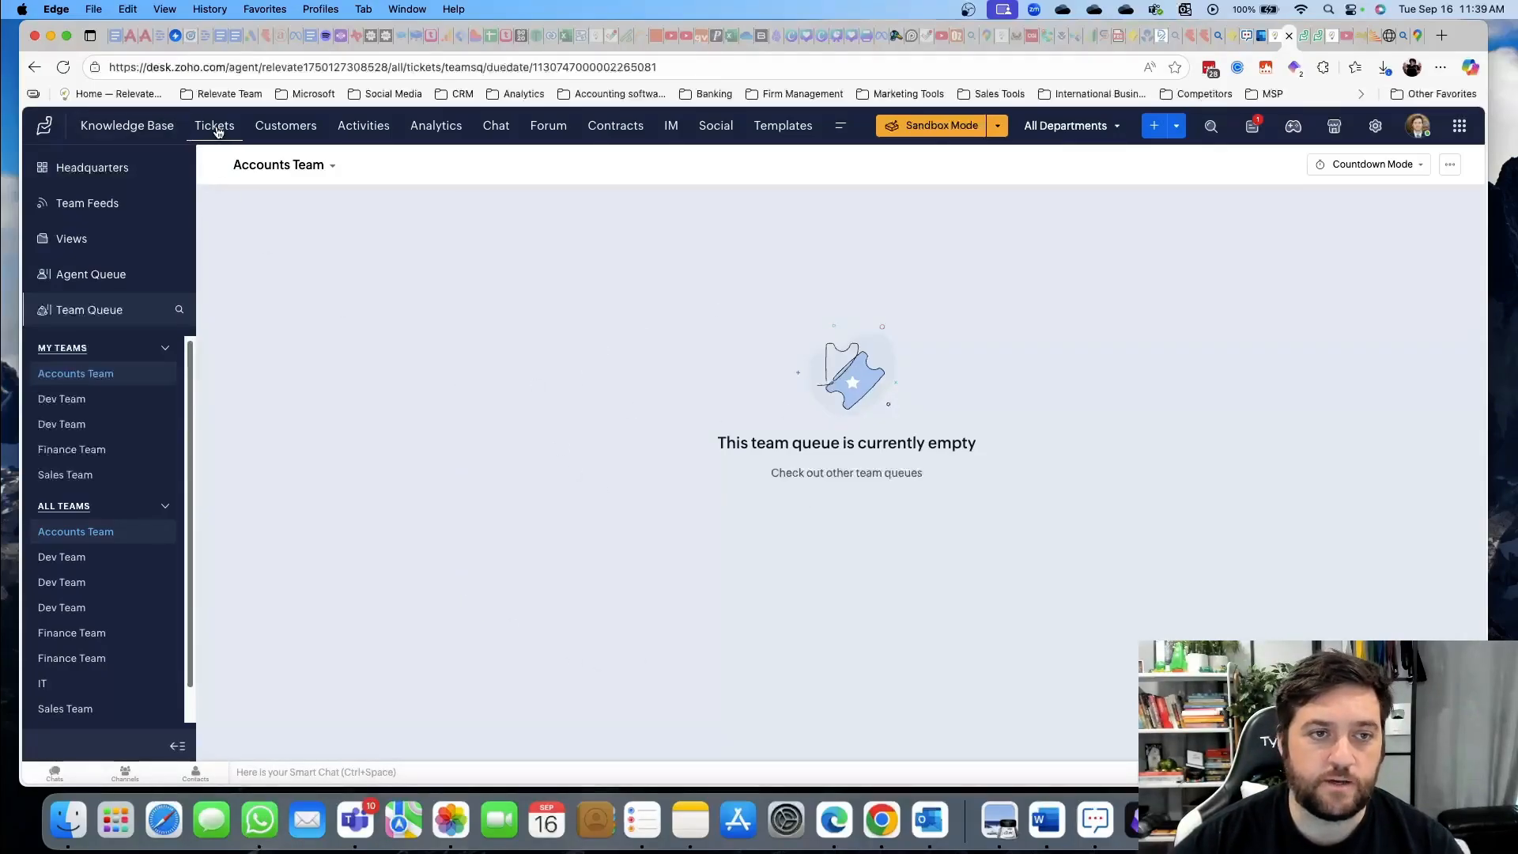
{"action": "left_click", "coordinate": [216, 127]}
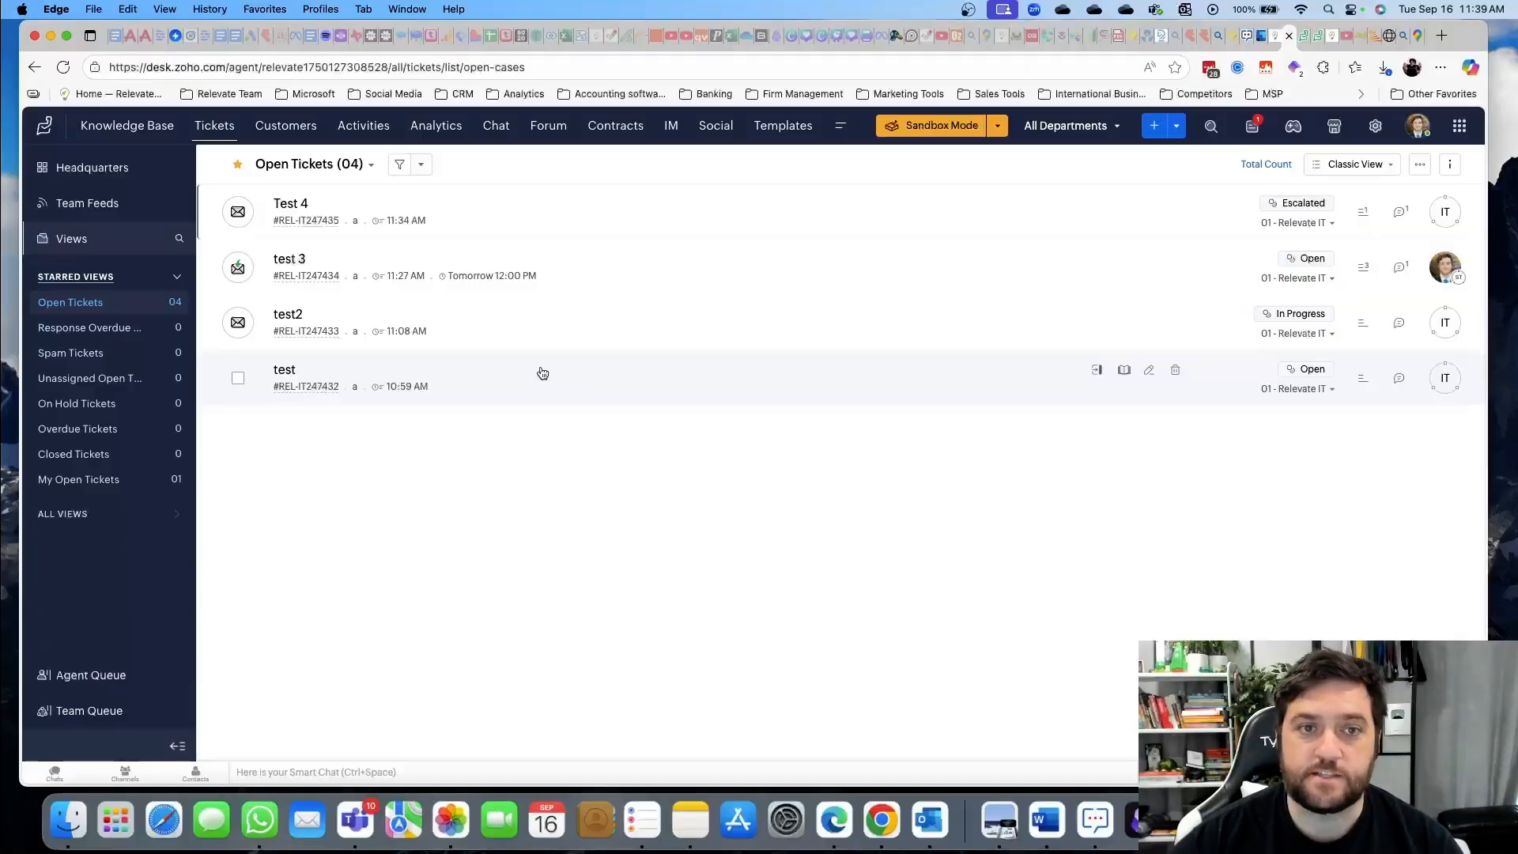
Open the Headquarters dashboard and scroll down to the unassigned-ticket counts and online/offline agents
{"action": "left_click", "coordinate": [88, 169]}
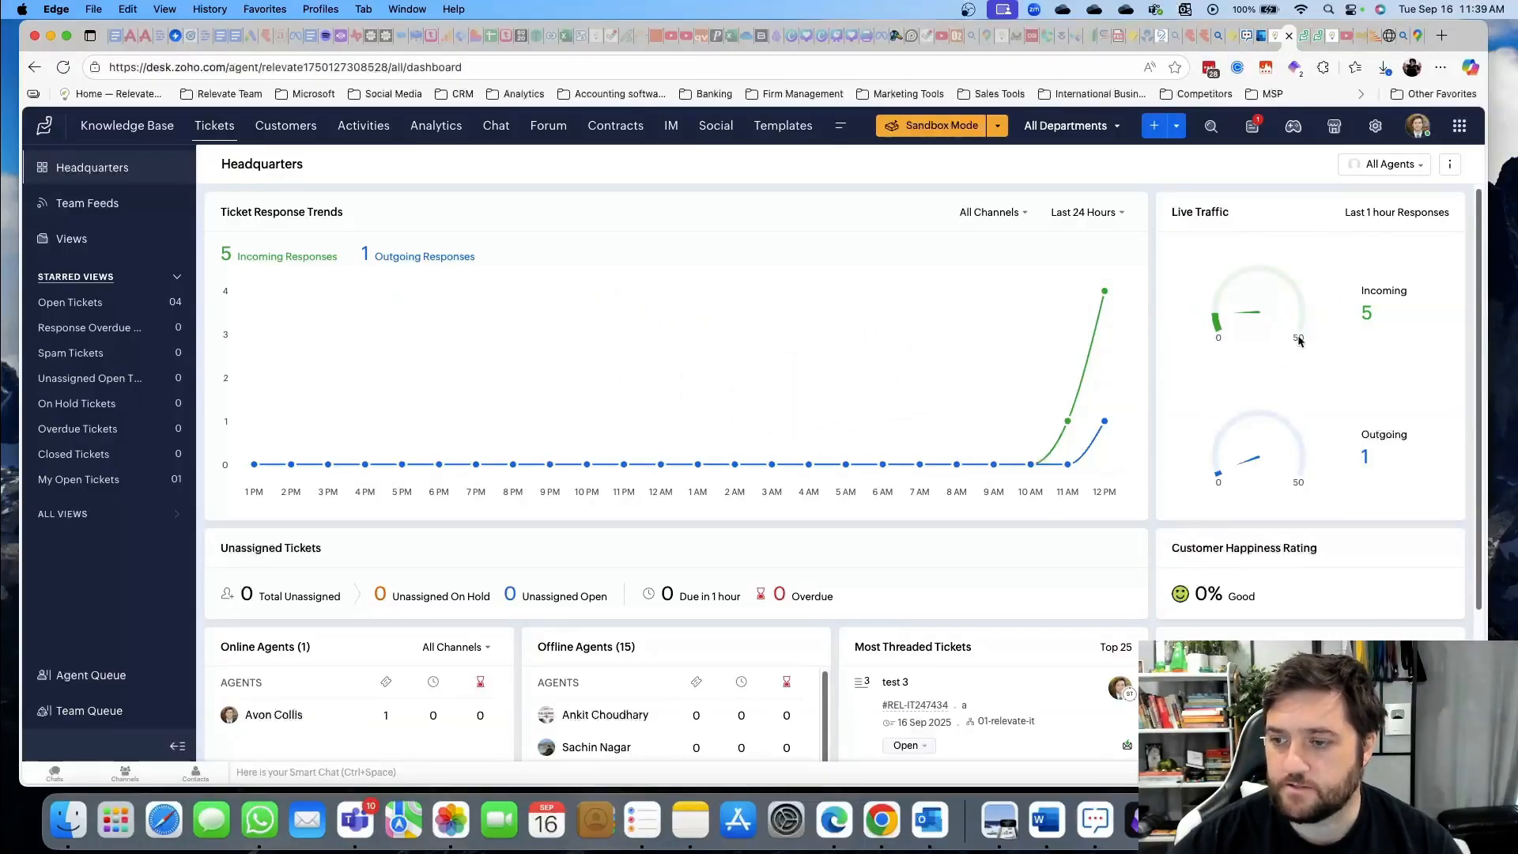
{"action": "scroll", "coordinate": [1305, 337], "scroll_direction": "down", "scroll_amount": 3}
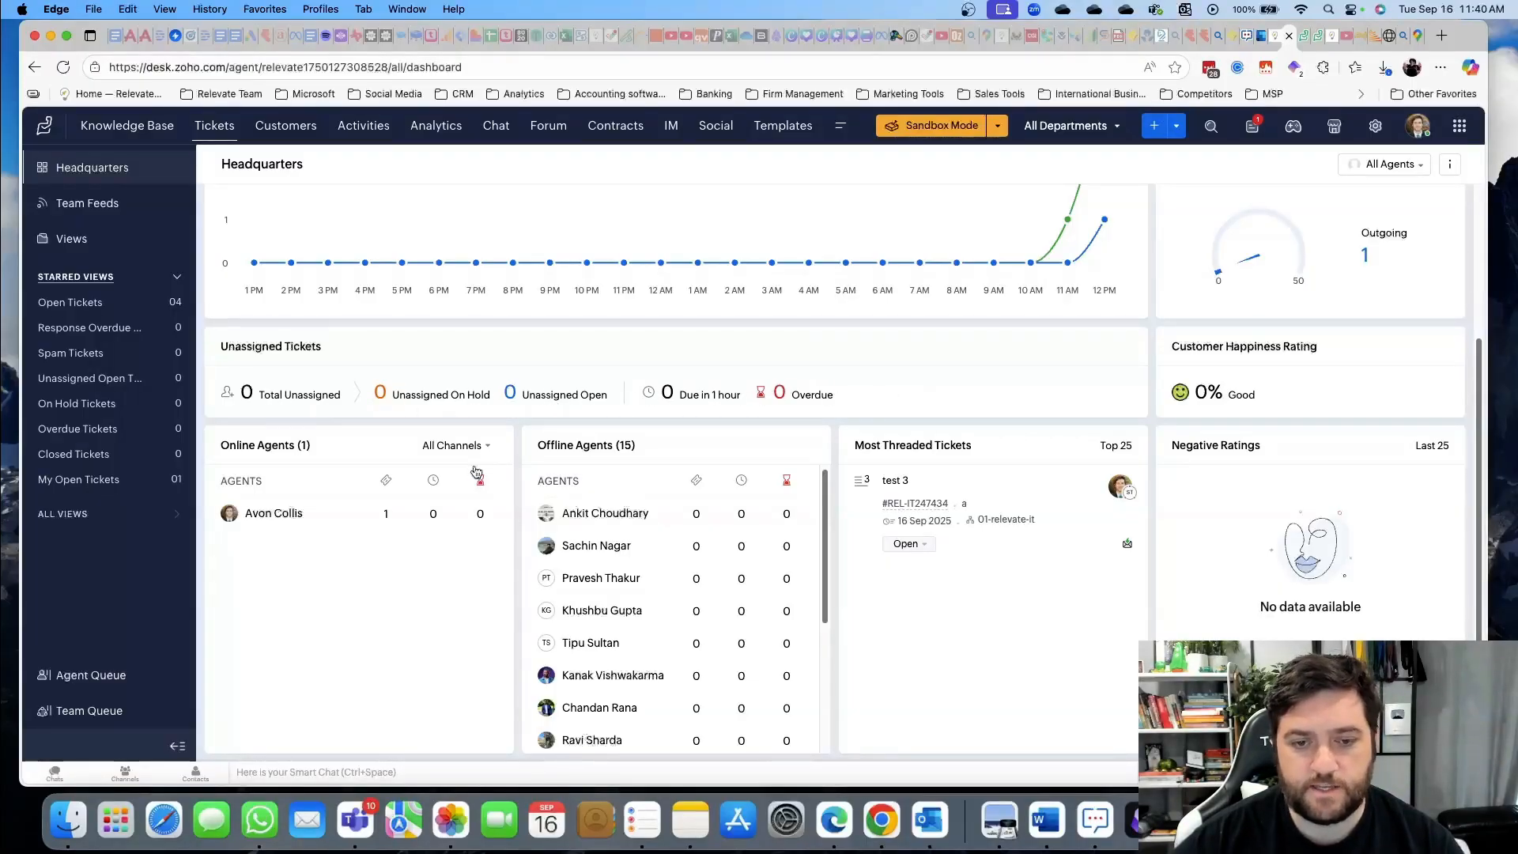
{"action": "scroll", "coordinate": [685, 654], "scroll_direction": "down", "scroll_amount": 2}
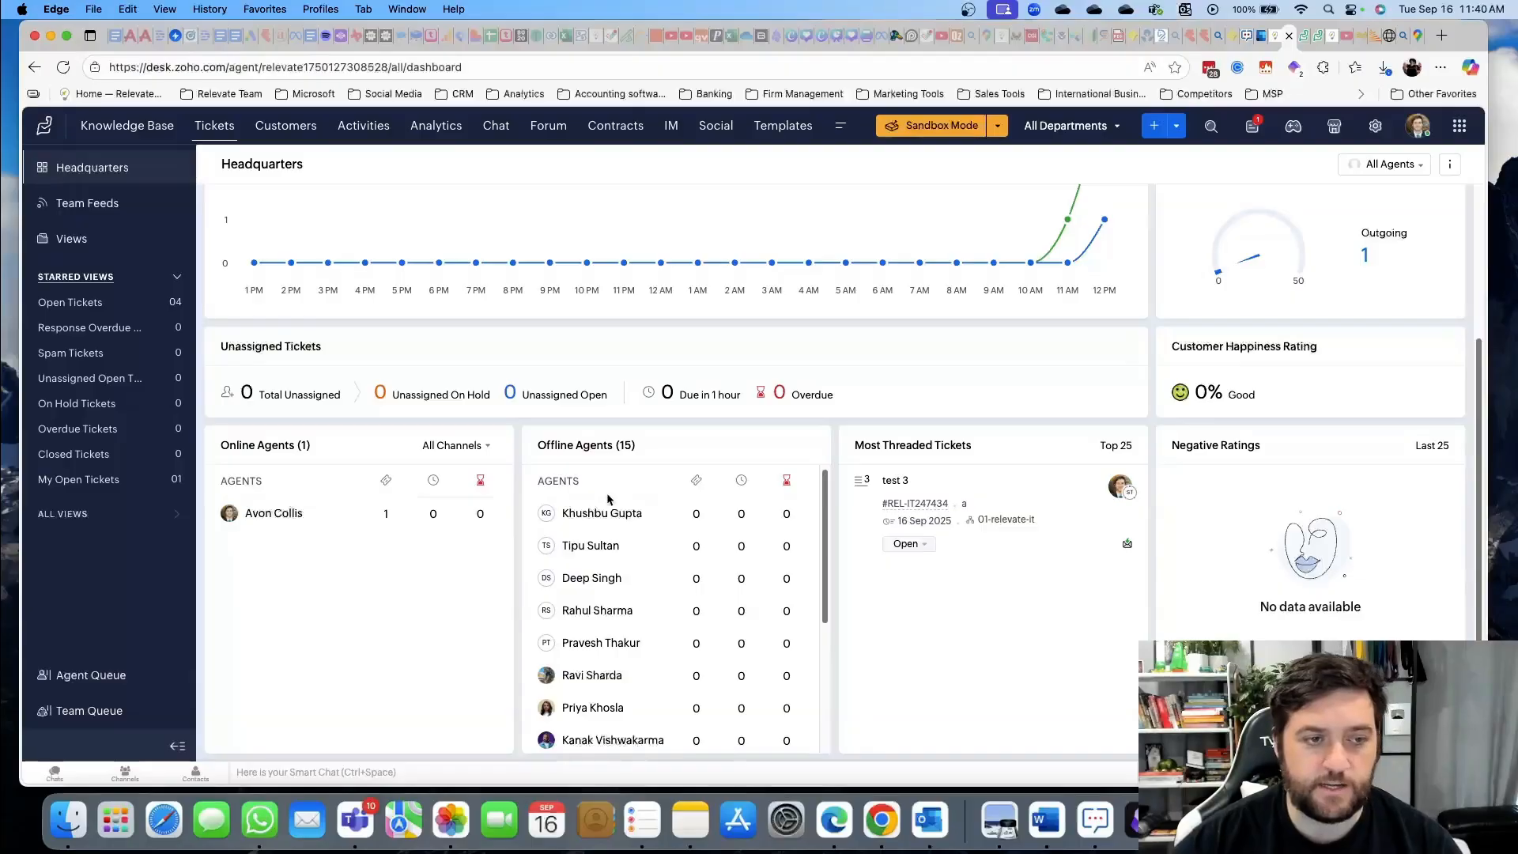
Show the Analytics Tickets Dashboards without the Radar promo card, with notifications open beside it
{"action": "left_click", "coordinate": [435, 127]}
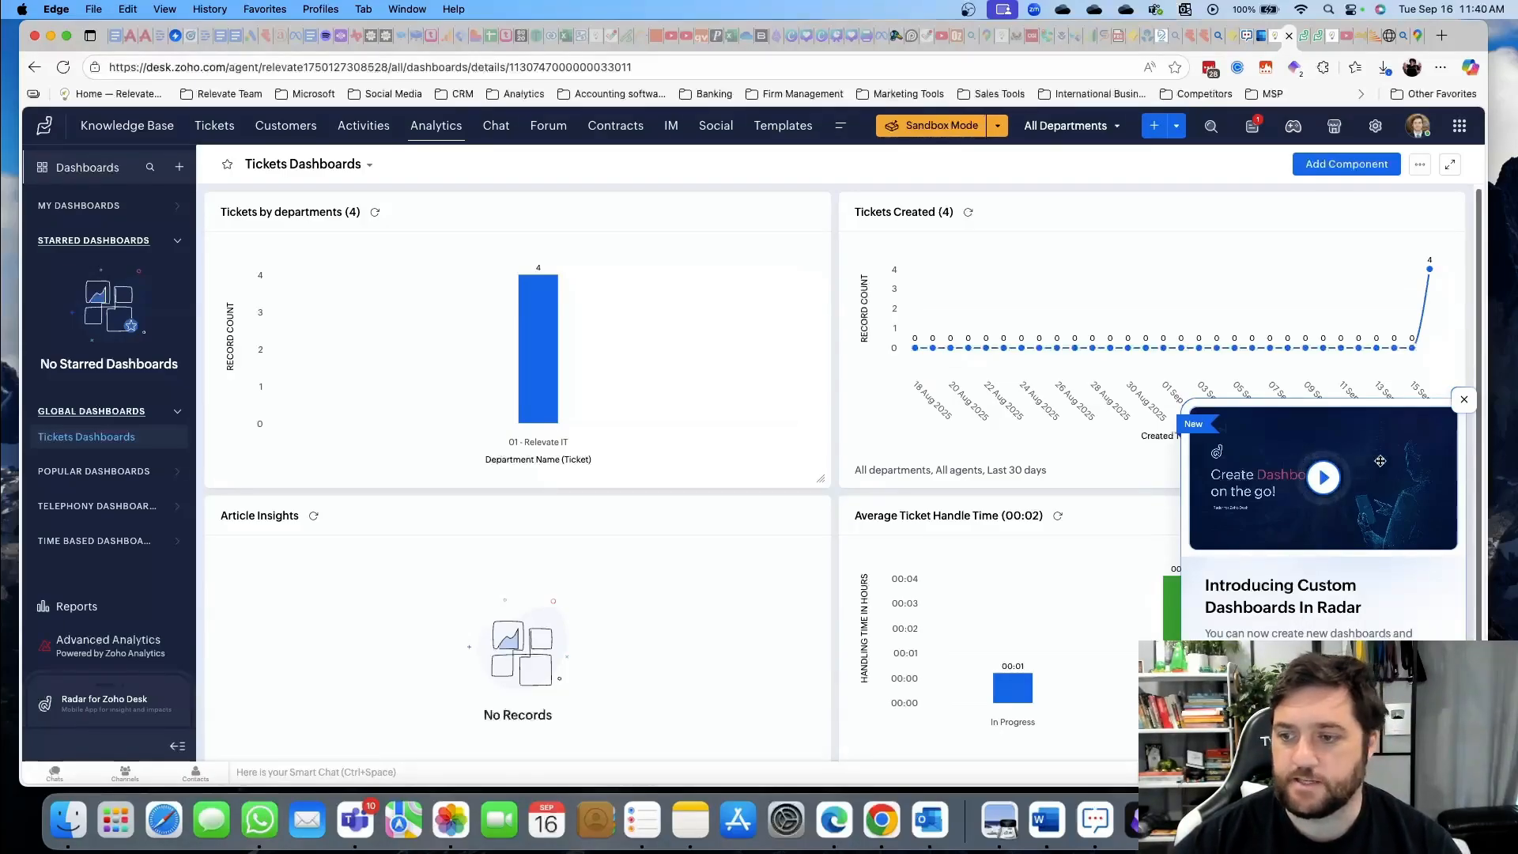
{"action": "left_click", "coordinate": [1464, 399]}
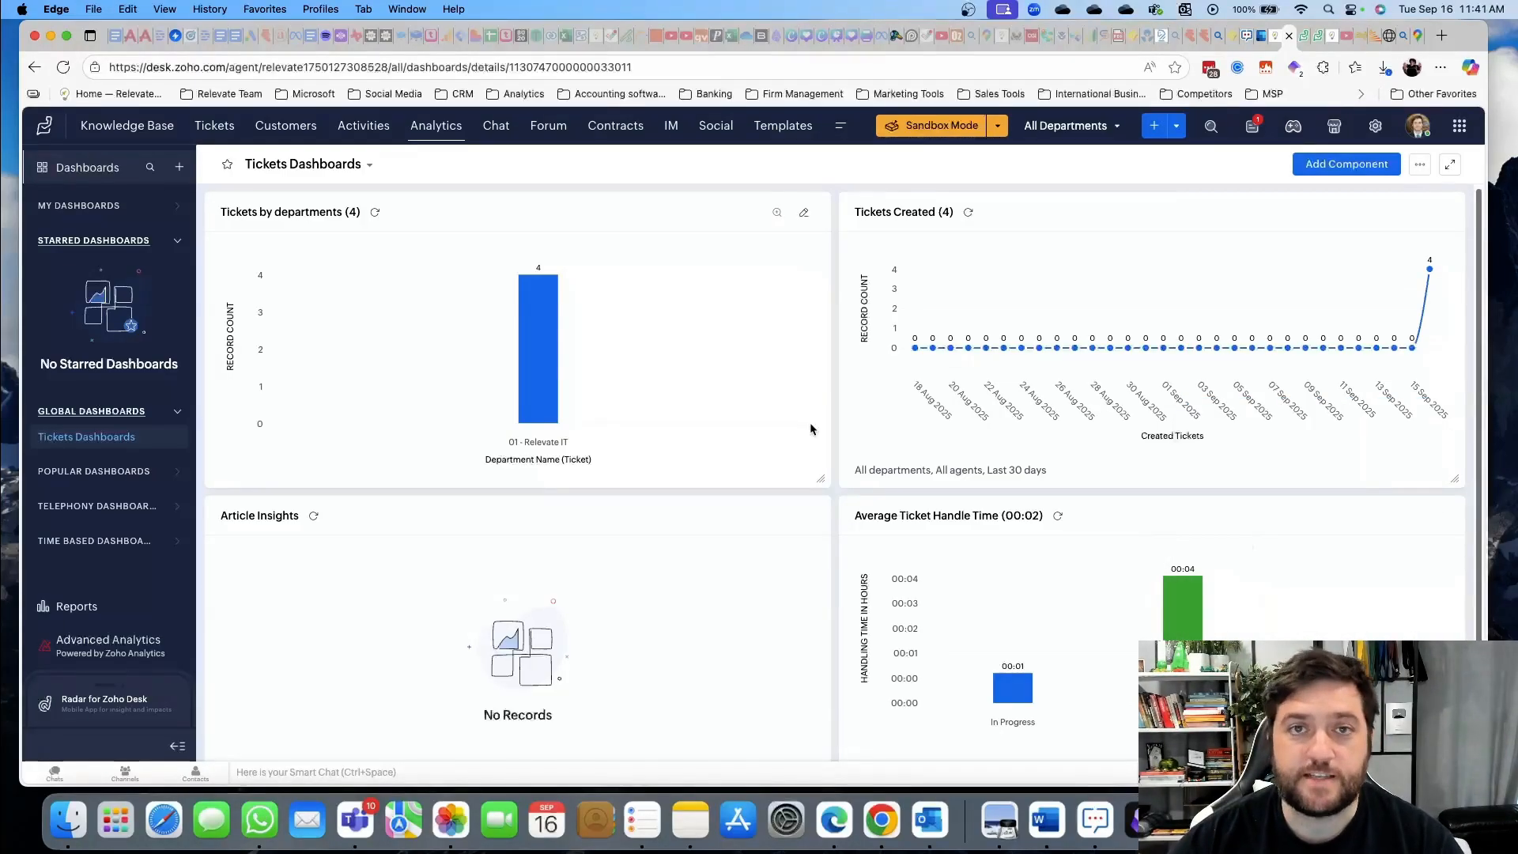
{"action": "left_click", "coordinate": [1252, 128]}
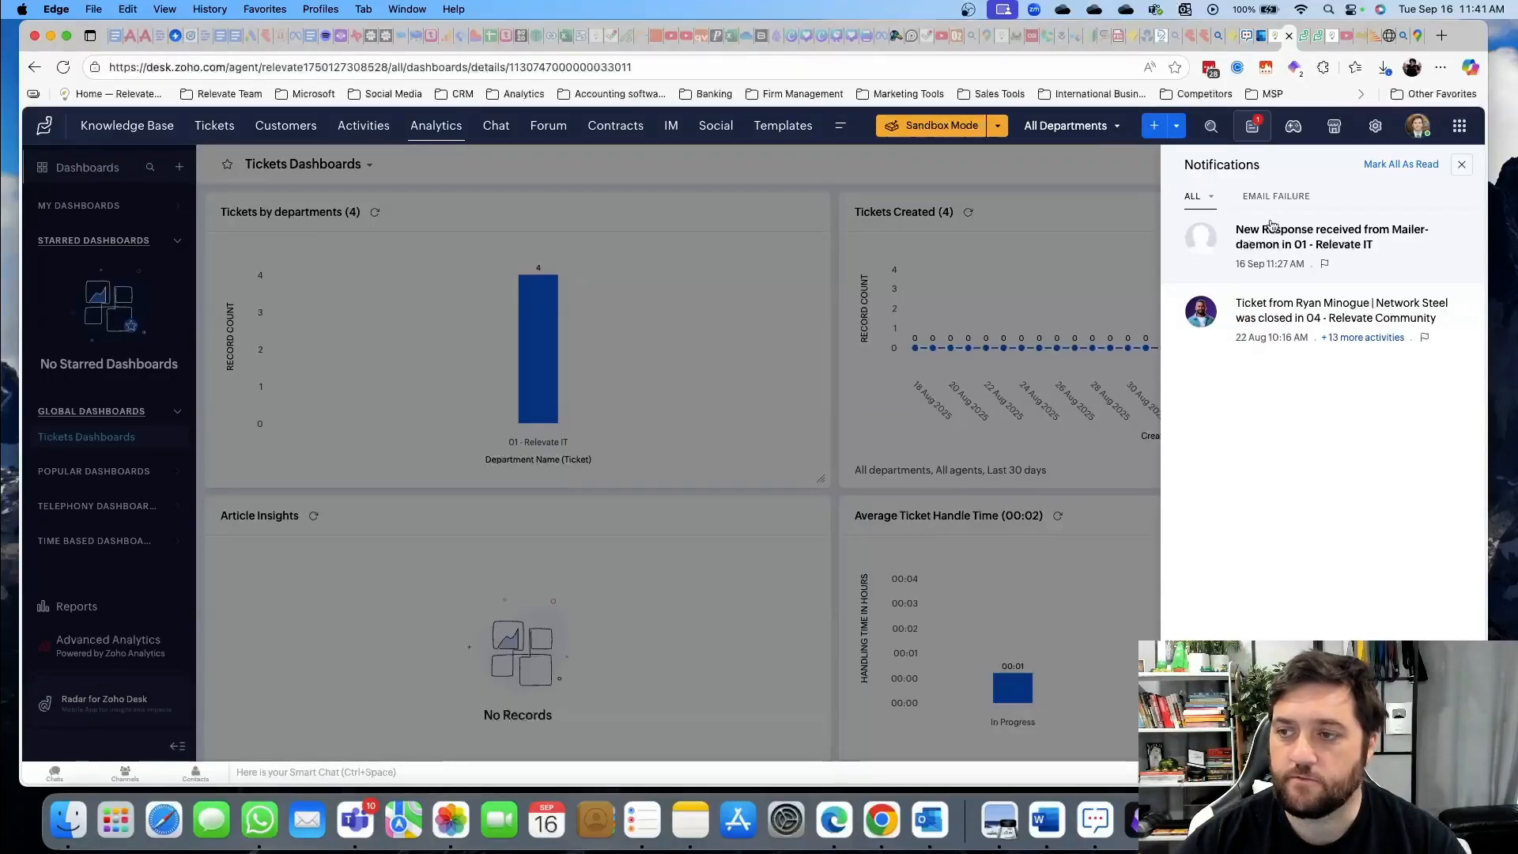
Read the mailer-daemon notification, then open the escalated Test 4 ticket from Open Tickets
{"action": "left_click", "coordinate": [1317, 237]}
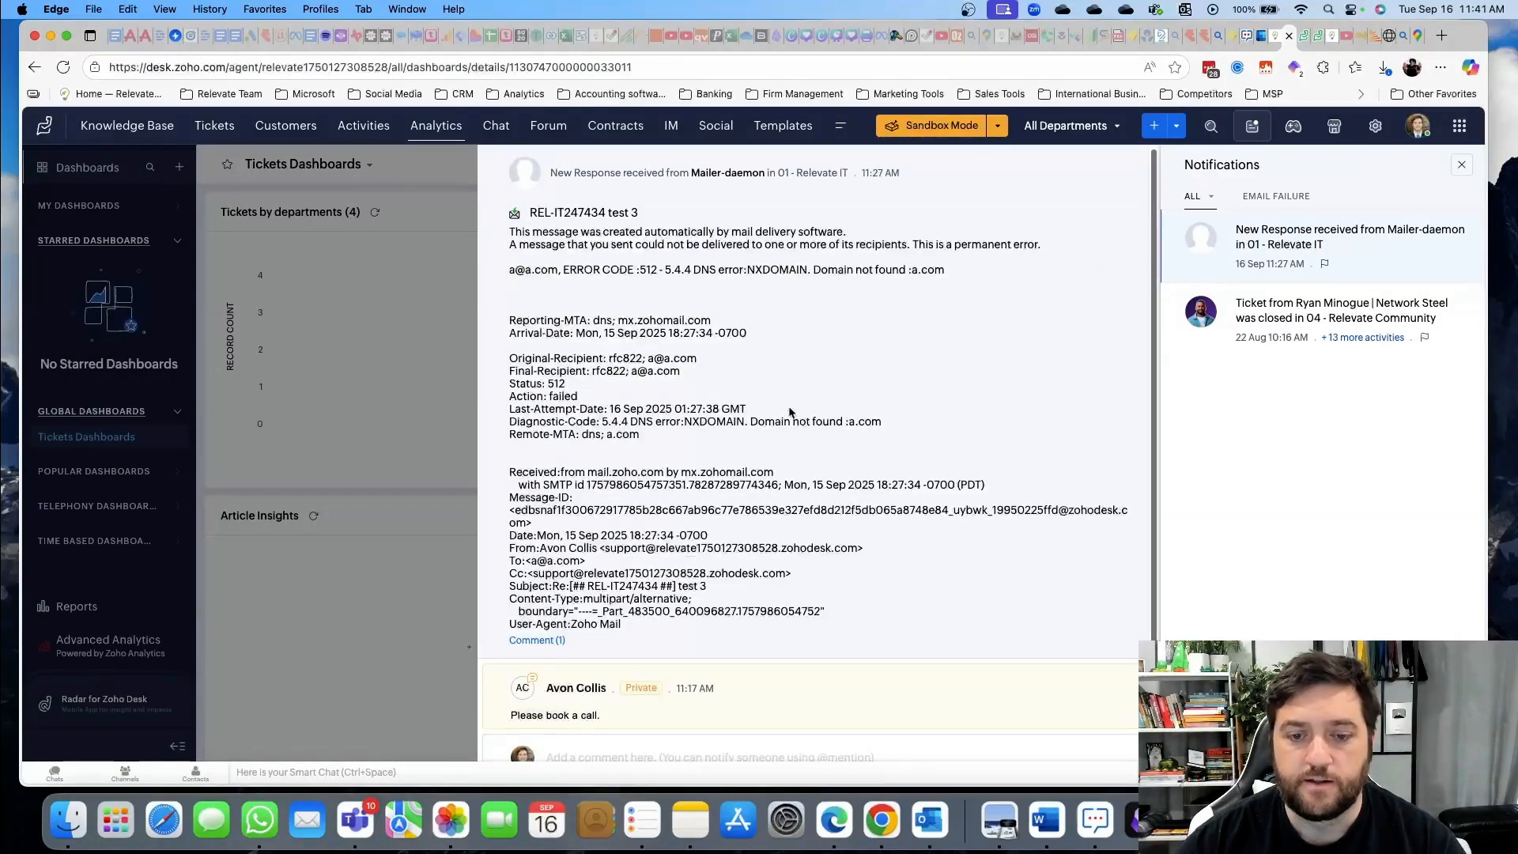
{"action": "scroll", "coordinate": [769, 427], "scroll_direction": "down", "scroll_amount": 1}
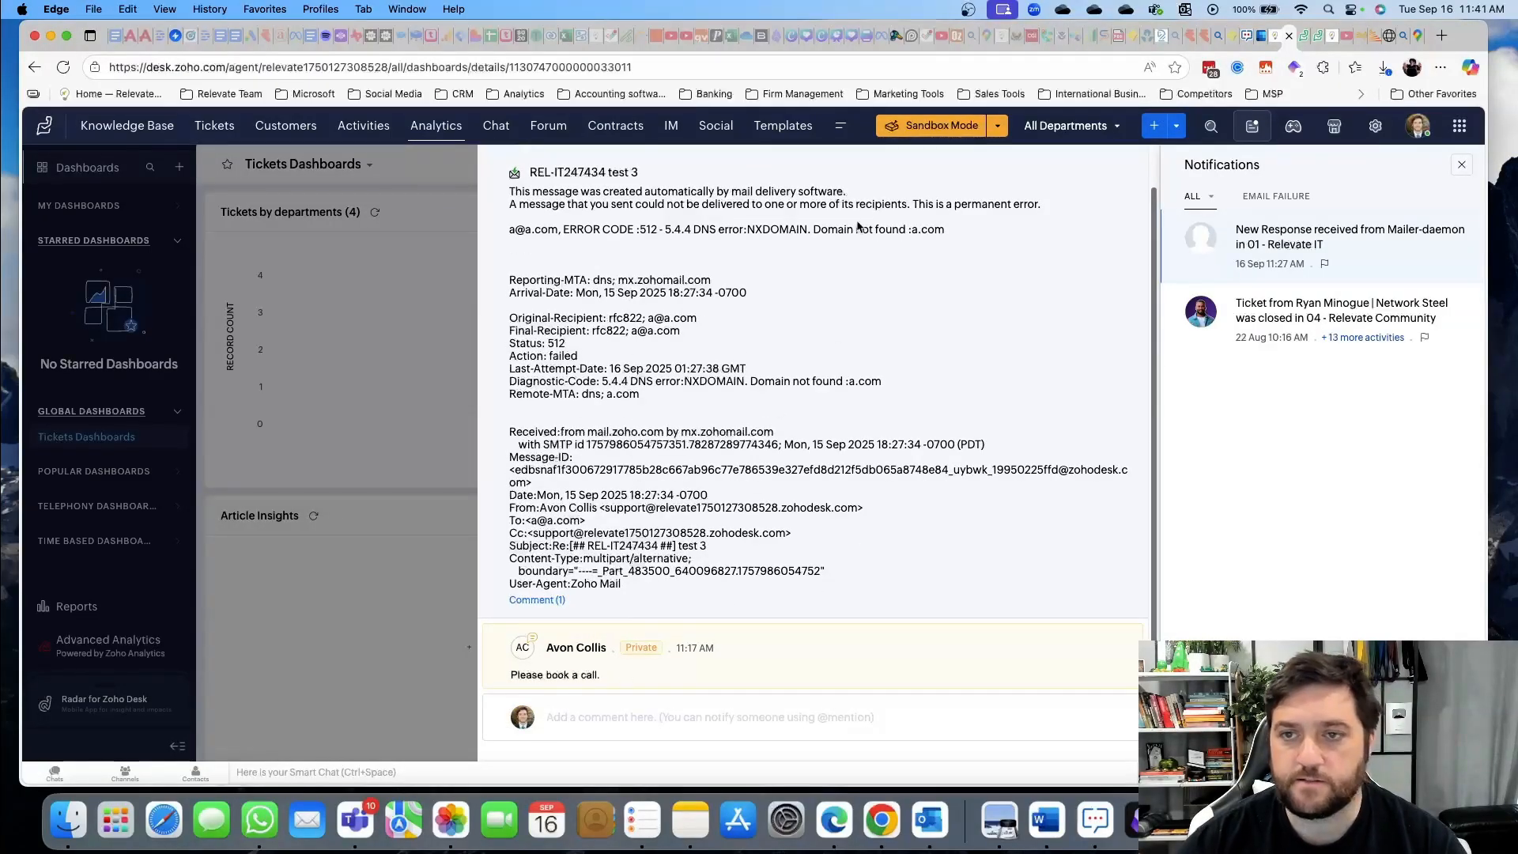
{"action": "left_click", "coordinate": [225, 131]}
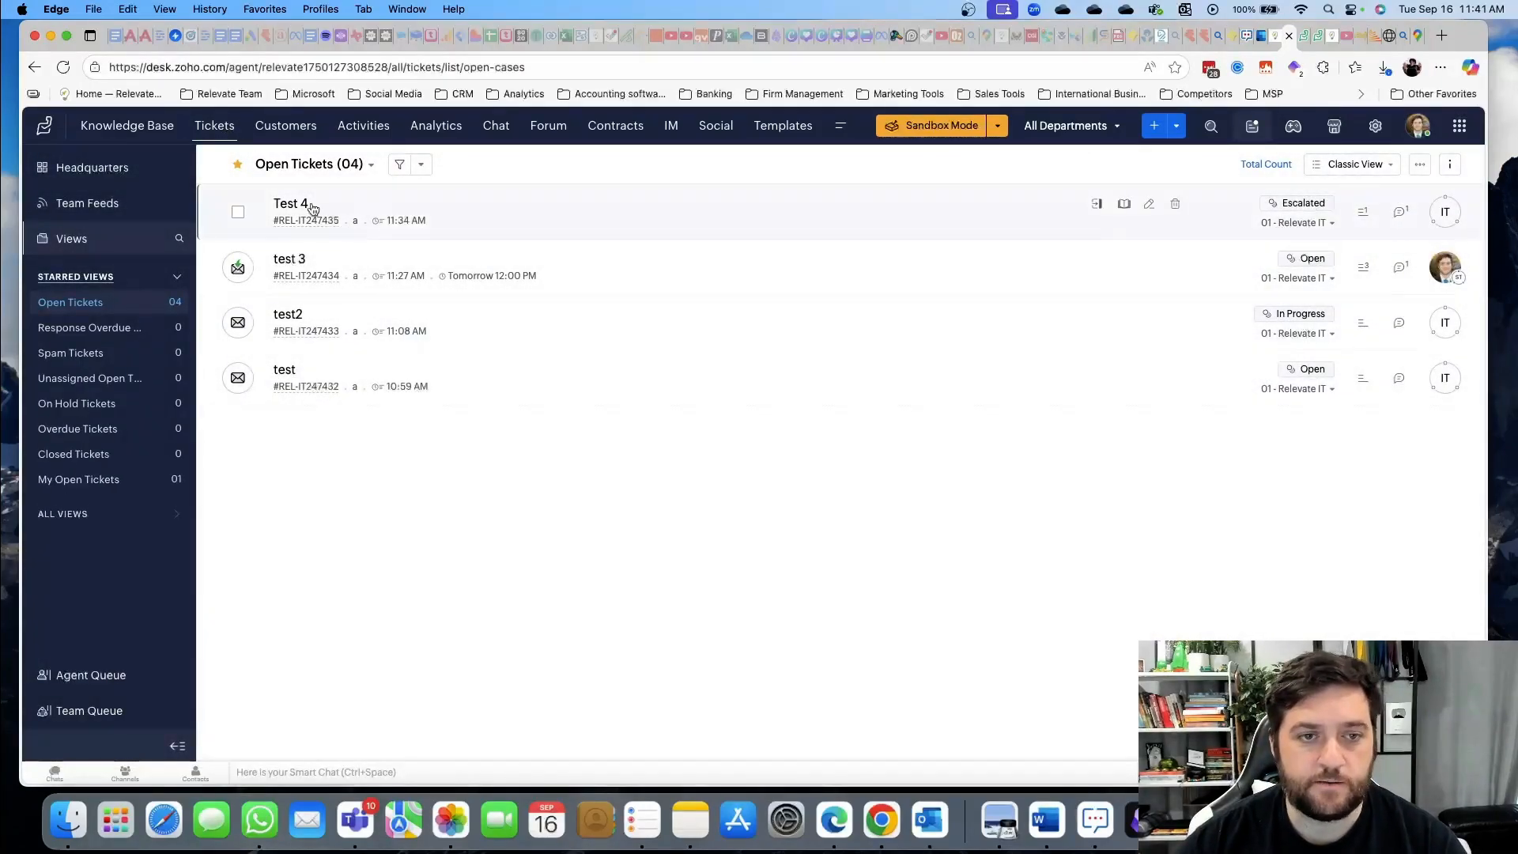
{"action": "left_click", "coordinate": [315, 208]}
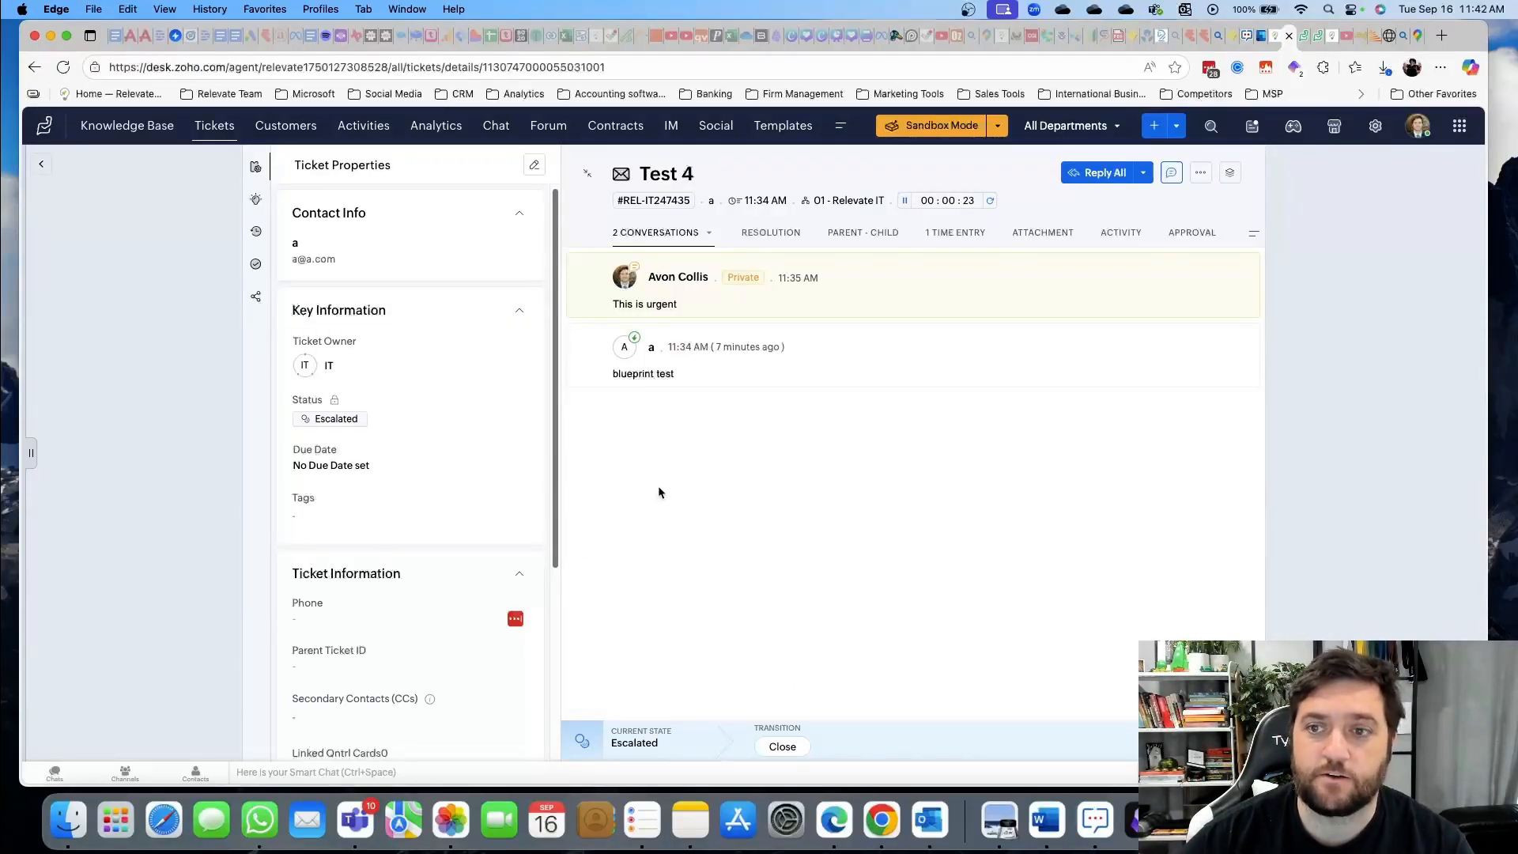
Revoke the blueprint on the Test 4 ticket
{"action": "left_click", "coordinate": [1200, 177]}
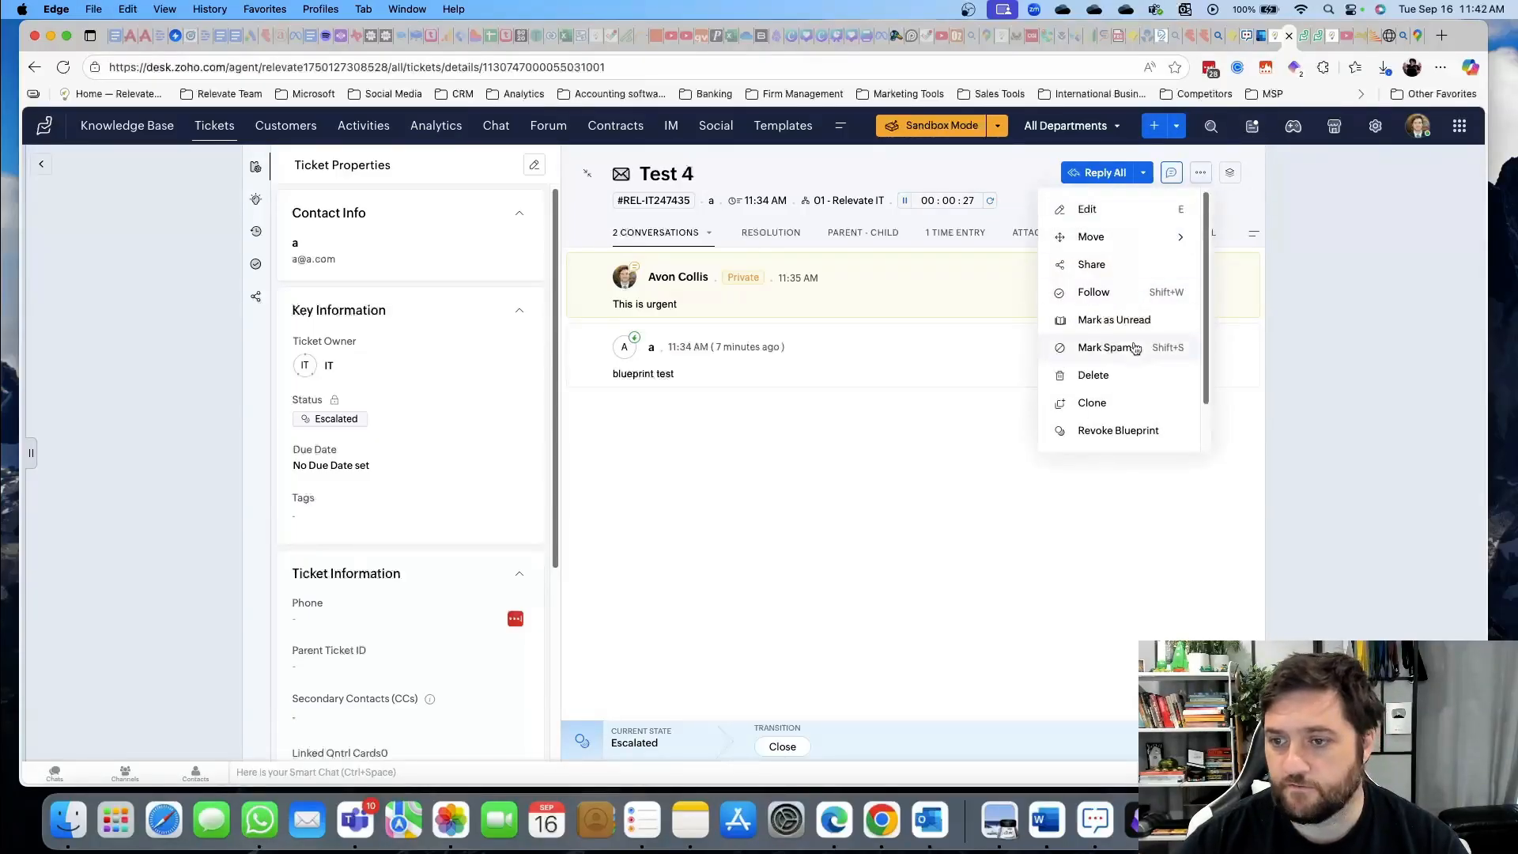
{"action": "left_click", "coordinate": [1127, 433]}
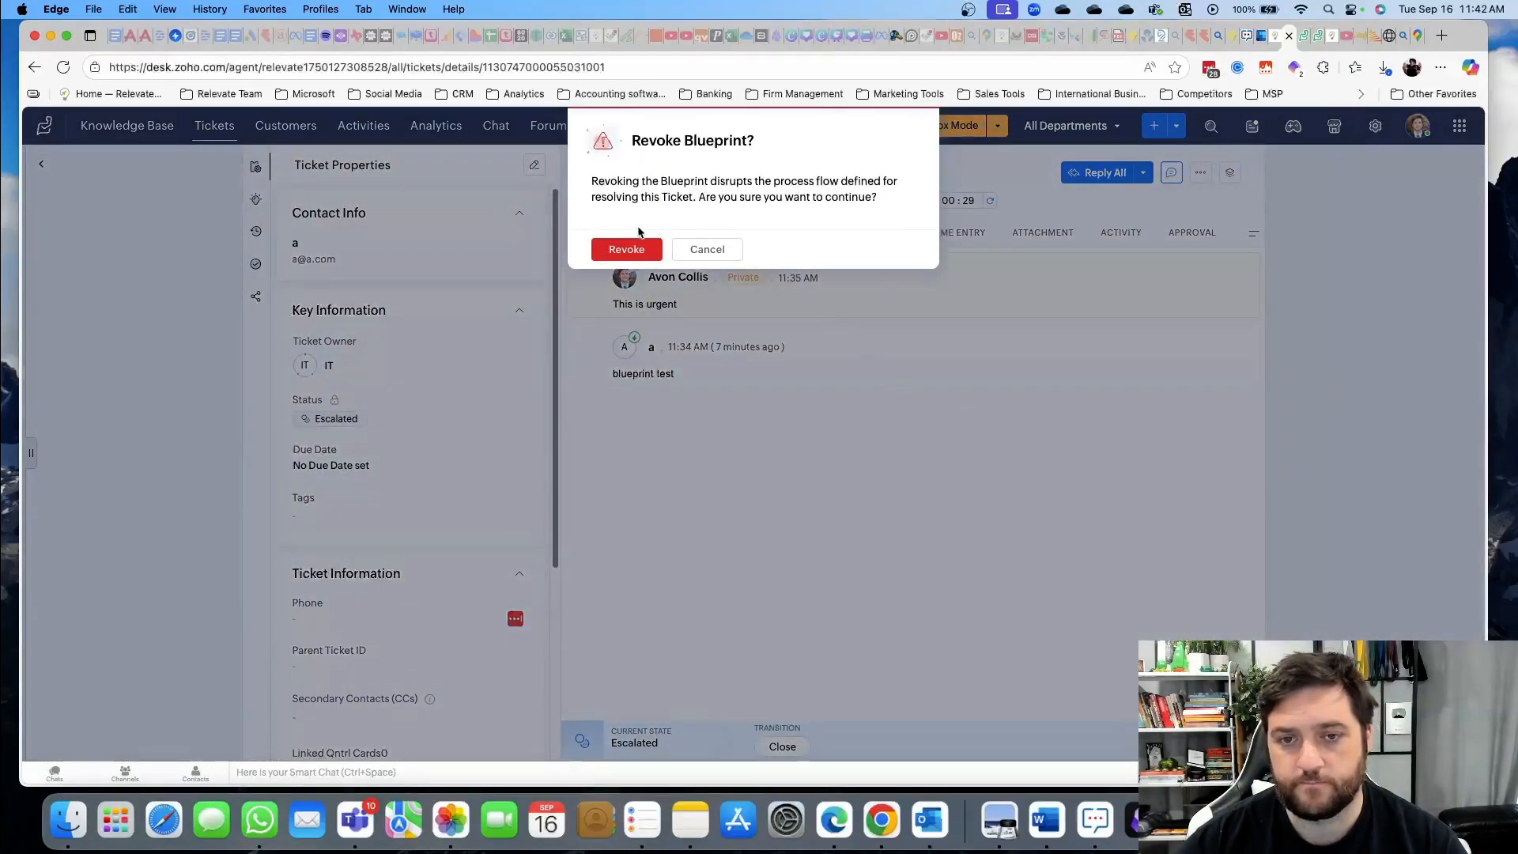
{"action": "left_click", "coordinate": [626, 249]}
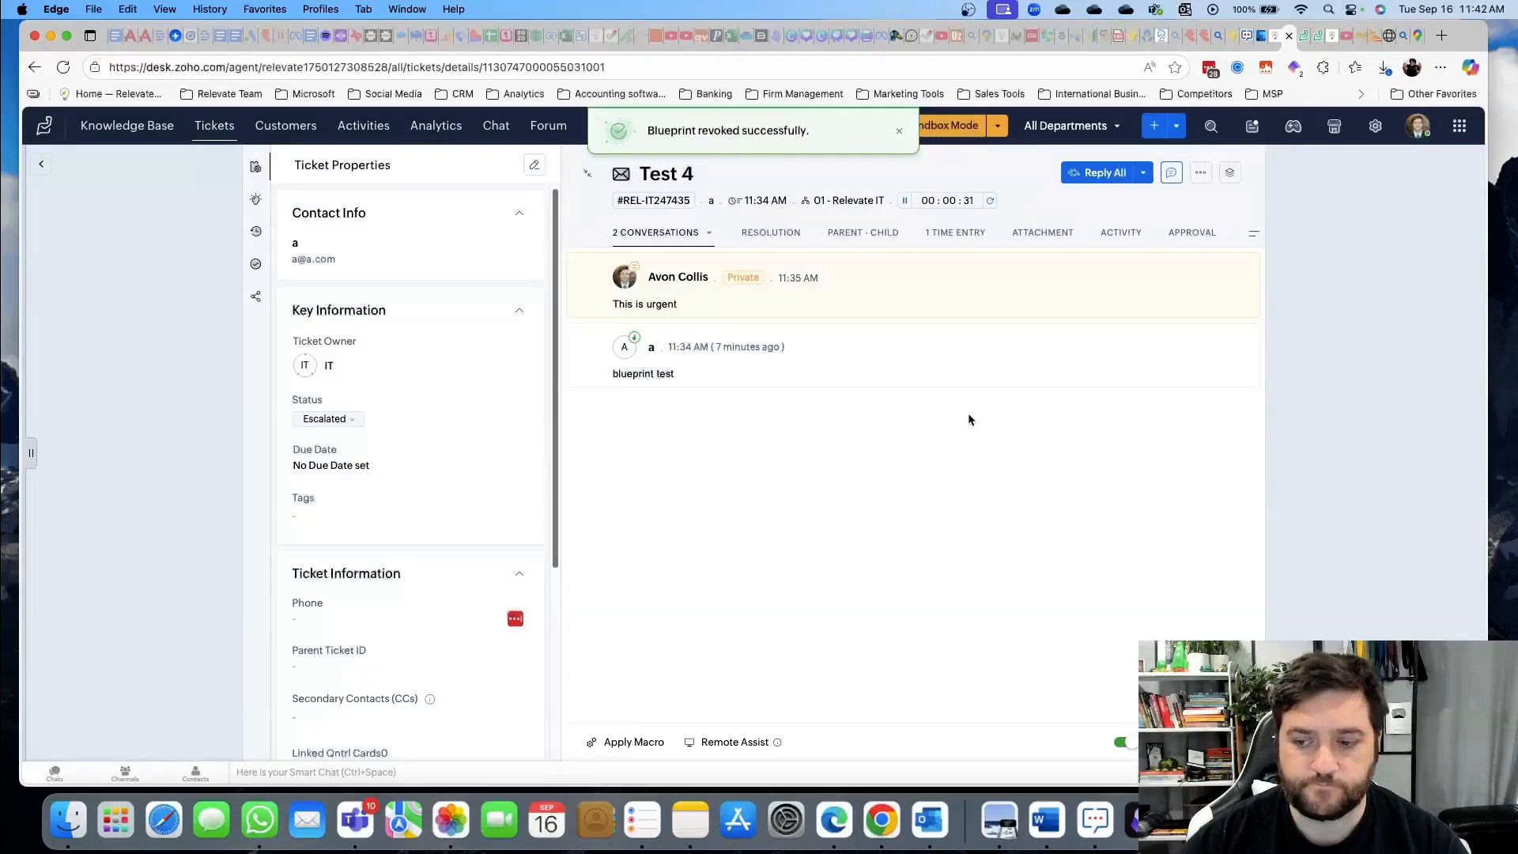
Set Test 4's status to Closed and return to the Open Tickets list
{"action": "left_click", "coordinate": [329, 419]}
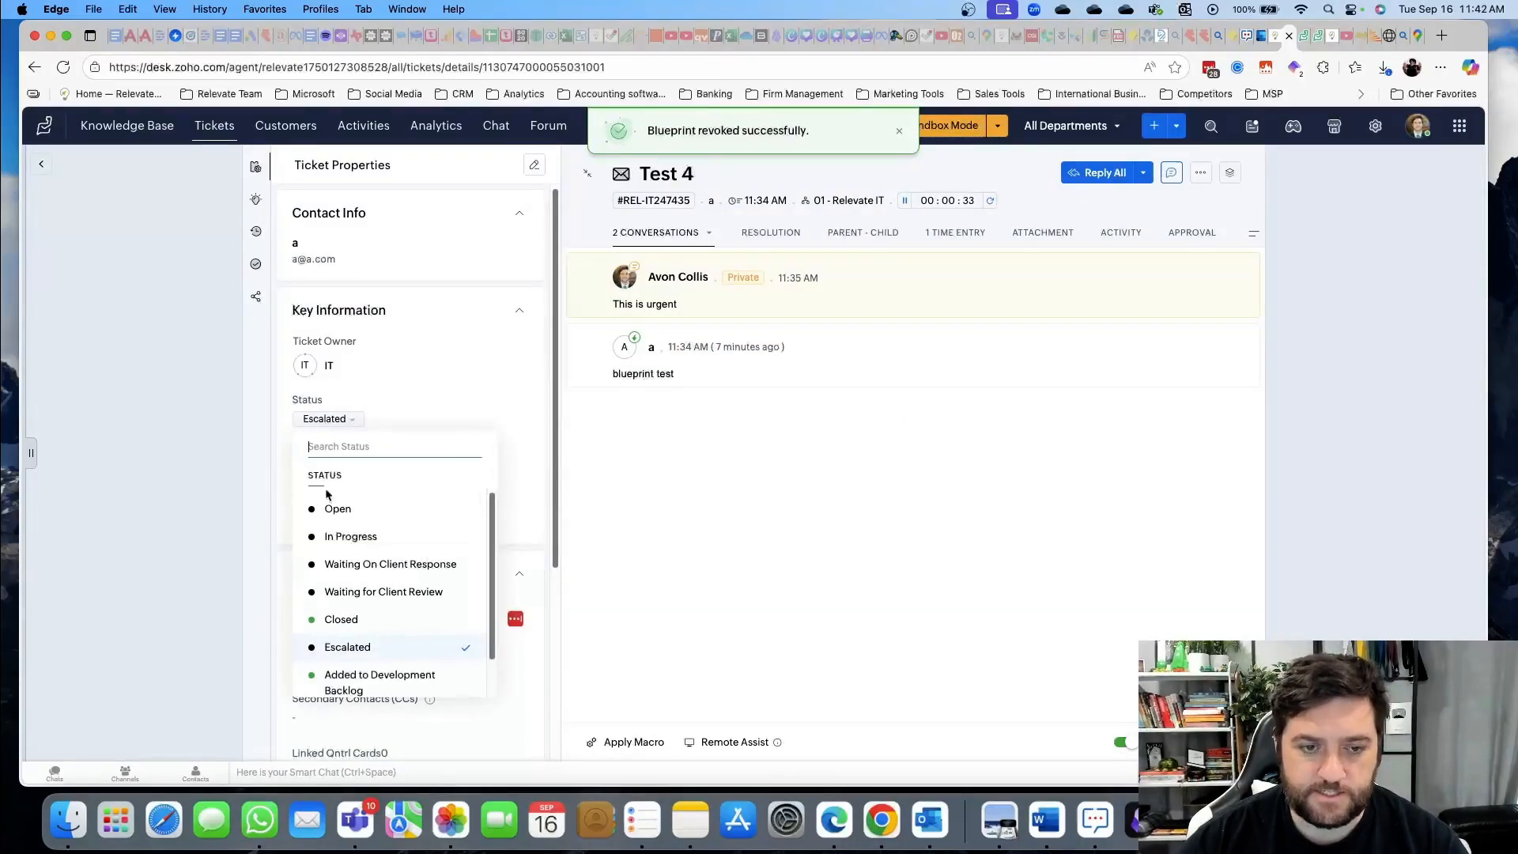
{"action": "left_click", "coordinate": [884, 621]}
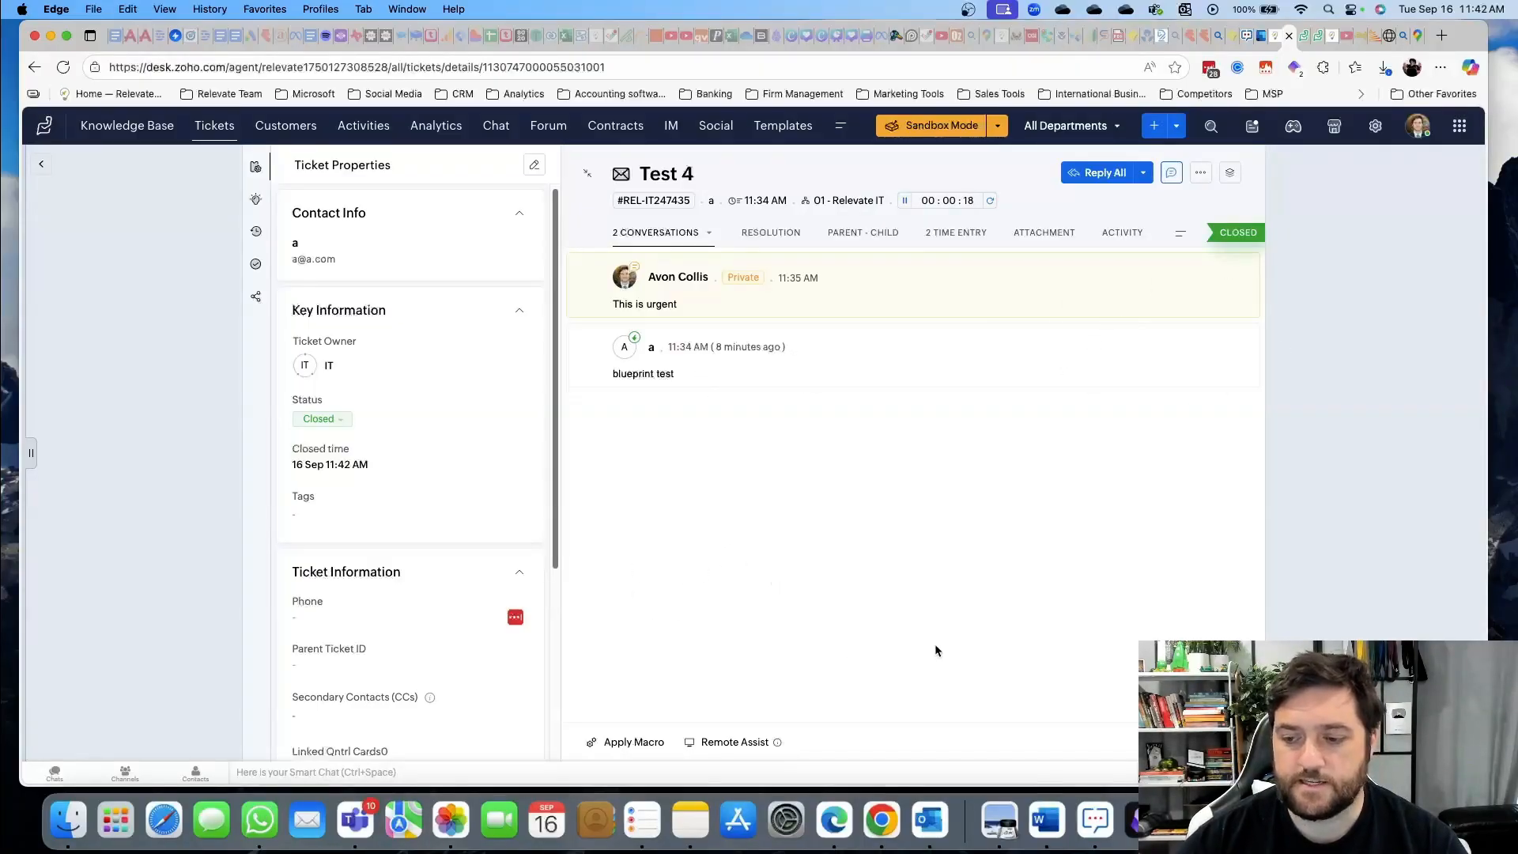
{"action": "left_click", "coordinate": [214, 127]}
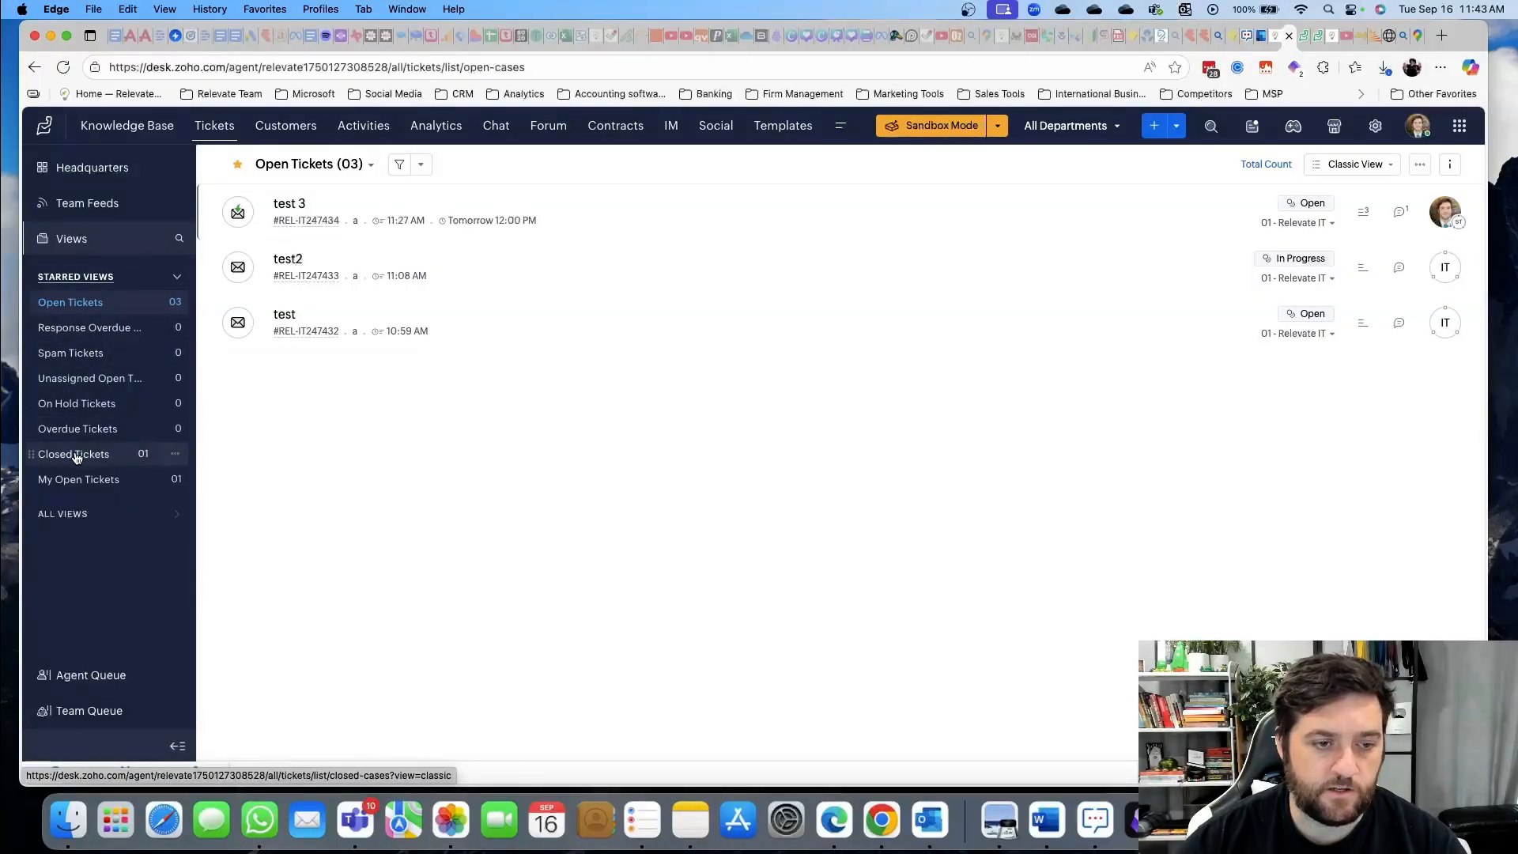
Check the Closed Tickets view and the closed Test 4 ticket in it
{"action": "left_click", "coordinate": [140, 461]}
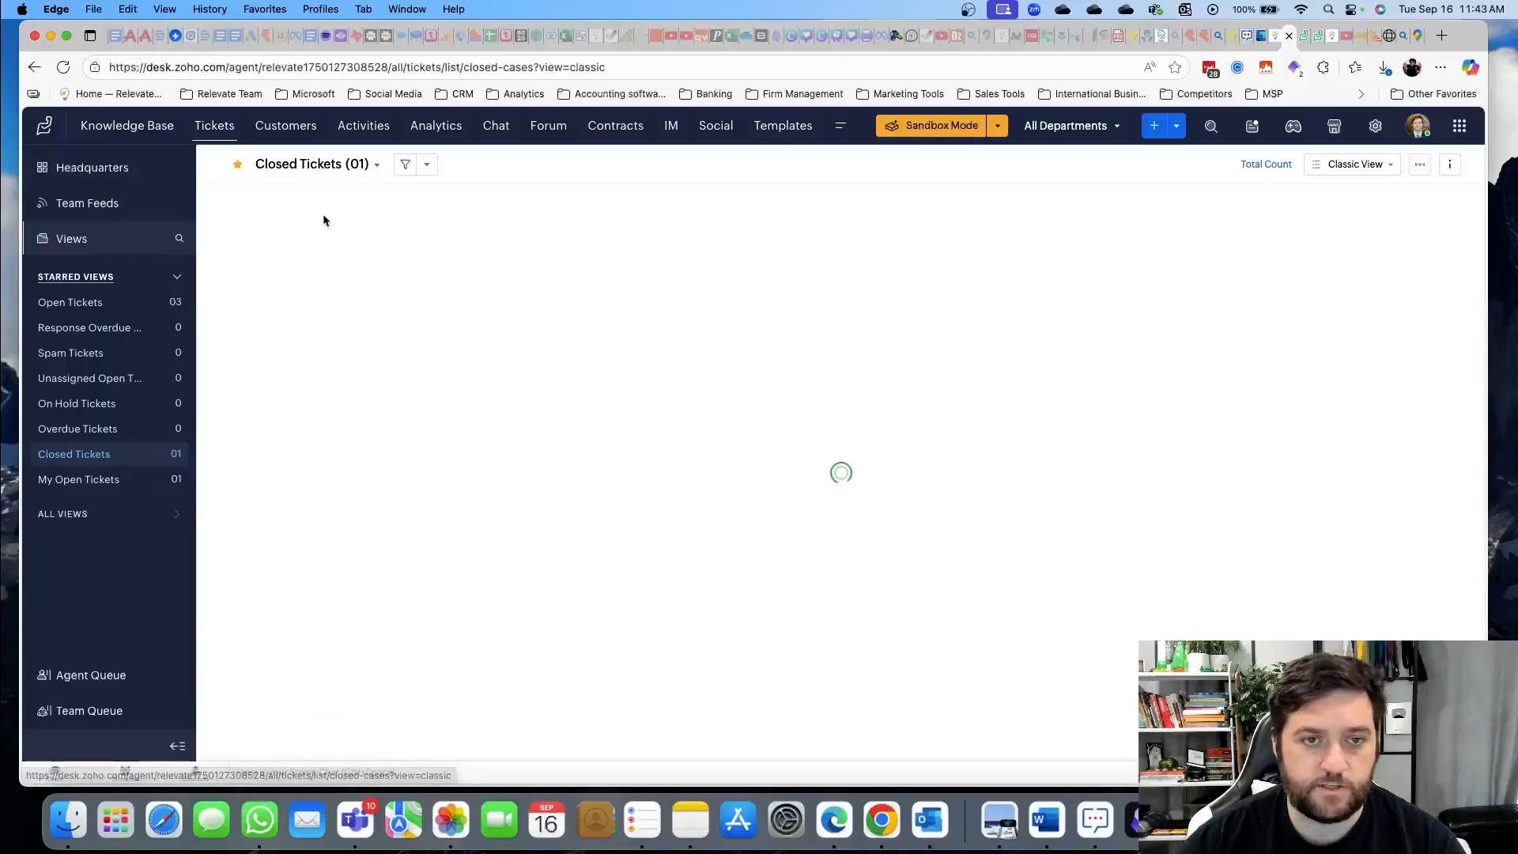
{"action": "left_click", "coordinate": [290, 204]}
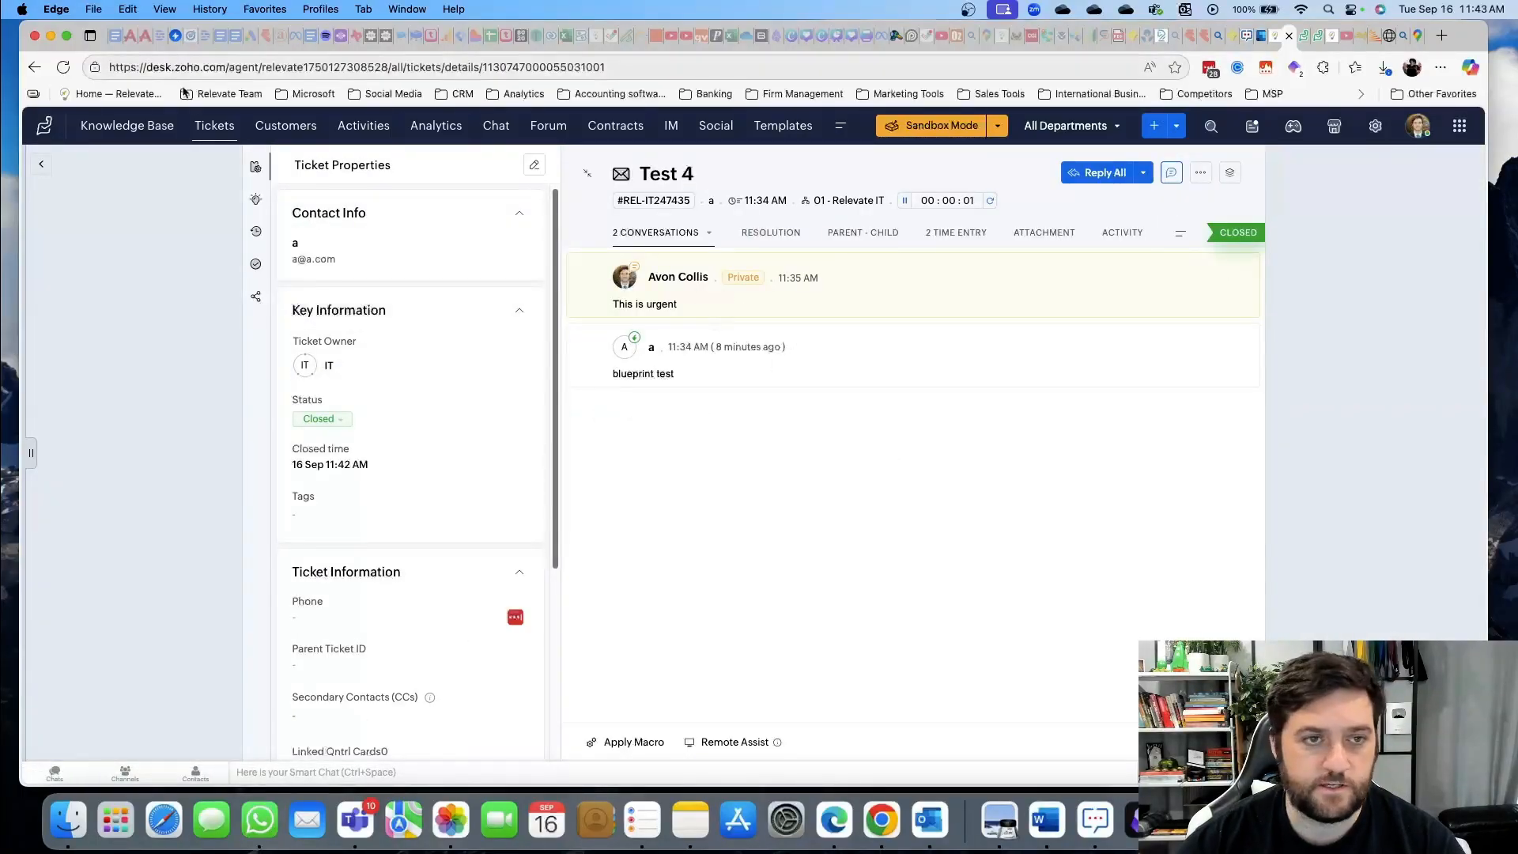
{"action": "left_click", "coordinate": [207, 126]}
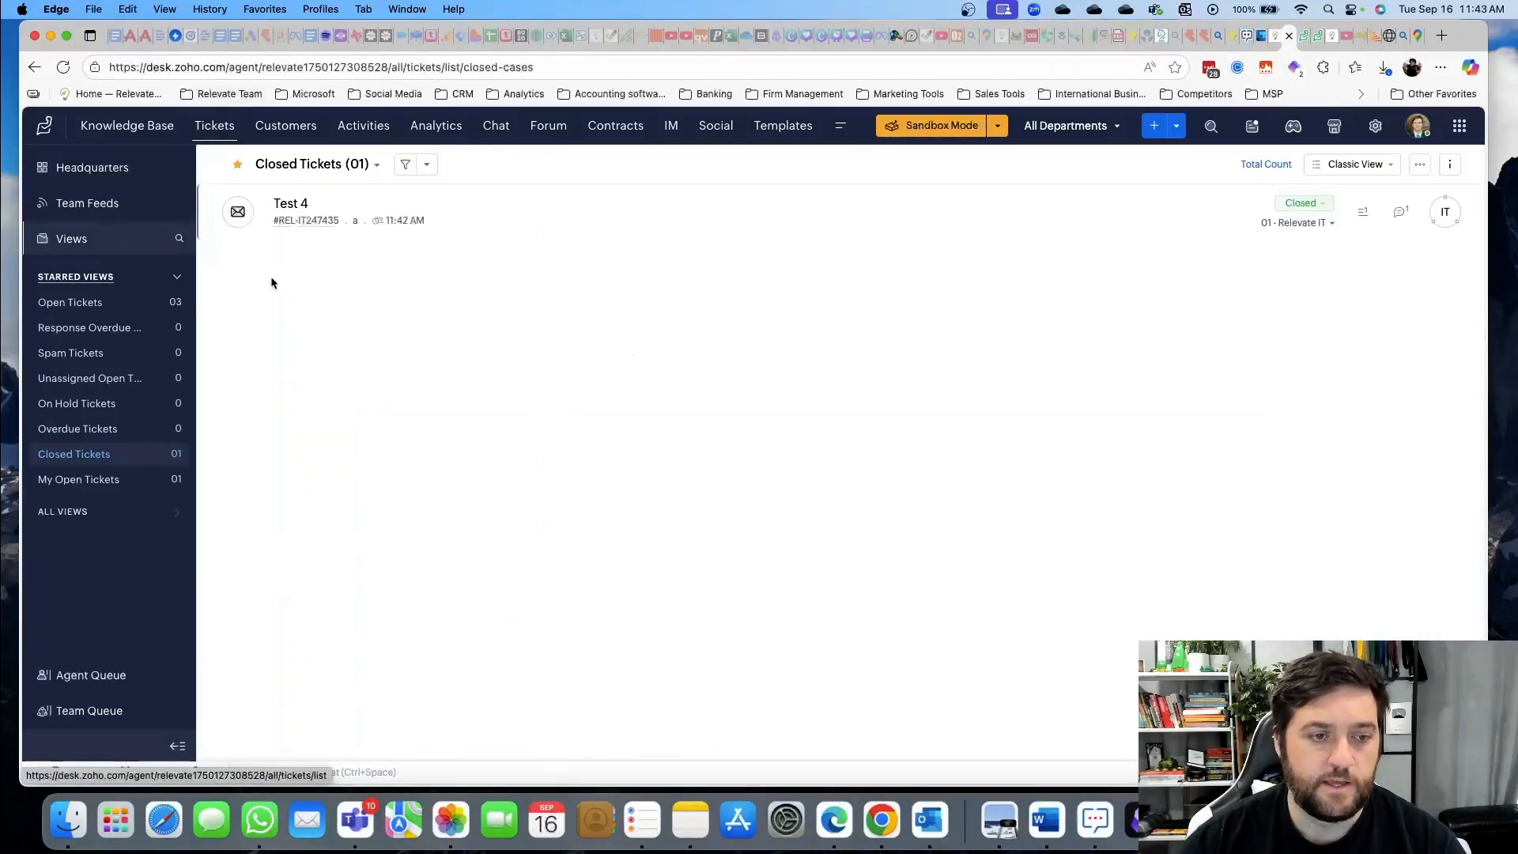
Expand All Views and switch to the My Open Tickets view listing test 3
{"action": "left_click", "coordinate": [67, 515]}
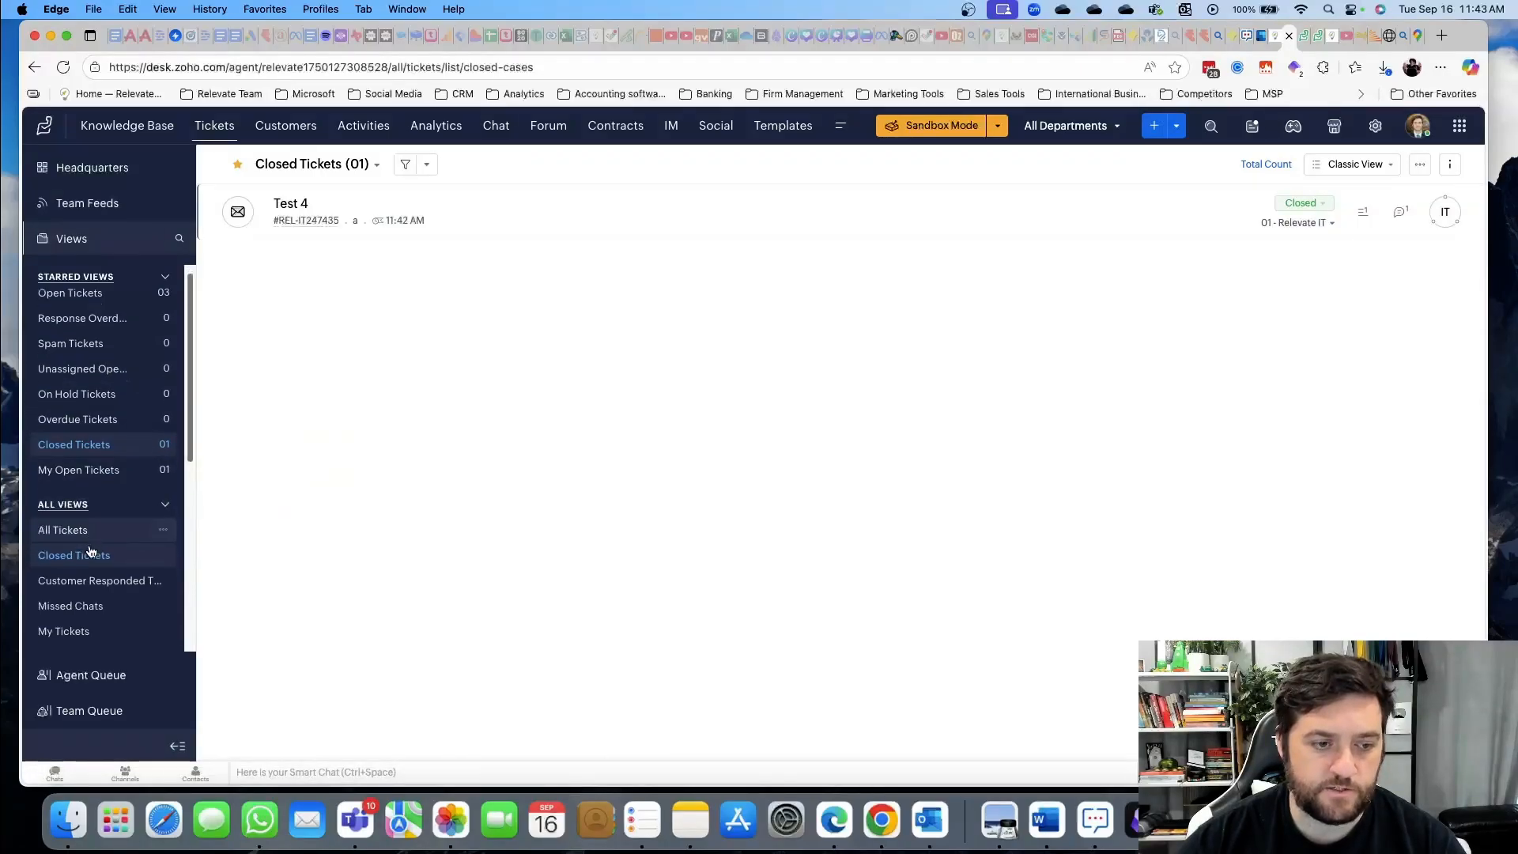
{"action": "scroll", "coordinate": [79, 443], "scroll_direction": "down", "scroll_amount": 5}
{"action": "scroll", "coordinate": [82, 451], "scroll_direction": "up", "scroll_amount": 3}
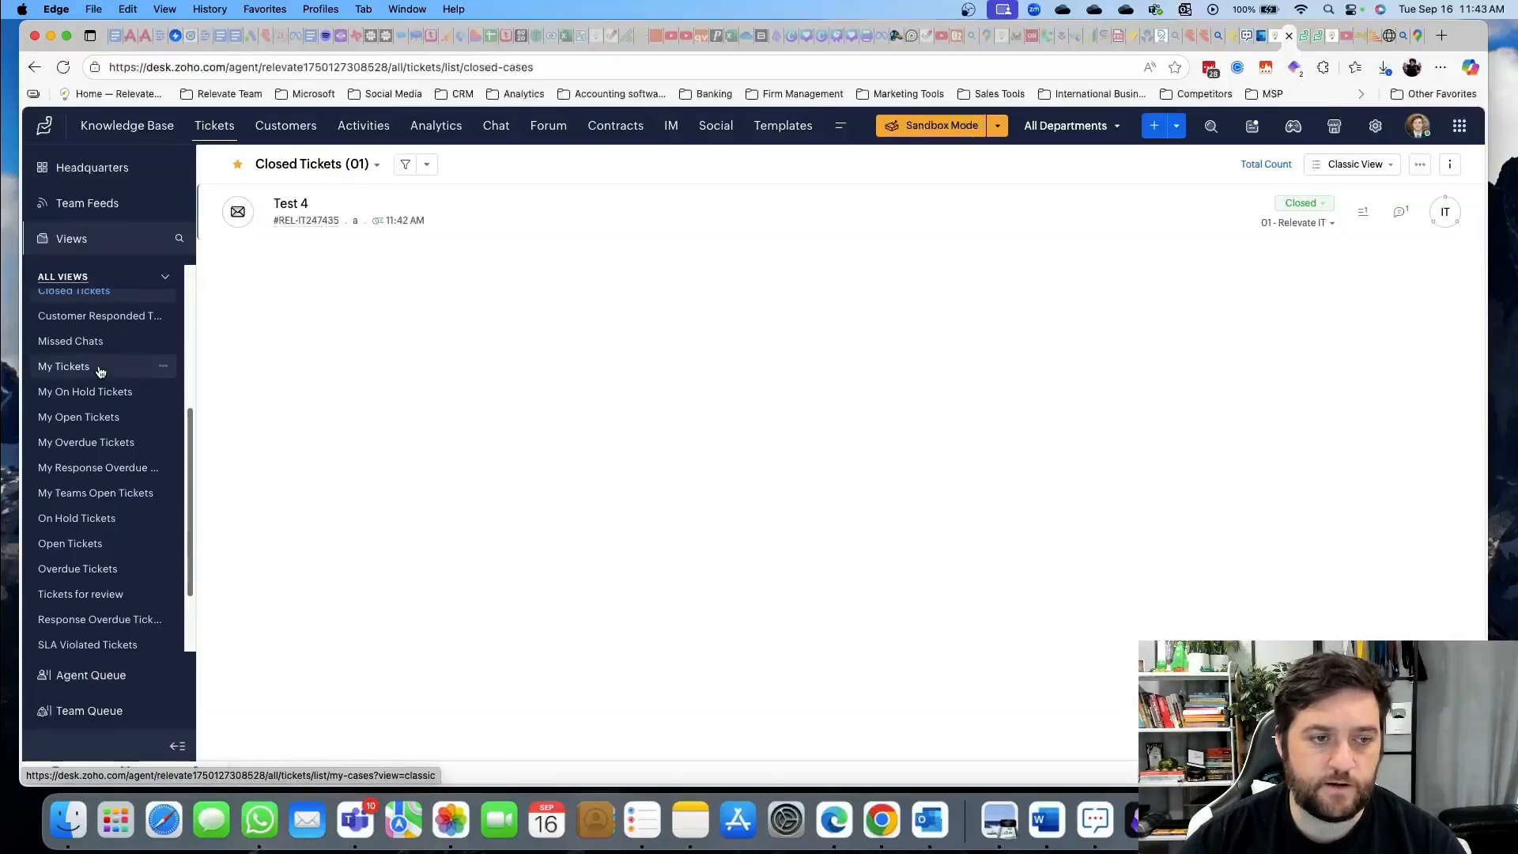
{"action": "left_click", "coordinate": [97, 422]}
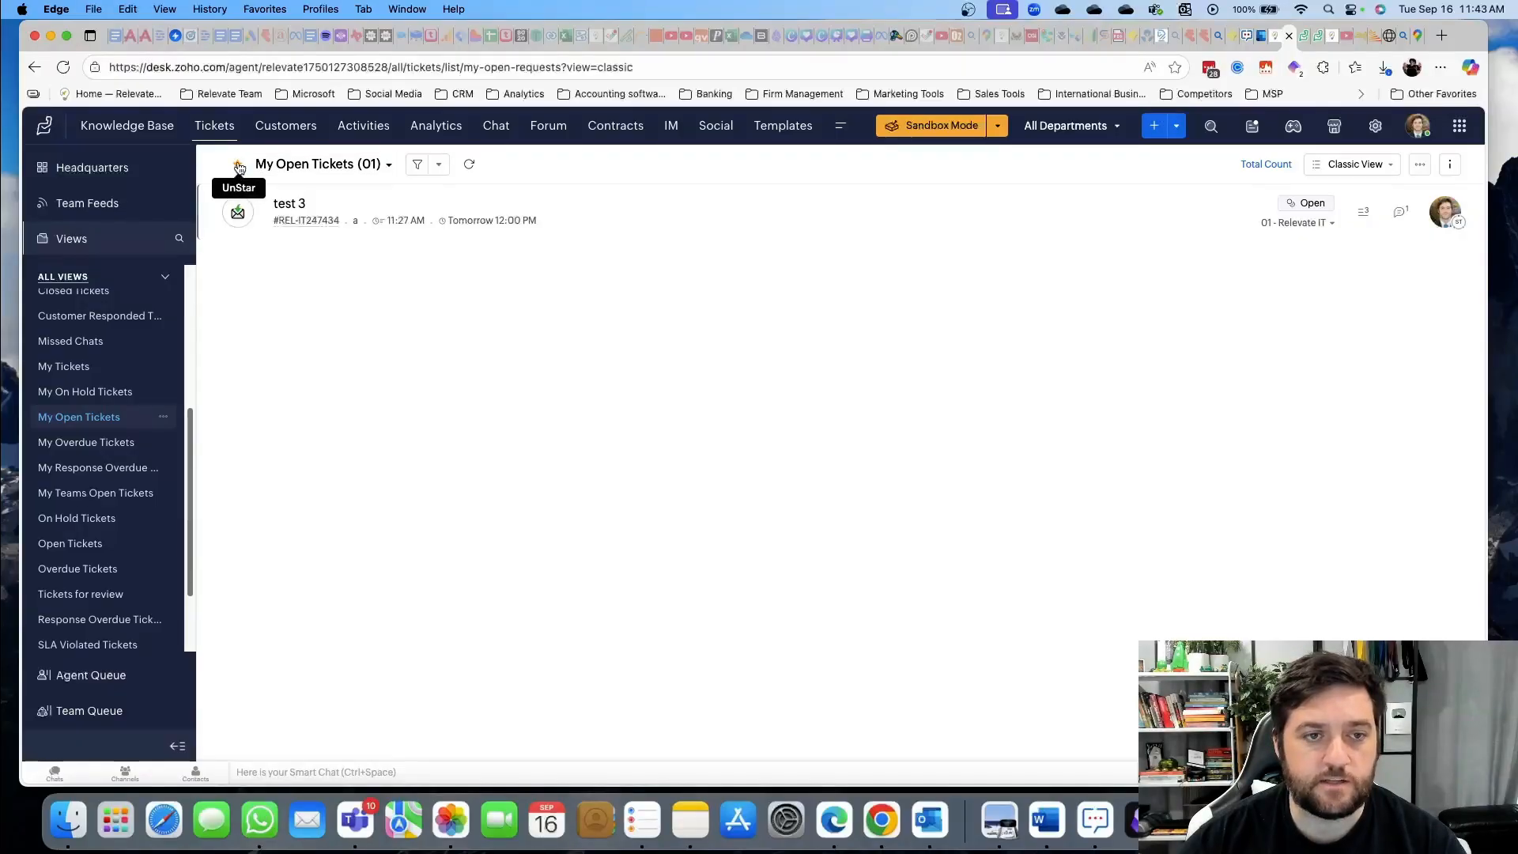
{"action": "scroll", "coordinate": [54, 372], "scroll_direction": "up", "scroll_amount": 5}
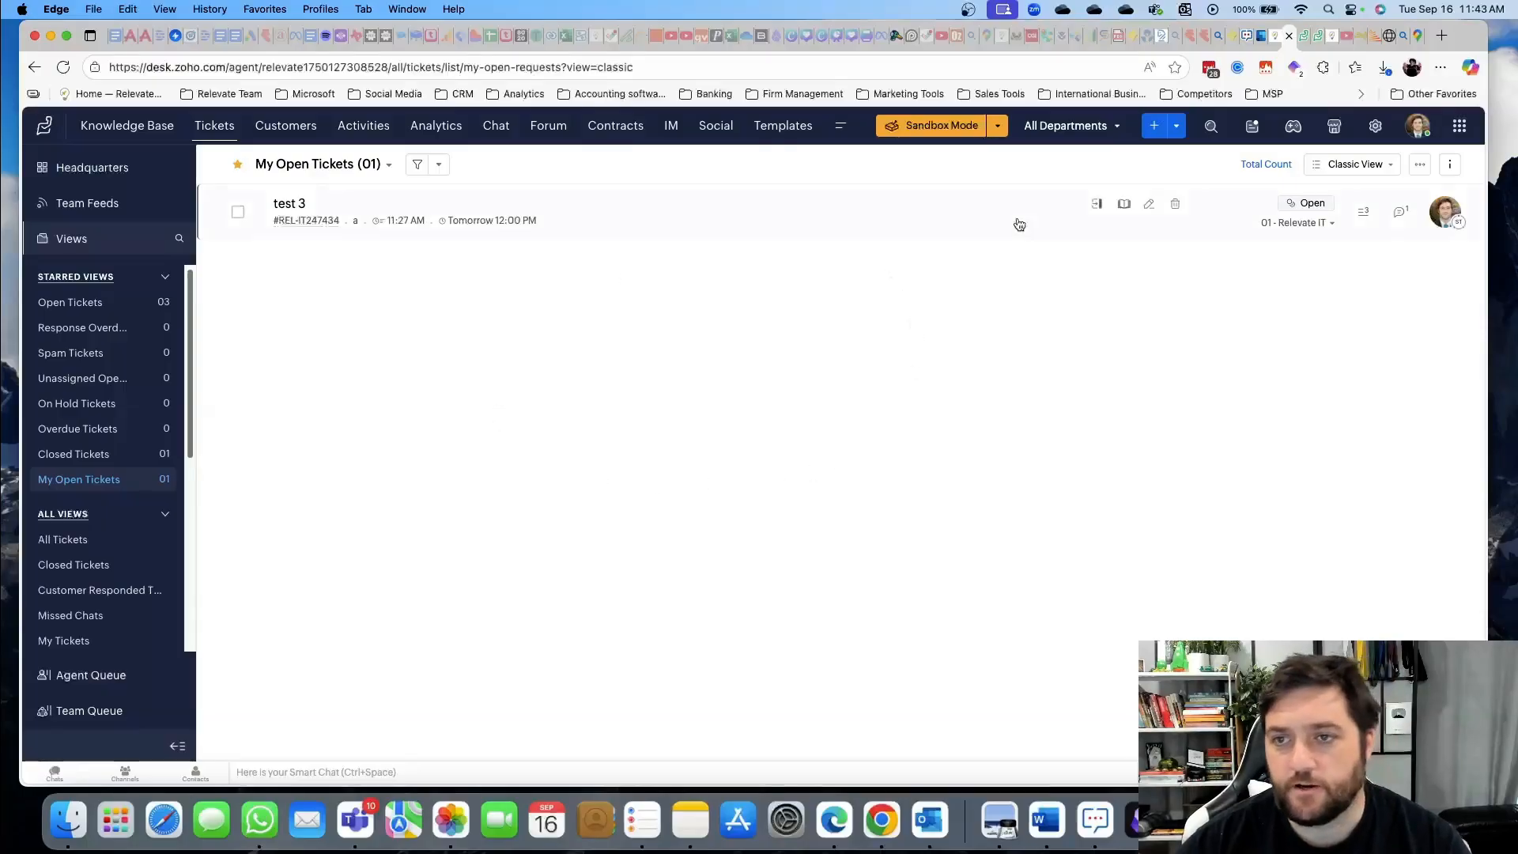
Start a new ticket with classification Problem and channel Phone
{"action": "left_click", "coordinate": [1154, 126]}
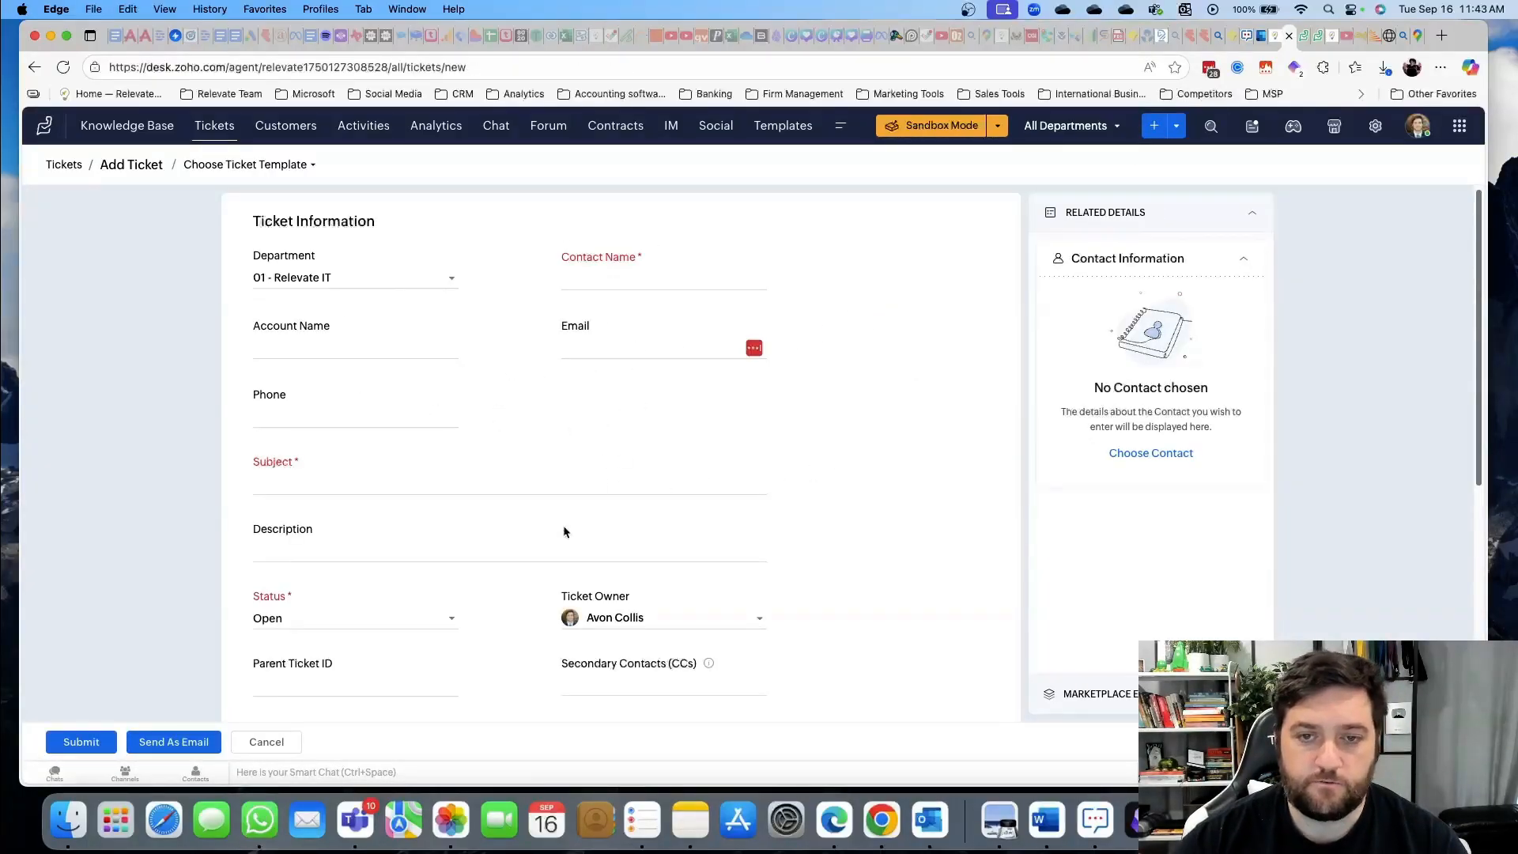
{"action": "scroll", "coordinate": [450, 536], "scroll_direction": "down", "scroll_amount": 5}
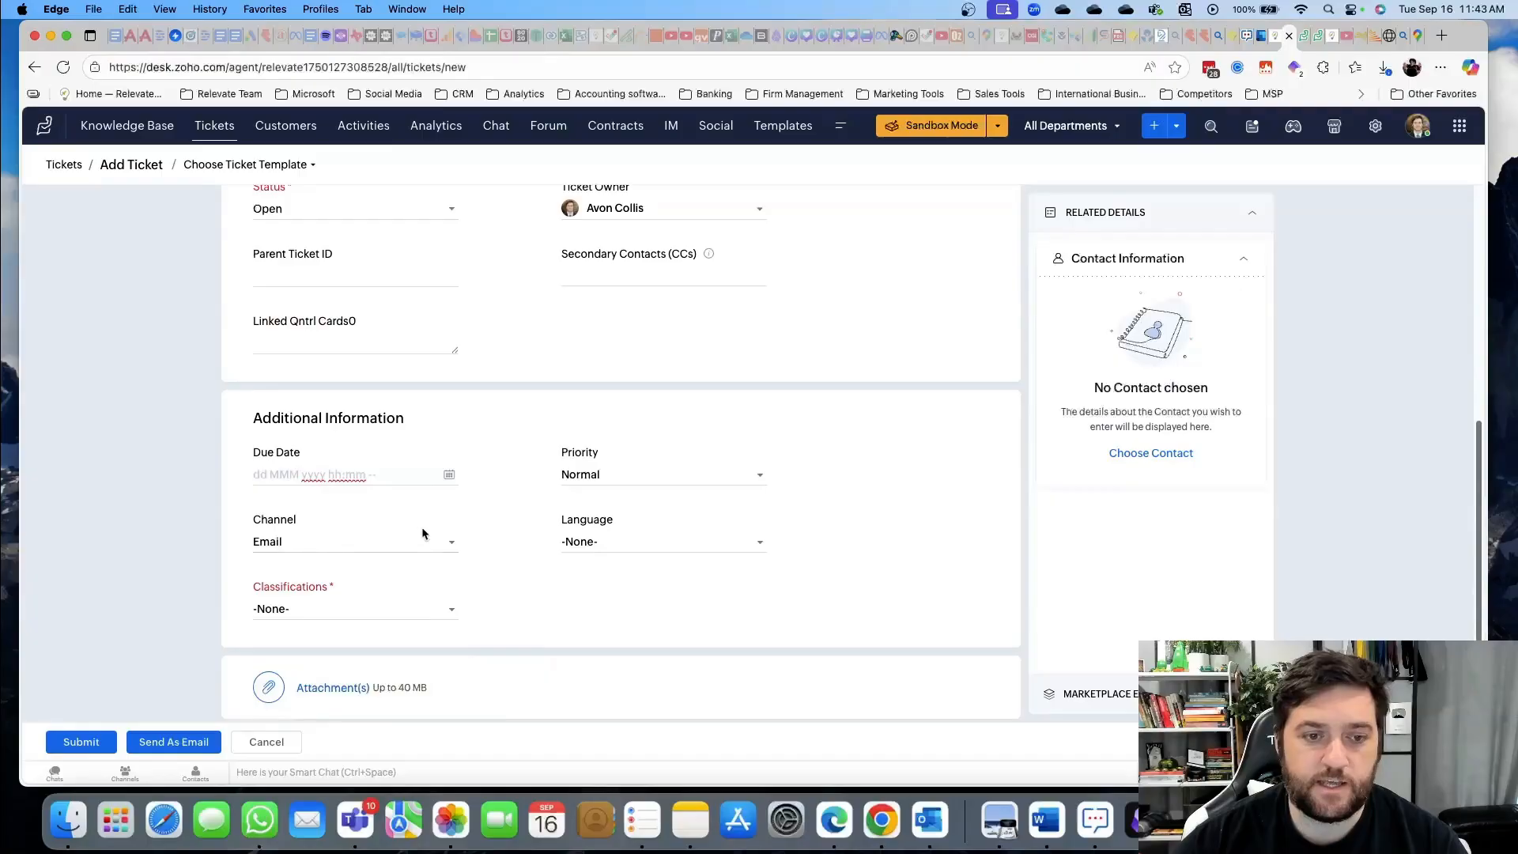
{"action": "left_click", "coordinate": [358, 609]}
{"action": "left_click", "coordinate": [363, 504]}
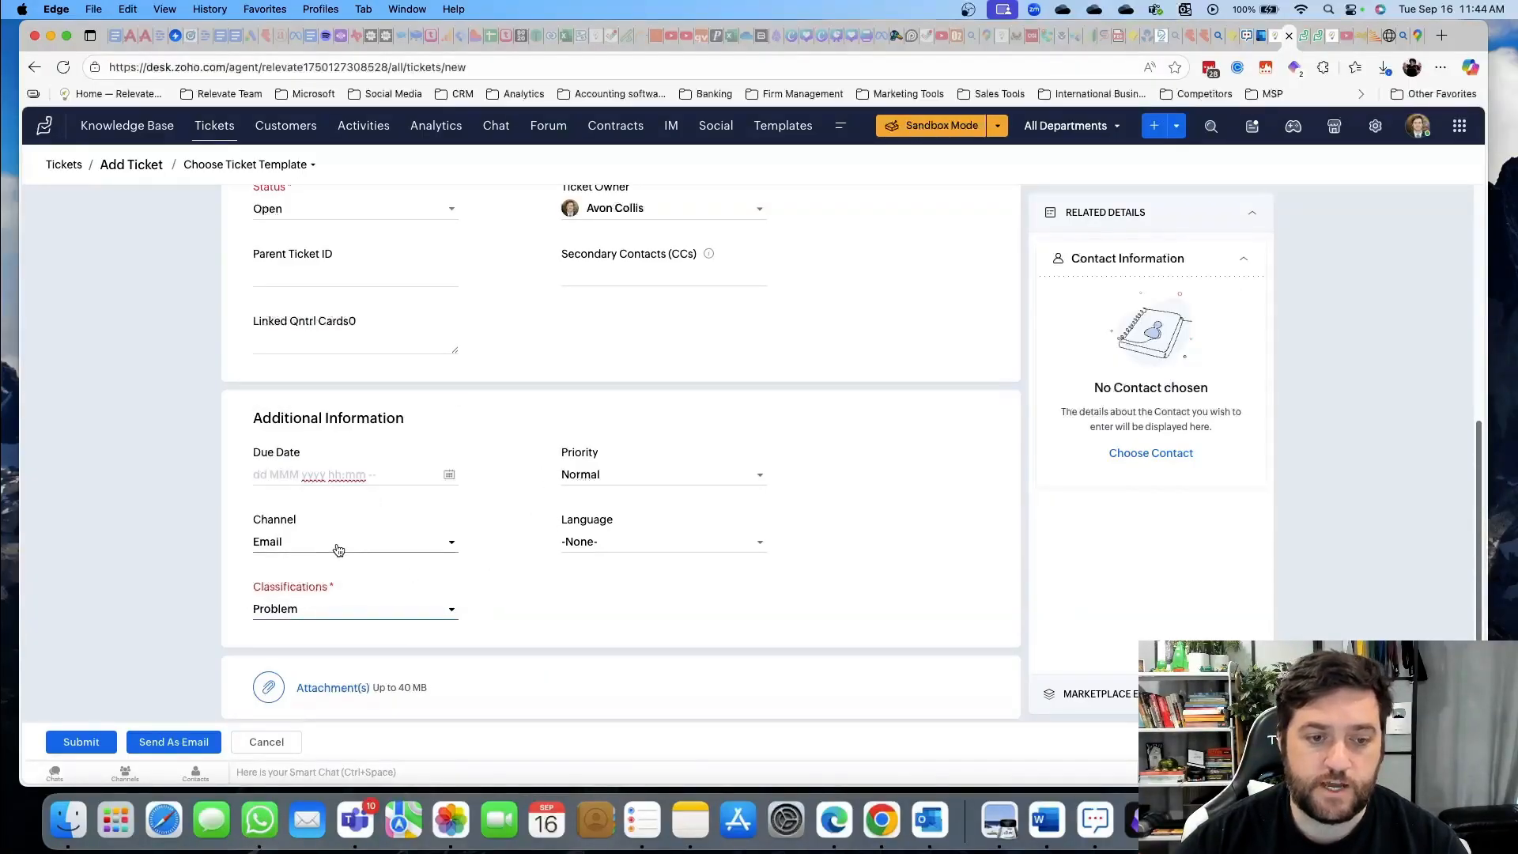
{"action": "left_click", "coordinate": [307, 545]}
{"action": "left_click", "coordinate": [320, 407]}
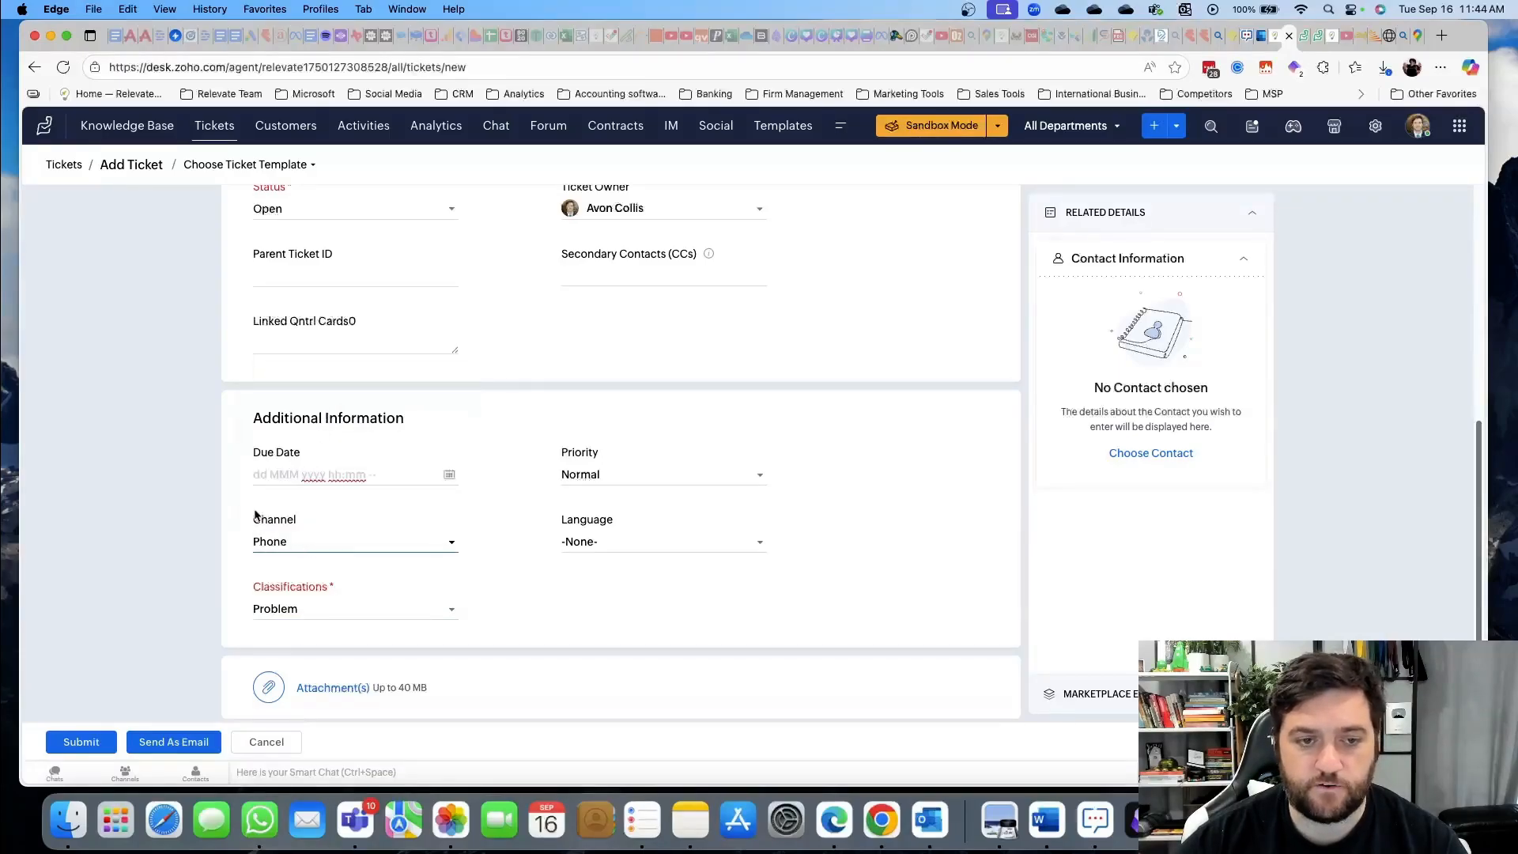
{"action": "scroll", "coordinate": [195, 537], "scroll_direction": "up", "scroll_amount": 4}
{"action": "scroll", "coordinate": [553, 549], "scroll_direction": "up", "scroll_amount": 3}
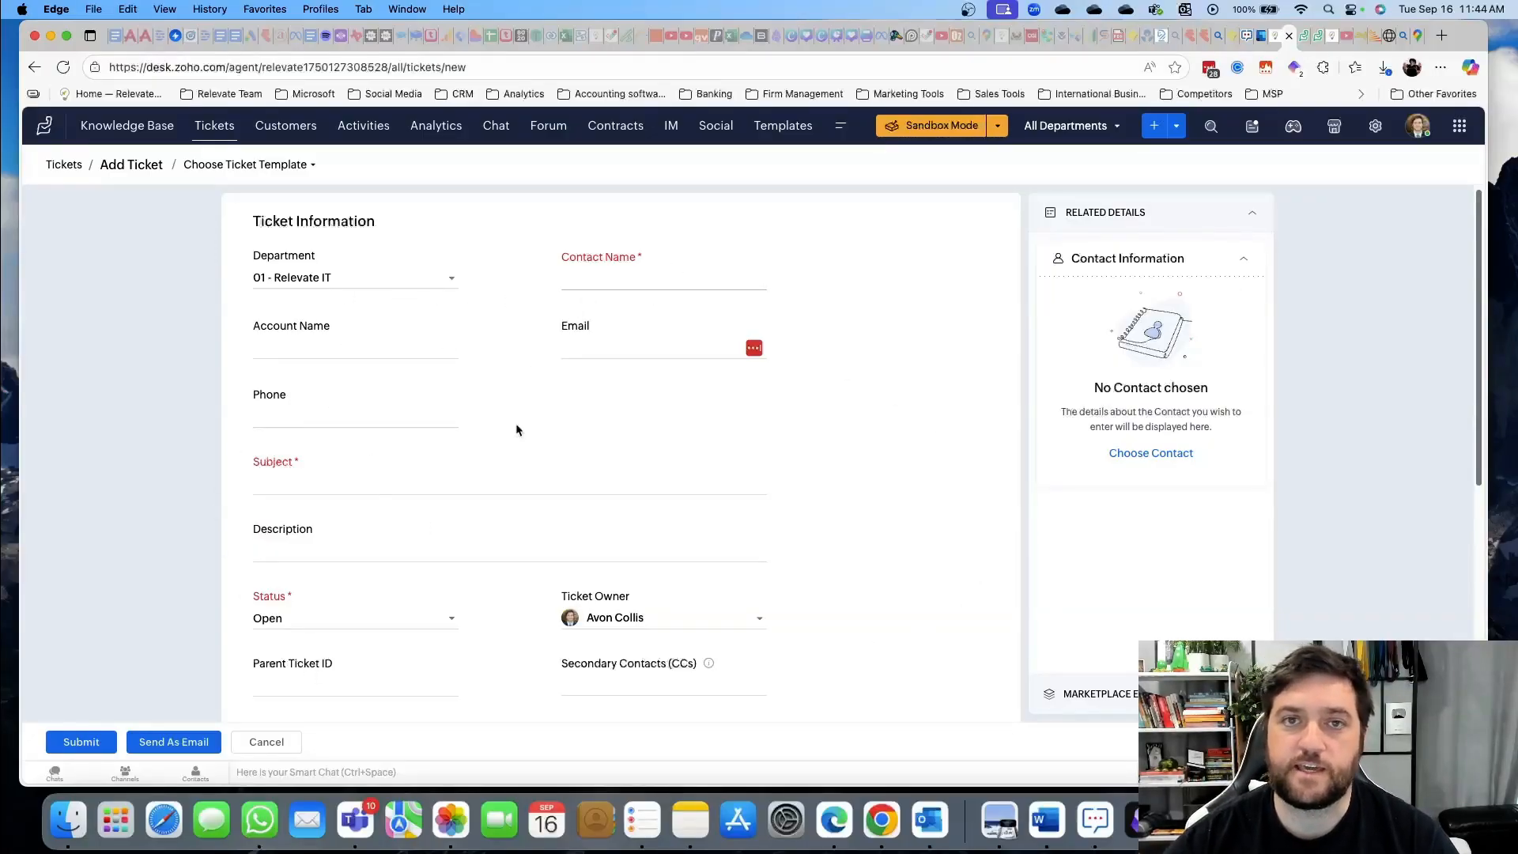
Give the ticket the subject 'call with jimmy' and submit it
{"action": "left_click", "coordinate": [286, 411]}
{"action": "left_click", "coordinate": [642, 279]}
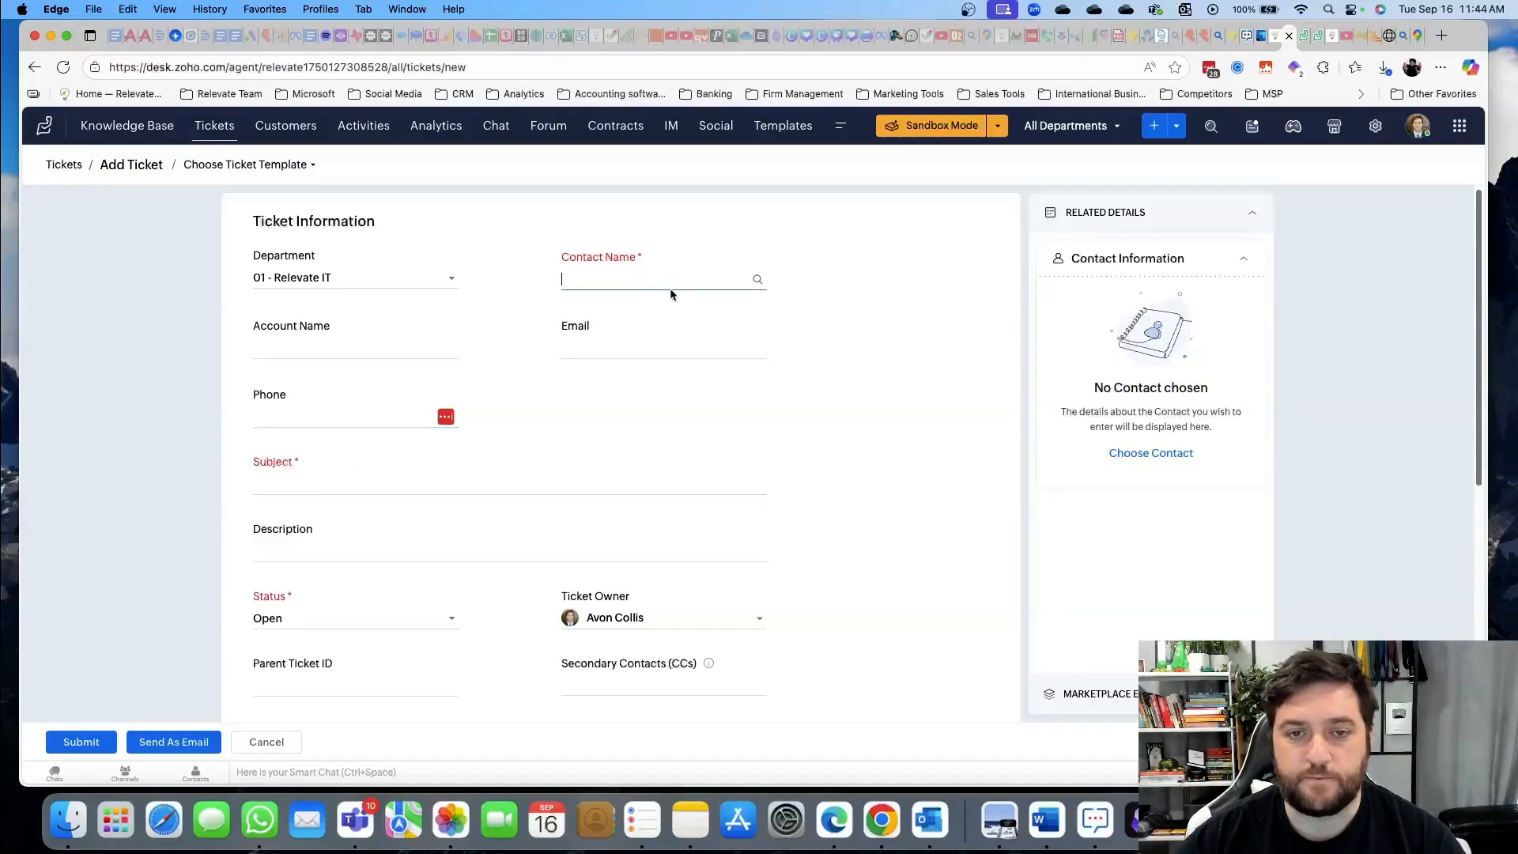
{"action": "left_click", "coordinate": [283, 482]}
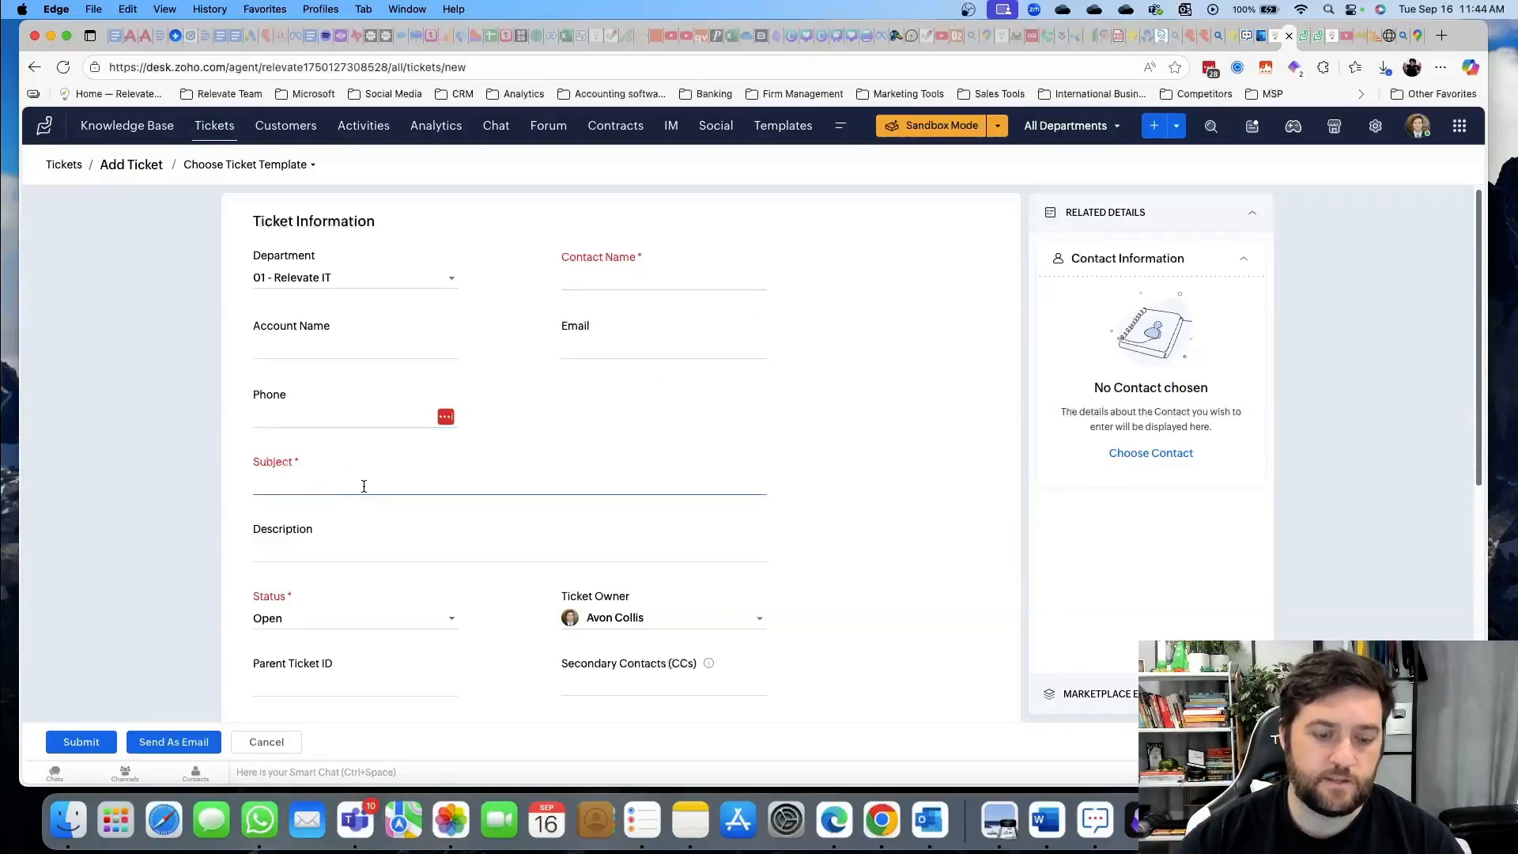
{"action": "type", "text": "asdf"}
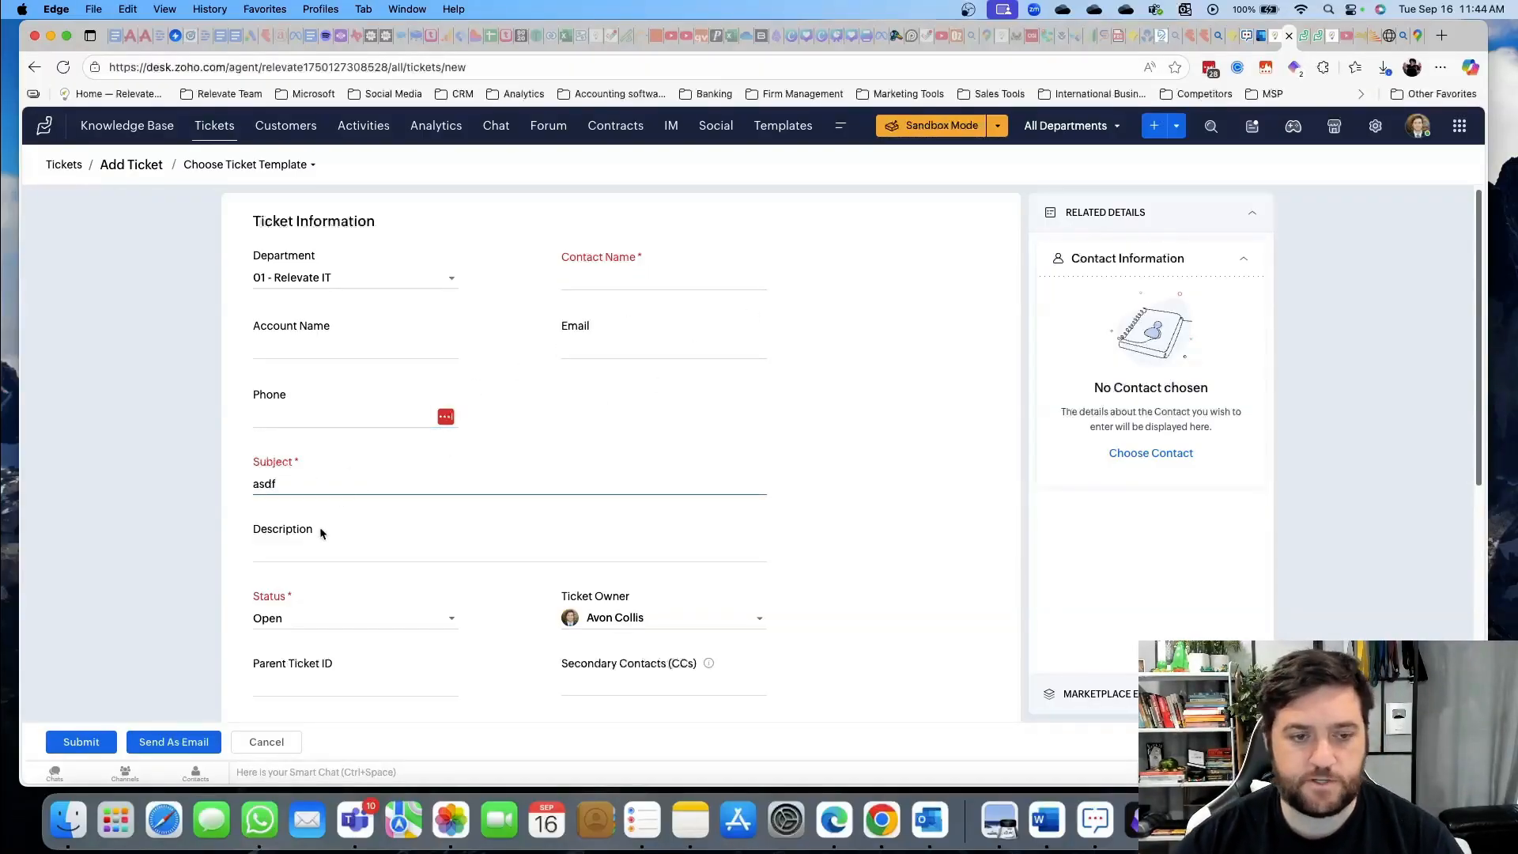
{"action": "double_click", "coordinate": [319, 477]}
{"action": "type", "text": "call with jimmy"}
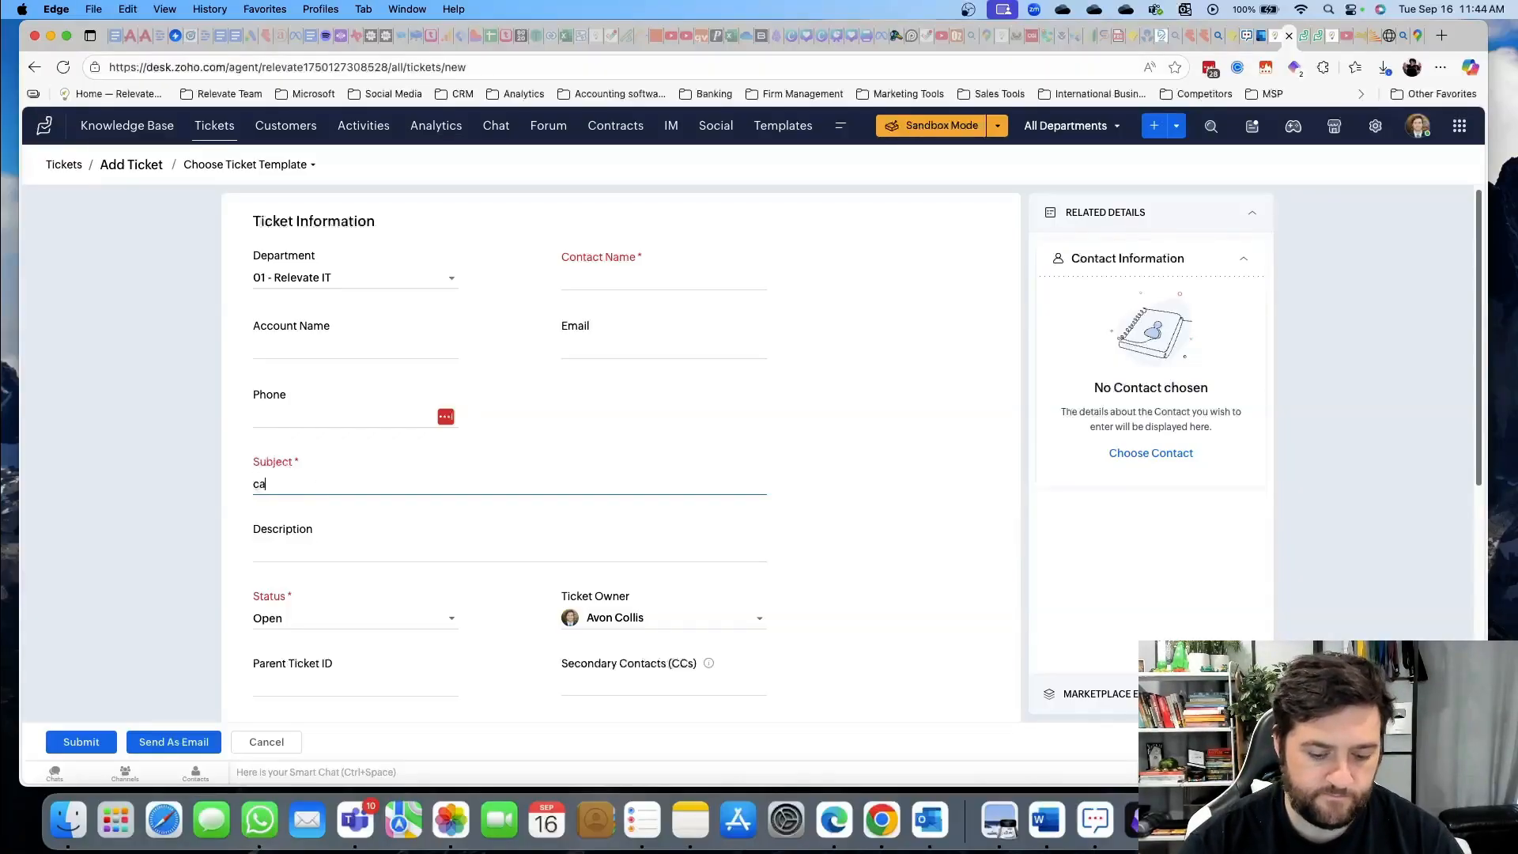
{"action": "left_click", "coordinate": [291, 544]}
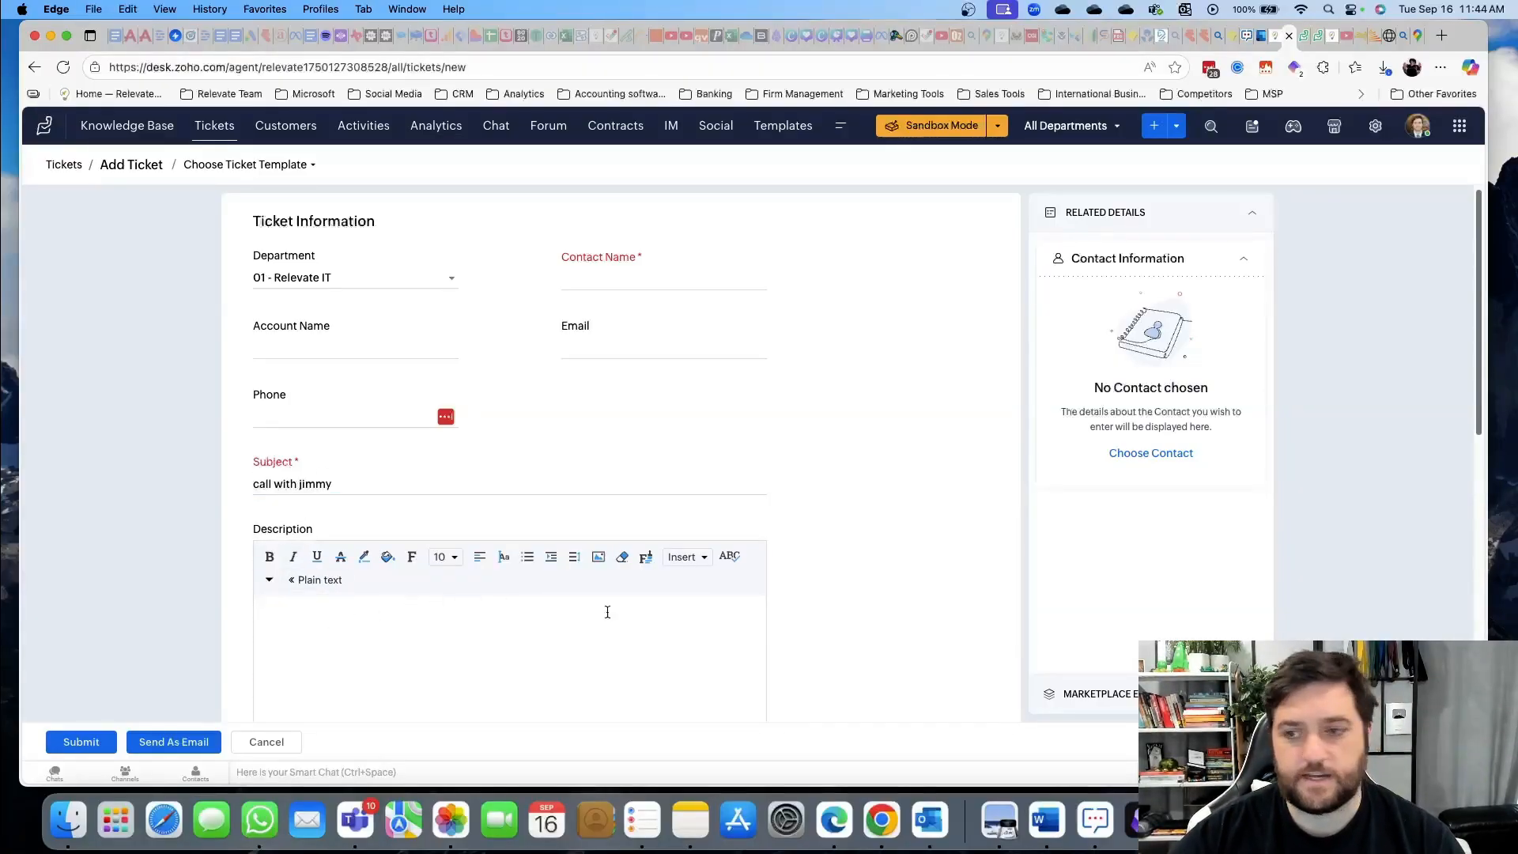
{"action": "scroll", "coordinate": [709, 445], "scroll_direction": "down", "scroll_amount": 3}
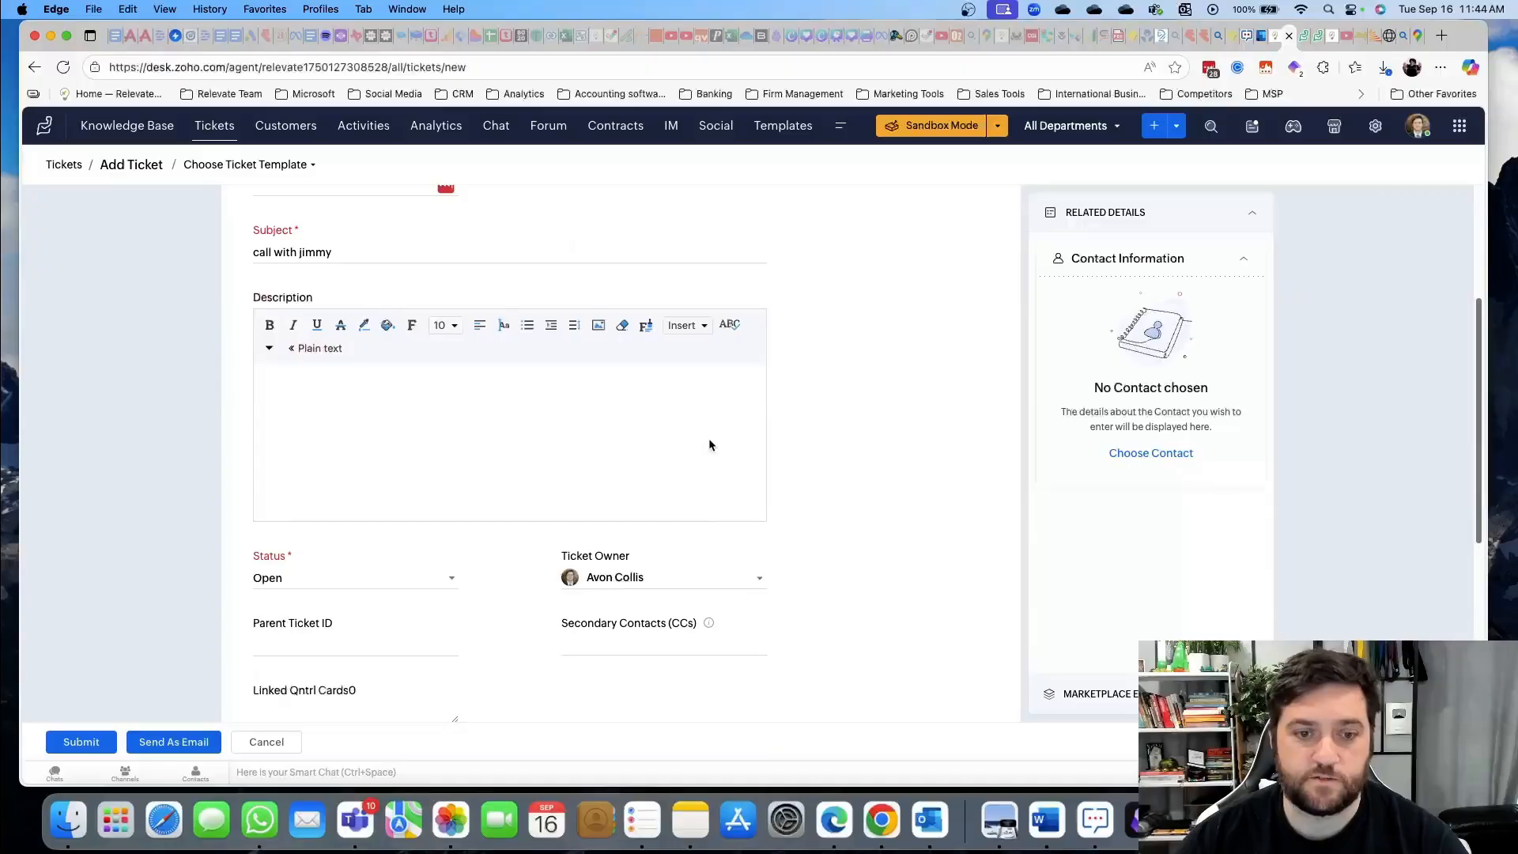
{"action": "scroll", "coordinate": [552, 585], "scroll_direction": "down", "scroll_amount": 5}
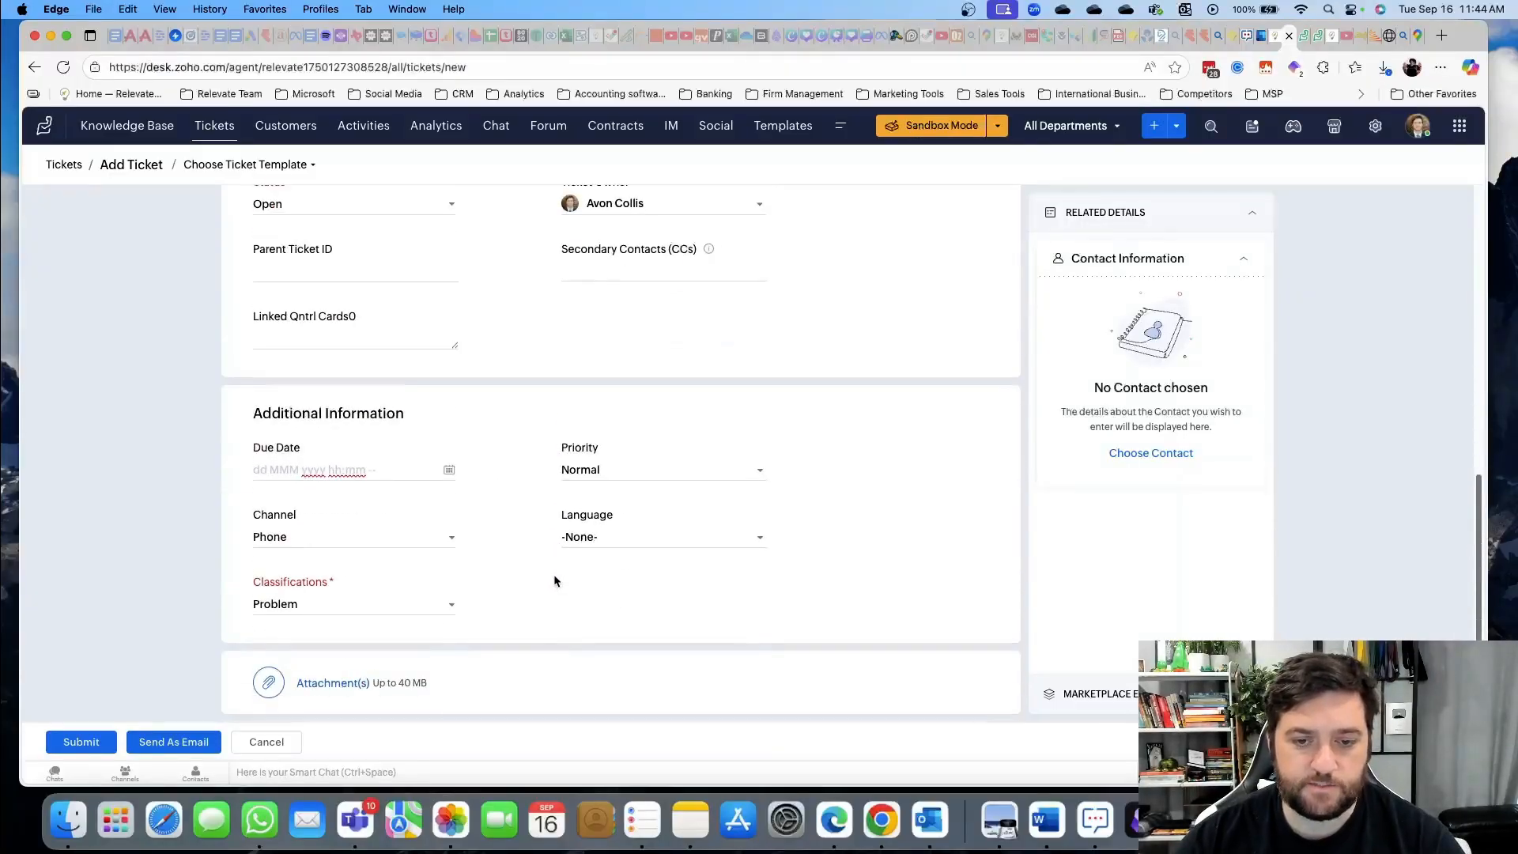
{"action": "left_click", "coordinate": [108, 742]}
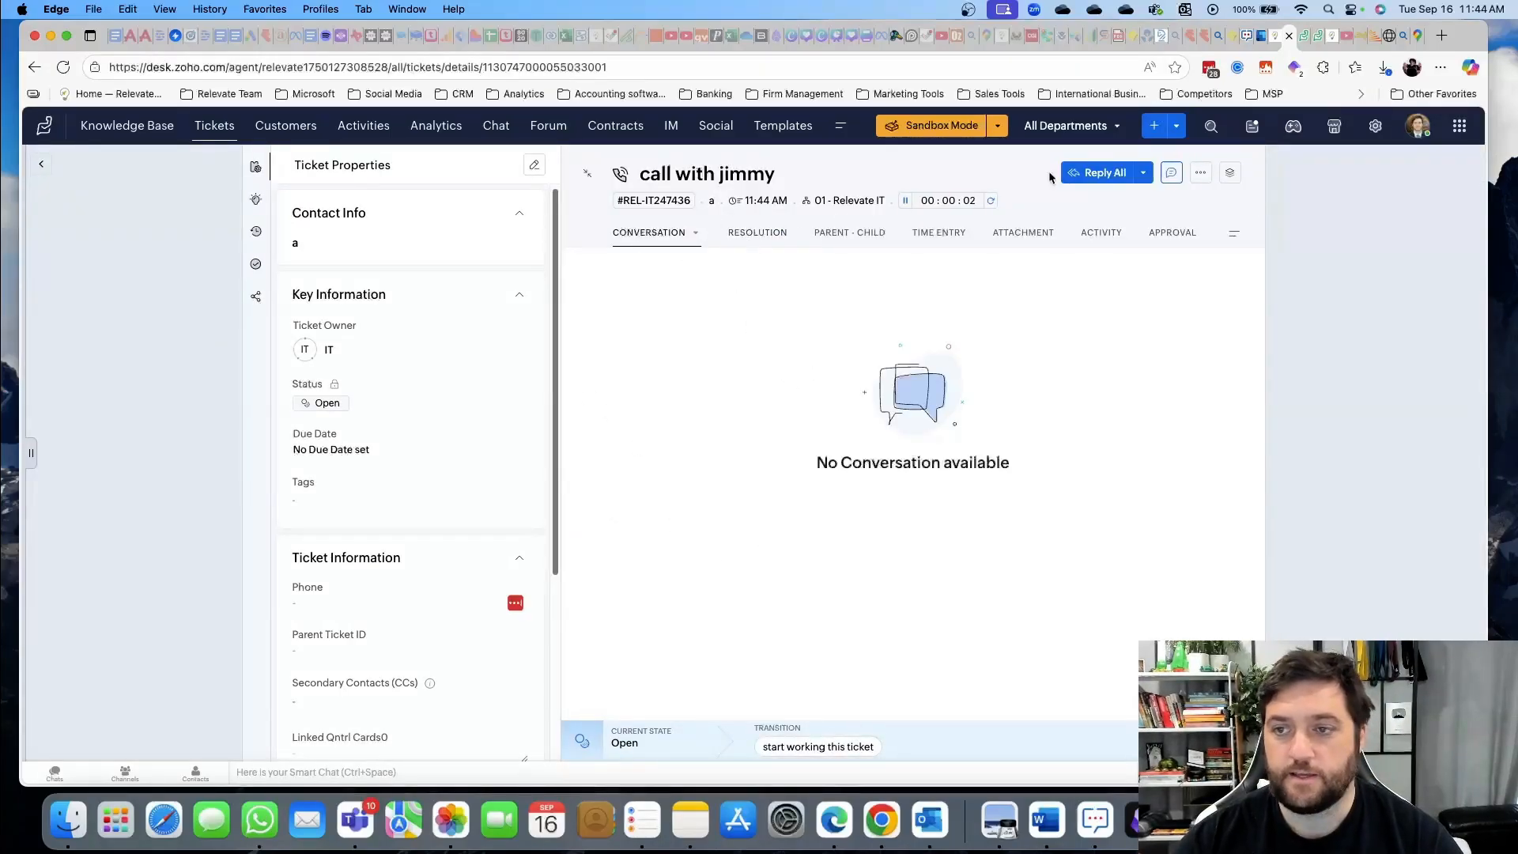
Post a private comment reading 'asdf' on the call with jimmy ticket
{"action": "left_click", "coordinate": [1171, 172]}
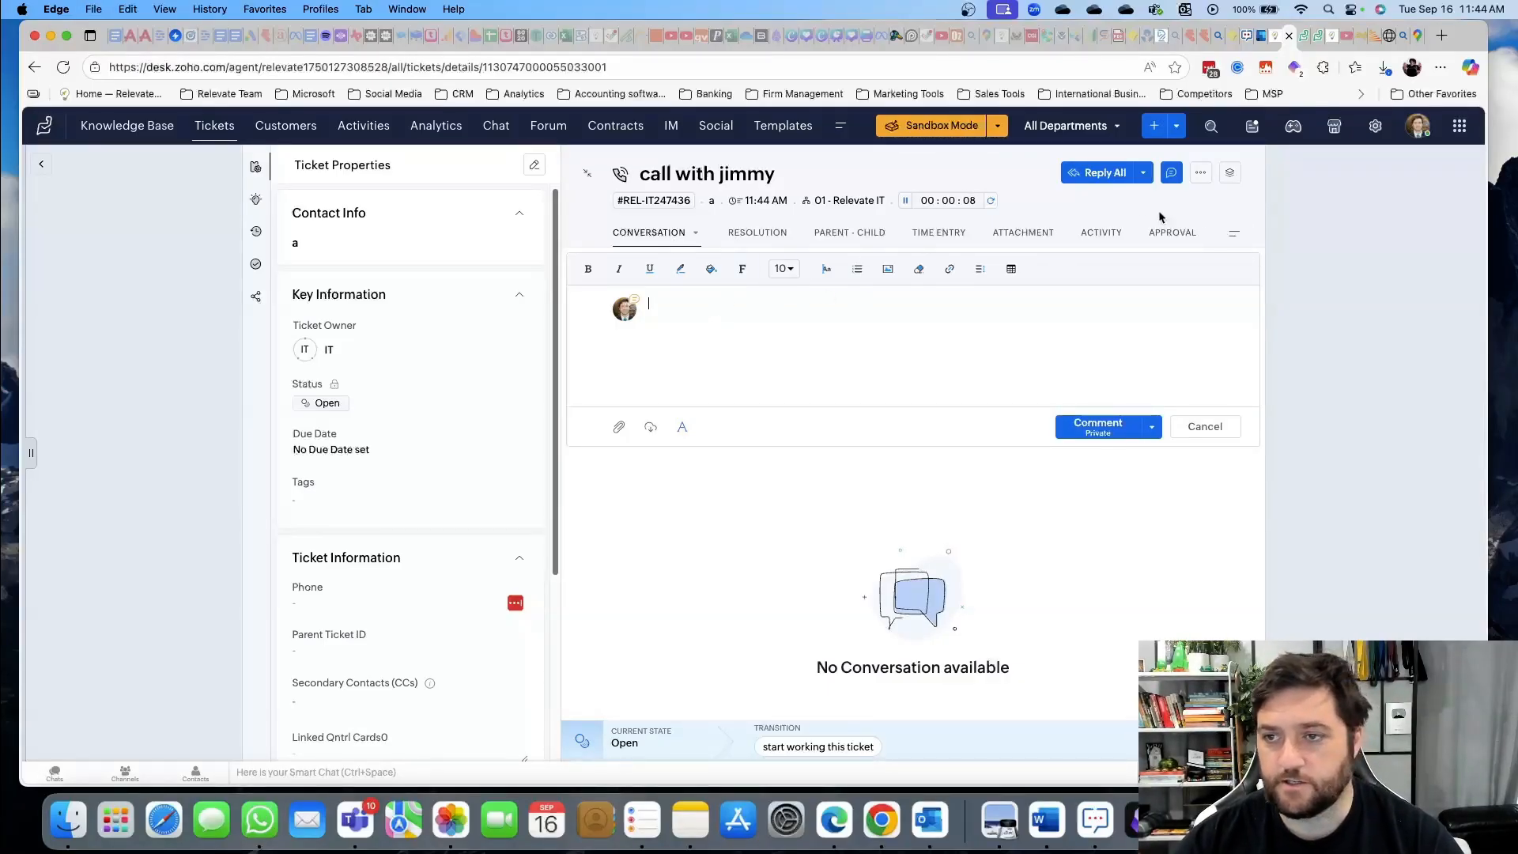
{"action": "type", "text": "asdf"}
{"action": "left_click", "coordinate": [1105, 431]}
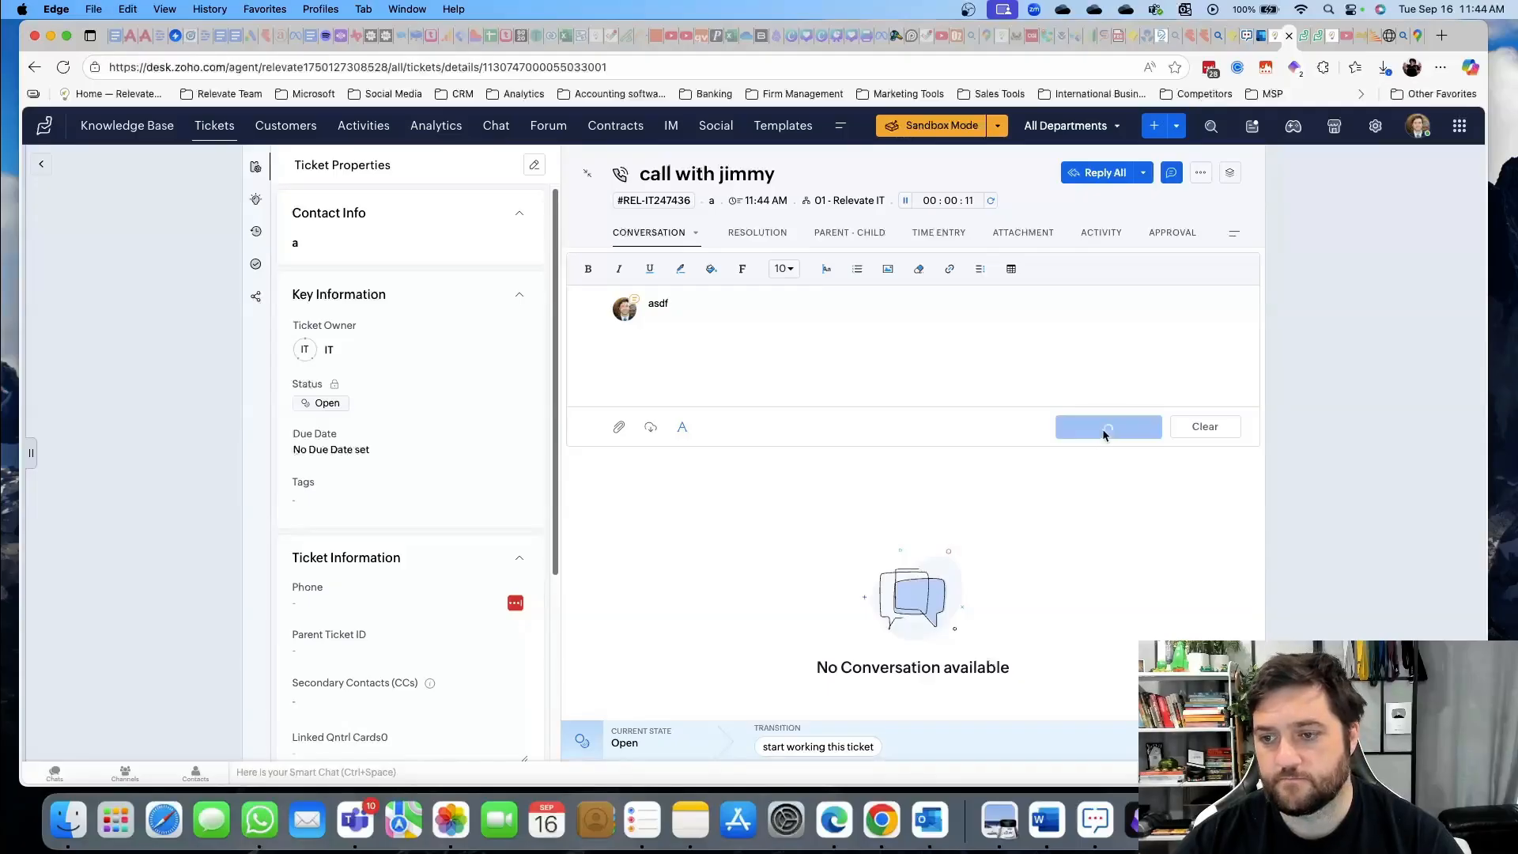
Dismiss the Time Tracking prompt and close the reply options without replying
{"action": "left_click", "coordinate": [1084, 174]}
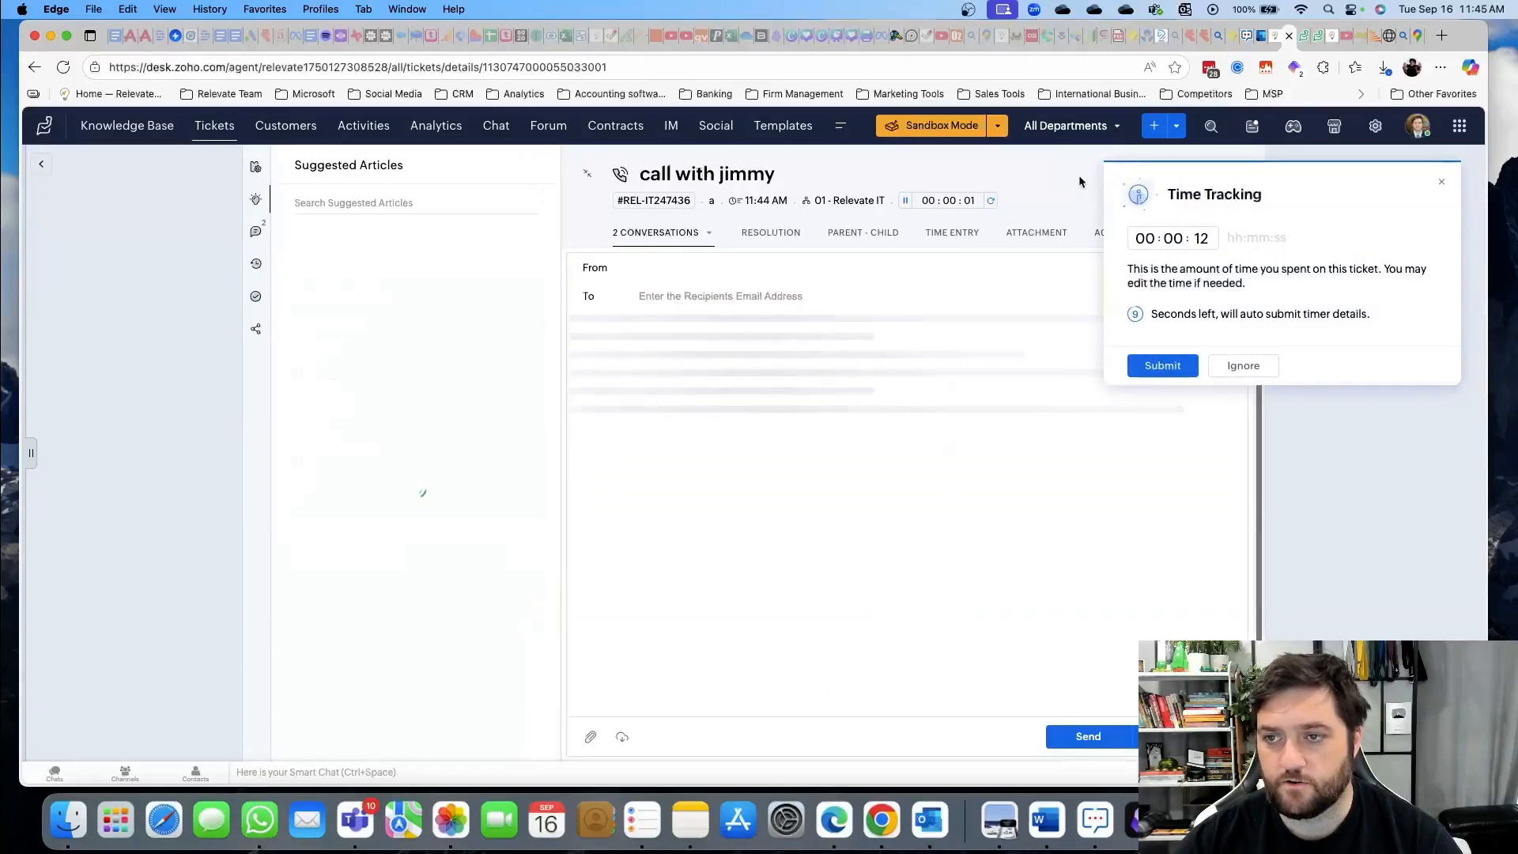
{"action": "left_click", "coordinate": [1441, 182]}
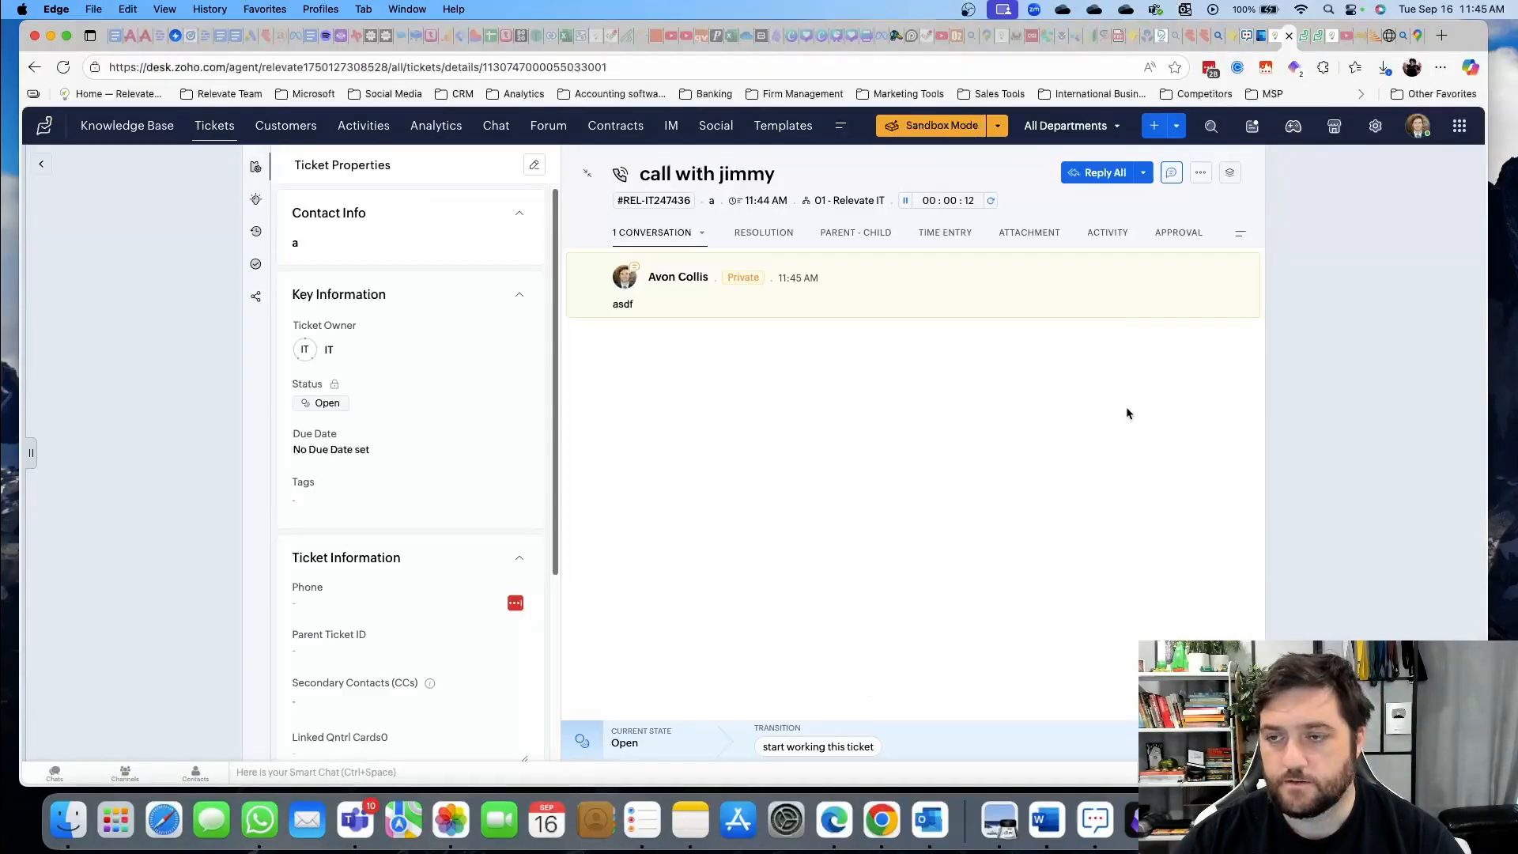
{"action": "left_click", "coordinate": [1144, 174]}
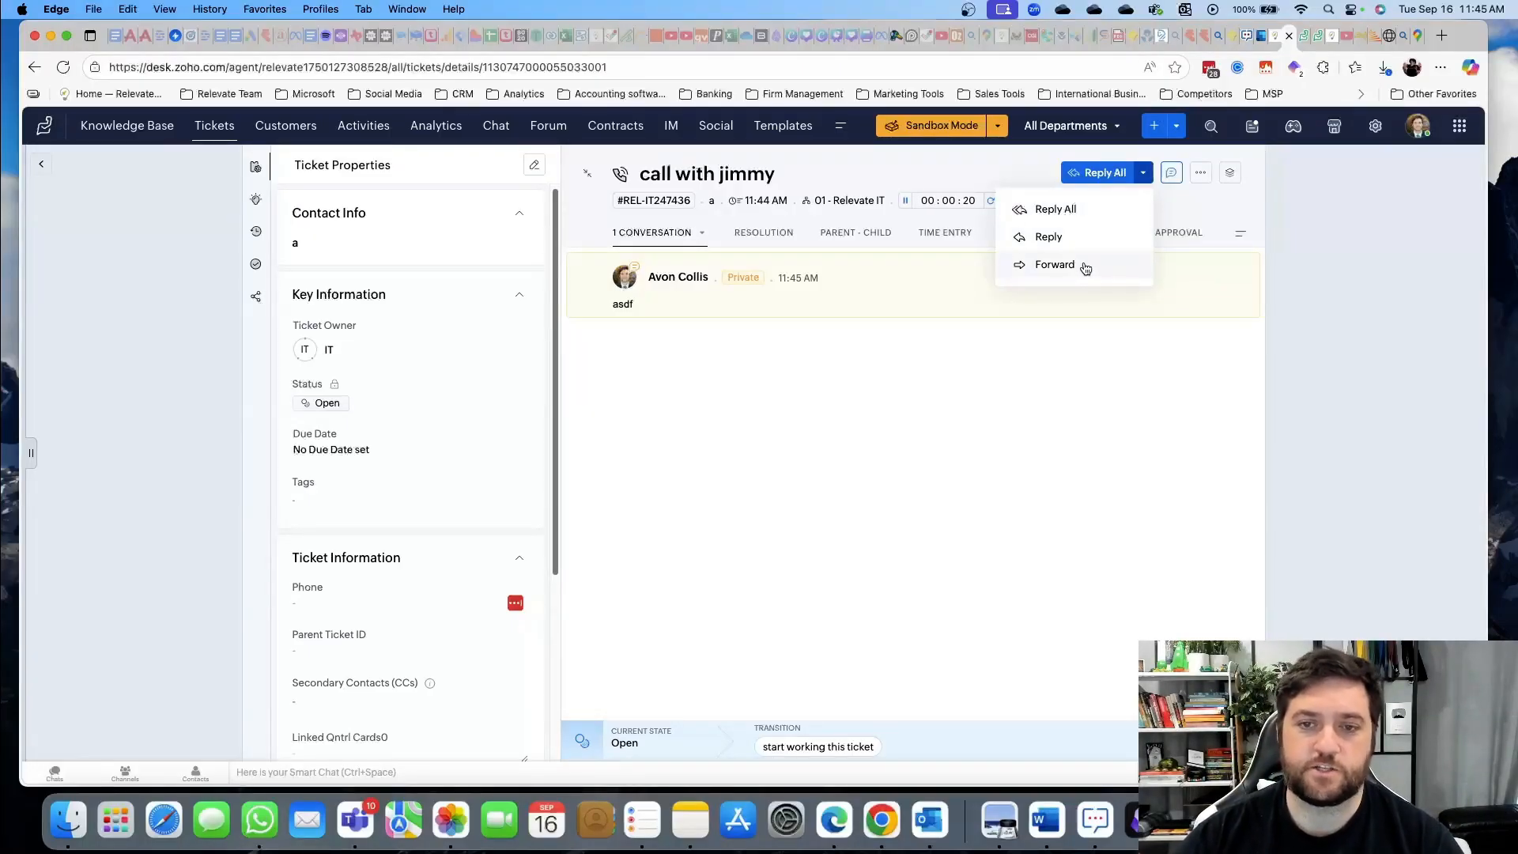
{"action": "left_click", "coordinate": [849, 350]}
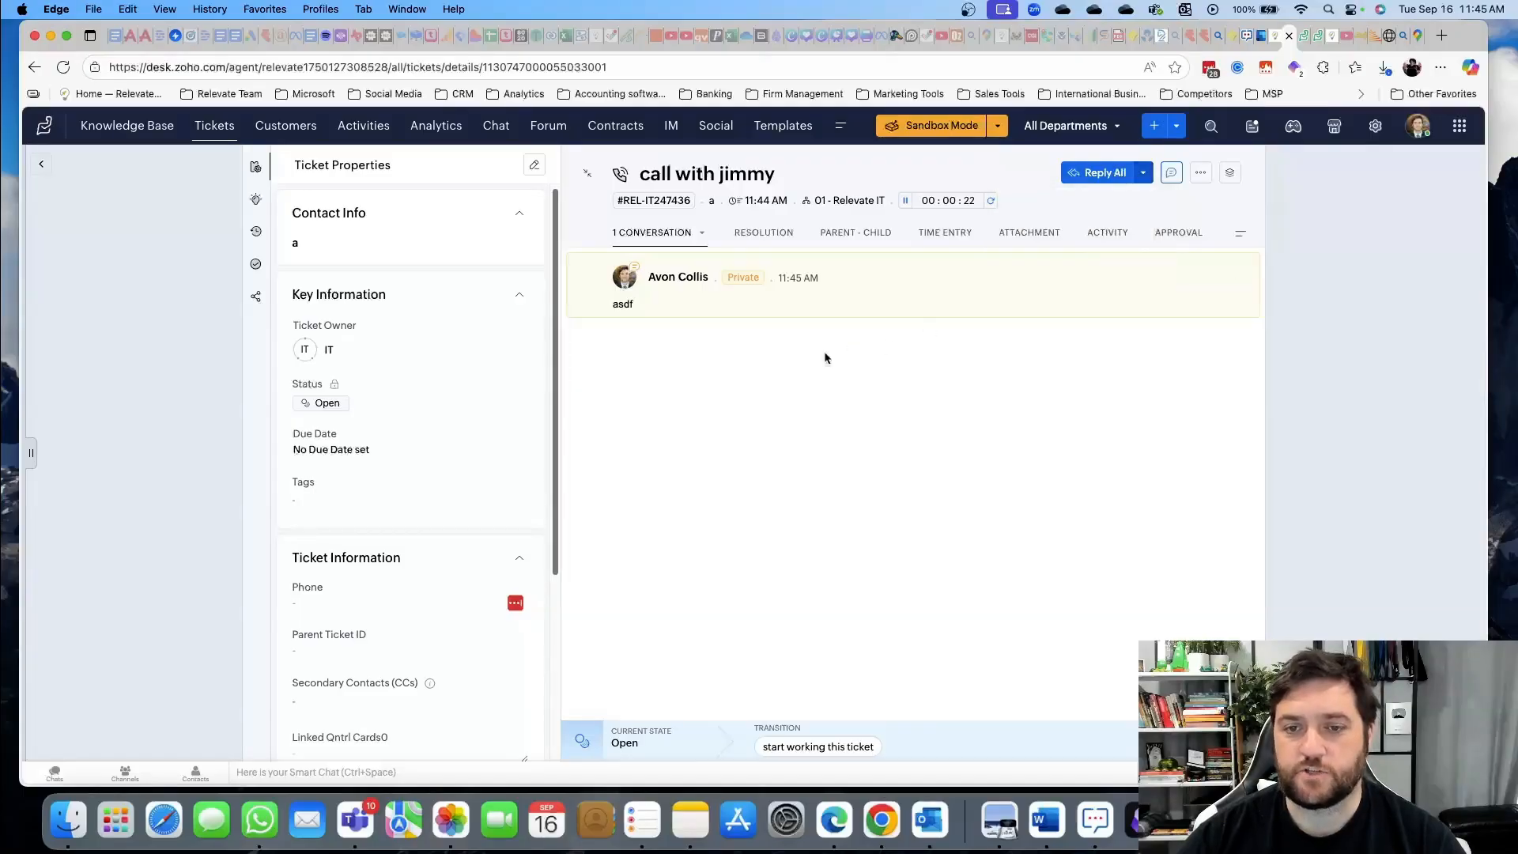
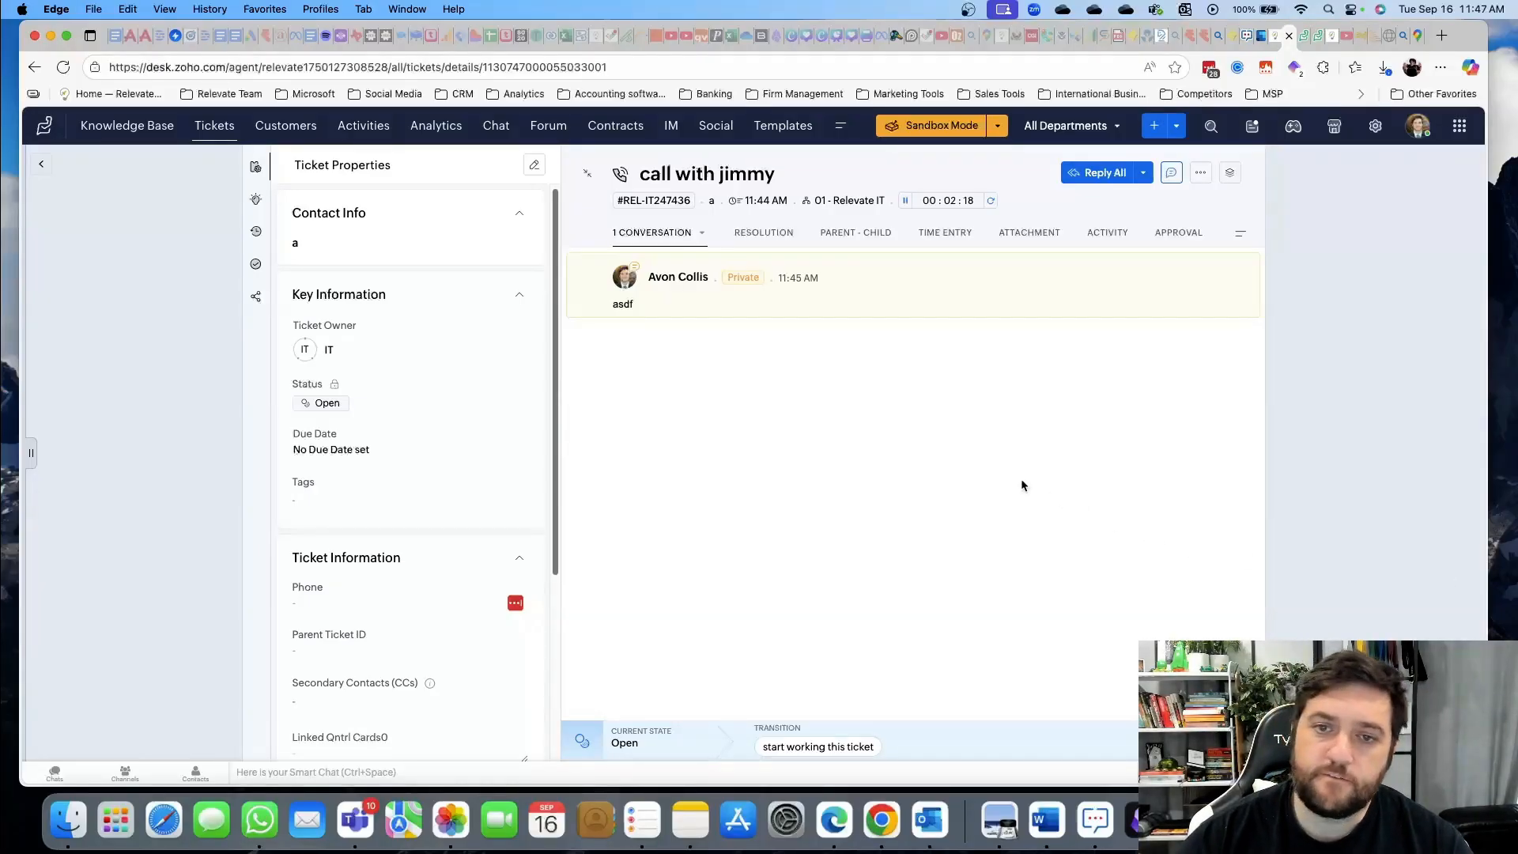
Check the ticket's copy options, then go to the Setup configuration page from the gear icon
{"action": "left_click", "coordinate": [650, 204]}
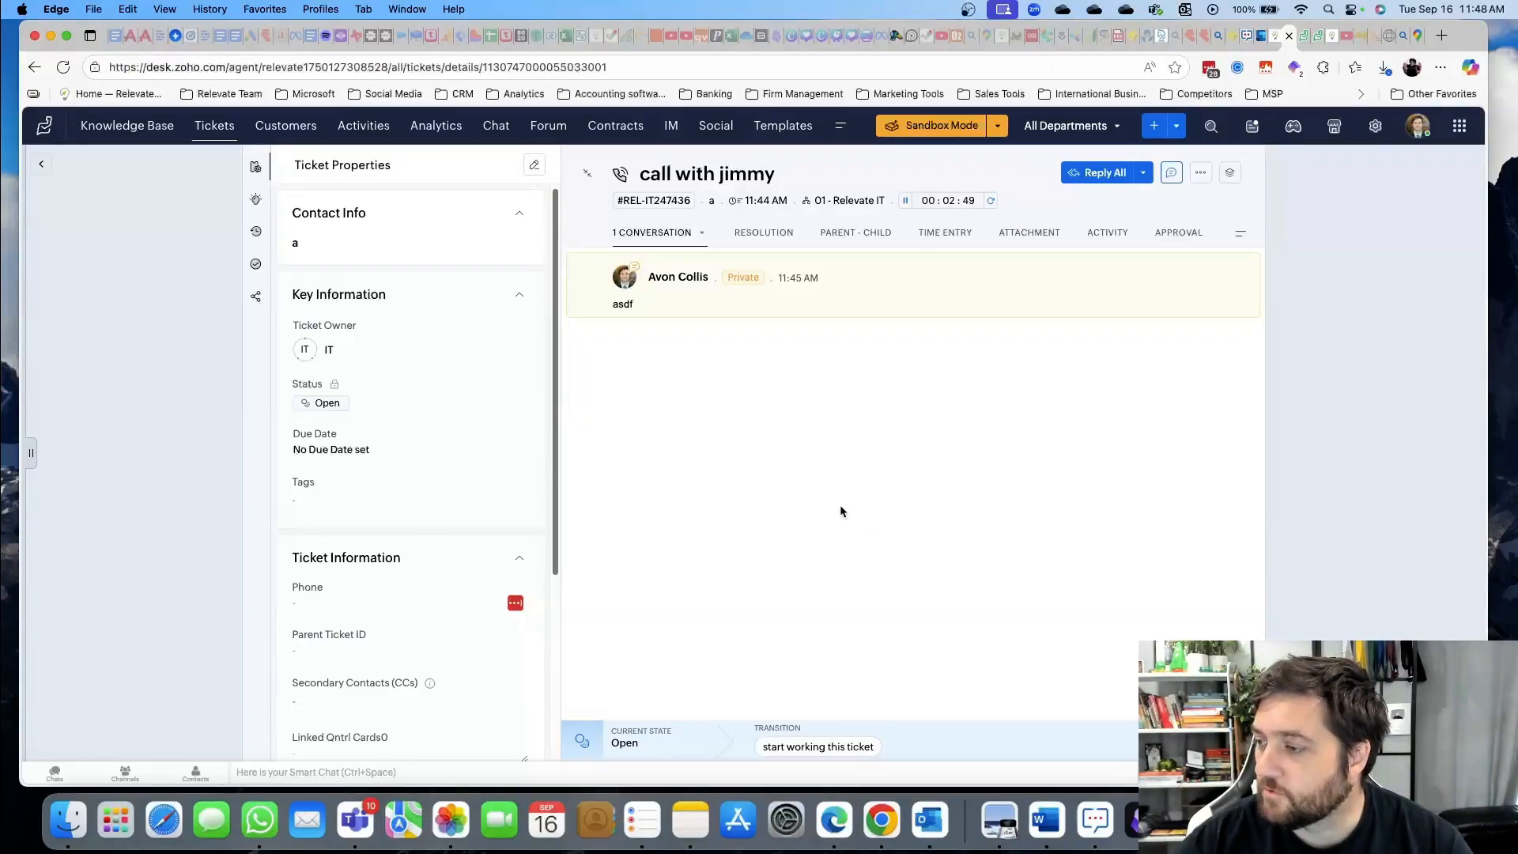
{"action": "left_click", "coordinate": [1375, 128]}
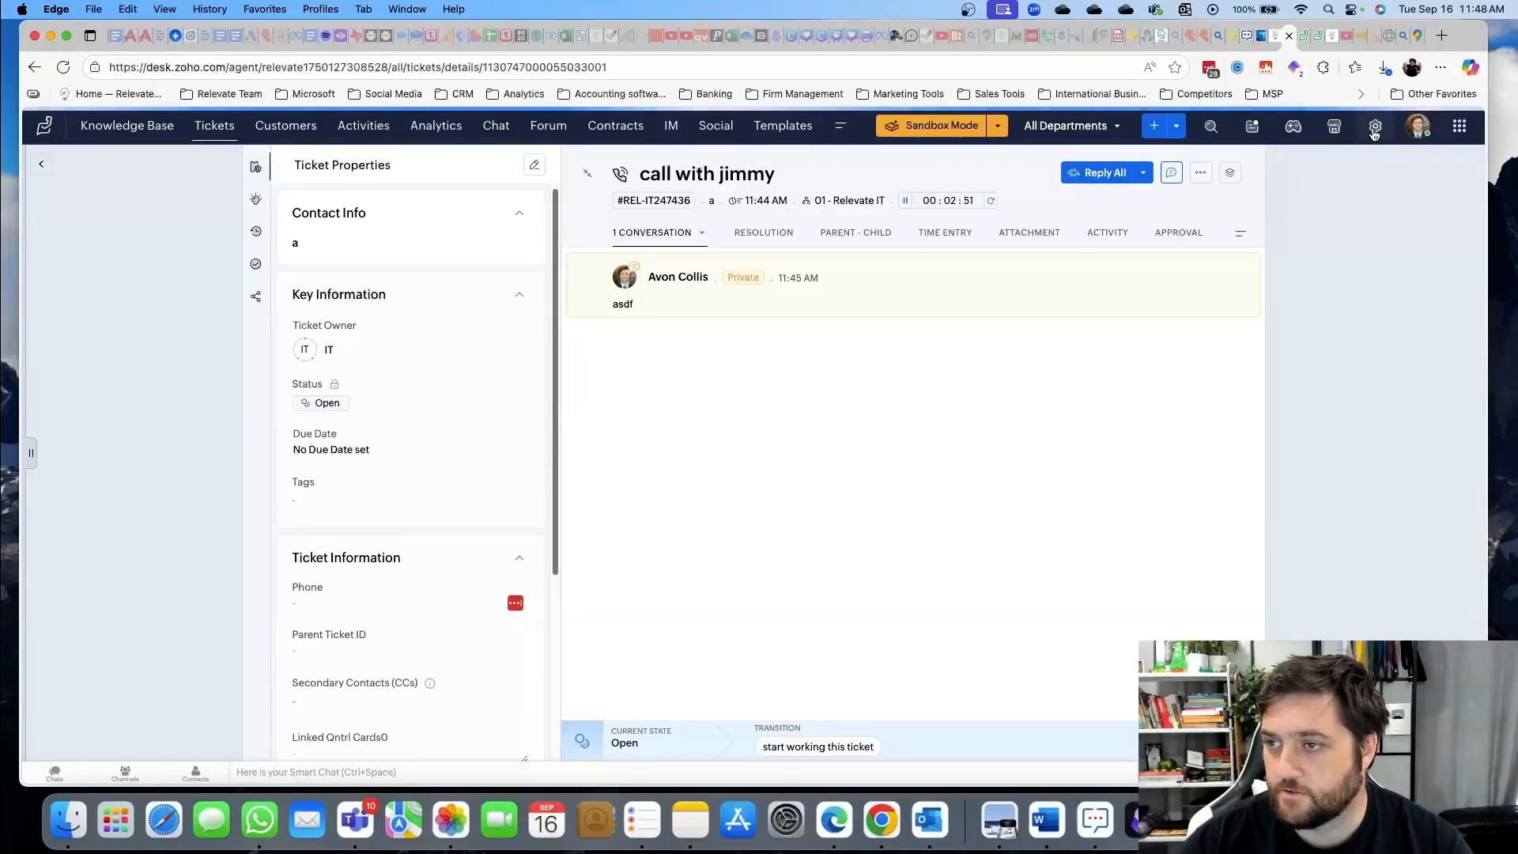
Look at Multi-branding under Rebranding, then return to the Company Logo settings
{"action": "mouse_move", "coordinate": [791, 352]}
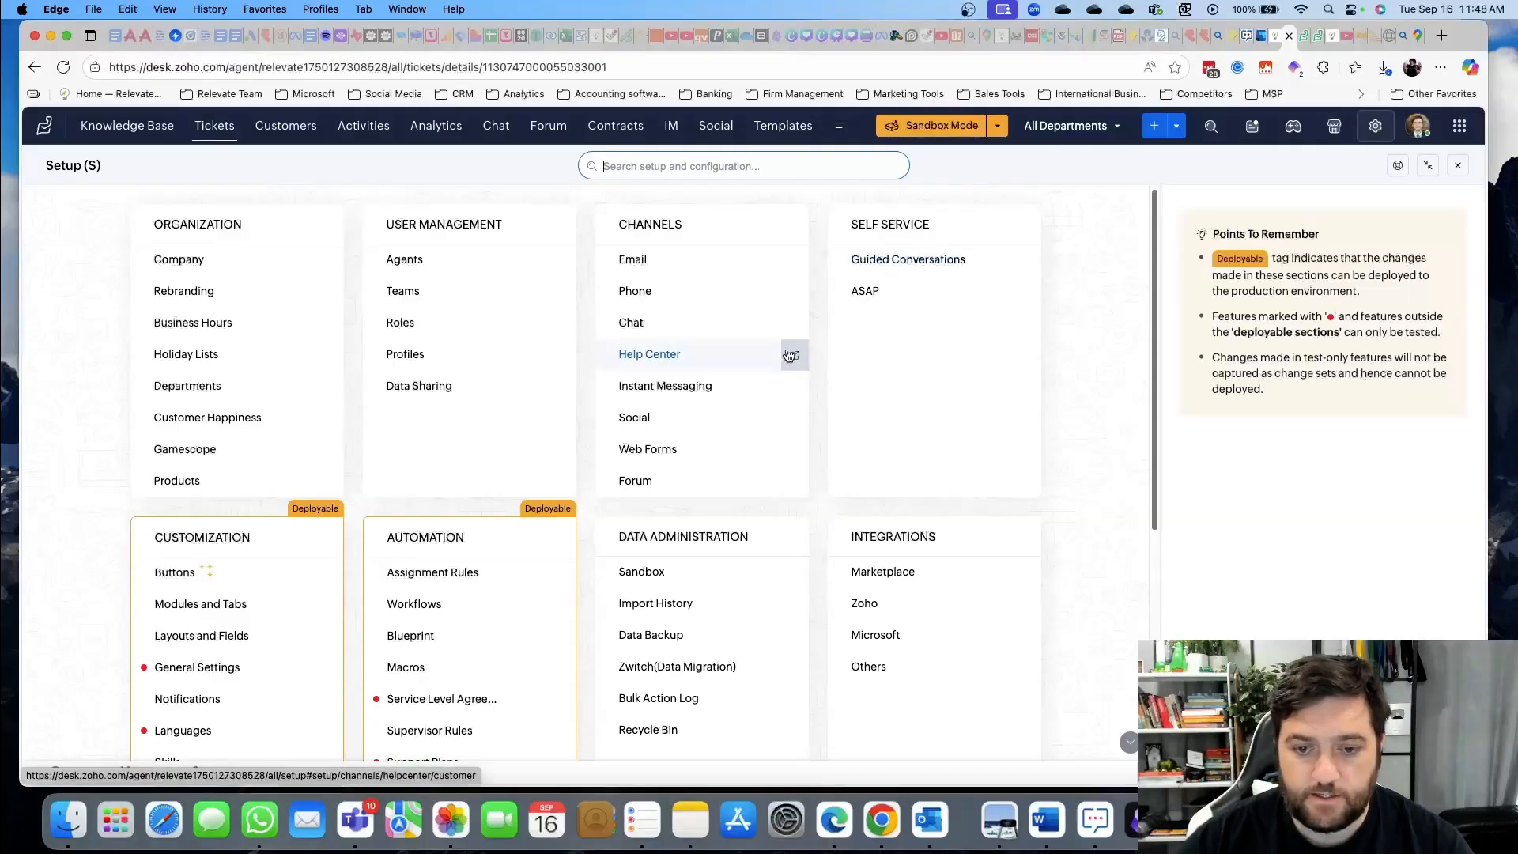
{"action": "scroll", "coordinate": [759, 348], "scroll_direction": "down", "scroll_amount": 1}
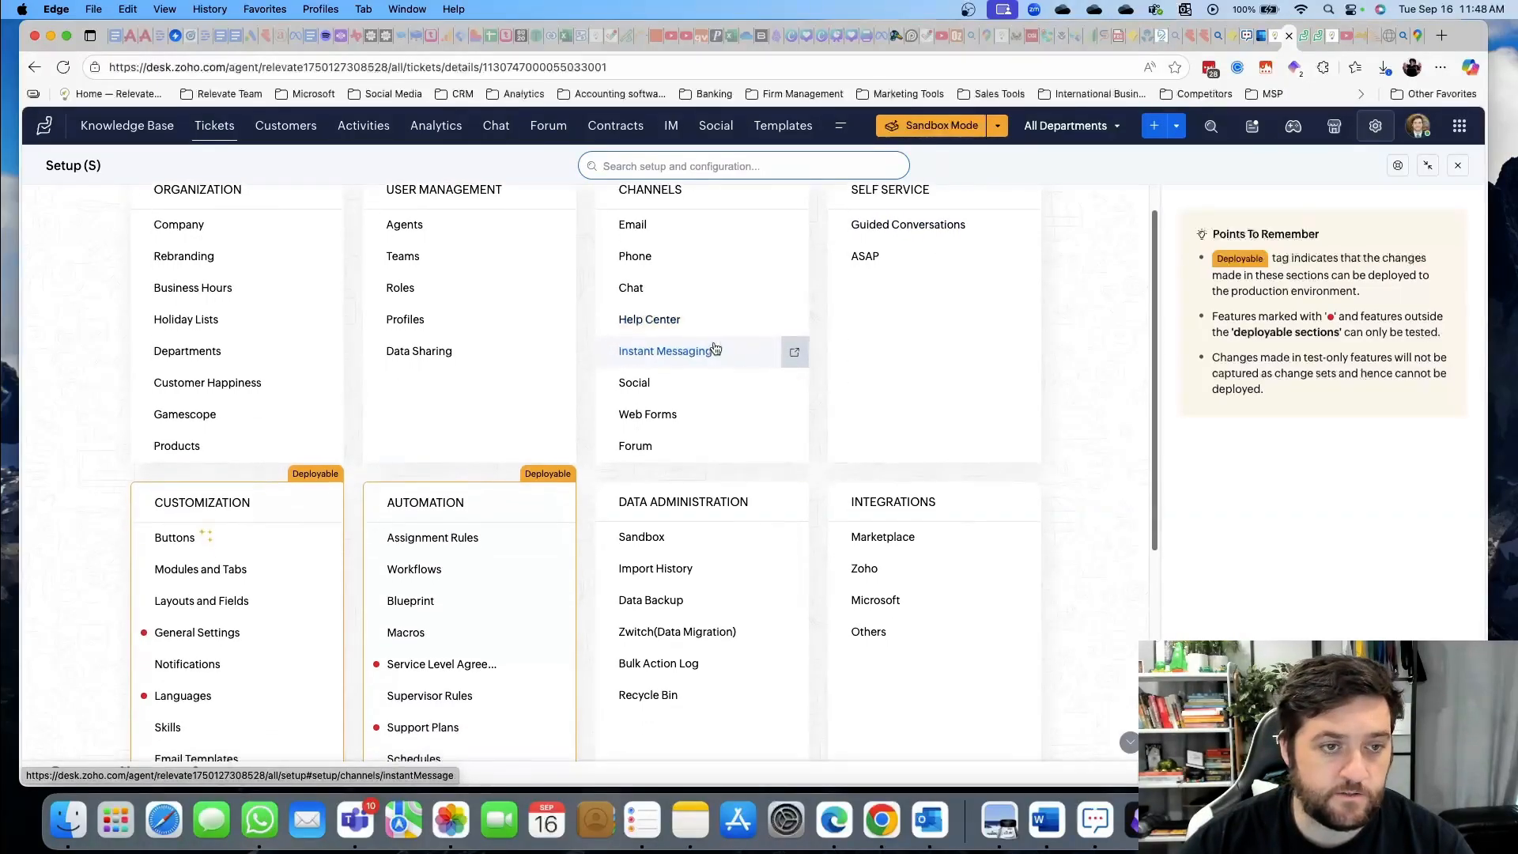
{"action": "left_click", "coordinate": [192, 264]}
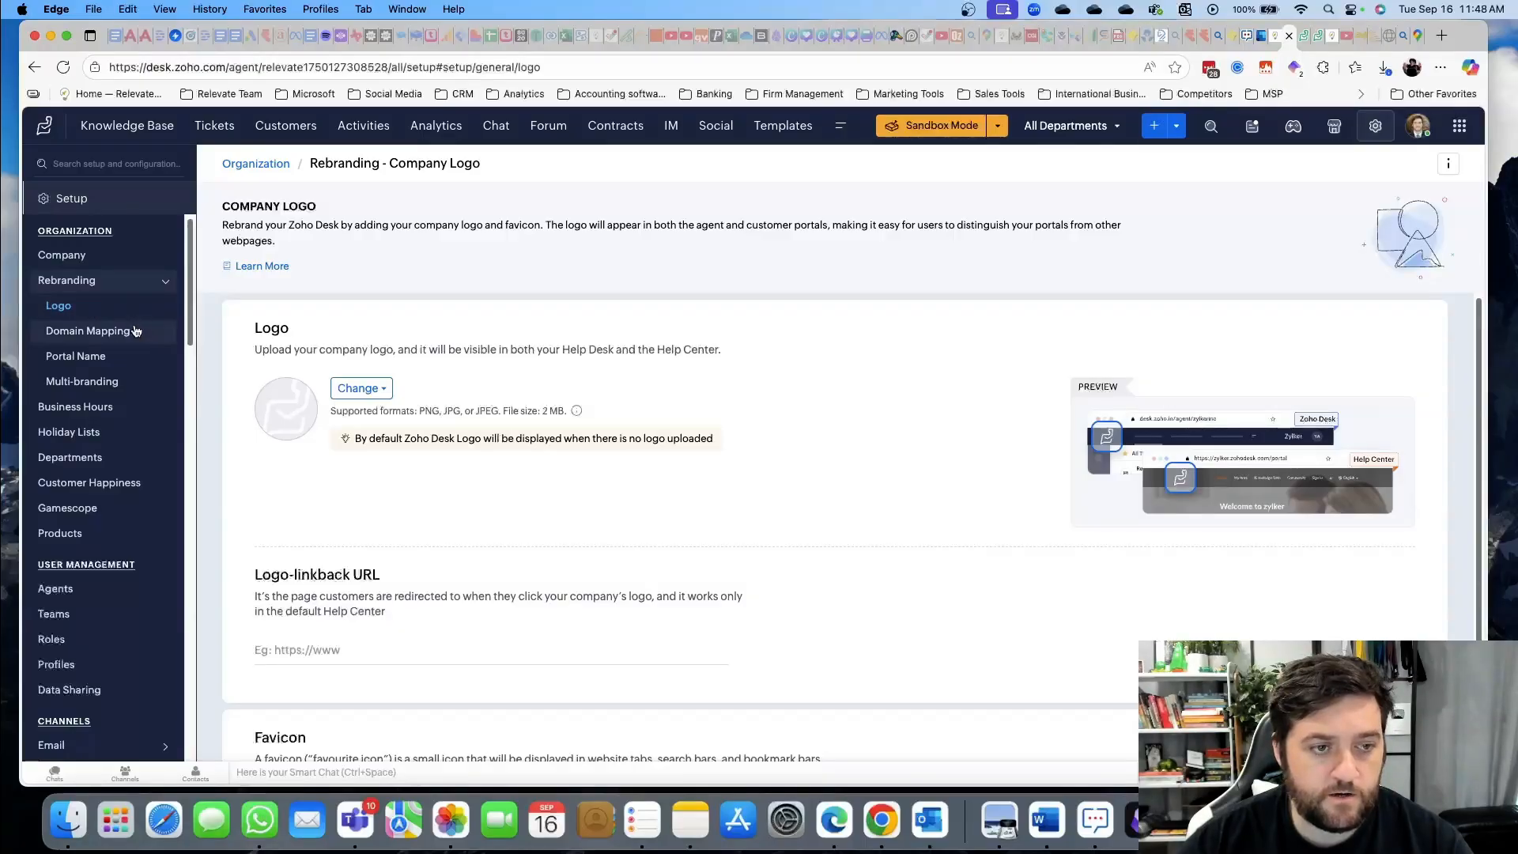
{"action": "left_click", "coordinate": [91, 381]}
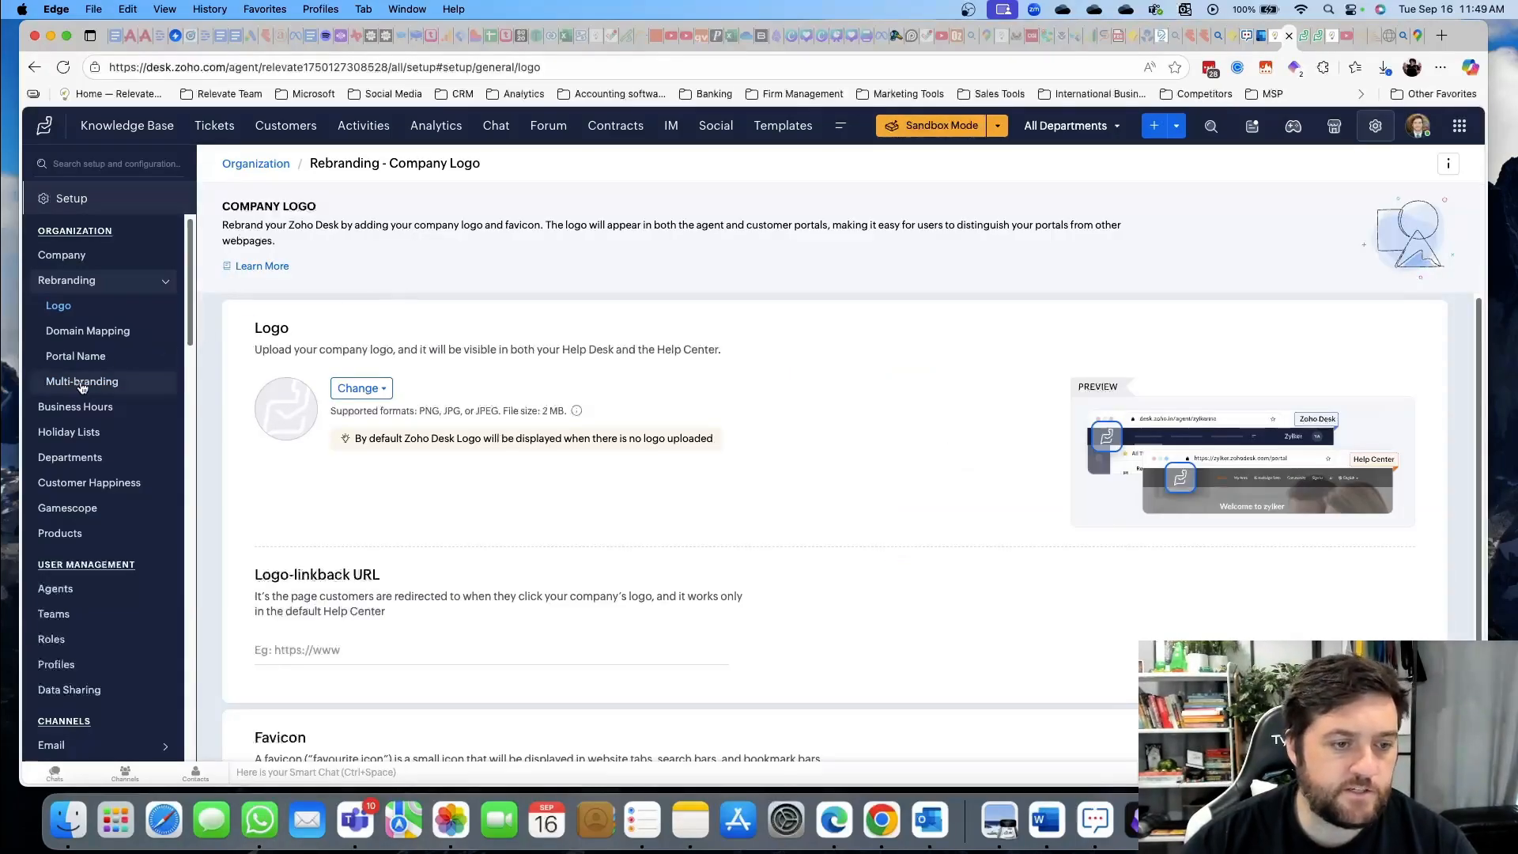
{"action": "scroll", "coordinate": [84, 387], "scroll_direction": "down", "scroll_amount": 4}
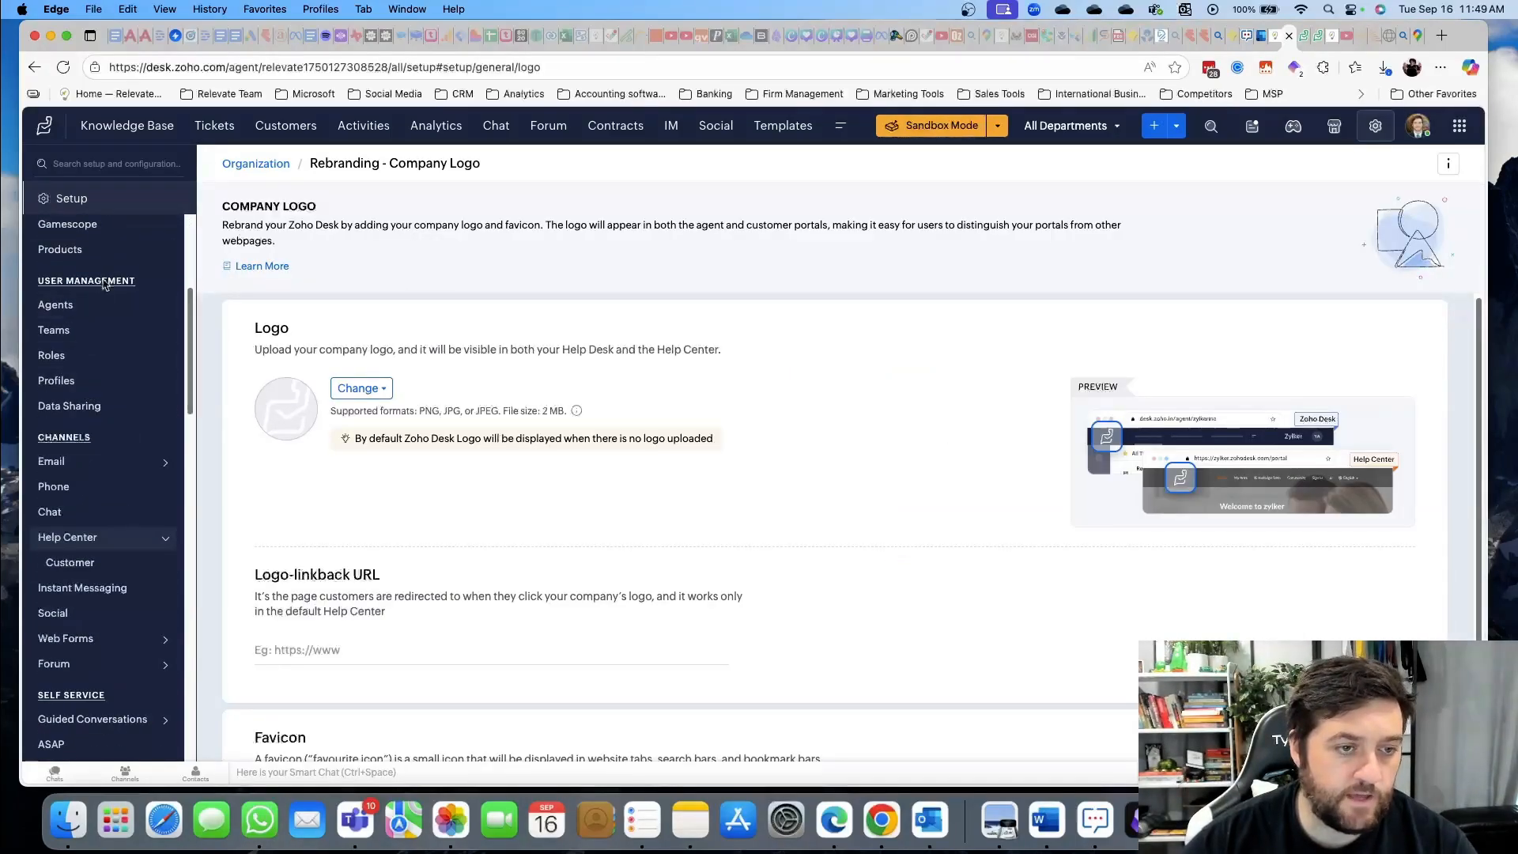
{"action": "scroll", "coordinate": [110, 356], "scroll_direction": "down", "scroll_amount": 6}
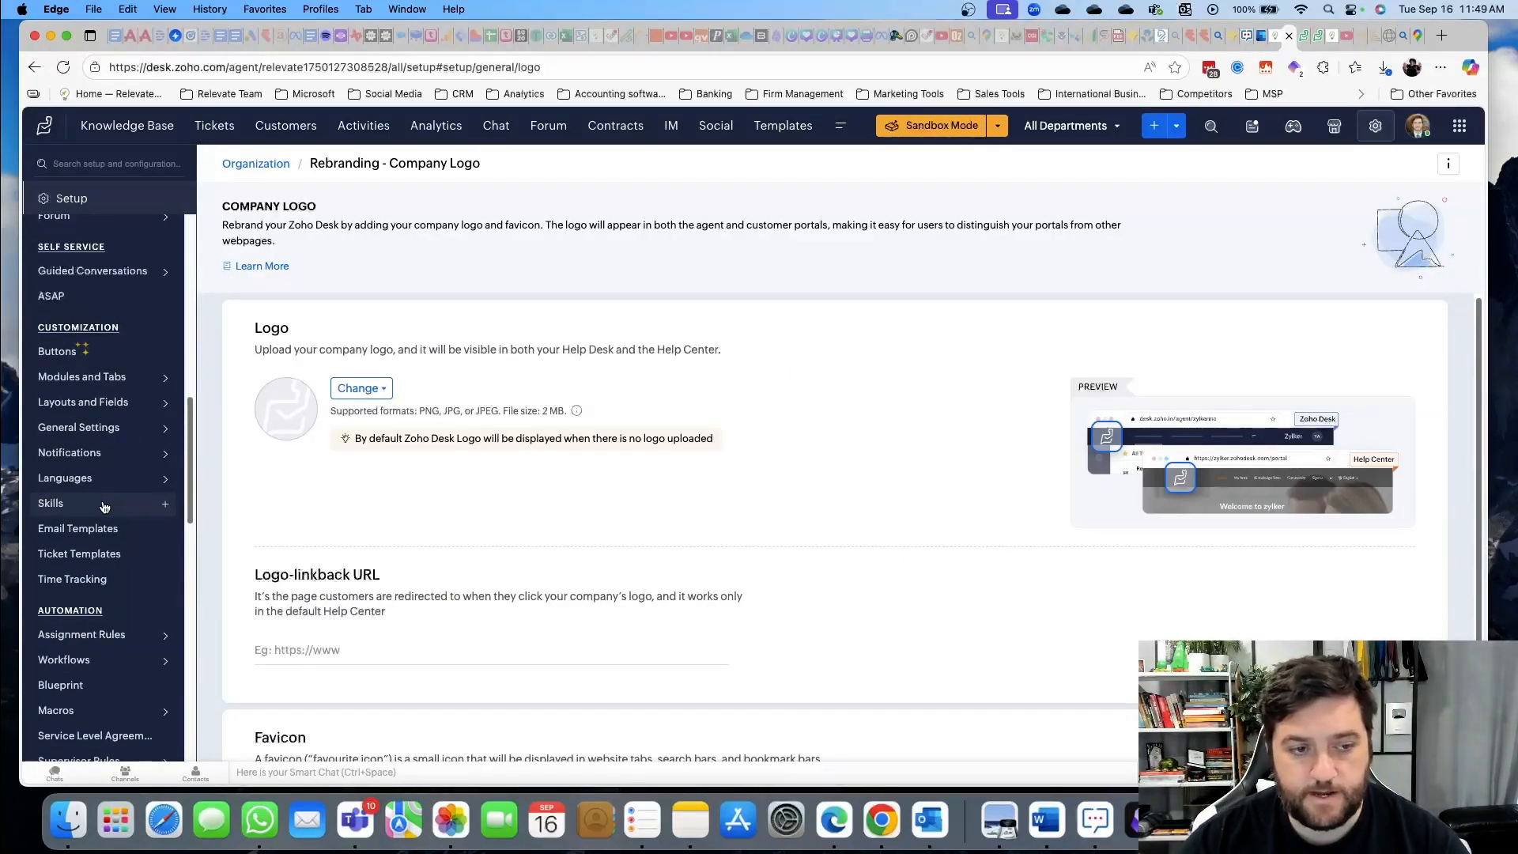
Start a new skill named IT Support with the description 'asdf'
{"action": "left_click", "coordinate": [103, 507]}
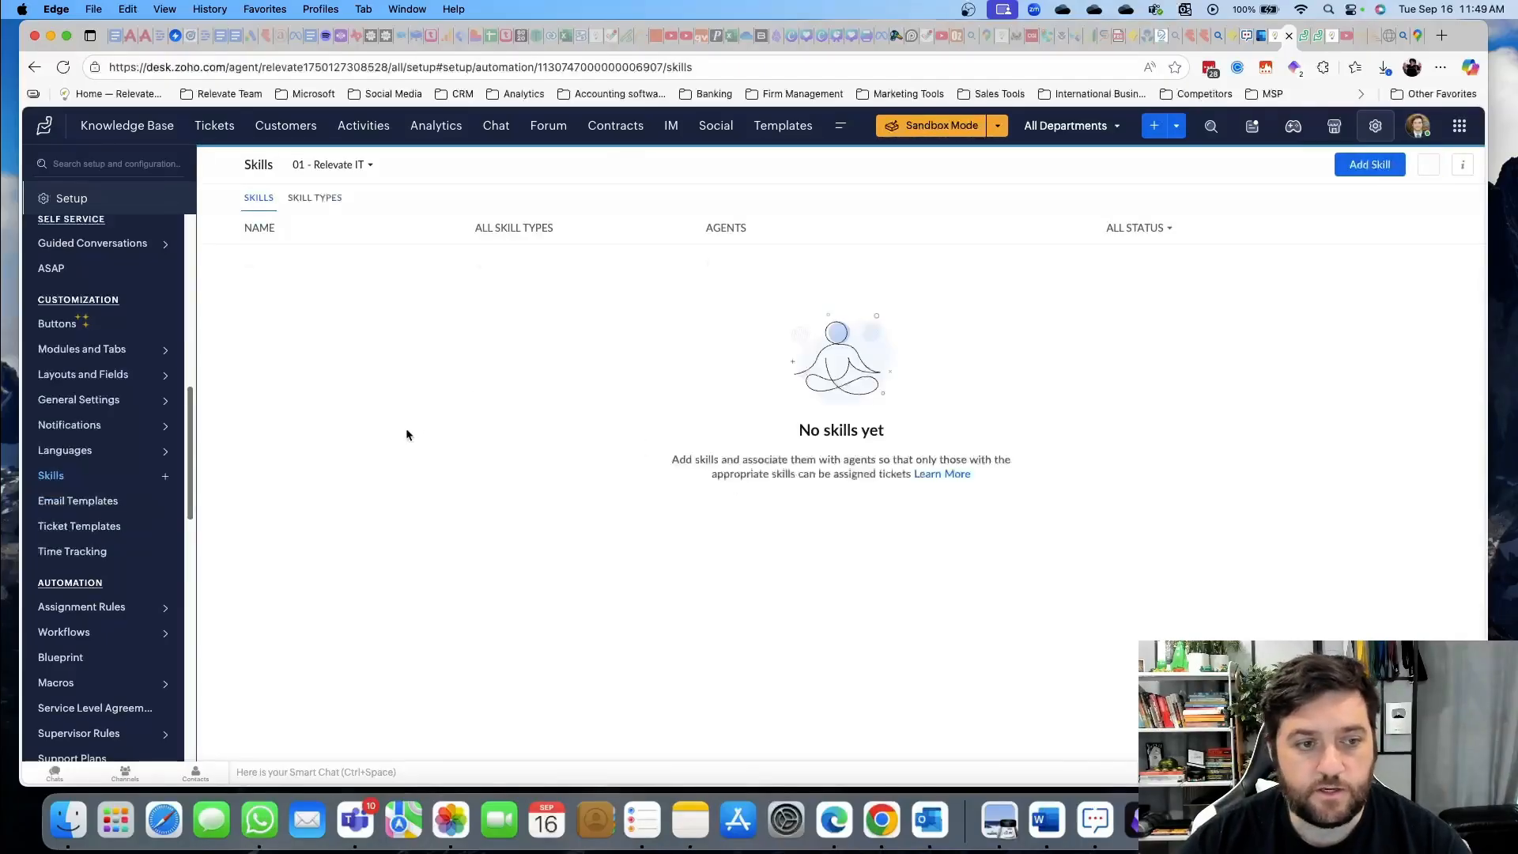
{"action": "left_click", "coordinate": [1370, 165]}
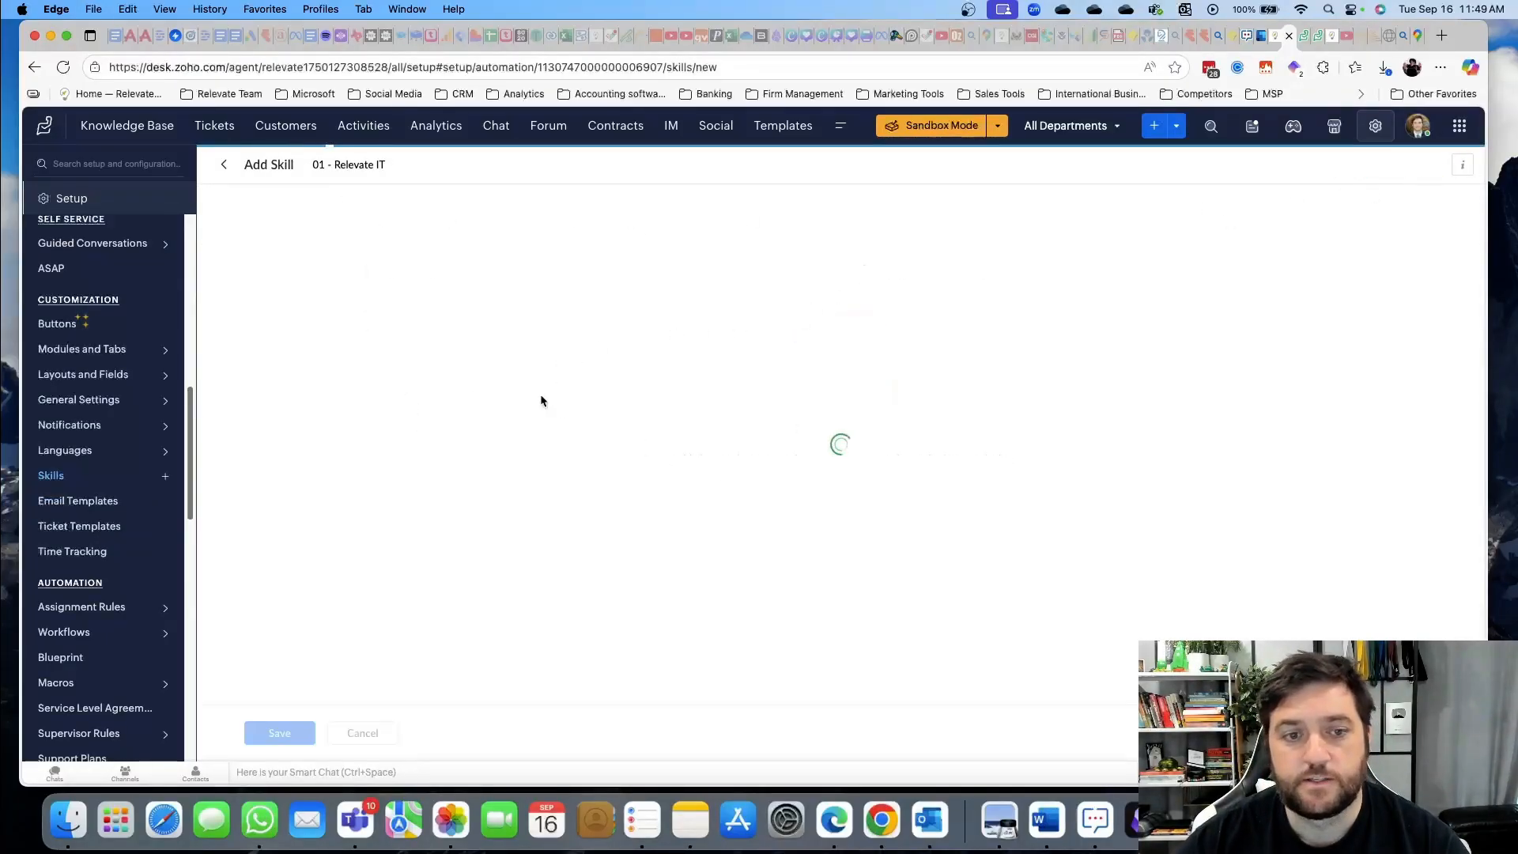
{"action": "left_click", "coordinate": [330, 242]}
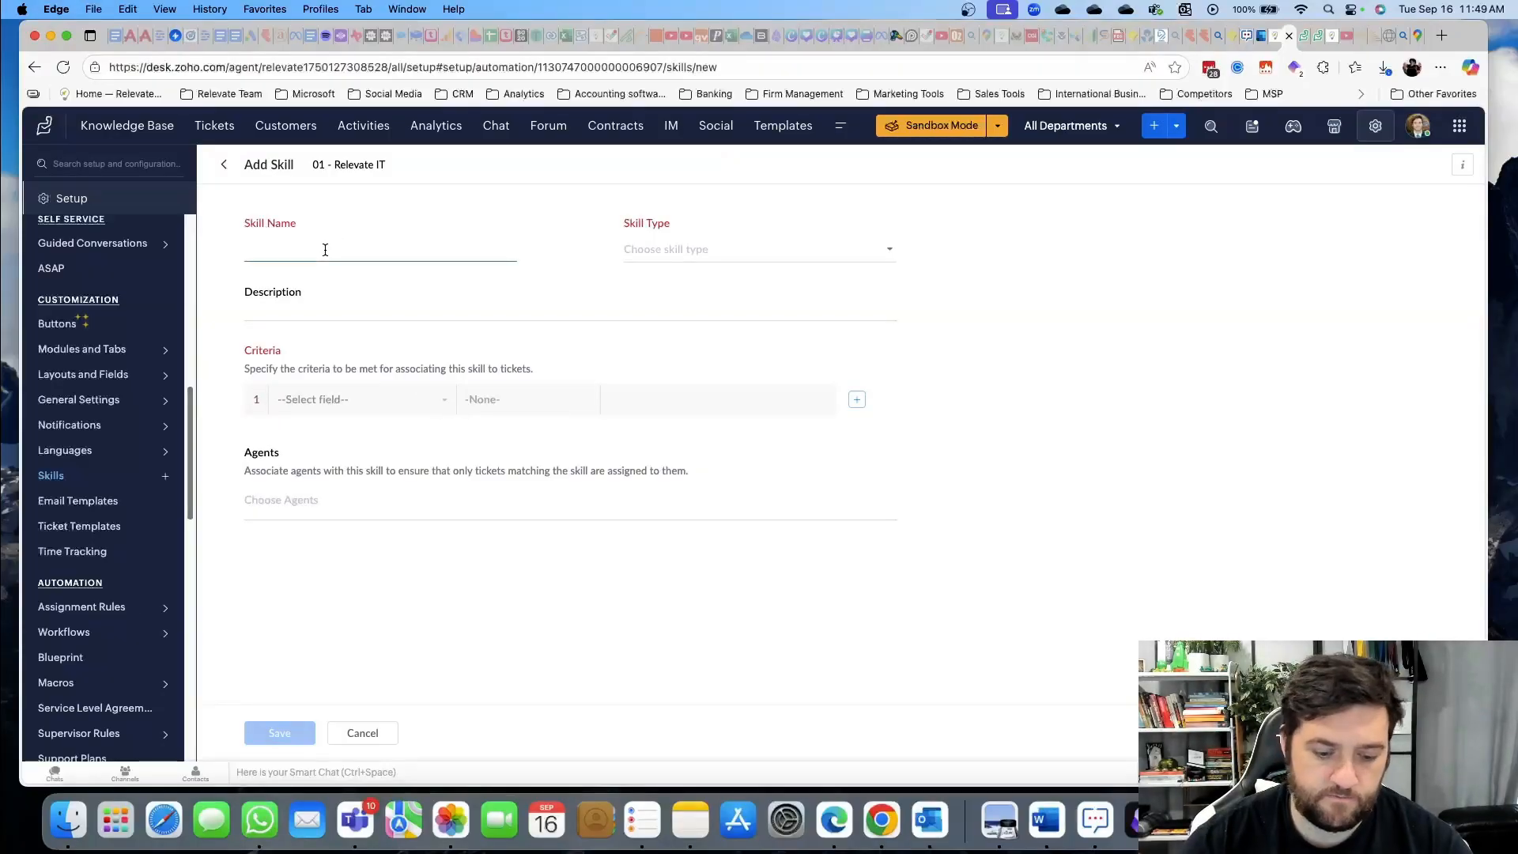
{"action": "type", "text": "IT Support"}
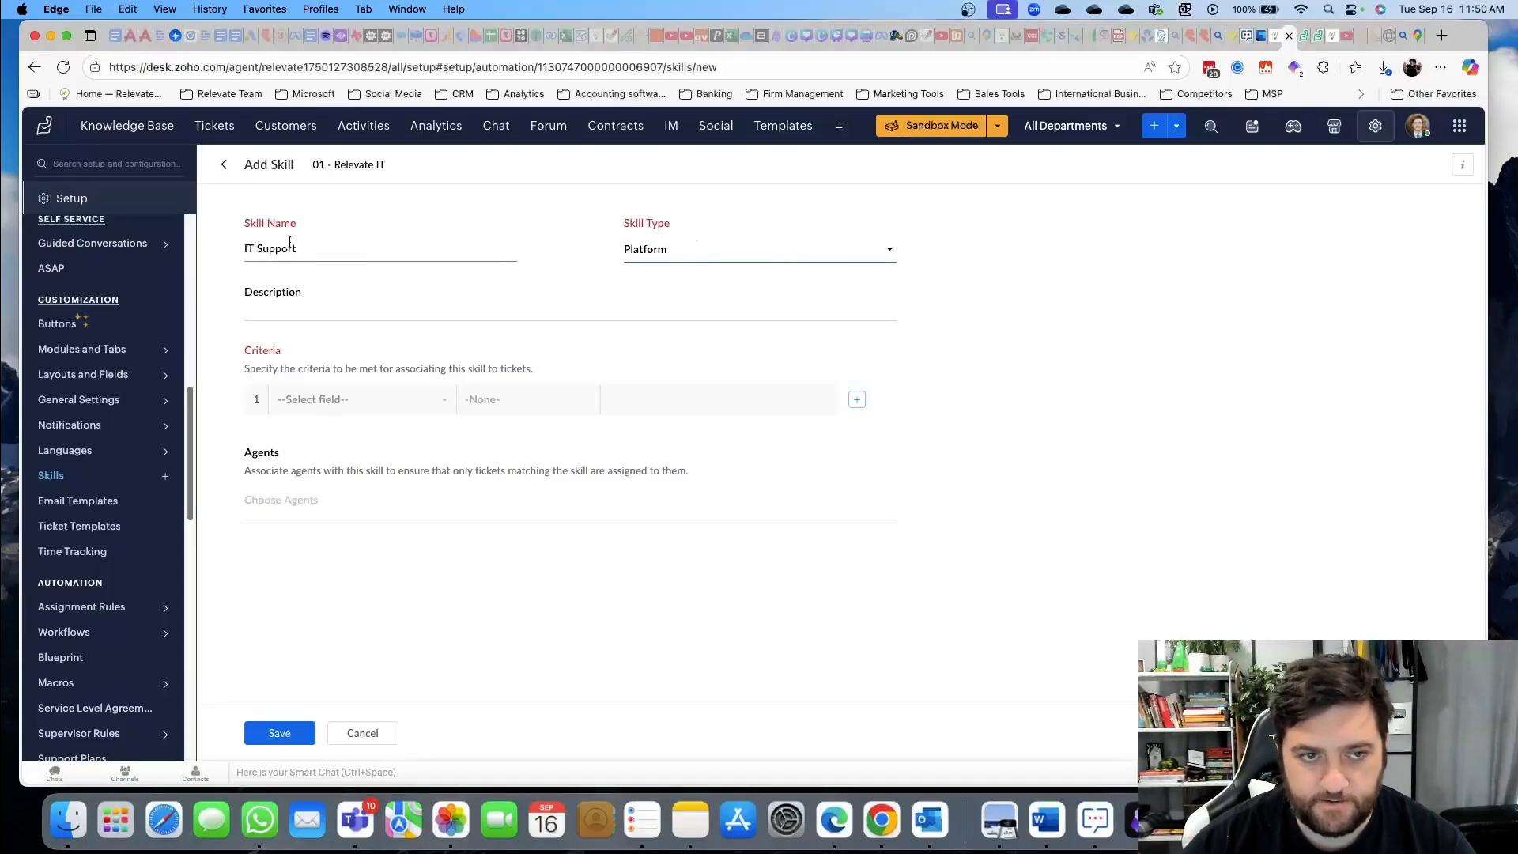
{"action": "left_click", "coordinate": [289, 308]}
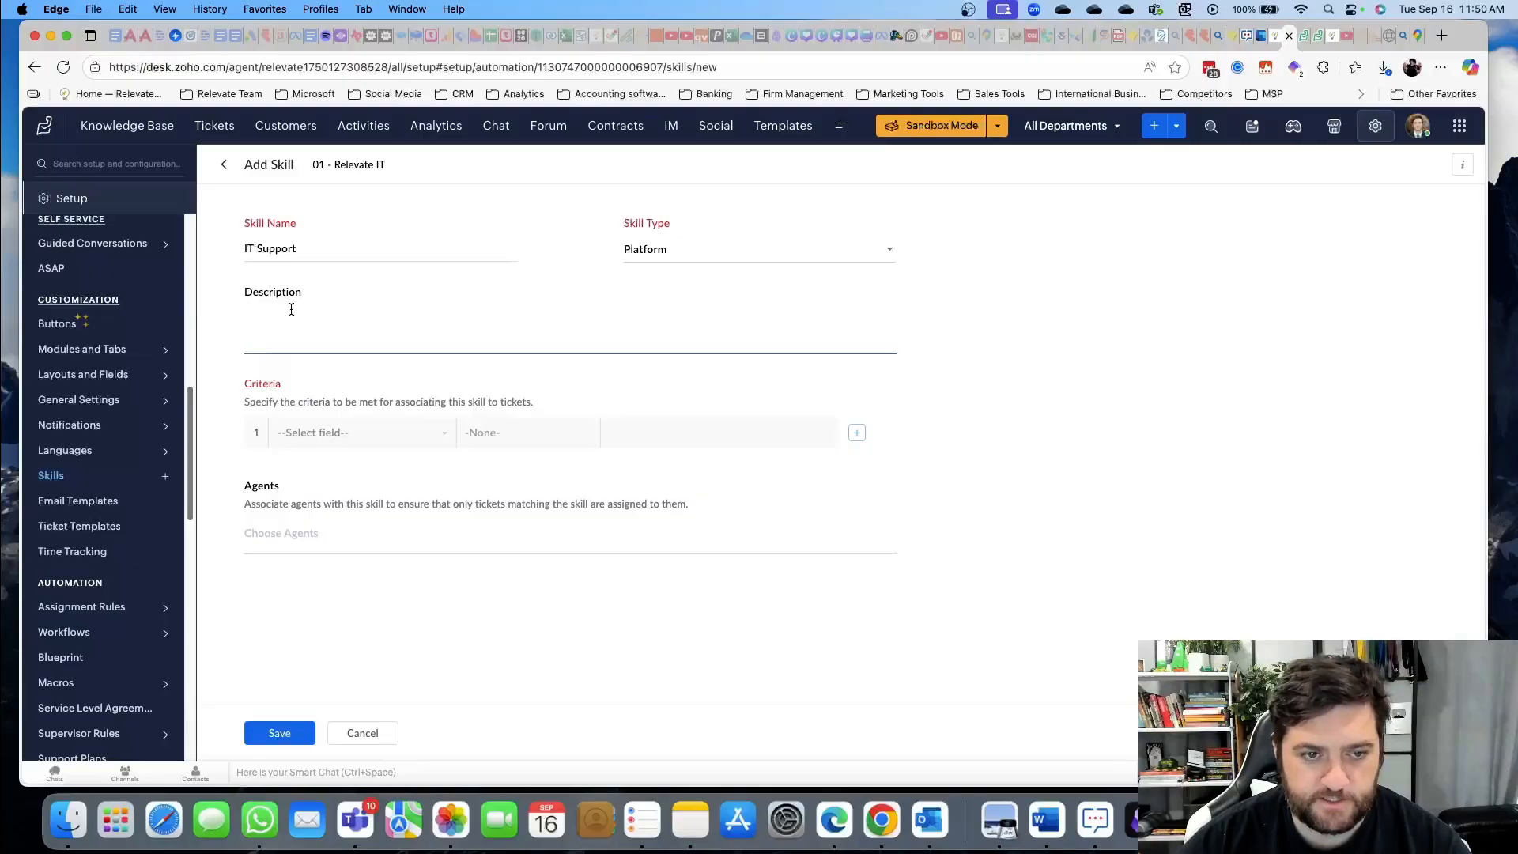
{"action": "type", "text": "asdf"}
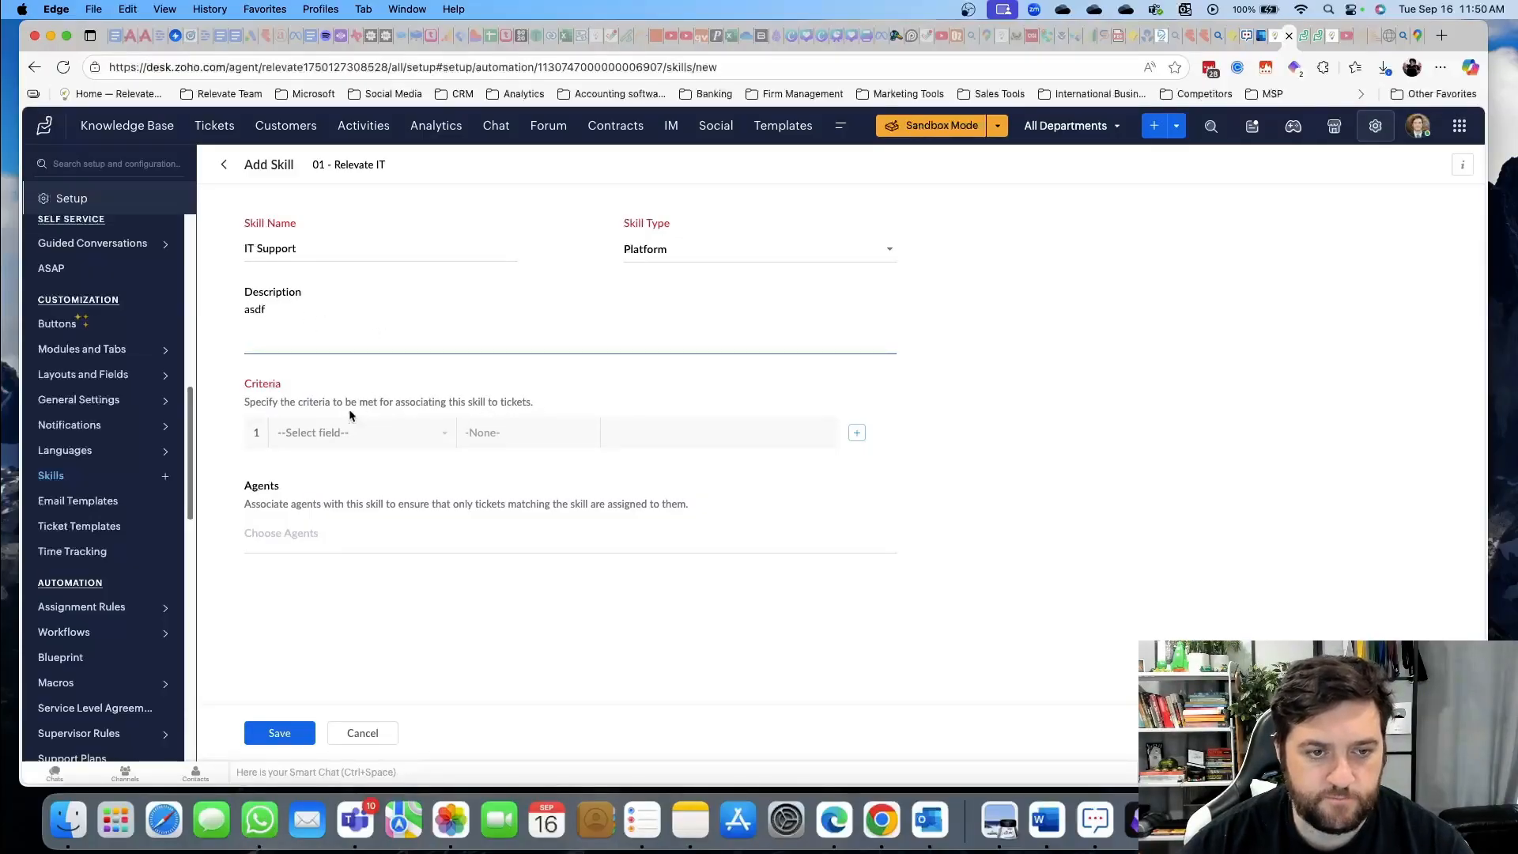
Browse the skill criteria field list, close it without choosing, and go to Email Templates
{"action": "left_click", "coordinate": [329, 433]}
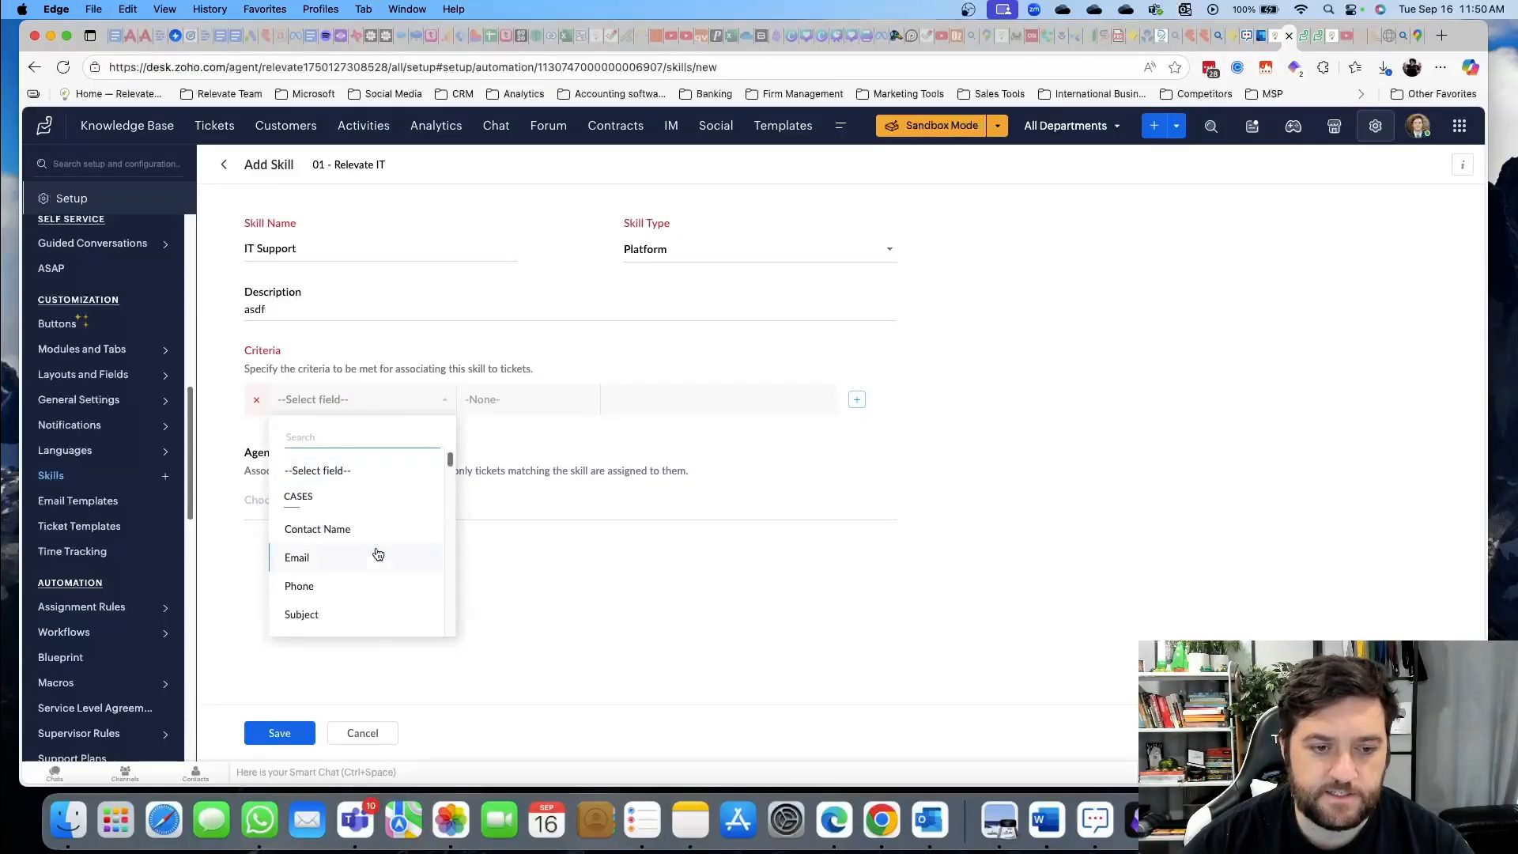
{"action": "scroll", "coordinate": [378, 553], "scroll_direction": "down", "scroll_amount": 3}
{"action": "scroll", "coordinate": [378, 554], "scroll_direction": "down", "scroll_amount": 8}
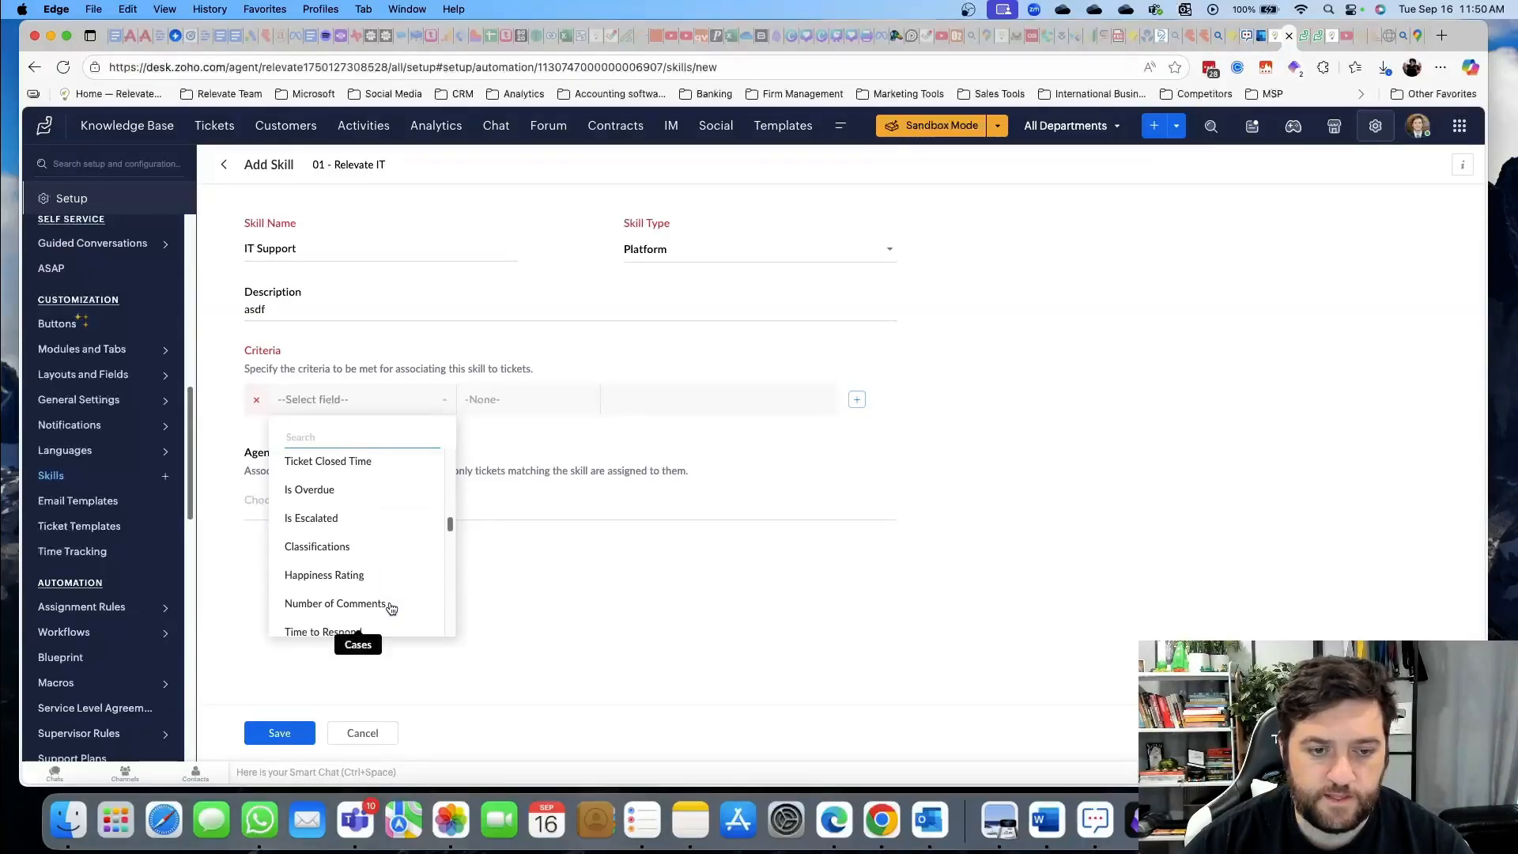
{"action": "scroll", "coordinate": [379, 557], "scroll_direction": "down", "scroll_amount": 2}
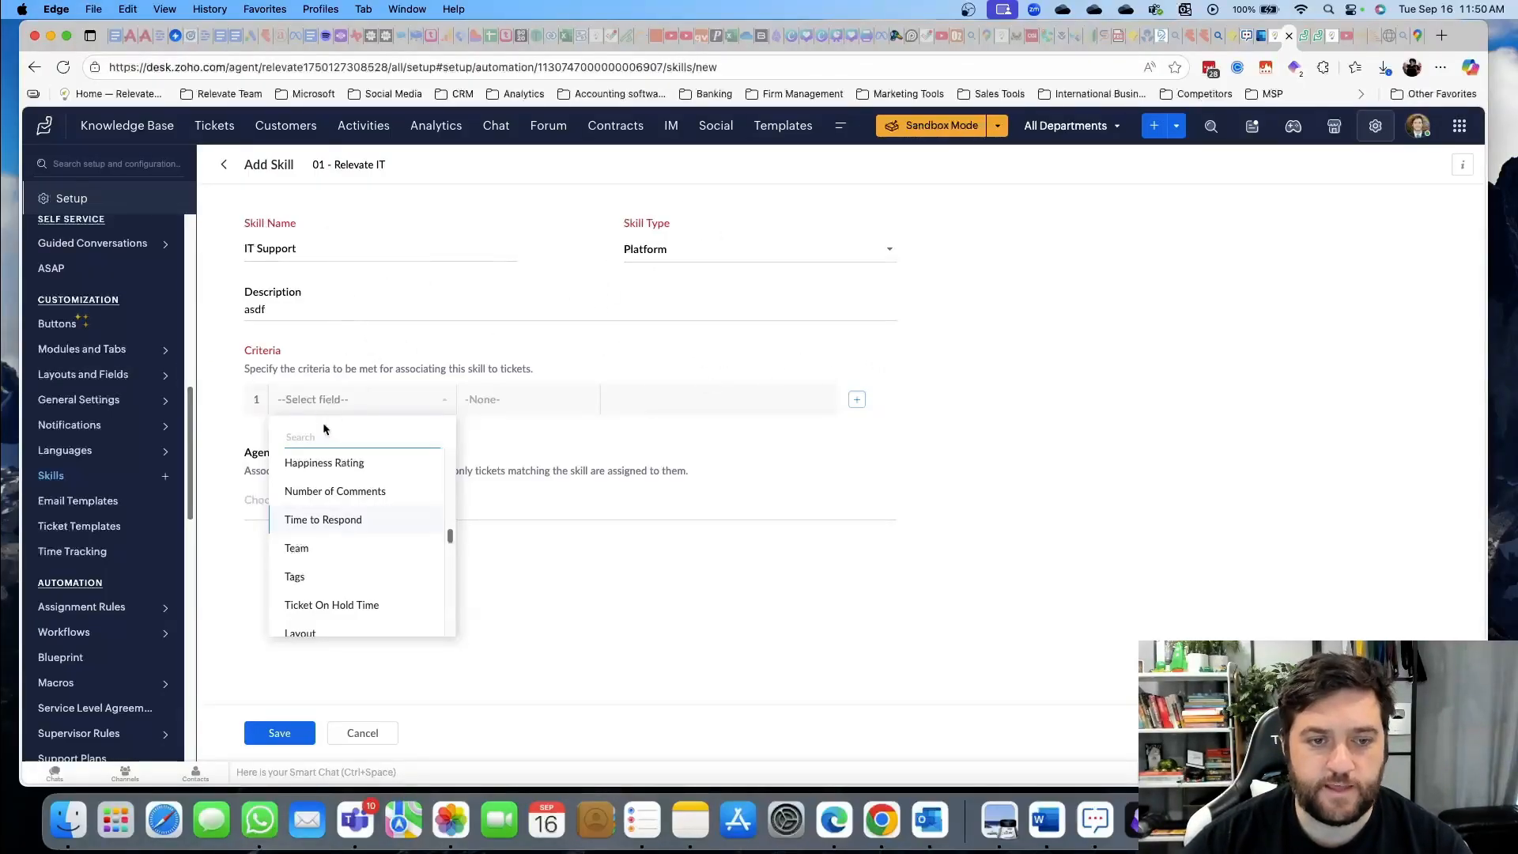
{"action": "left_click", "coordinate": [1081, 404]}
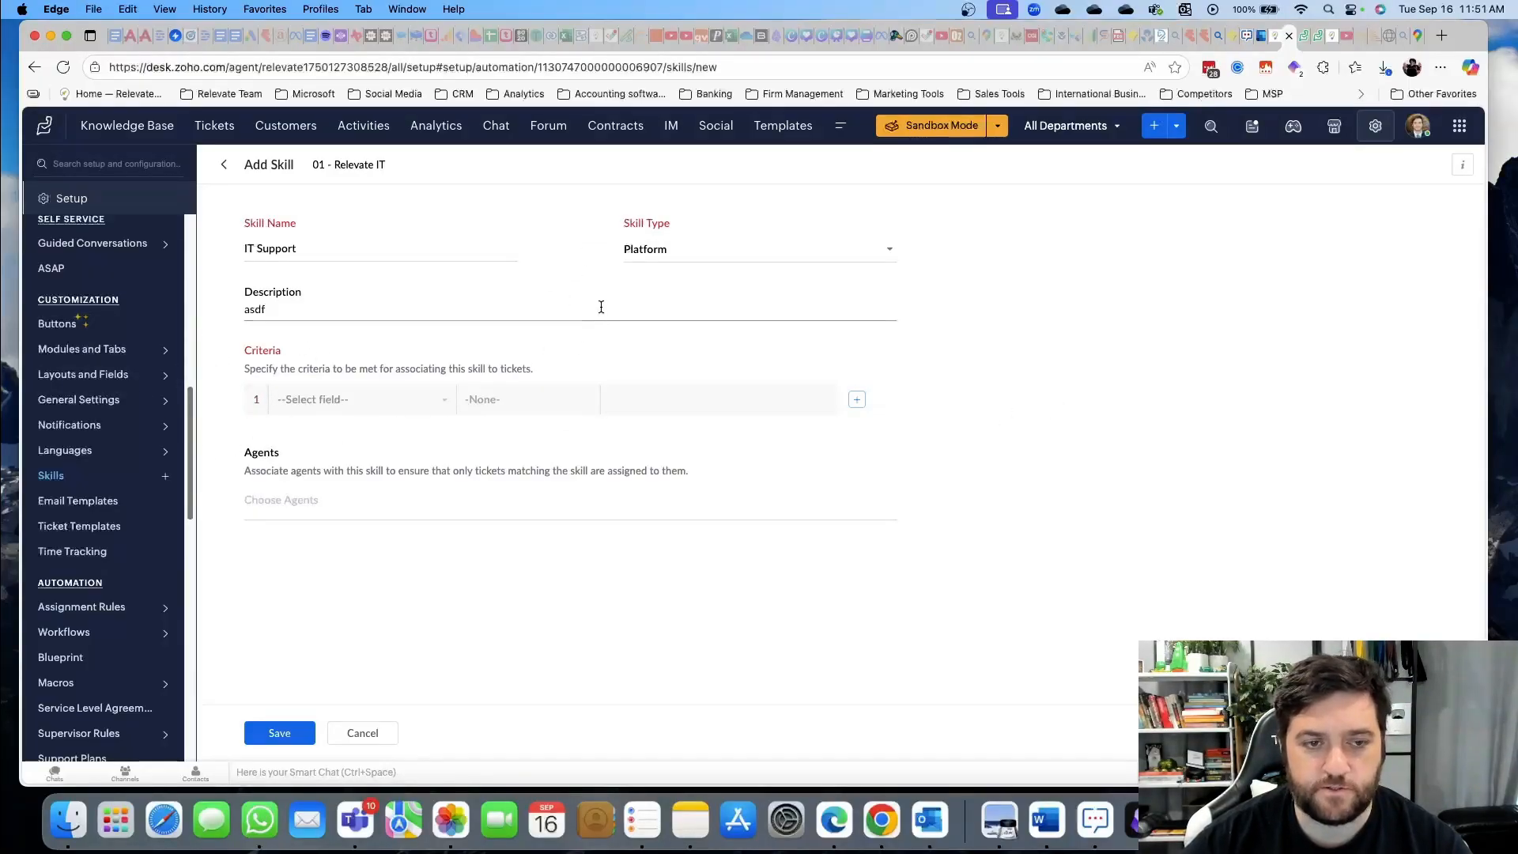
{"action": "left_click", "coordinate": [114, 506]}
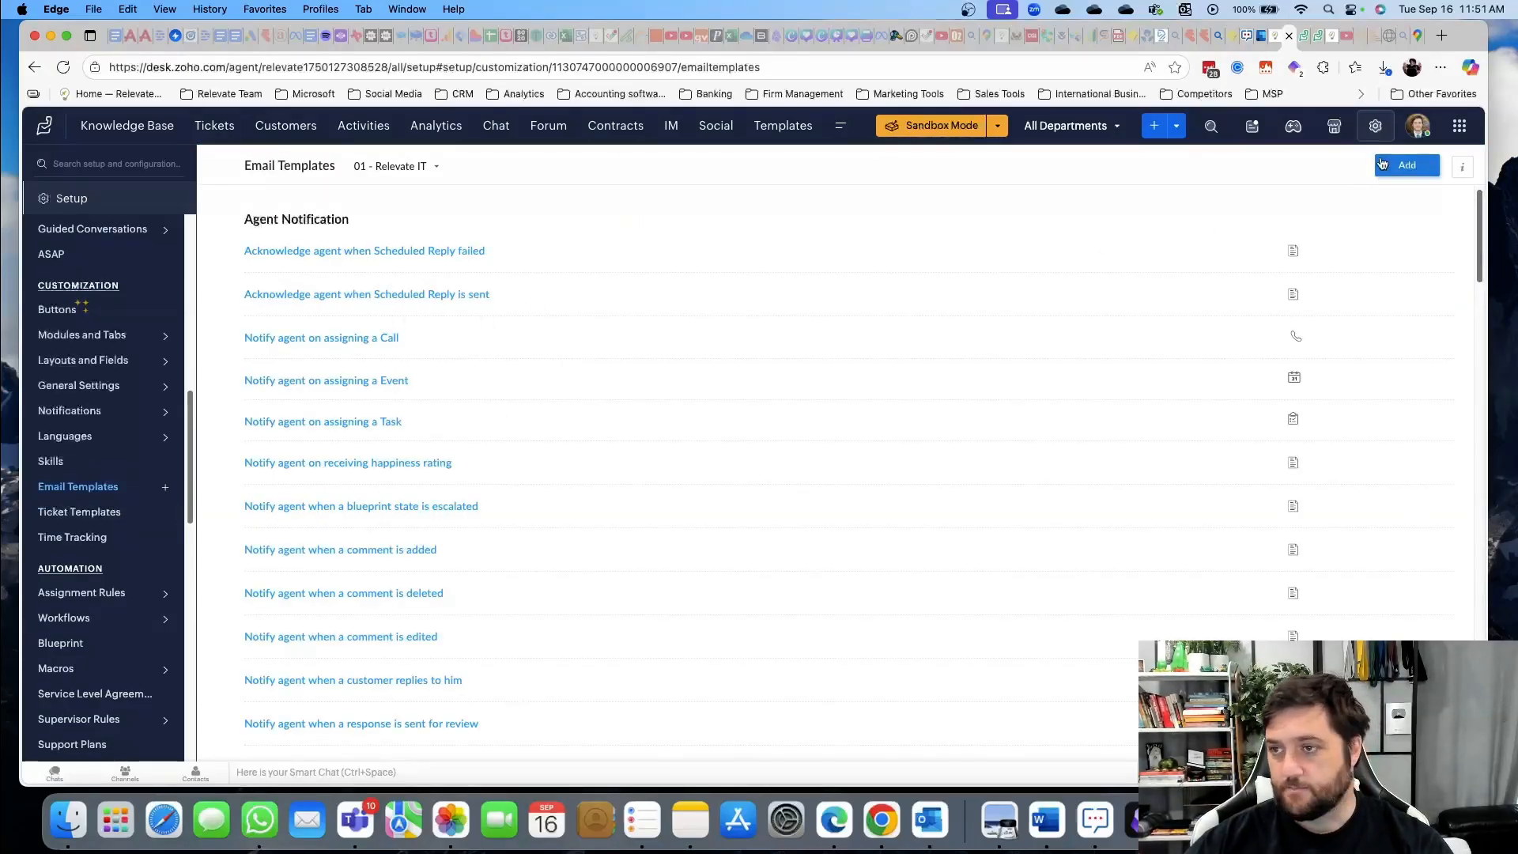
Review the Password Reset Request ticket template, then bring the InPrivate help center window on screen
{"action": "scroll", "coordinate": [412, 211], "scroll_direction": "down", "scroll_amount": 20}
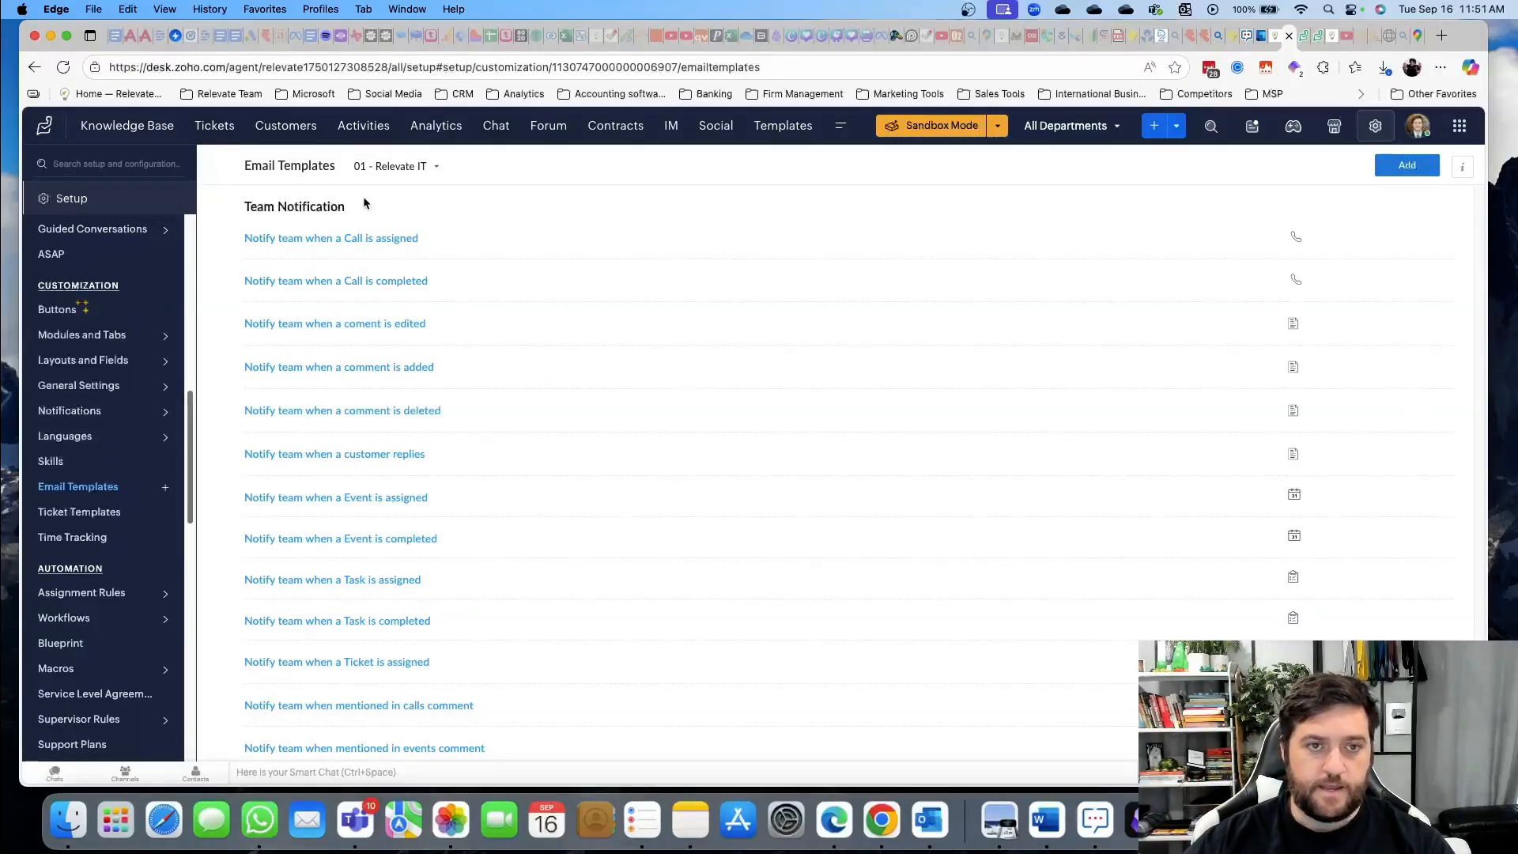
{"action": "left_click", "coordinate": [131, 512]}
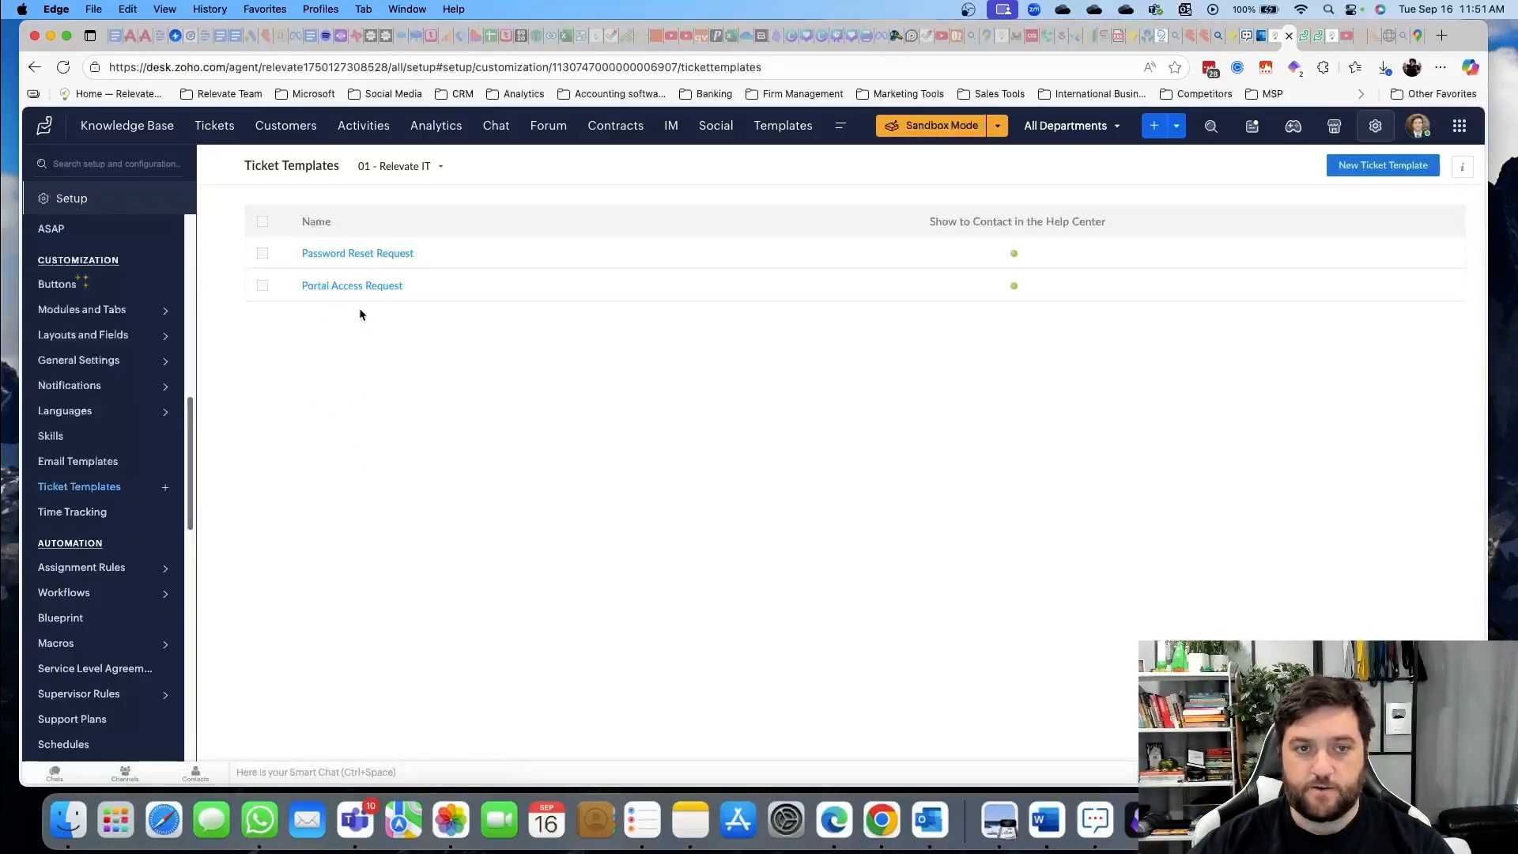
{"action": "left_click", "coordinate": [344, 255]}
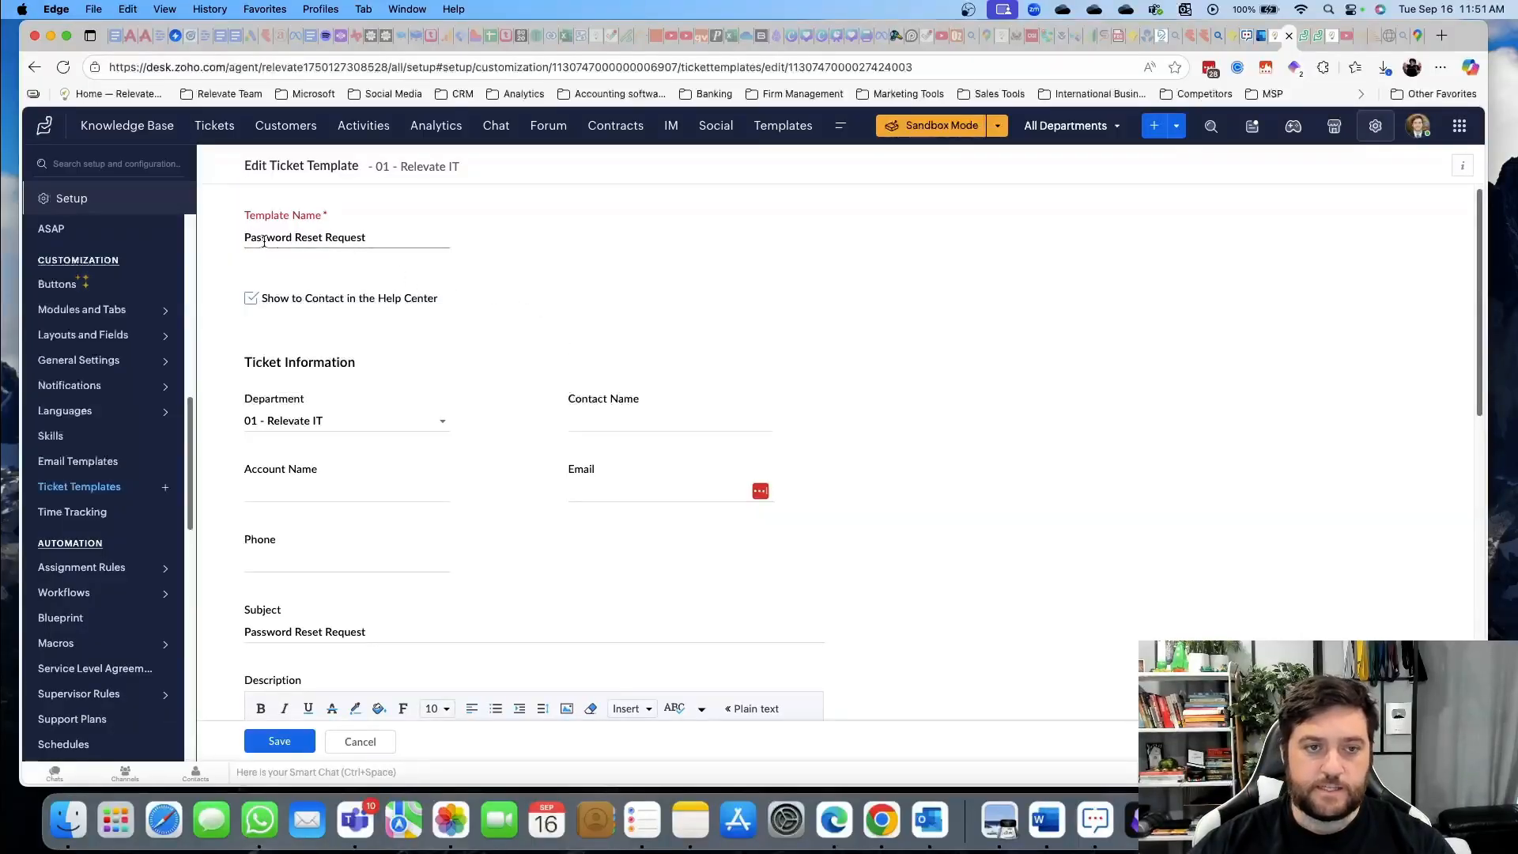
{"action": "scroll", "coordinate": [624, 300], "scroll_direction": "down", "scroll_amount": 5}
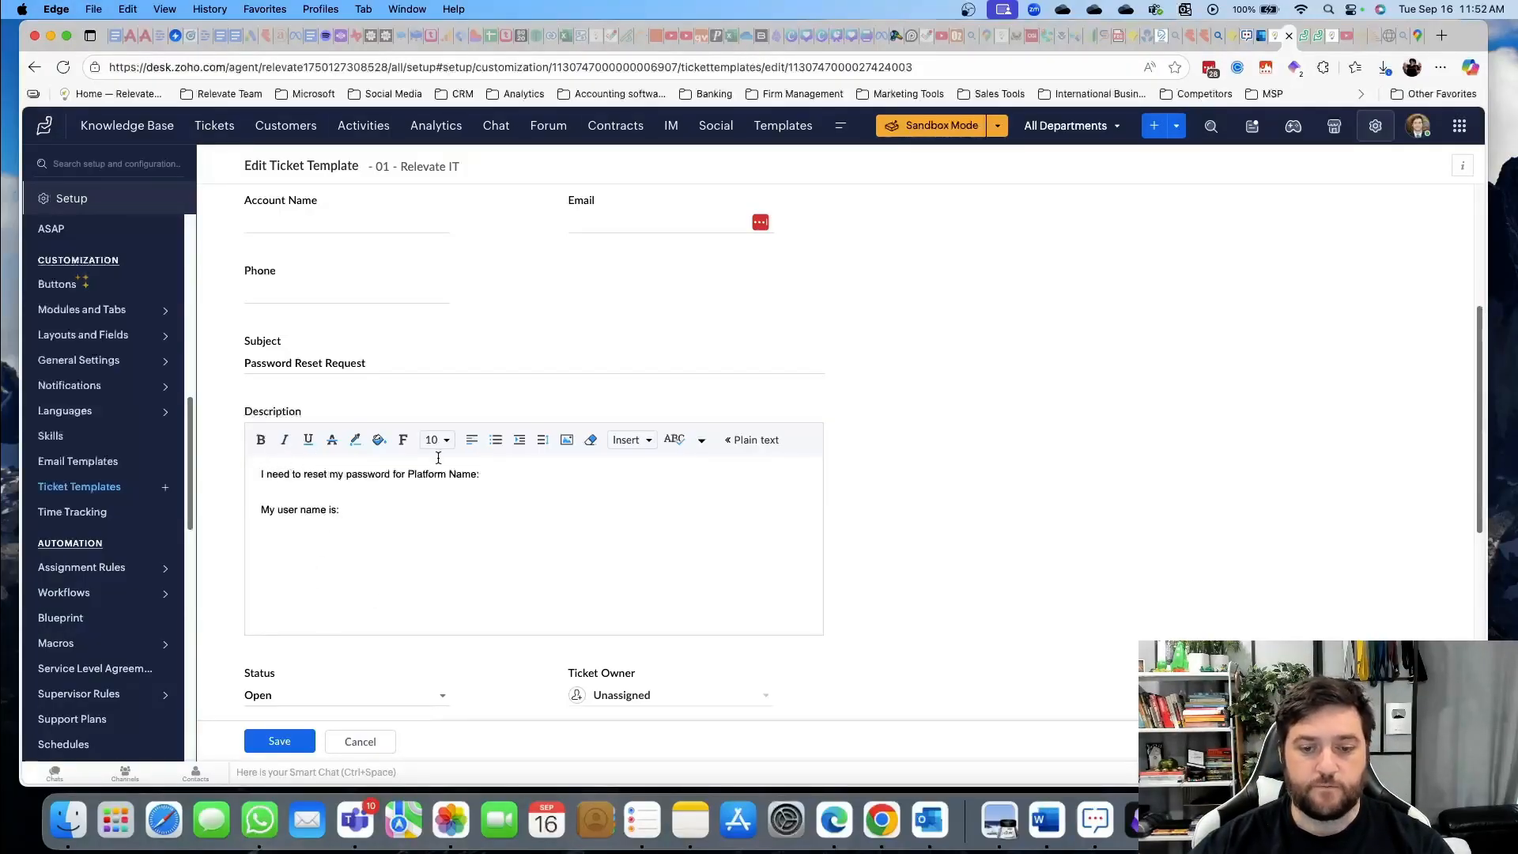
{"action": "scroll", "coordinate": [437, 457], "scroll_direction": "up", "scroll_amount": 5}
{"action": "scroll", "coordinate": [443, 464], "scroll_direction": "down", "scroll_amount": 12}
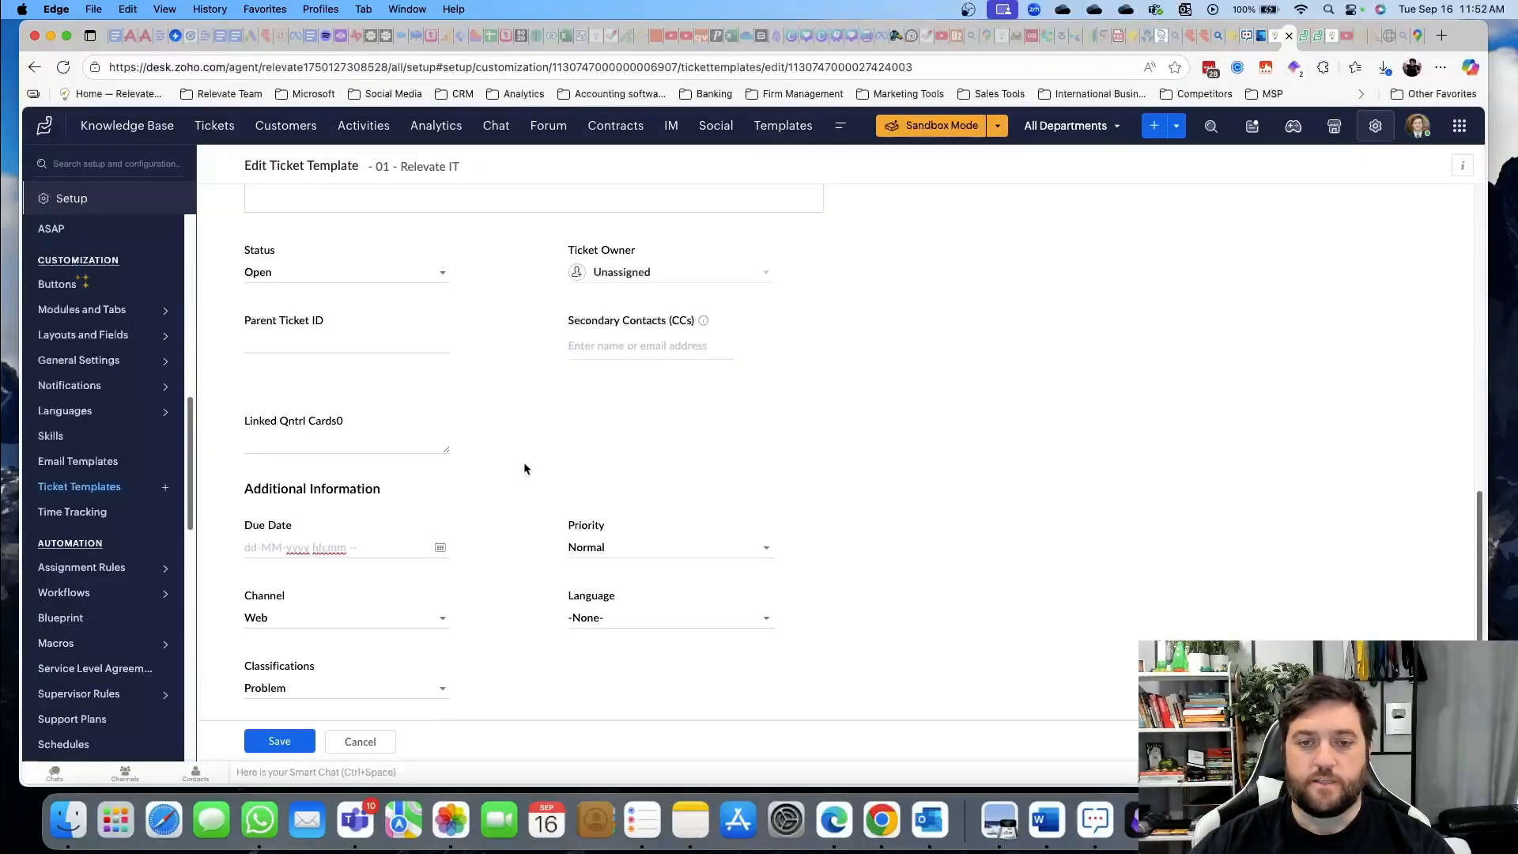
{"action": "scroll", "coordinate": [514, 469], "scroll_direction": "up", "scroll_amount": 6}
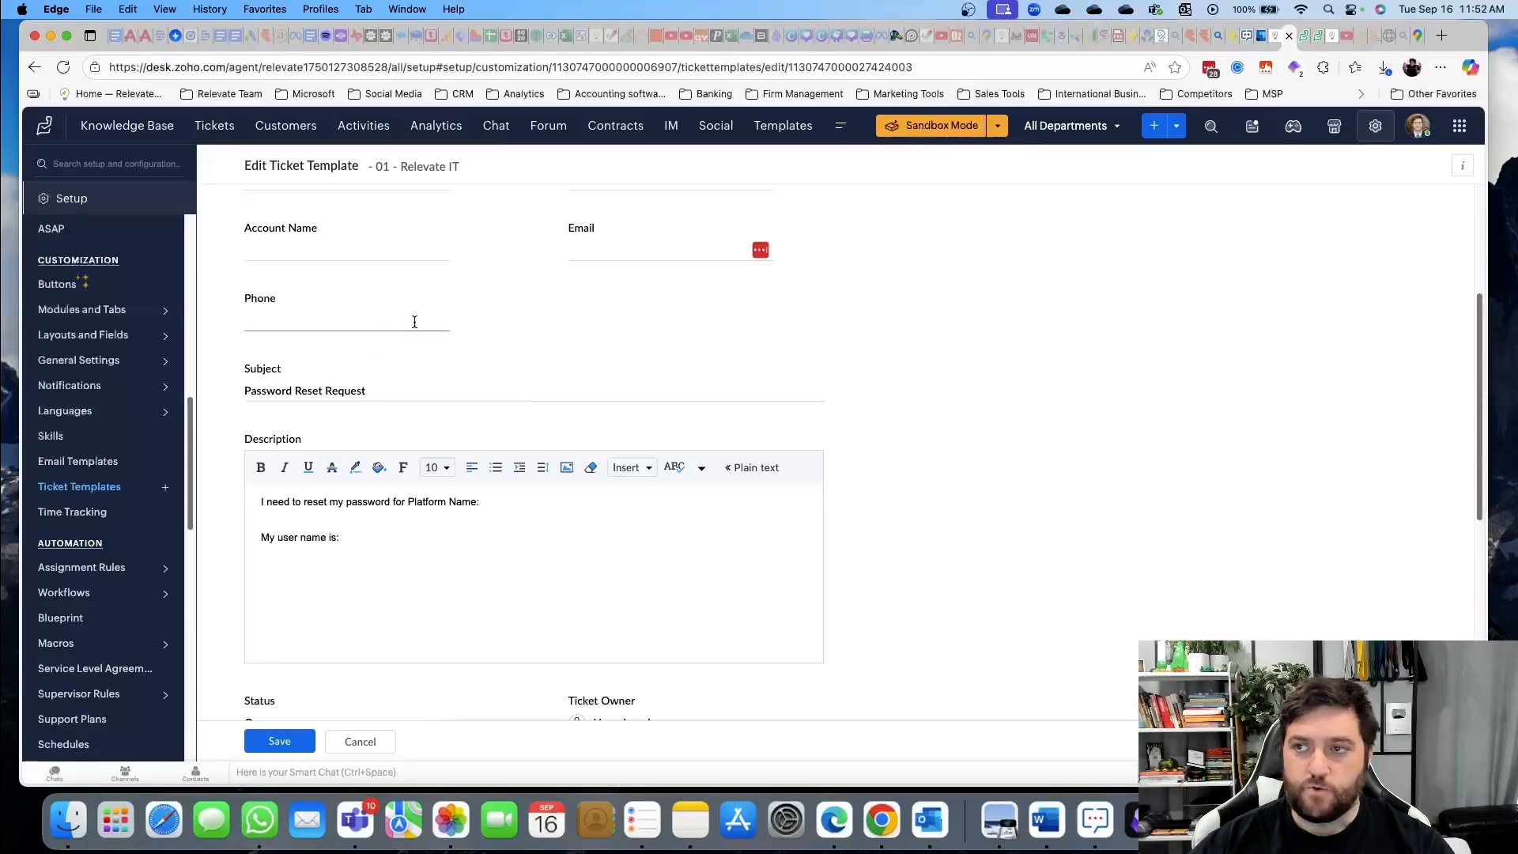
{"action": "left_click_drag", "start_coordinate": [1516, 94], "coordinate": [969, 11]}
Apply the Password Reset Request template to a new Relevate IT help center ticket
{"action": "left_click", "coordinate": [1122, 230]}
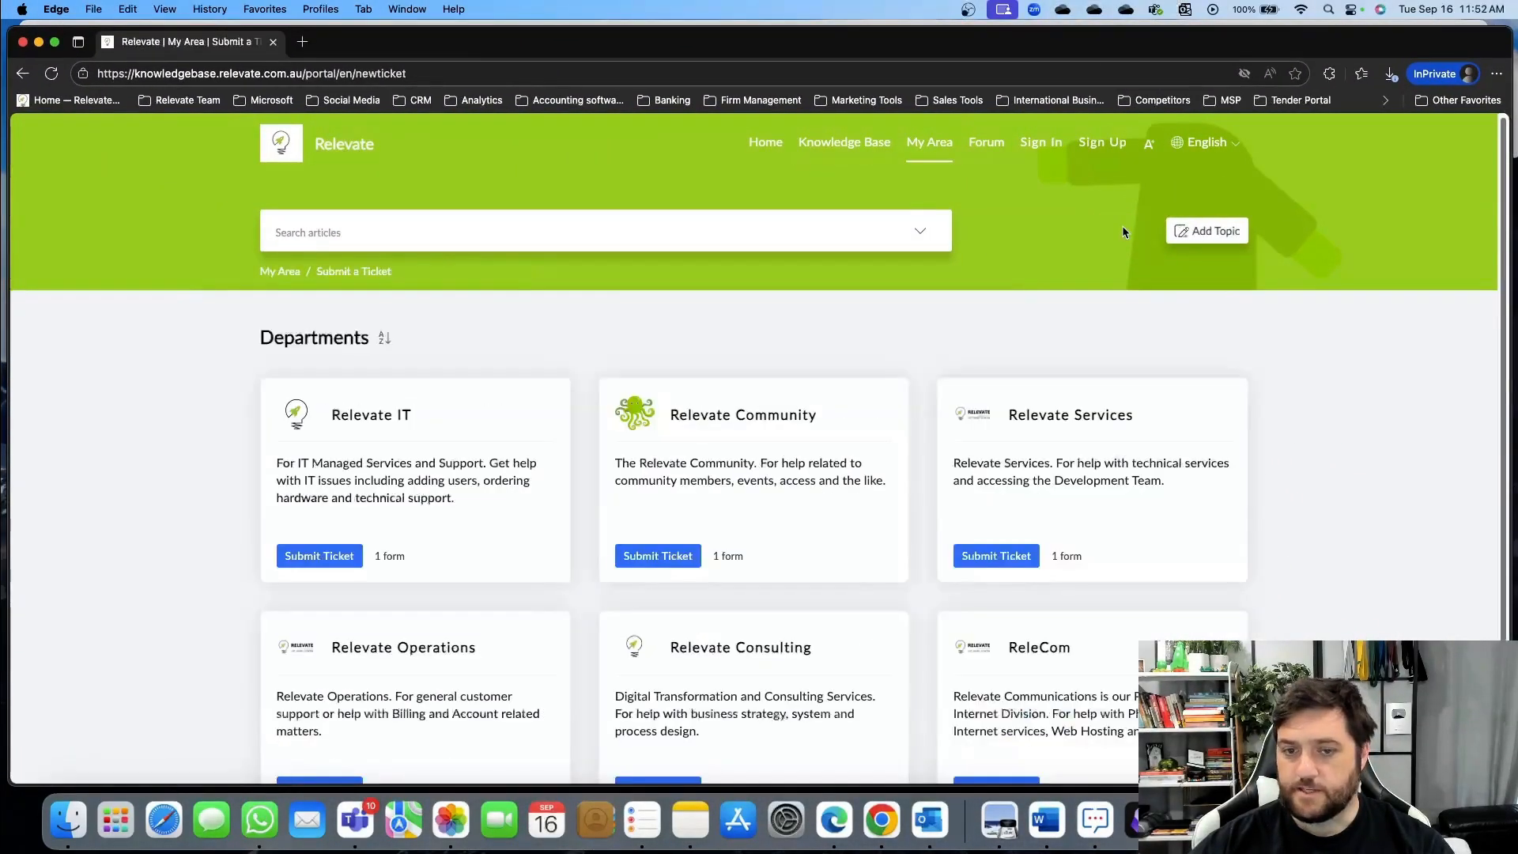
{"action": "left_click", "coordinate": [320, 554]}
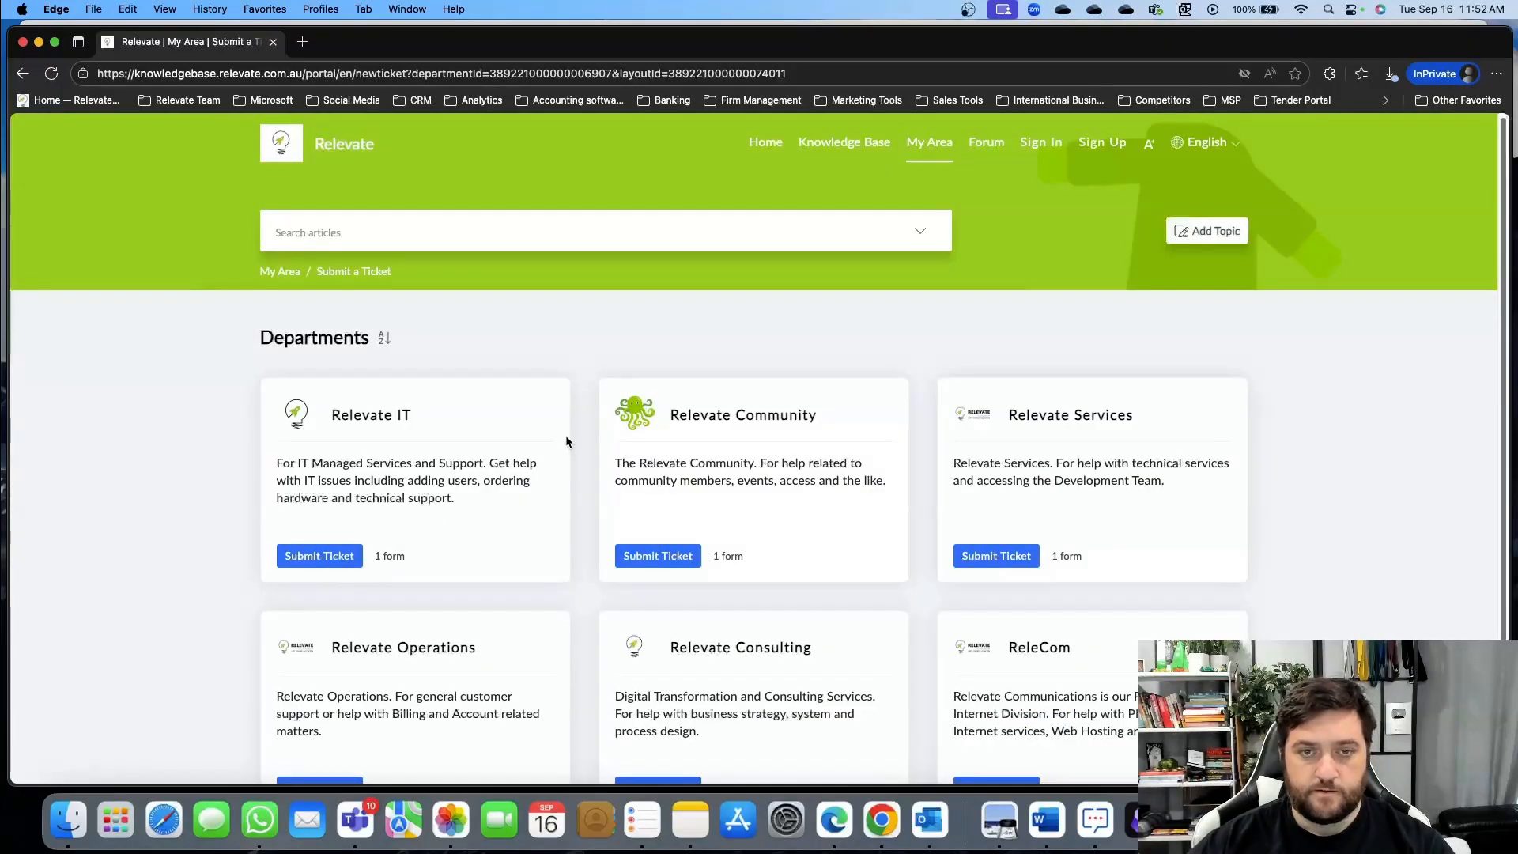
{"action": "scroll", "coordinate": [202, 453], "scroll_direction": "down", "scroll_amount": 5}
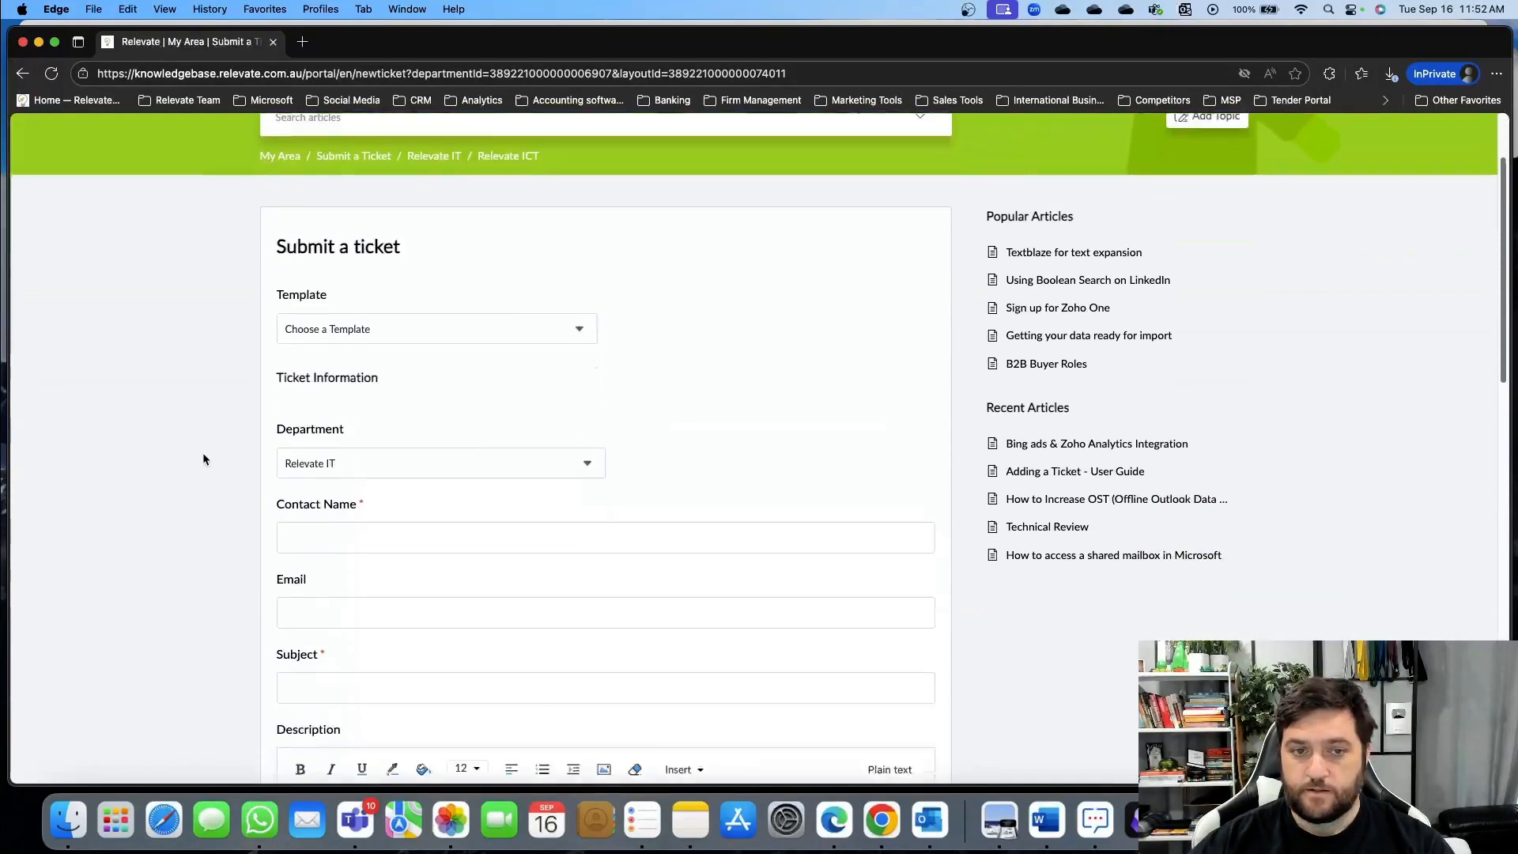
{"action": "scroll", "coordinate": [202, 452], "scroll_direction": "up", "scroll_amount": 3}
{"action": "scroll", "coordinate": [202, 453], "scroll_direction": "up", "scroll_amount": 2}
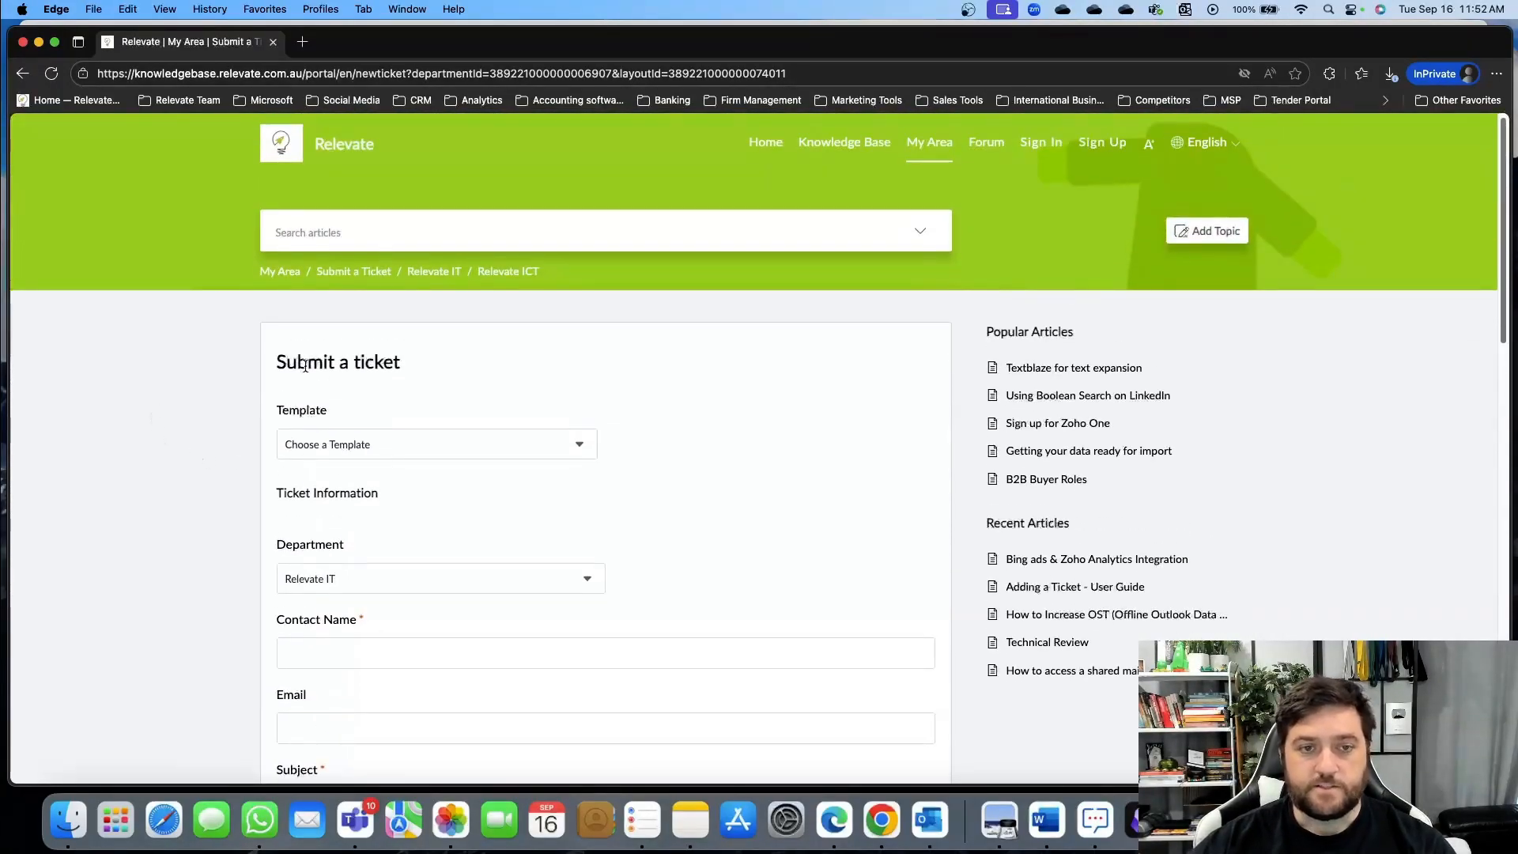
{"action": "left_click", "coordinate": [417, 456]}
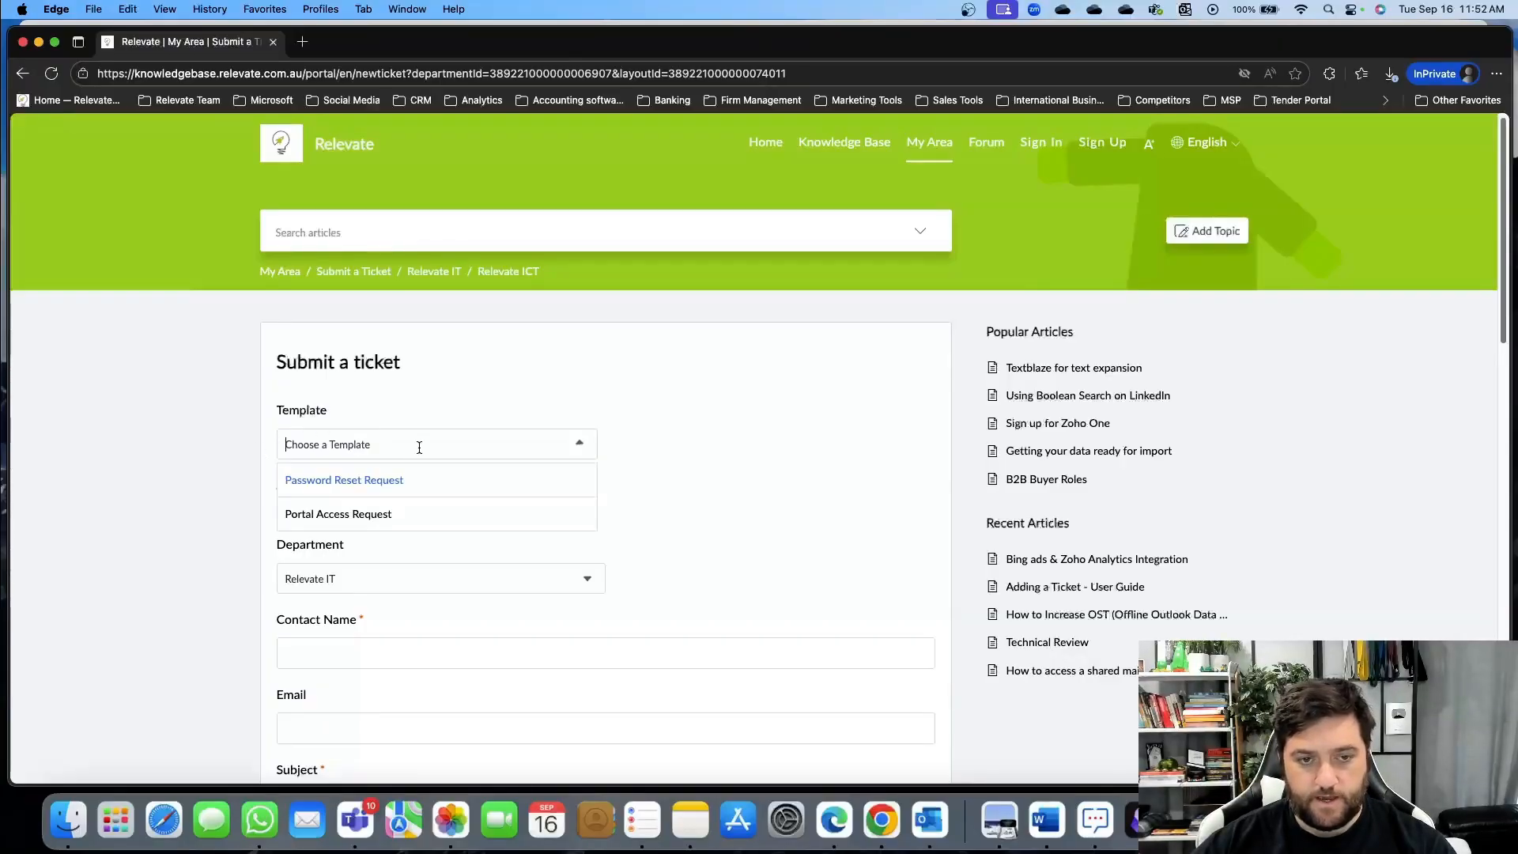
{"action": "left_click", "coordinate": [450, 482]}
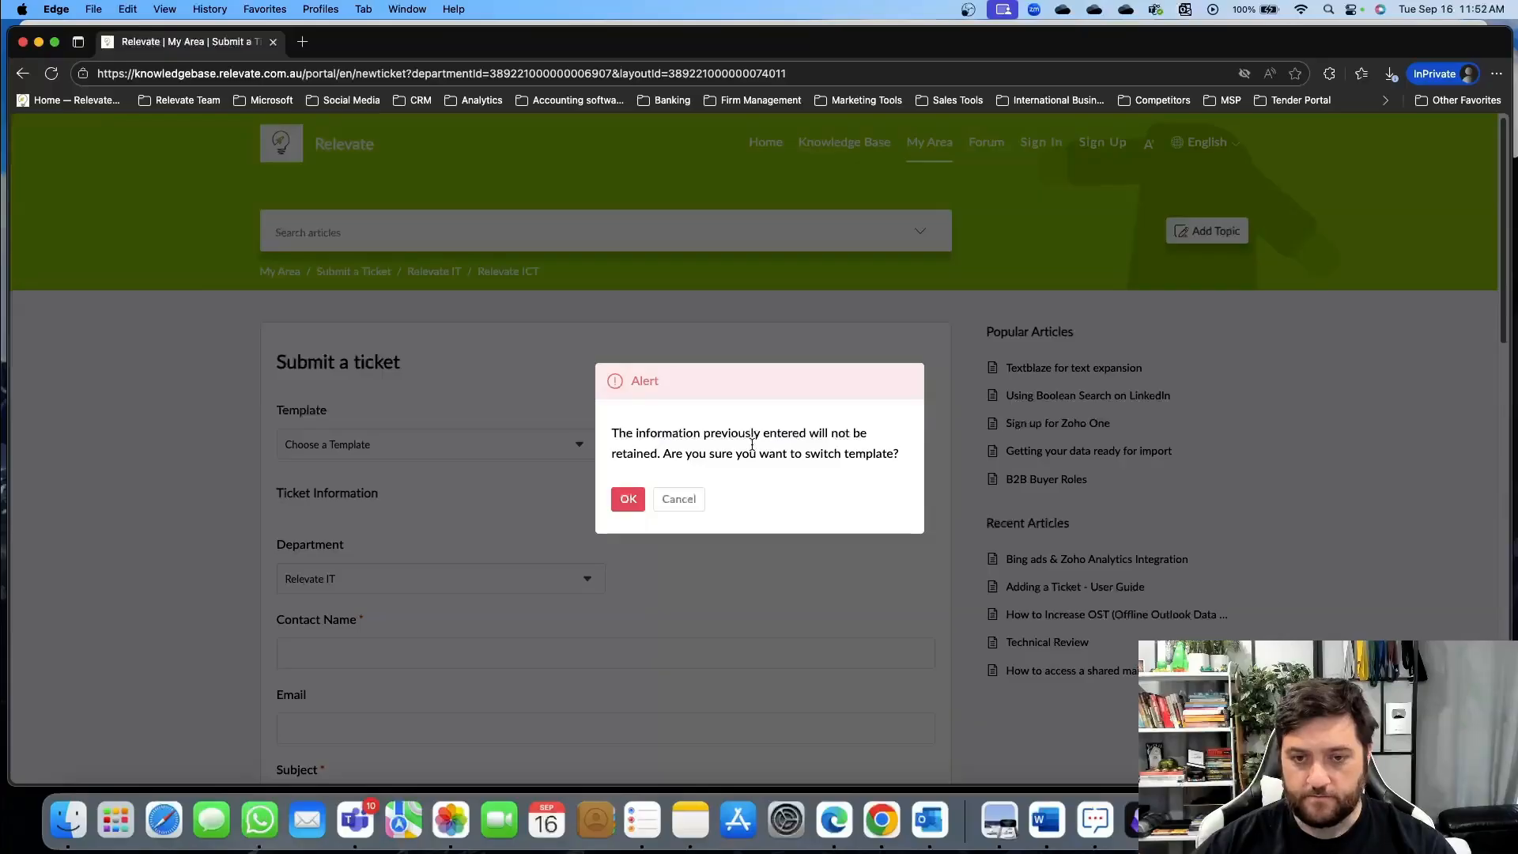
{"action": "left_click", "coordinate": [628, 499]}
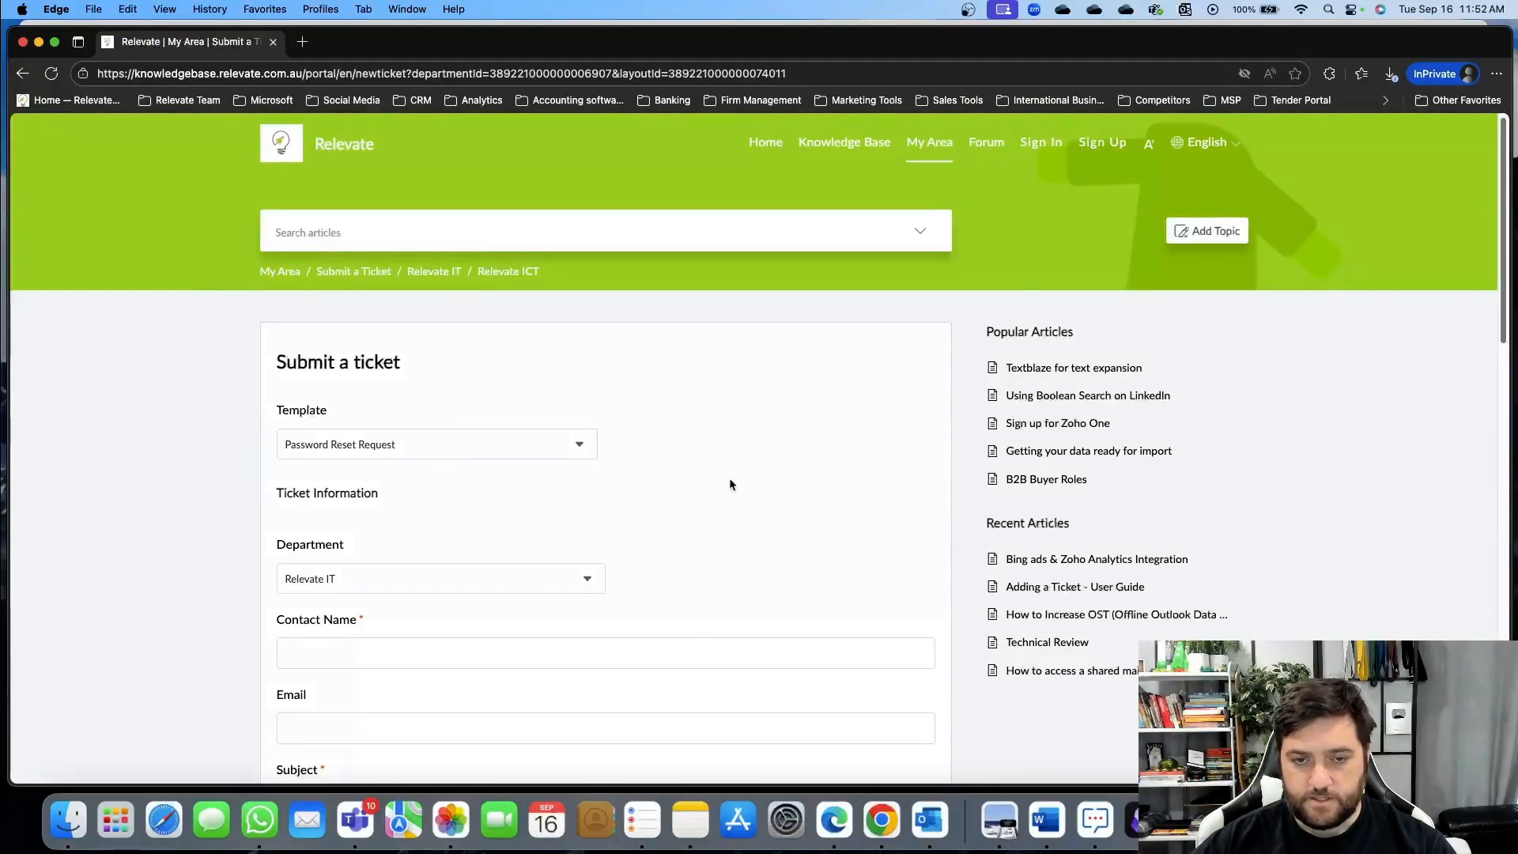
Review the template's subject and description prompts, then view Time Tracking settings
{"action": "scroll", "coordinate": [159, 463], "scroll_direction": "down", "scroll_amount": 3}
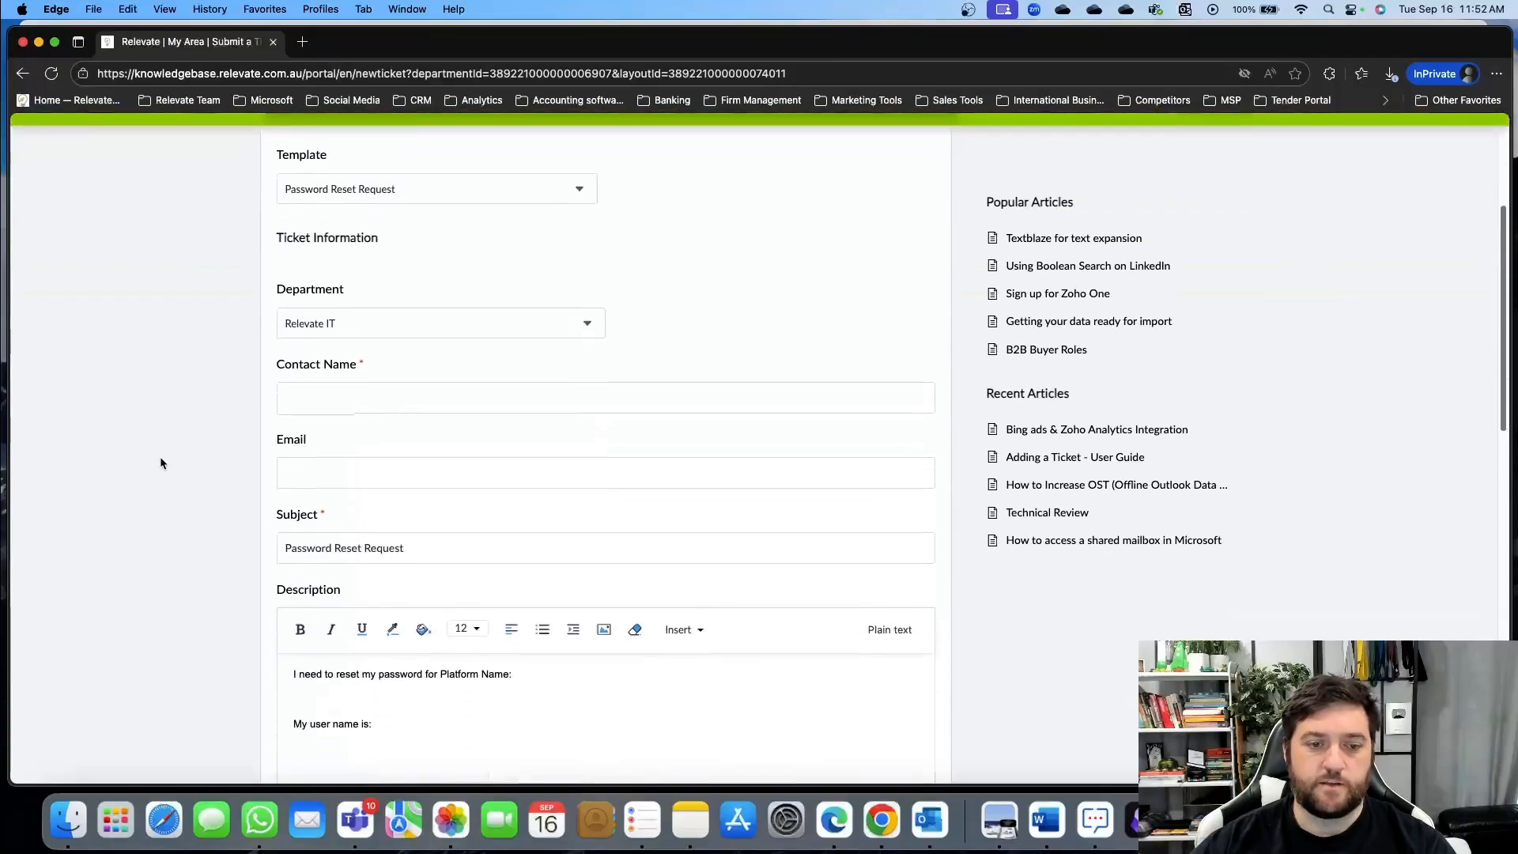
{"action": "scroll", "coordinate": [420, 566], "scroll_direction": "down", "scroll_amount": 3}
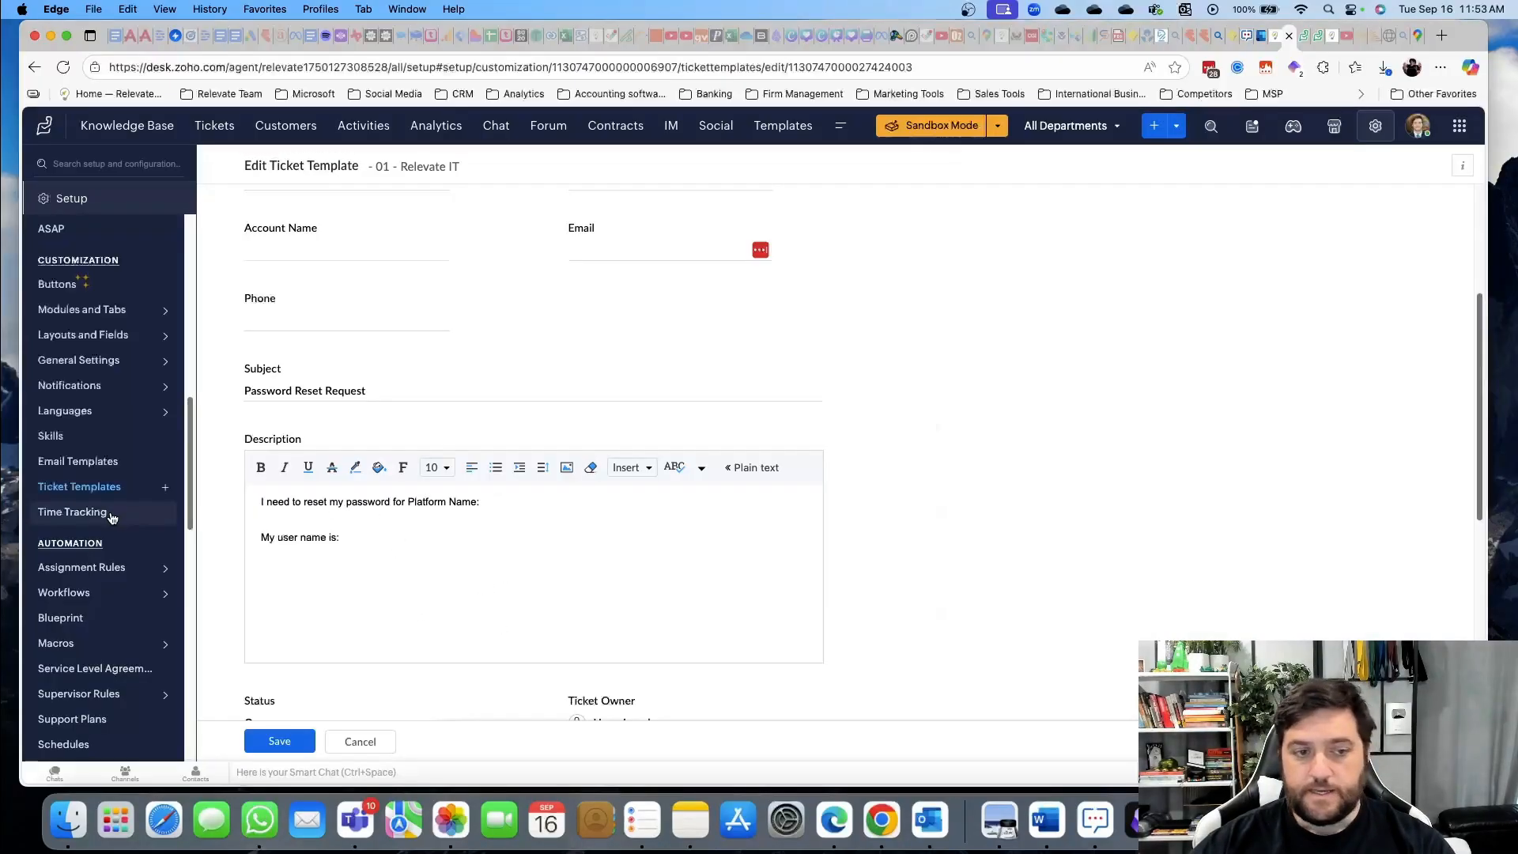
{"action": "left_click", "coordinate": [87, 486]}
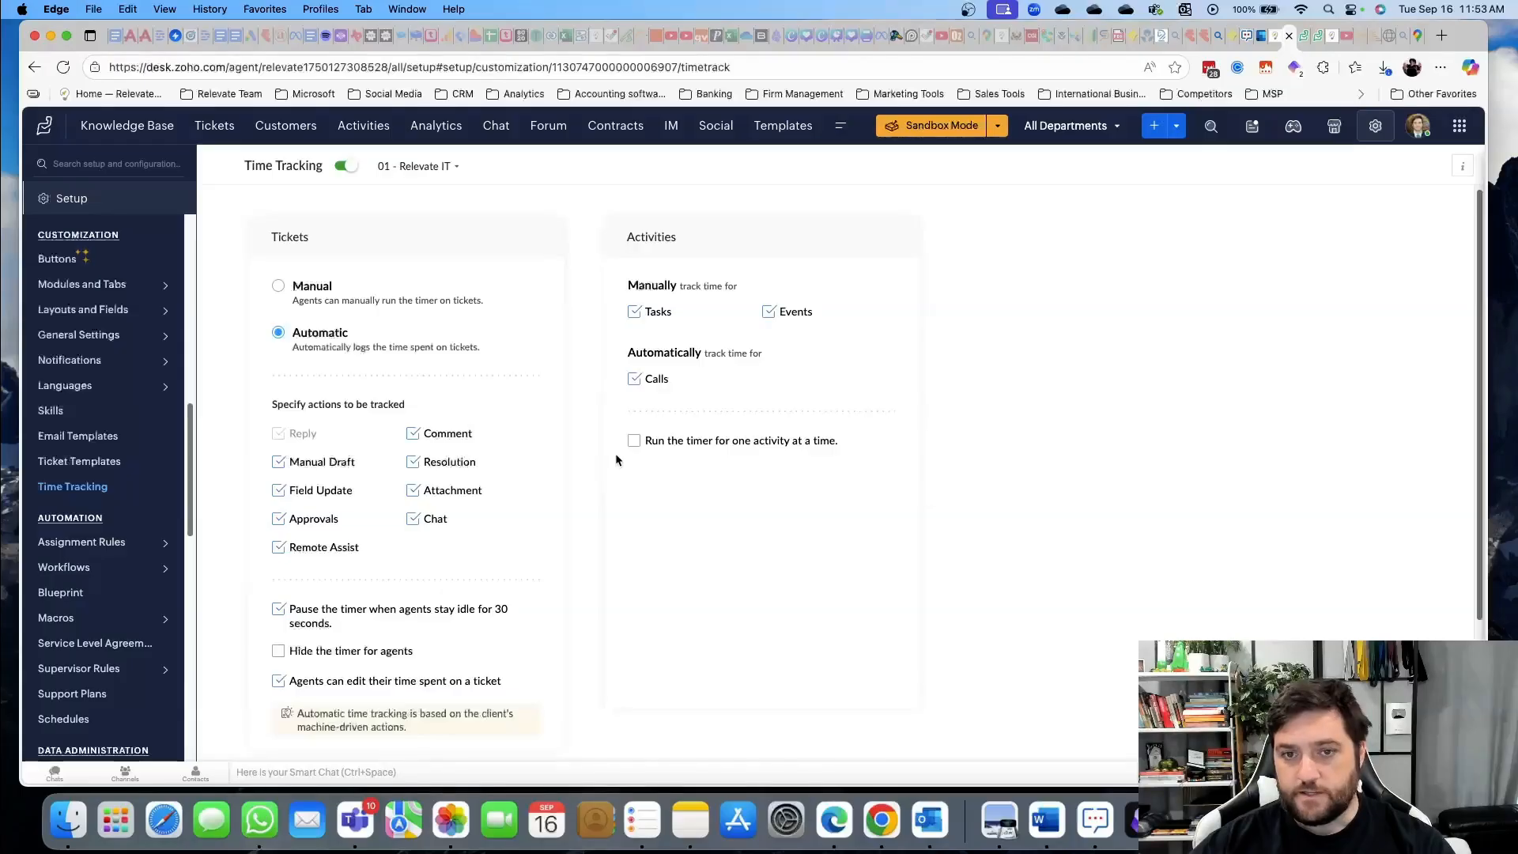
Inspect the Mark spam macro rule and its All Actions filter options
{"action": "scroll", "coordinate": [450, 486], "scroll_direction": "down", "scroll_amount": 1}
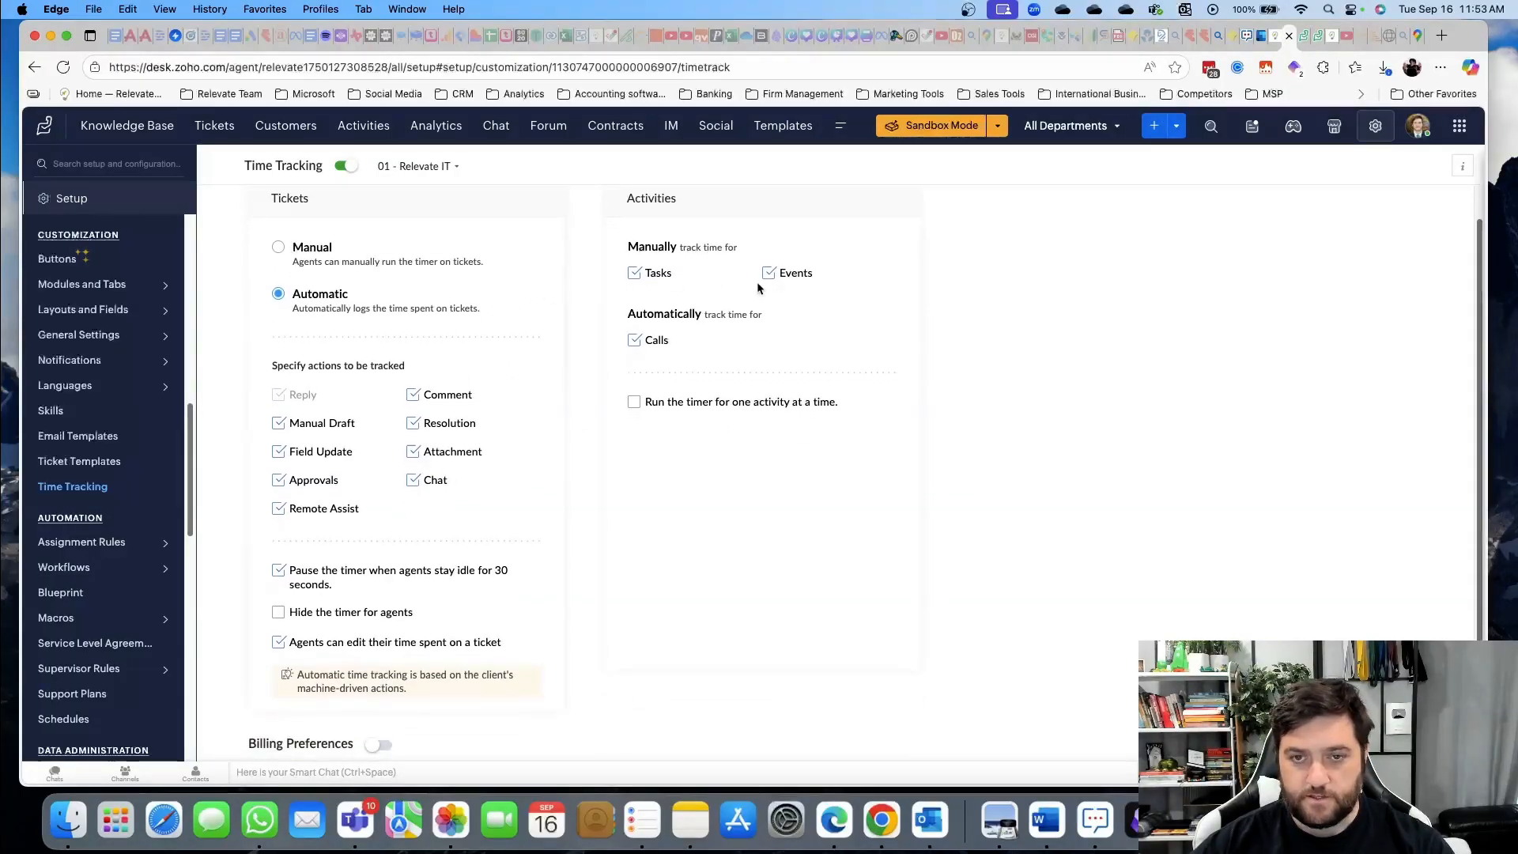
{"action": "scroll", "coordinate": [452, 487], "scroll_direction": "down", "scroll_amount": 3}
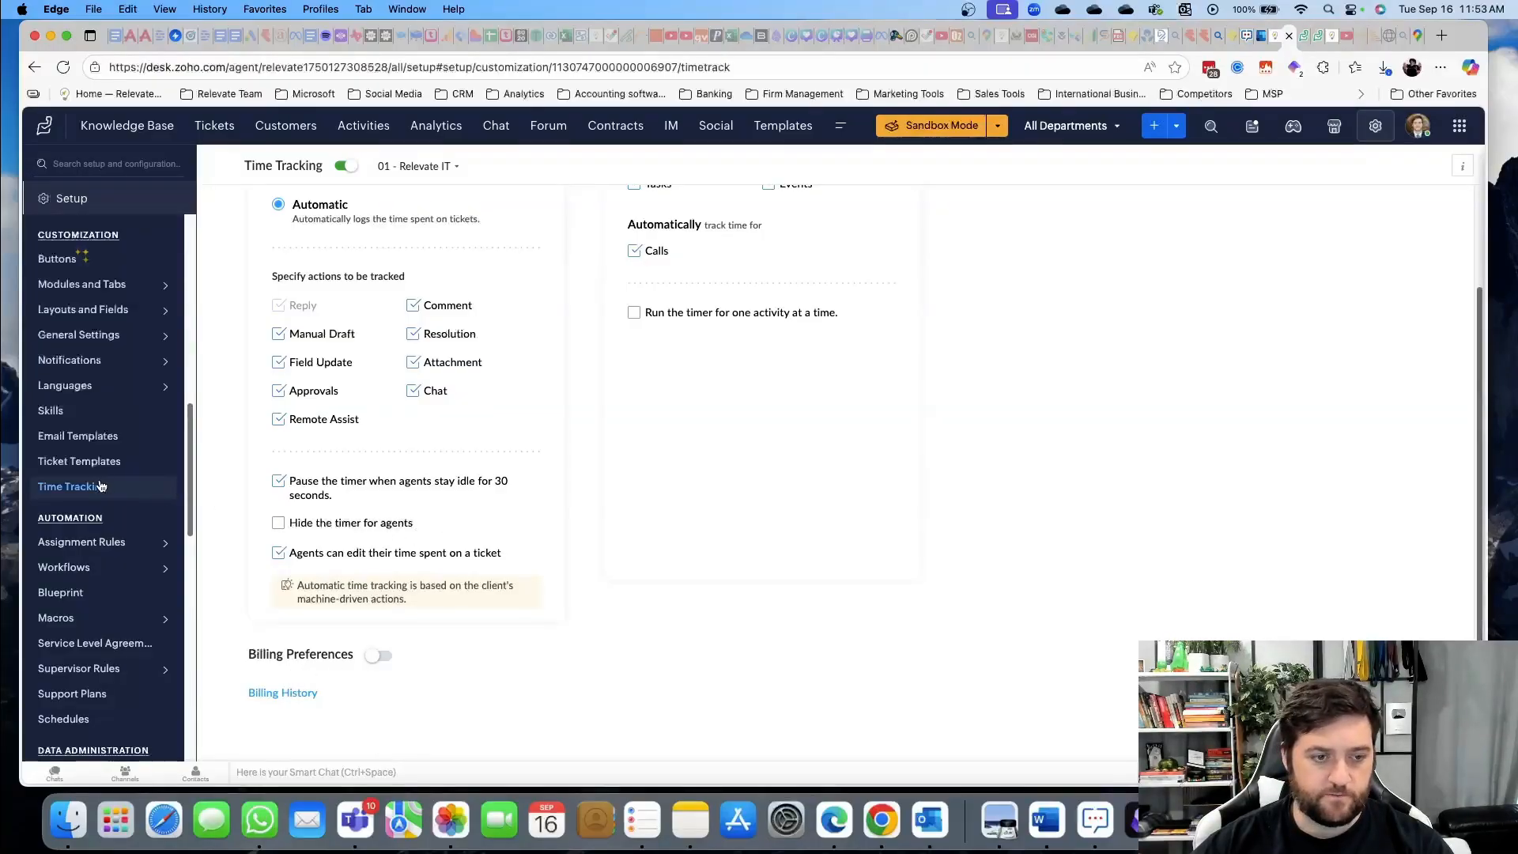
{"action": "left_click", "coordinate": [109, 617]}
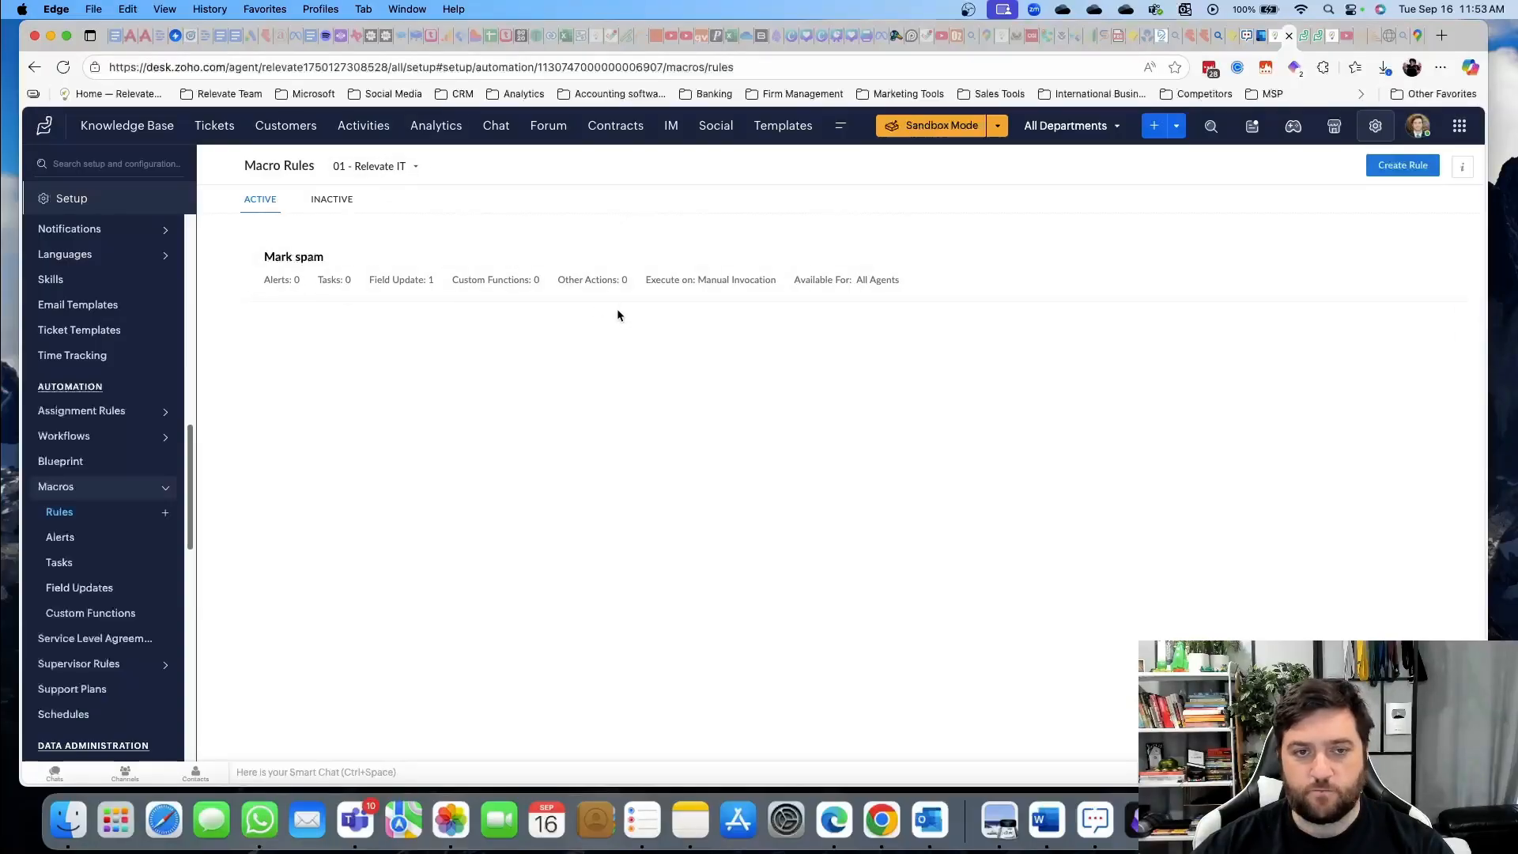
{"action": "left_click", "coordinate": [351, 255]}
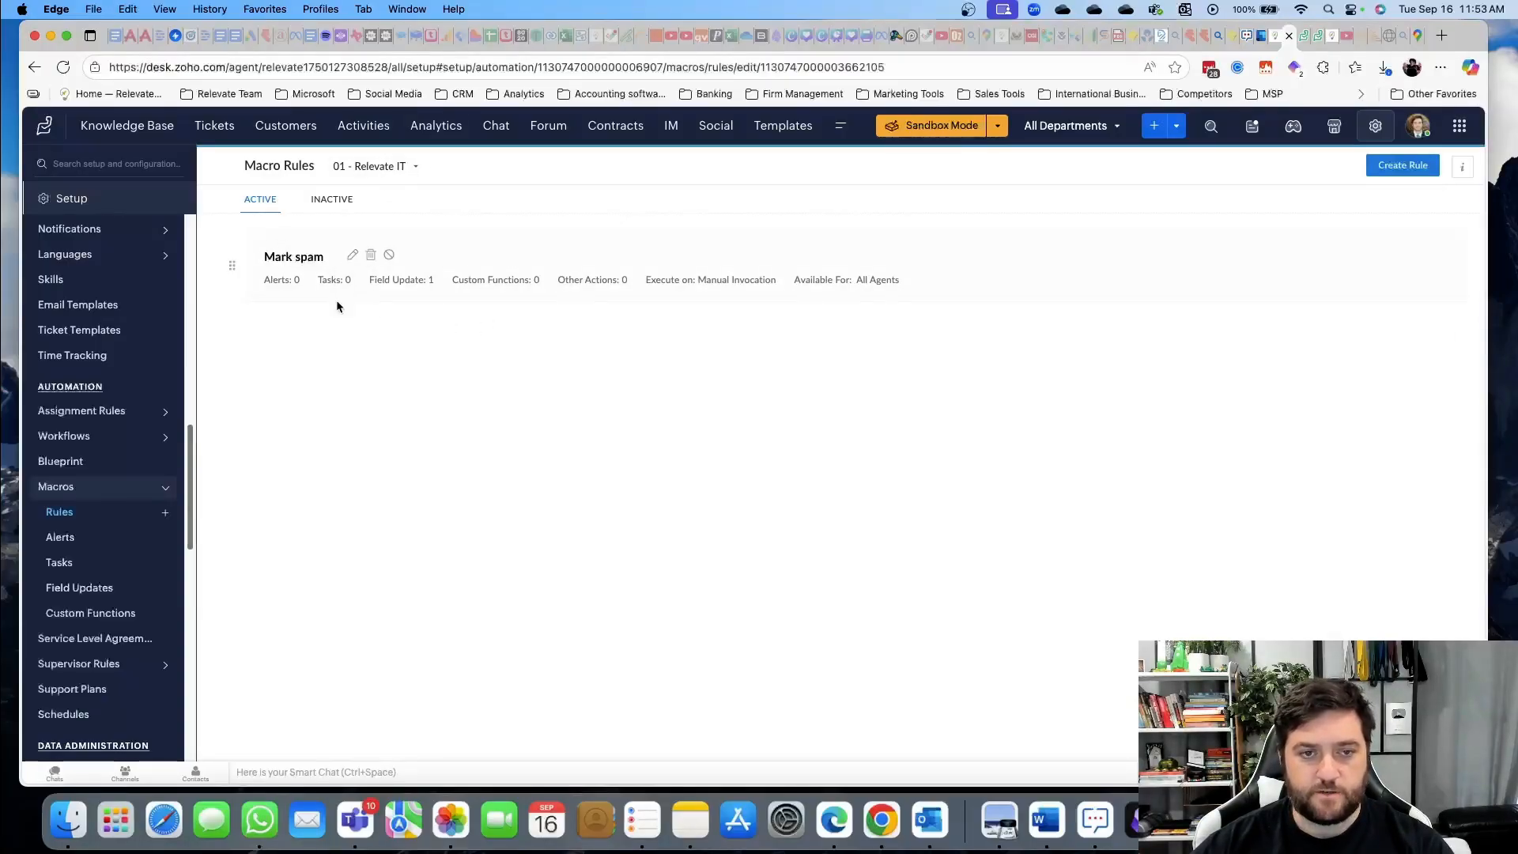
{"action": "scroll", "coordinate": [527, 471], "scroll_direction": "down", "scroll_amount": 3}
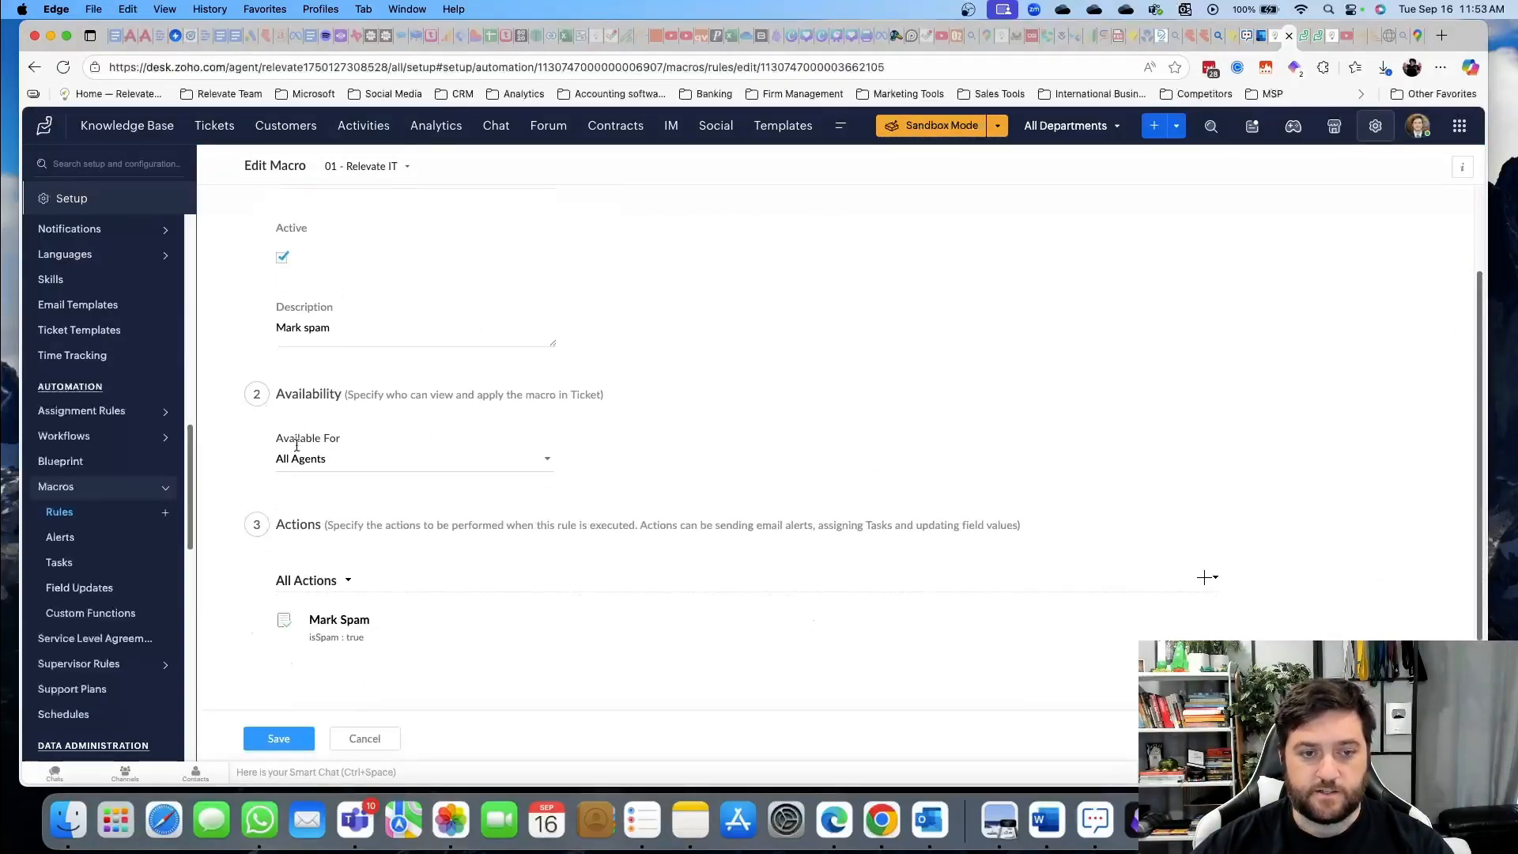
{"action": "scroll", "coordinate": [383, 451], "scroll_direction": "down", "scroll_amount": 2}
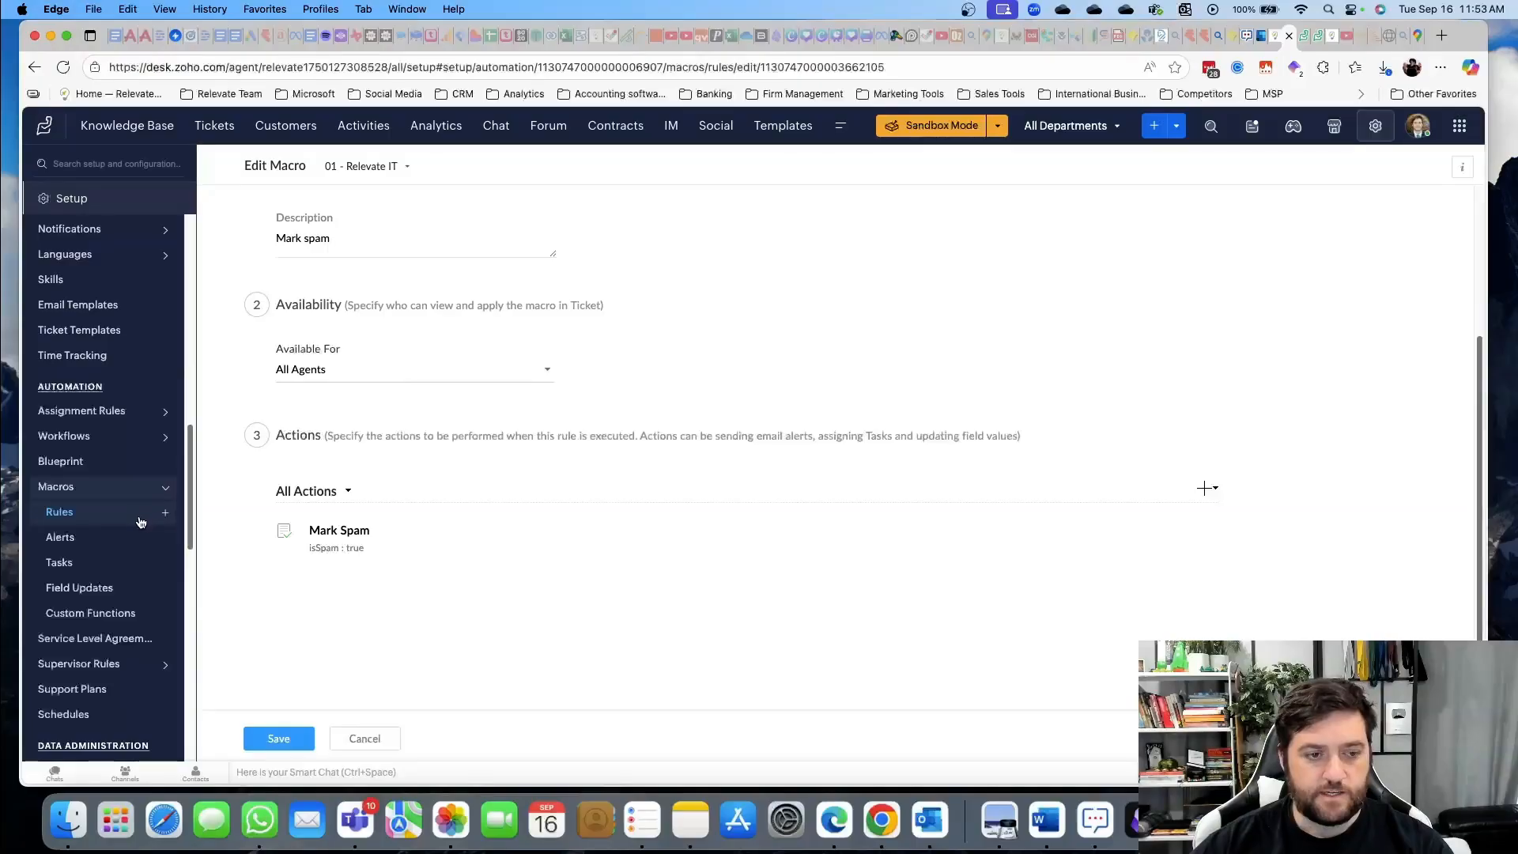
{"action": "left_click", "coordinate": [347, 492]}
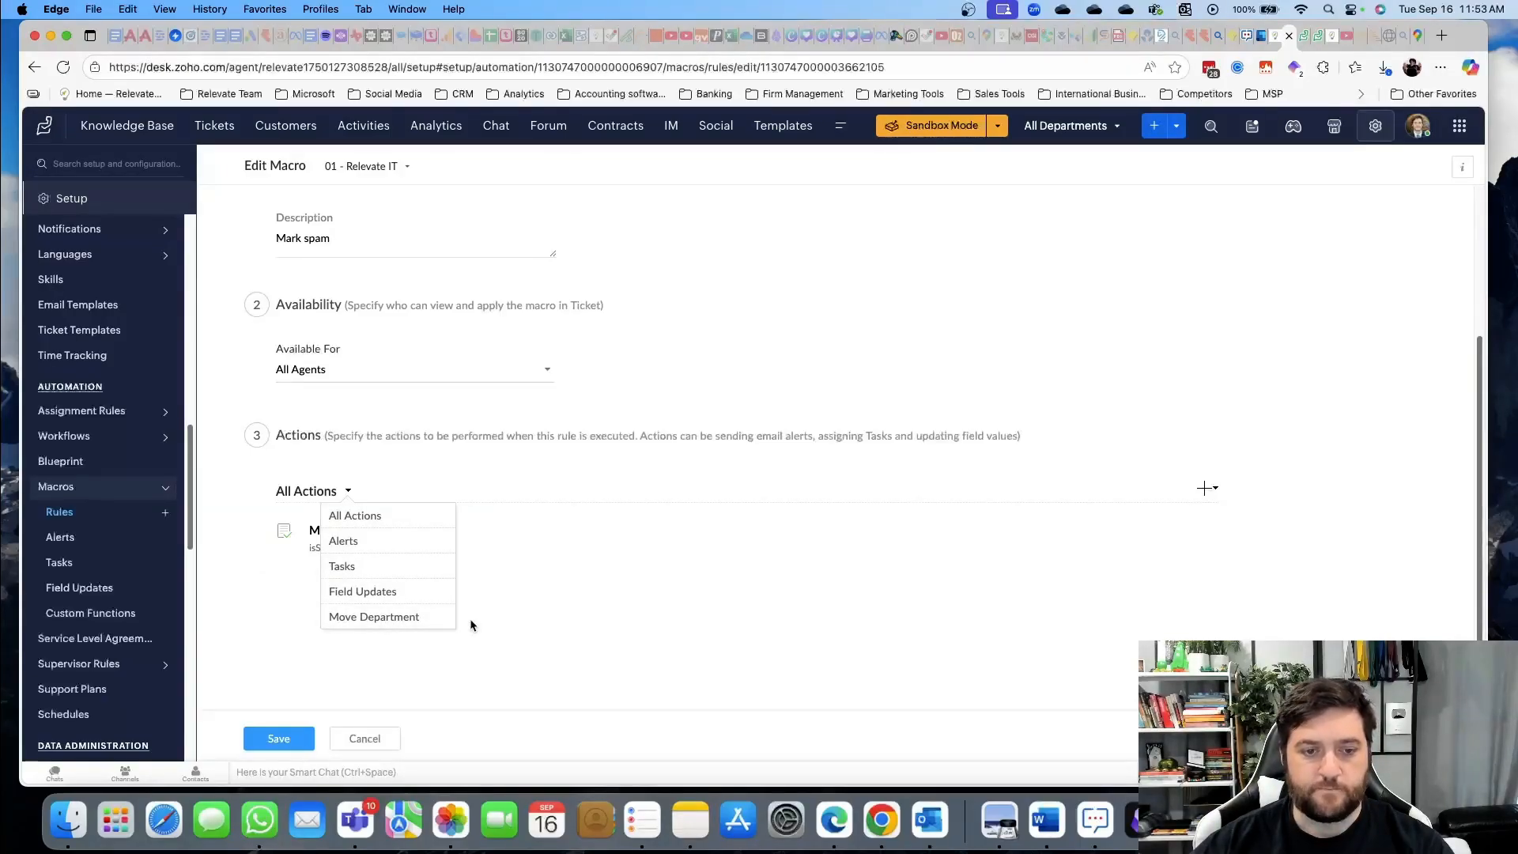
{"action": "left_click", "coordinate": [409, 641]}
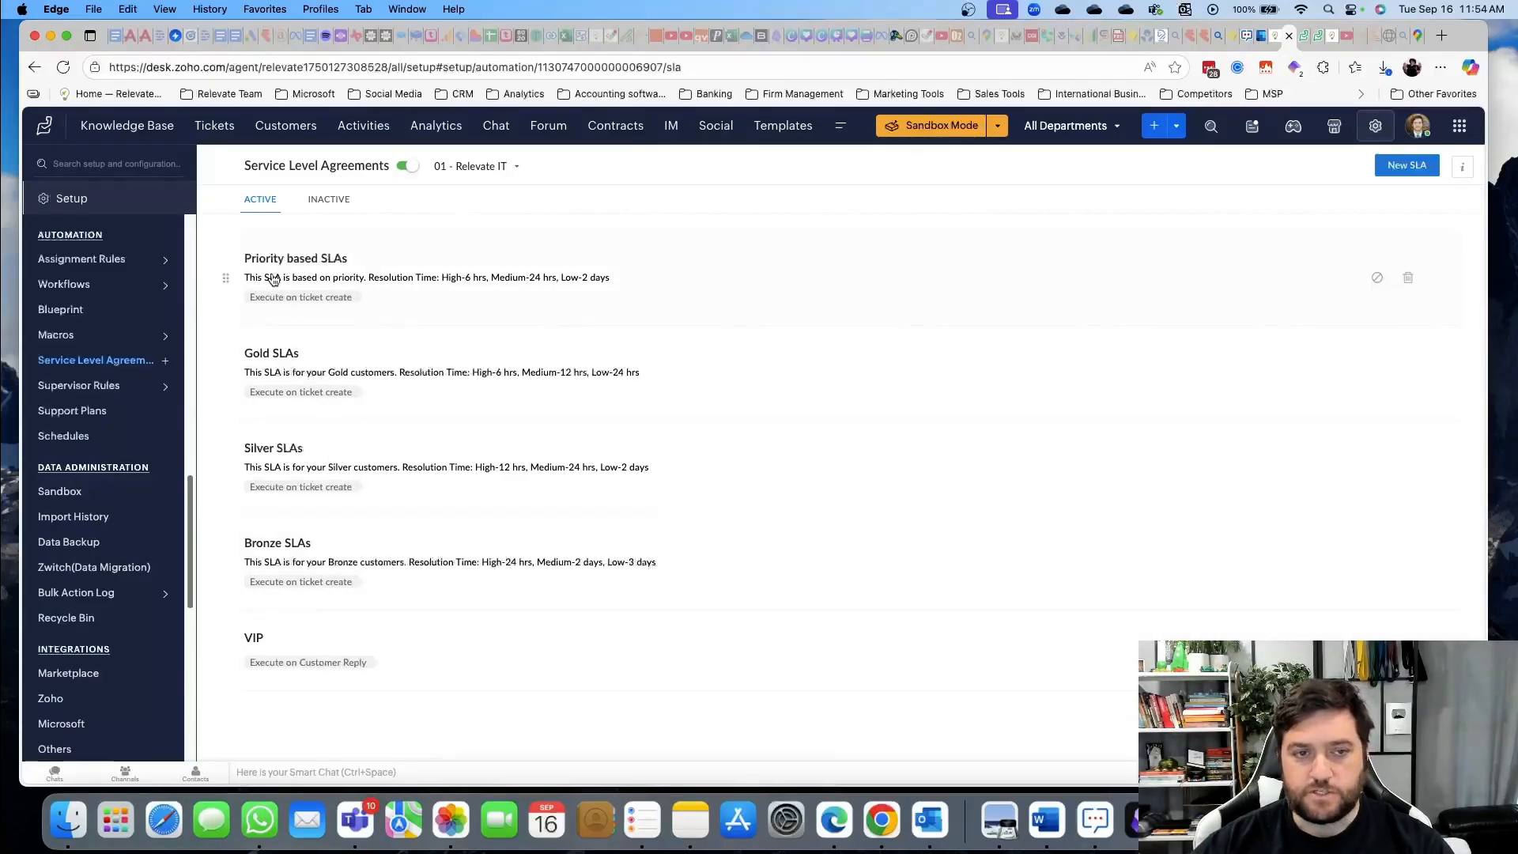
Review the response and resolution targets of the Priority based SLAs
{"action": "left_click", "coordinate": [303, 258]}
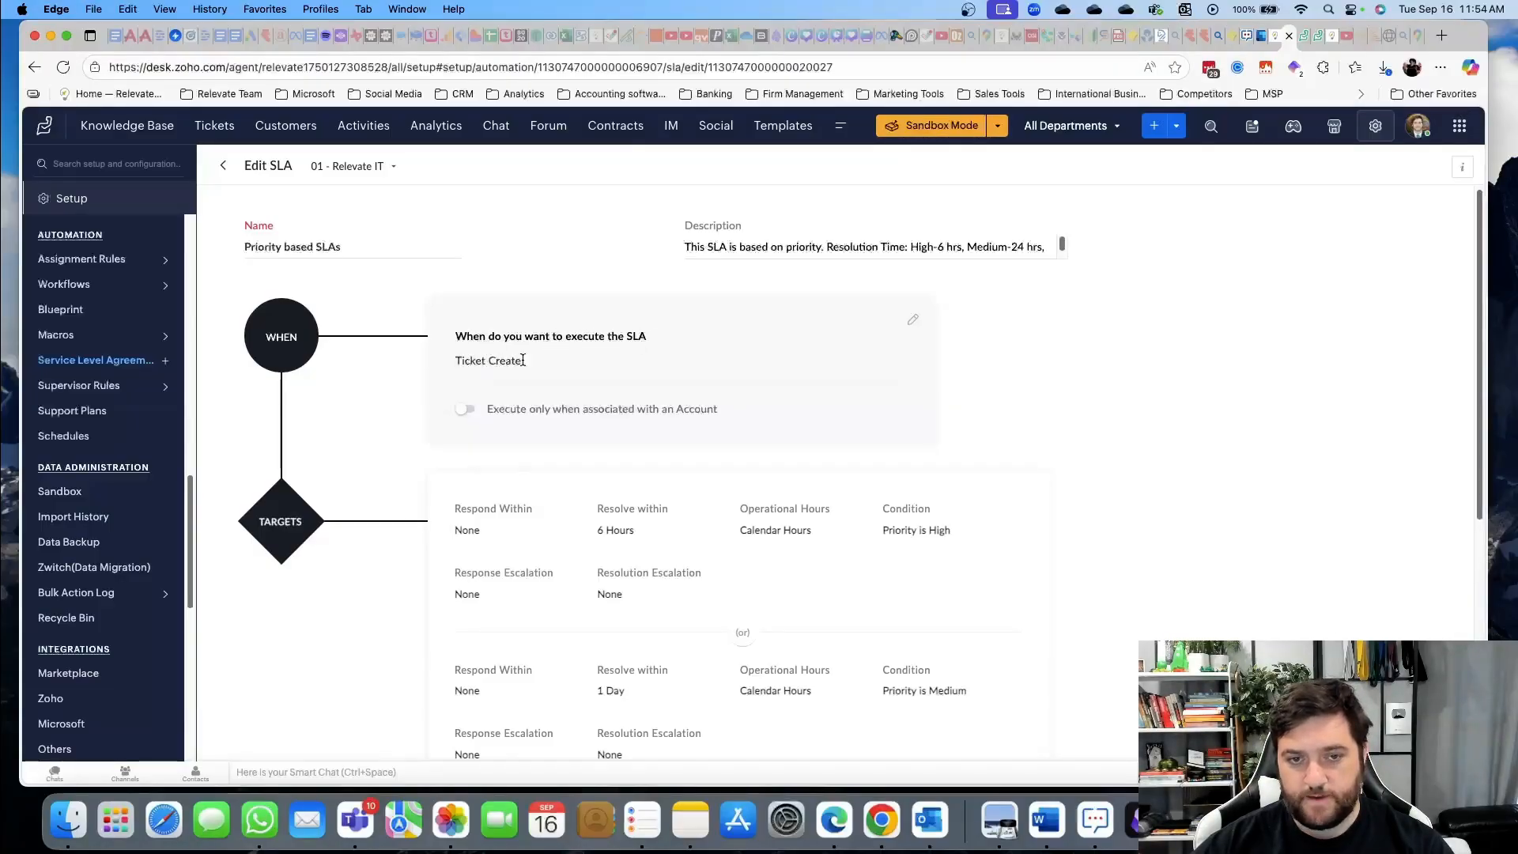
{"action": "scroll", "coordinate": [701, 368], "scroll_direction": "down", "scroll_amount": 2}
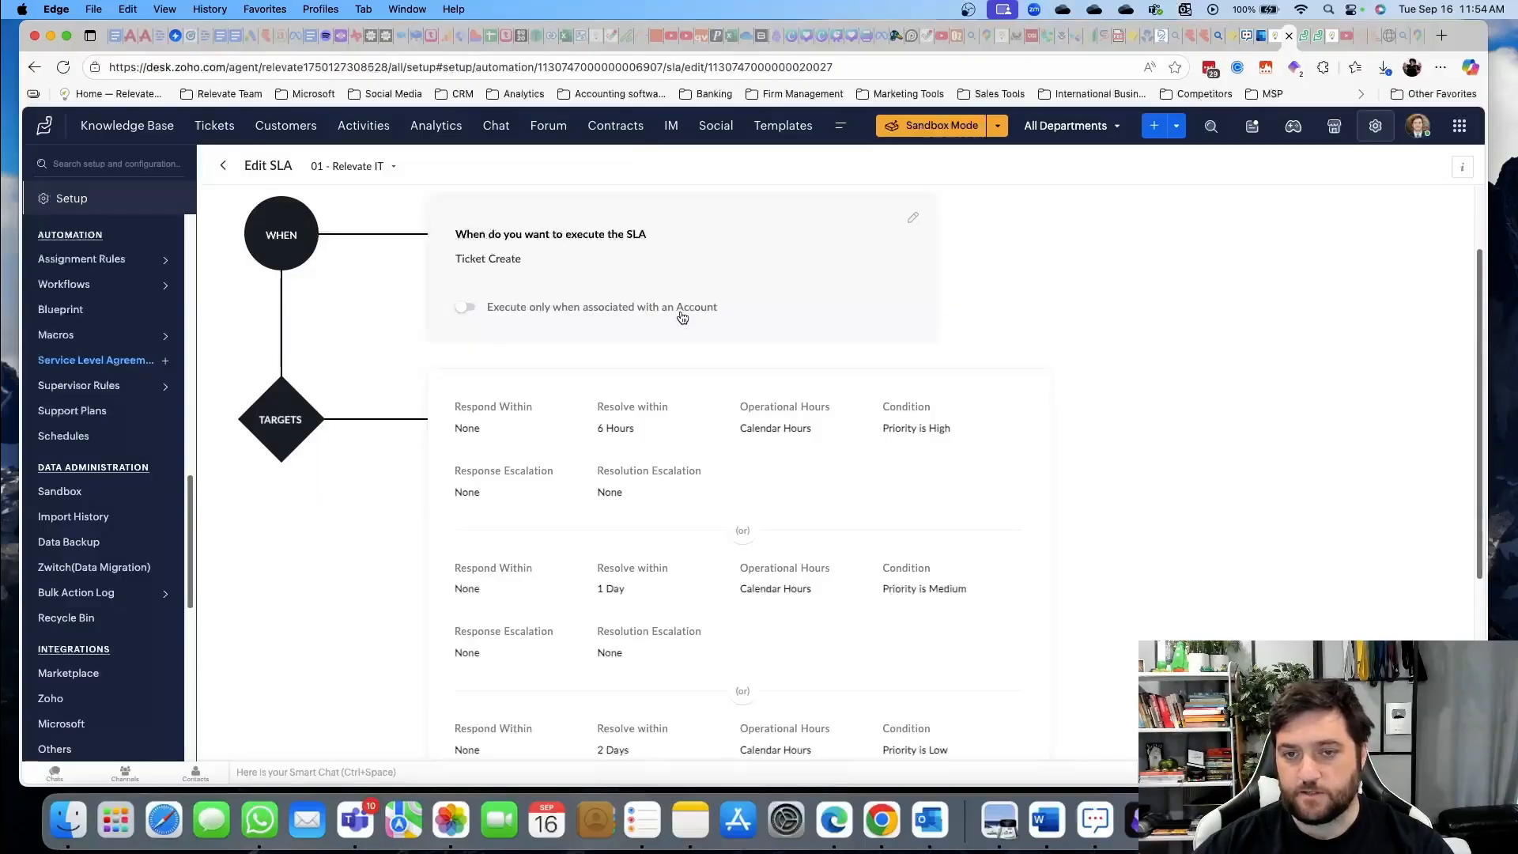
{"action": "scroll", "coordinate": [793, 348], "scroll_direction": "down", "scroll_amount": 3}
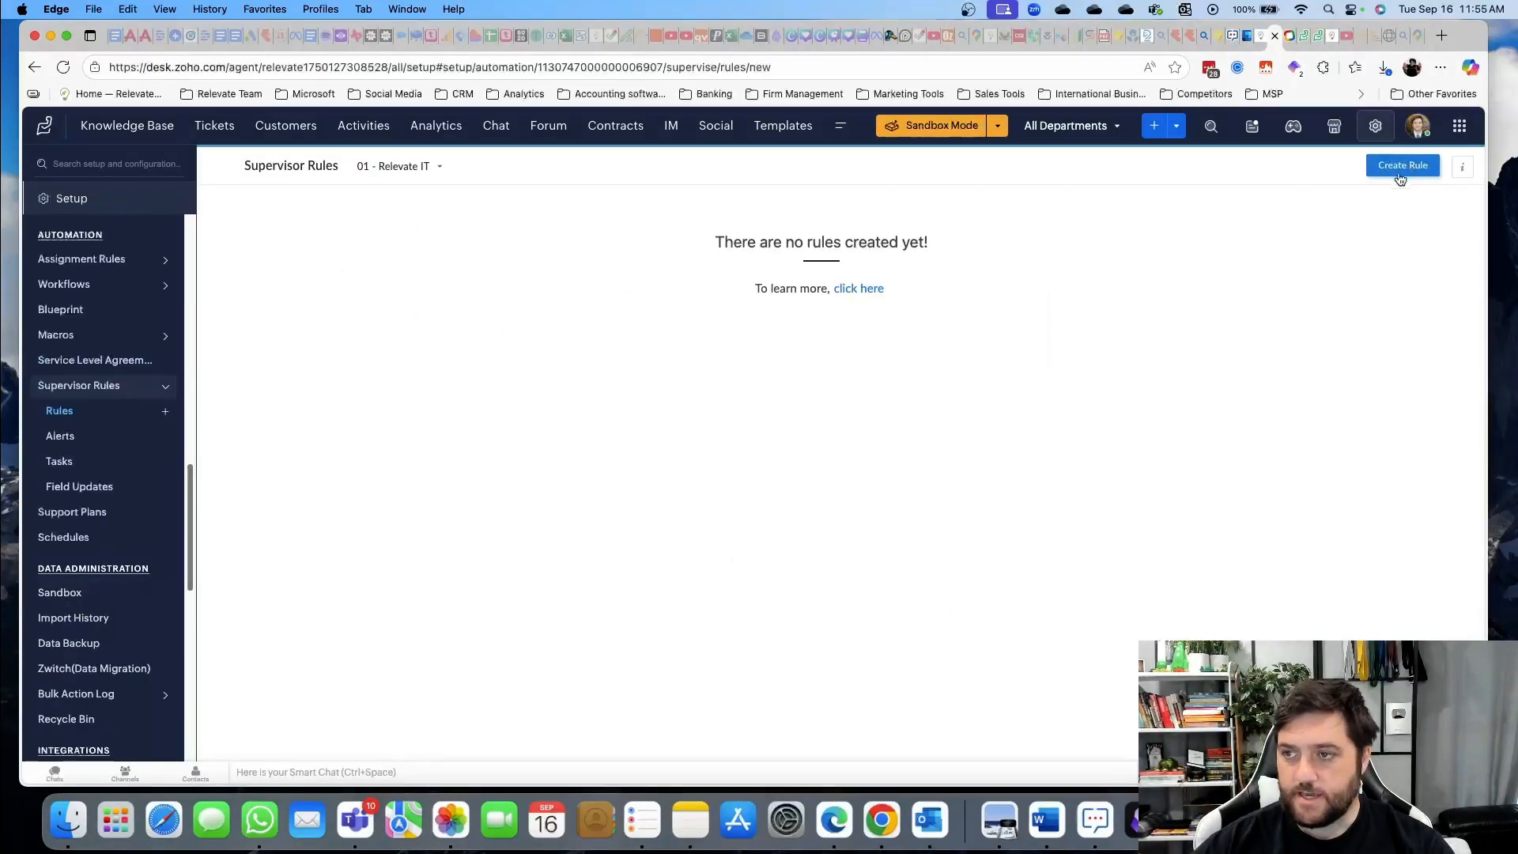
Draft a new supervisor rule, review its criteria fields, then leave for Support Plans
{"action": "left_click", "coordinate": [1403, 167]}
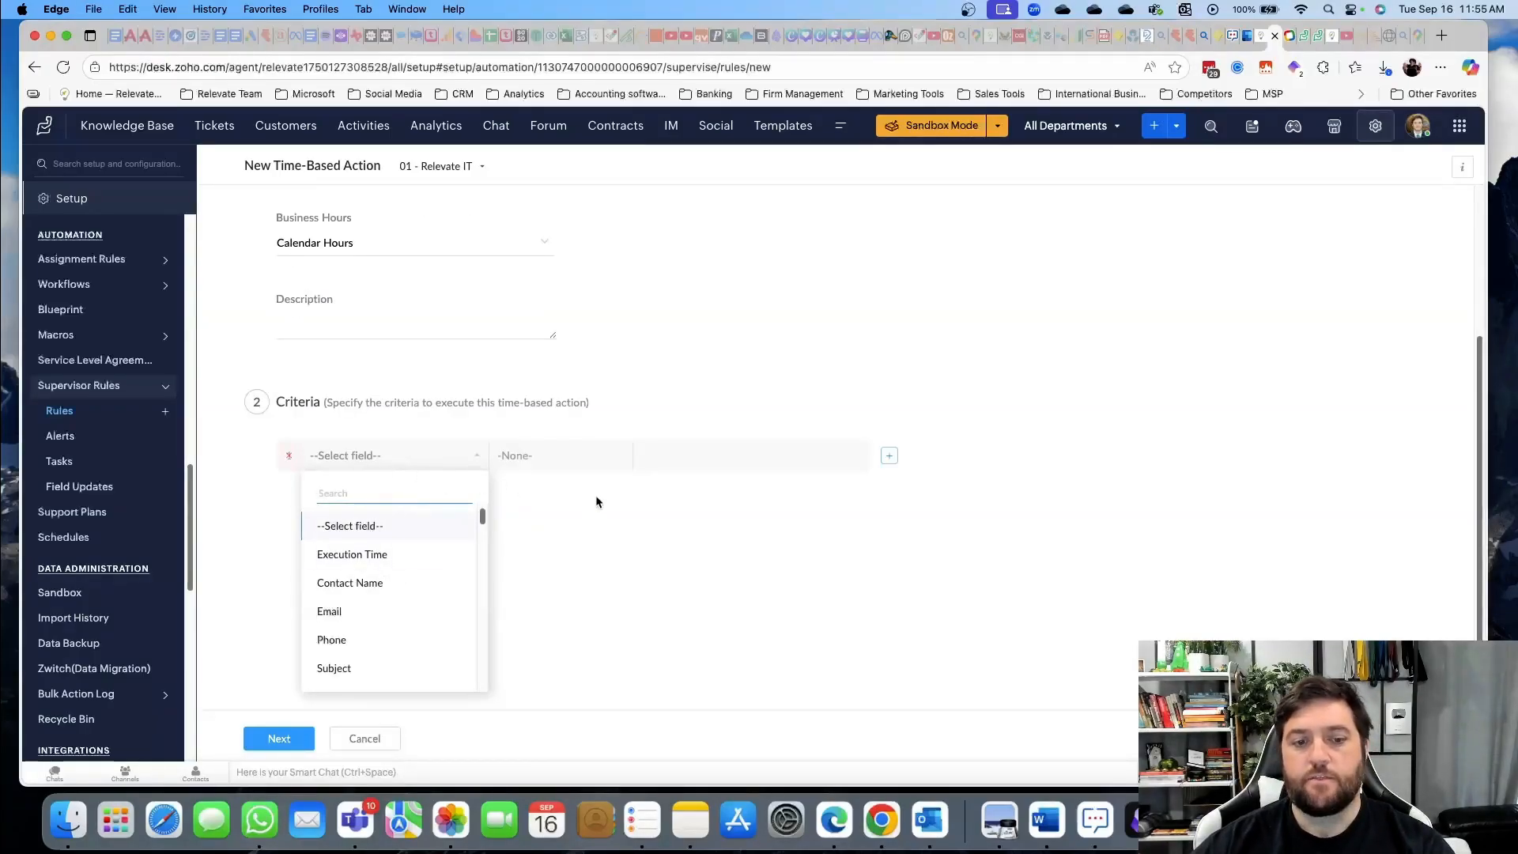
{"action": "scroll", "coordinate": [393, 581], "scroll_direction": "down", "scroll_amount": 4}
{"action": "scroll", "coordinate": [390, 585], "scroll_direction": "up", "scroll_amount": 4}
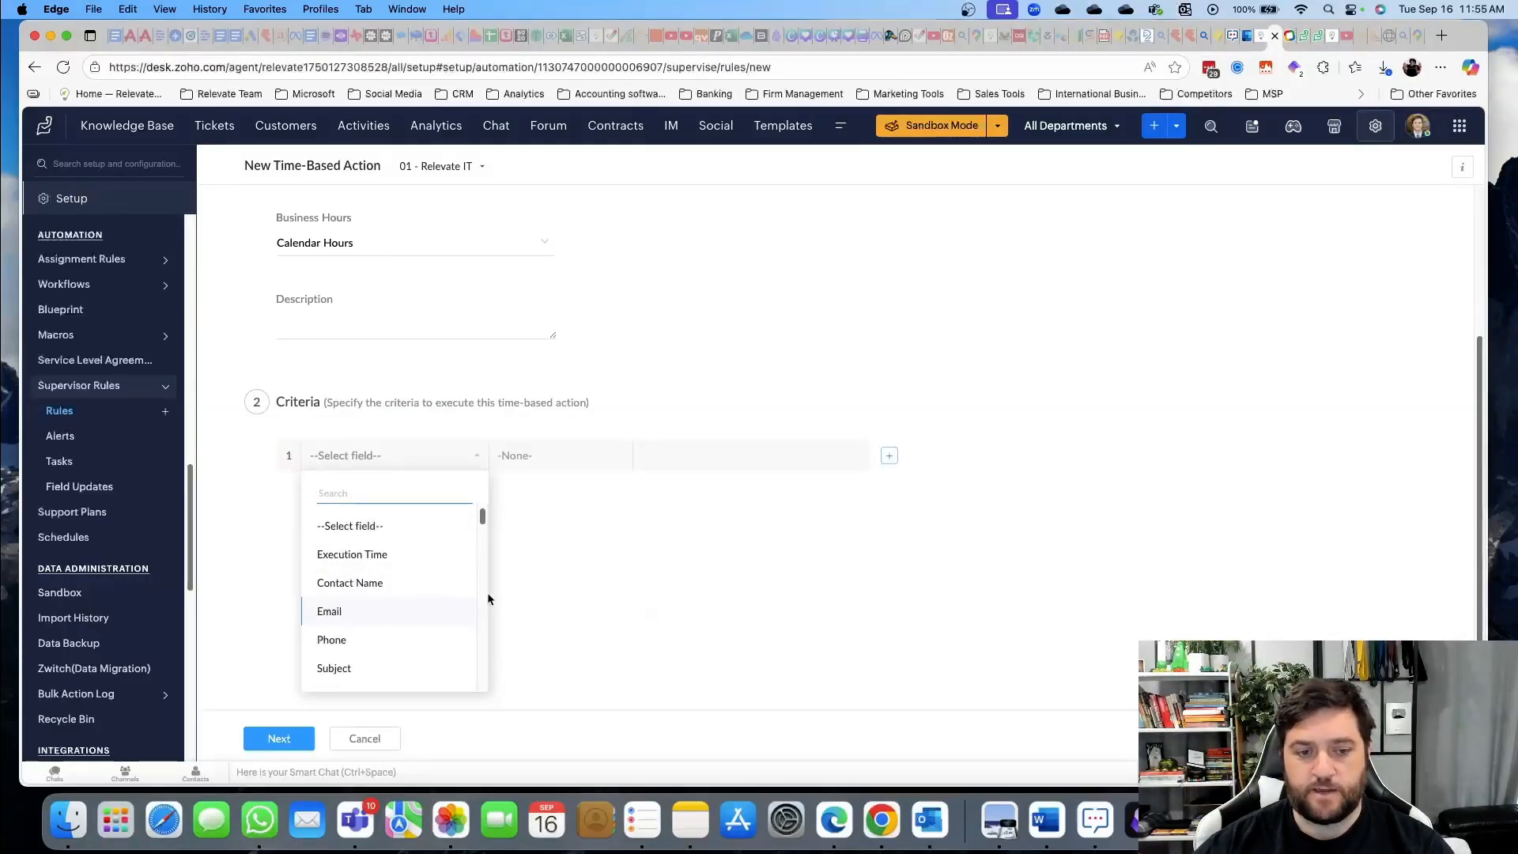
{"action": "scroll", "coordinate": [403, 600], "scroll_direction": "down", "scroll_amount": 3}
{"action": "scroll", "coordinate": [497, 603], "scroll_direction": "up", "scroll_amount": 3}
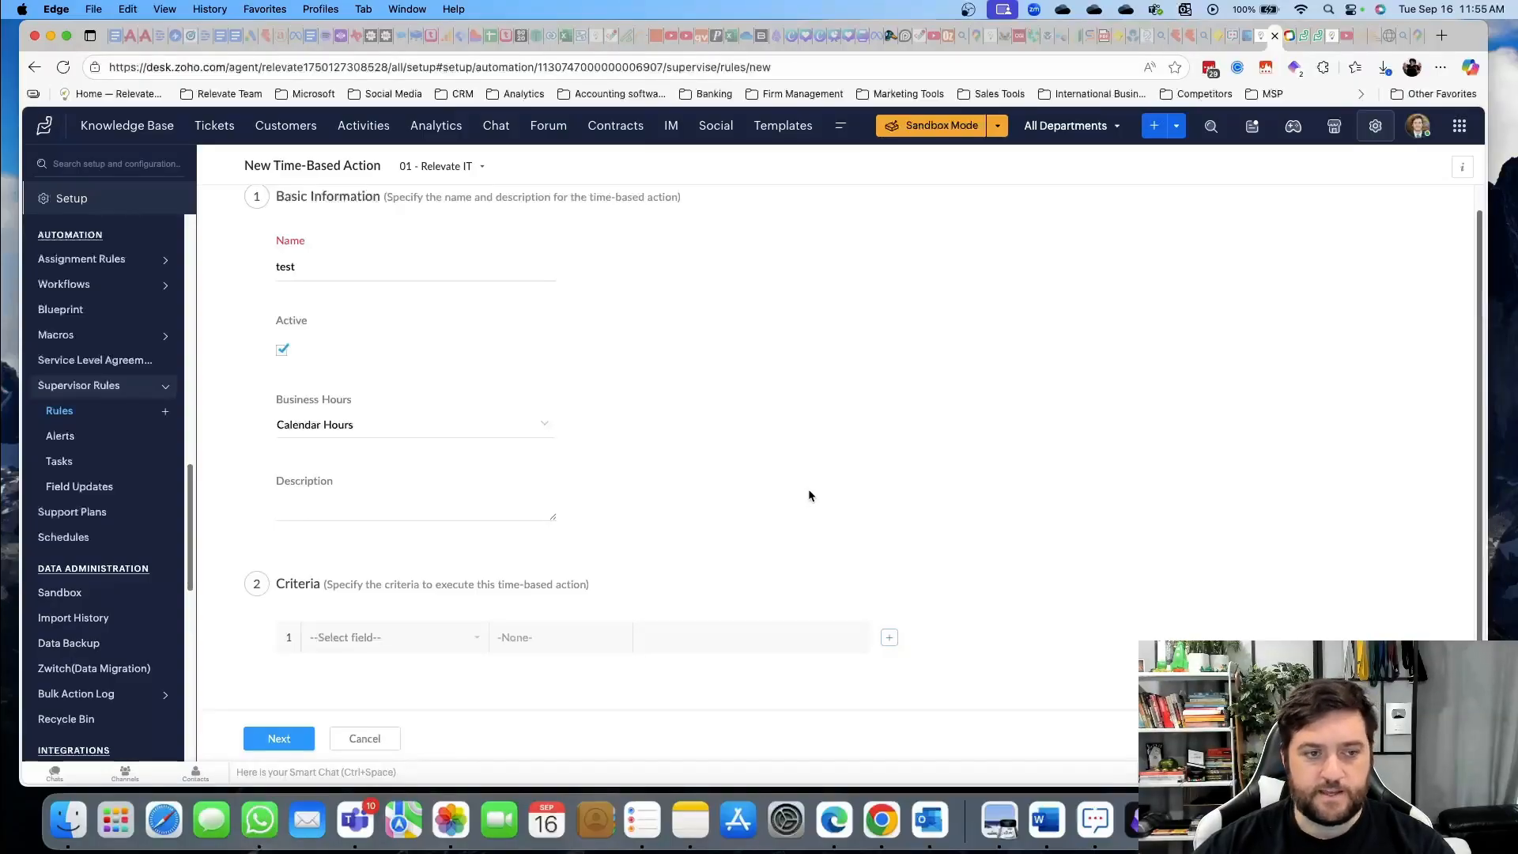
{"action": "left_click", "coordinate": [72, 511]}
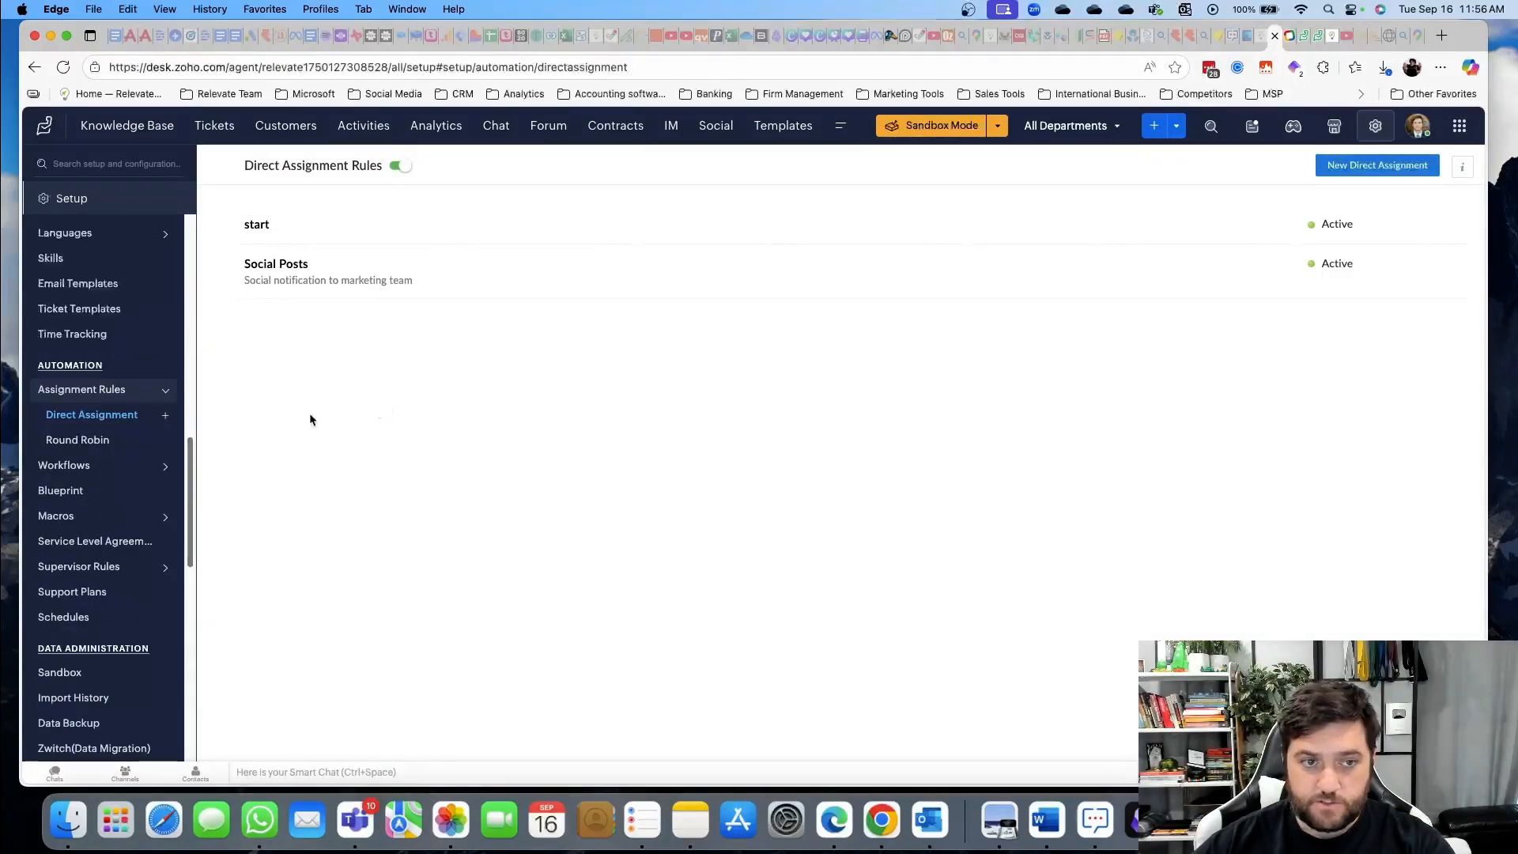
View the Round Robin assignment rules, then the Workflow Rules list
{"action": "mouse_move", "coordinate": [307, 274]}
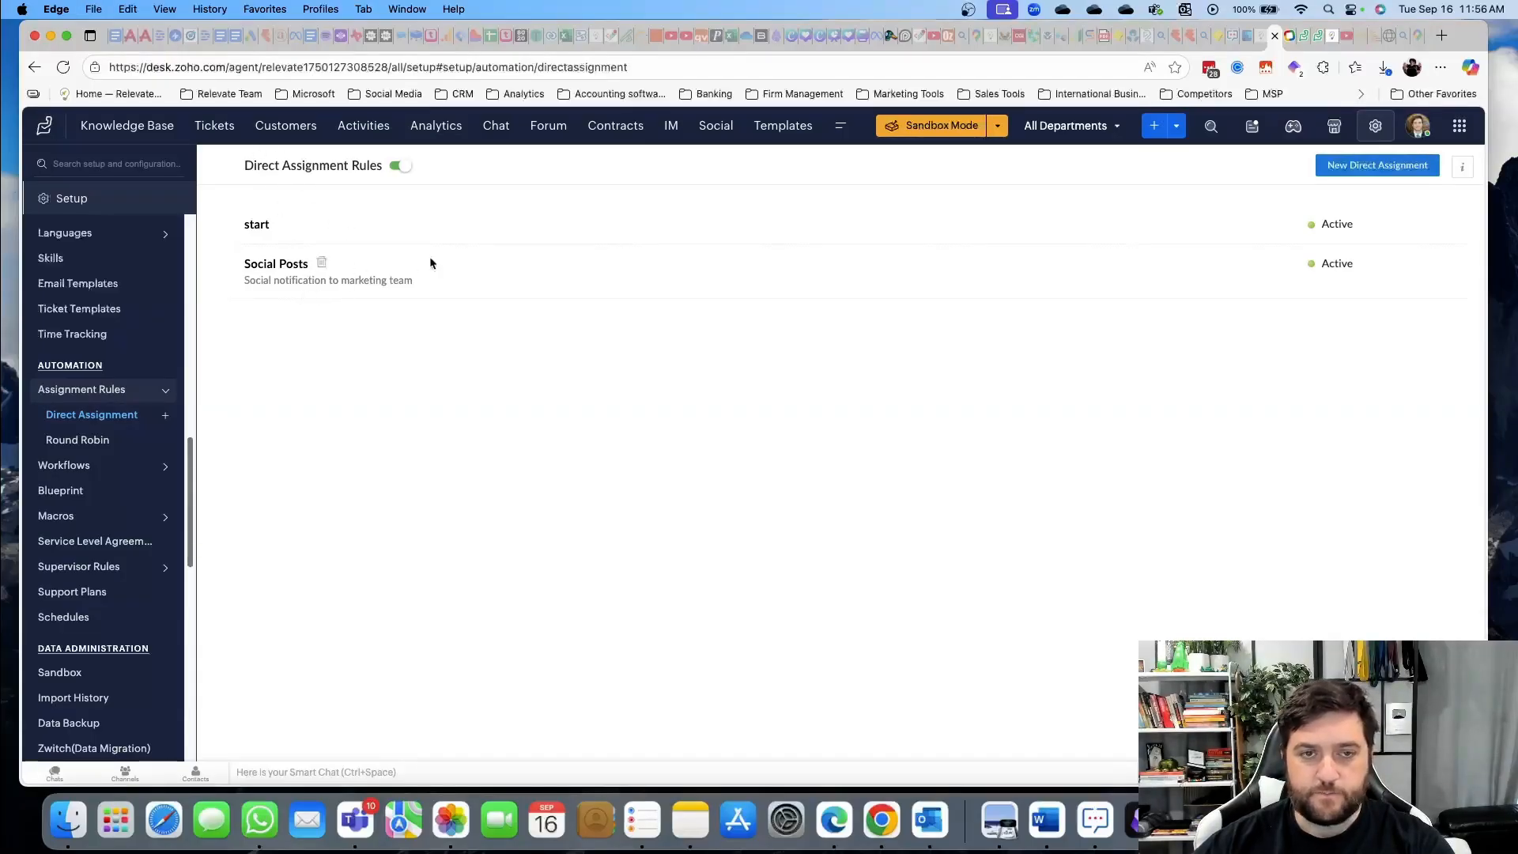
{"action": "mouse_move", "coordinate": [531, 224]}
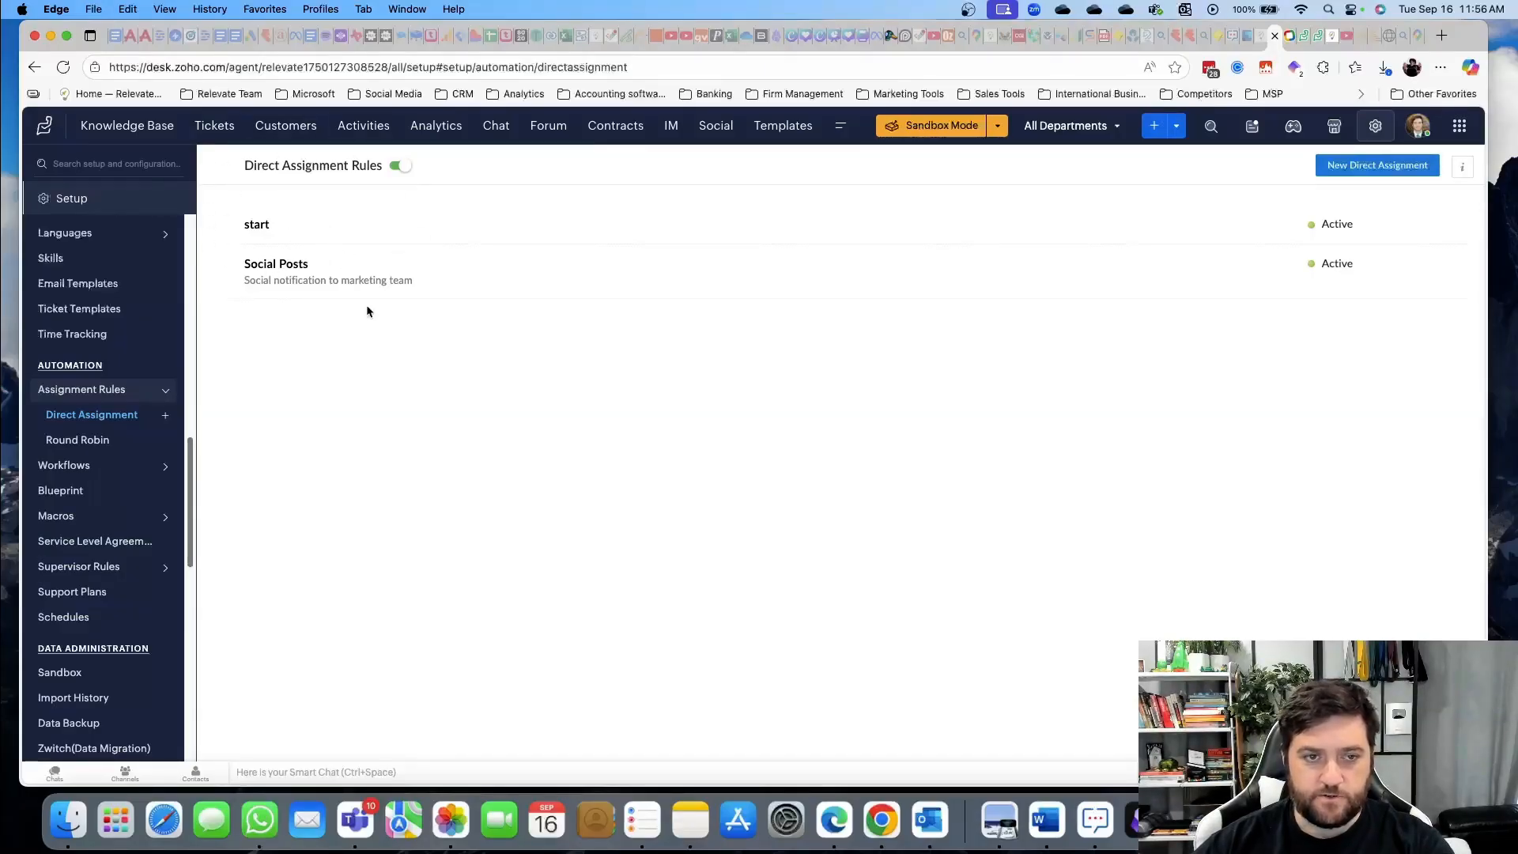
{"action": "left_click", "coordinate": [119, 441]}
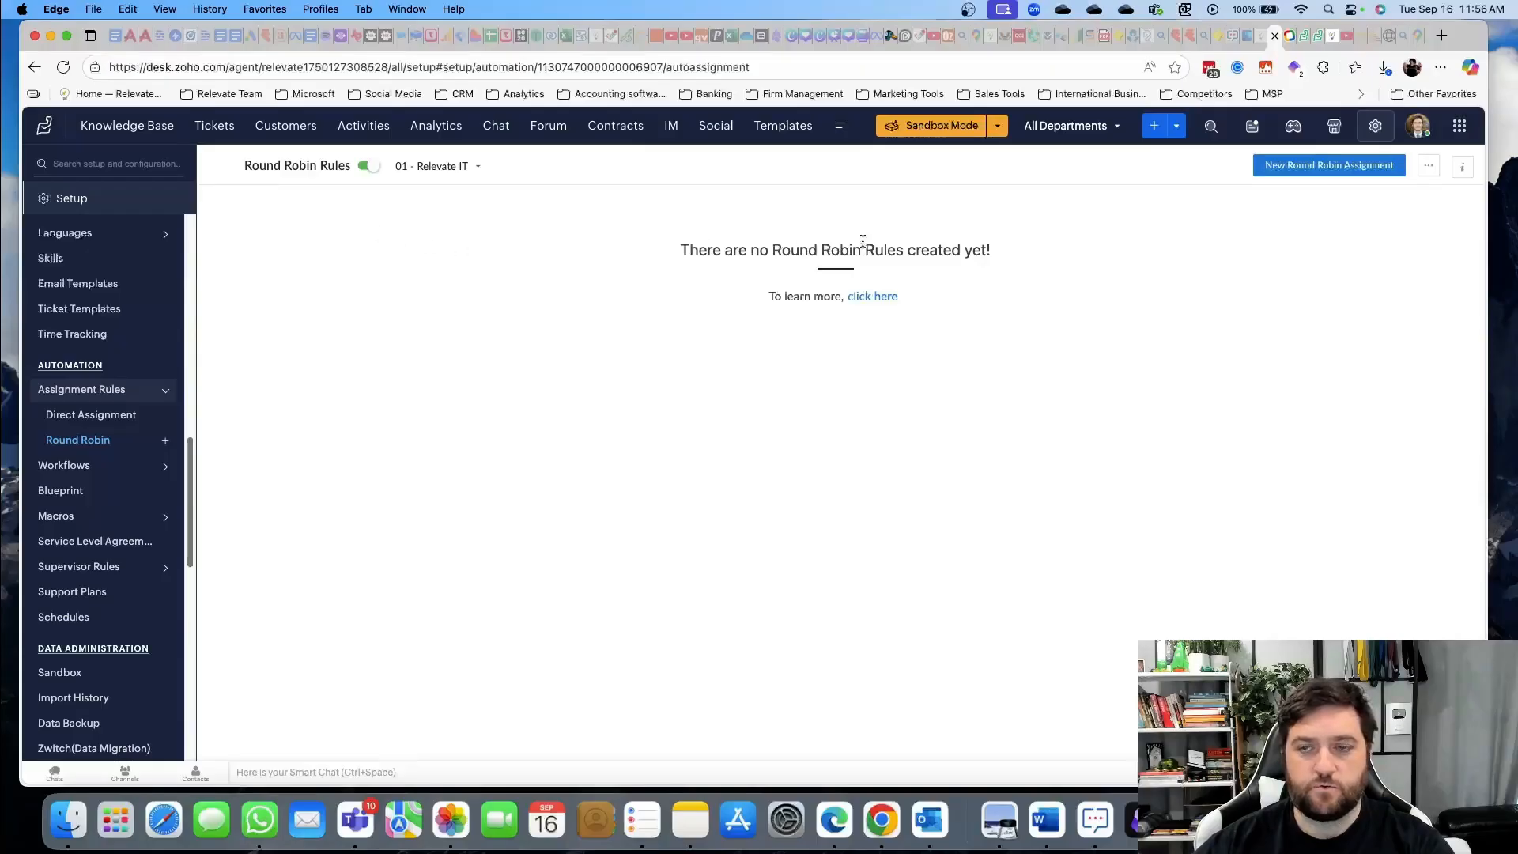
{"action": "left_click", "coordinate": [107, 464]}
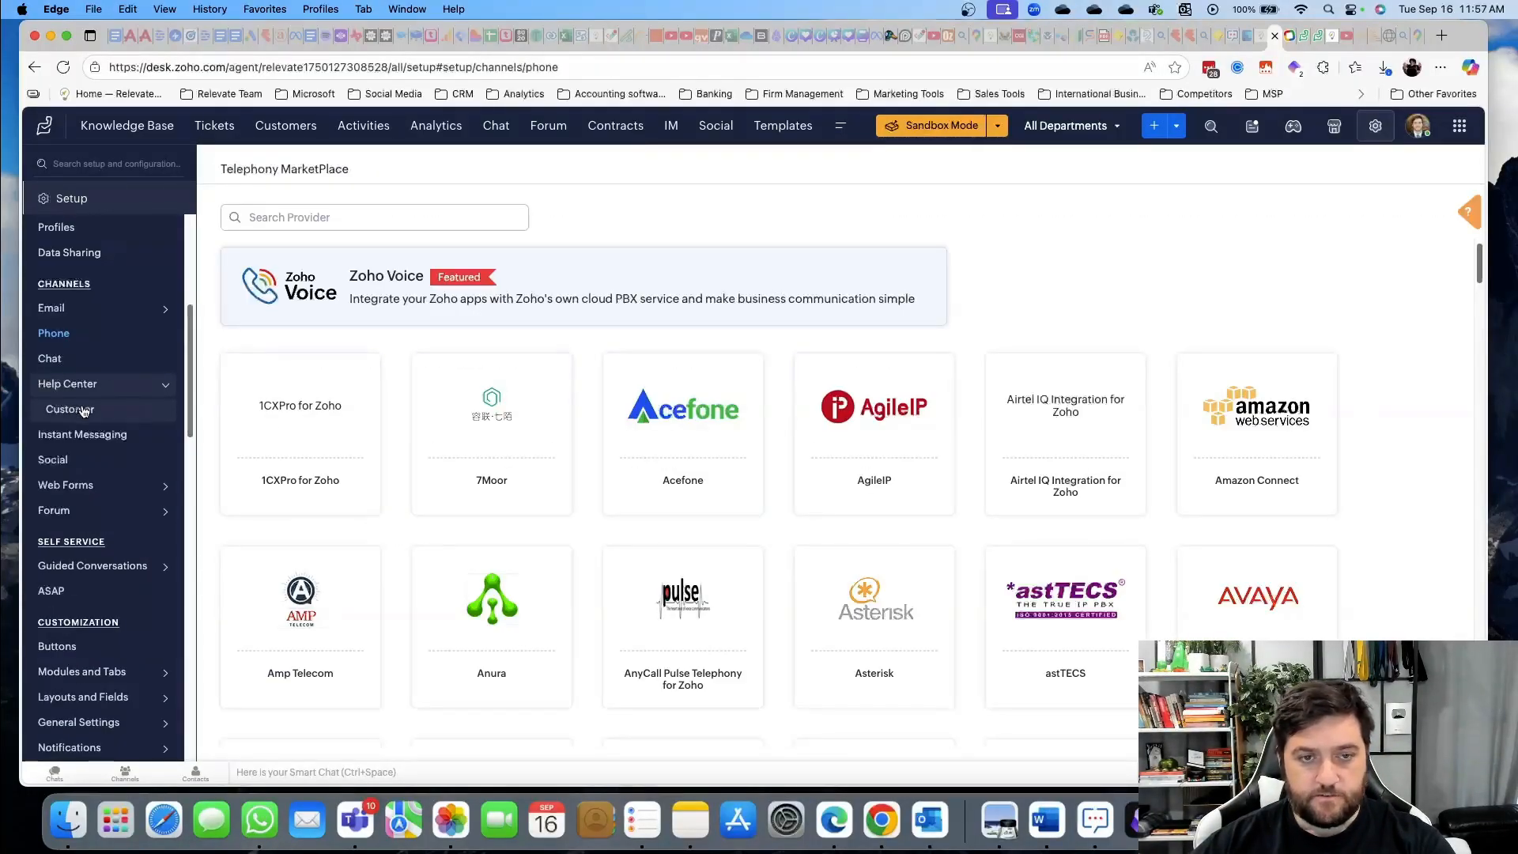
Browse the telephony providers in the Phone marketplace, then go to Chat settings
{"action": "scroll", "coordinate": [711, 431], "scroll_direction": "down", "scroll_amount": 5}
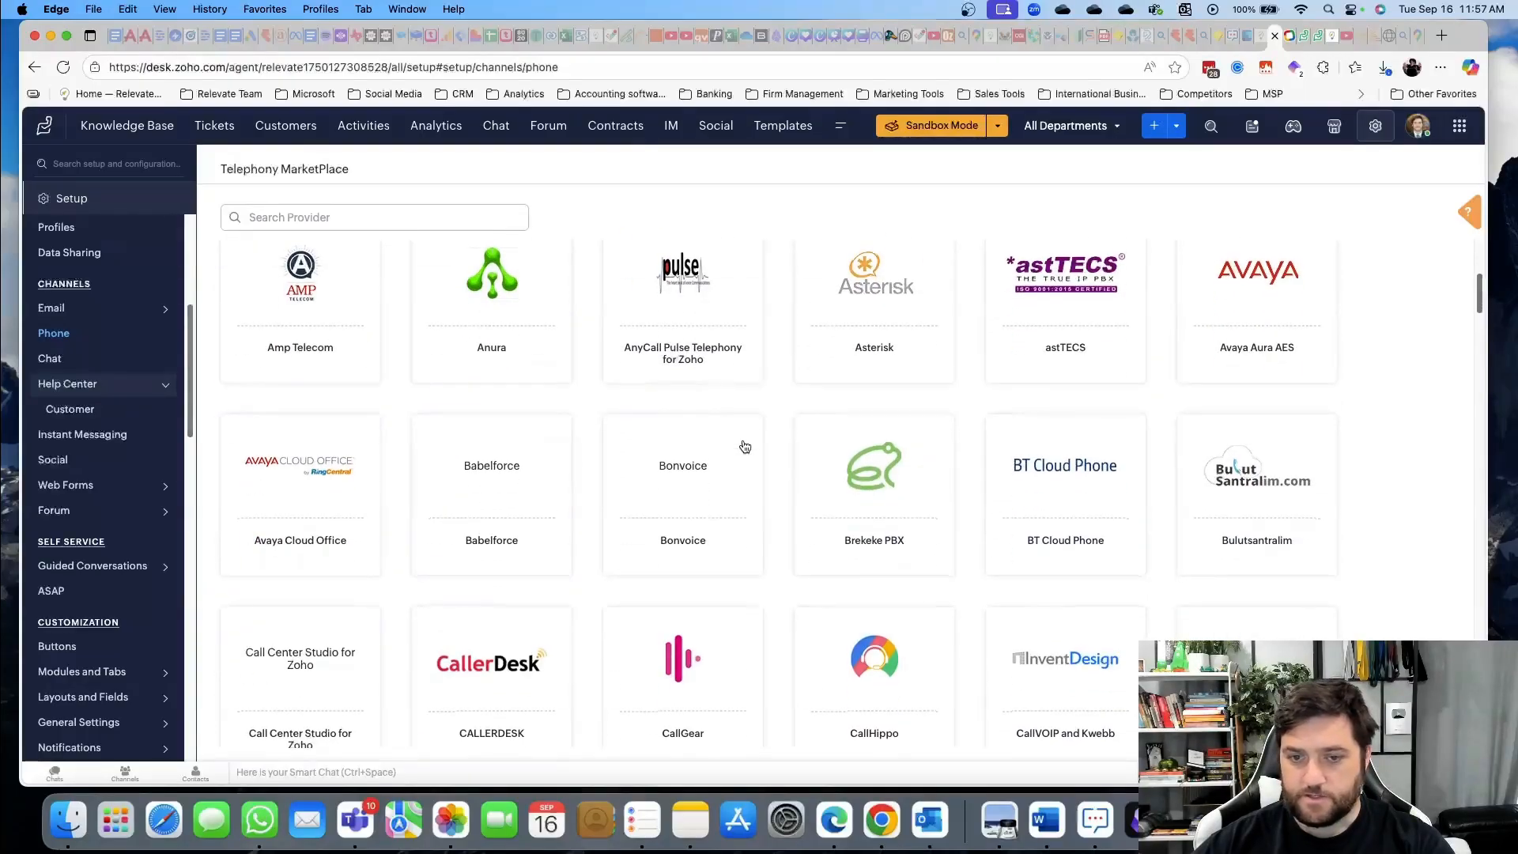
{"action": "scroll", "coordinate": [745, 447], "scroll_direction": "down", "scroll_amount": 5}
{"action": "scroll", "coordinate": [744, 447], "scroll_direction": "down", "scroll_amount": 15}
{"action": "scroll", "coordinate": [745, 447], "scroll_direction": "down", "scroll_amount": 15}
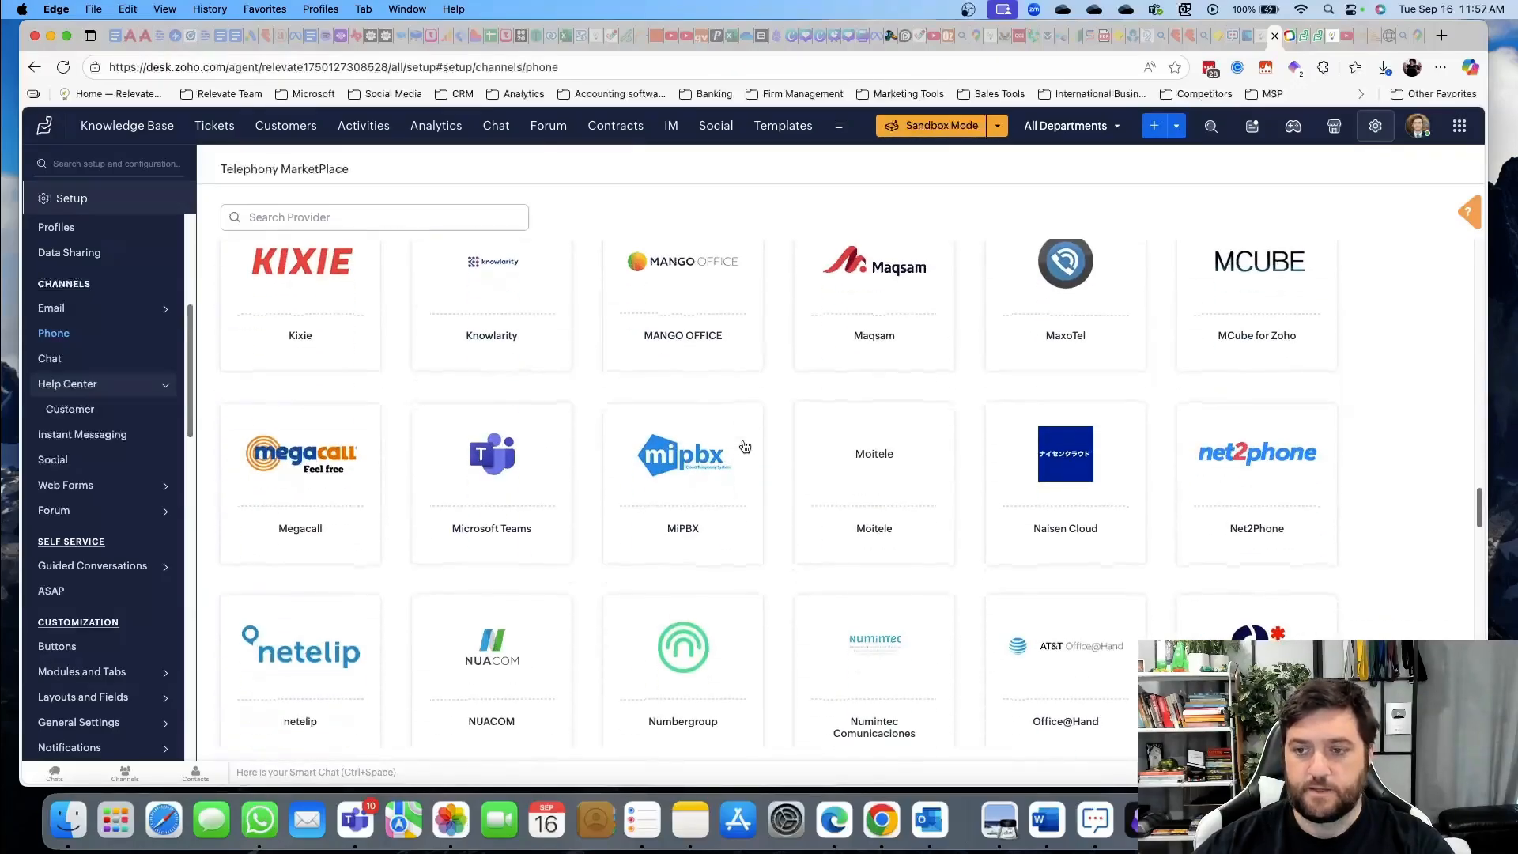
{"action": "scroll", "coordinate": [745, 447], "scroll_direction": "down", "scroll_amount": 20}
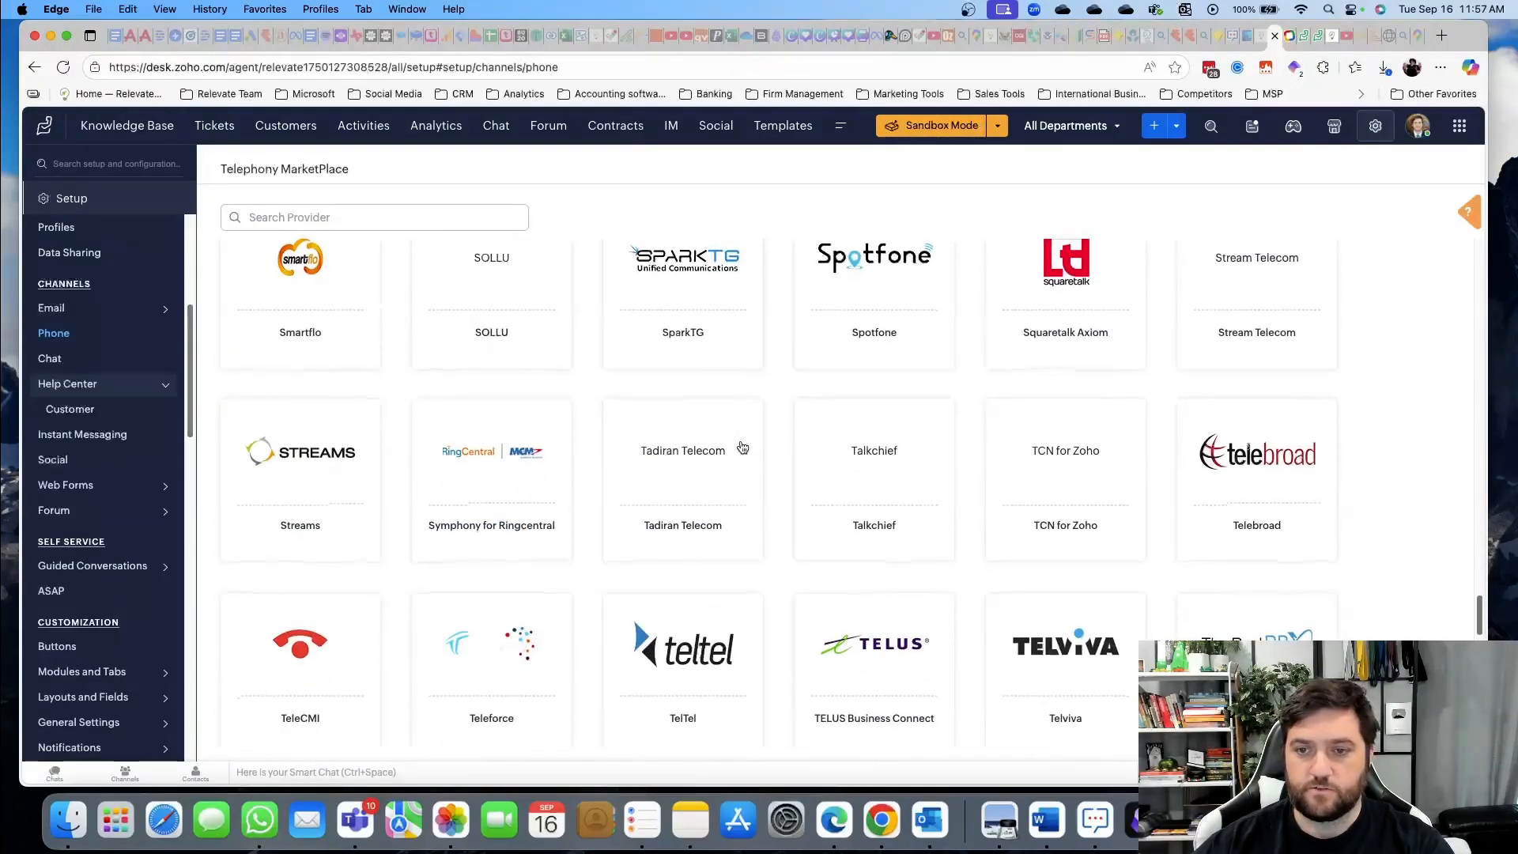
{"action": "scroll", "coordinate": [741, 447], "scroll_direction": "down", "scroll_amount": 10}
{"action": "scroll", "coordinate": [741, 448], "scroll_direction": "down", "scroll_amount": 10}
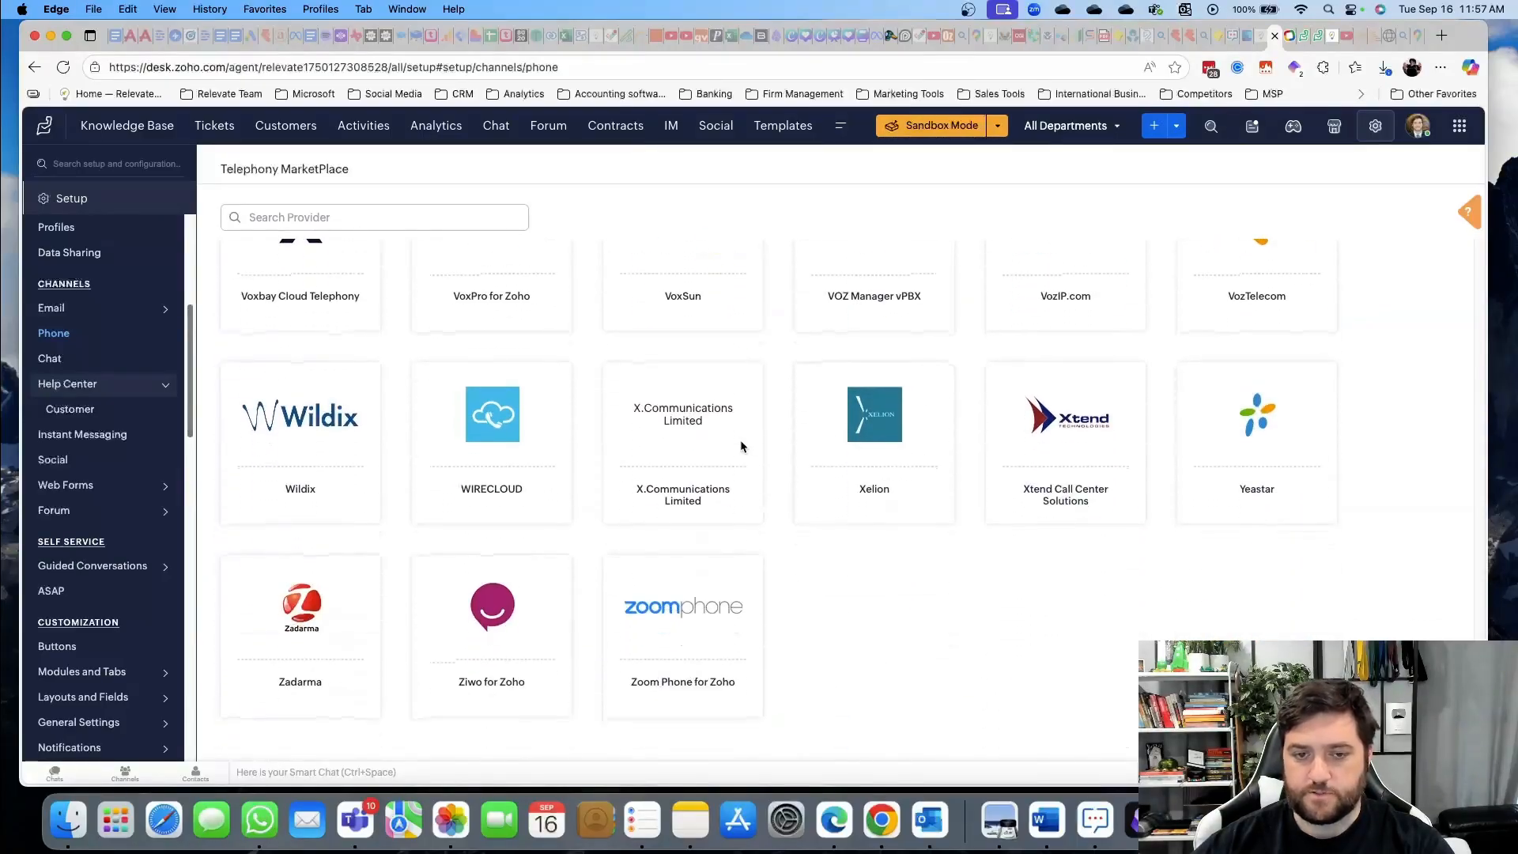
{"action": "scroll", "coordinate": [741, 442], "scroll_direction": "up", "scroll_amount": 20}
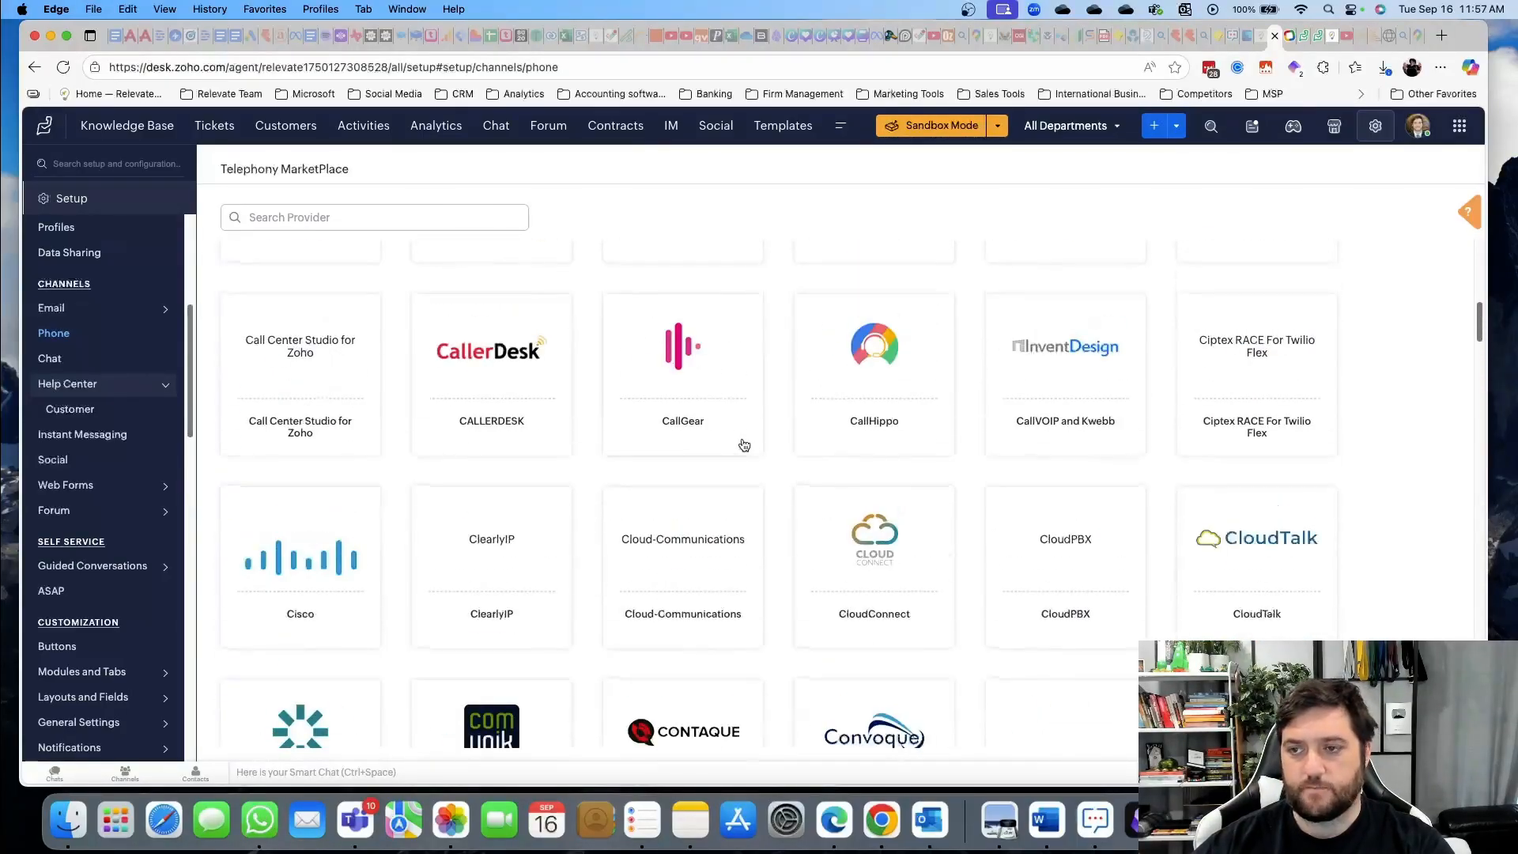
{"action": "scroll", "coordinate": [743, 445], "scroll_direction": "up", "scroll_amount": 10}
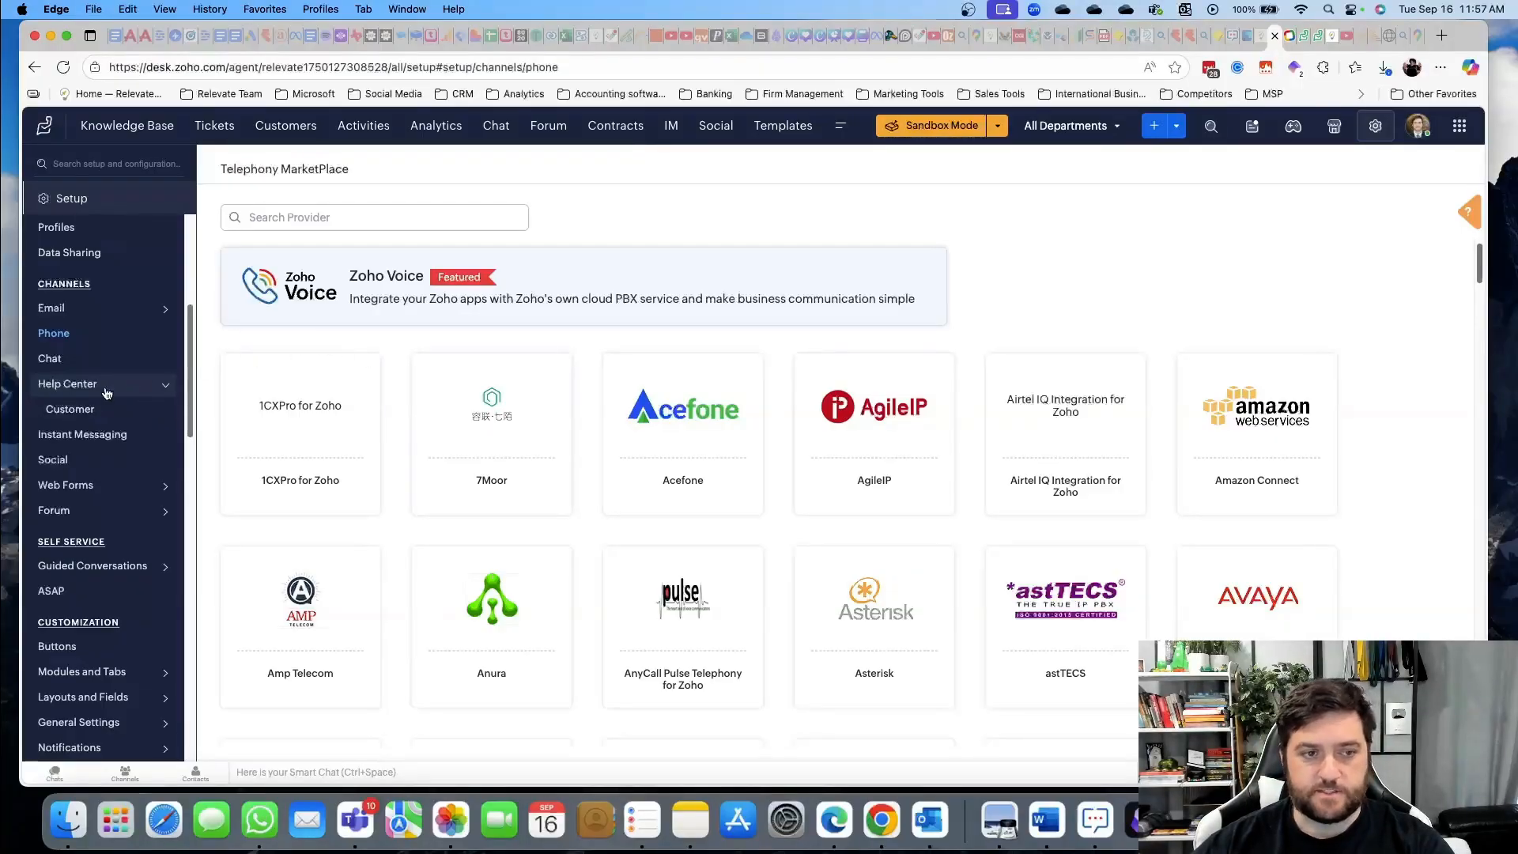
{"action": "left_click", "coordinate": [87, 360]}
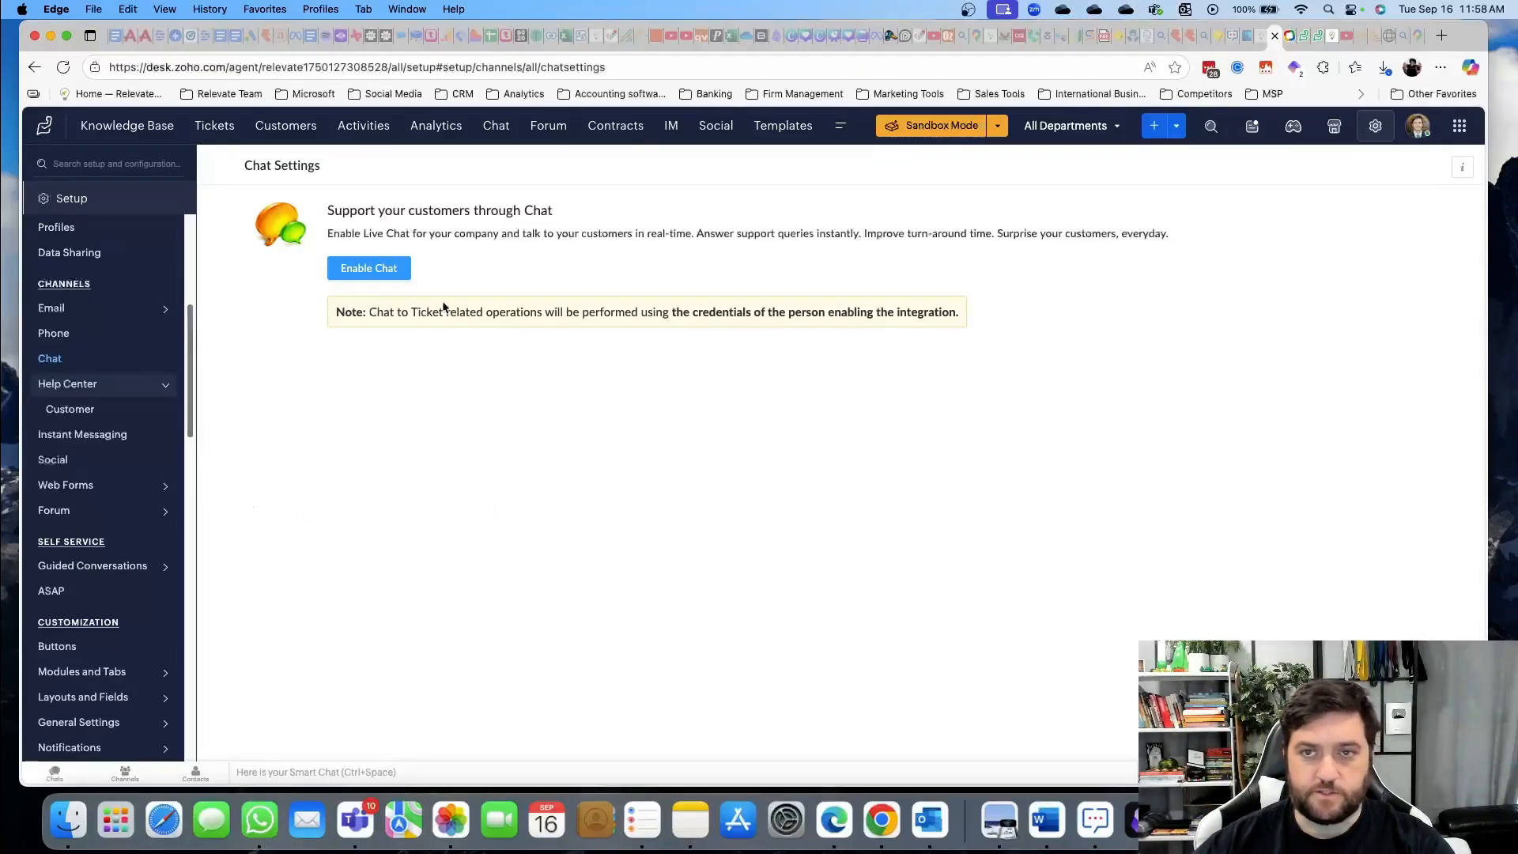
In the customer portal, preview the live chat widget and its department choices, then collapse it
{"action": "key", "text": "super+grave"}
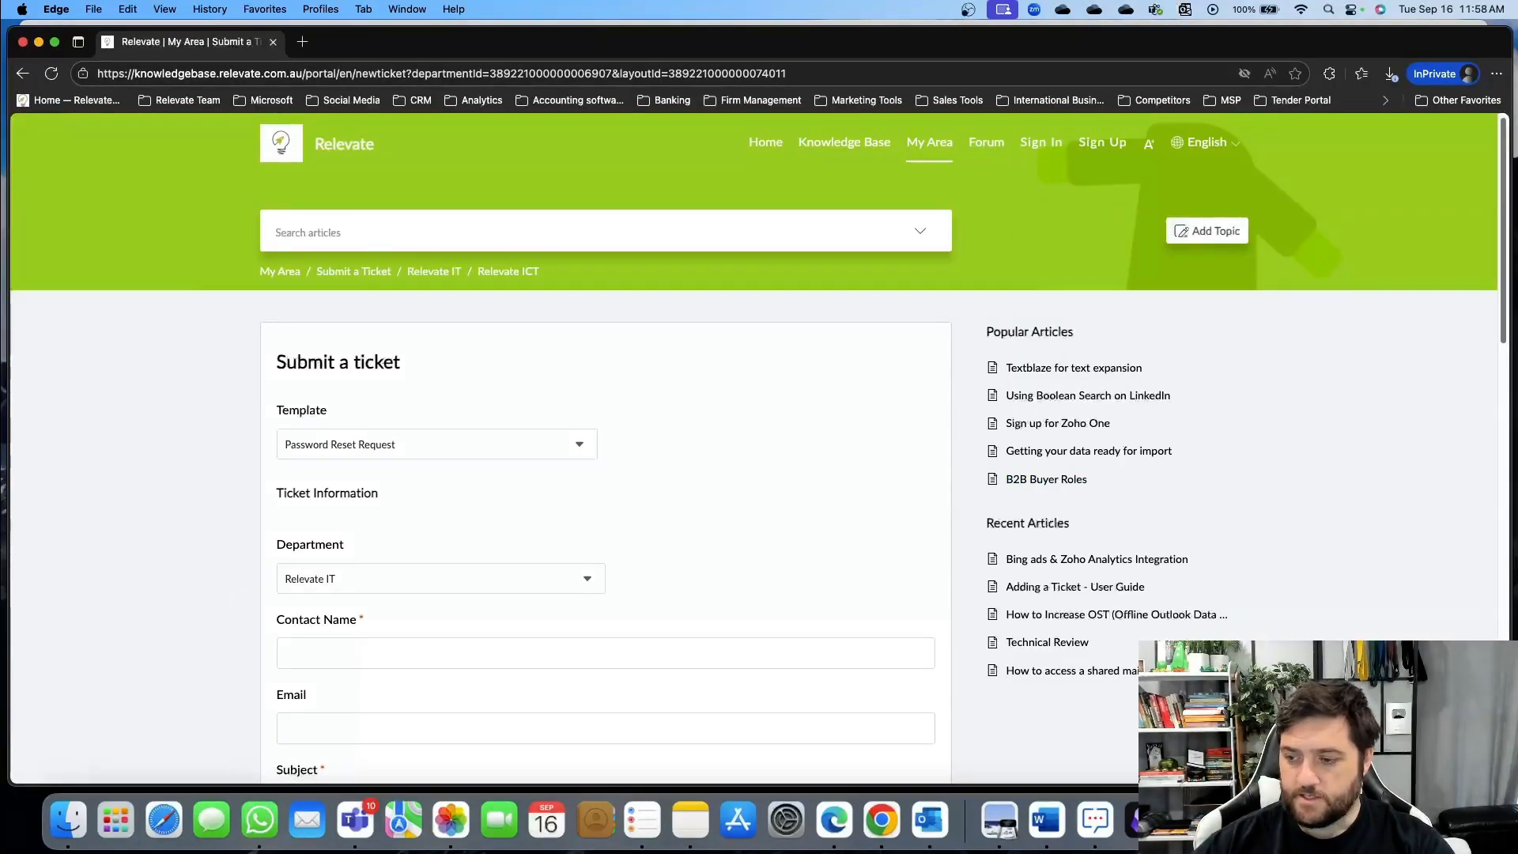
{"action": "left_click", "coordinate": [1468, 751]}
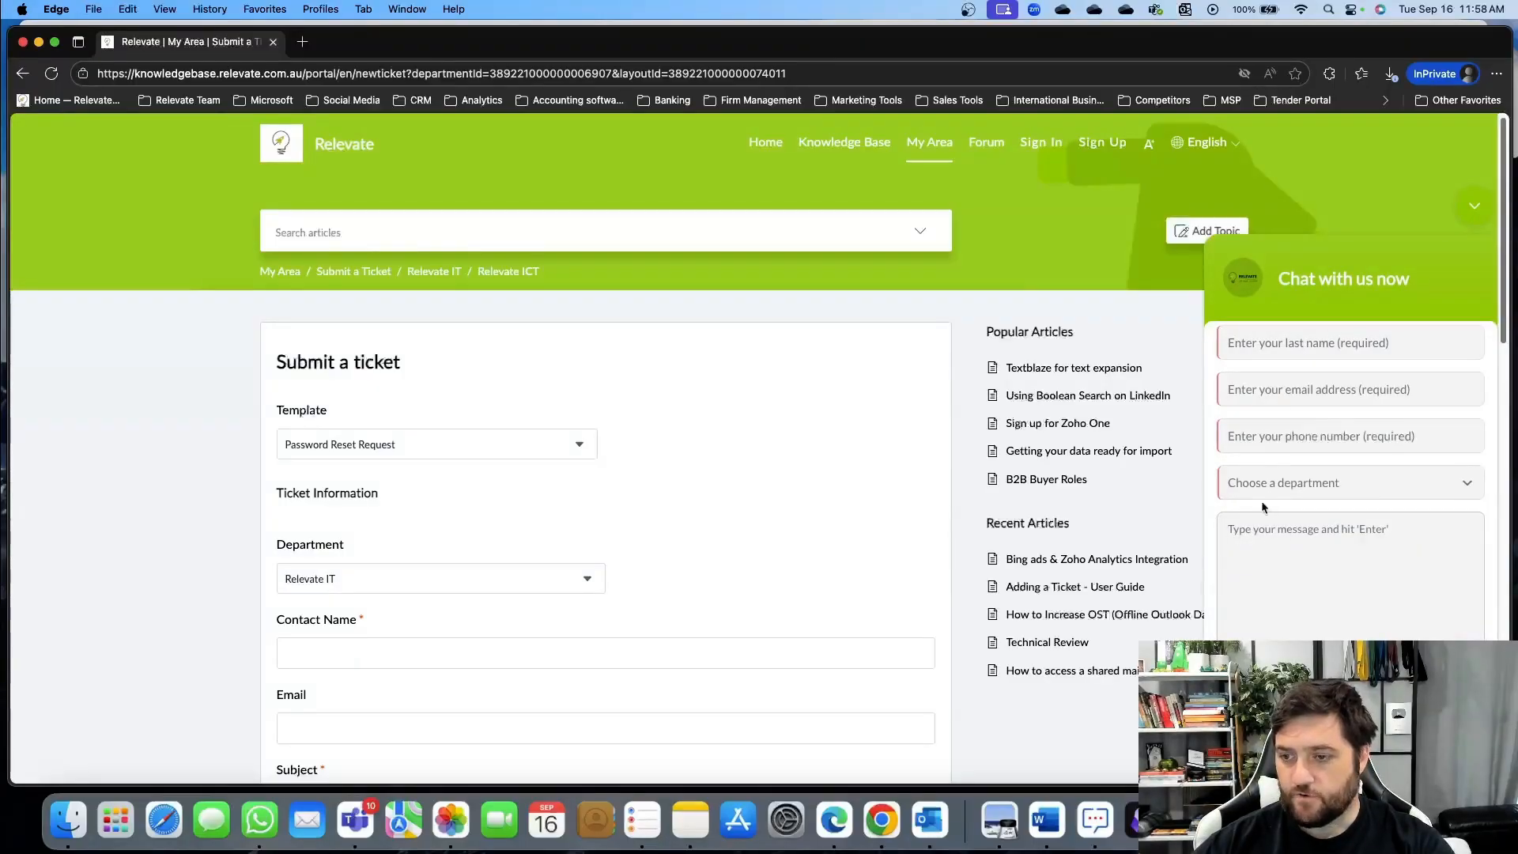
{"action": "left_click", "coordinate": [1305, 484]}
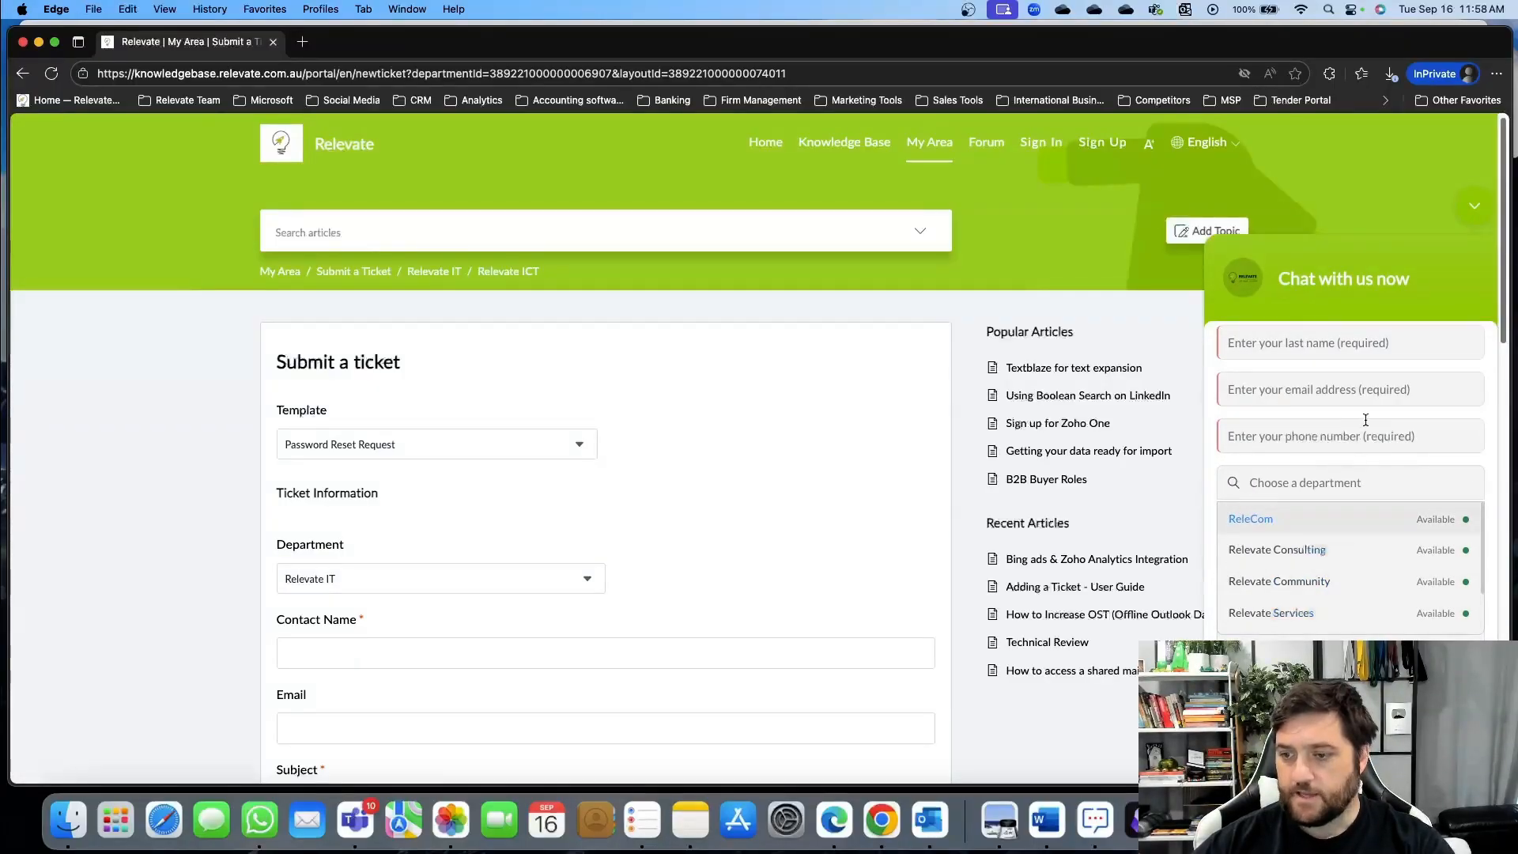
{"action": "left_click", "coordinate": [1436, 300]}
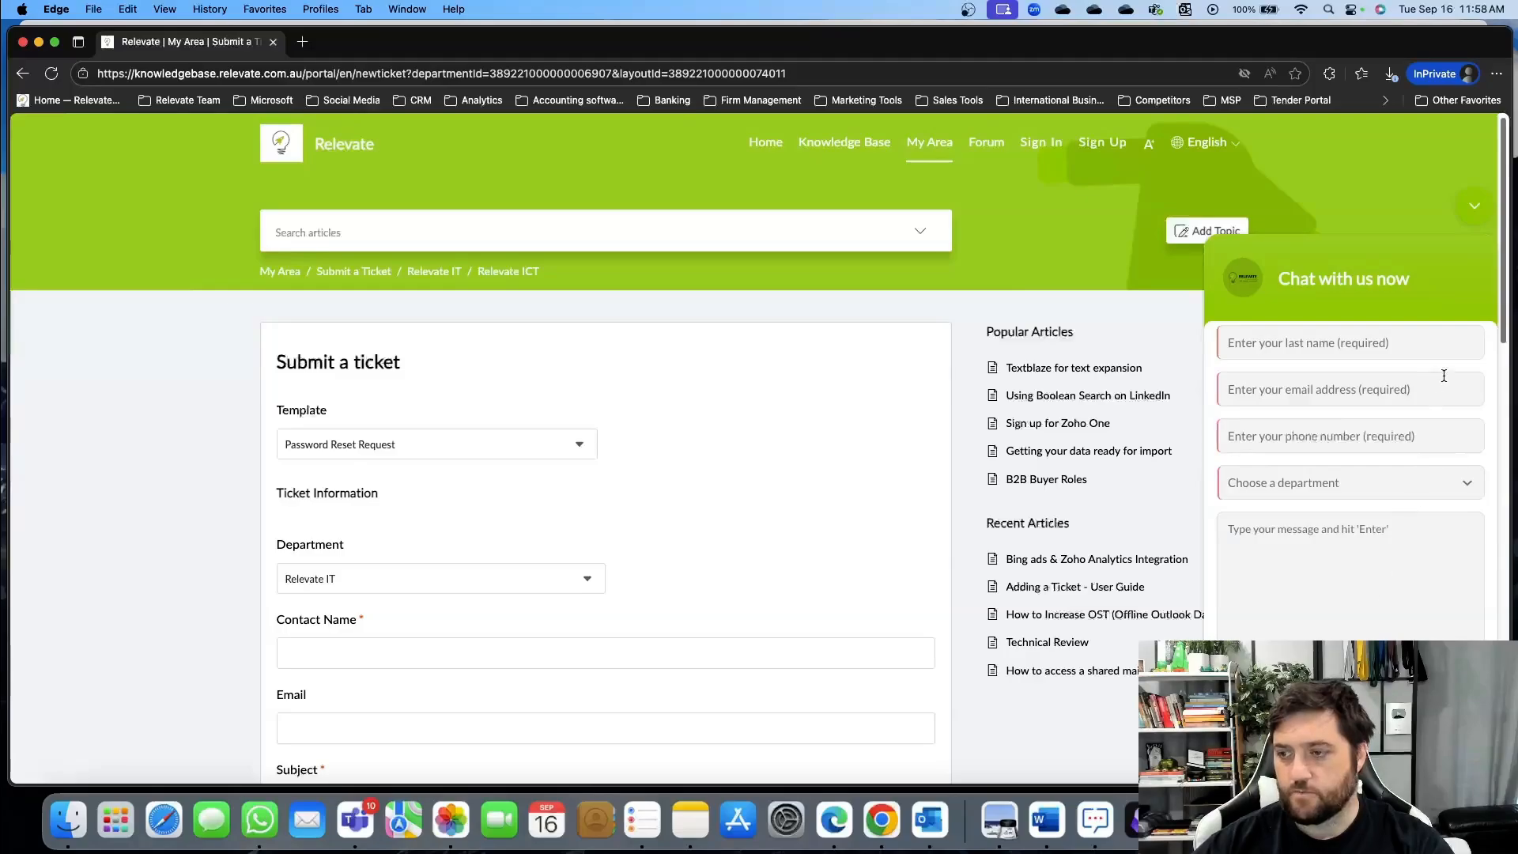
{"action": "left_click", "coordinate": [1475, 207]}
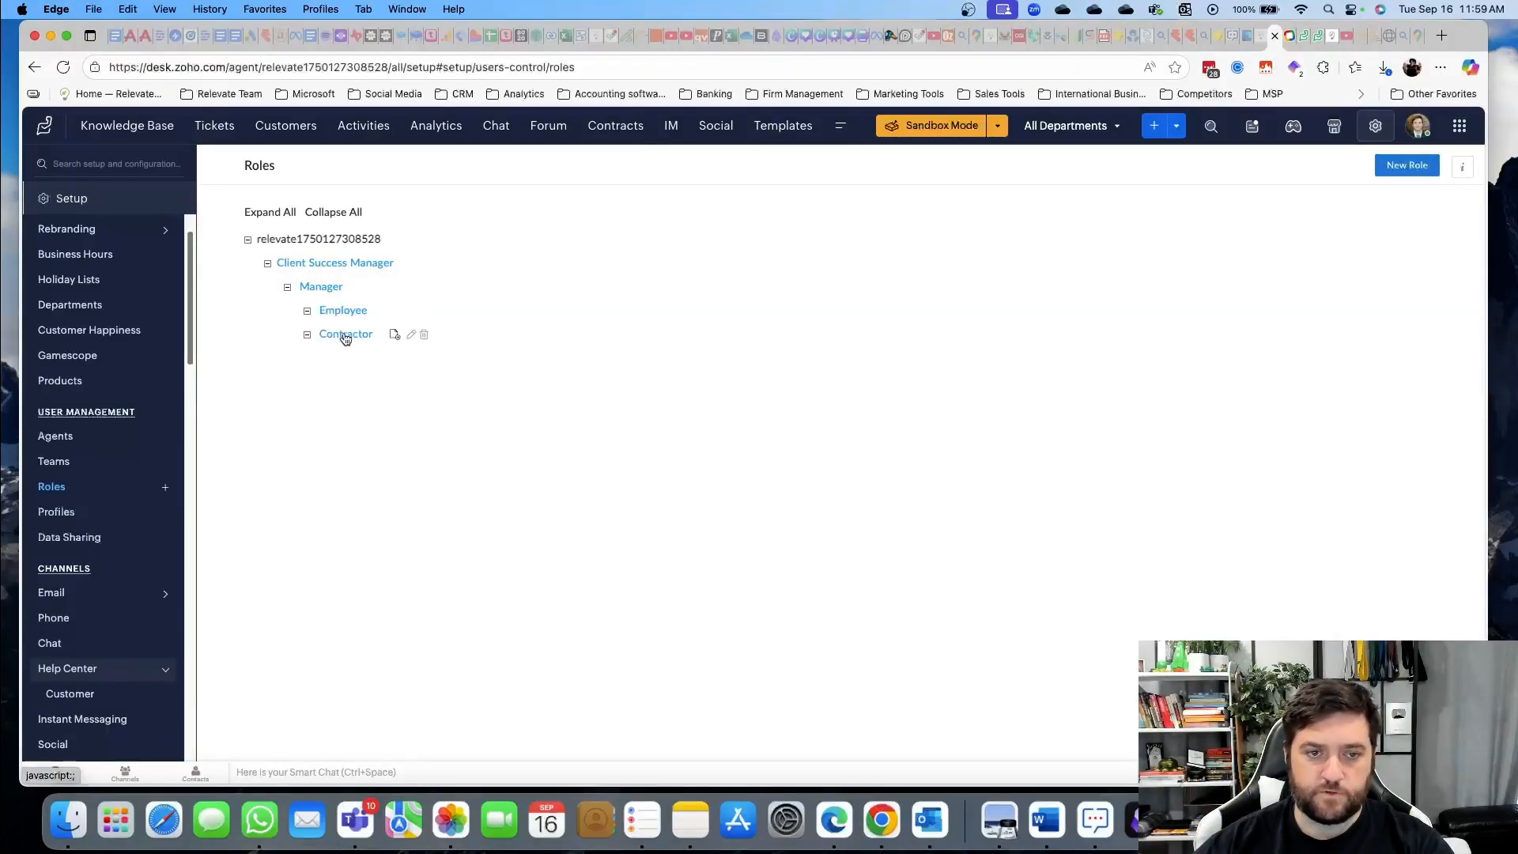
Review the Support Administrator profile's permissions and the Data Sharing rules, then view the Products page
{"action": "left_click", "coordinate": [57, 511]}
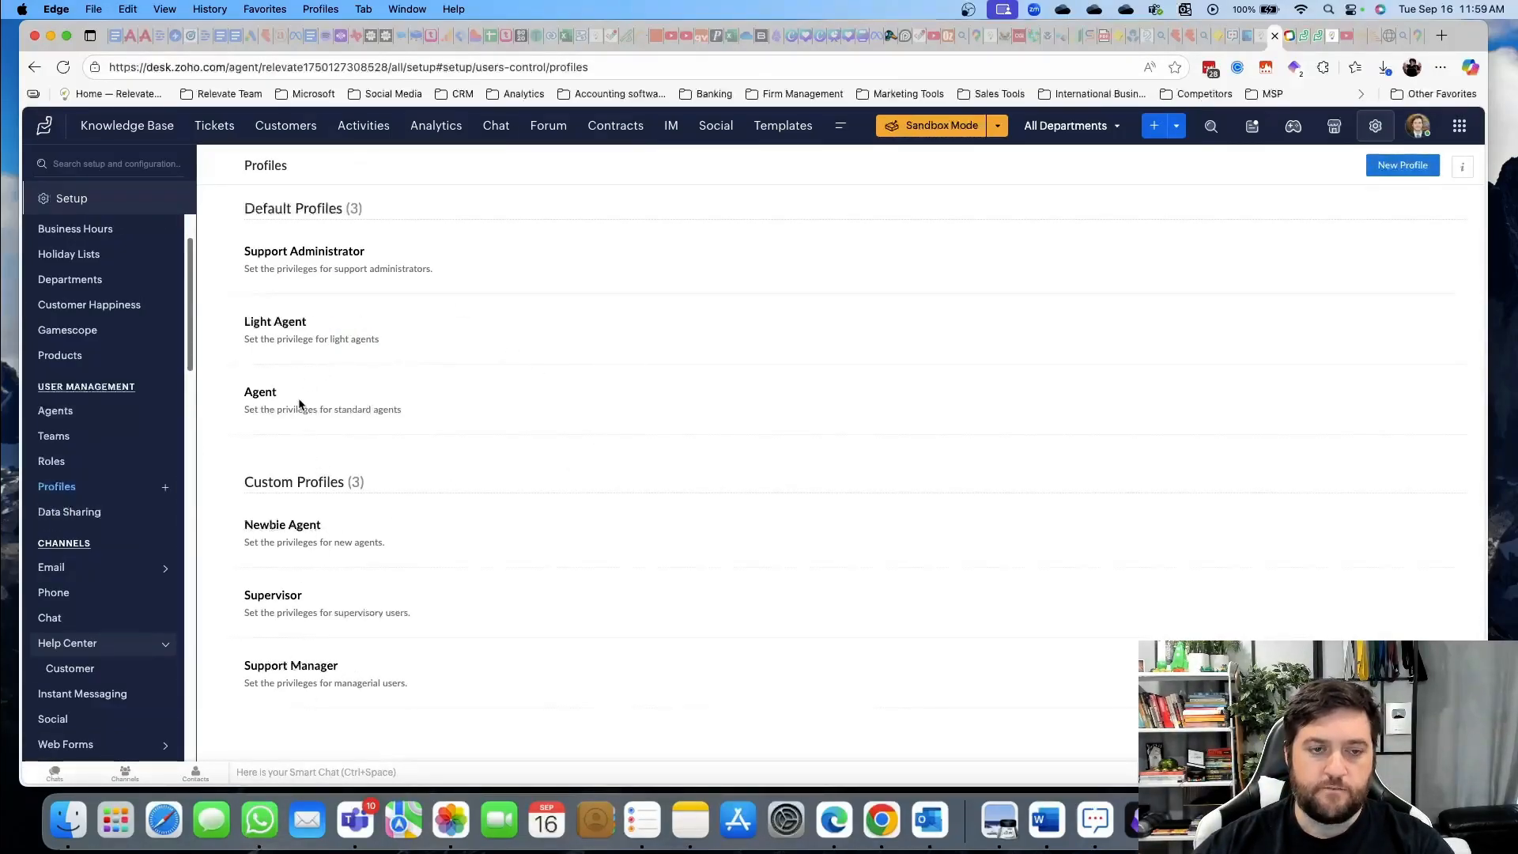
{"action": "left_click", "coordinate": [300, 257]}
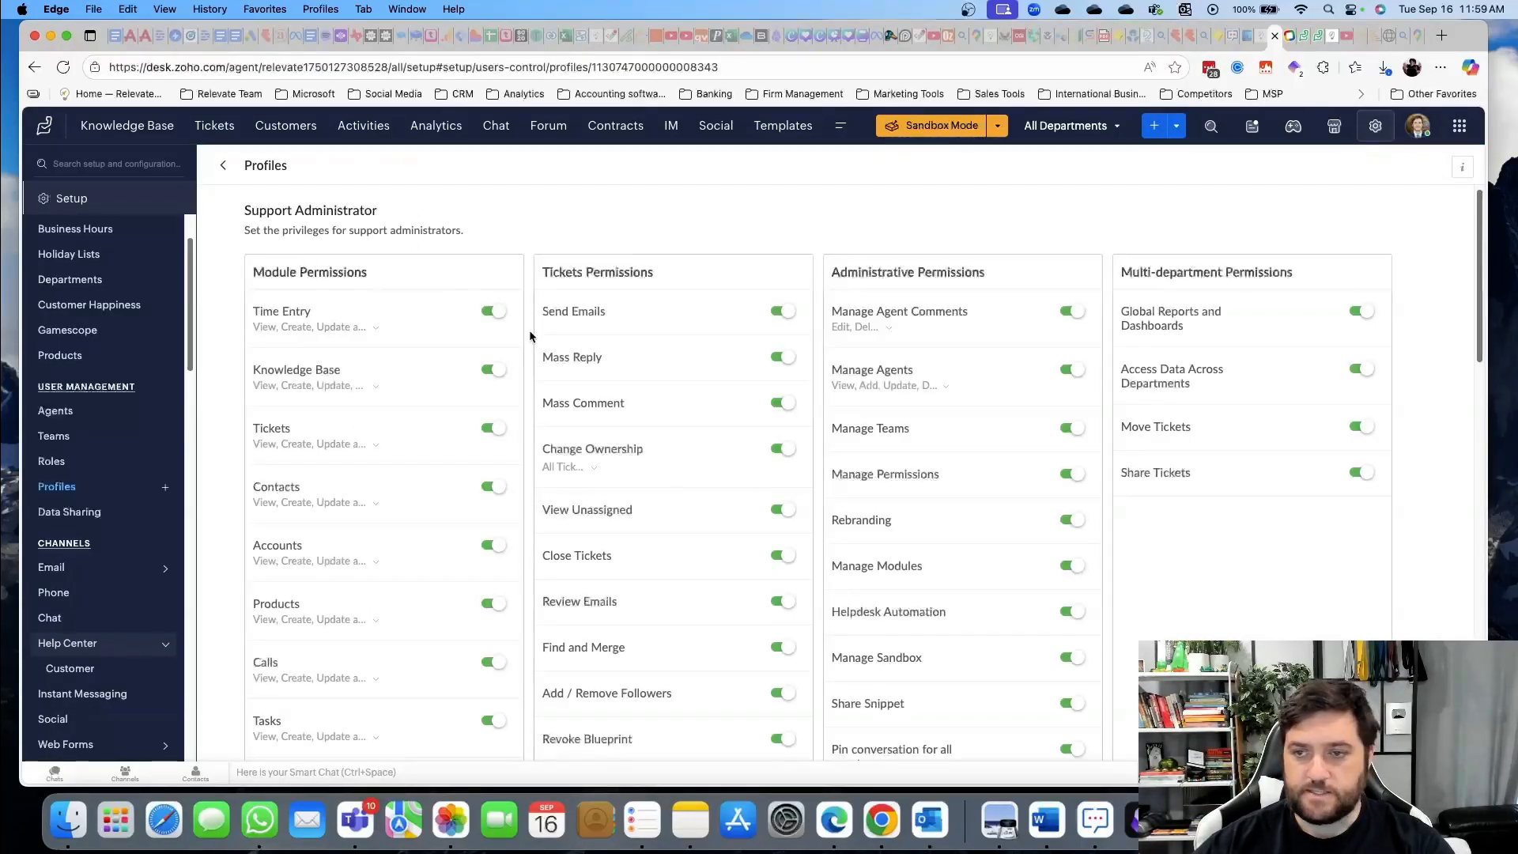
{"action": "scroll", "coordinate": [807, 356], "scroll_direction": "down", "scroll_amount": 5}
{"action": "scroll", "coordinate": [687, 431], "scroll_direction": "down", "scroll_amount": 4}
{"action": "scroll", "coordinate": [680, 426], "scroll_direction": "up", "scroll_amount": 10}
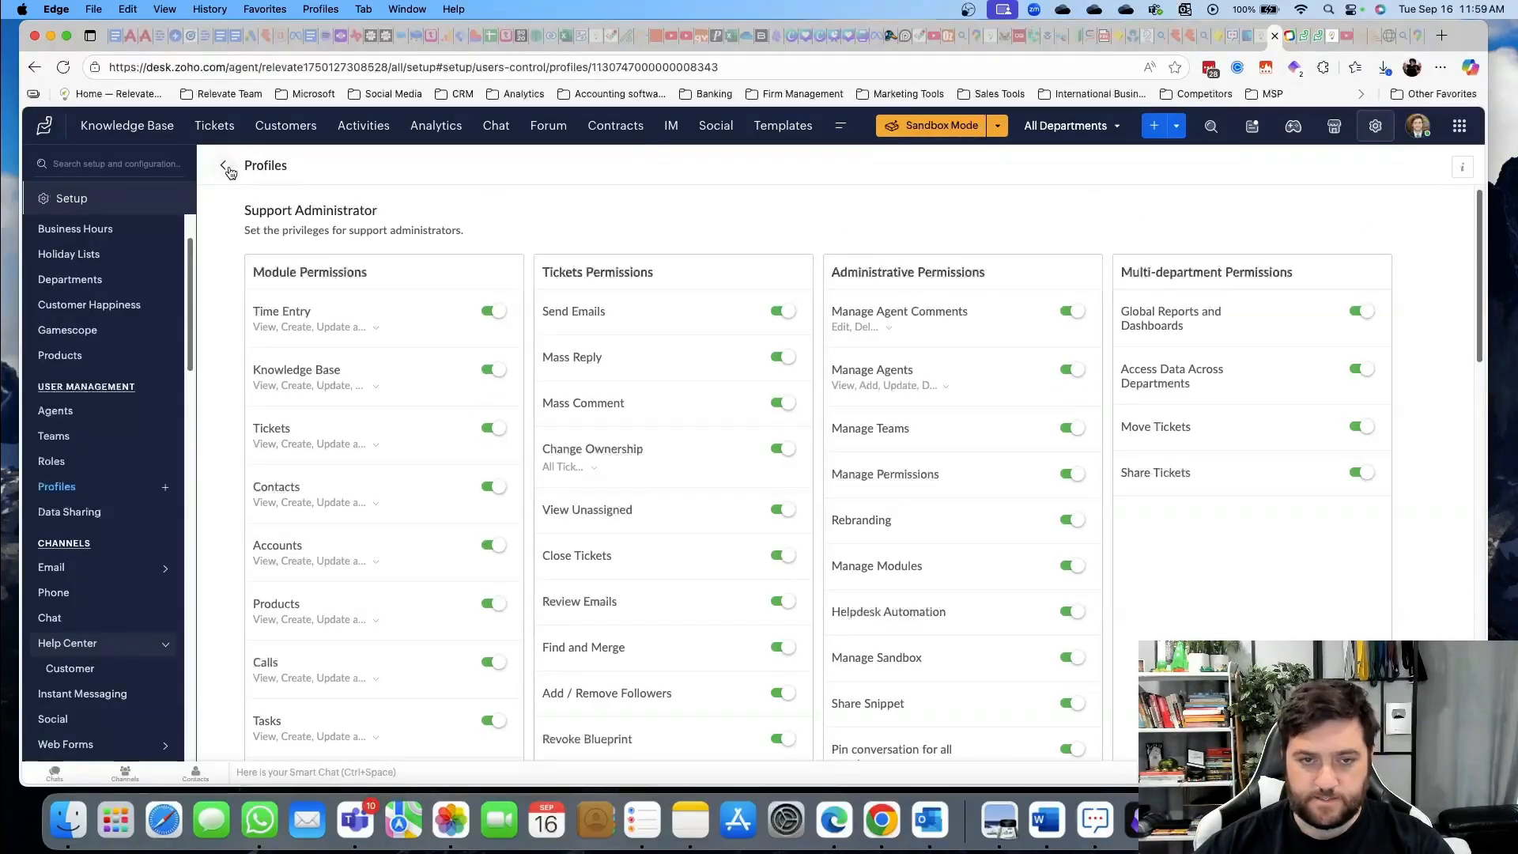
{"action": "left_click", "coordinate": [226, 168]}
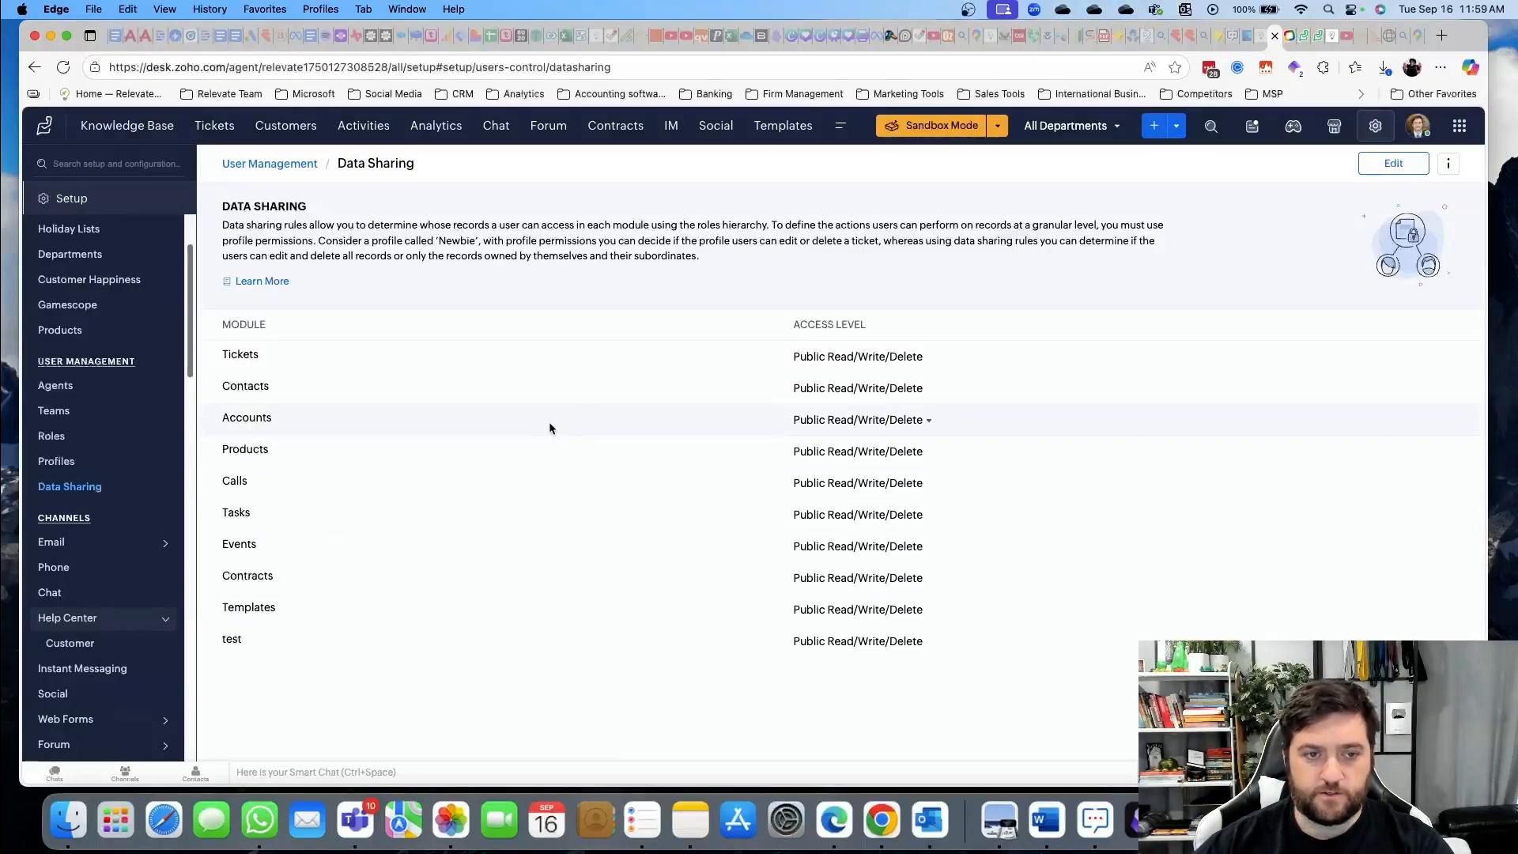
{"action": "left_click", "coordinate": [77, 438]}
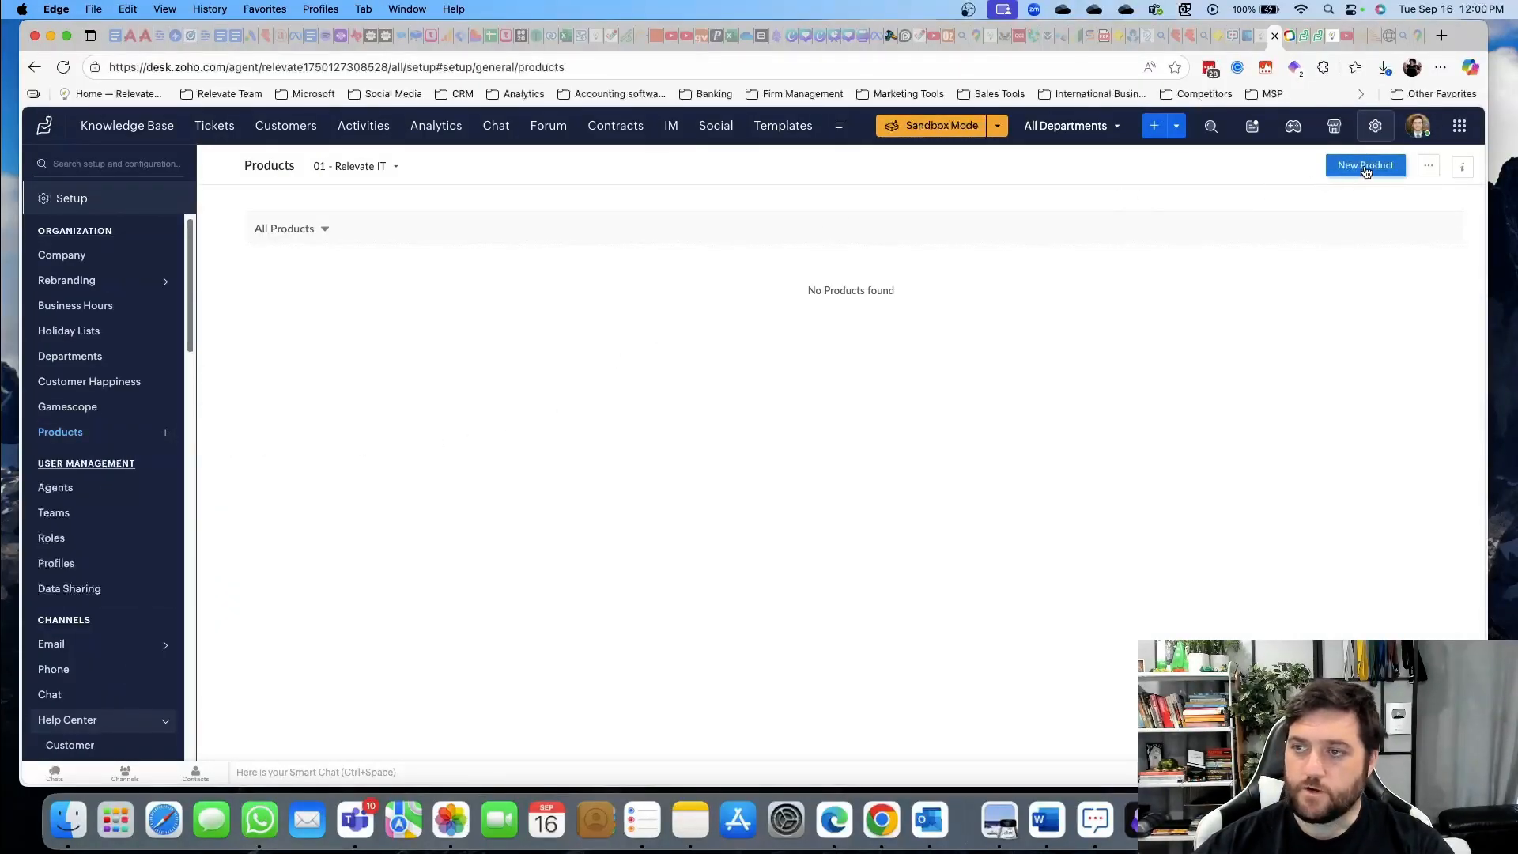
Create a new product named 'test' in the Hardware category
{"action": "left_click", "coordinate": [1366, 168]}
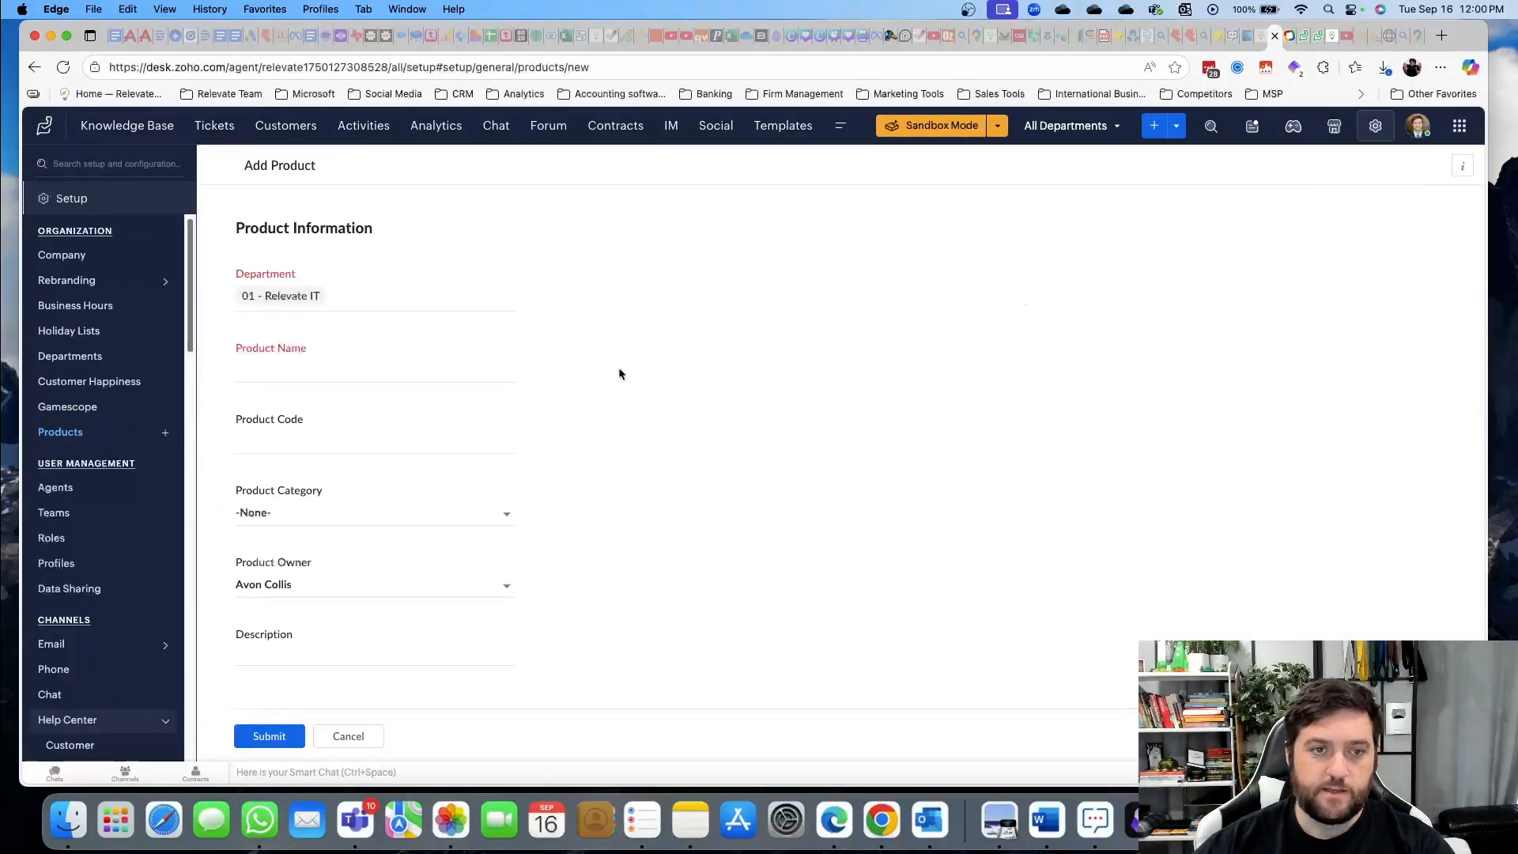
{"action": "left_click", "coordinate": [329, 375]}
{"action": "type", "text": "test"}
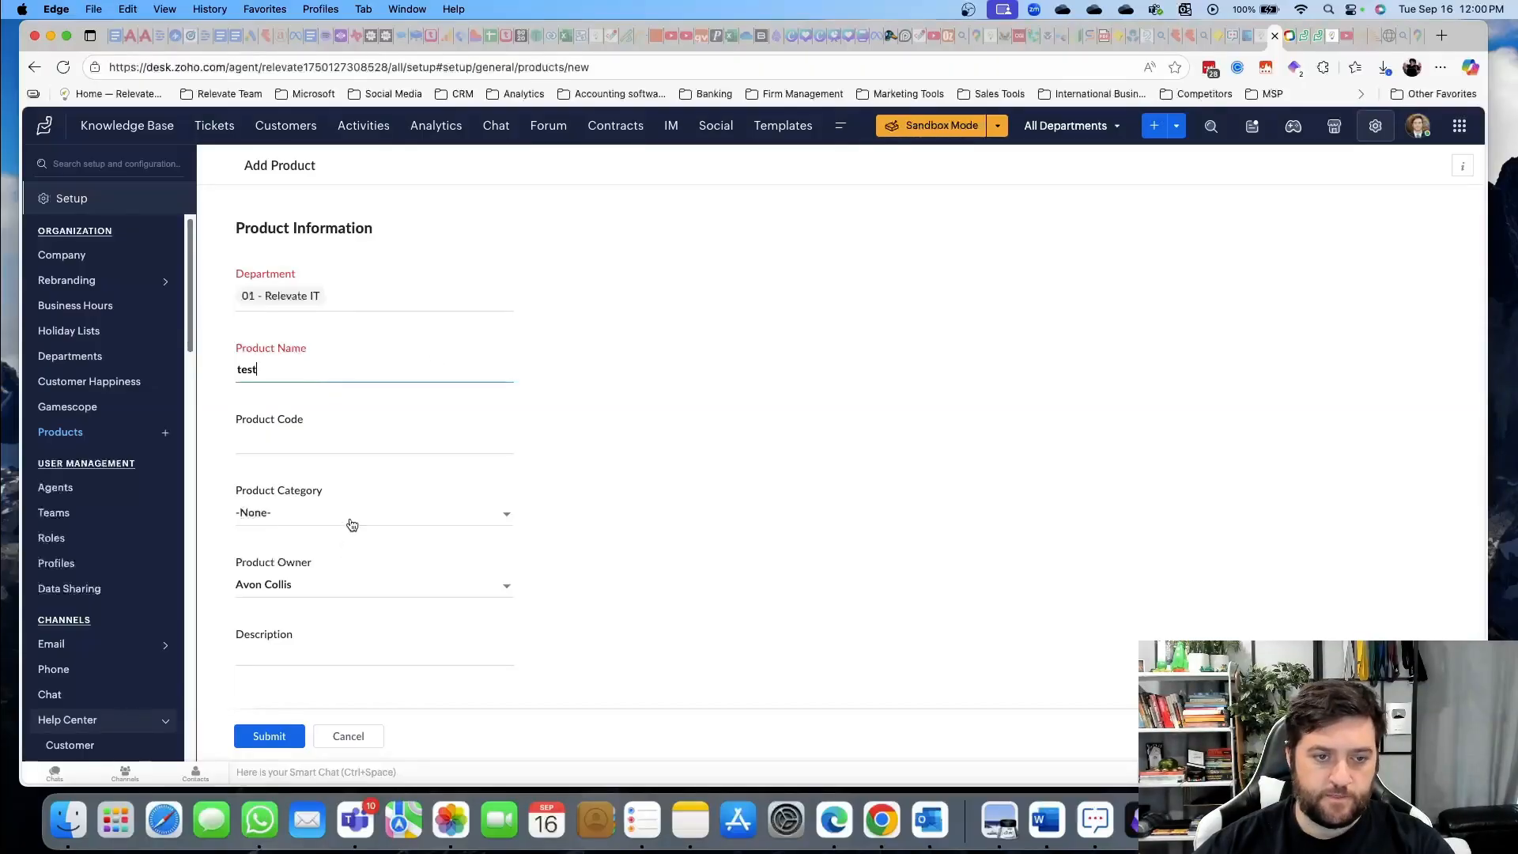
{"action": "left_click", "coordinate": [342, 517]}
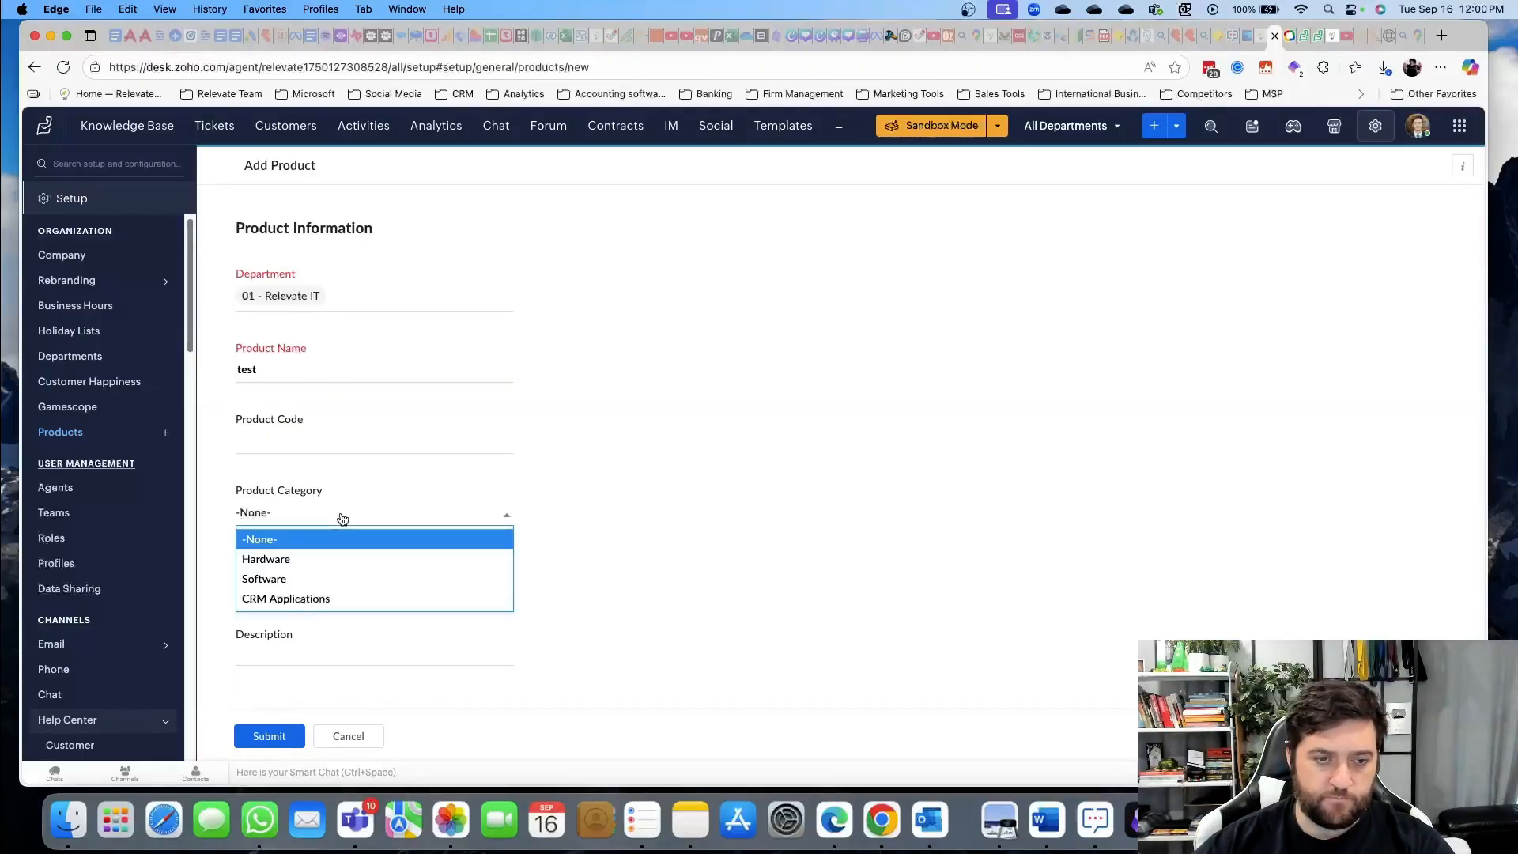
{"action": "left_click", "coordinate": [335, 563]}
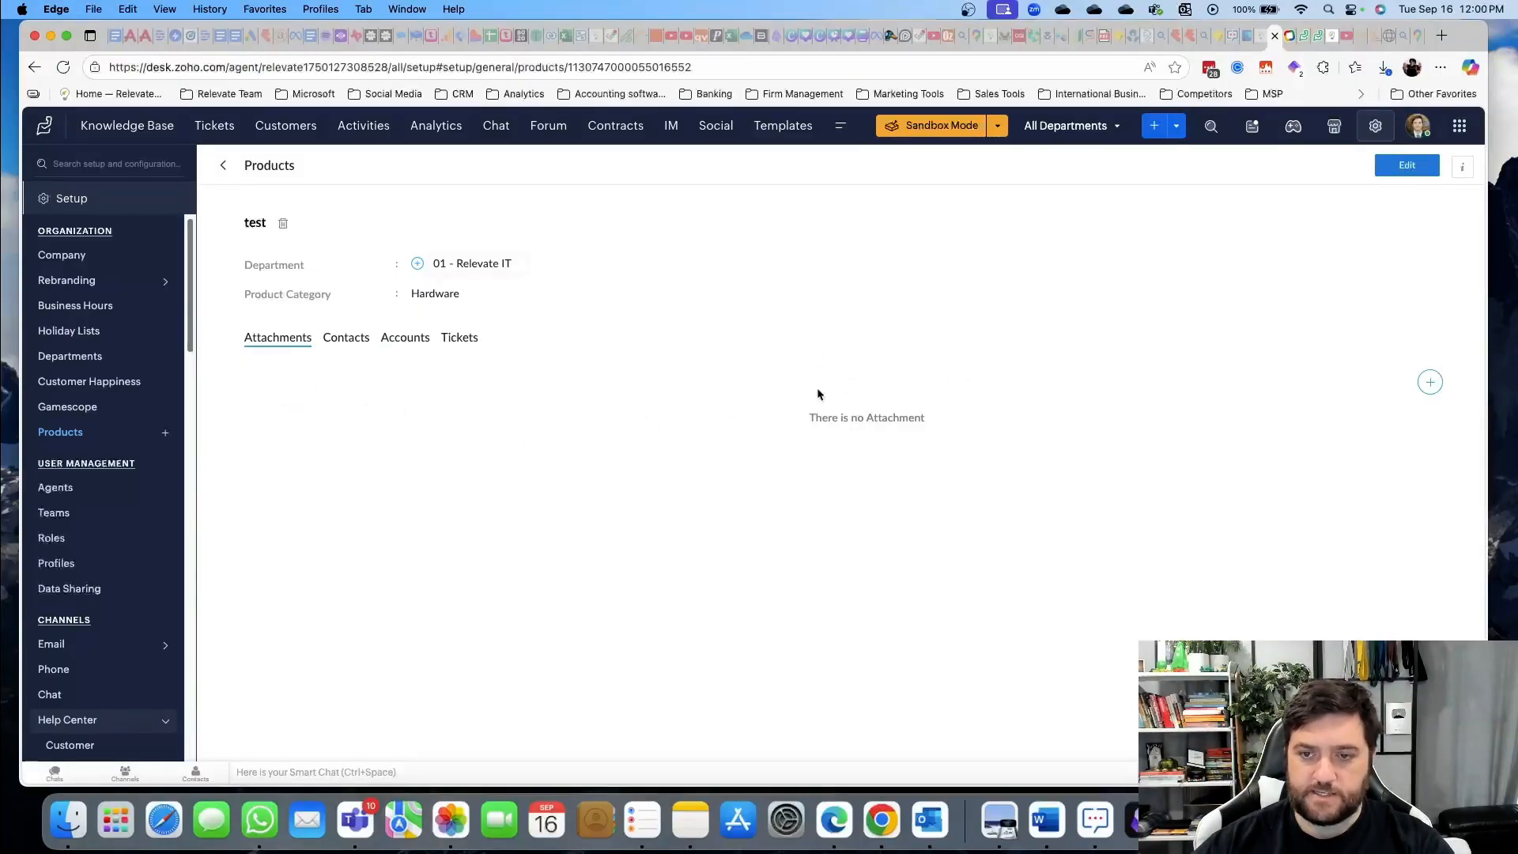
Look over the test product's attachment options, its associated contacts, and the Templates list
{"action": "left_click", "coordinate": [1429, 383]}
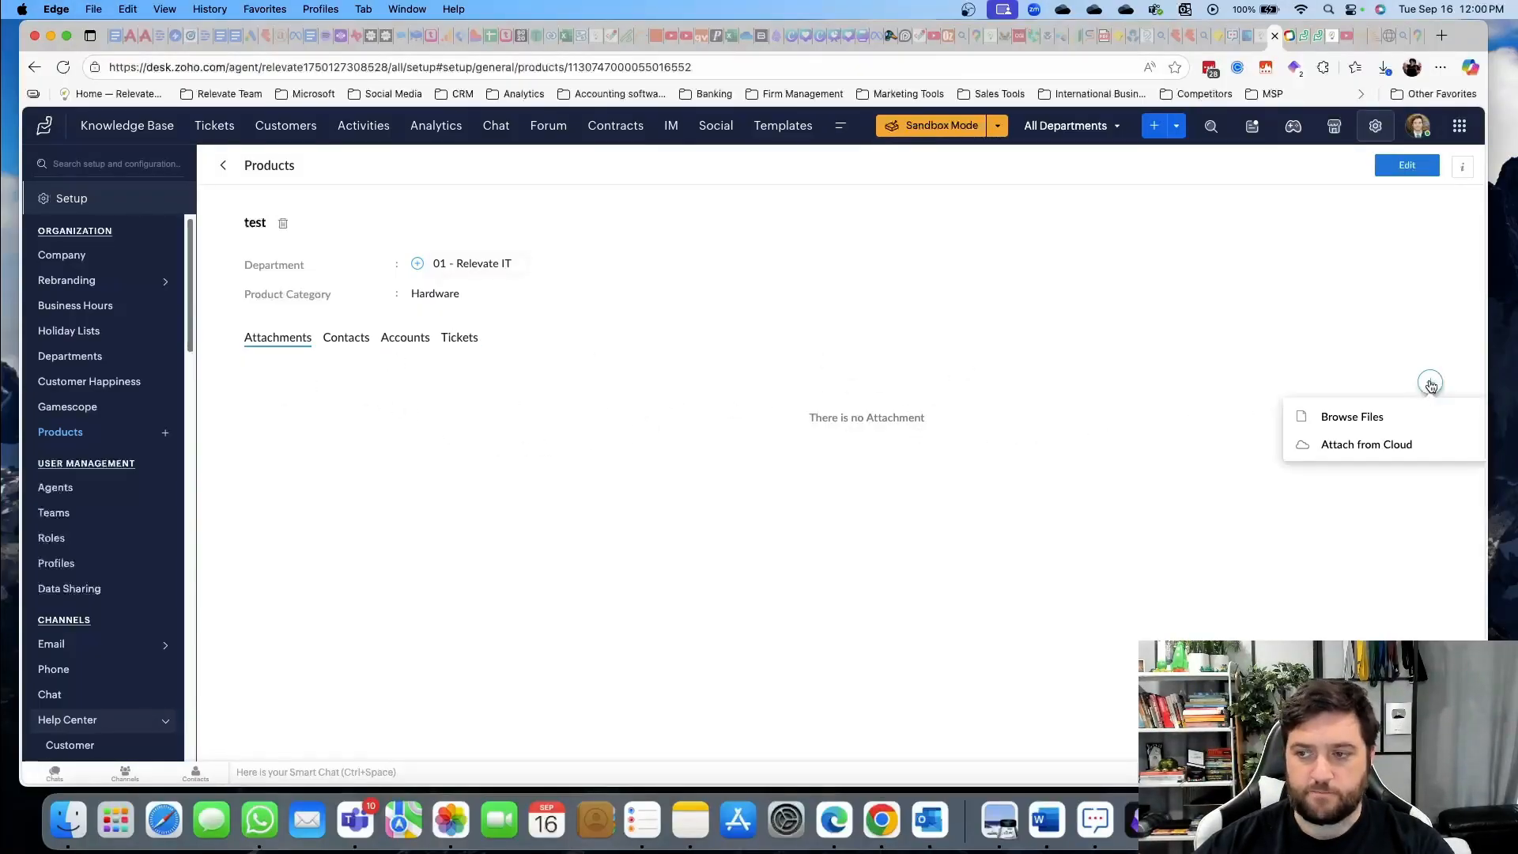
{"action": "left_click", "coordinate": [284, 422]}
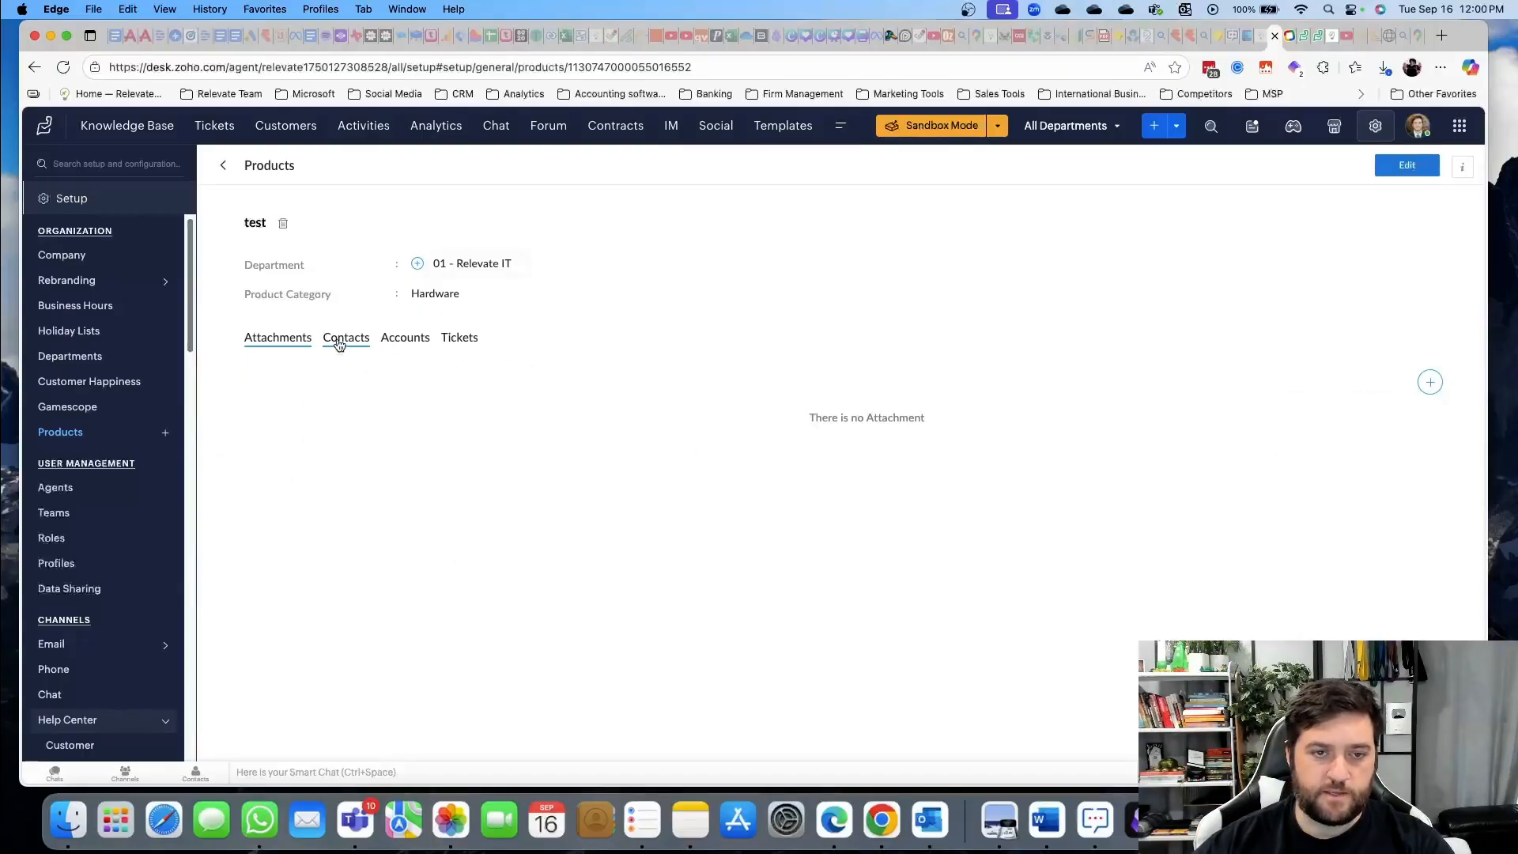
{"action": "left_click", "coordinate": [342, 340]}
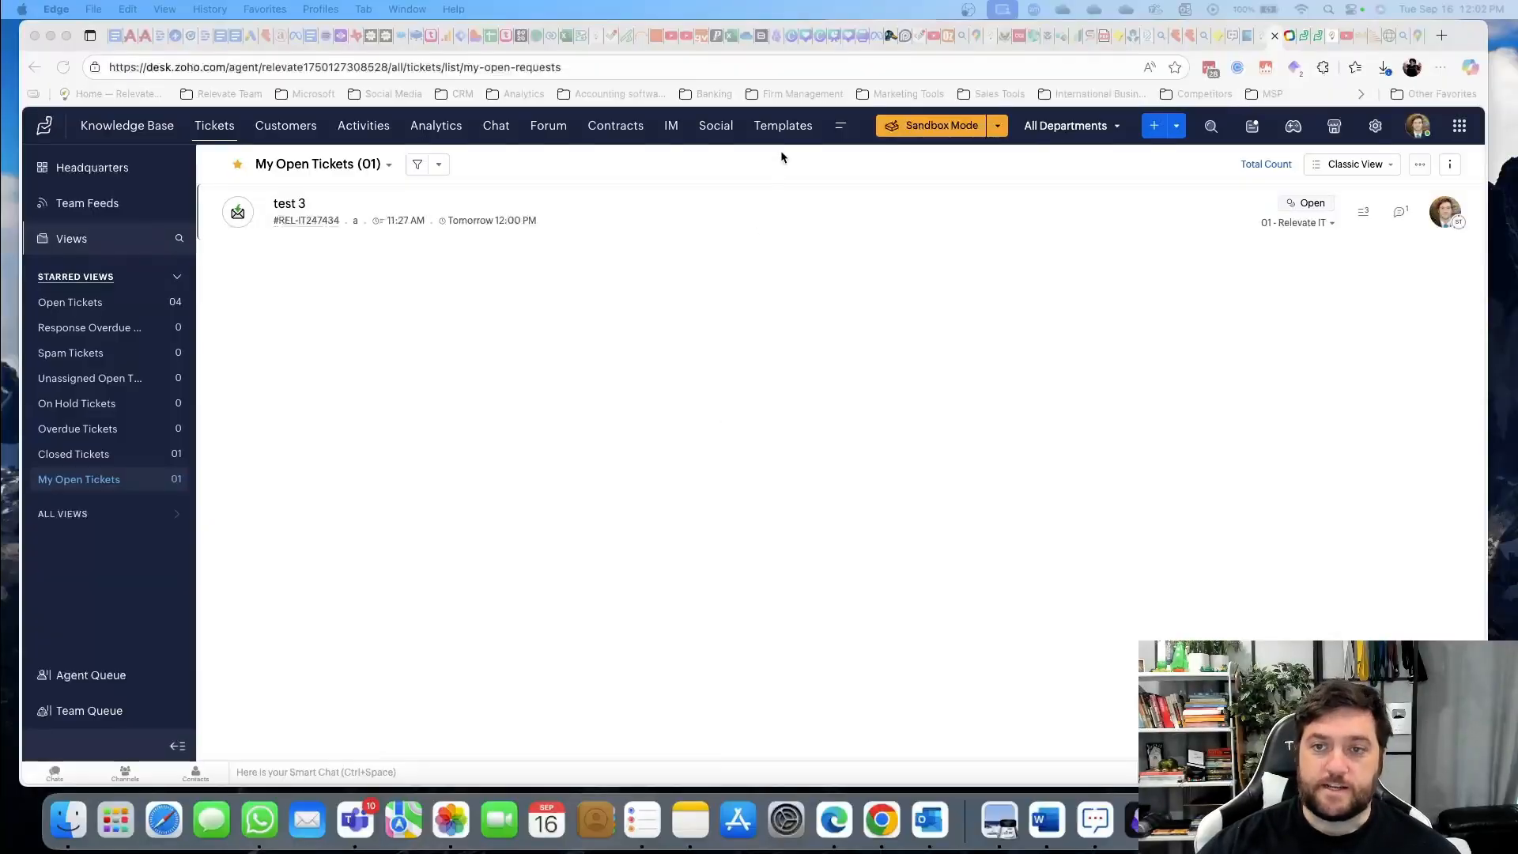
{"action": "left_click", "coordinate": [785, 136]}
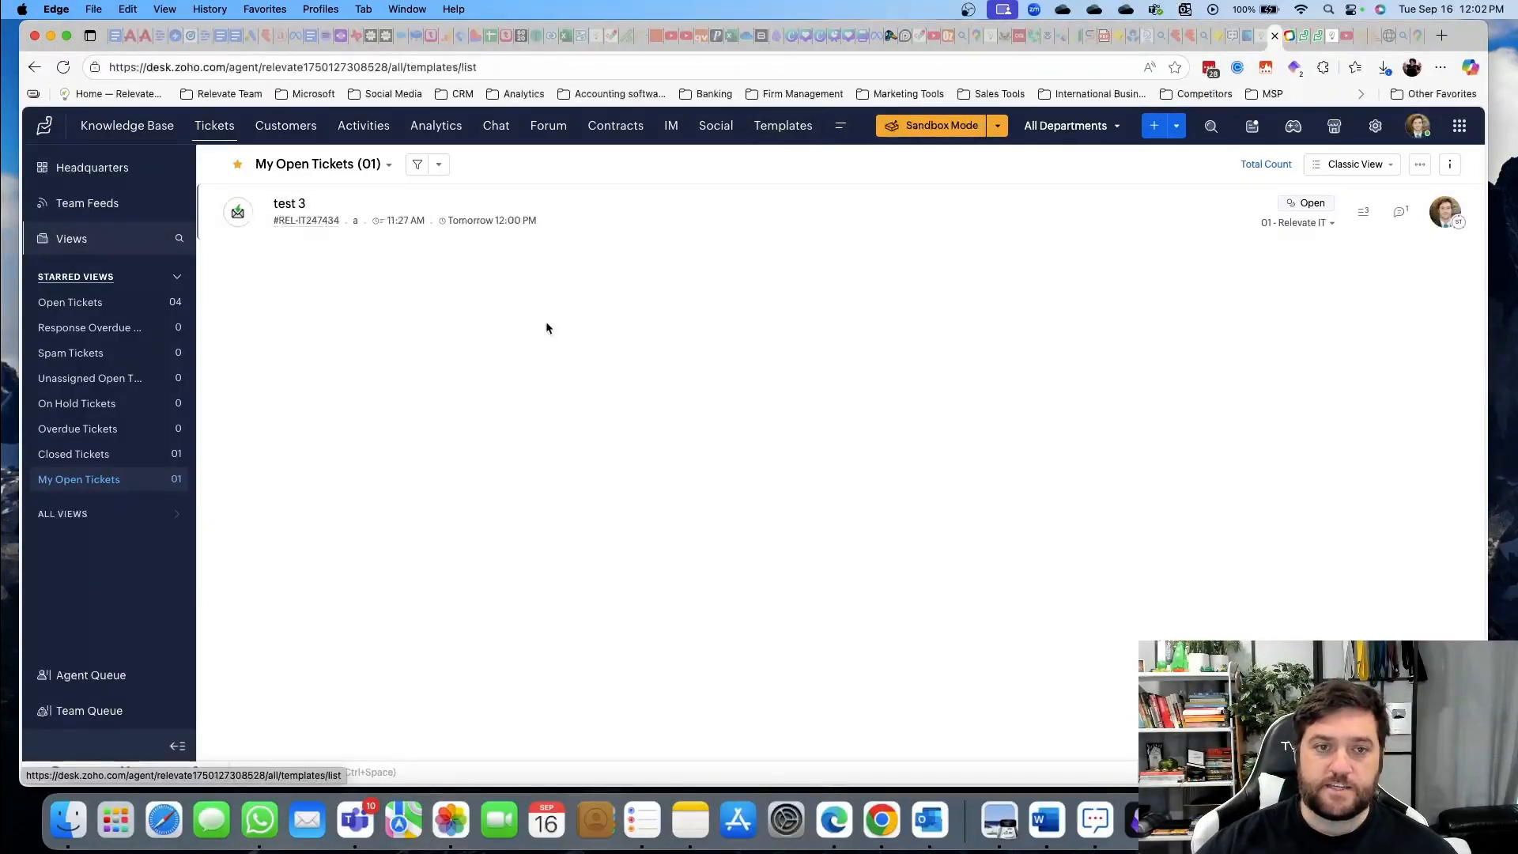